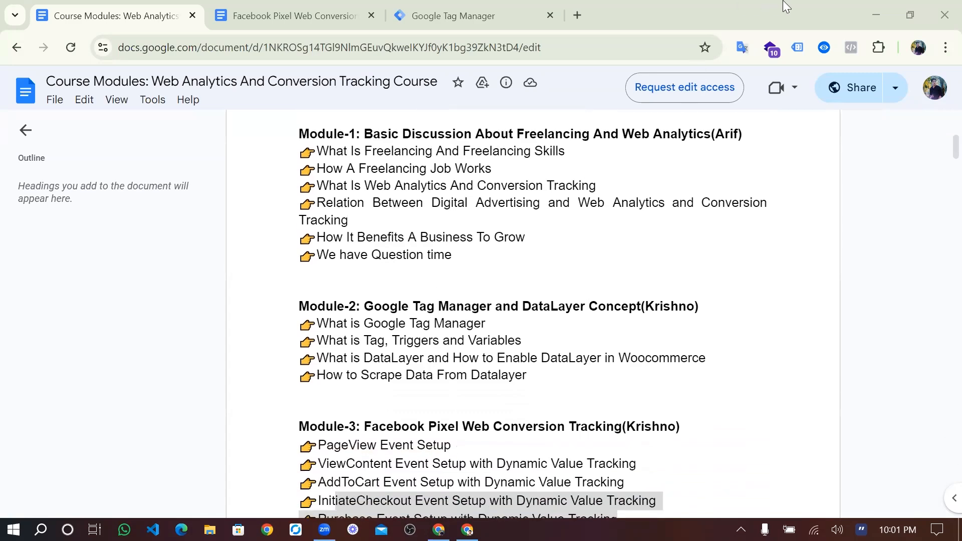
scroll(577, 258, down, 1)
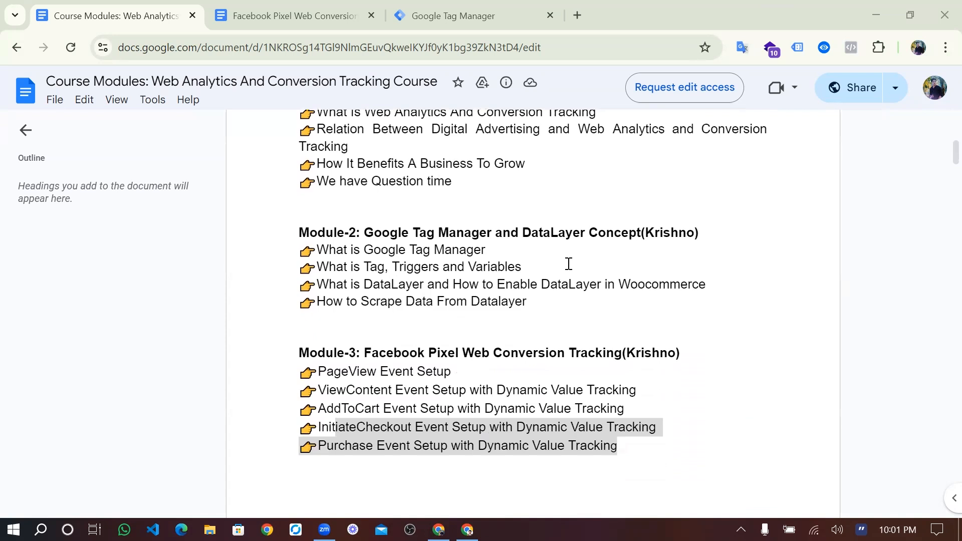
- Highlight the PageView, ViewContent, AddToCart, InitiateCheckout and Purchase items in the Module-3 outline
scroll(569, 264, down, 2)
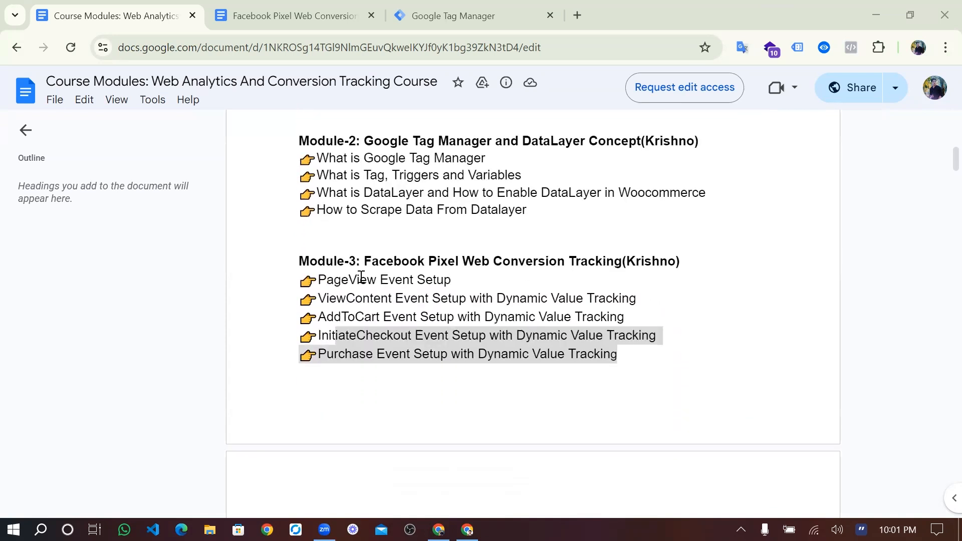
click(361, 278)
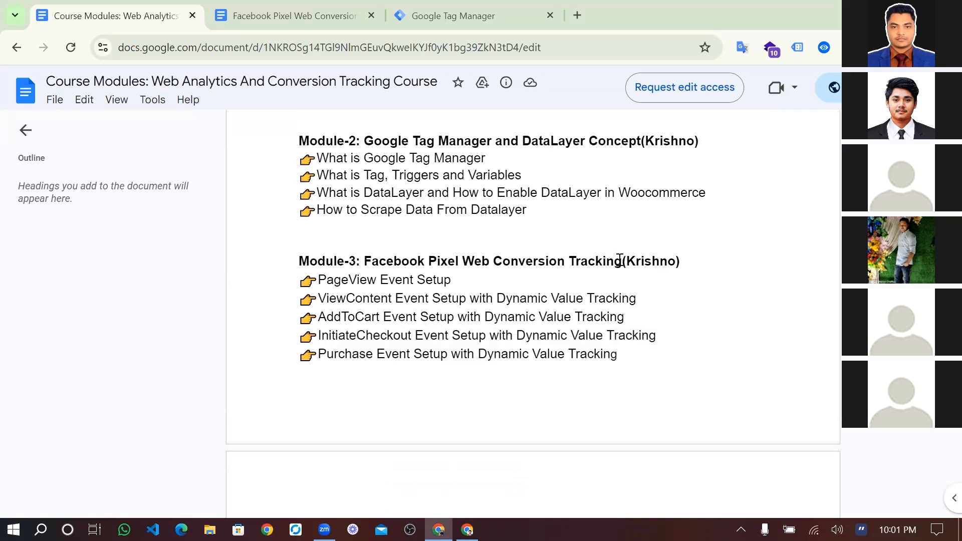
drag(456, 284, 318, 280)
drag(396, 299, 319, 301)
drag(382, 317, 319, 285)
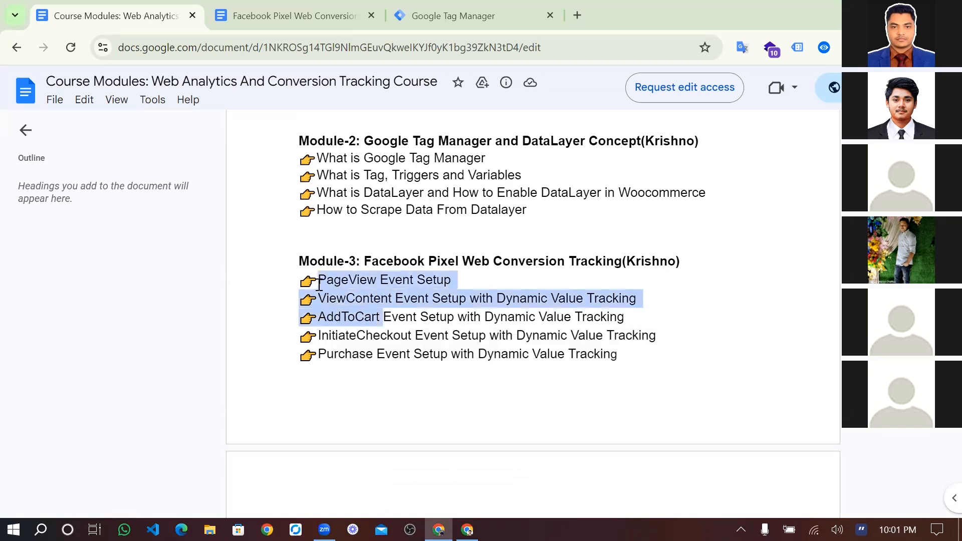
drag(629, 318, 316, 284)
drag(629, 359, 320, 340)
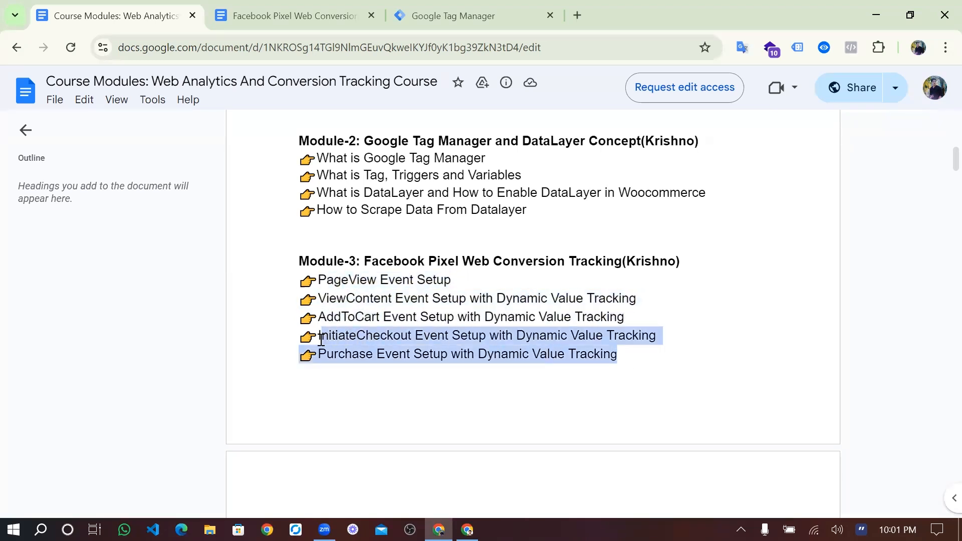
click(321, 340)
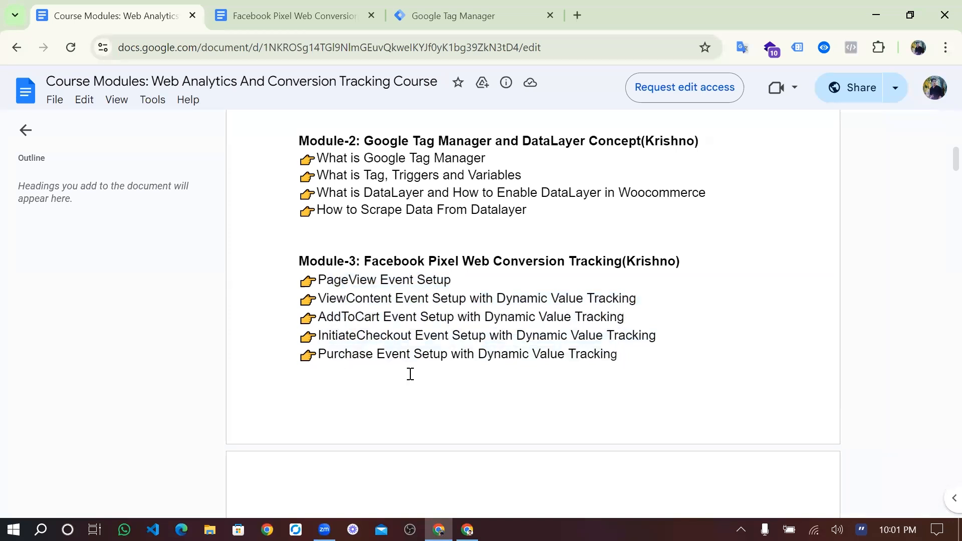
- Re-highlight the Module-3 event items, then bring up the Facebook Pixel Web Conversion Tracking document
scroll(410, 374, up, 1)
scroll(410, 374, down, 1)
scroll(410, 374, up, 1)
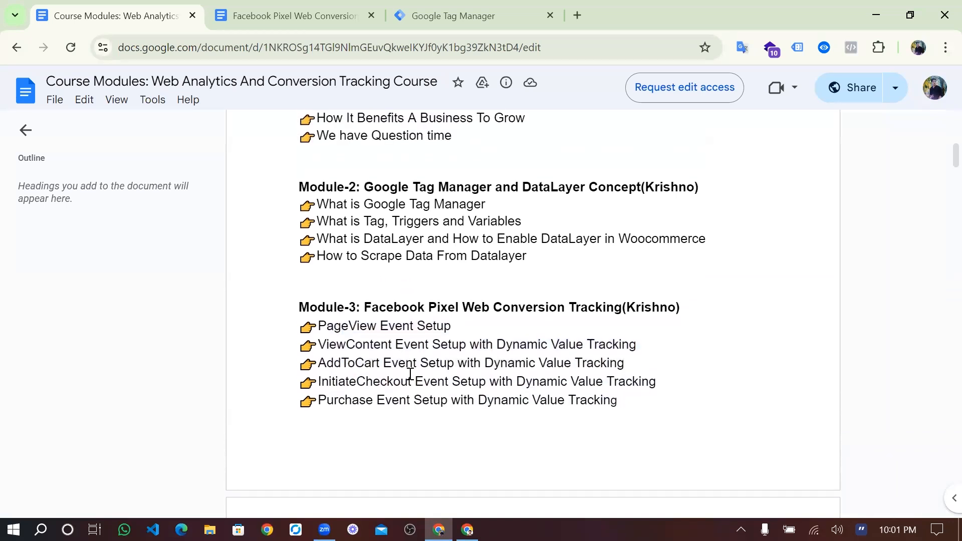
drag(629, 401, 323, 386)
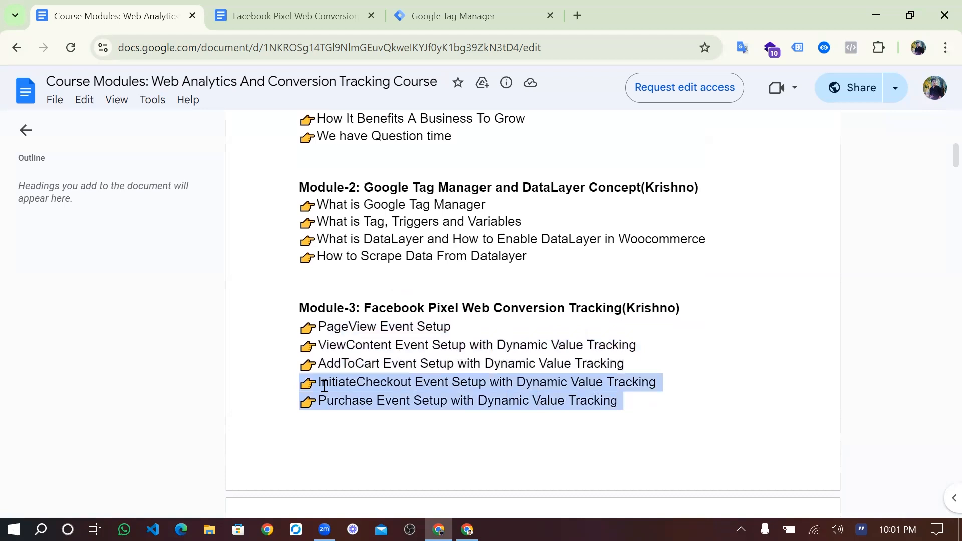
click(324, 386)
drag(630, 366, 305, 325)
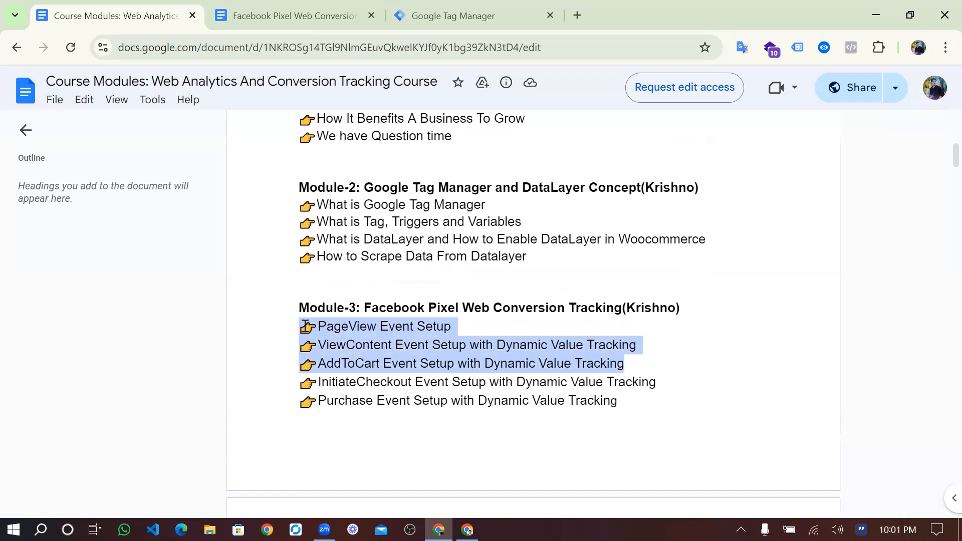
click(305, 326)
click(269, 29)
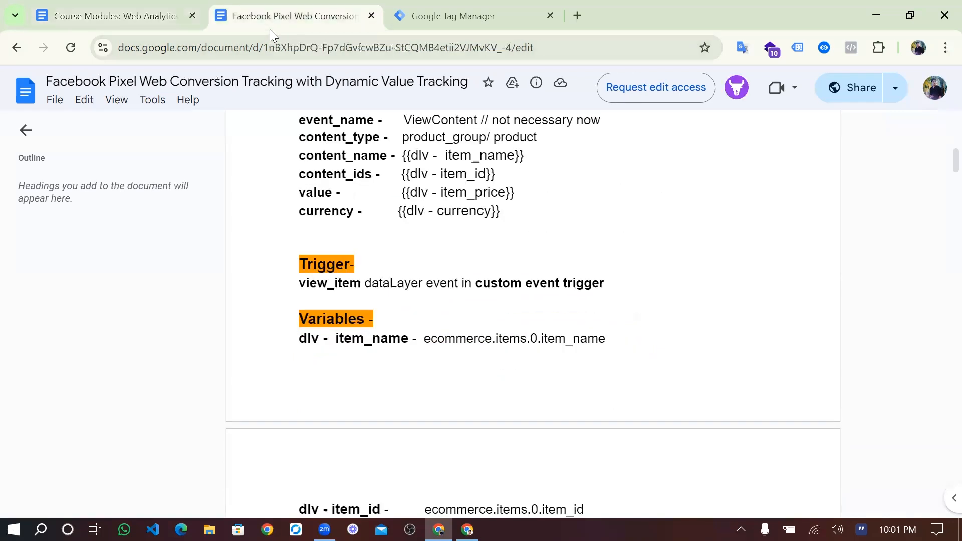
scroll(391, 191, up, 10)
scroll(391, 191, down, 2)
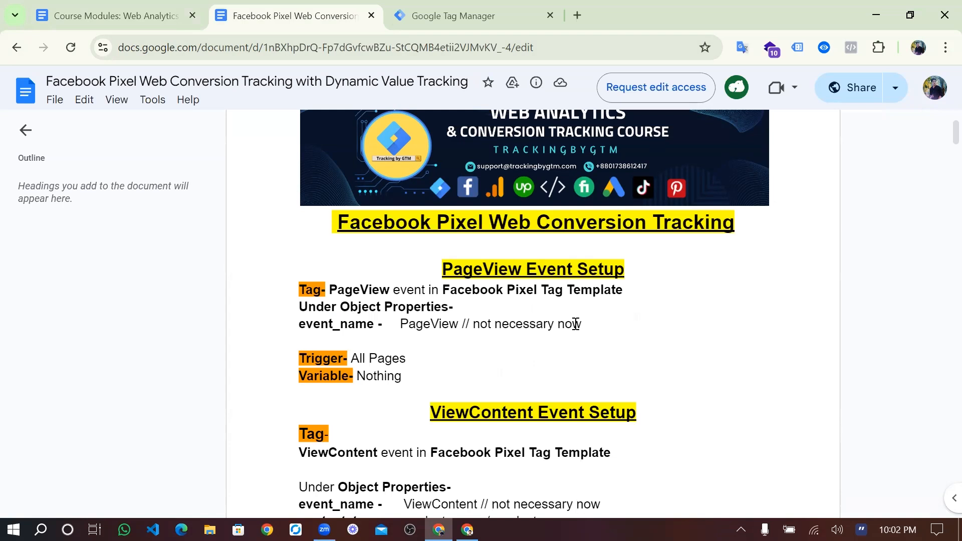
scroll(576, 324, down, 1)
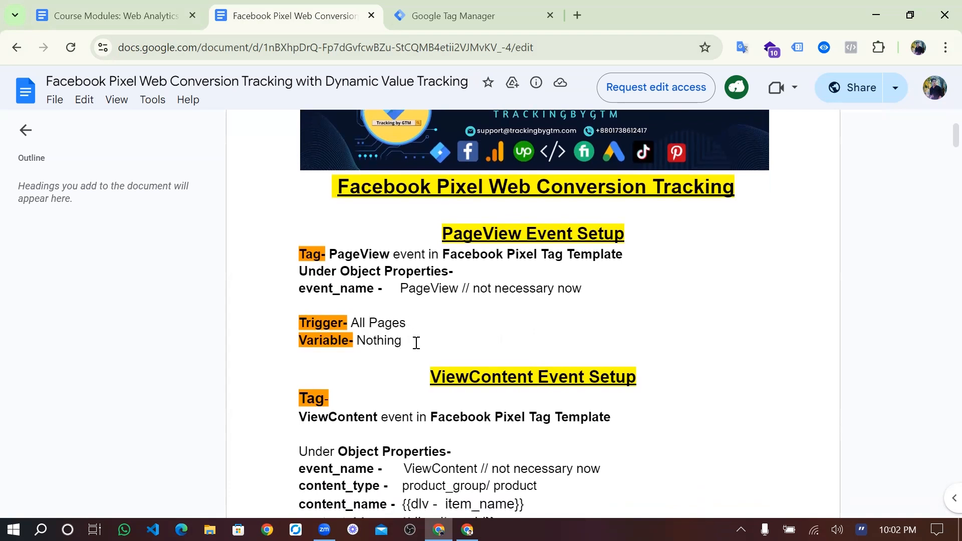
drag(416, 343, 311, 318)
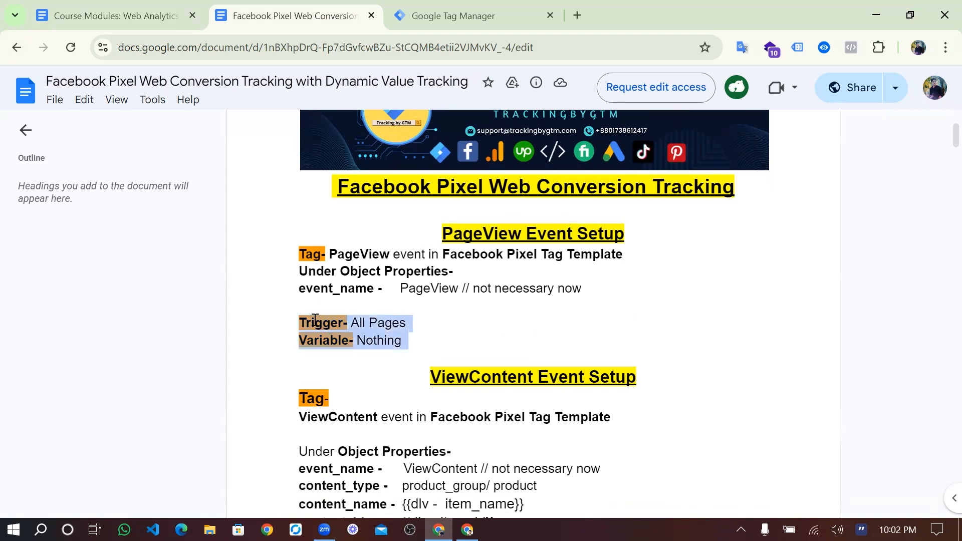
scroll(311, 317, down, 1)
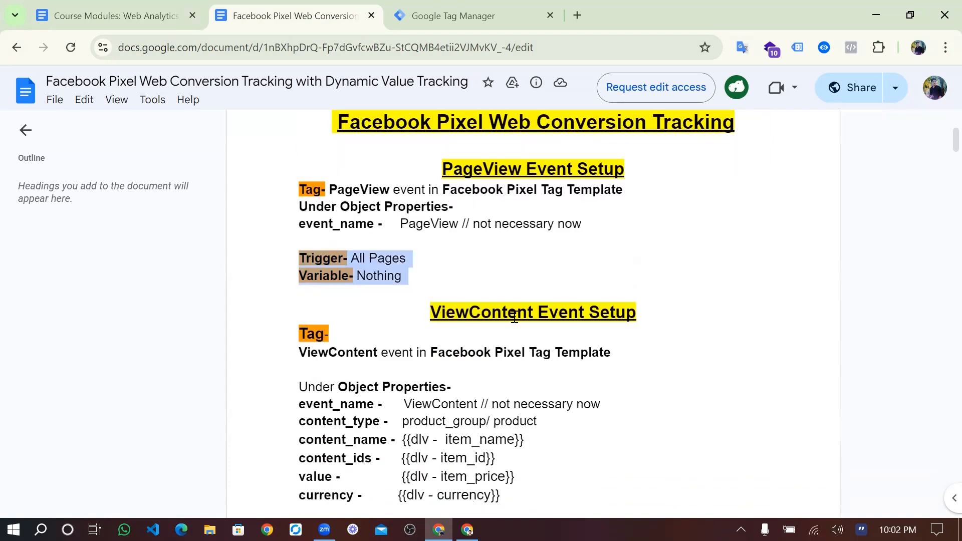
scroll(472, 332, down, 2)
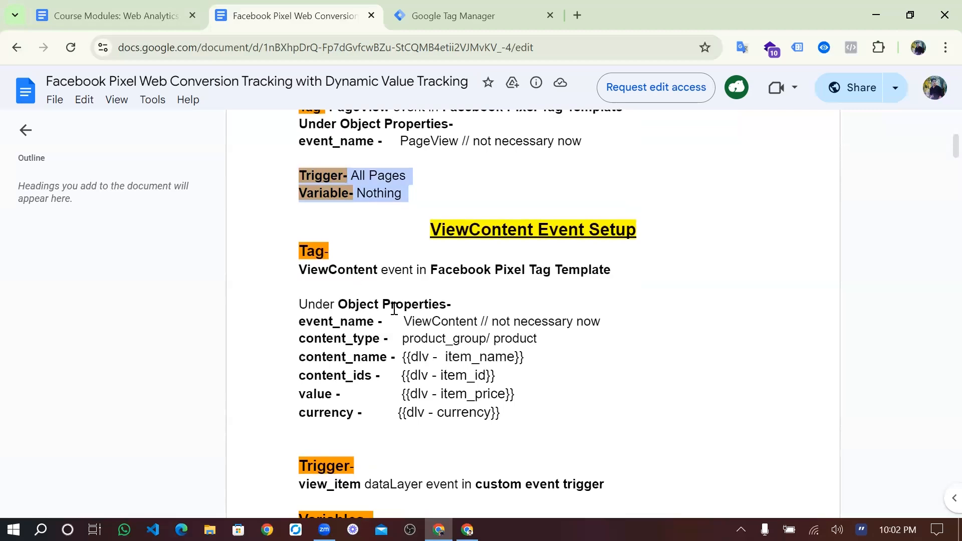
scroll(394, 309, down, 1)
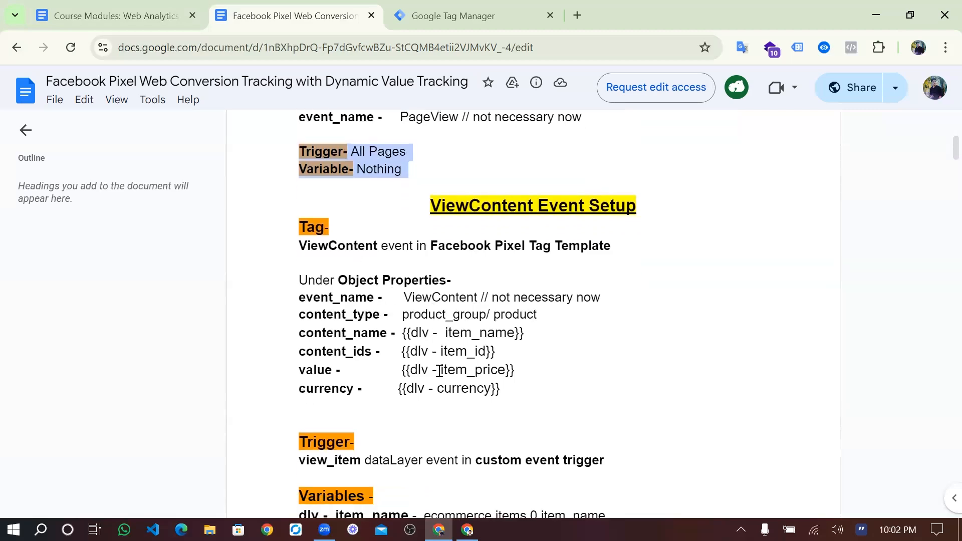
scroll(439, 371, down, 3)
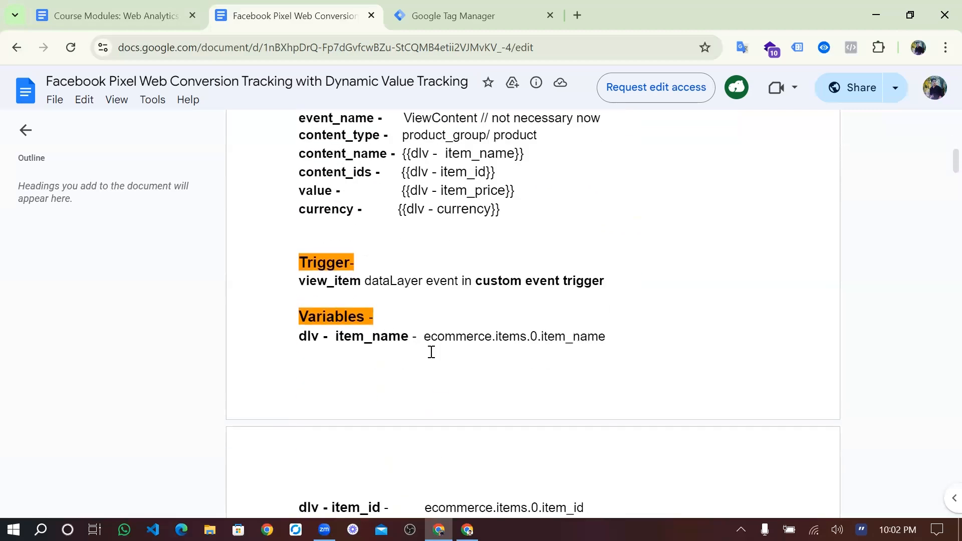
drag(424, 338, 607, 349)
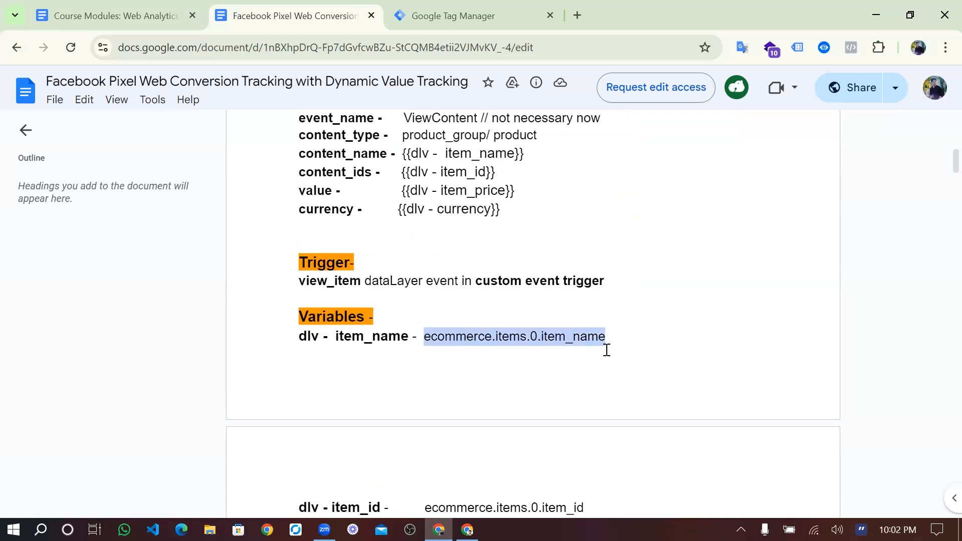
scroll(607, 350, down, 3)
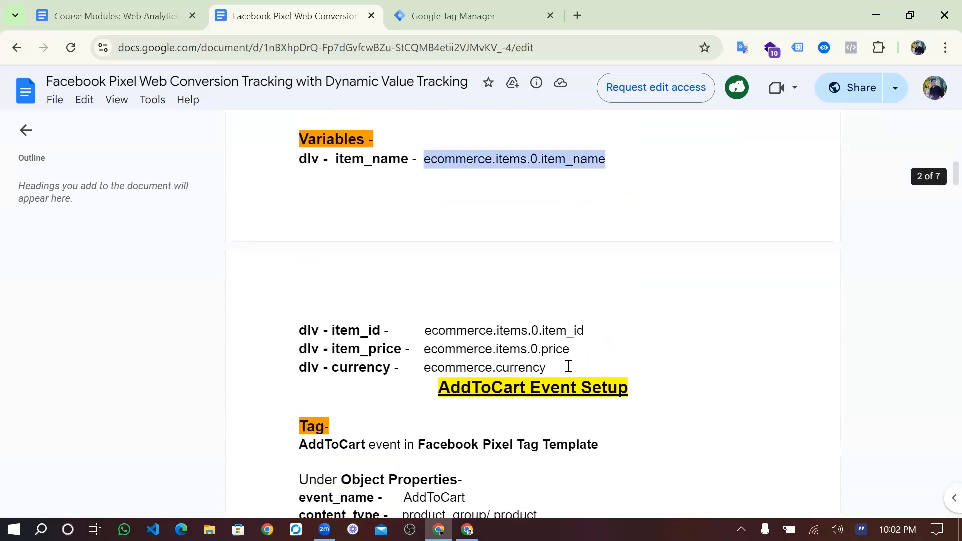
drag(553, 366, 423, 332)
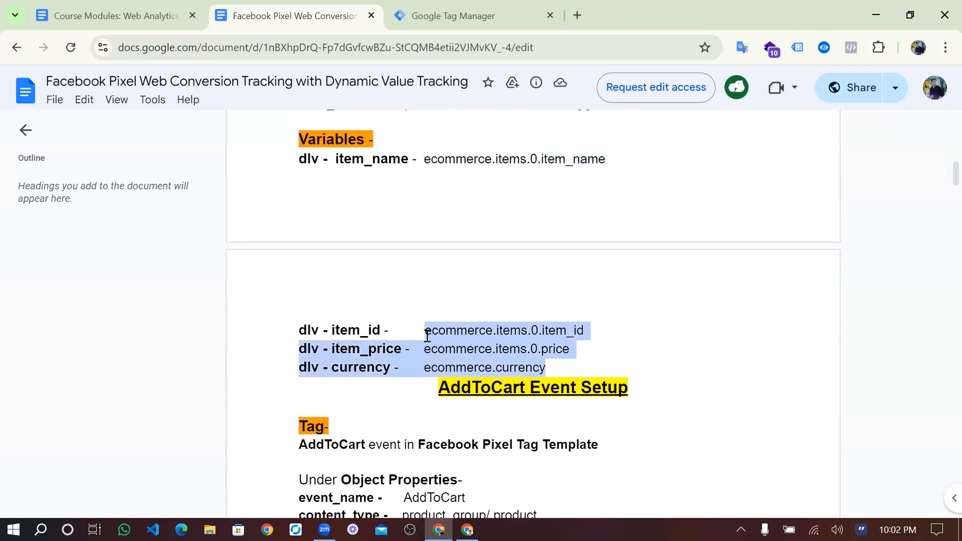
click(427, 336)
scroll(427, 335, down, 2)
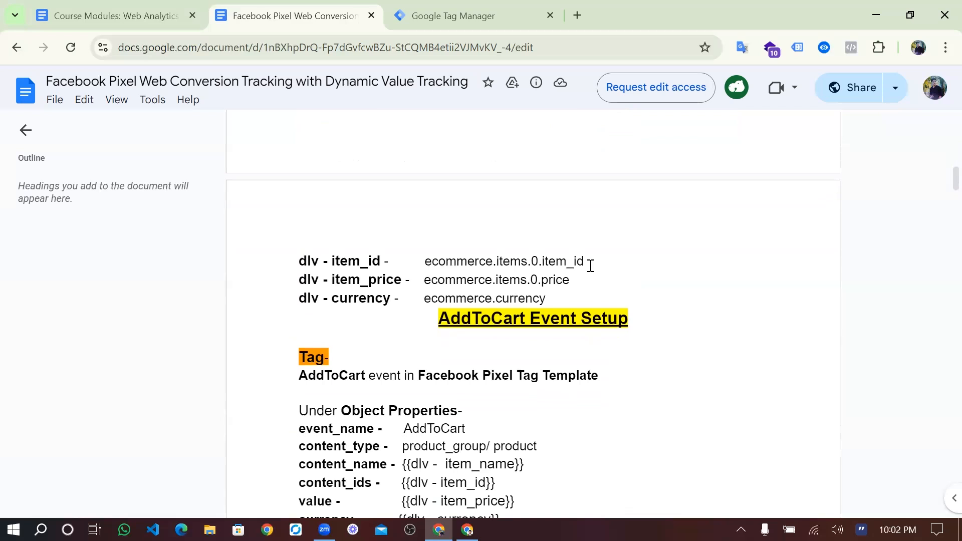
drag(590, 265, 430, 261)
click(428, 261)
scroll(446, 333, down, 2)
scroll(453, 327, down, 1)
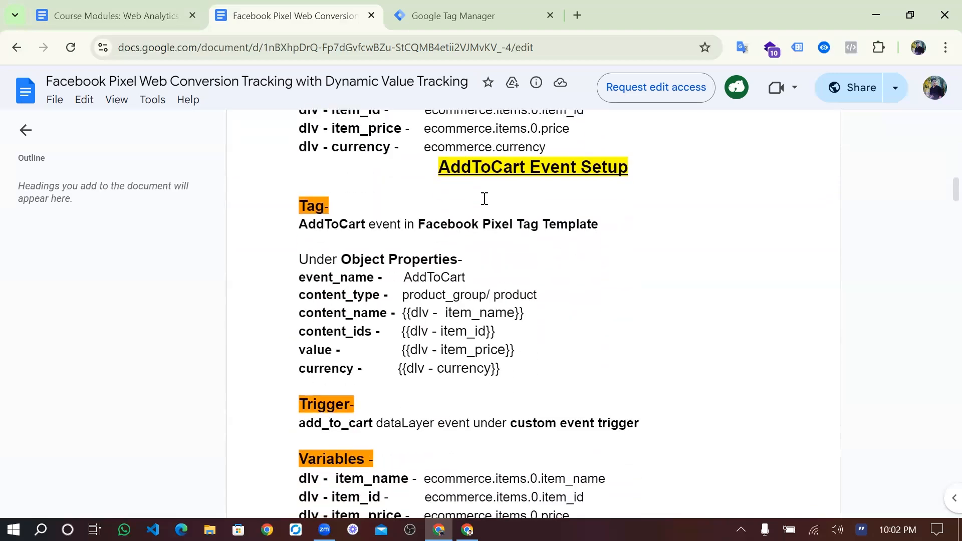
scroll(458, 375, down, 6)
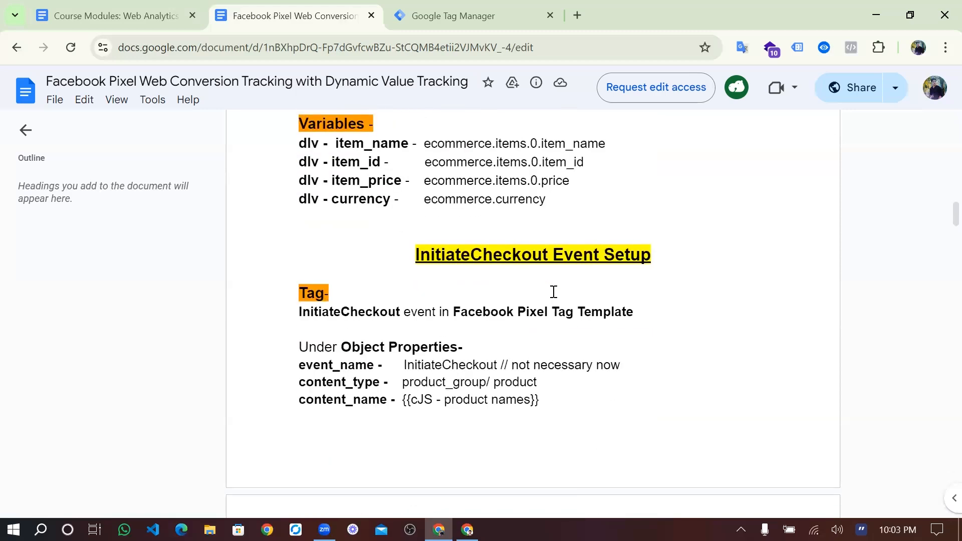
scroll(526, 366, down, 10)
scroll(526, 369, up, 8)
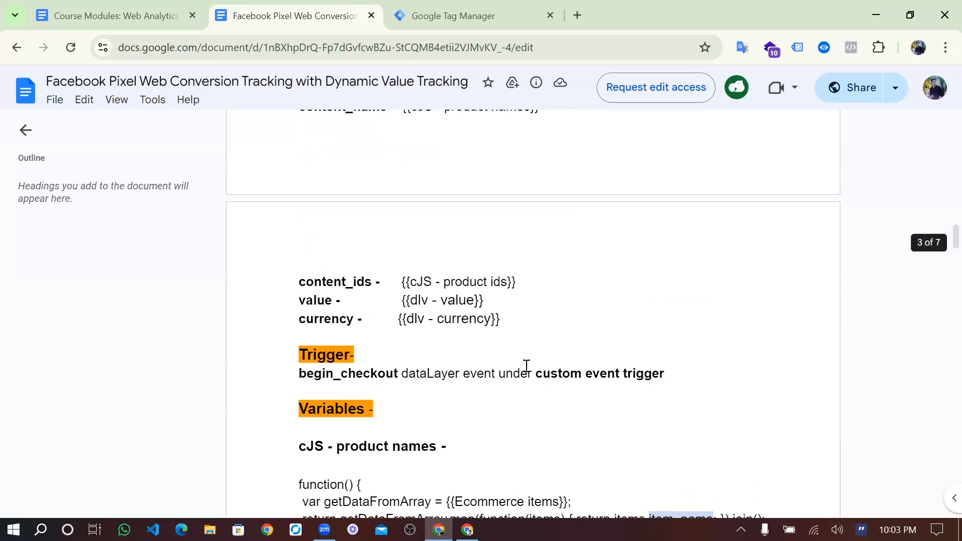
scroll(527, 369, up, 15)
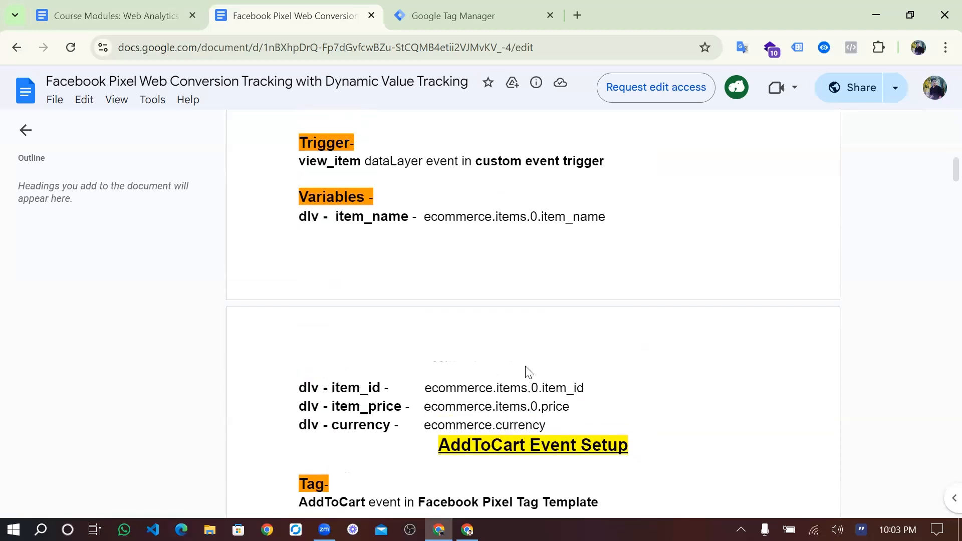
scroll(526, 366, up, 10)
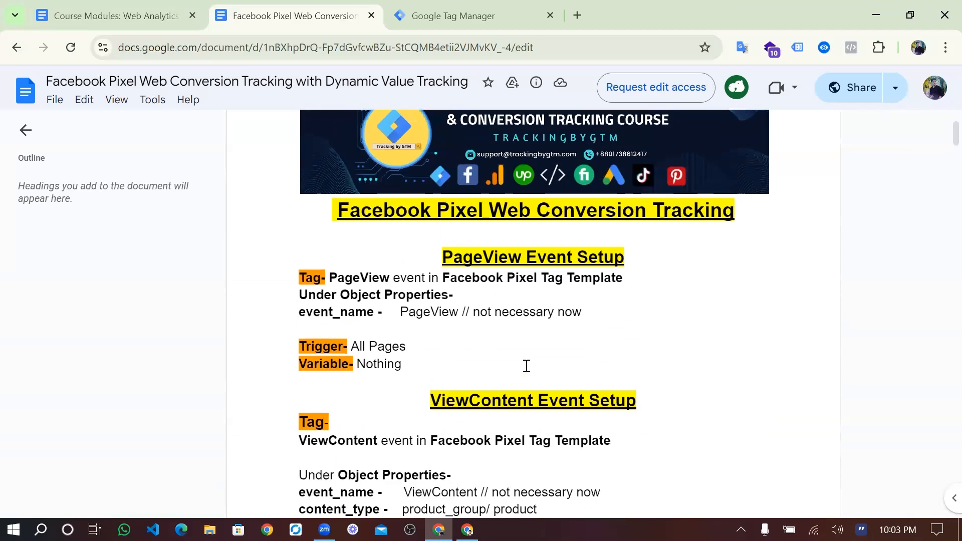
scroll(526, 365, up, 1)
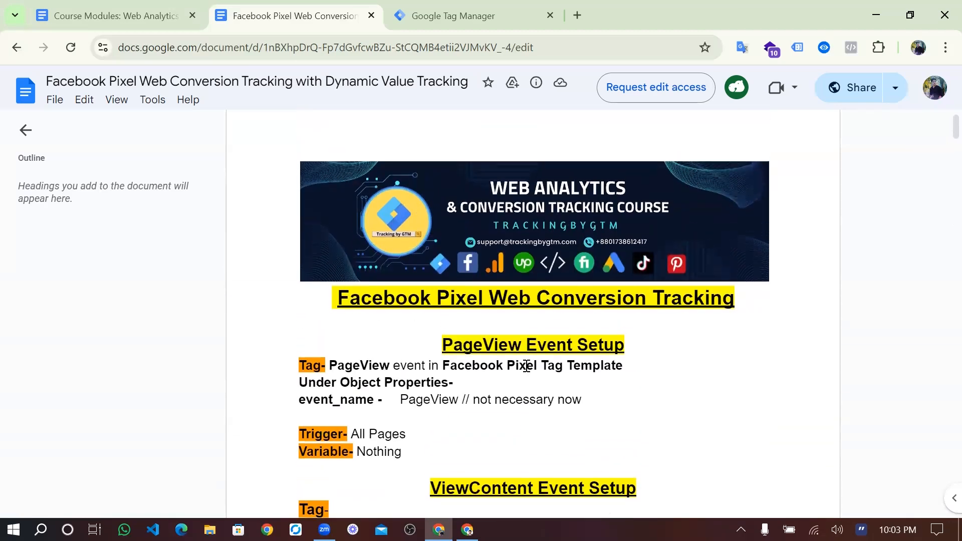
- Launch Preview mode for the web analytics 1 container in Google Tag Manager
click(482, 11)
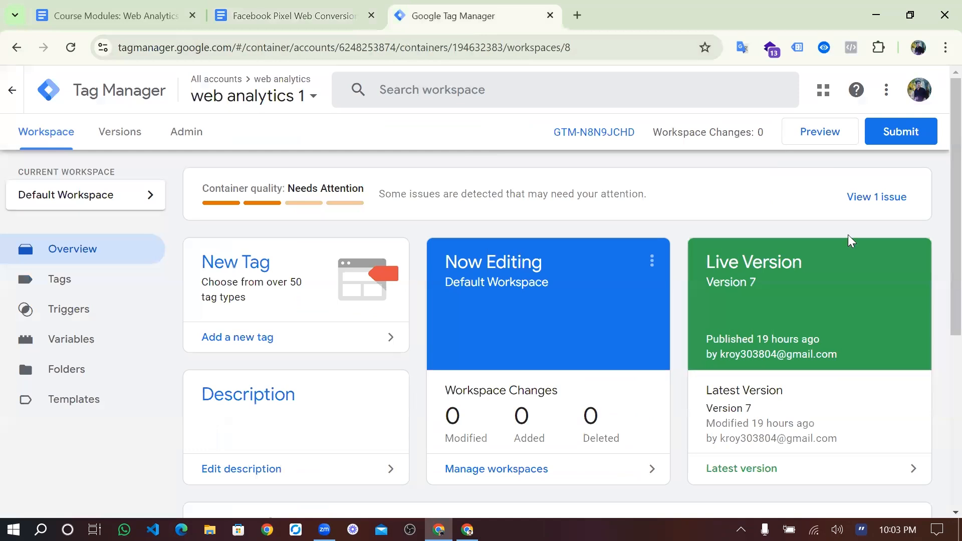
click(819, 133)
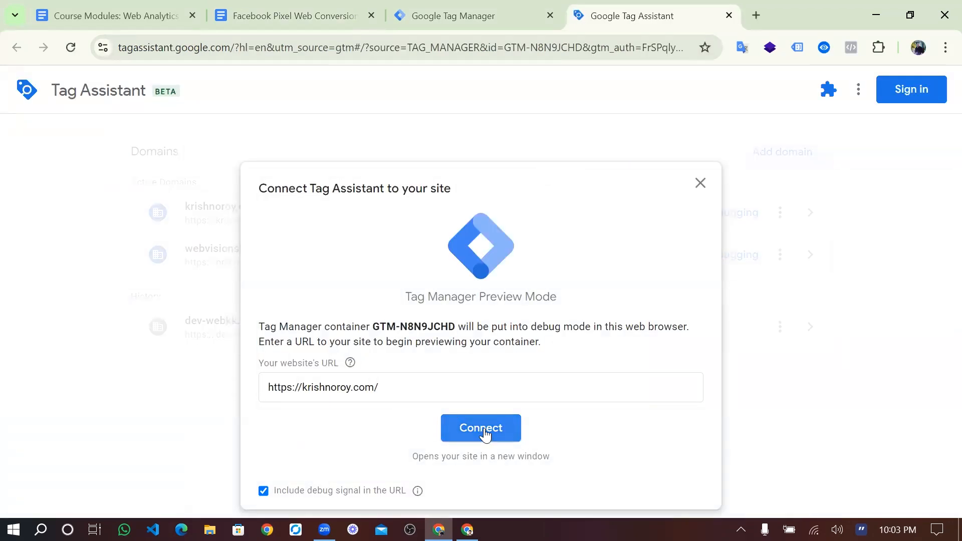
click(477, 423)
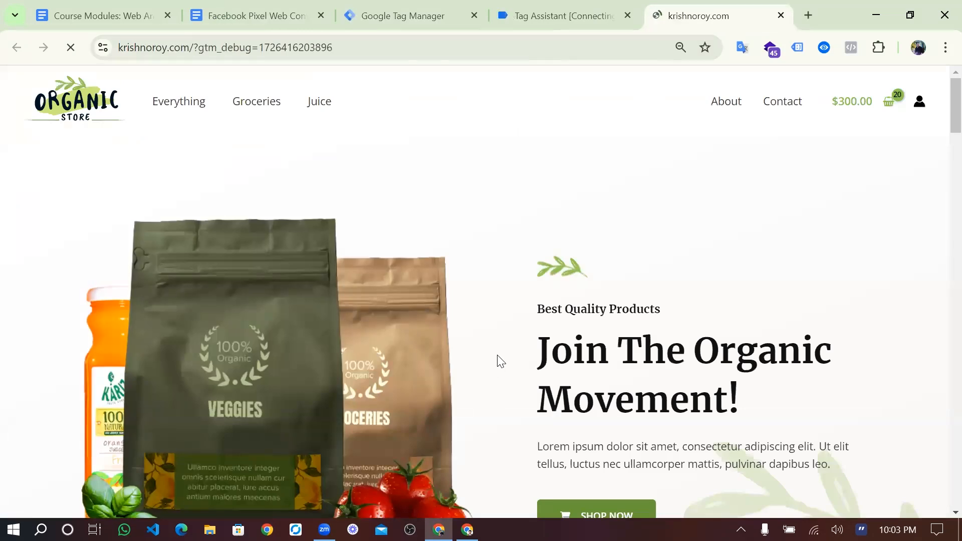
- Scroll the krishnoroy.com homepage and open the Hand Sanitizer product from Best Selling Products
scroll(498, 361, down, 10)
scroll(498, 361, down, 4)
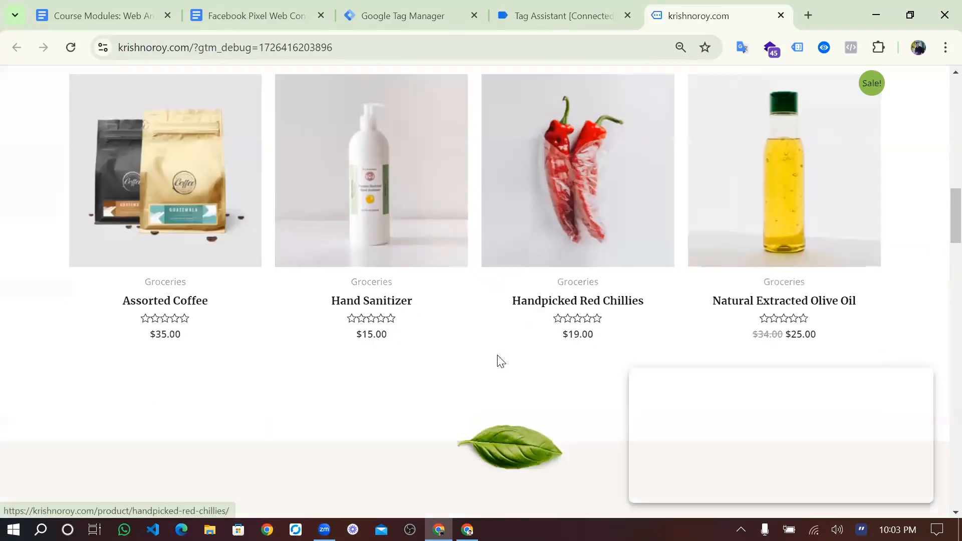
scroll(498, 361, down, 4)
scroll(500, 361, up, 4)
scroll(500, 361, up, 2)
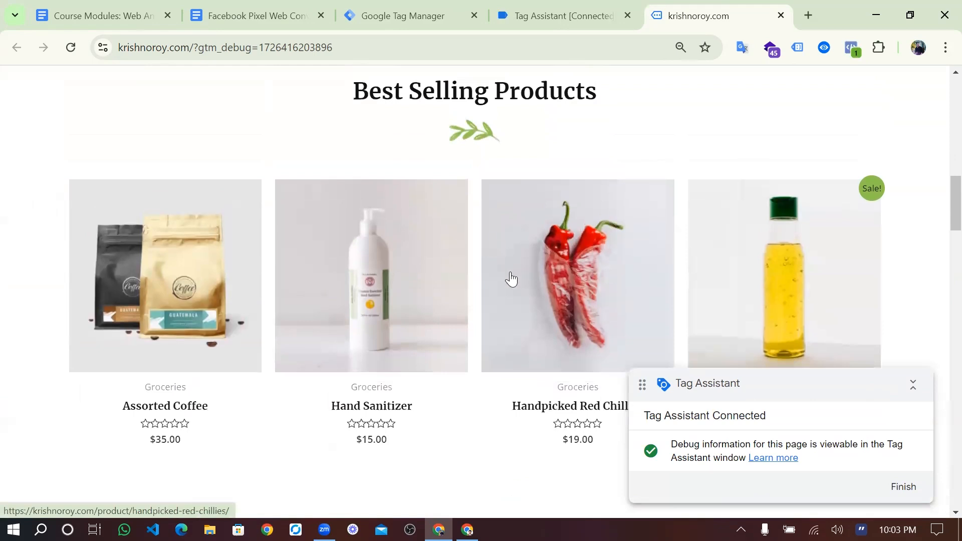
click(422, 279)
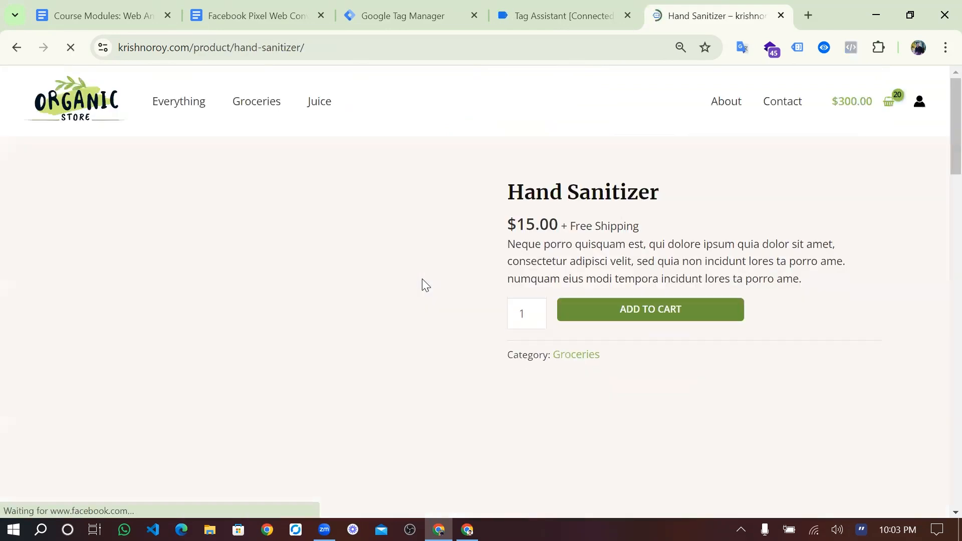
- Scroll the Hand Sanitizer page to check the Tag Assistant panel, then return to the Pixel notes
scroll(475, 354, down, 5)
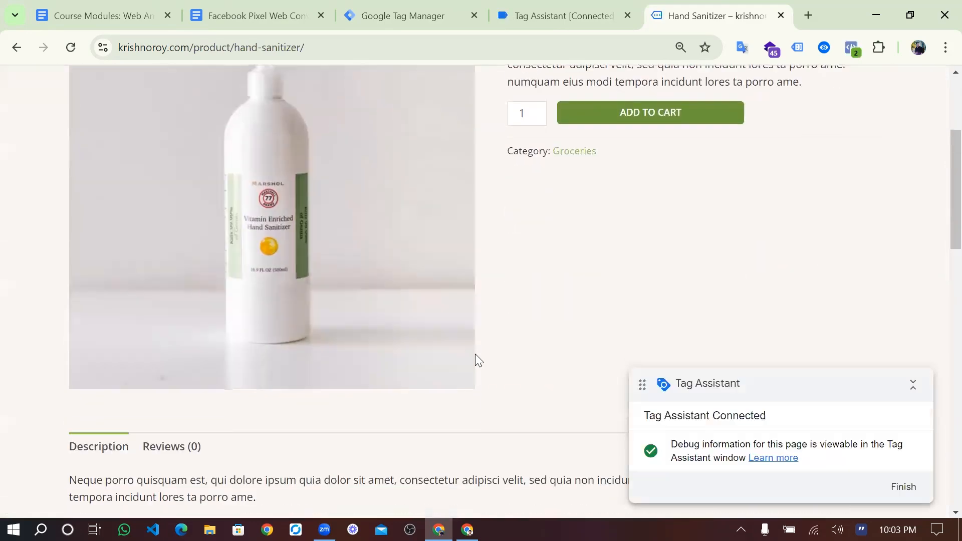
scroll(522, 325, up, 5)
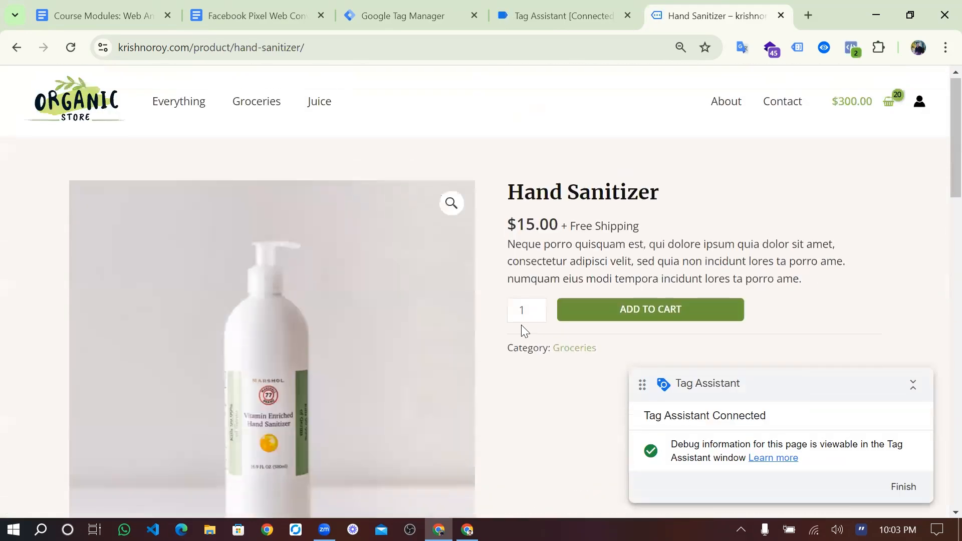
click(624, 309)
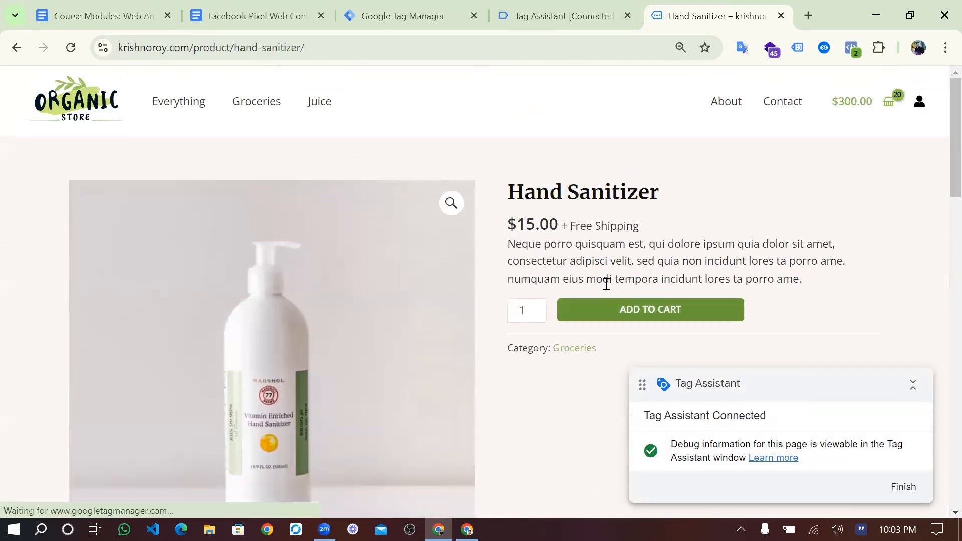
scroll(469, 302, down, 5)
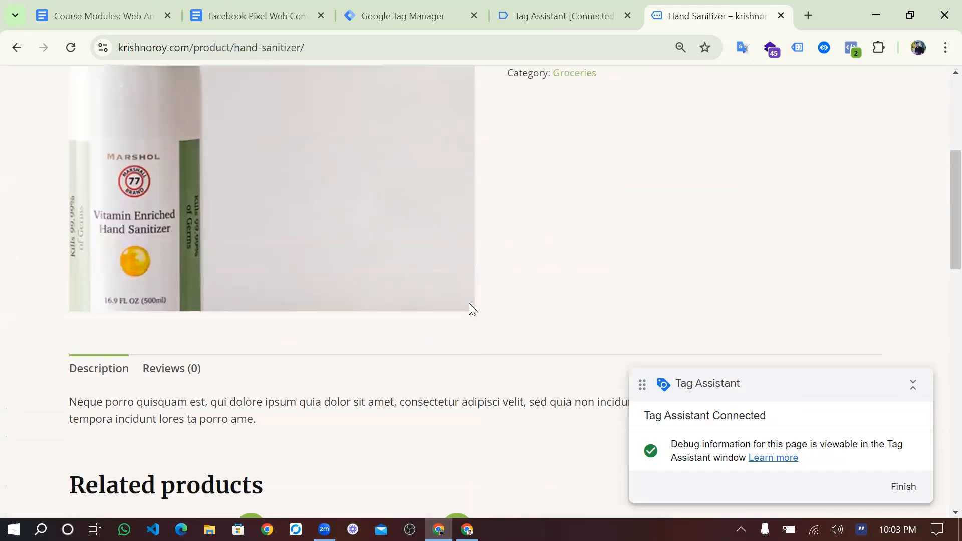
scroll(469, 302, up, 4)
scroll(551, 184, up, 1)
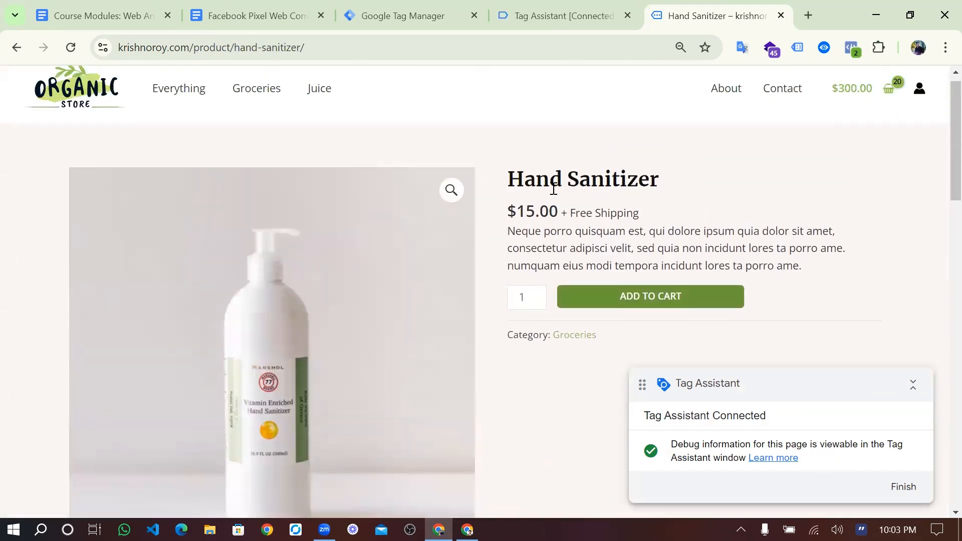
scroll(554, 193, down, 2)
scroll(555, 193, up, 2)
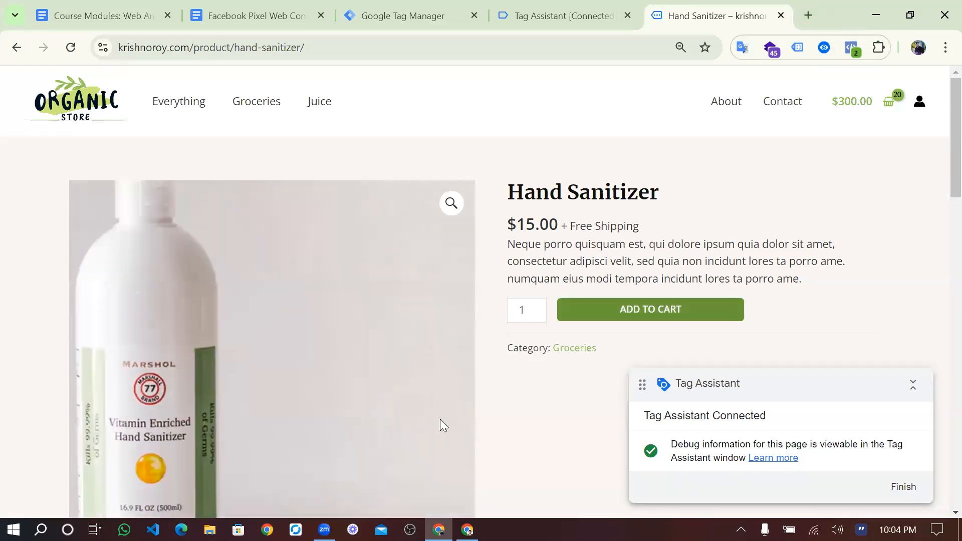
click(271, 15)
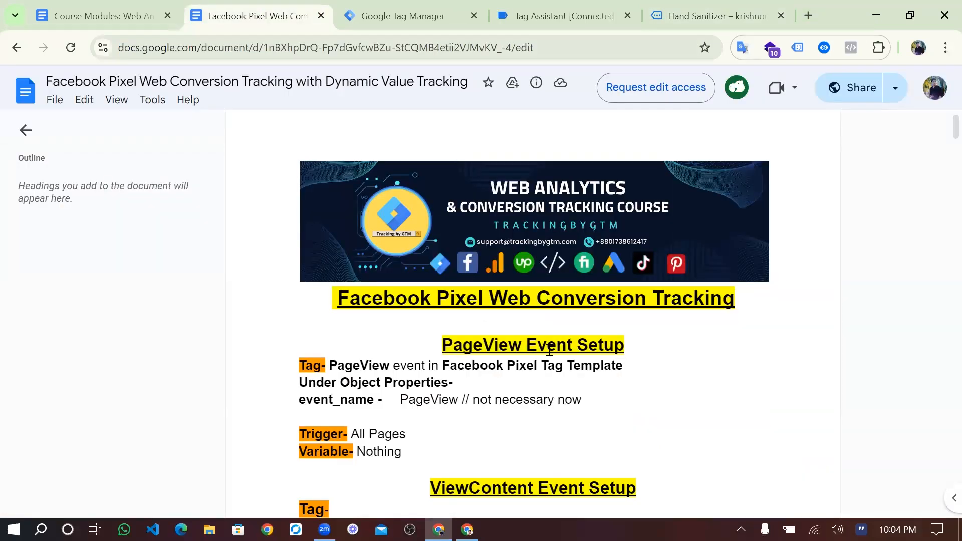
- Highlight the PageView and ViewContent setup headings in the Facebook Pixel guide
drag(537, 346, 565, 350)
scroll(554, 314, down, 5)
drag(537, 251, 437, 249)
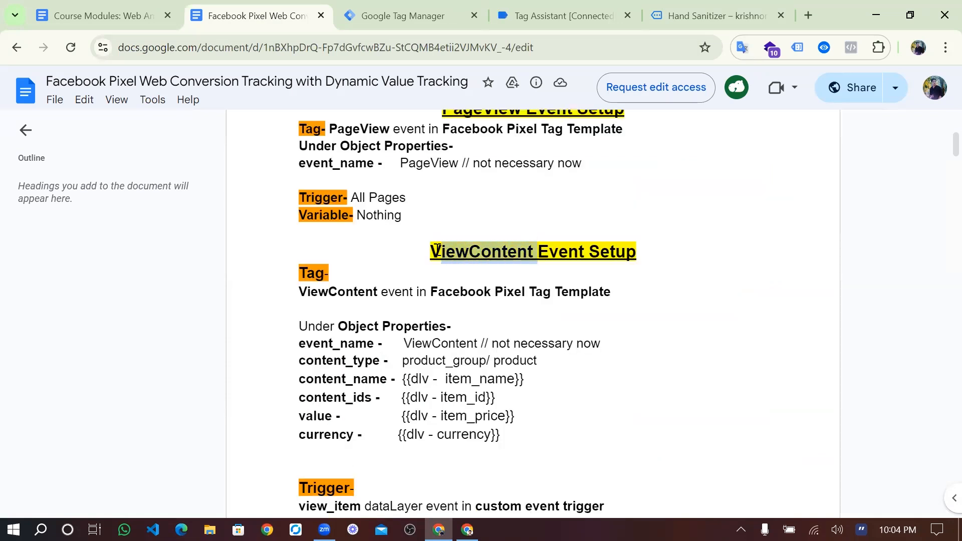
click(437, 249)
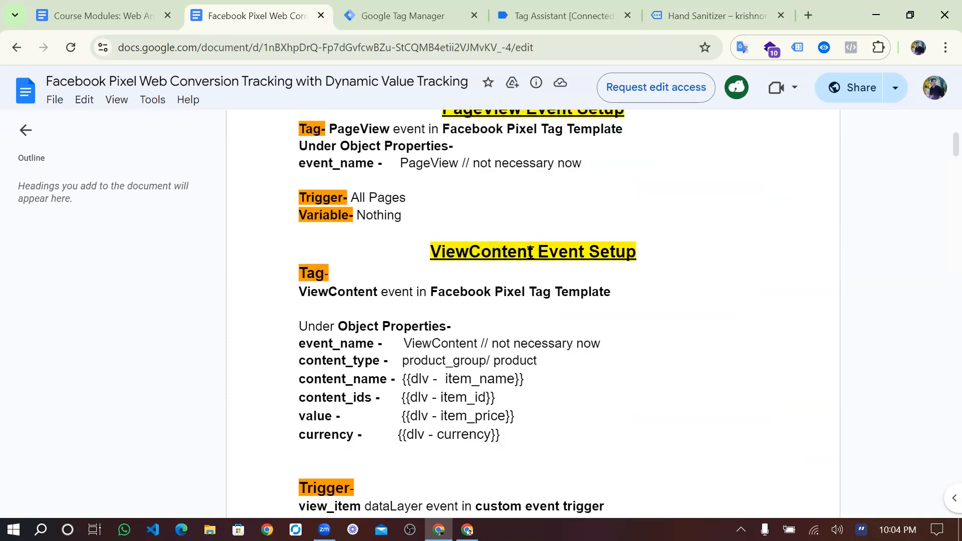
drag(534, 251, 430, 251)
click(435, 251)
- Read down to the Purchase Event Setup section, then go back to the Hand Sanitizer page
scroll(517, 263, down, 7)
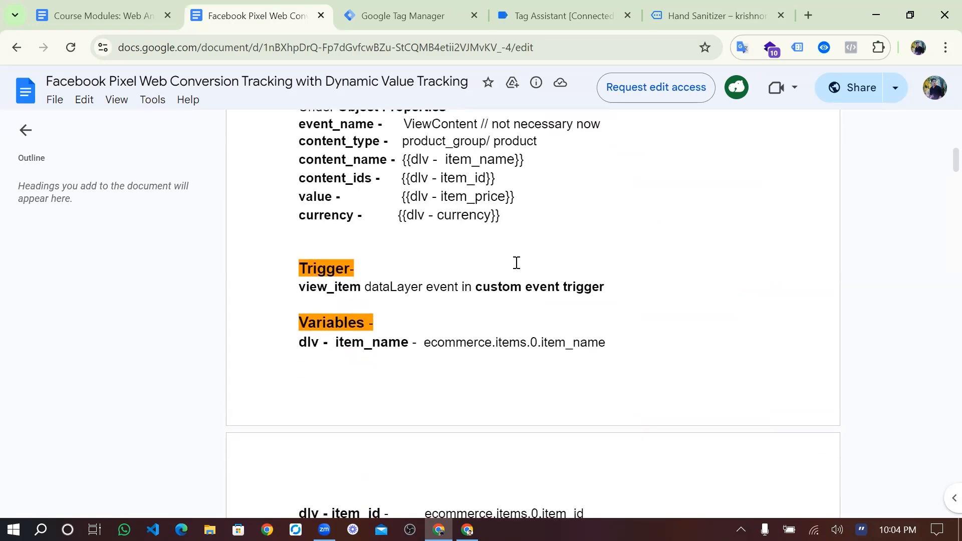
scroll(501, 301, down, 2)
scroll(551, 321, down, 6)
scroll(555, 321, down, 2)
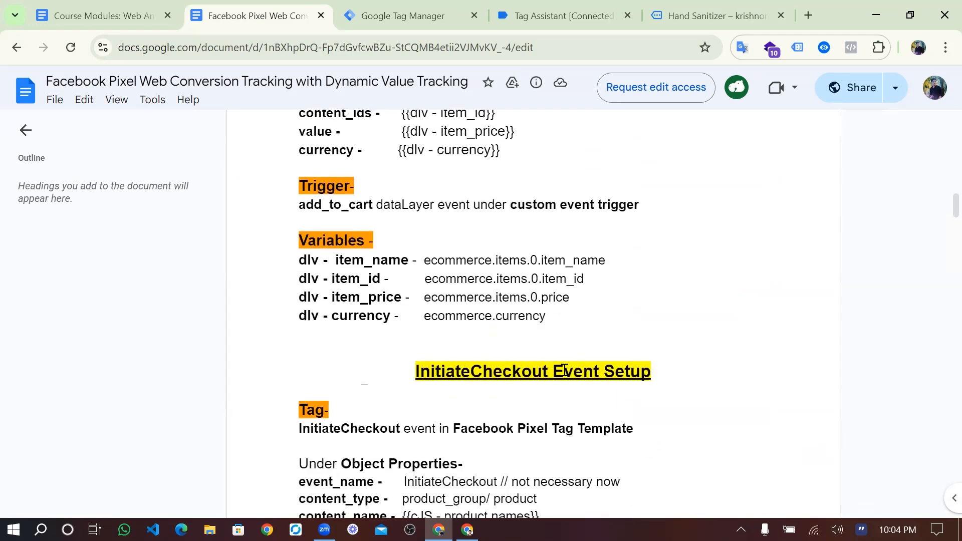
scroll(564, 371, down, 9)
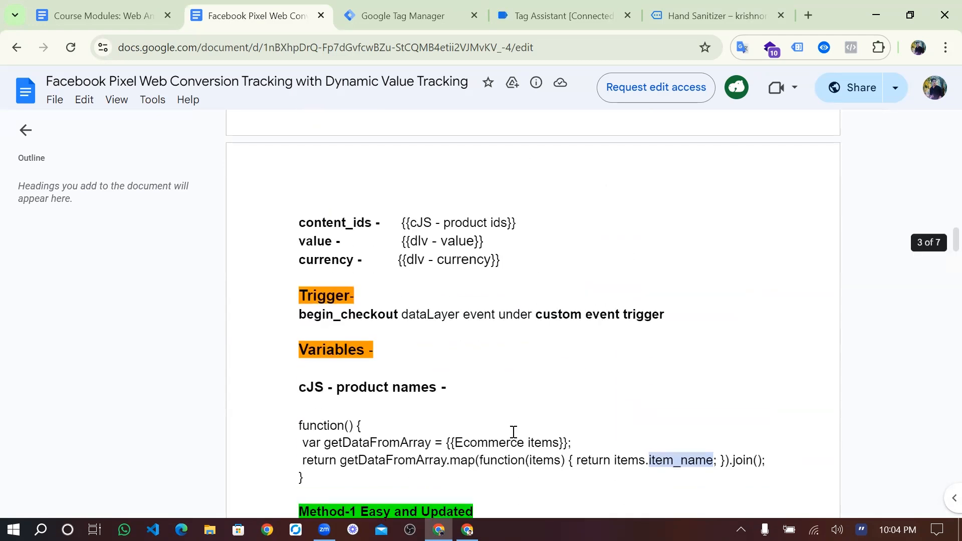
scroll(514, 432, down, 5)
scroll(517, 410, down, 15)
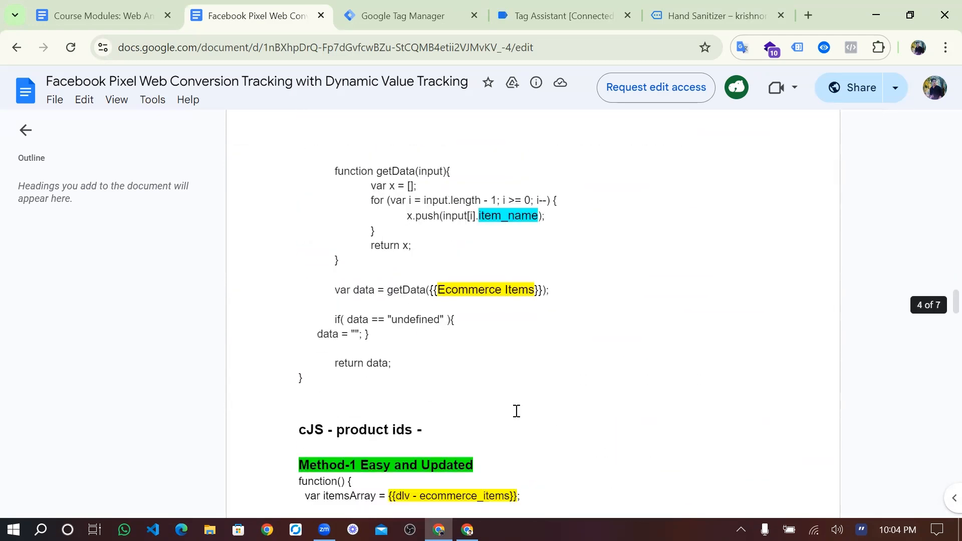
scroll(516, 411, down, 7)
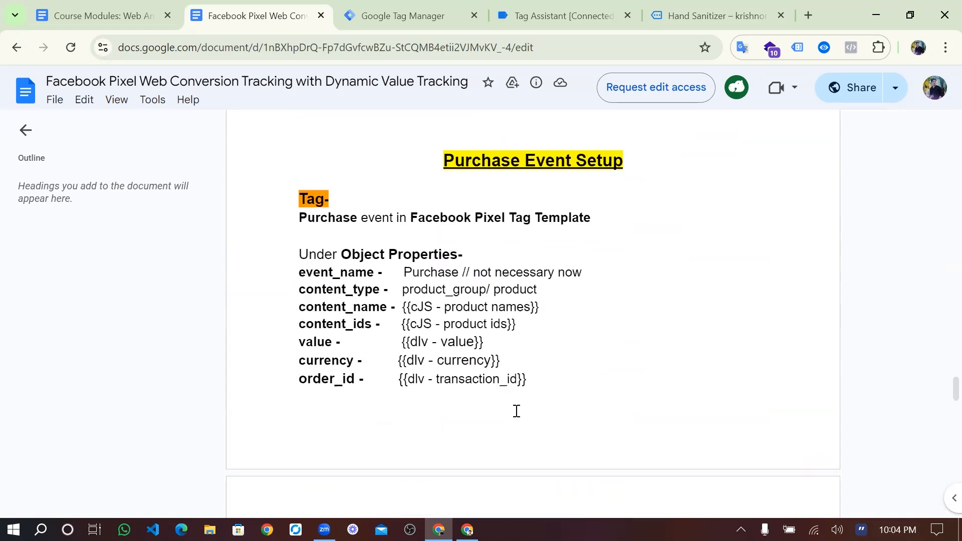
click(684, 4)
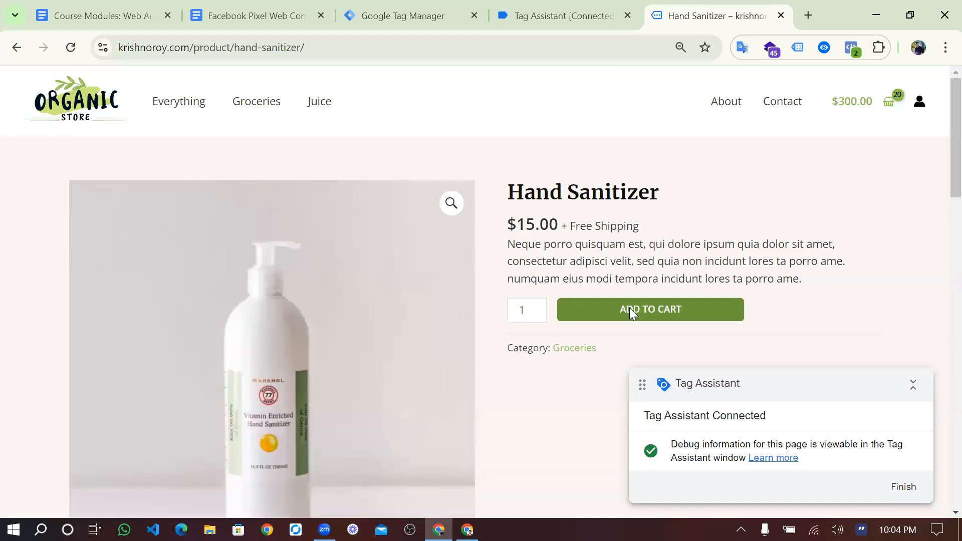
- Add another Hand Sanitizer (21 items, $315.00) and go from the cart to the checkout form
click(630, 309)
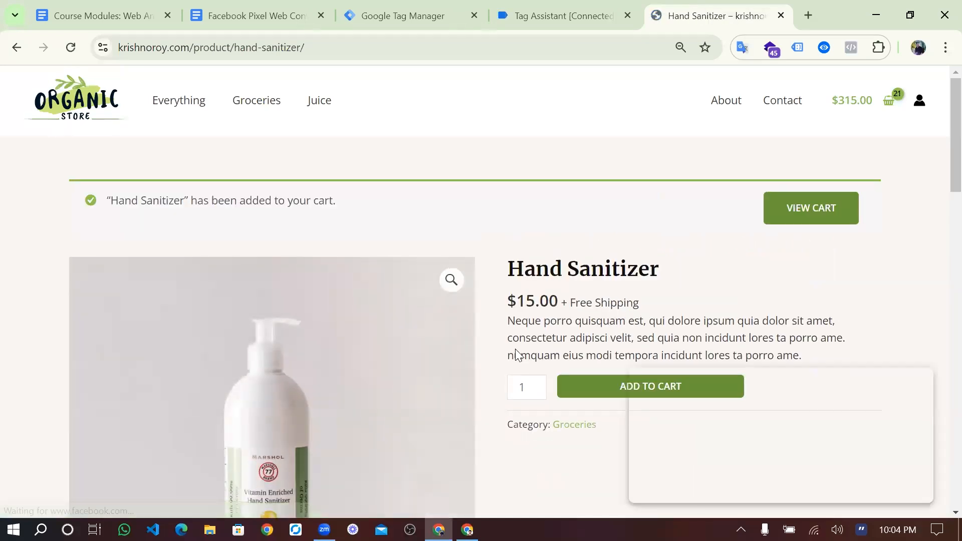
scroll(518, 354, down, 1)
click(821, 163)
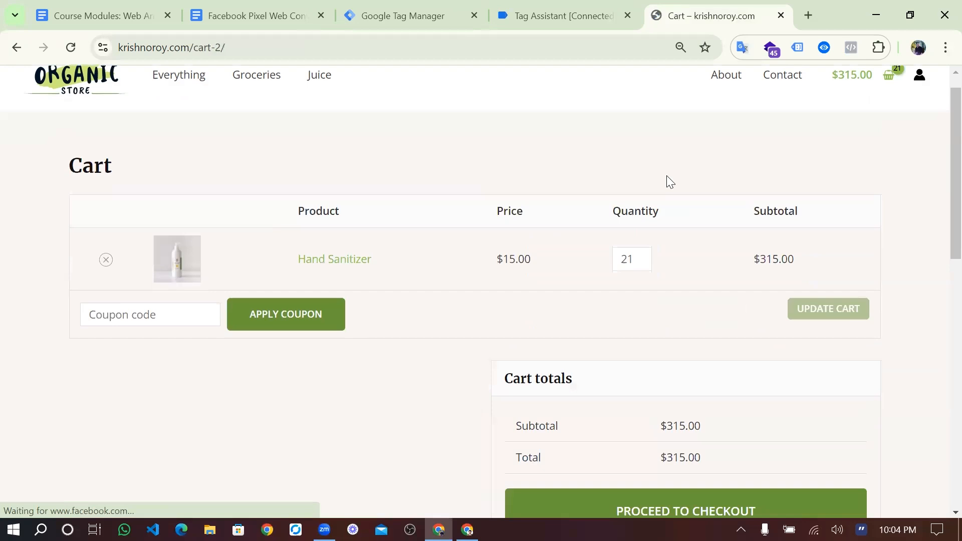
scroll(667, 176, down, 2)
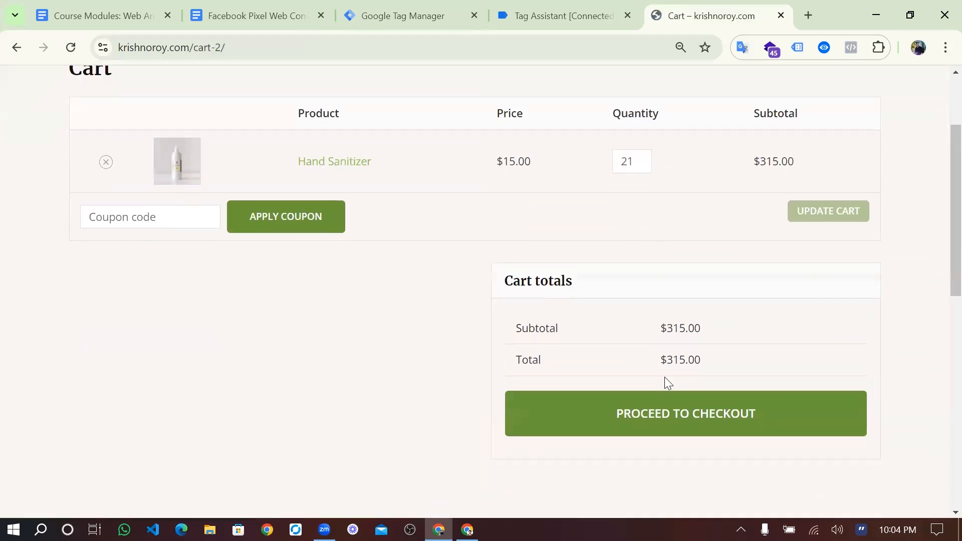
click(584, 418)
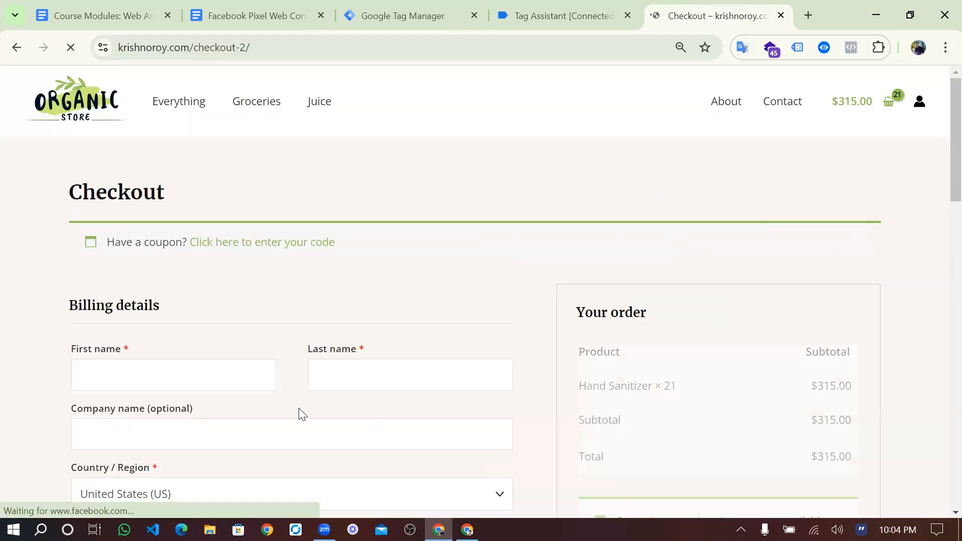
click(218, 370)
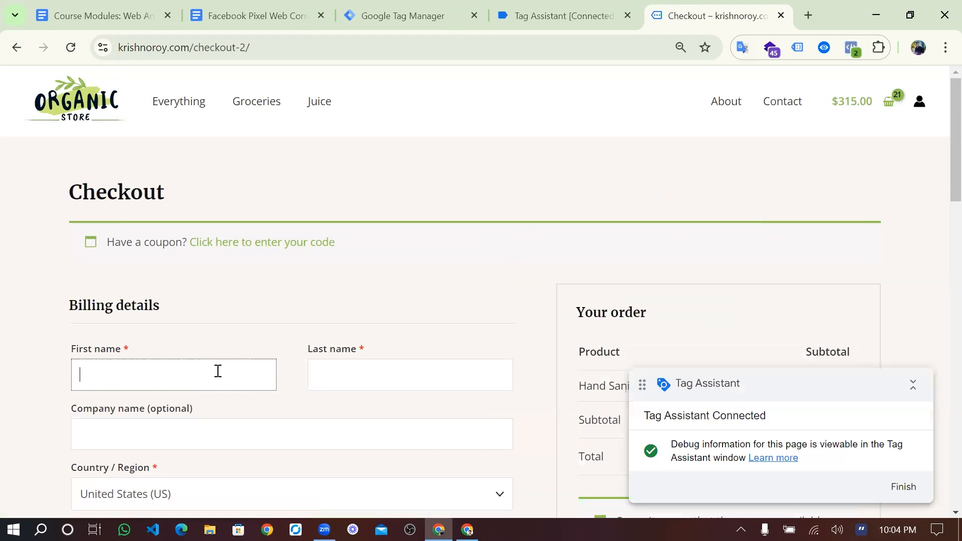
- Enter the billing last name and set the billing country to Bangladesh
scroll(218, 371, down, 3)
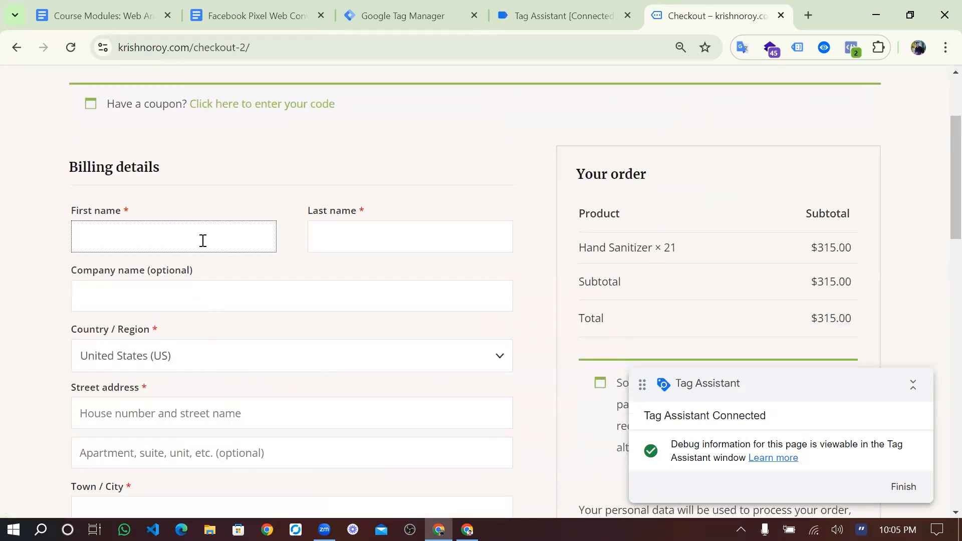
scroll(202, 240, down, 2)
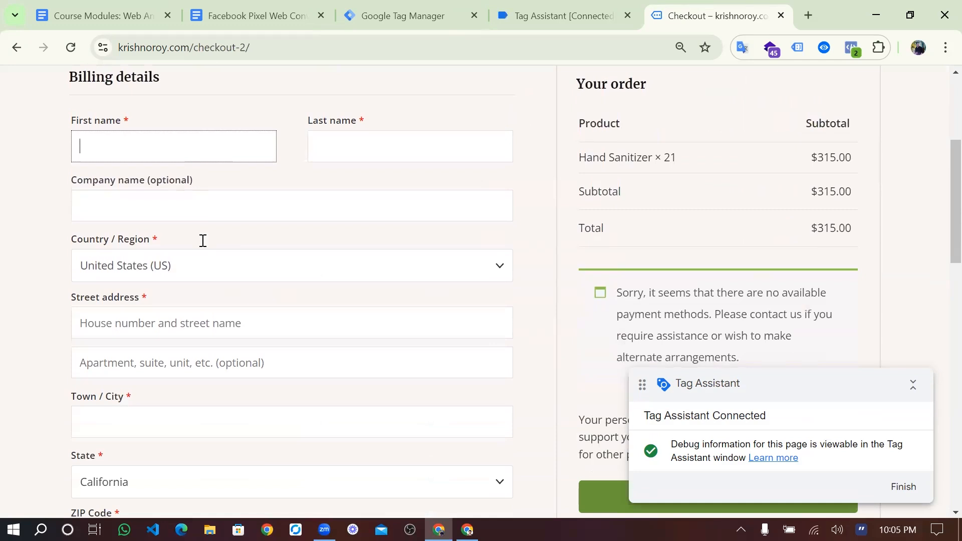
scroll(203, 241, up, 1)
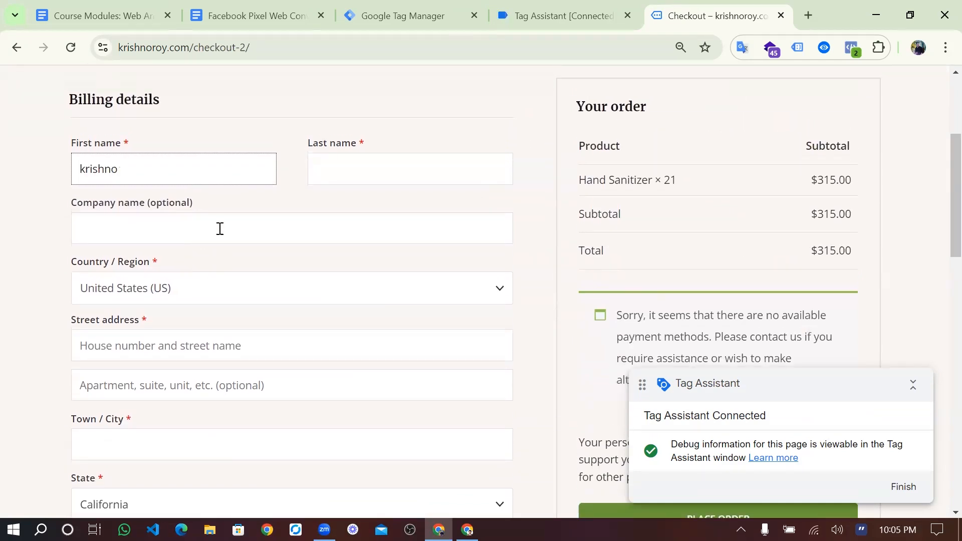
click(341, 178)
text(roy)
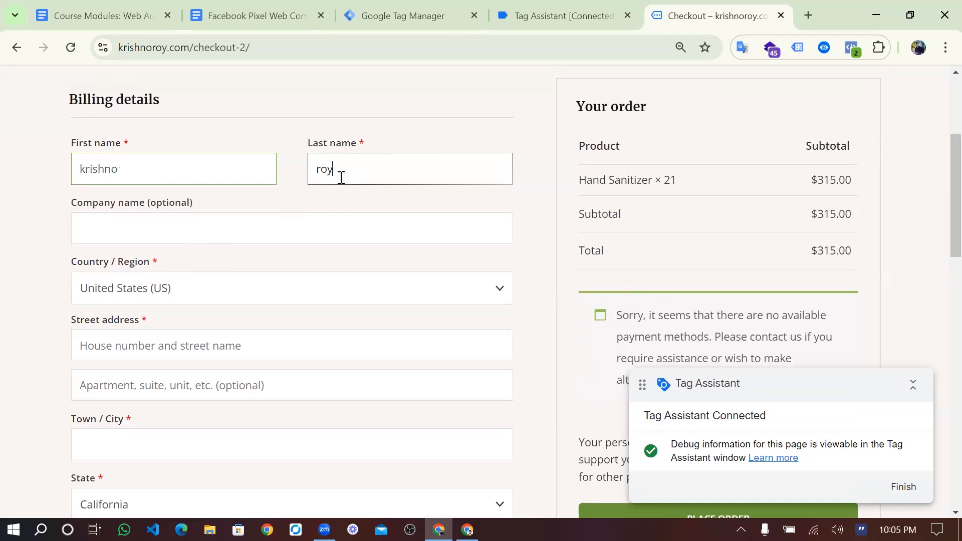
click(227, 288)
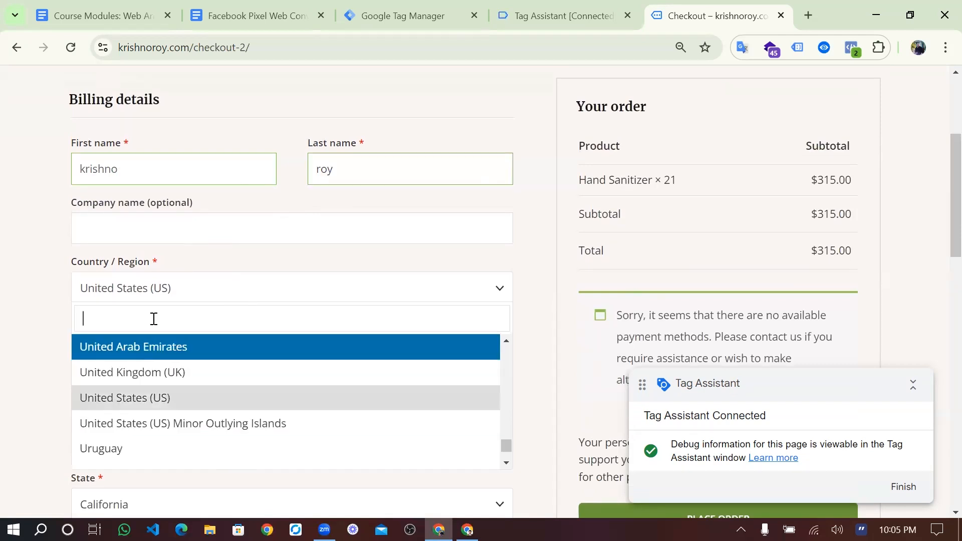
text(ban)
click(130, 367)
- Fill in the billing street address and town/city fields
scroll(142, 331, down, 2)
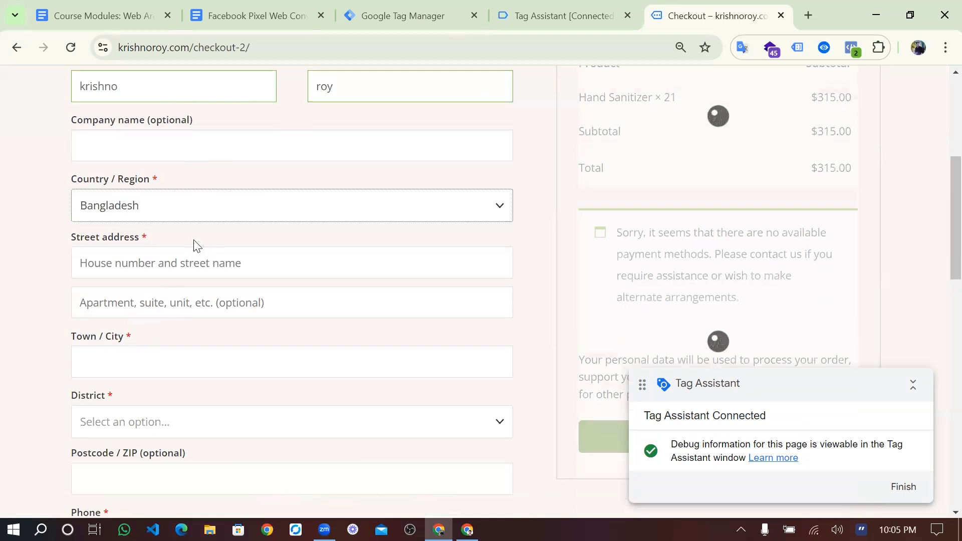
click(191, 264)
text(nil)
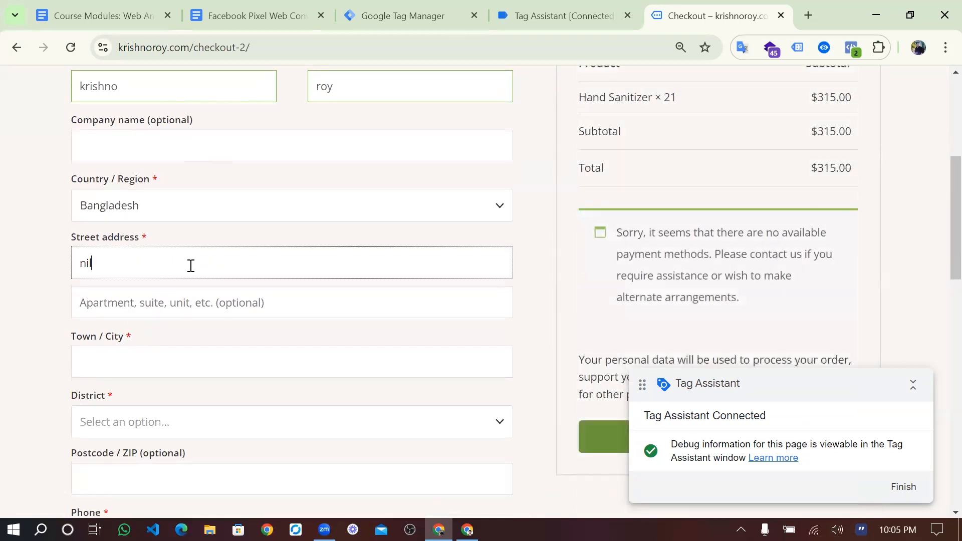
text(phamari)
click(199, 365)
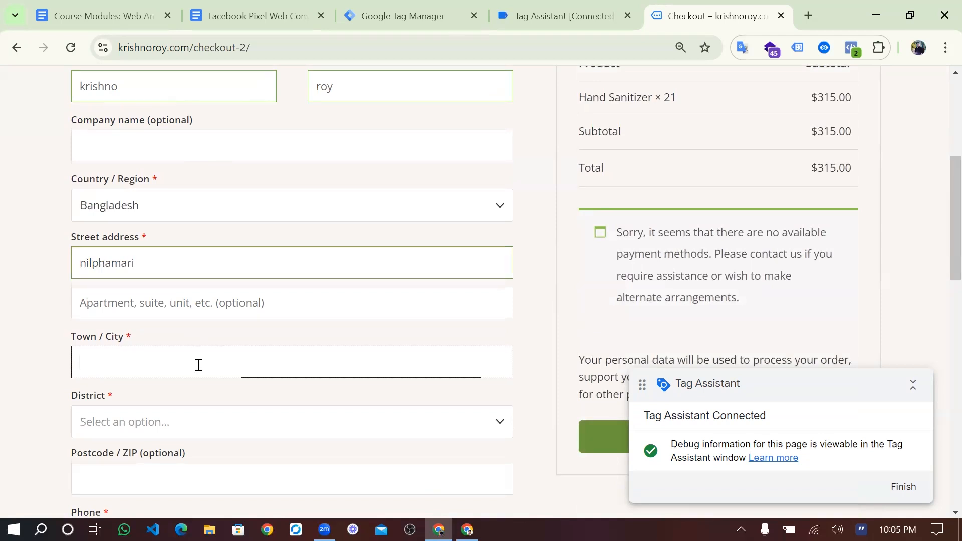
text(nilphamari)
- Choose Nilphamari as the billing district and enter the billing phone number
scroll(198, 365, down, 2)
click(183, 323)
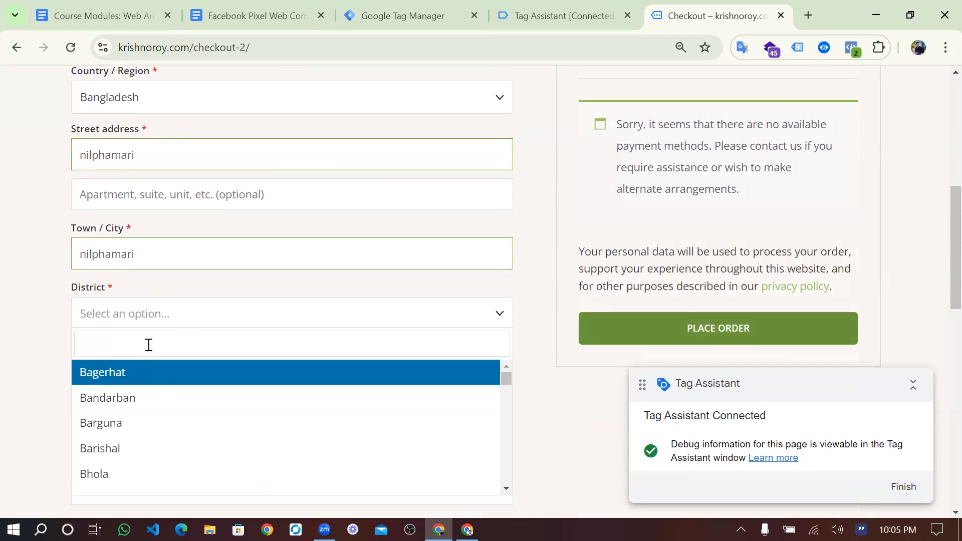
text(ni)
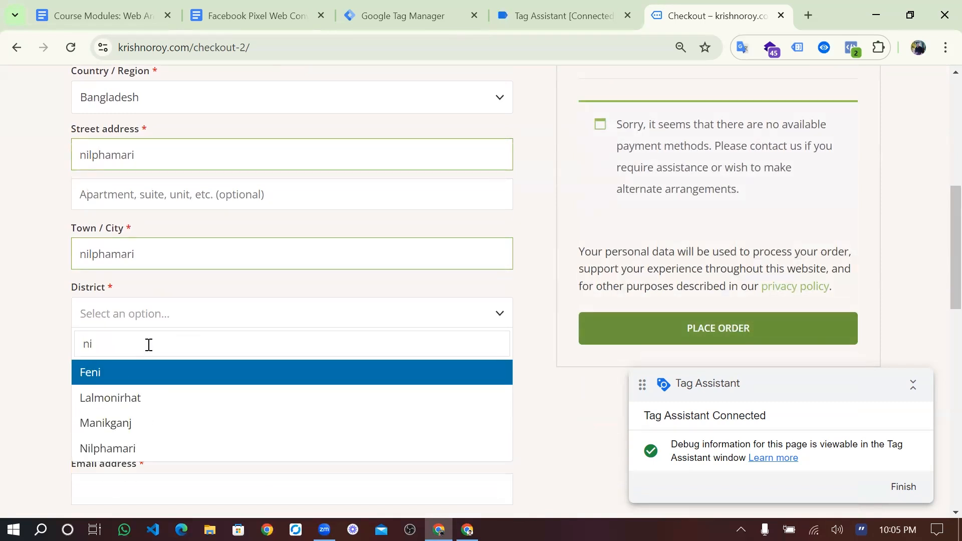
text(l)
click(122, 372)
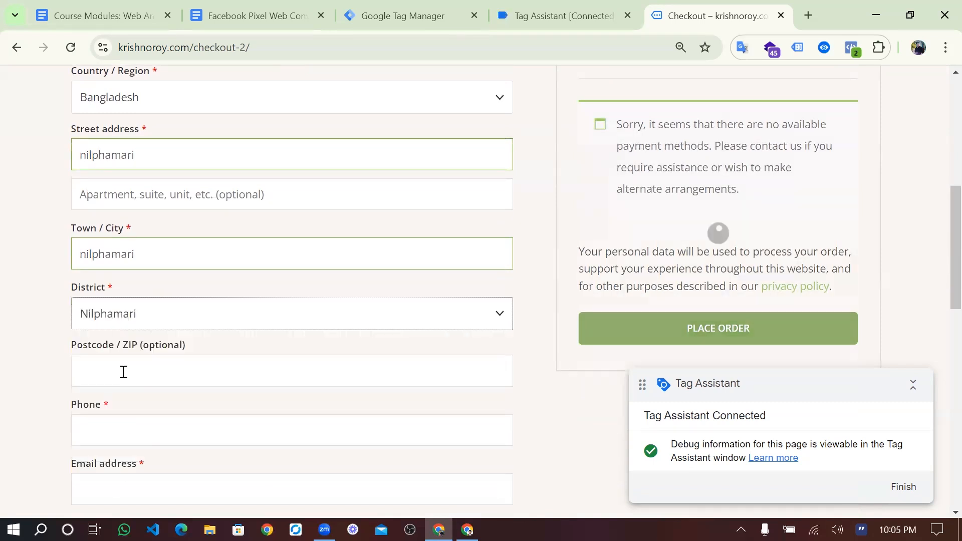
scroll(120, 351, down, 2)
click(115, 318)
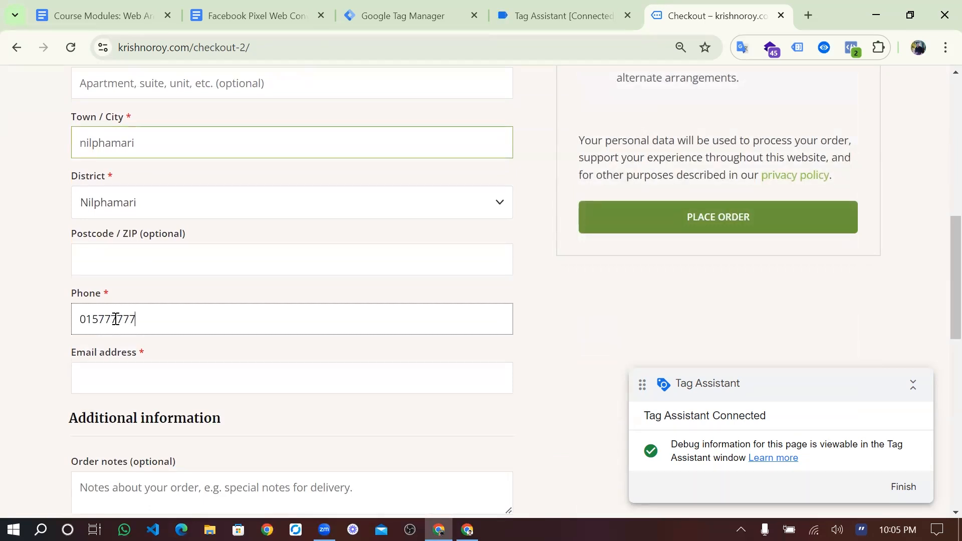
- Enter the billing e-mail address, correcting a typo along the way
scroll(116, 319, down, 1)
scroll(120, 330, down, 1)
click(134, 357)
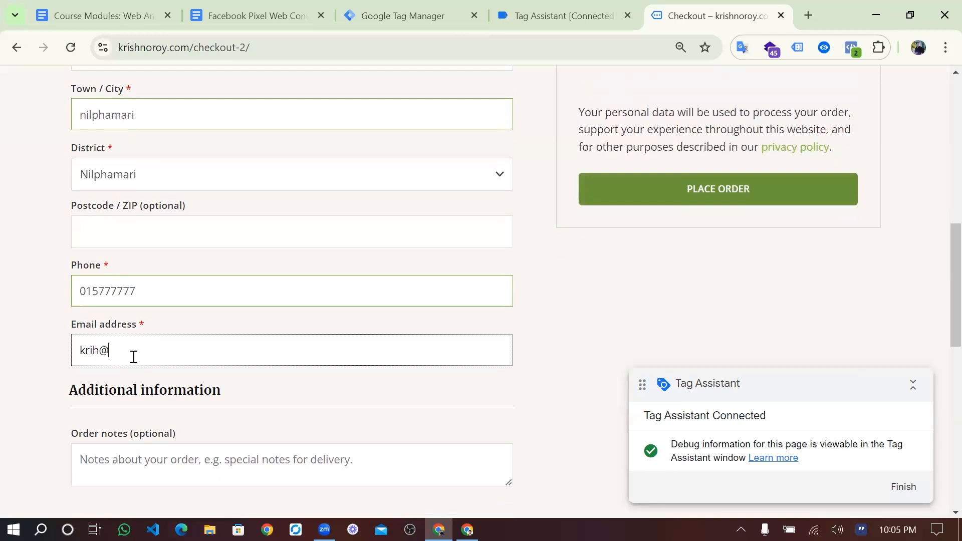
- Place the order, save the address in the browser, and view the 'Invalid payment method.' error
scroll(185, 338, down, 1)
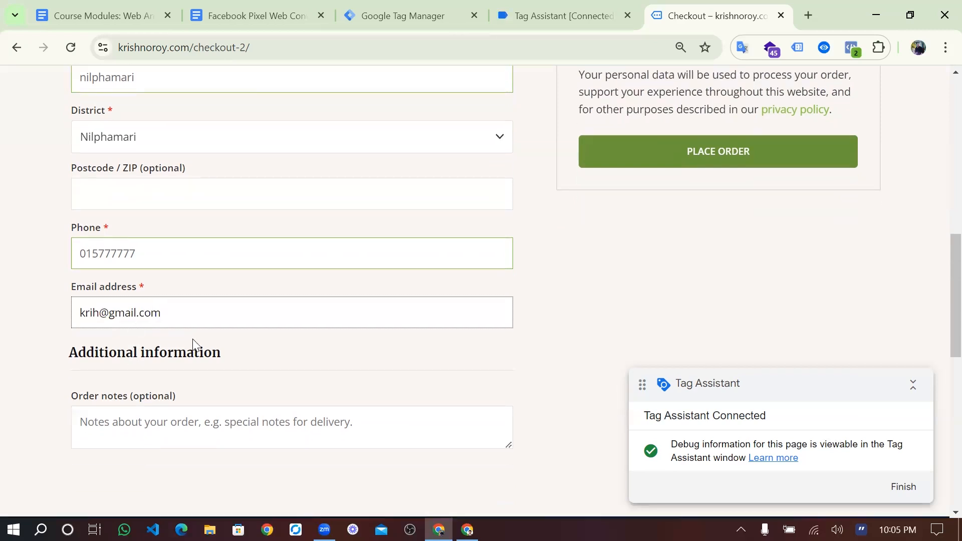
scroll(206, 369, down, 2)
scroll(412, 306, up, 2)
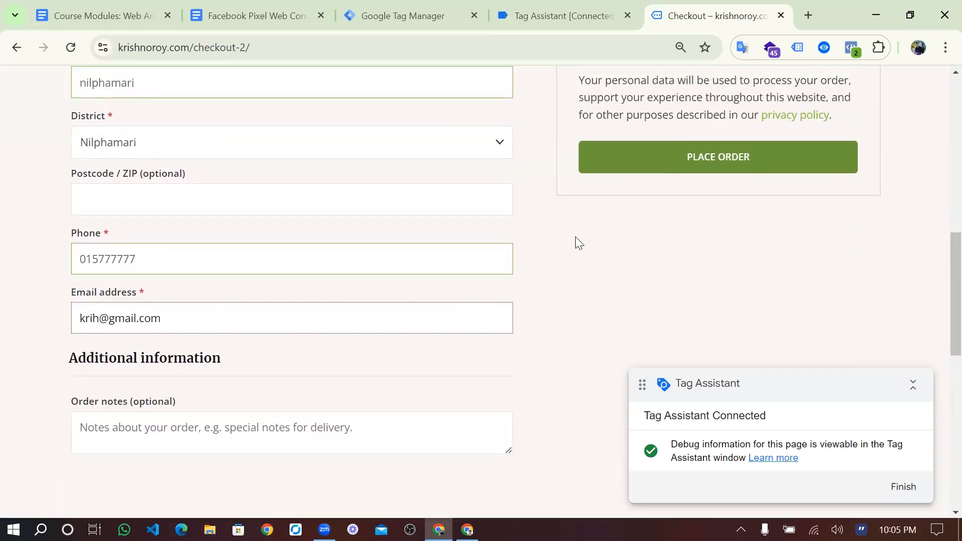
click(648, 162)
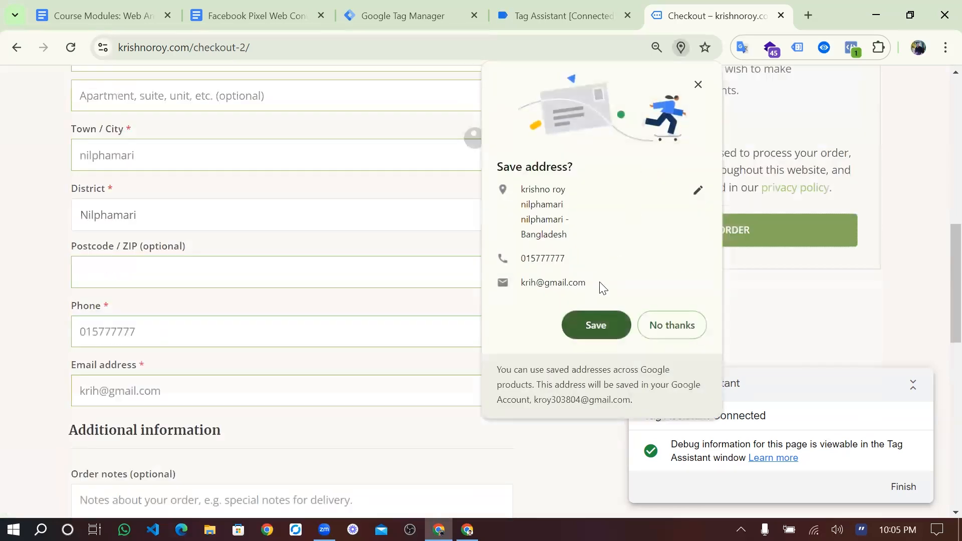
click(589, 326)
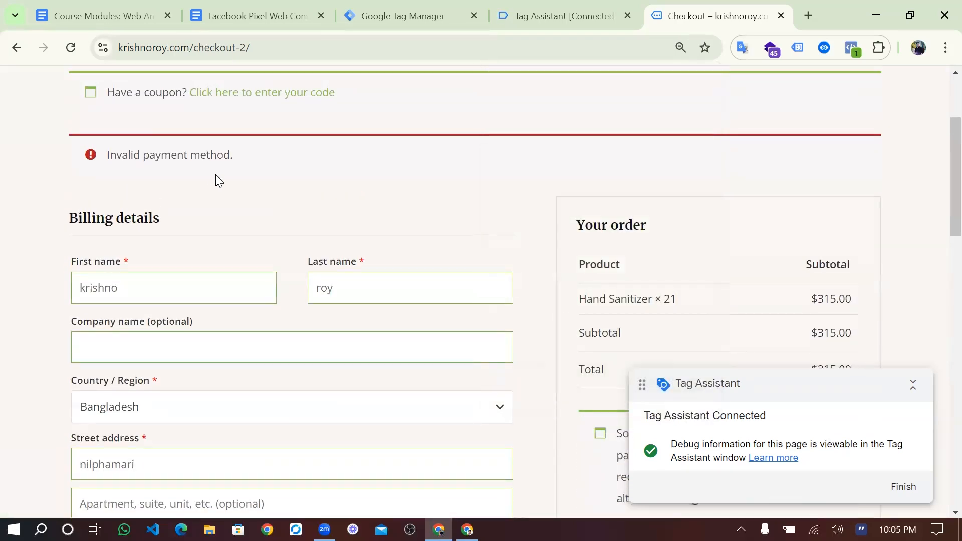
scroll(367, 192, up, 3)
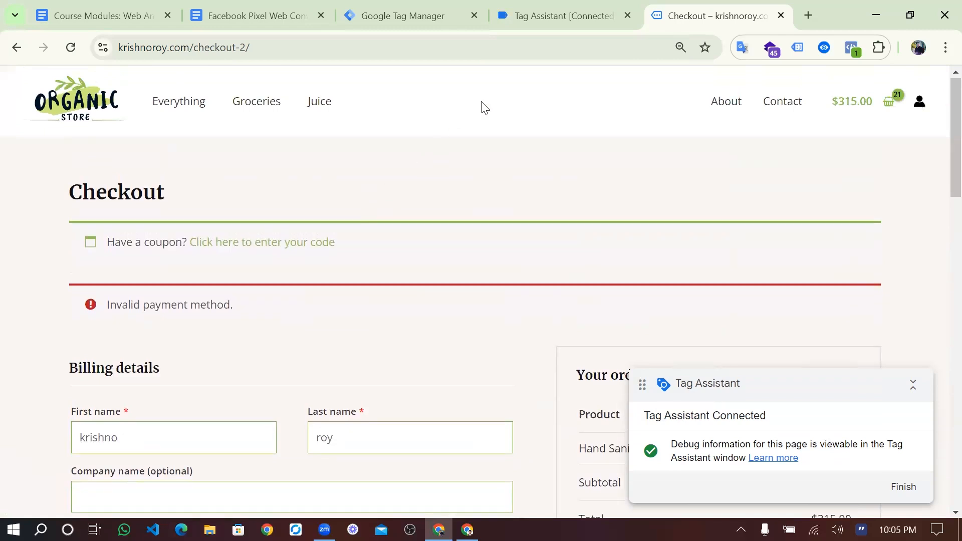
- Continue in the Tag Assistant session and select the begin_checkout event after add_payment_info and add_shipping_info
click(541, 23)
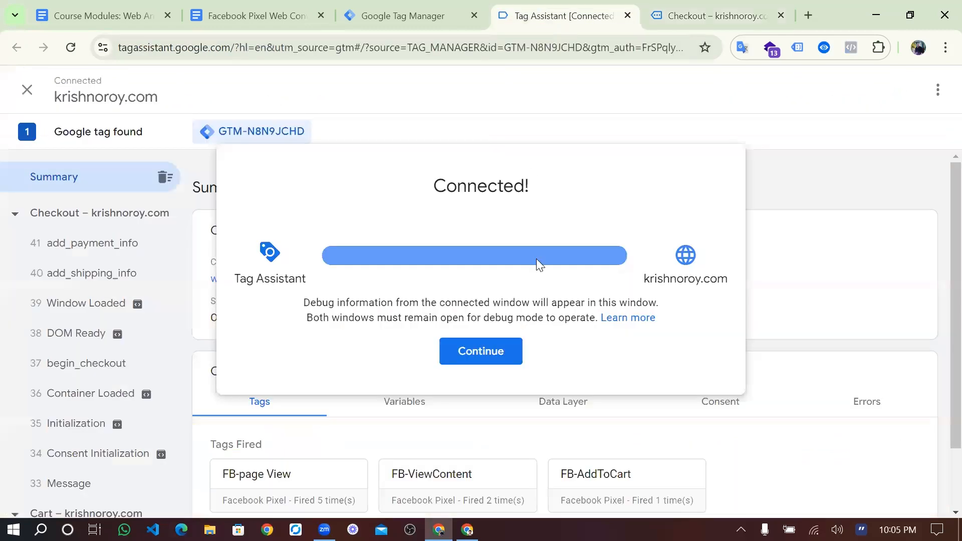
click(506, 358)
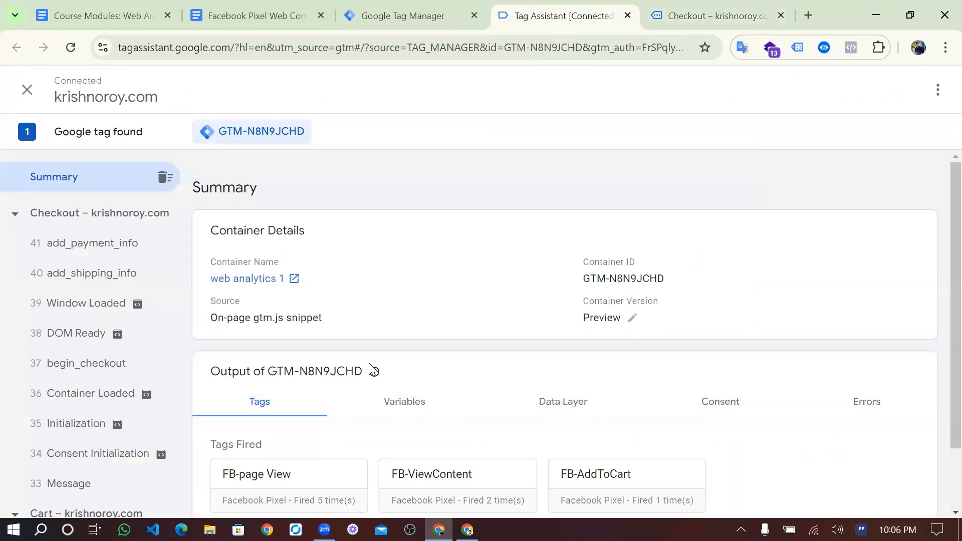
click(92, 249)
click(105, 277)
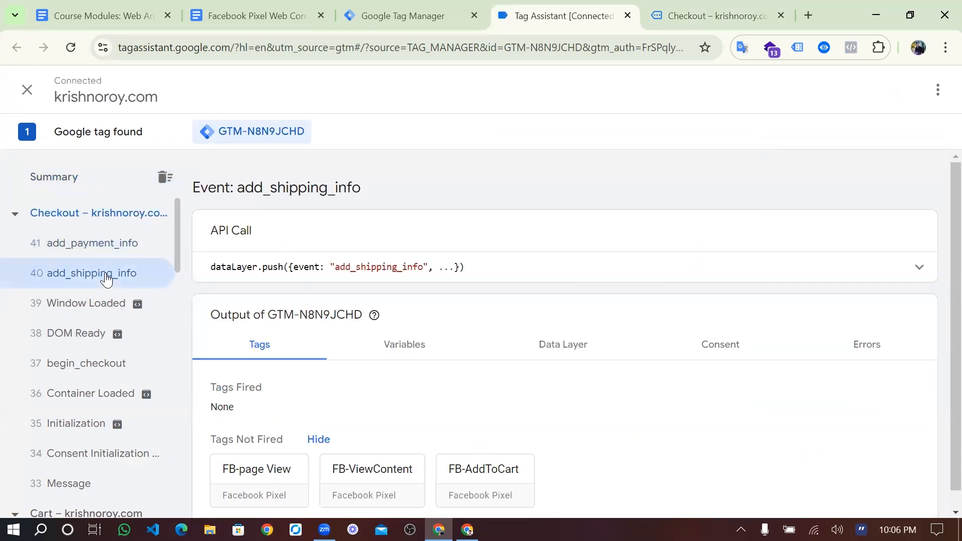
scroll(106, 278, down, 1)
click(103, 299)
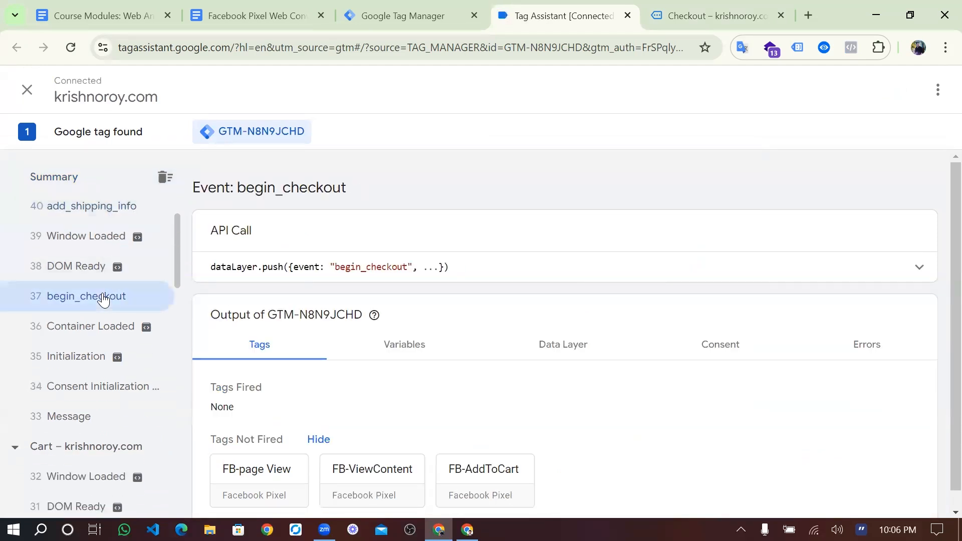
- Expand begin_checkout's full API call payload and review its Data Layer and Variables values
scroll(103, 300, down, 1)
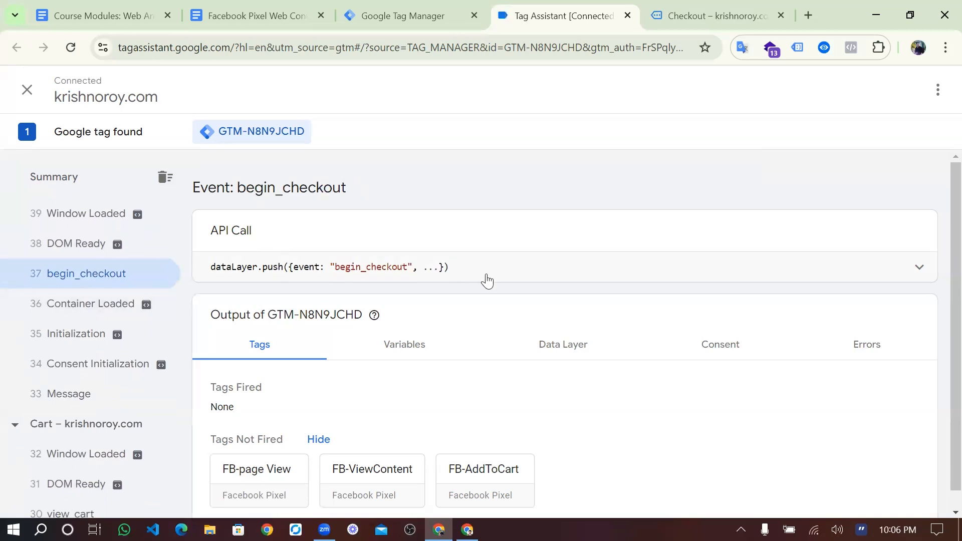
click(480, 277)
scroll(296, 389, down, 2)
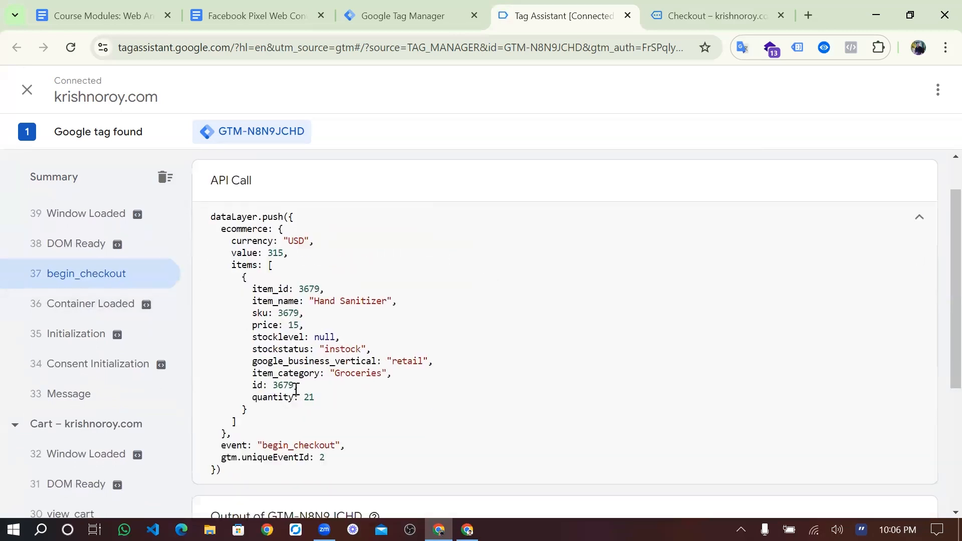
scroll(296, 390, down, 4)
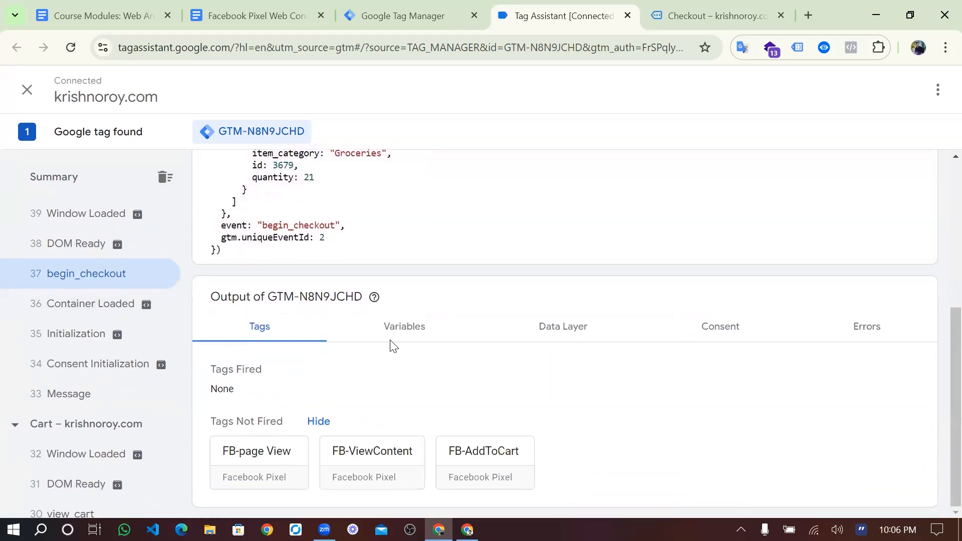
click(545, 327)
scroll(458, 381, down, 5)
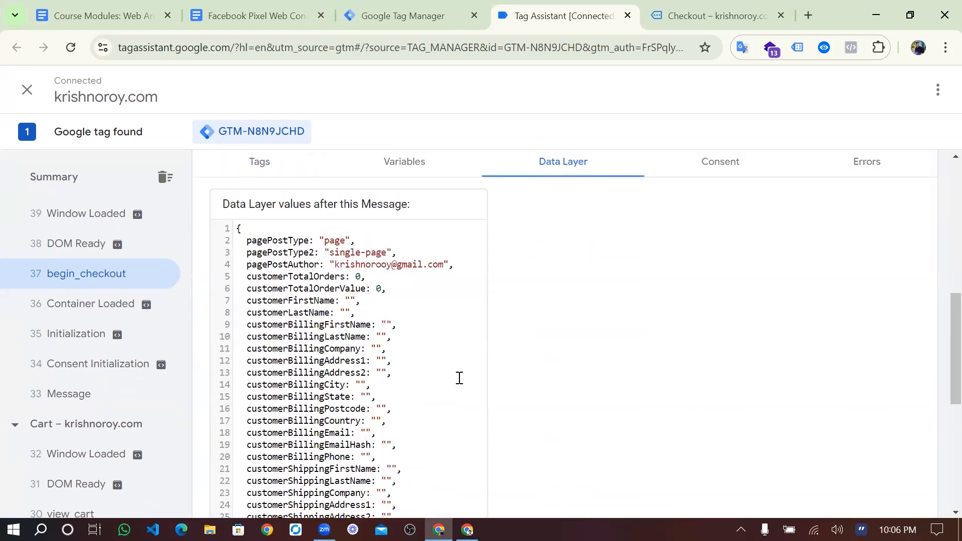
scroll(459, 379, down, 4)
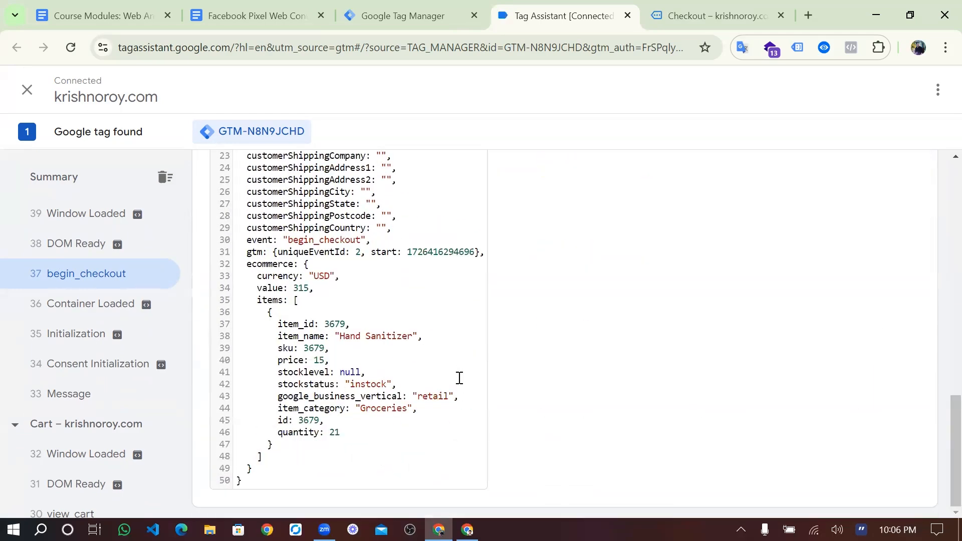
scroll(458, 378, up, 8)
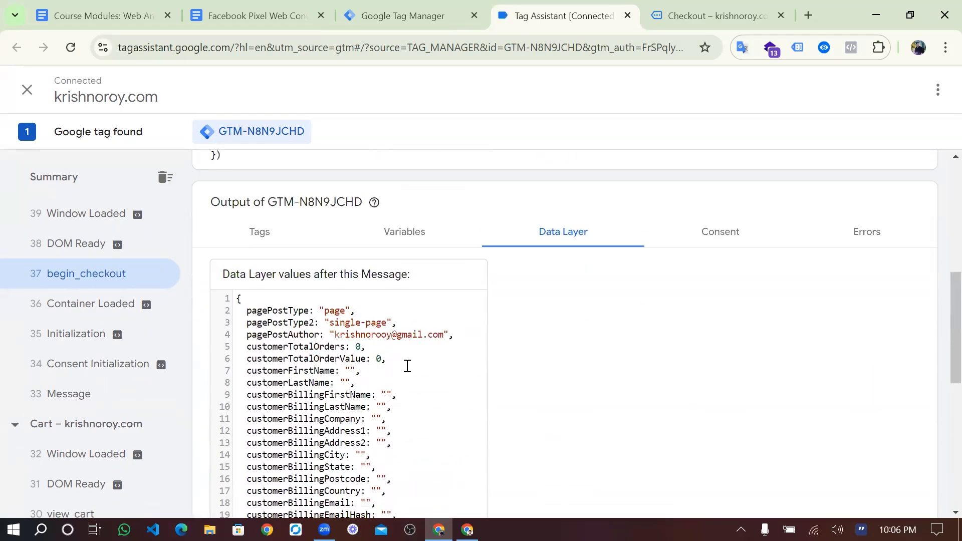
scroll(412, 382, down, 1)
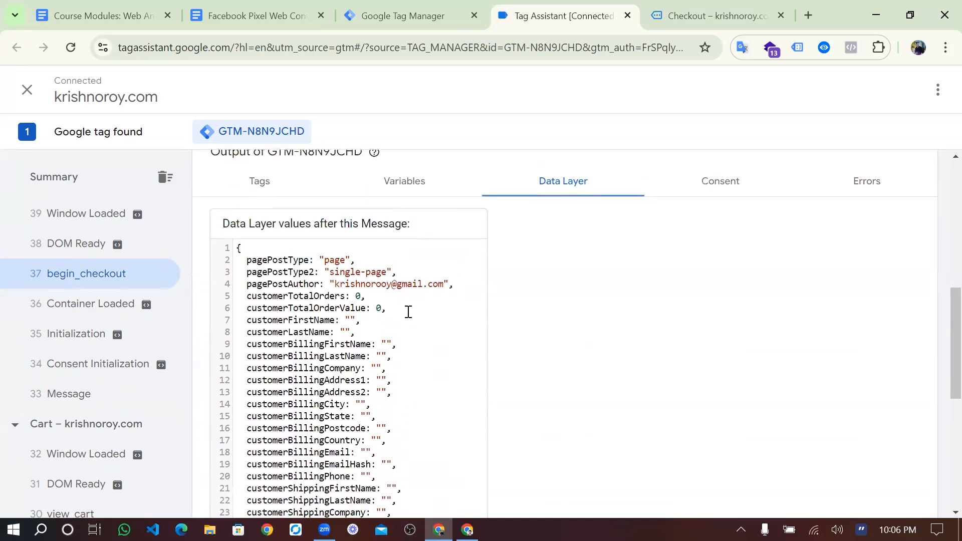
scroll(430, 331, down, 1)
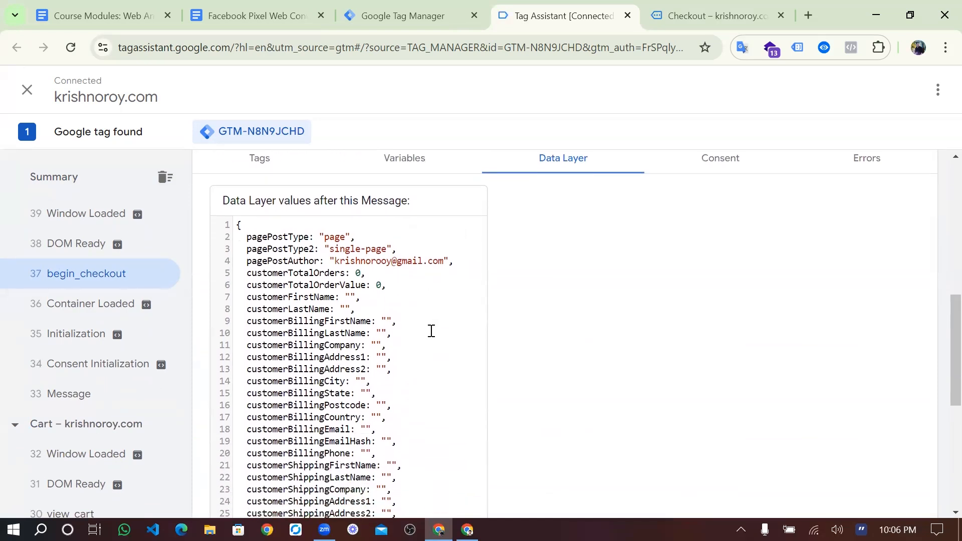
click(401, 161)
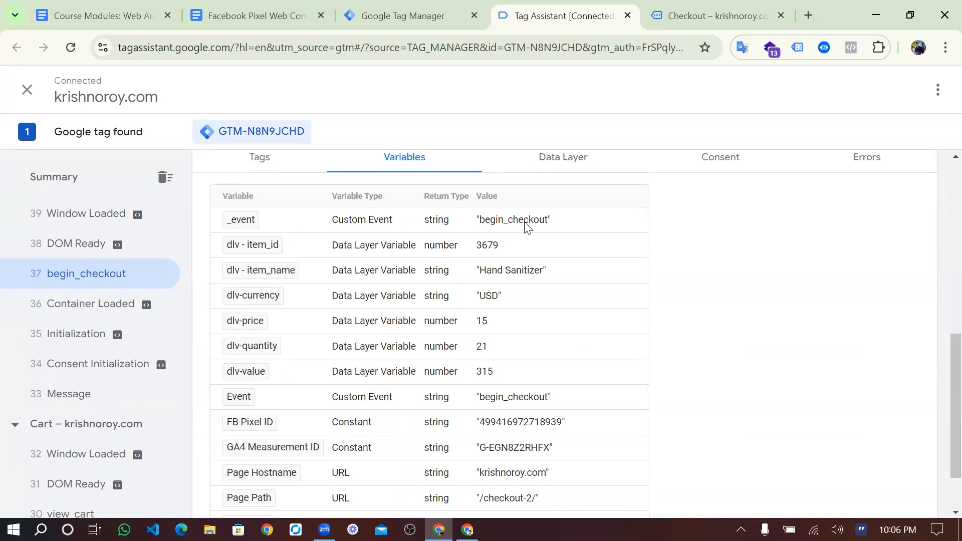
- Compare _event variable values for begin_checkout, 30 view_cart and 22 view_item, then return to Tag Manager
drag(480, 221, 528, 222)
scroll(107, 365, down, 4)
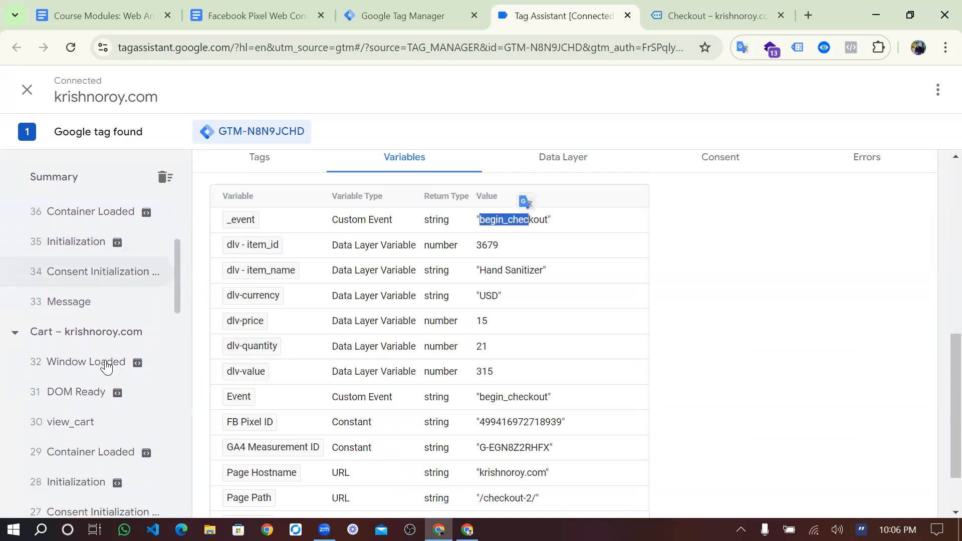
click(96, 389)
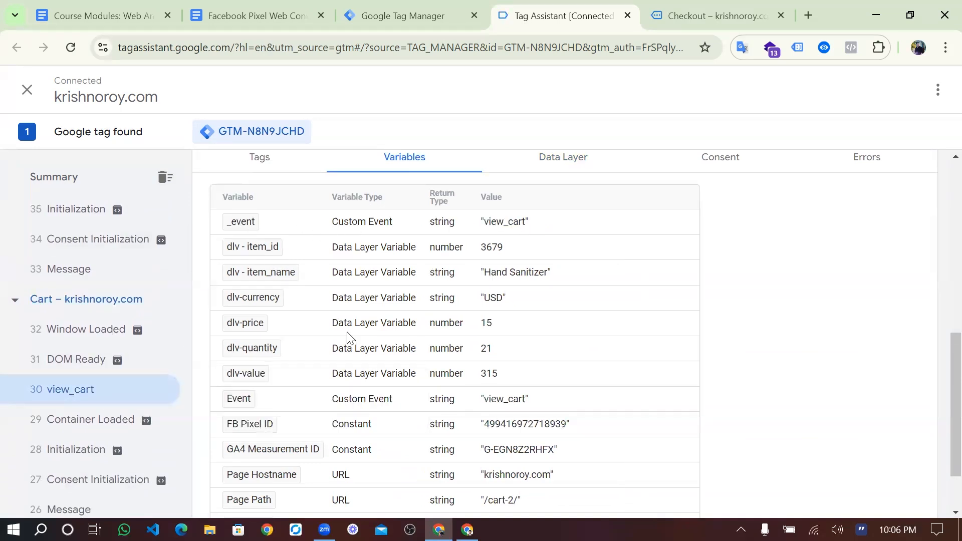
scroll(100, 414, down, 3)
scroll(90, 459, down, 3)
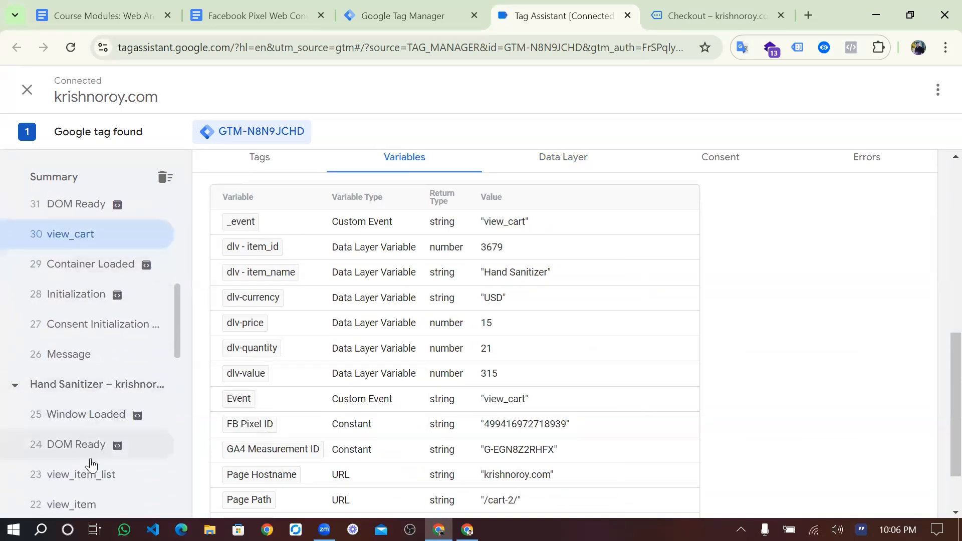
click(90, 426)
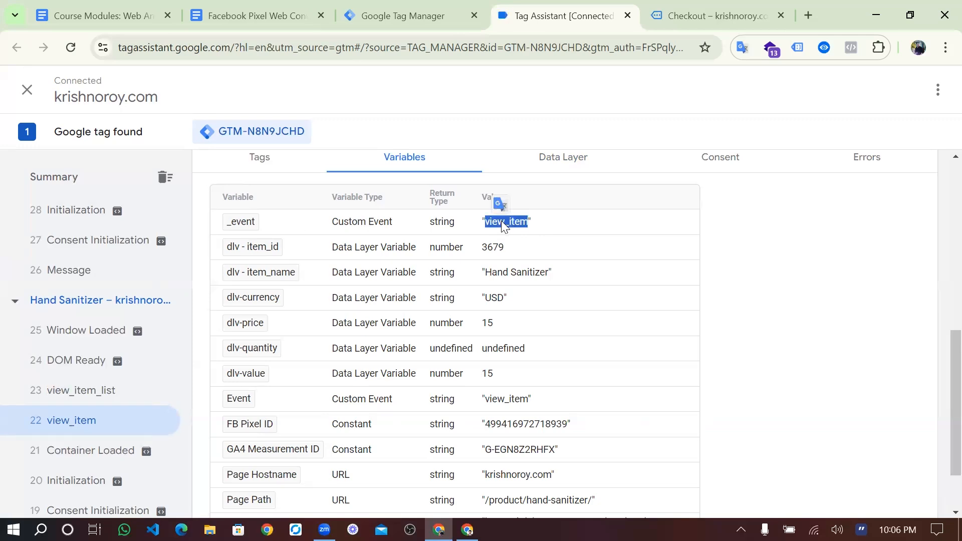
click(399, 11)
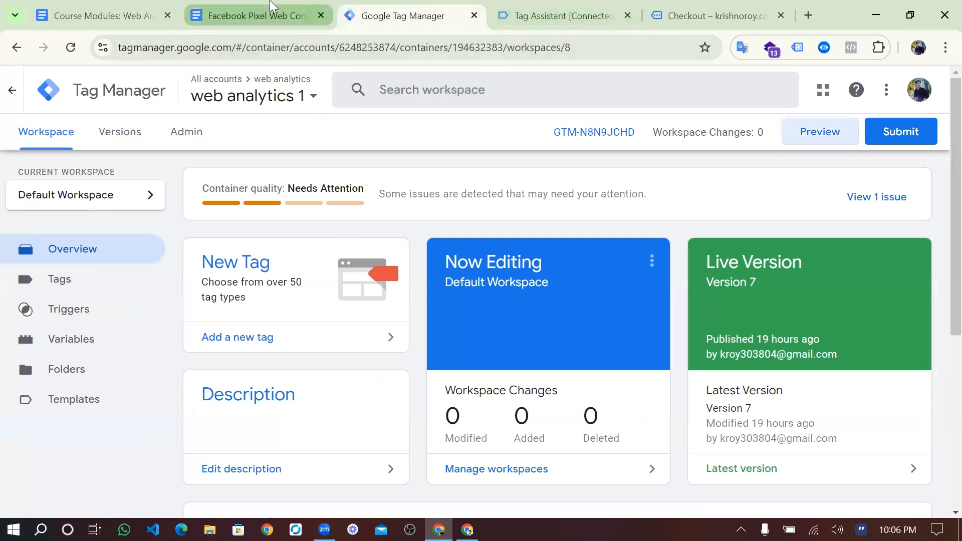
- Go back to the Facebook Pixel doc and scroll down toward the InitiateCheckout section
click(270, 7)
scroll(437, 260, up, 3)
scroll(437, 259, up, 15)
scroll(438, 259, up, 15)
scroll(438, 259, up, 15)
scroll(437, 259, down, 5)
scroll(437, 259, down, 8)
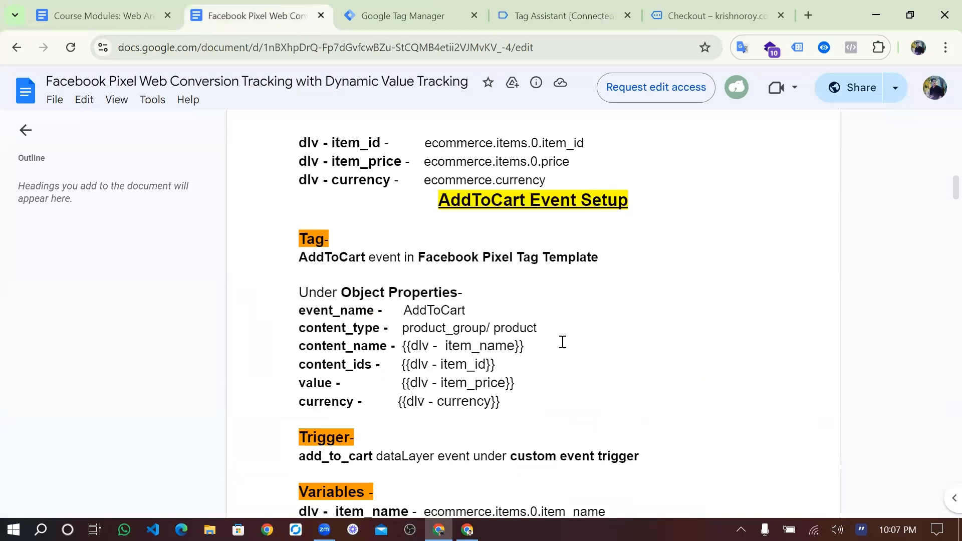
scroll(540, 361, down, 3)
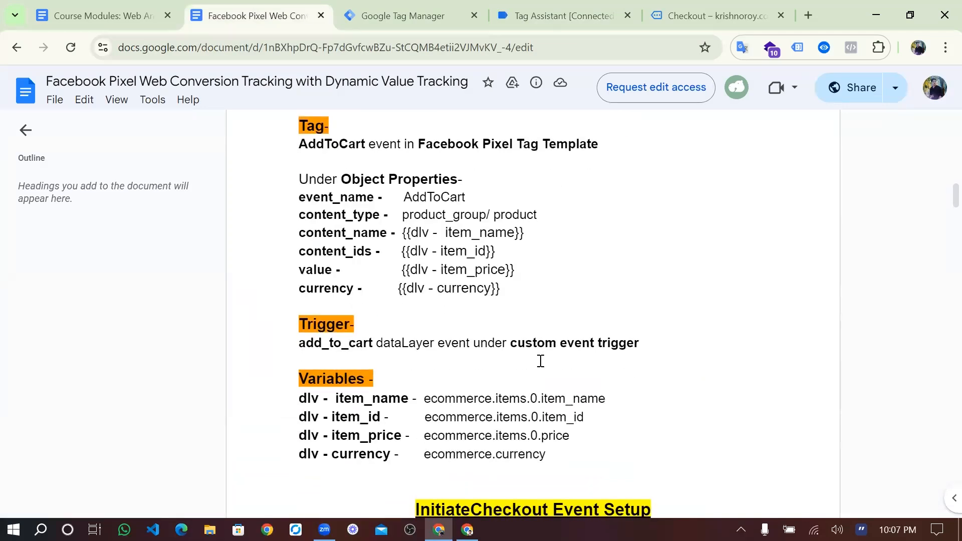
scroll(541, 362, down, 3)
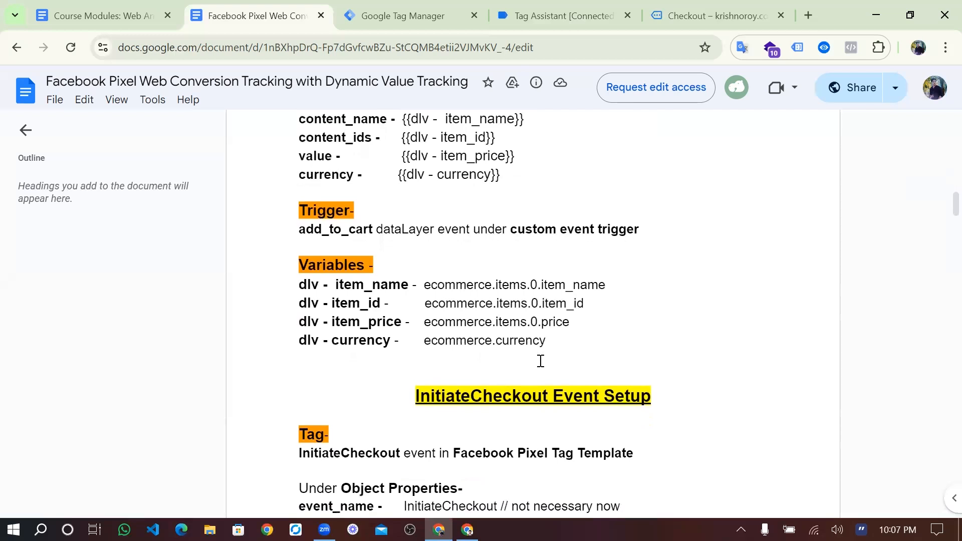
scroll(541, 362, down, 2)
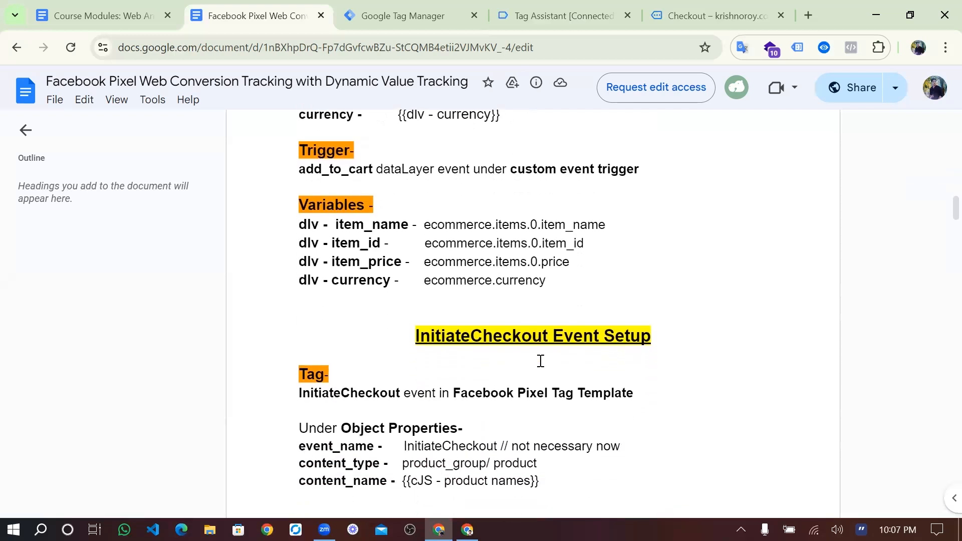
scroll(540, 361, down, 3)
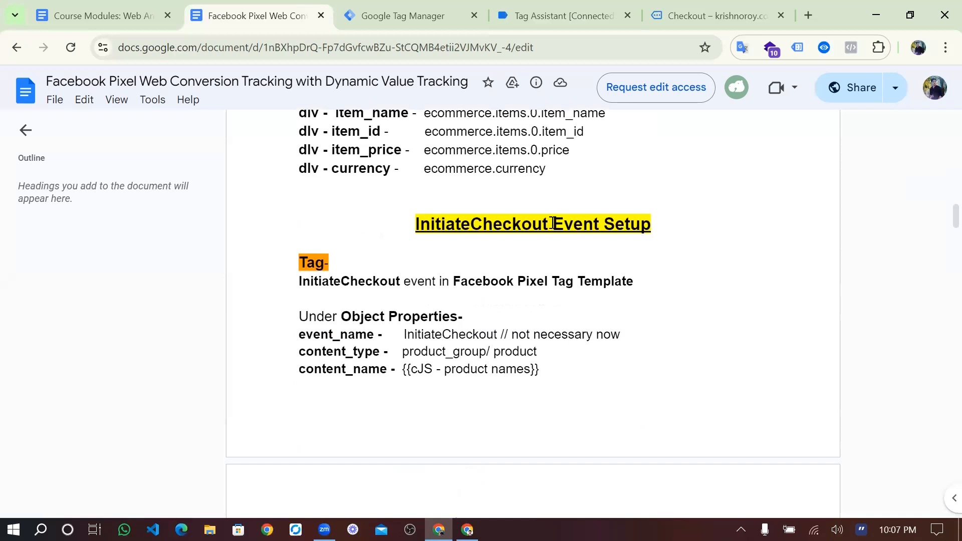
- Highlight the InitiateCheckout heading and read its Tag and Object Properties, like {{cJS - product names}}
drag(552, 223, 417, 224)
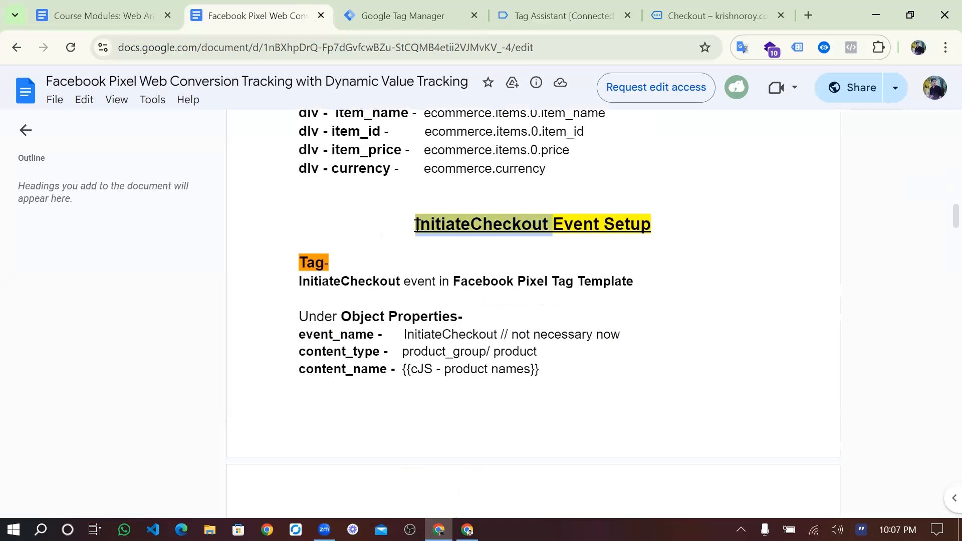
click(416, 224)
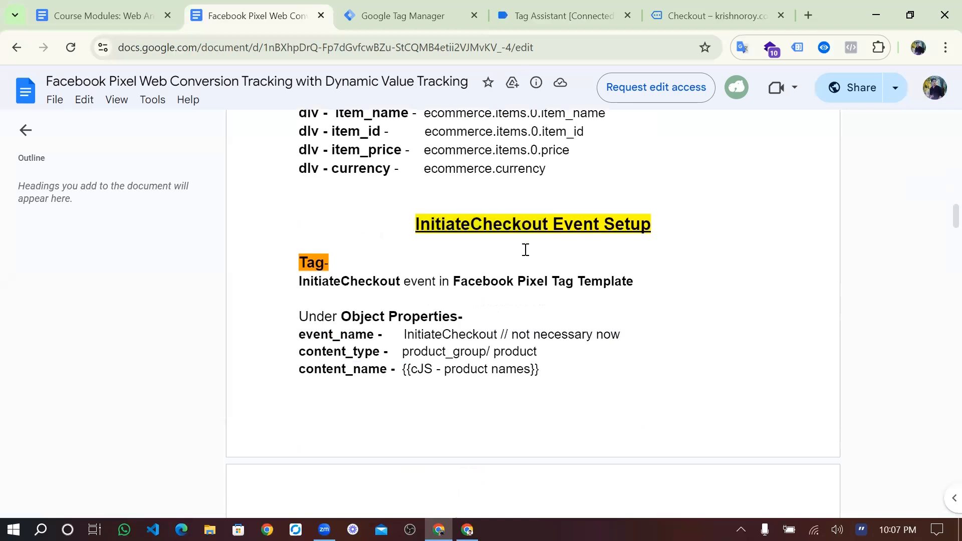
scroll(522, 253, down, 1)
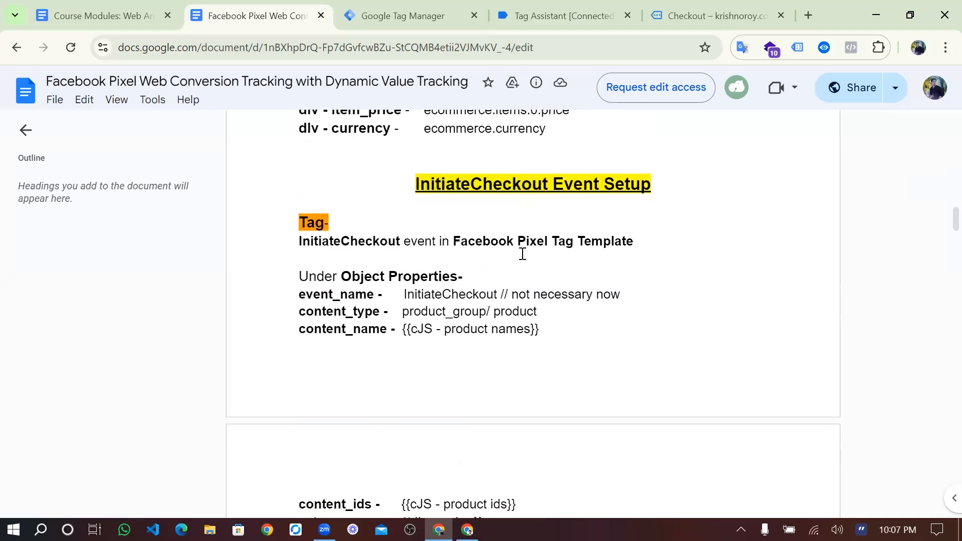
scroll(521, 252, up, 1)
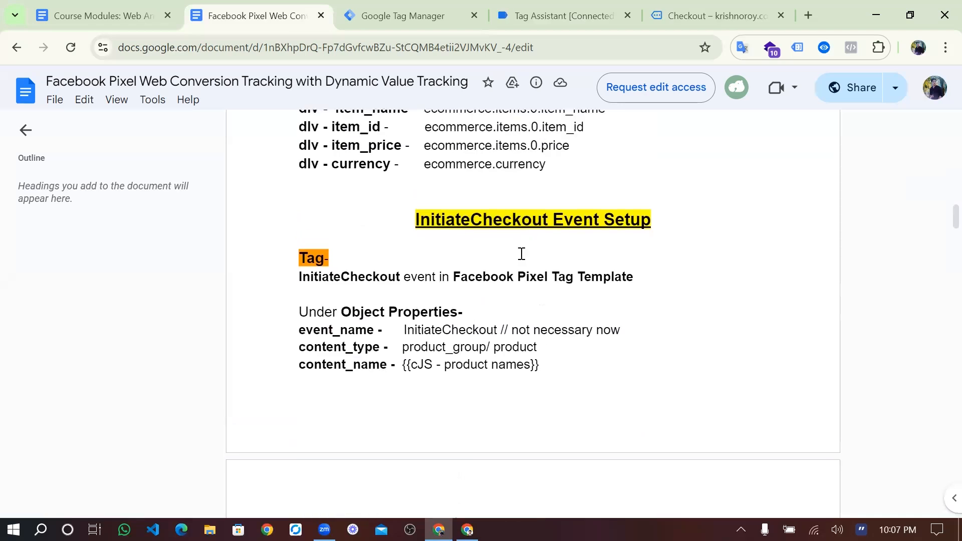
scroll(521, 253, up, 6)
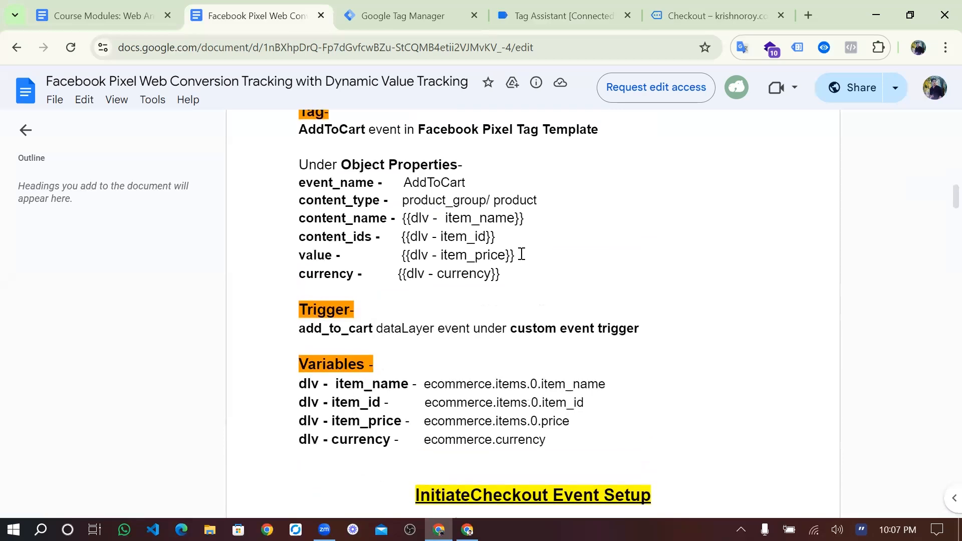
scroll(521, 253, down, 7)
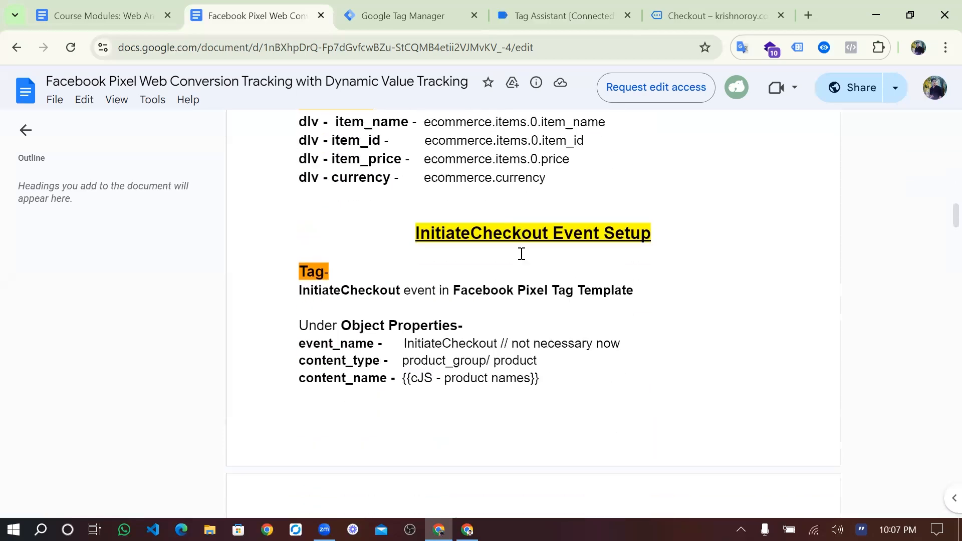
scroll(522, 253, down, 1)
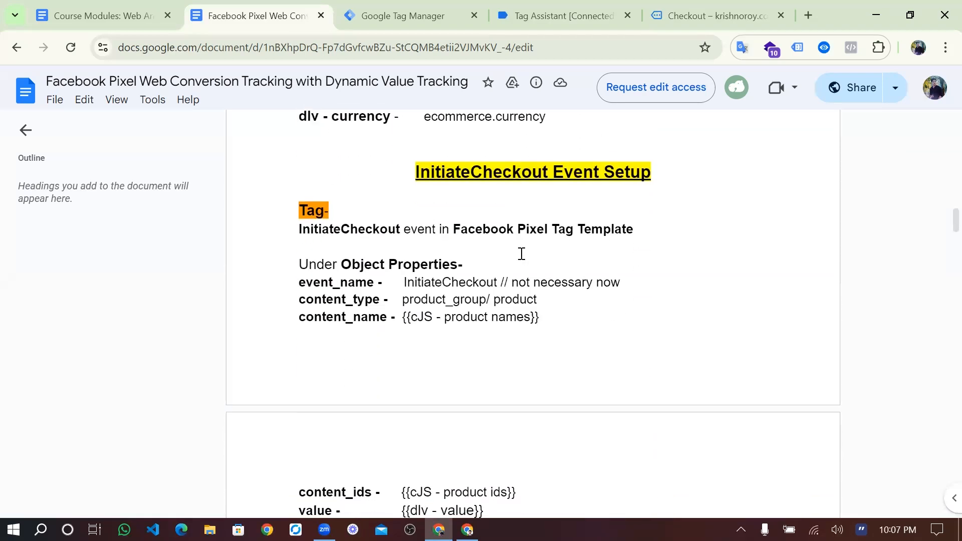
scroll(522, 254, down, 1)
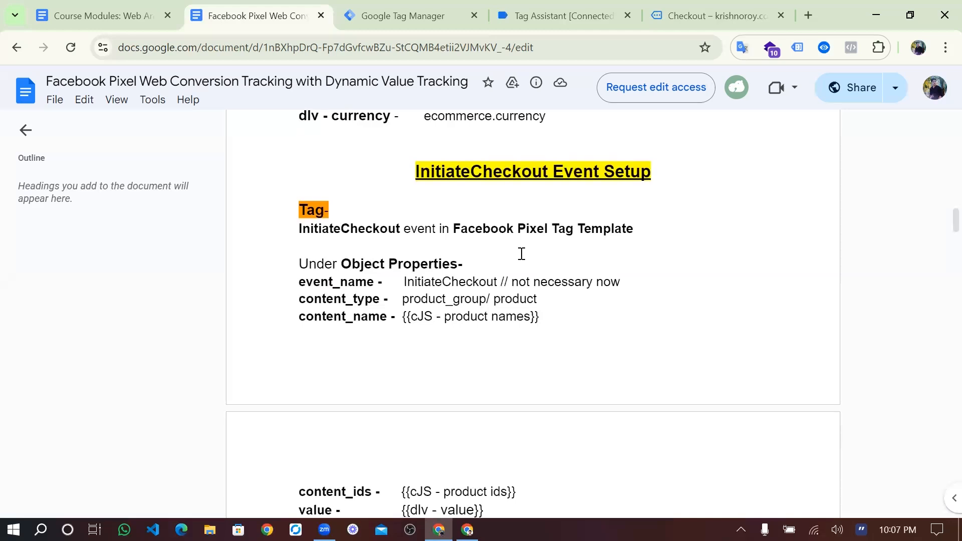
- Review the dlv user-defined variables, then return to the Triggers list with Trigger-AddToCart and Trigger-ViewItem
click(419, 15)
scroll(398, 312, down, 1)
scroll(398, 312, up, 1)
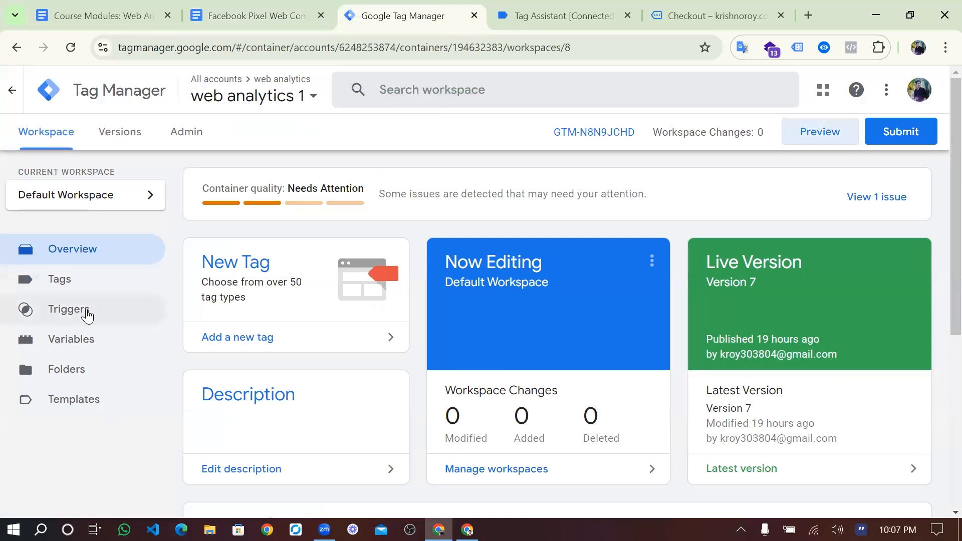
click(89, 315)
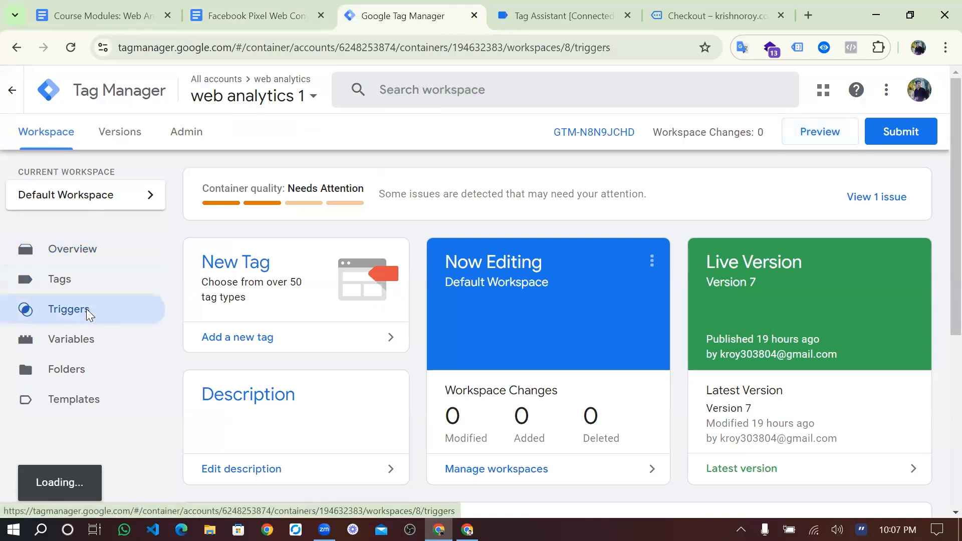
click(80, 348)
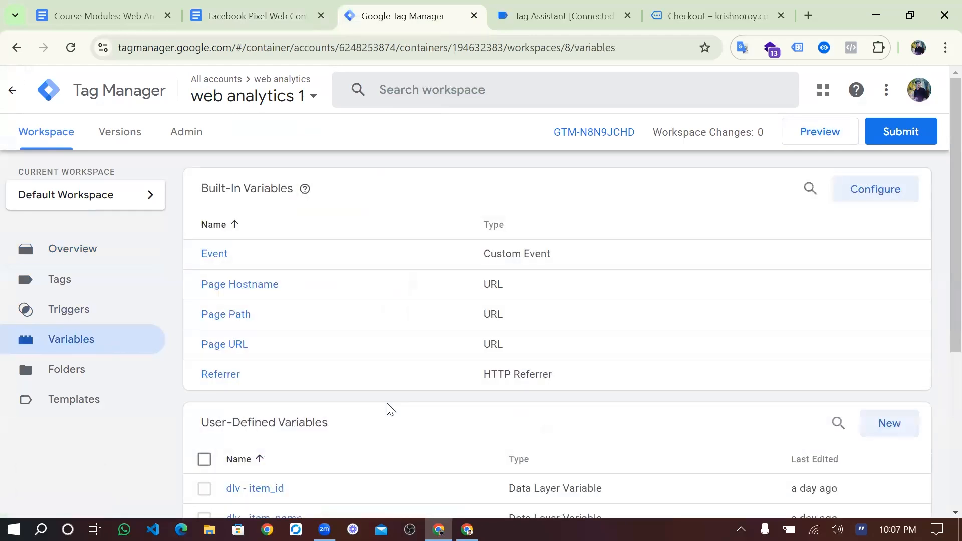
scroll(389, 409, down, 4)
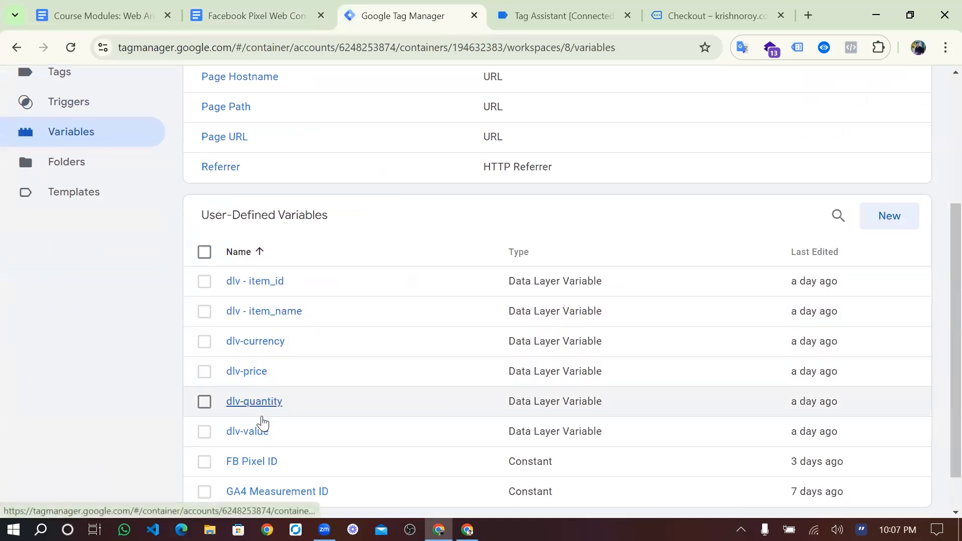
scroll(313, 382, up, 2)
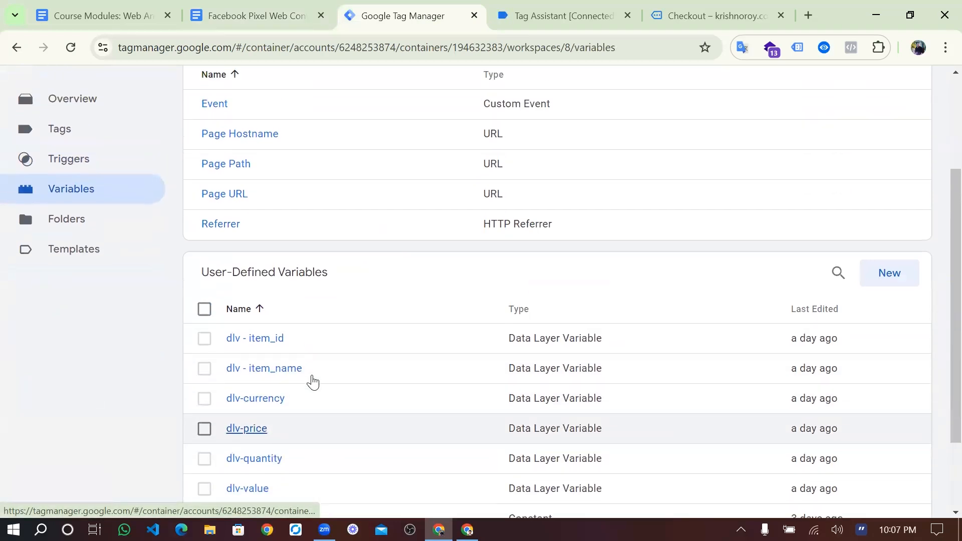
scroll(313, 382, down, 3)
scroll(313, 383, up, 2)
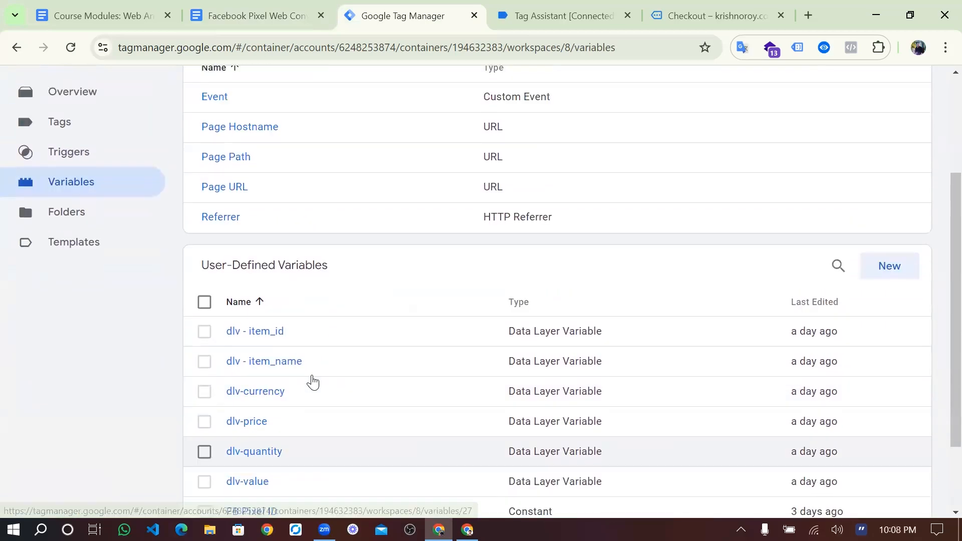
click(114, 206)
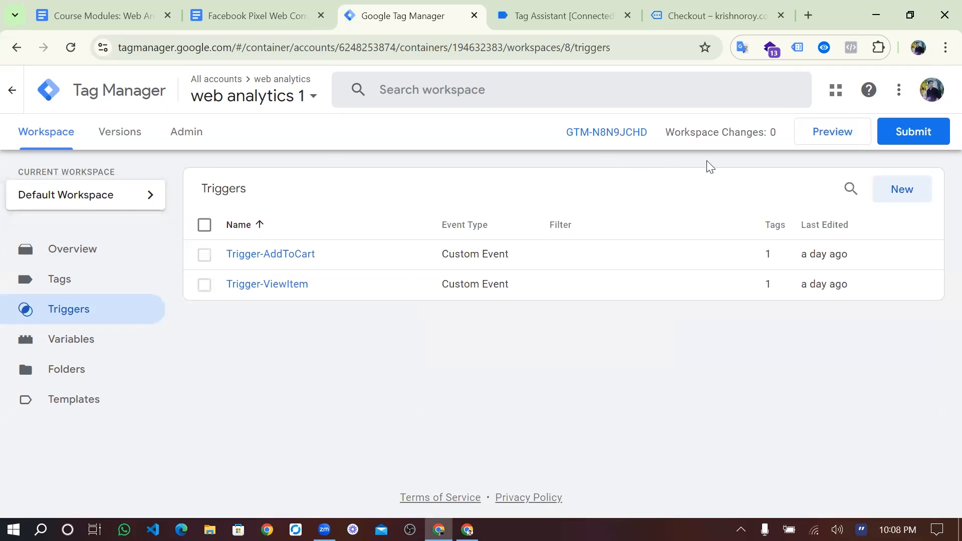
- Create a new untitled trigger and set its type to Custom Event
click(898, 196)
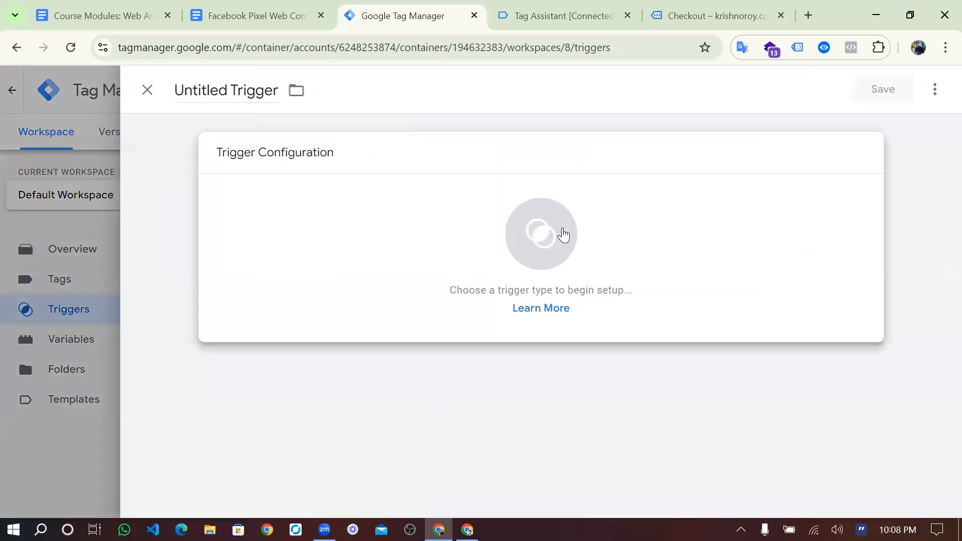
click(563, 234)
scroll(604, 346, down, 5)
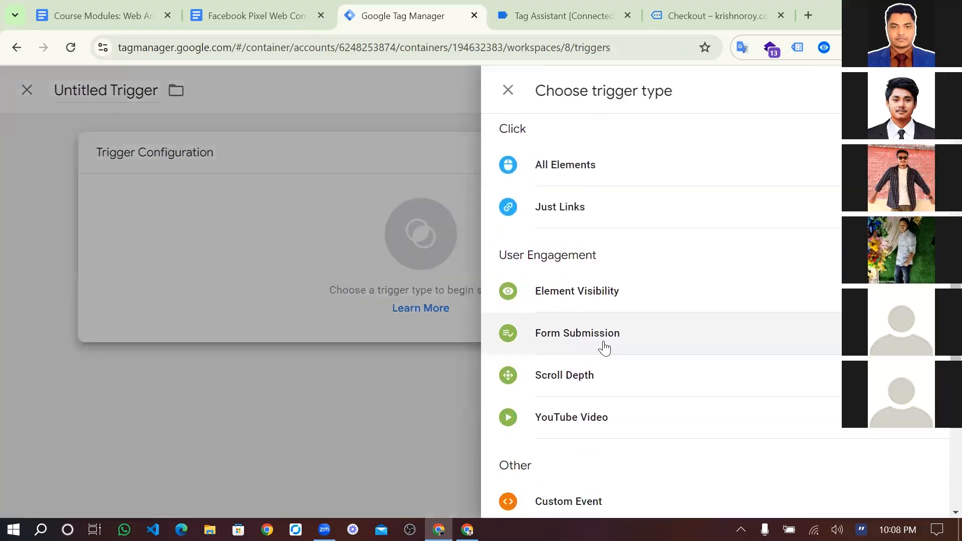
scroll(587, 402, down, 2)
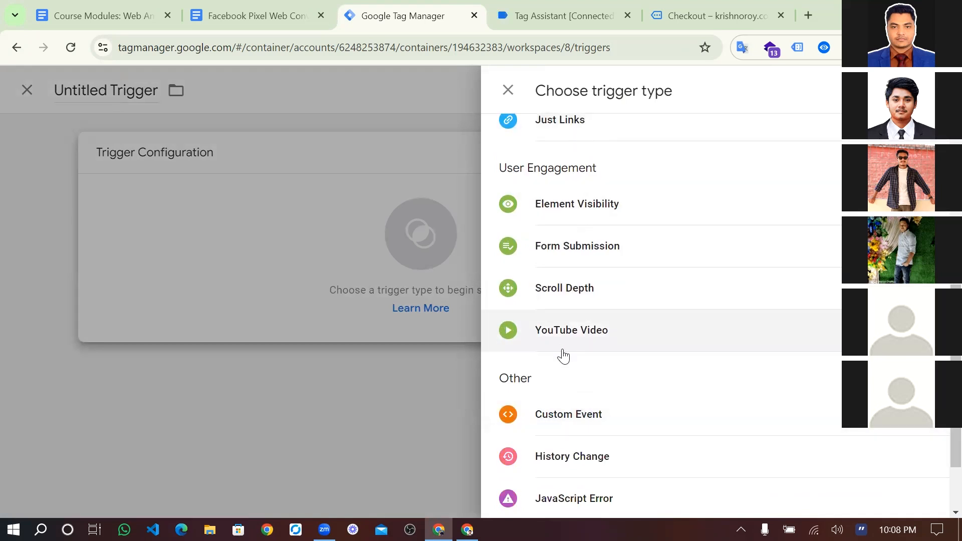
scroll(576, 188, up, 3)
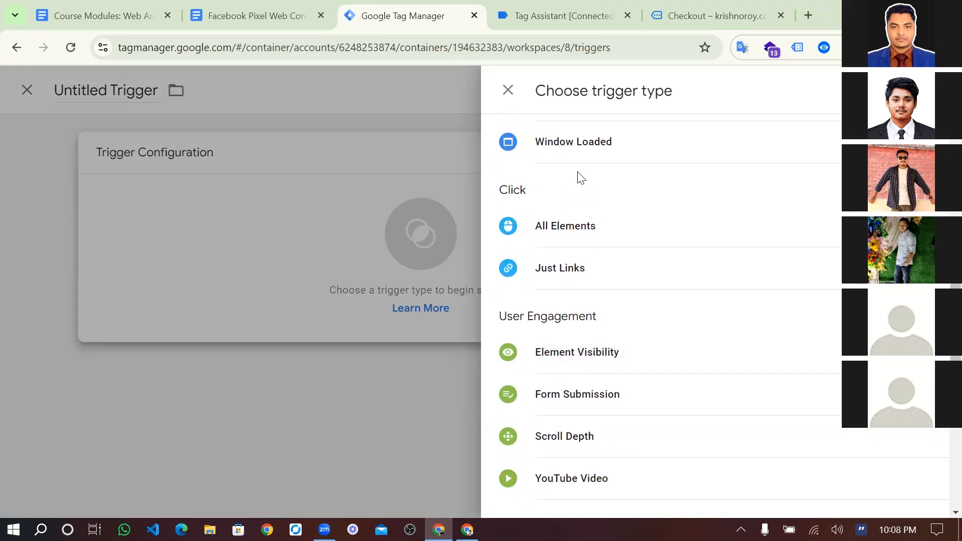
scroll(563, 414, down, 3)
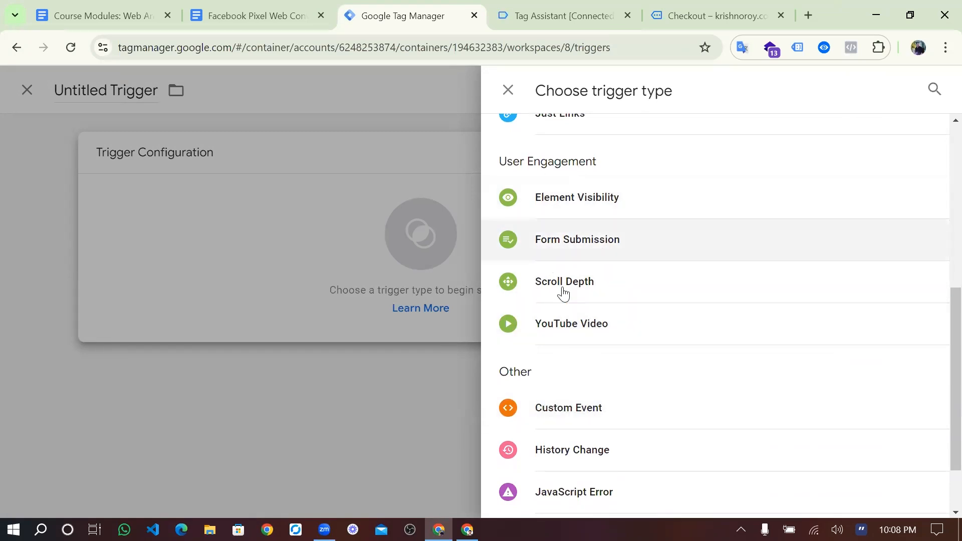
scroll(577, 296, up, 1)
scroll(577, 297, up, 5)
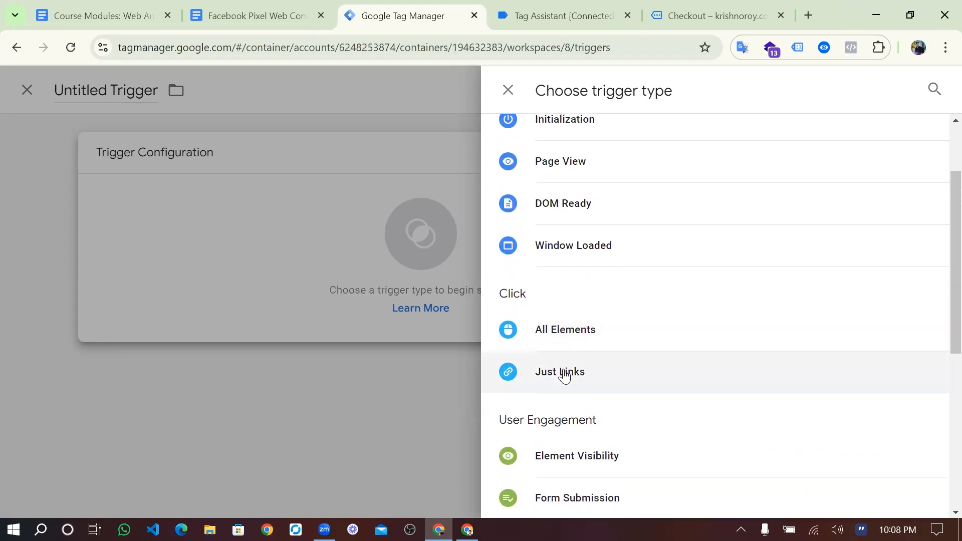
scroll(565, 261, up, 2)
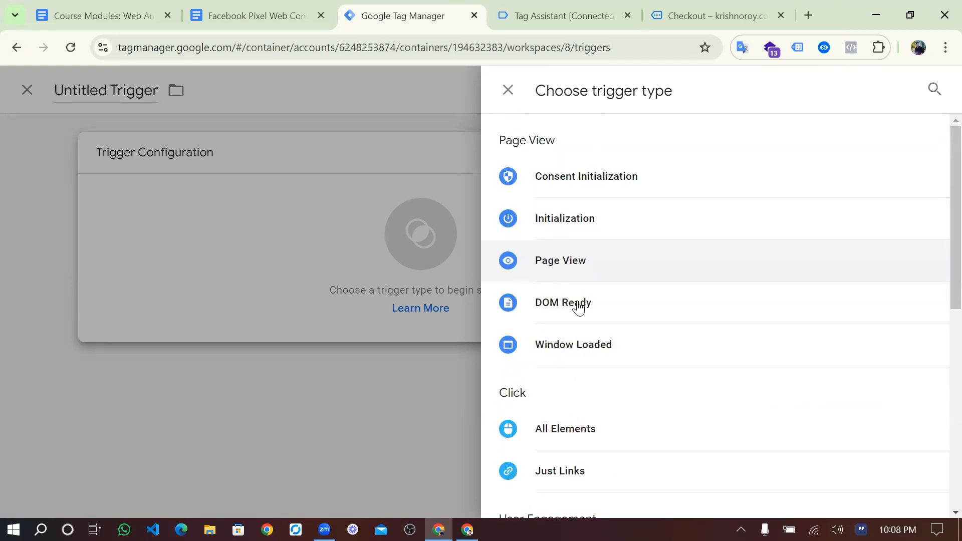
scroll(579, 307, down, 1)
scroll(579, 308, up, 1)
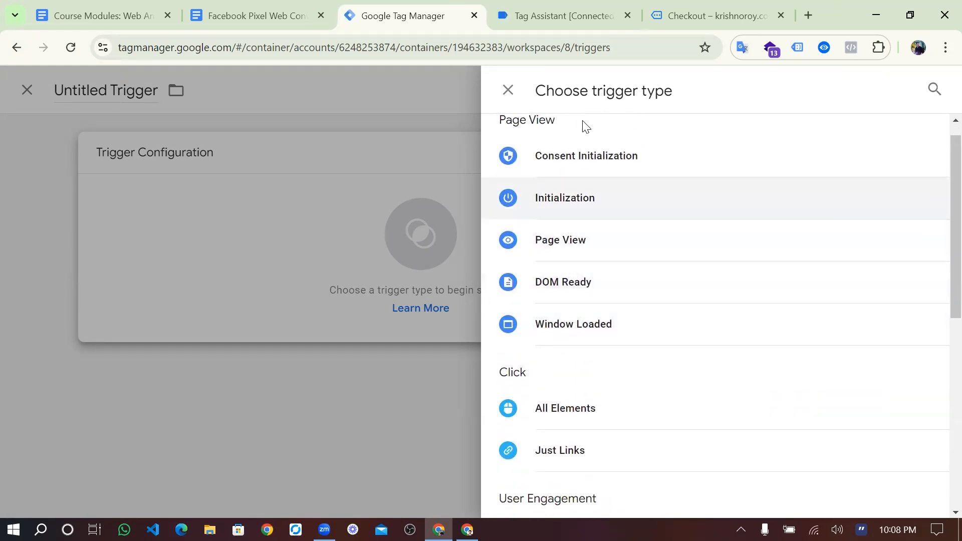
scroll(588, 283, down, 4)
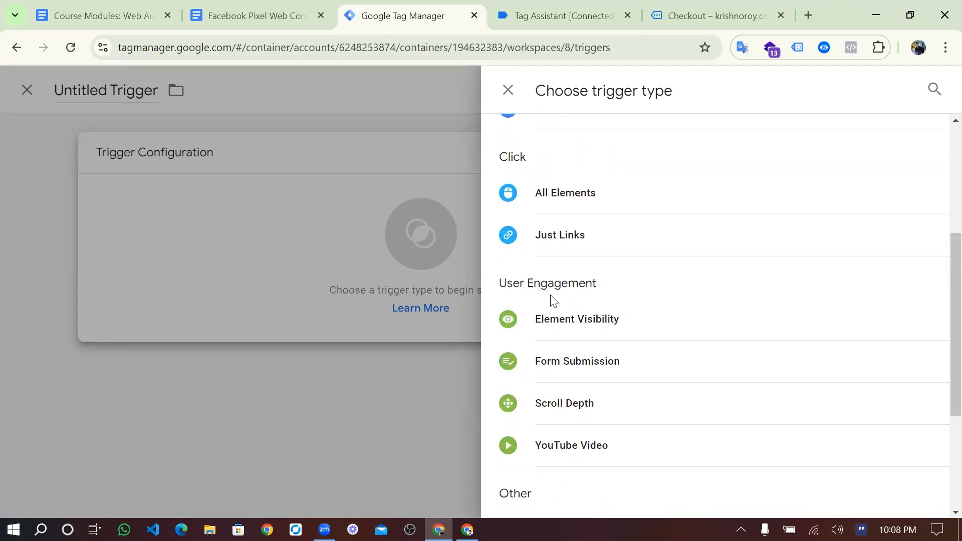
scroll(576, 441, down, 2)
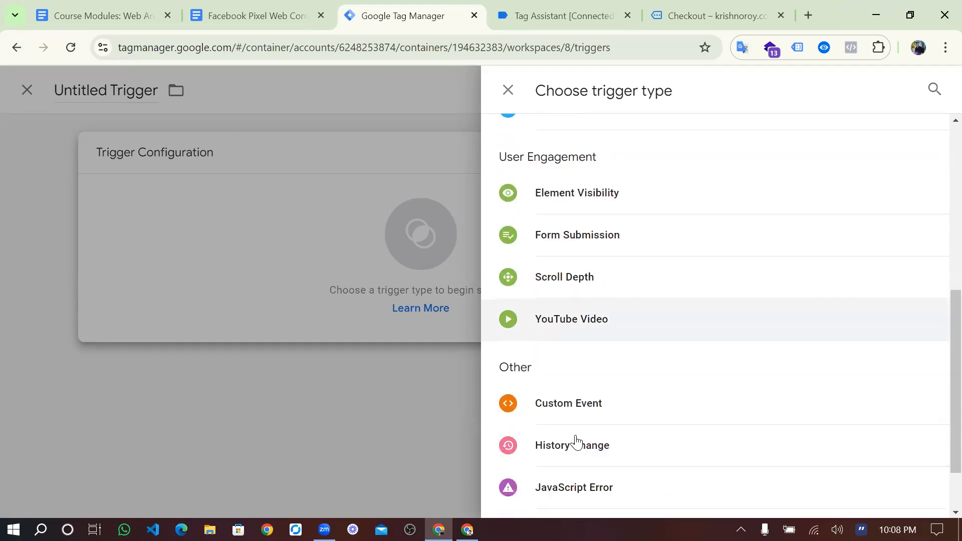
scroll(594, 431, down, 1)
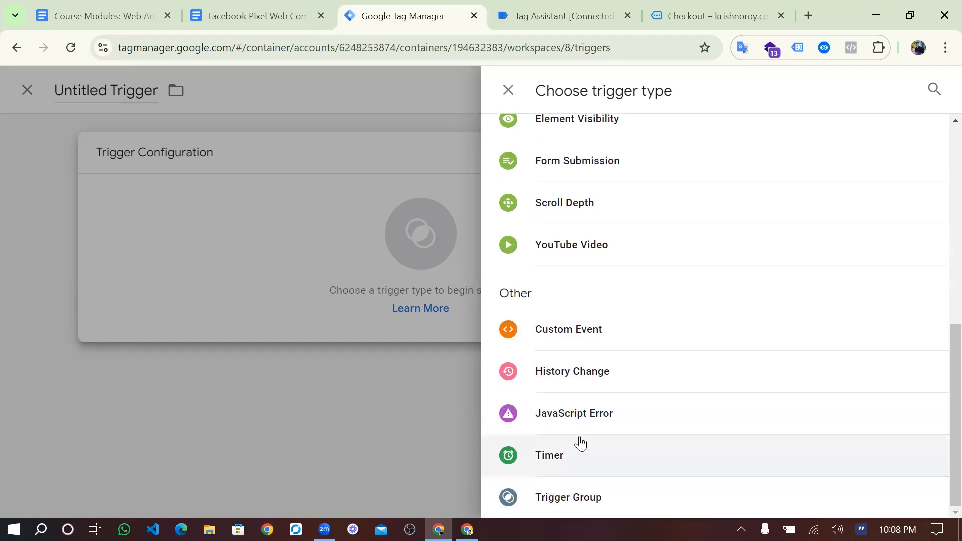
click(576, 330)
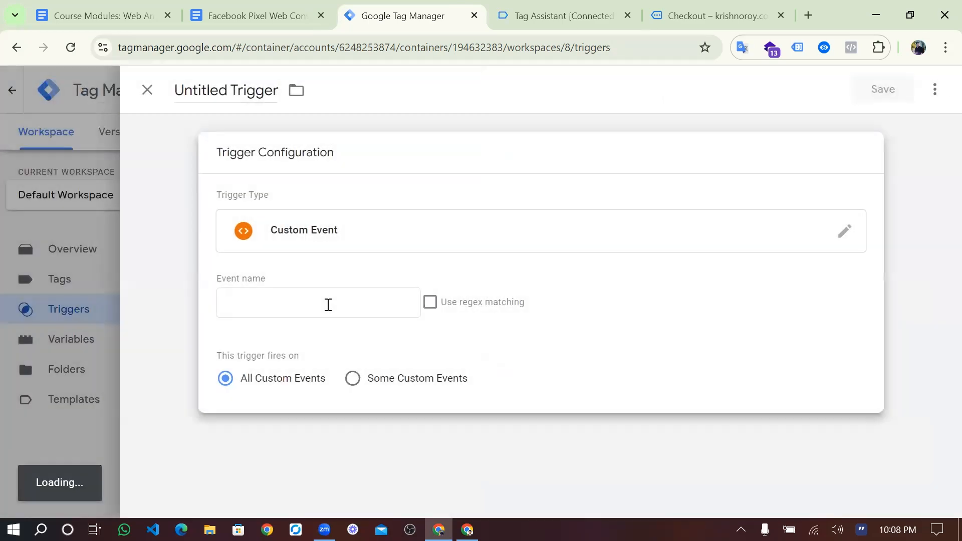
- In Tag Assistant, inspect the begin_checkout event and select its _event value, begin_checkout, without the quotes
click(522, 9)
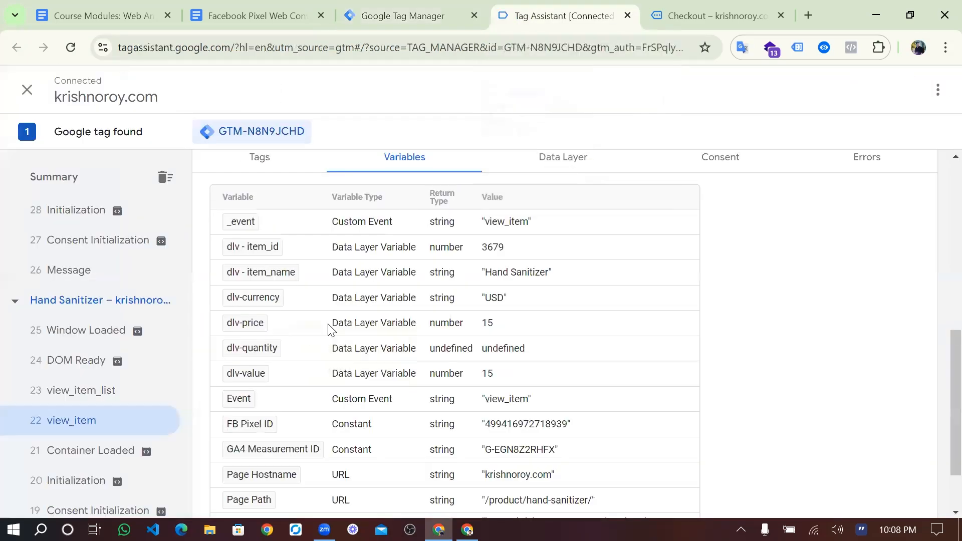
scroll(121, 345, up, 4)
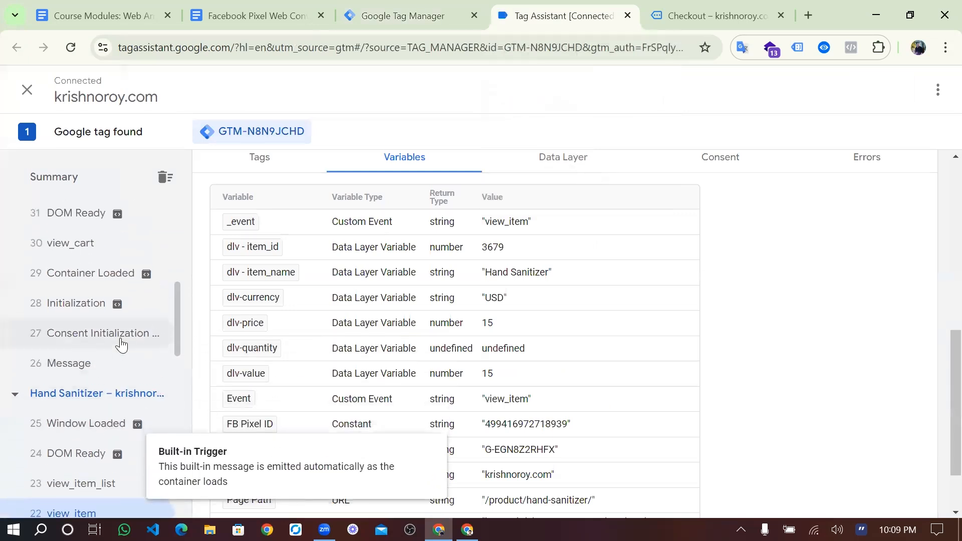
scroll(120, 345, up, 4)
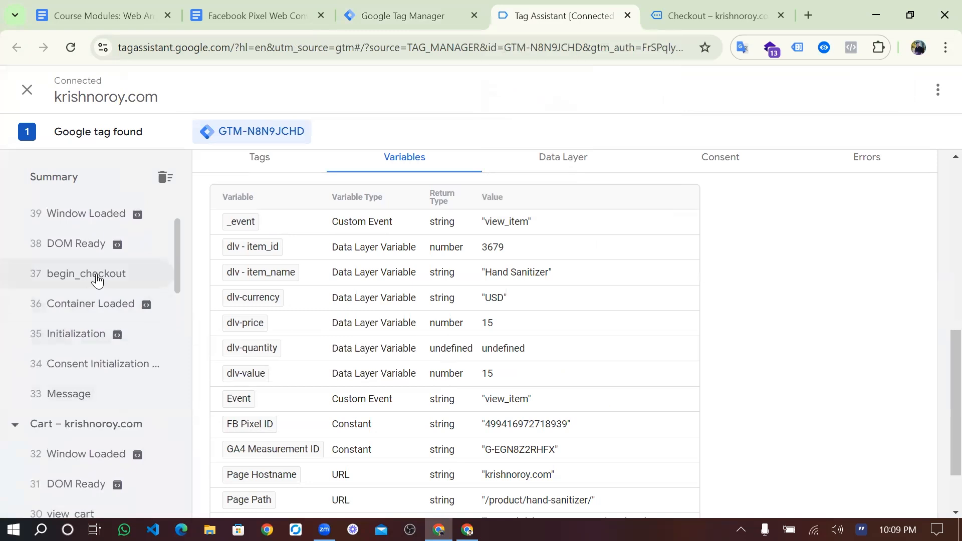
click(97, 281)
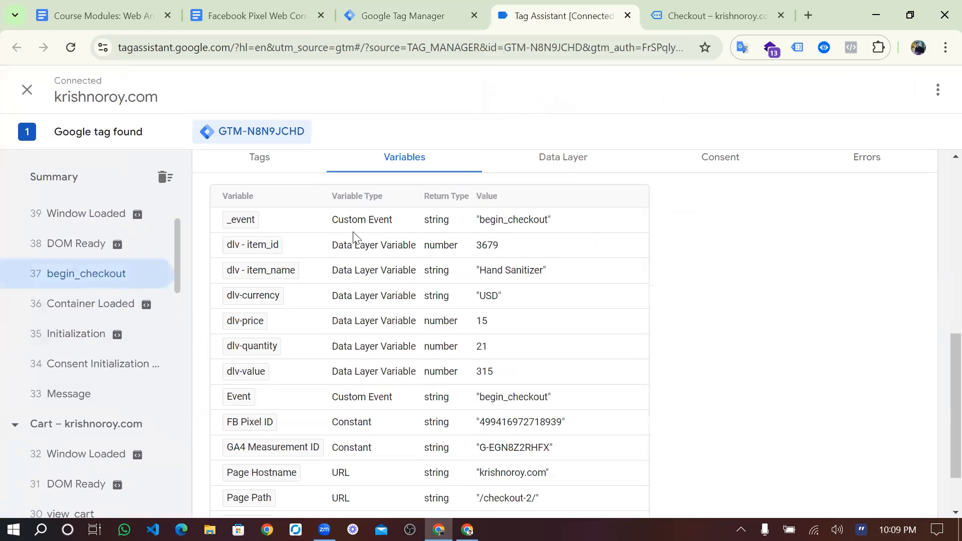
double_click(483, 222)
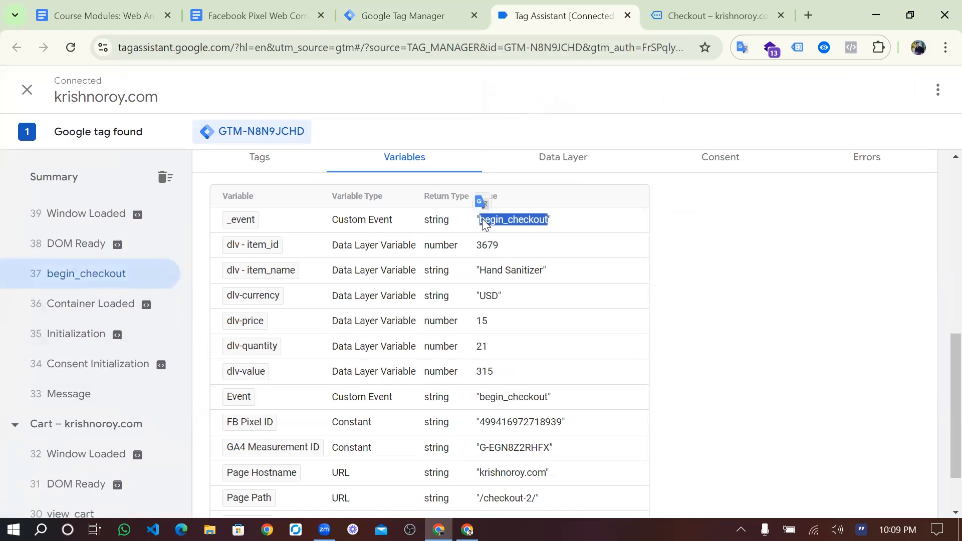
click(550, 224)
drag(550, 224, 480, 227)
triple_click(527, 219)
double_click(526, 220)
key(ctrl+c)
click(283, 4)
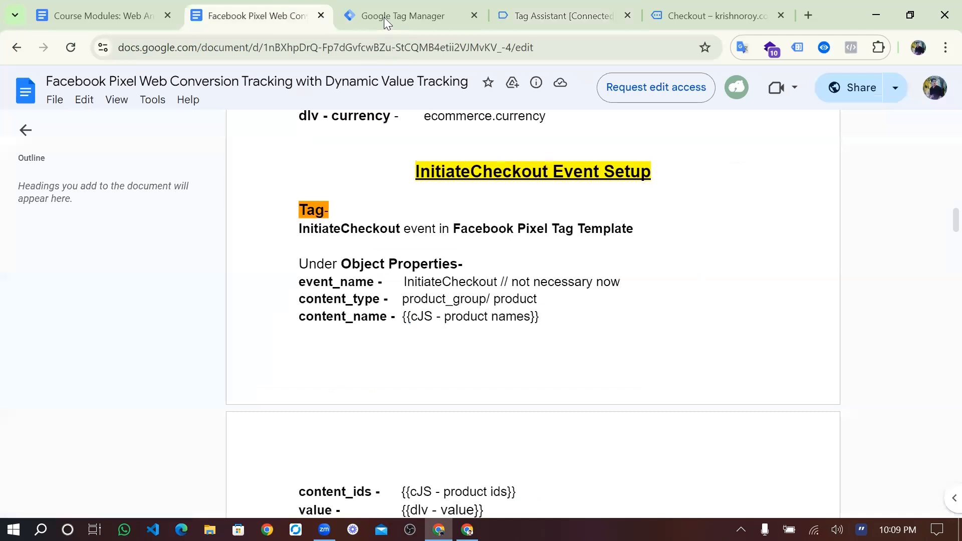
- Paste begin_checkout as the trigger's event name, keeping it firing on All Custom Events
click(384, 17)
click(310, 313)
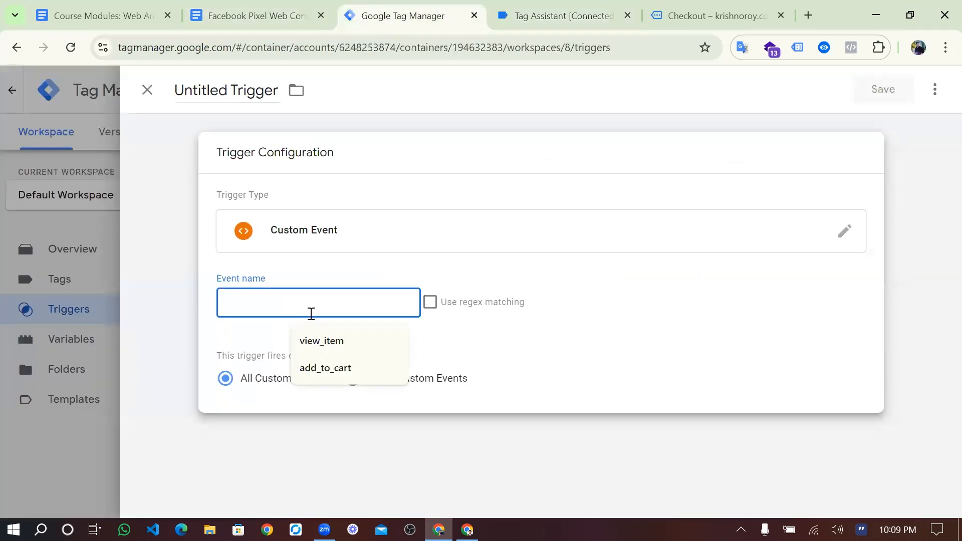
key(ctrl+v)
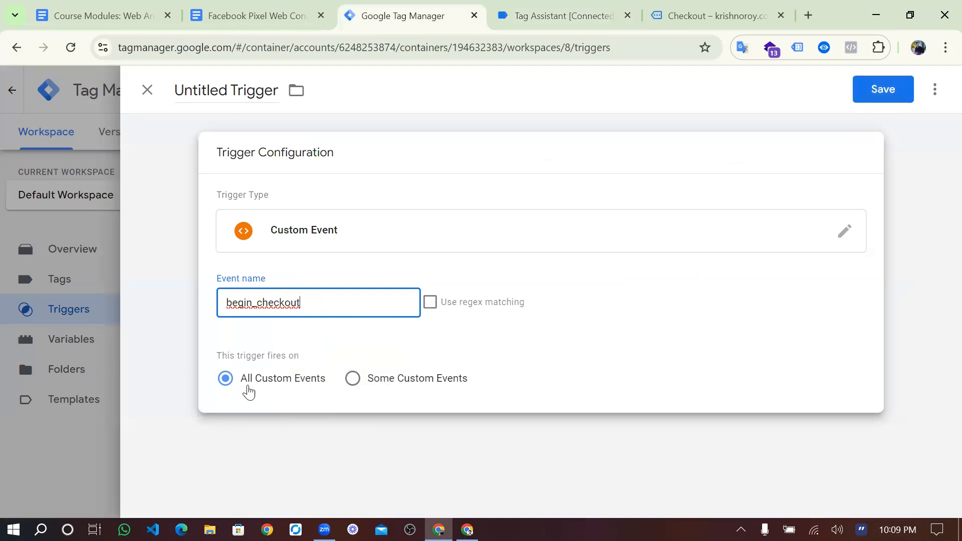
click(353, 379)
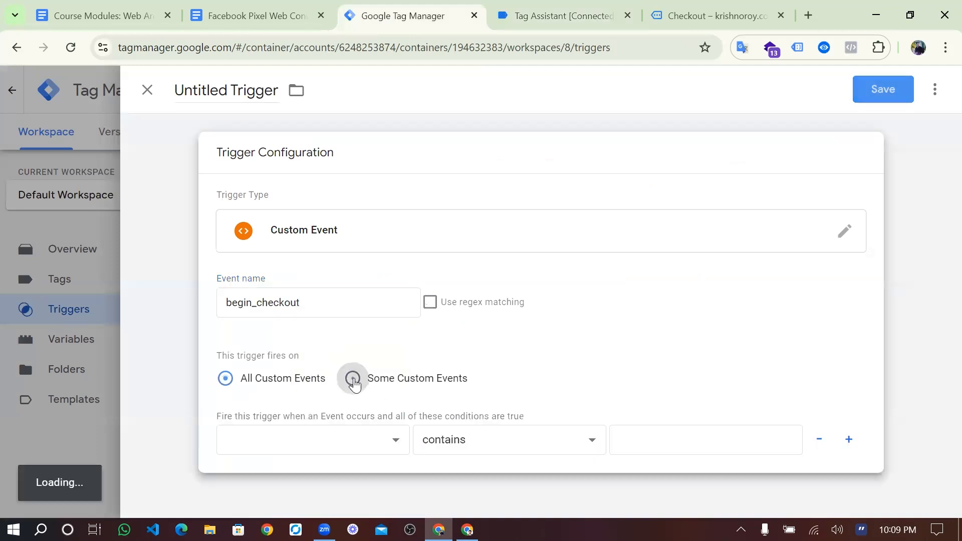
click(225, 380)
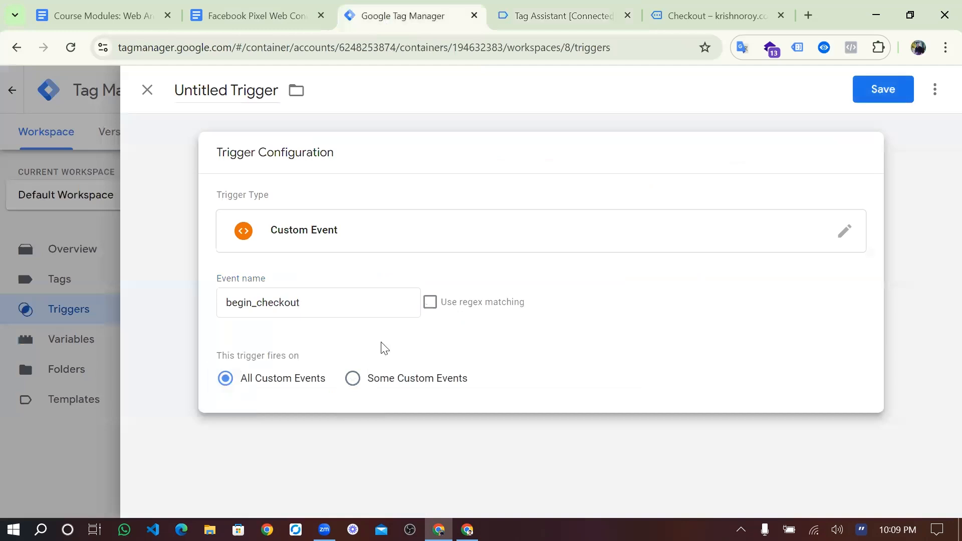
click(353, 380)
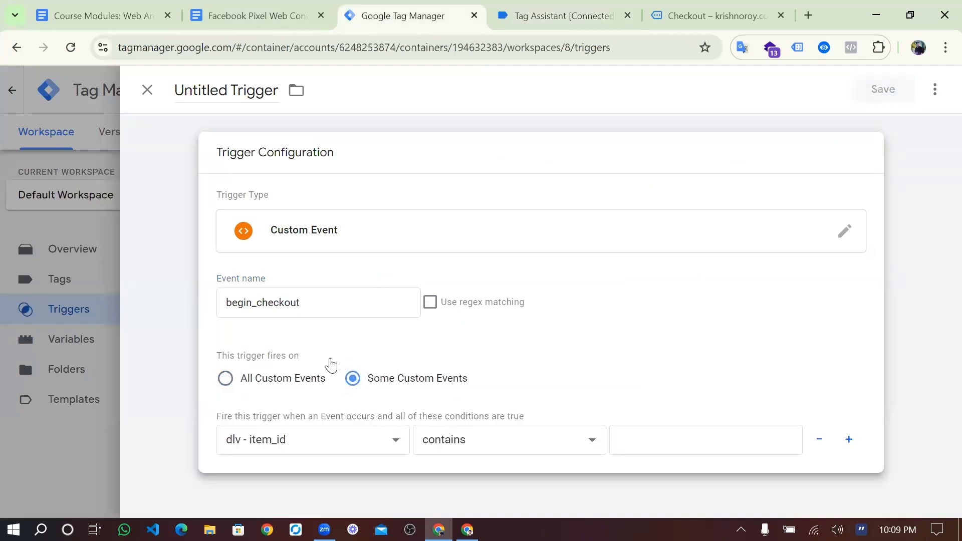
click(226, 380)
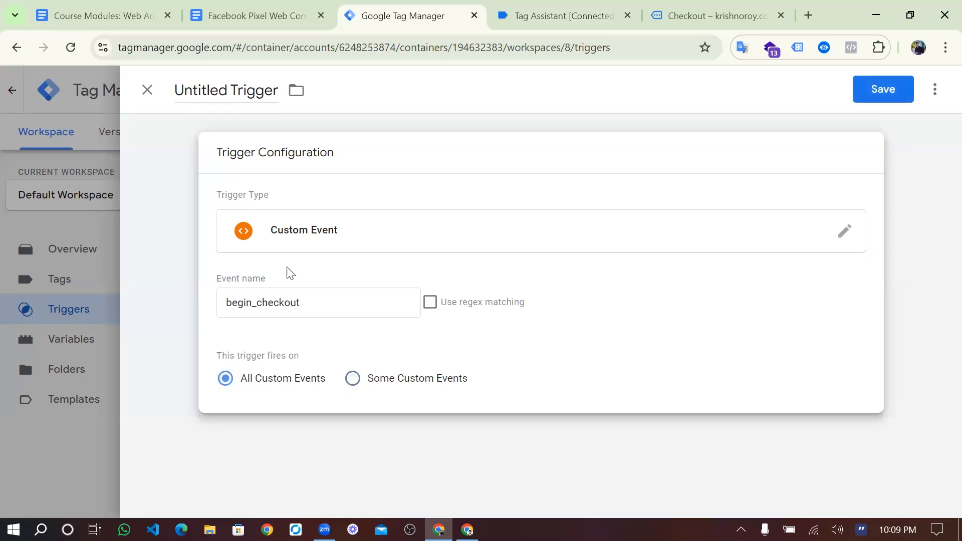
- Rename the Untitled Trigger to Trigger-BeginCheckout, fixing the pasted begin_checkout capitalisation, and save it
click(269, 90)
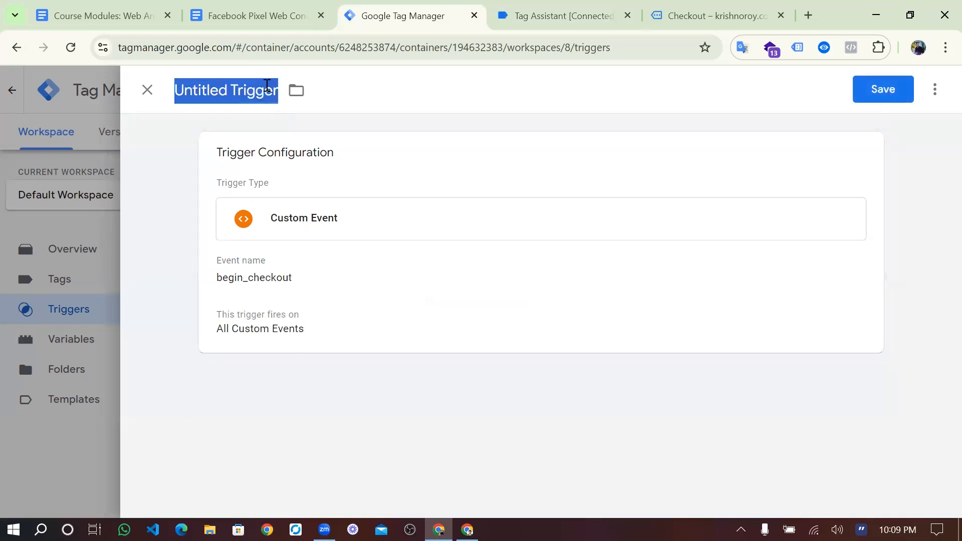
text(Trigger)
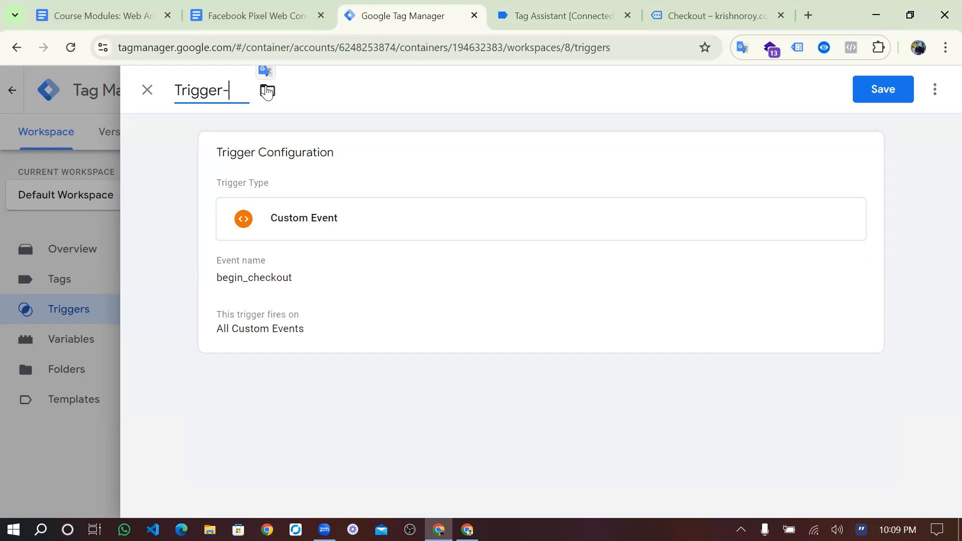
text(-)
key(ctrl+v)
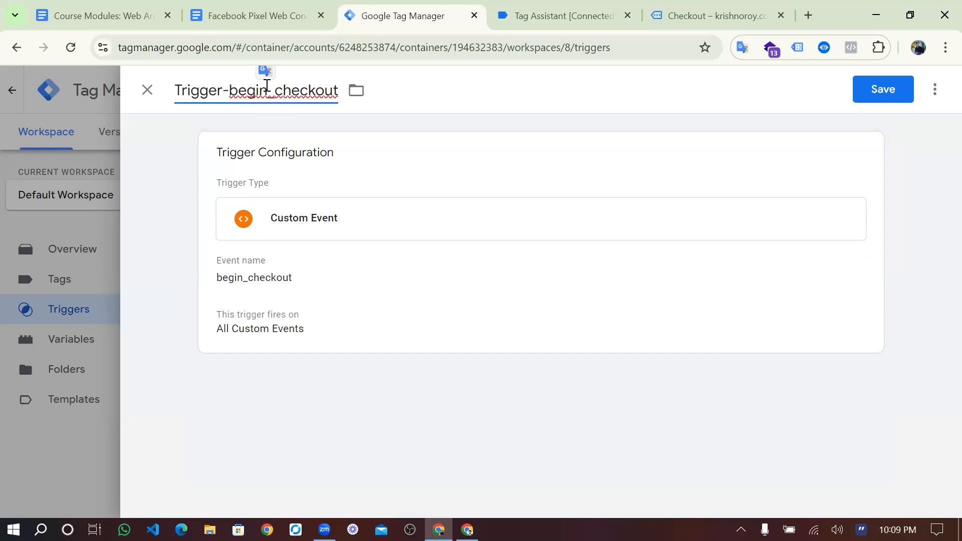
click(238, 92)
key(BackSpace)
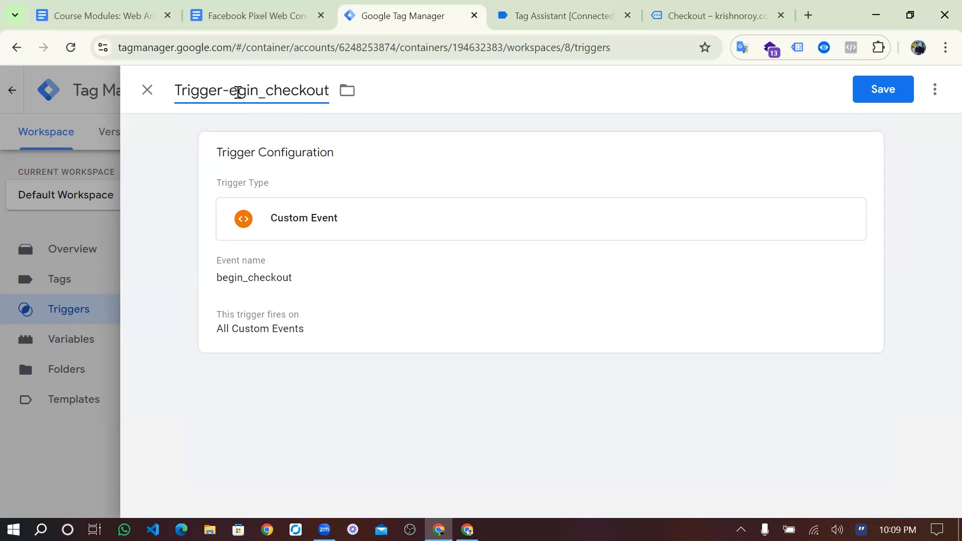
text(B)
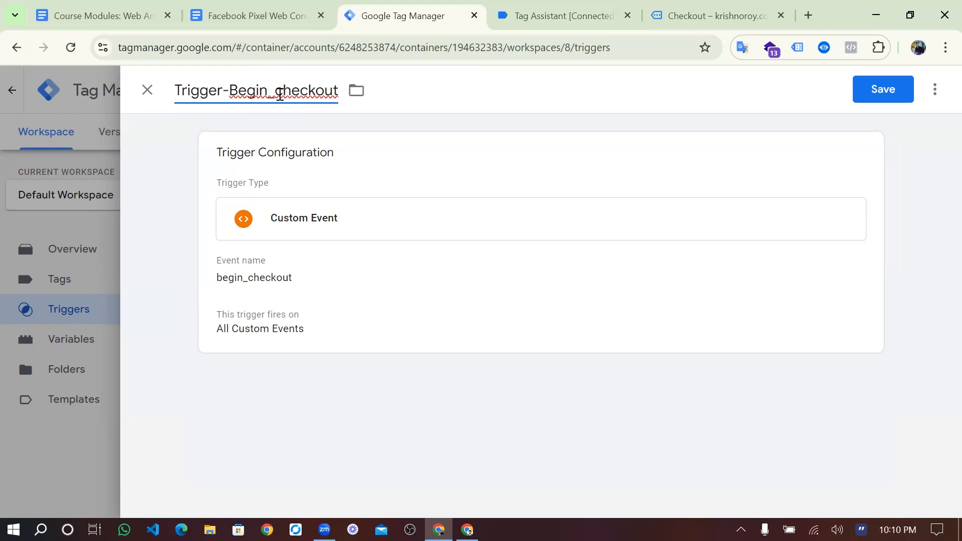
key(BackSpace)
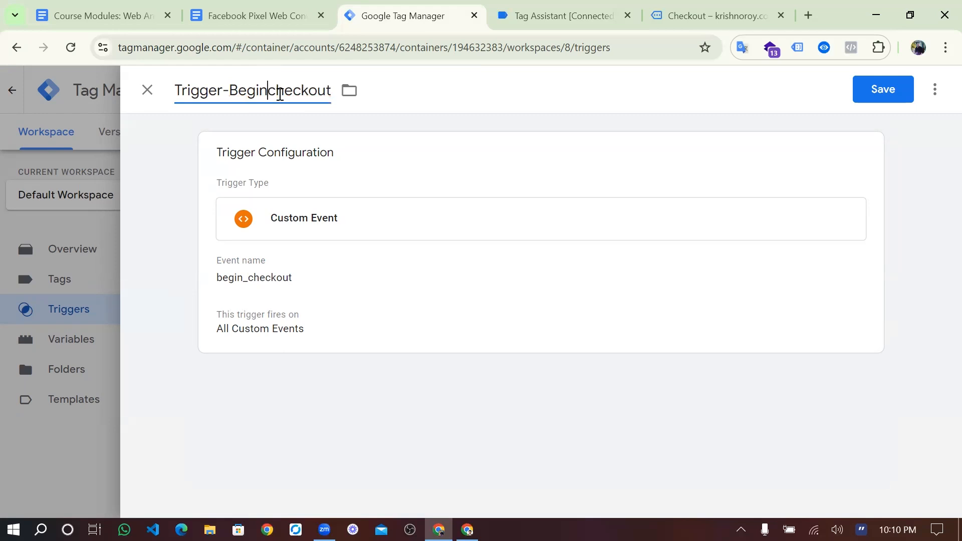
key(Delete)
text(C)
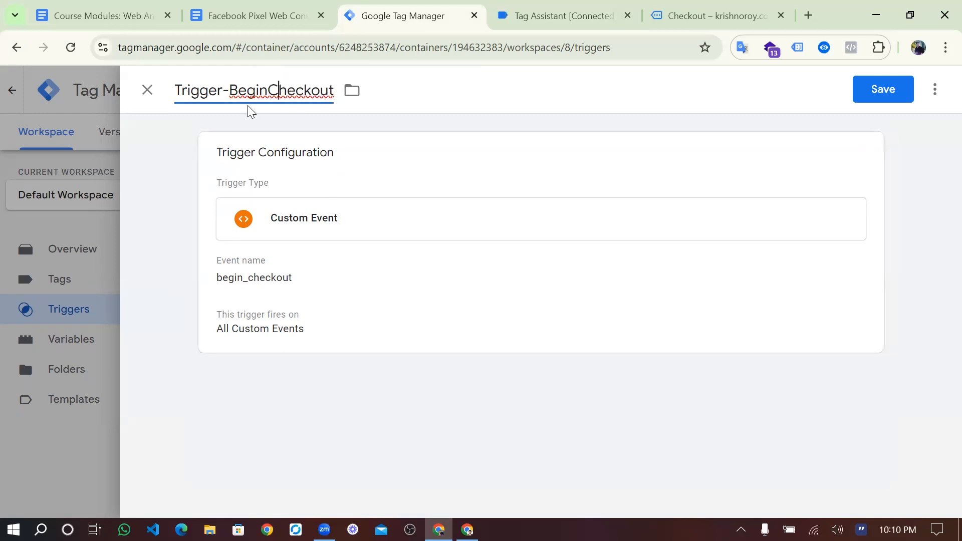
click(546, 15)
click(394, 18)
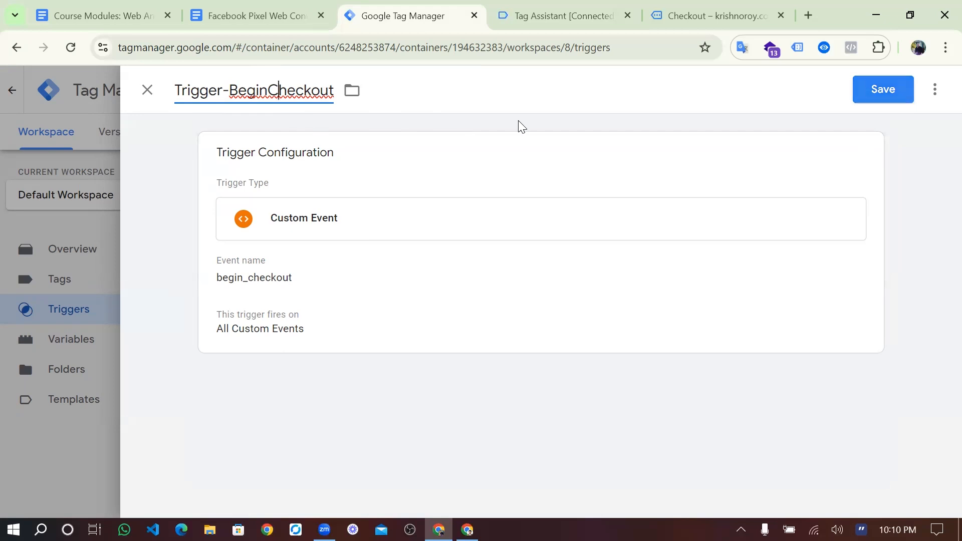
click(876, 84)
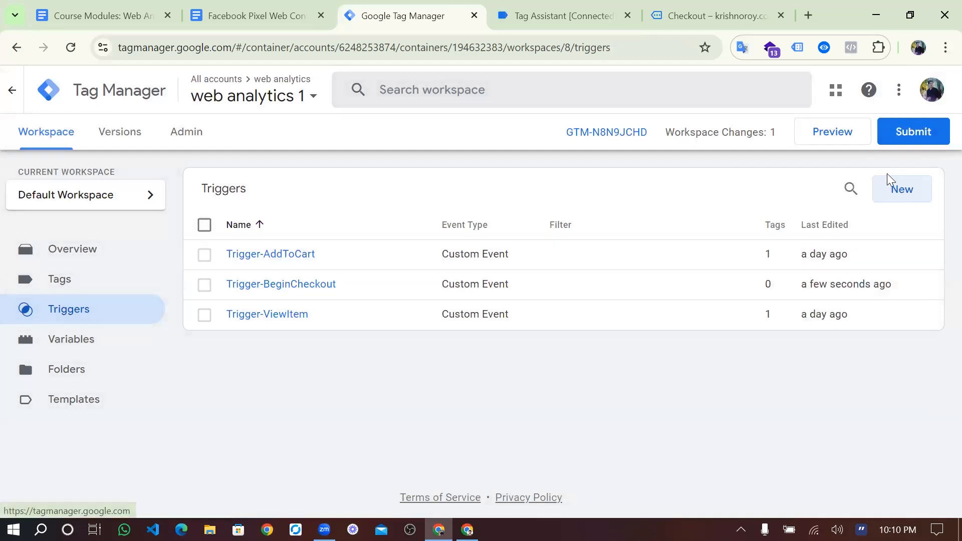
- Start another new Custom Event trigger, then bring up the store's Checkout page
click(904, 189)
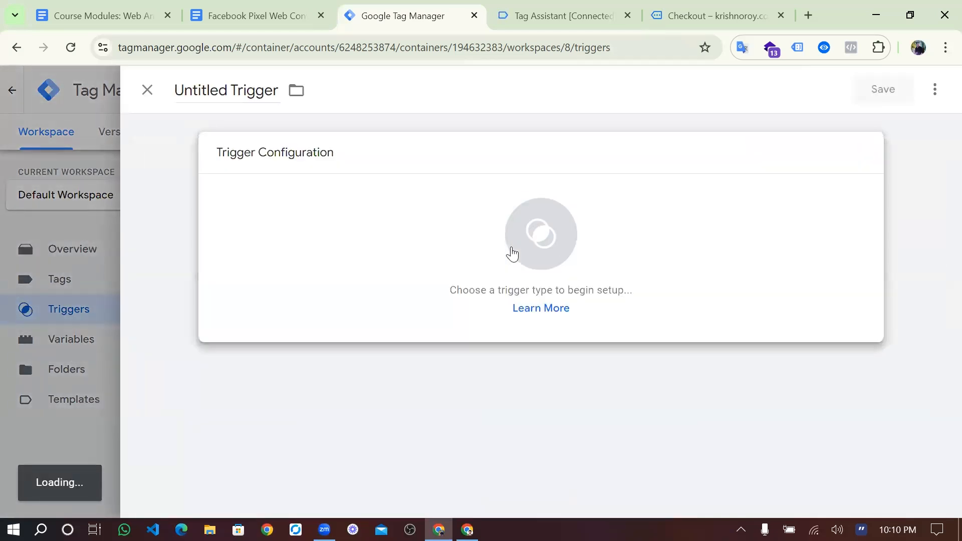
click(512, 254)
scroll(616, 337, down, 6)
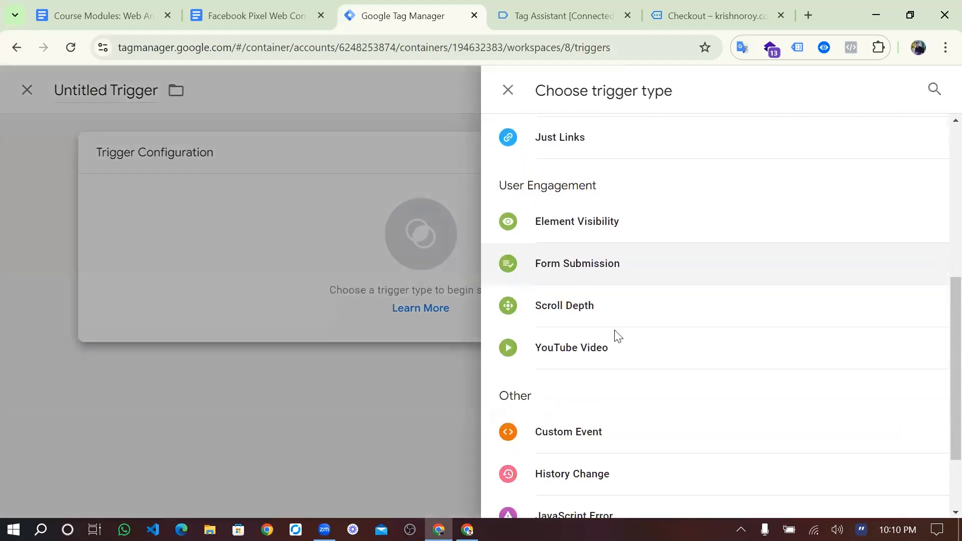
scroll(615, 336, down, 1)
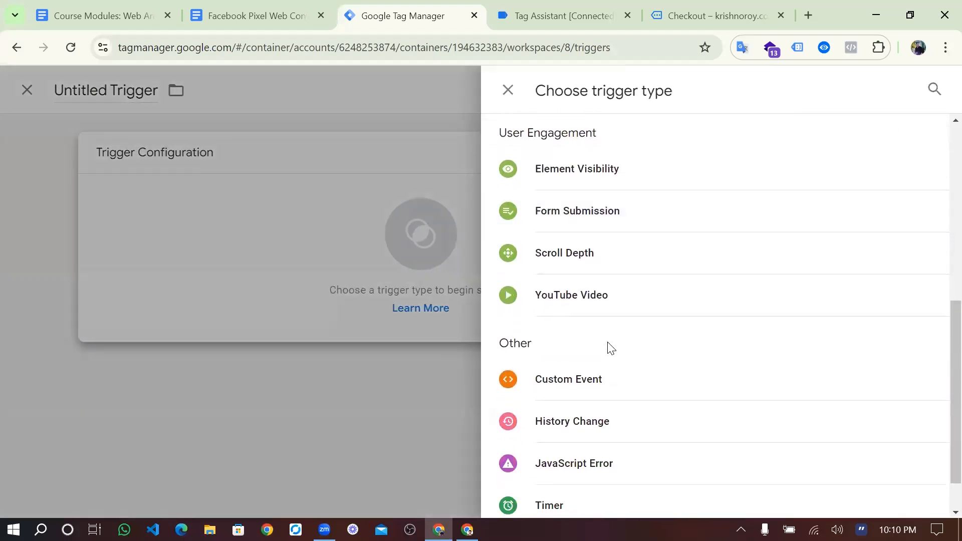
click(587, 379)
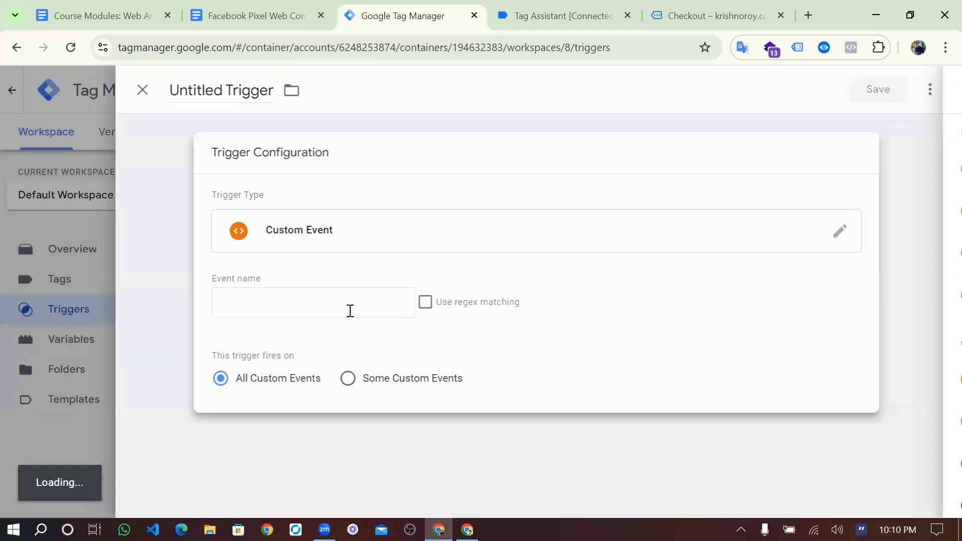
click(674, 12)
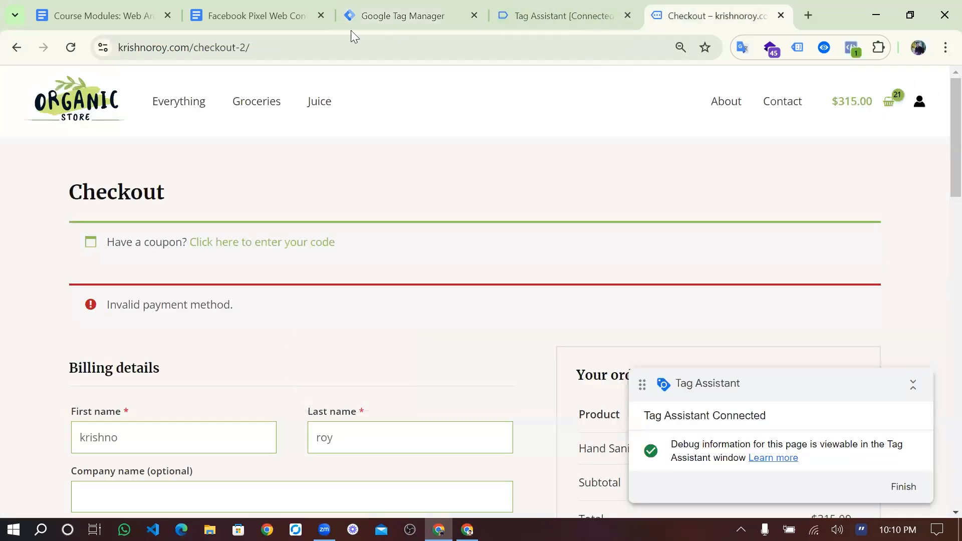
- Change the checkout-2/ address to wp-admin, log in, and go to WooCommerce Settings
drag(195, 50, 313, 55)
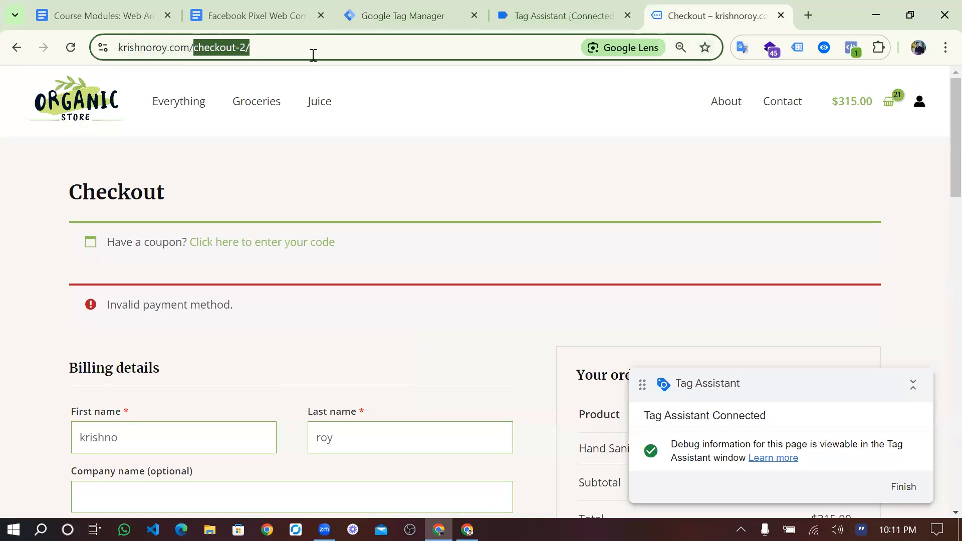
key(BackSpace)
text(wp)
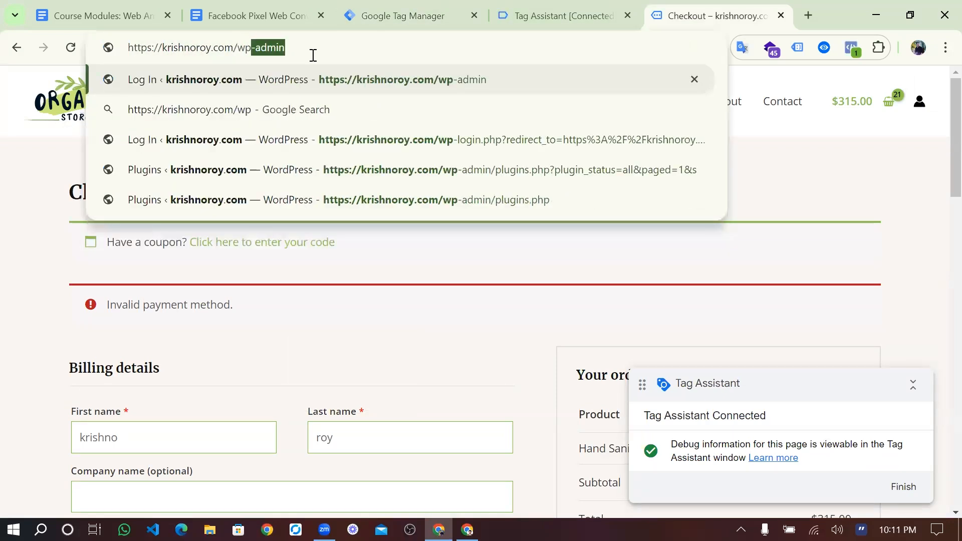
key(Return)
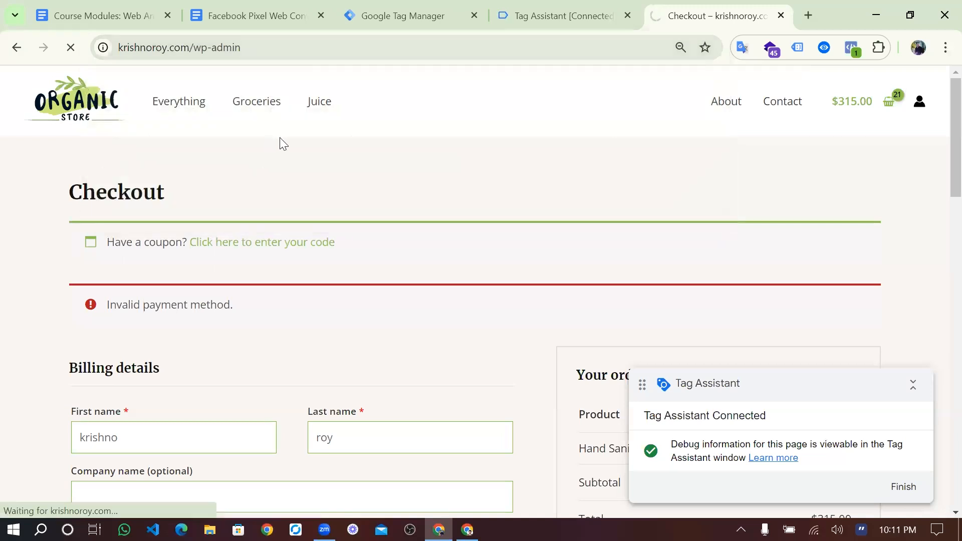
click(563, 323)
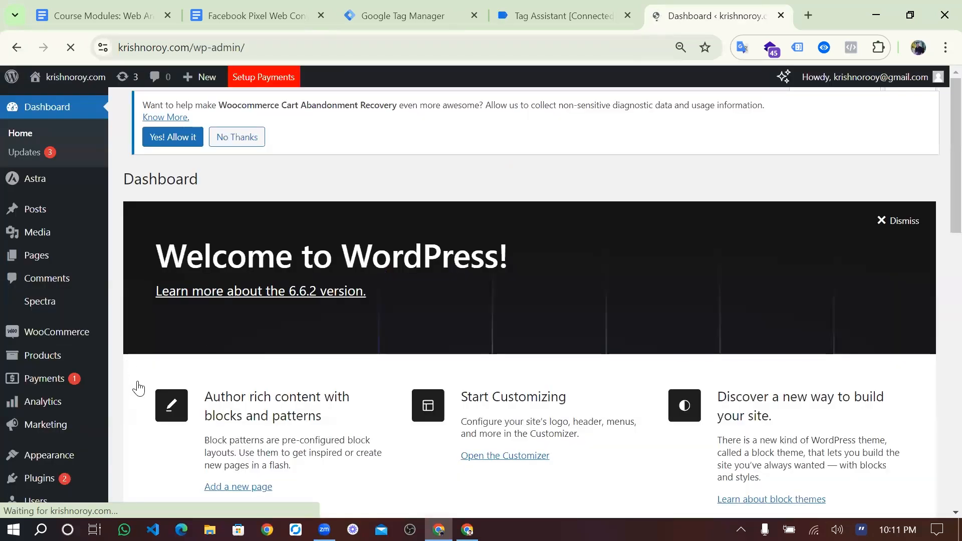
mouse_move(135, 401)
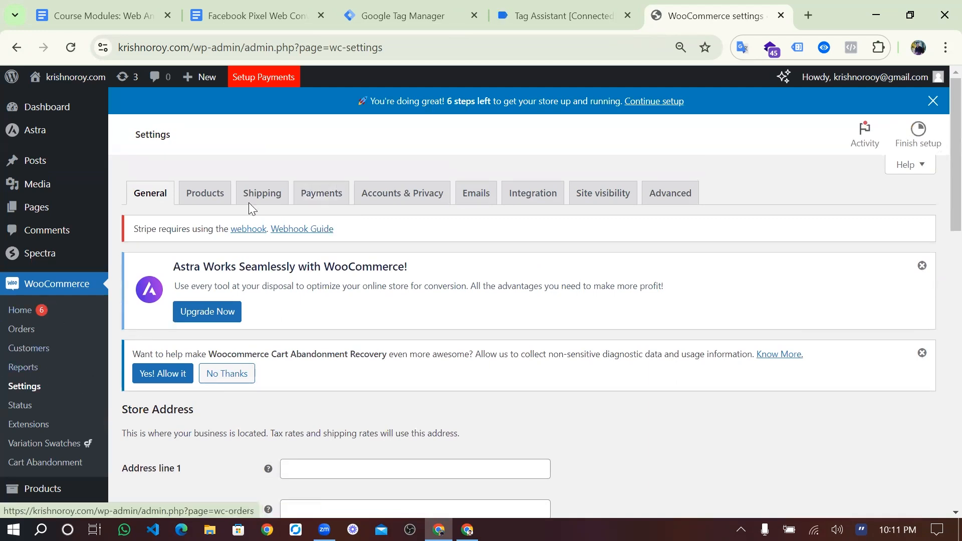
- On the WooCommerce Payments tab, switch on the Cash on delivery payment method
click(316, 195)
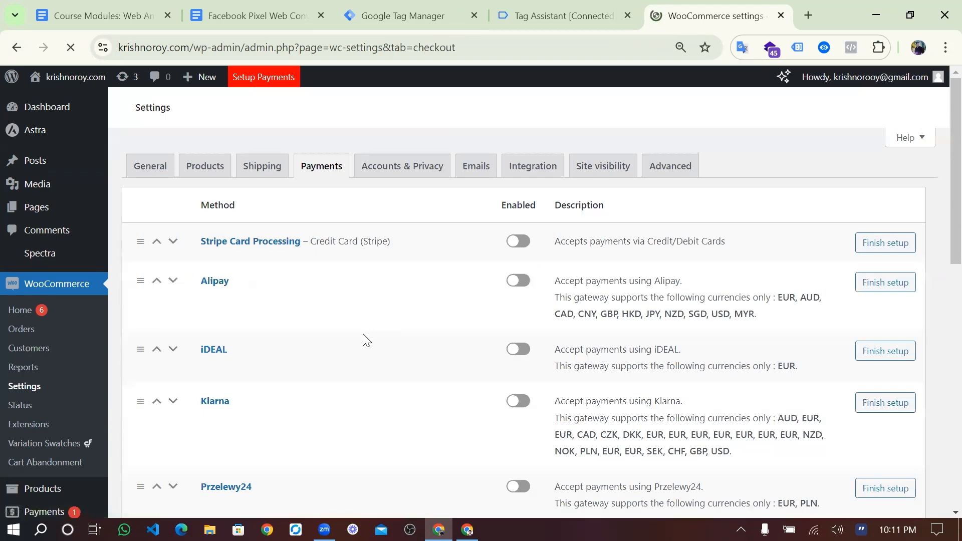
scroll(365, 339, down, 3)
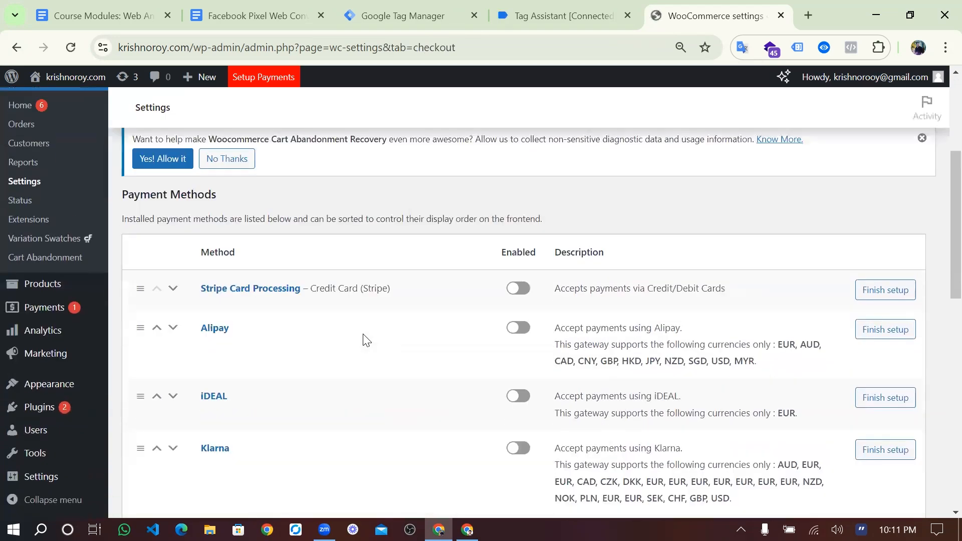
scroll(301, 341, down, 5)
scroll(311, 341, down, 5)
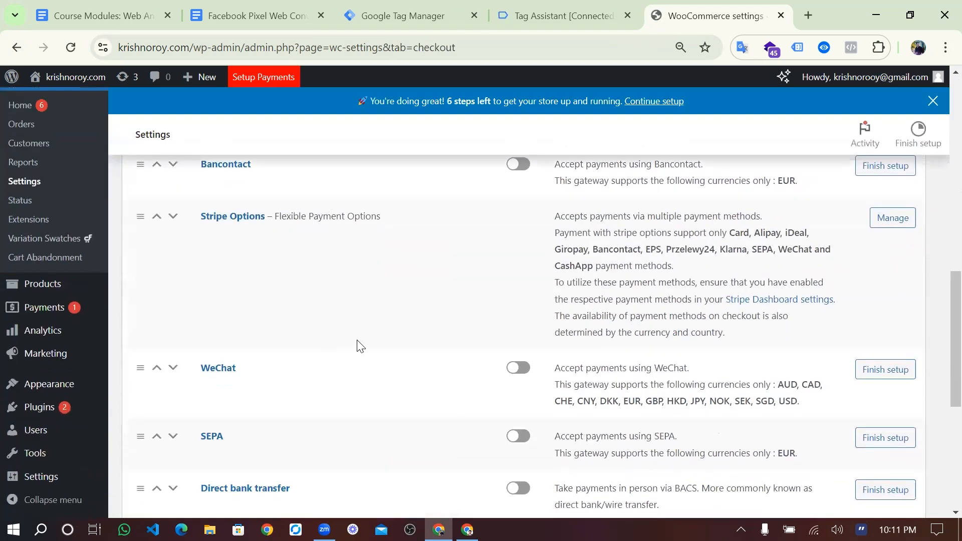
scroll(527, 336, down, 5)
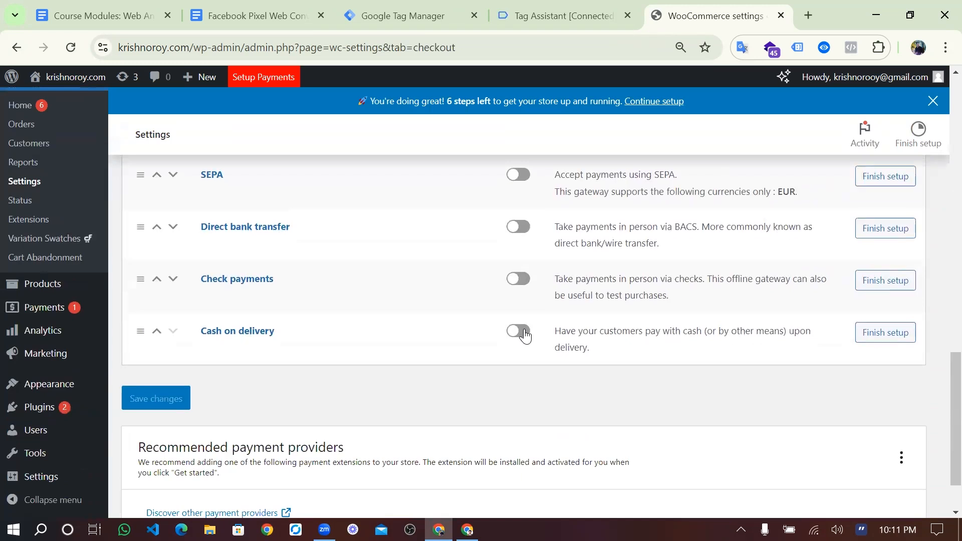
click(520, 332)
scroll(261, 399, down, 2)
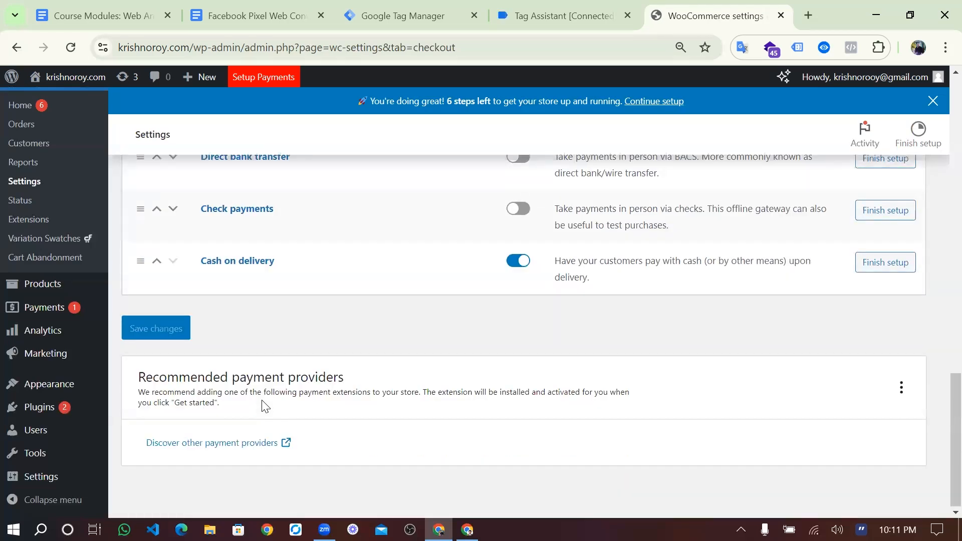
scroll(266, 406, up, 3)
scroll(266, 406, up, 10)
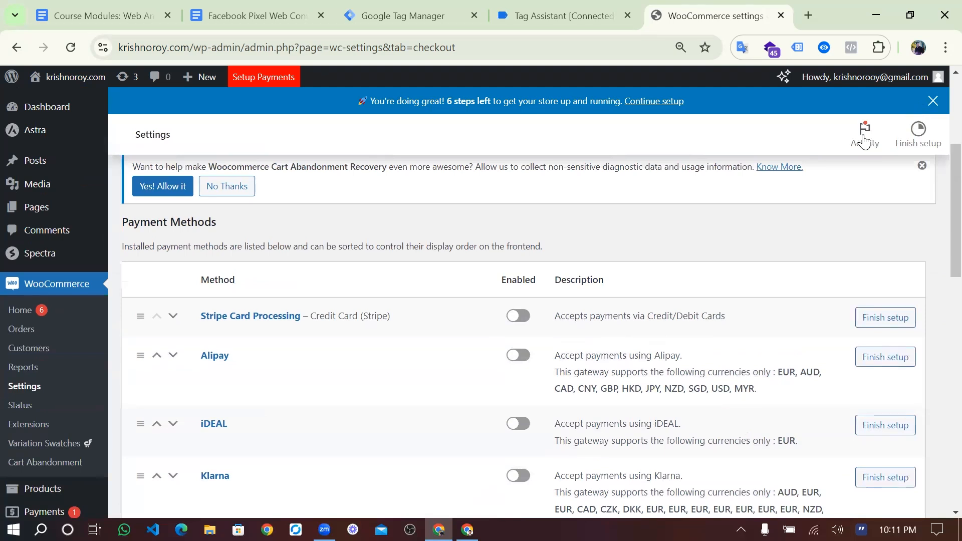
- Log out of the WordPress admin and load the krishnoroy.com store homepage
click(862, 142)
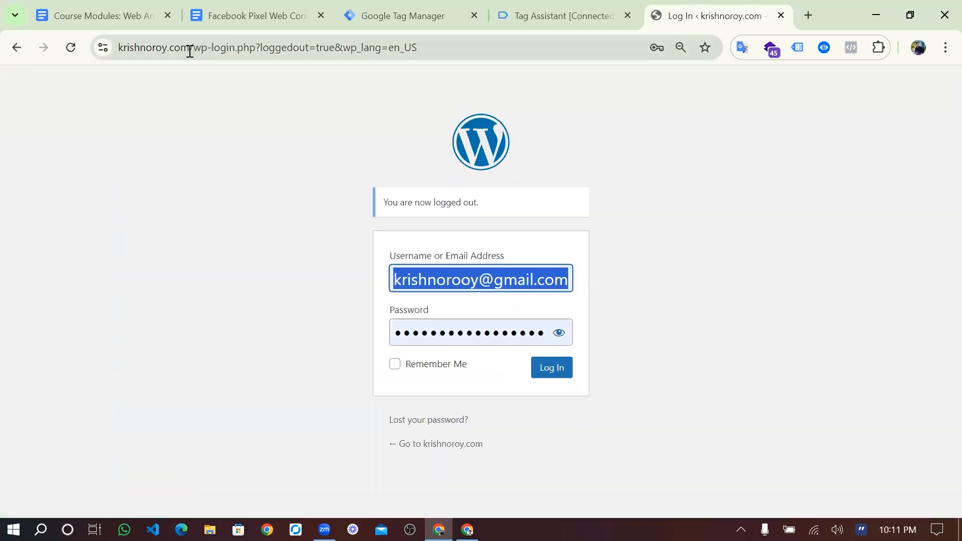
drag(192, 51, 483, 38)
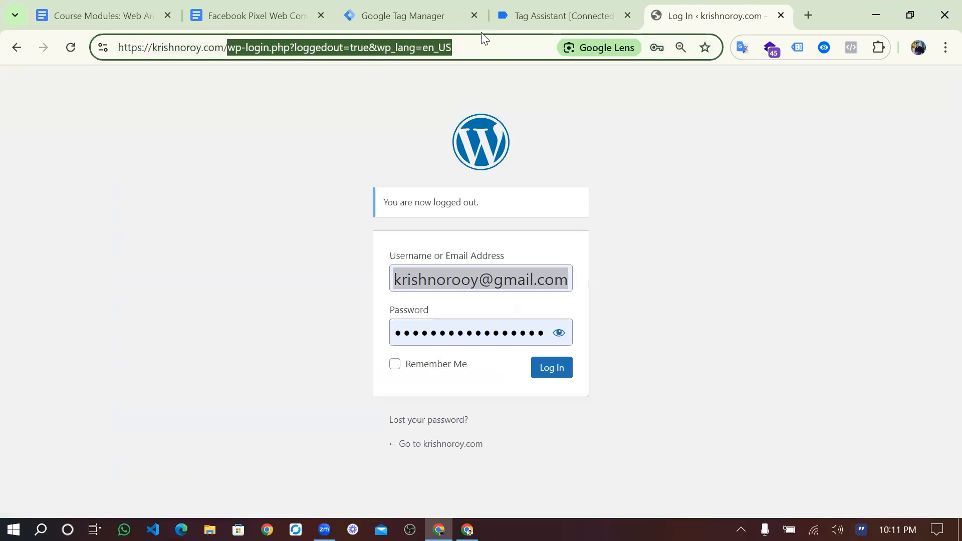
key(BackSpace)
key(Return)
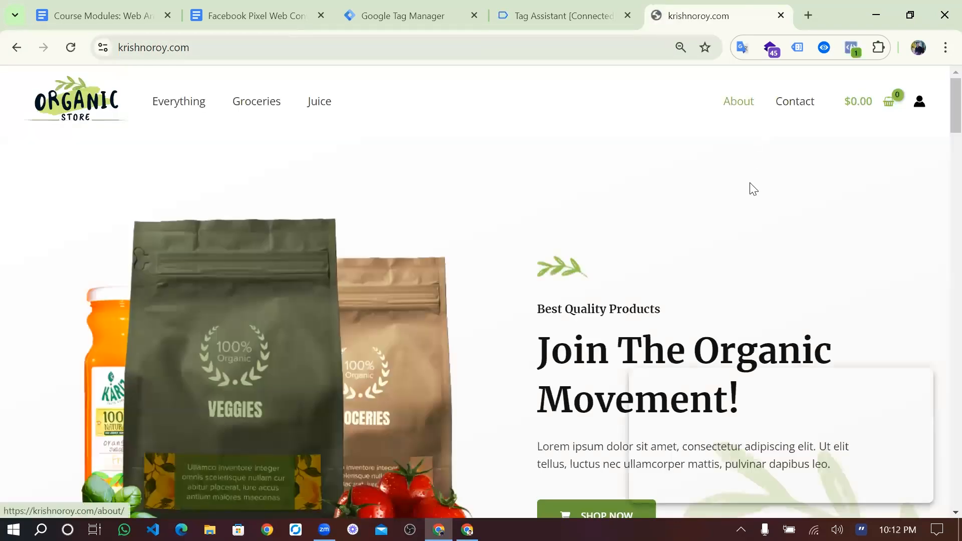
- Open the Hand Sanitizer product from Best Selling Products and check Tag Assistant's events
scroll(751, 183, down, 2)
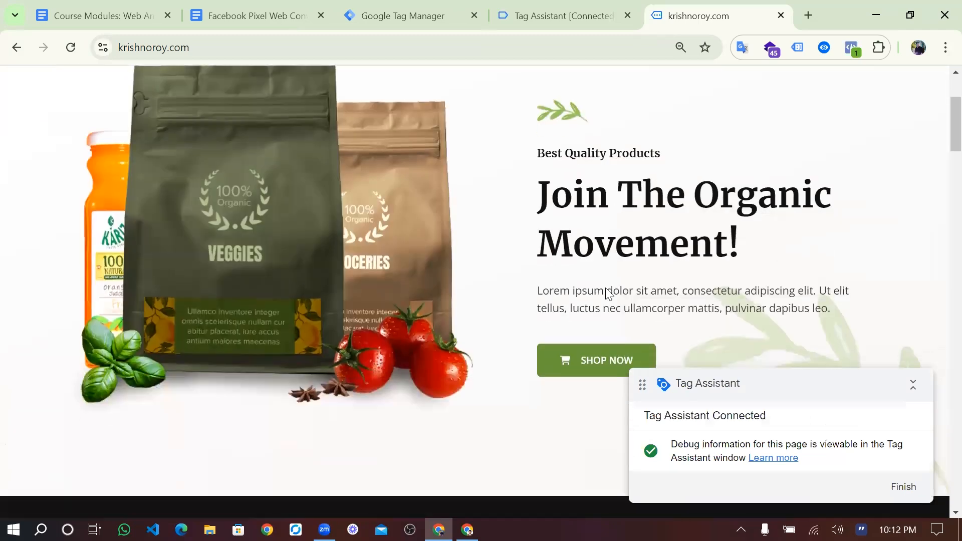
scroll(607, 293, up, 2)
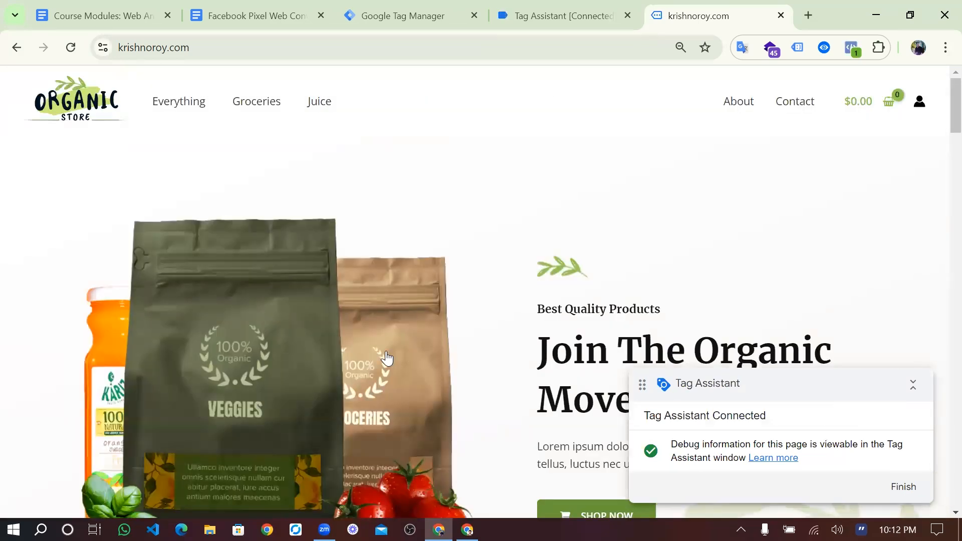
scroll(387, 358, down, 3)
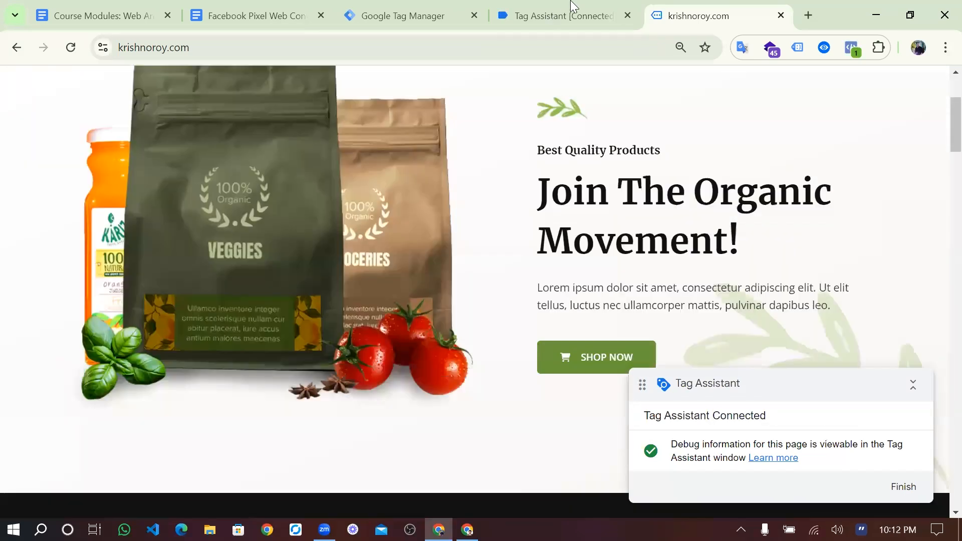
scroll(604, 10, down, 10)
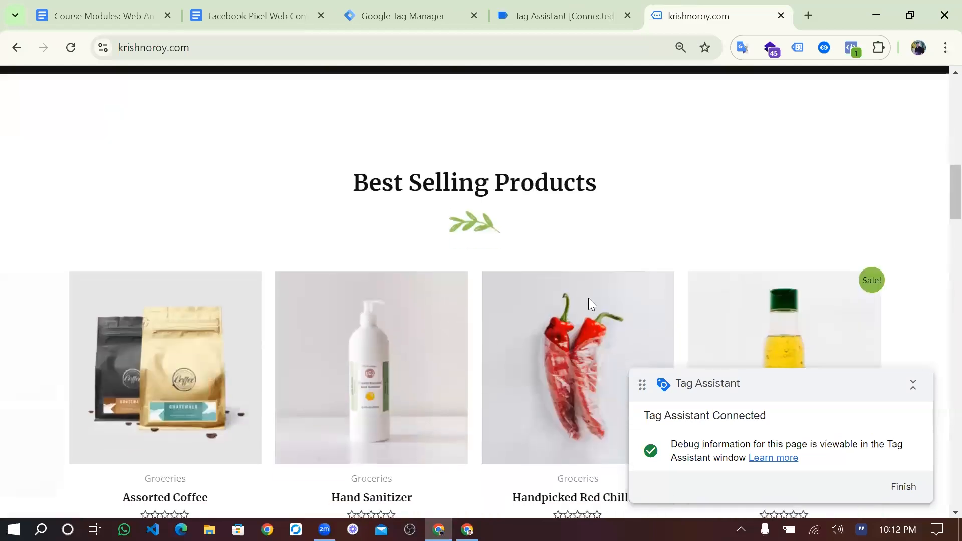
click(590, 300)
click(578, 16)
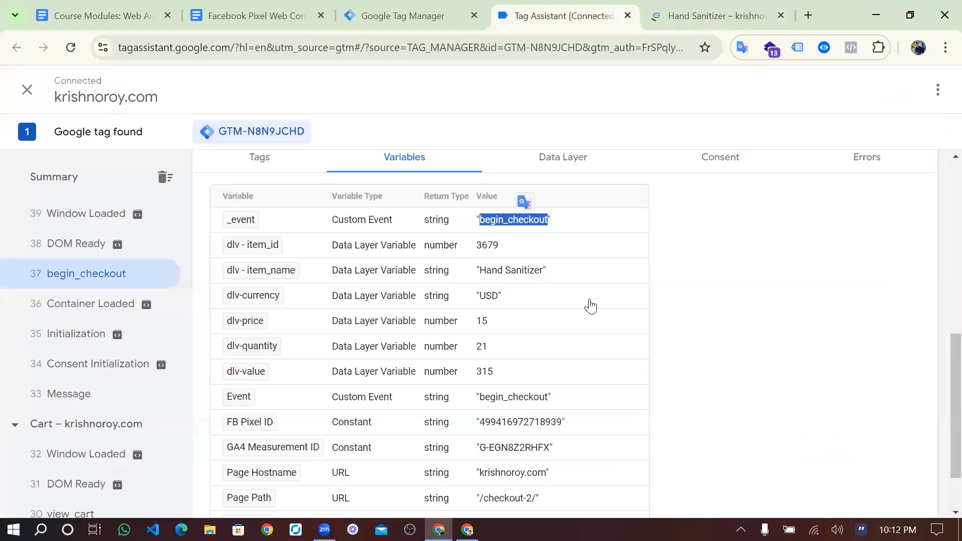
scroll(660, 236, down, 2)
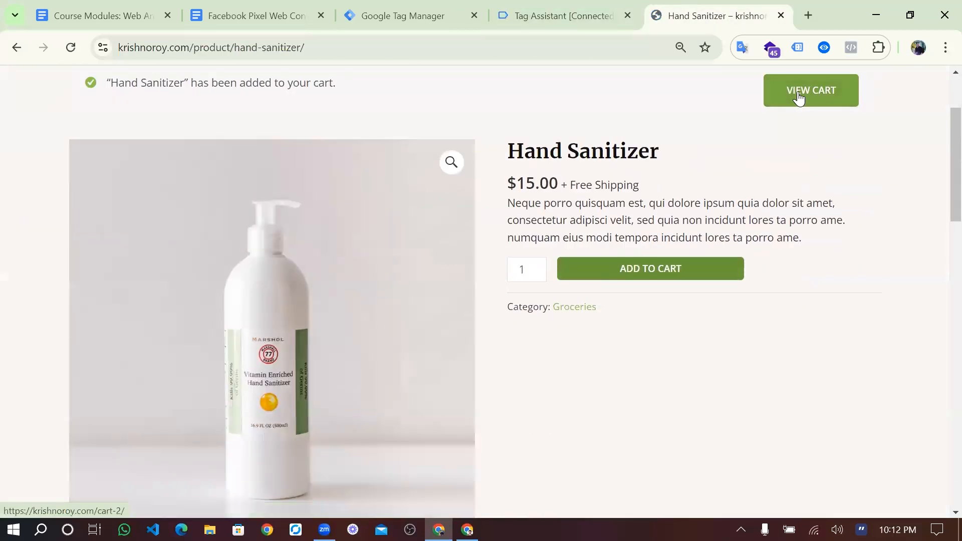
- Go from the cart to checkout, autofill the billing details, and try placing the order
click(799, 93)
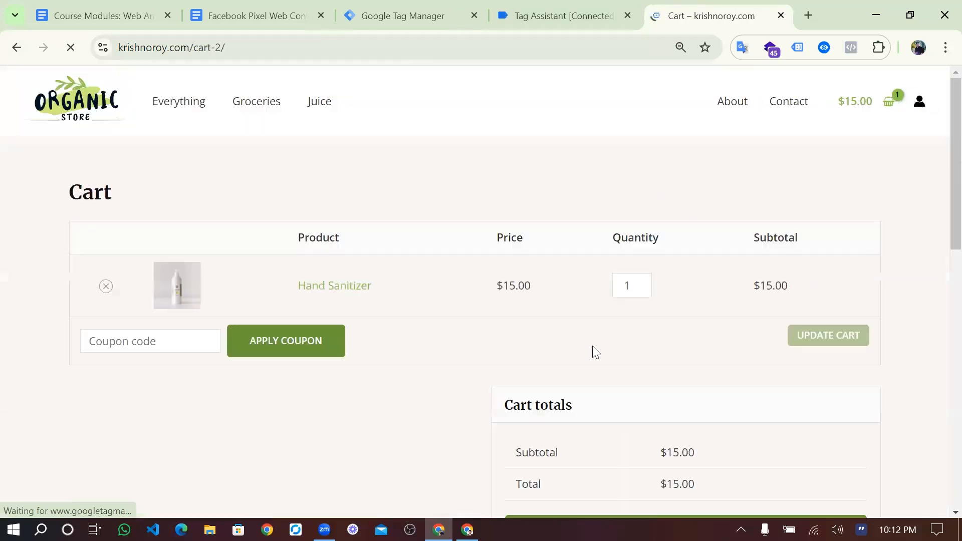
scroll(597, 345, down, 4)
scroll(645, 250, down, 1)
click(646, 249)
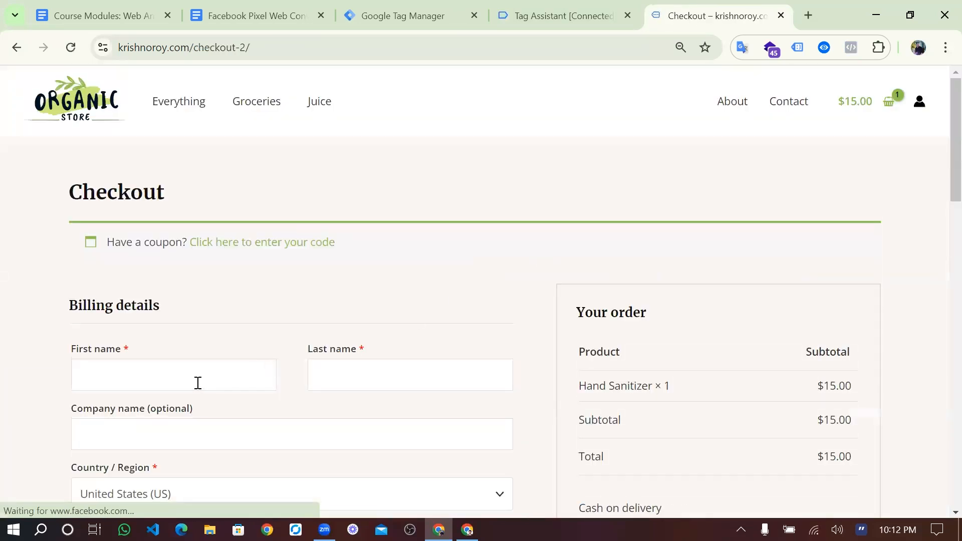
click(198, 384)
click(199, 420)
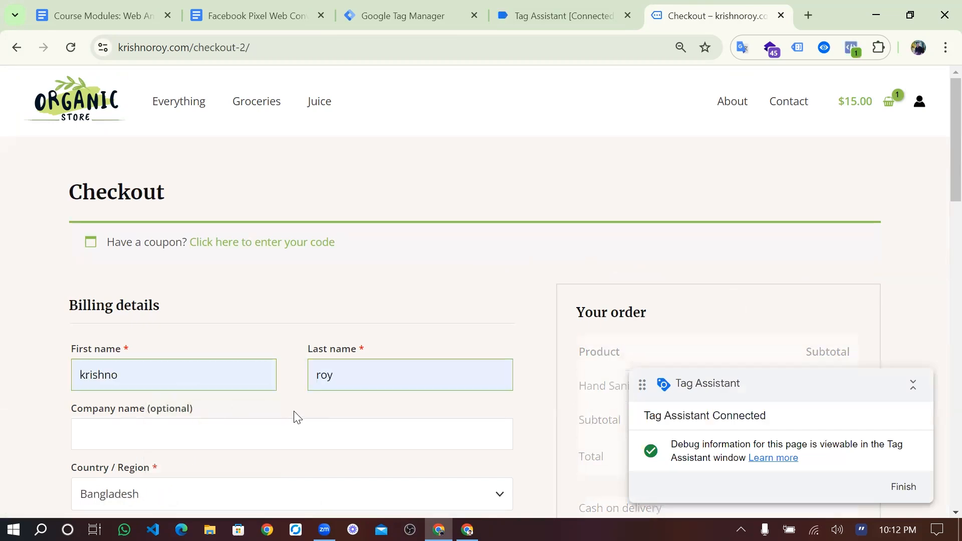
scroll(295, 412, down, 4)
scroll(295, 412, down, 7)
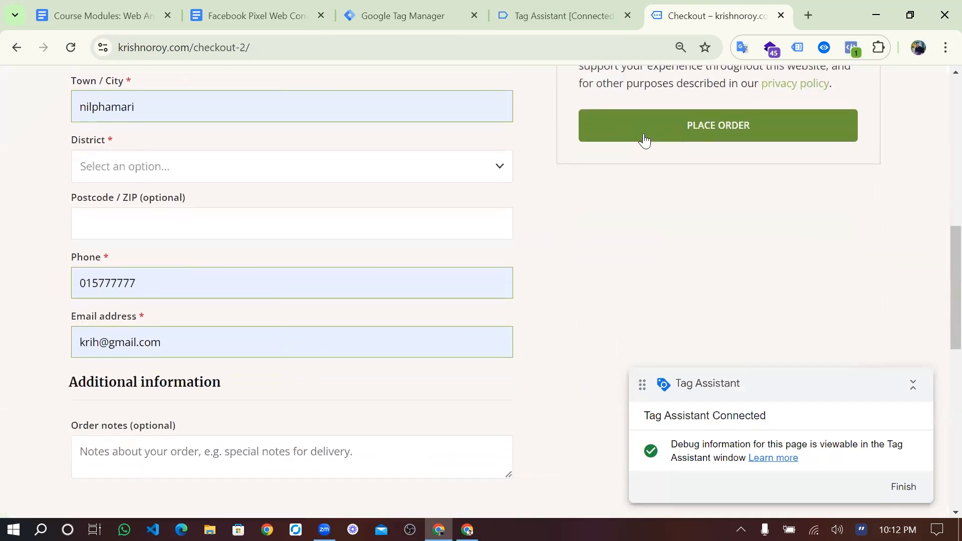
click(655, 131)
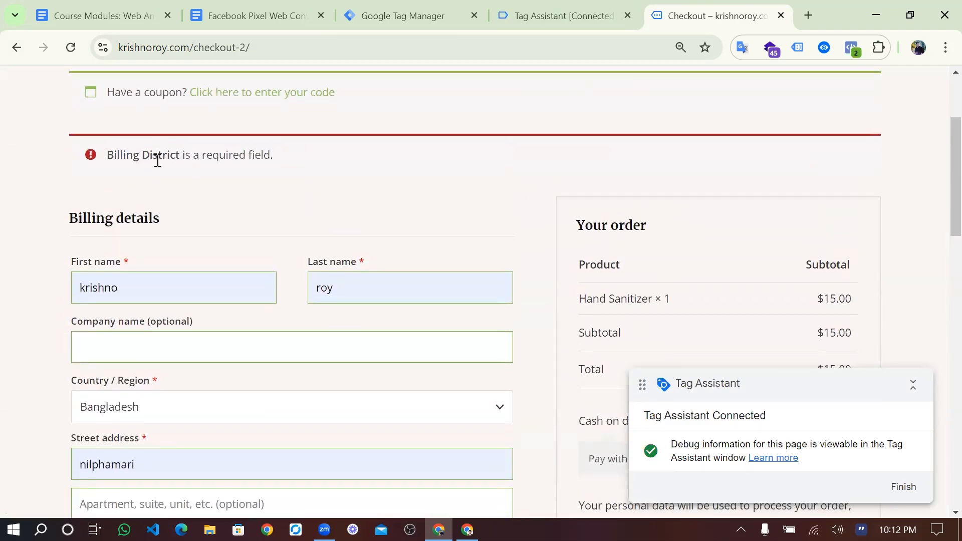
- Choose Nilphamari as the billing district and place the $15.00 cash-on-delivery order
scroll(235, 193, down, 7)
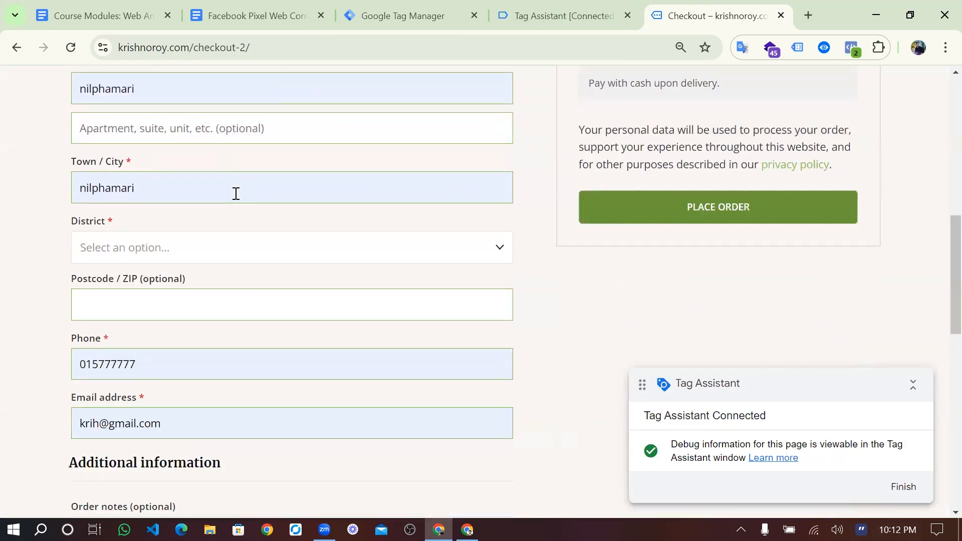
scroll(236, 201, down, 3)
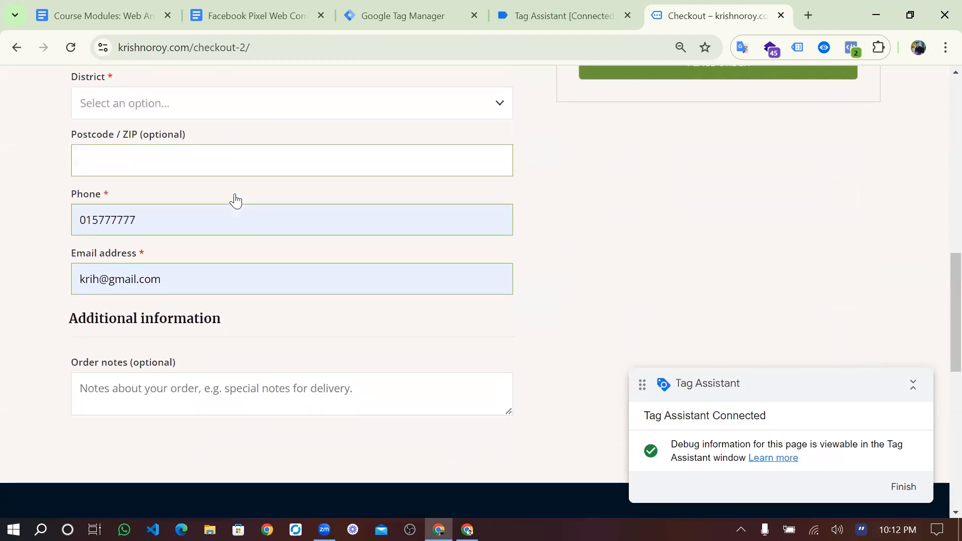
scroll(235, 214, up, 1)
click(235, 214)
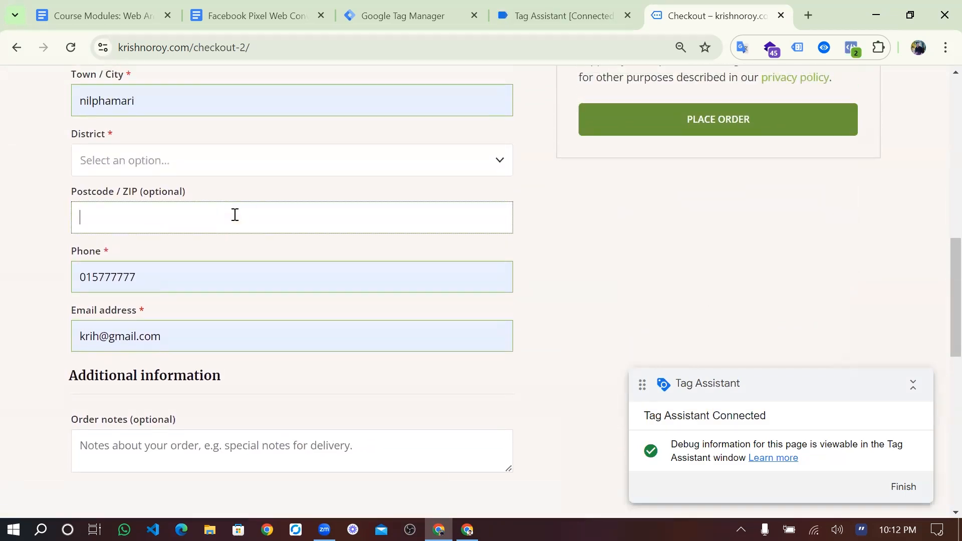
scroll(235, 215, up, 2)
click(202, 261)
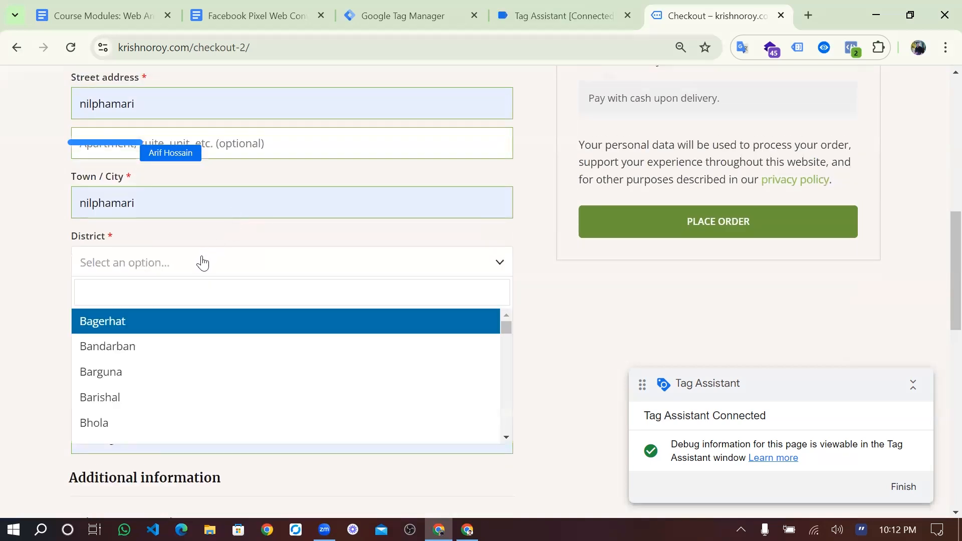
text(nil)
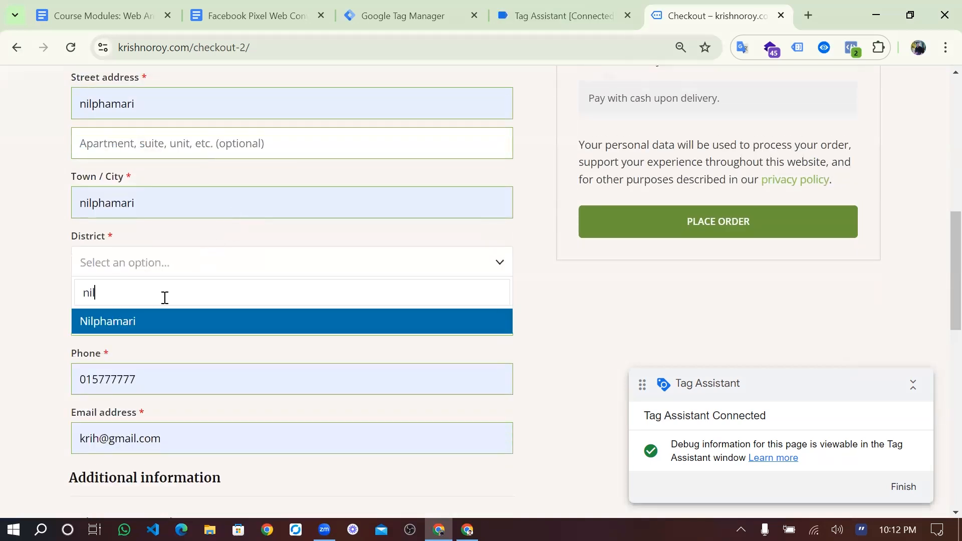
click(130, 324)
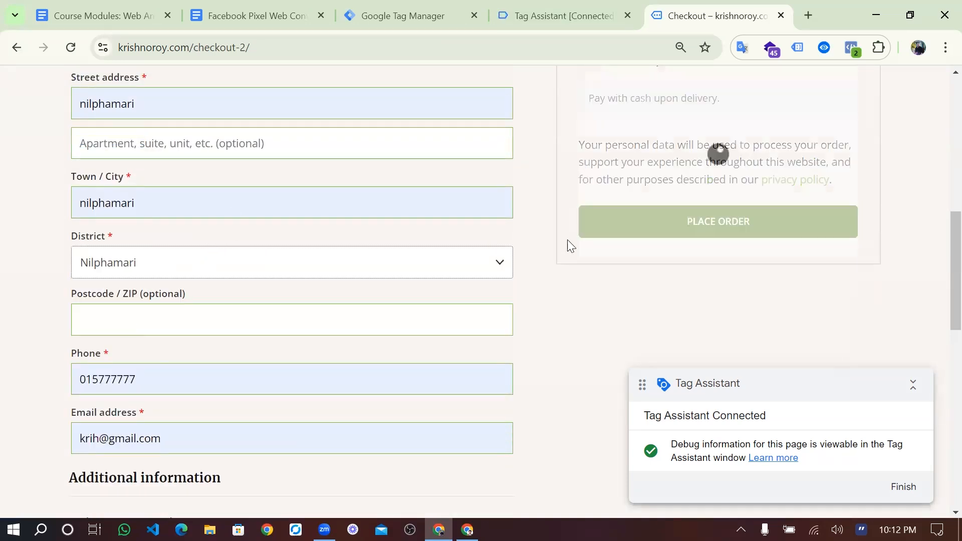
click(659, 231)
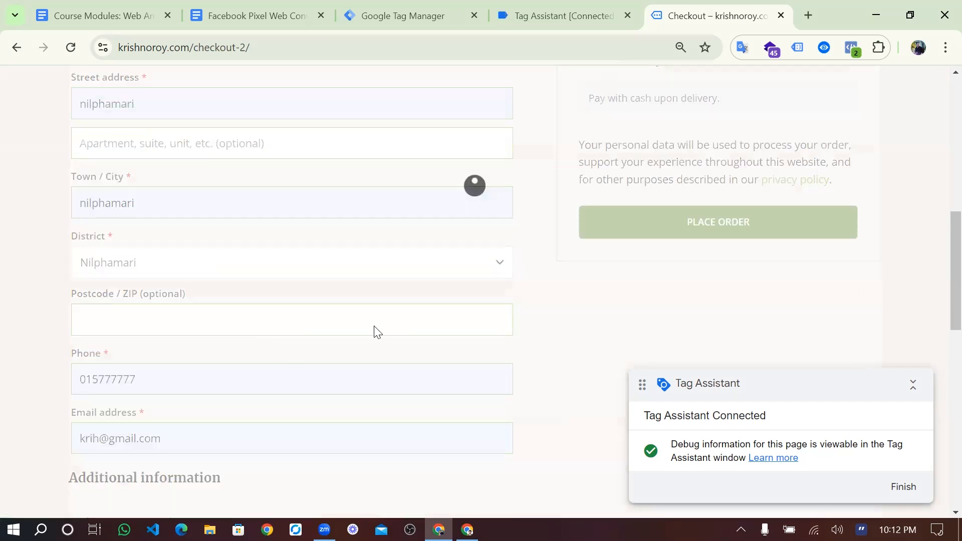
scroll(374, 327, down, 3)
scroll(374, 327, up, 3)
click(546, 3)
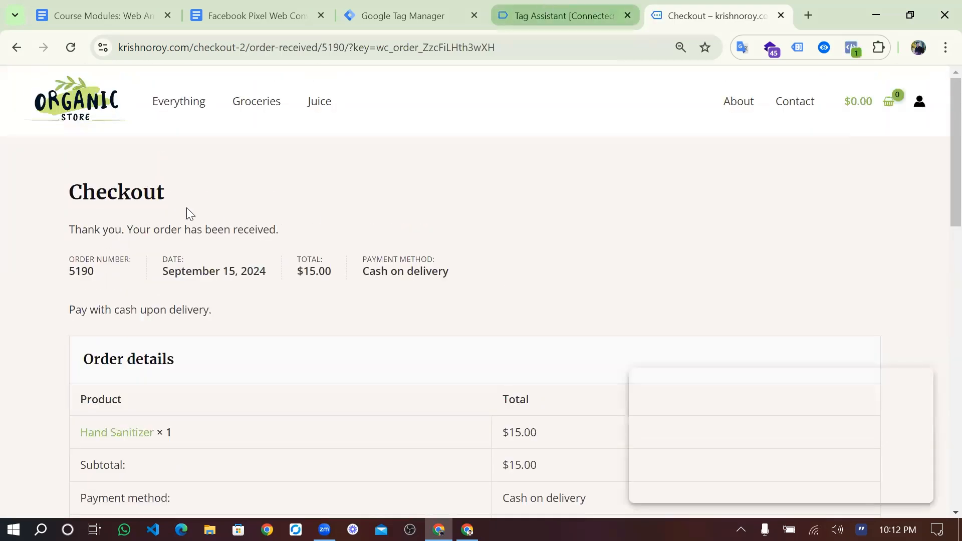
- In Tag Assistant, open the latest purchase event and copy its 'purchase' event name
scroll(118, 252, up, 15)
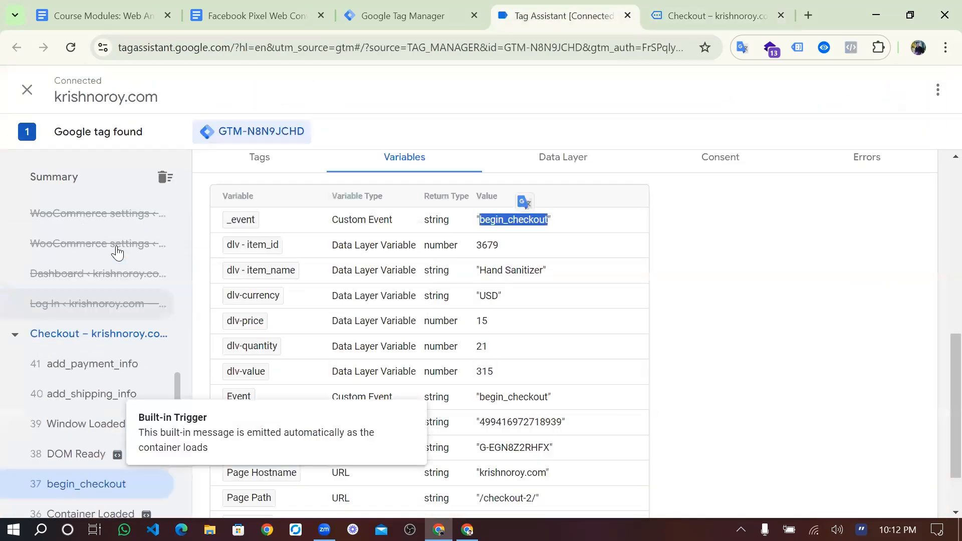
scroll(93, 296, up, 10)
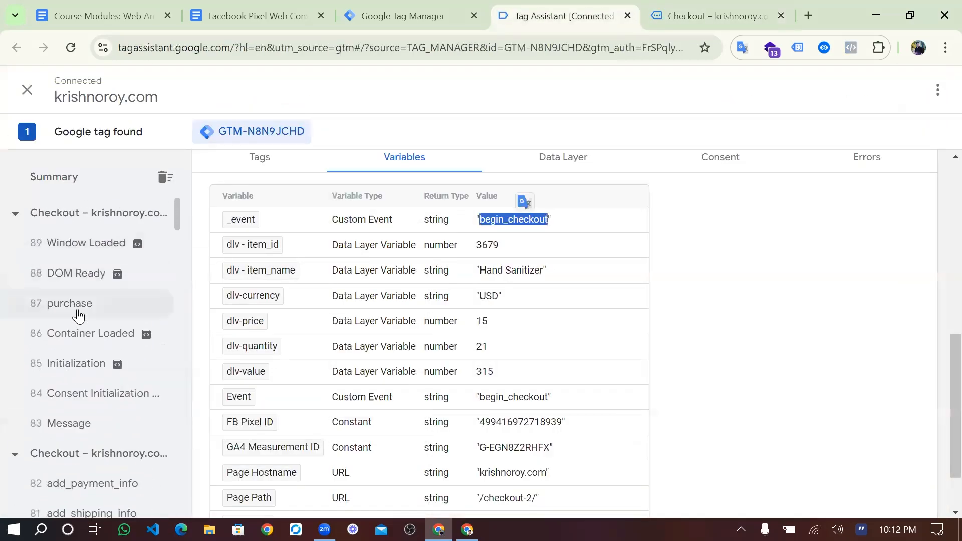
click(126, 297)
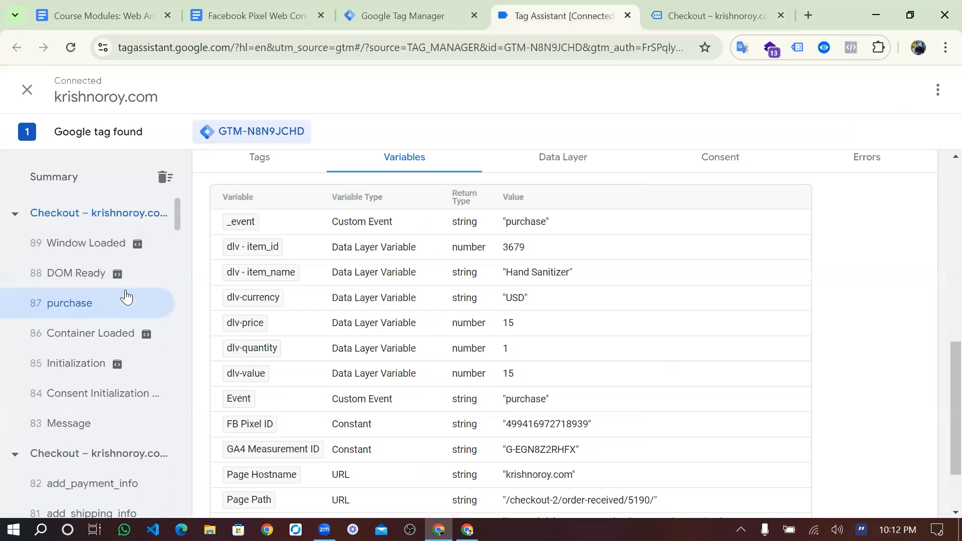
double_click(532, 223)
key(ctrl+c)
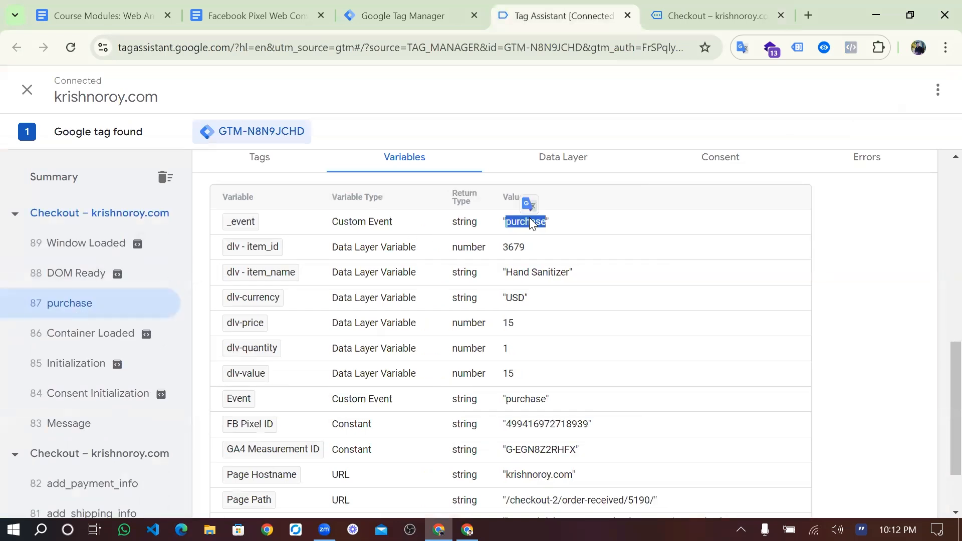
click(395, 1)
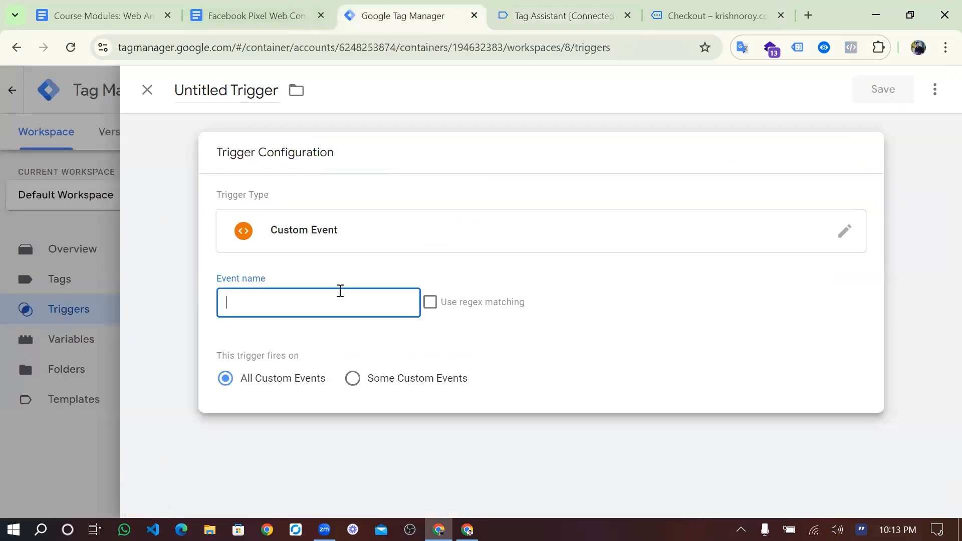
- Set the trigger's event name to 'purchase', rename it Trigger-Purchase, and save it
click(333, 295)
key(ctrl+v)
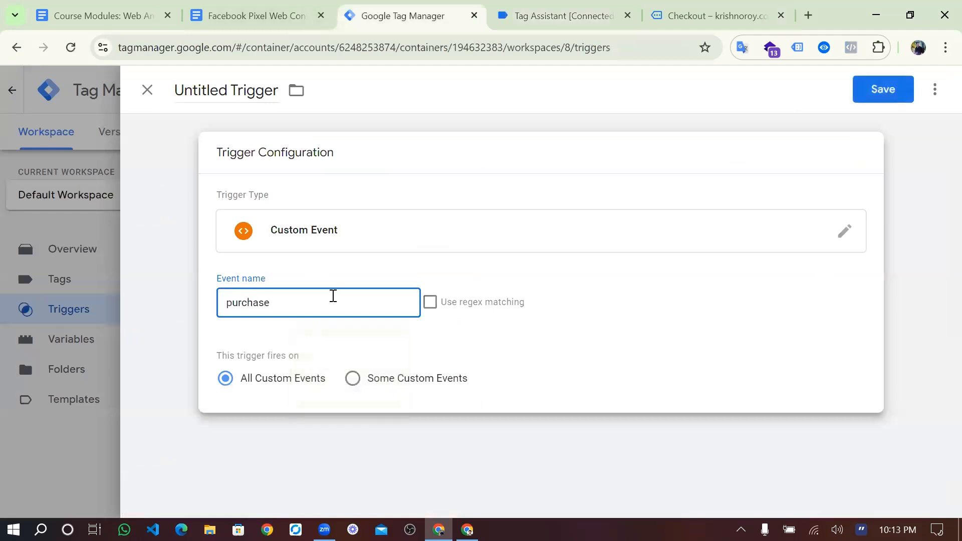
click(265, 87)
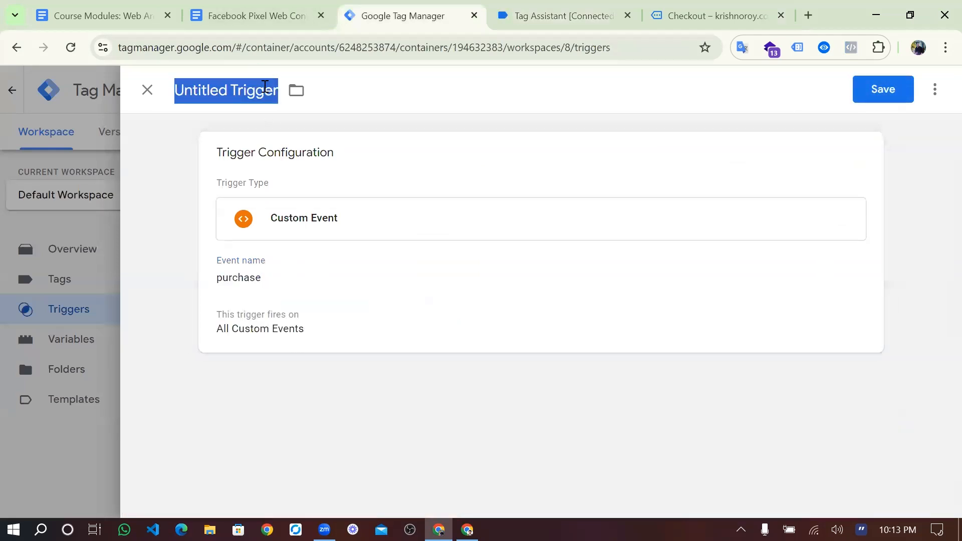
click(265, 86)
double_click(177, 93)
key(BackSpace)
click(223, 92)
key(ctrl+v)
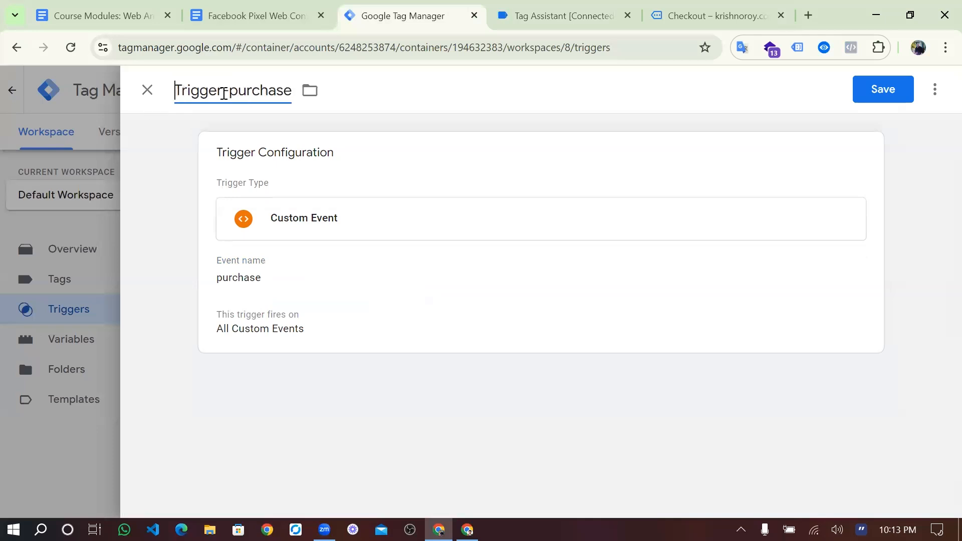
key(BackSpace)
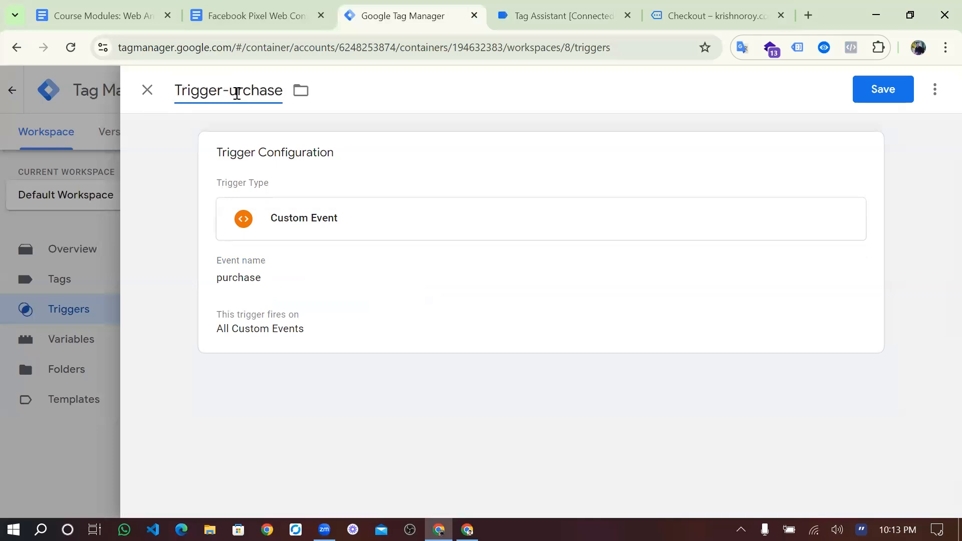
text(P)
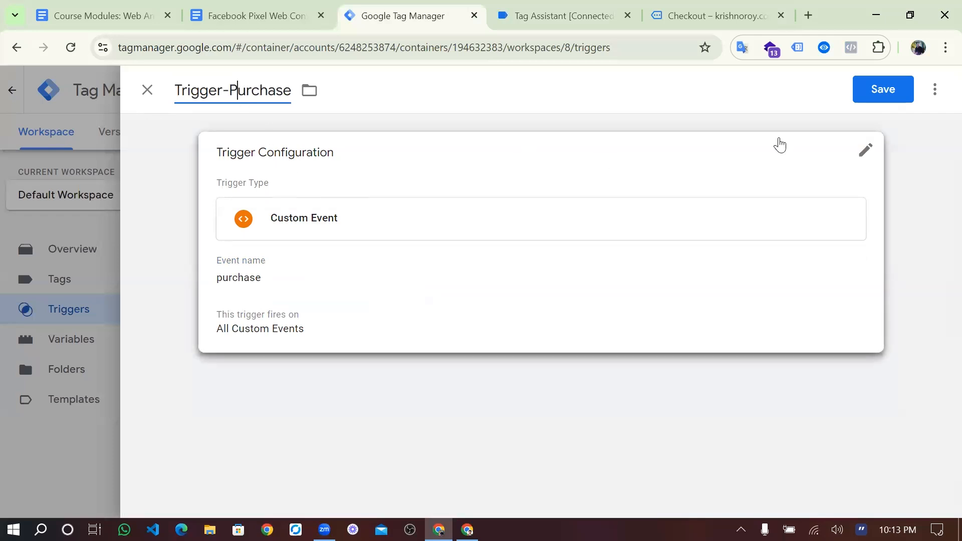
click(880, 97)
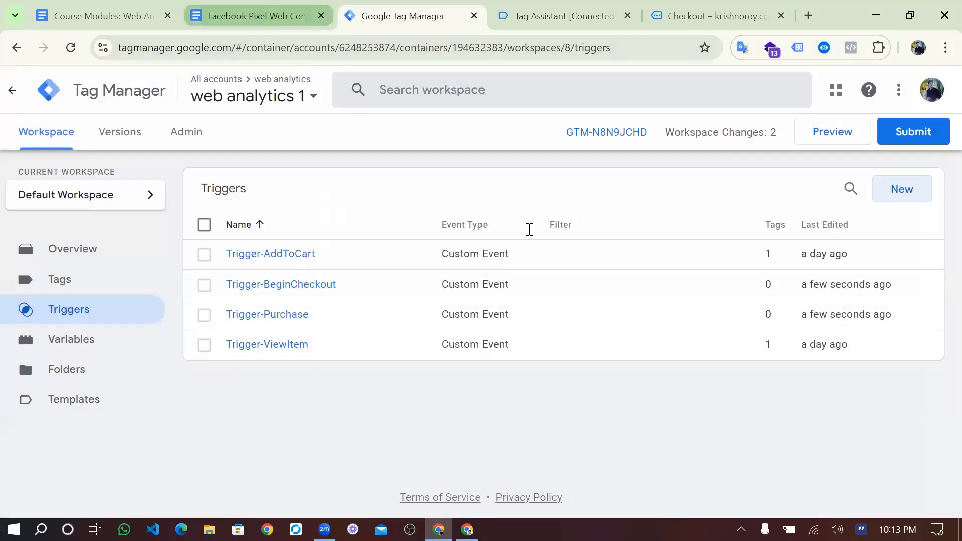
click(253, 15)
- Scroll the Facebook Pixel setup notes to the InitiateCheckout section and select its heading
scroll(529, 231, up, 15)
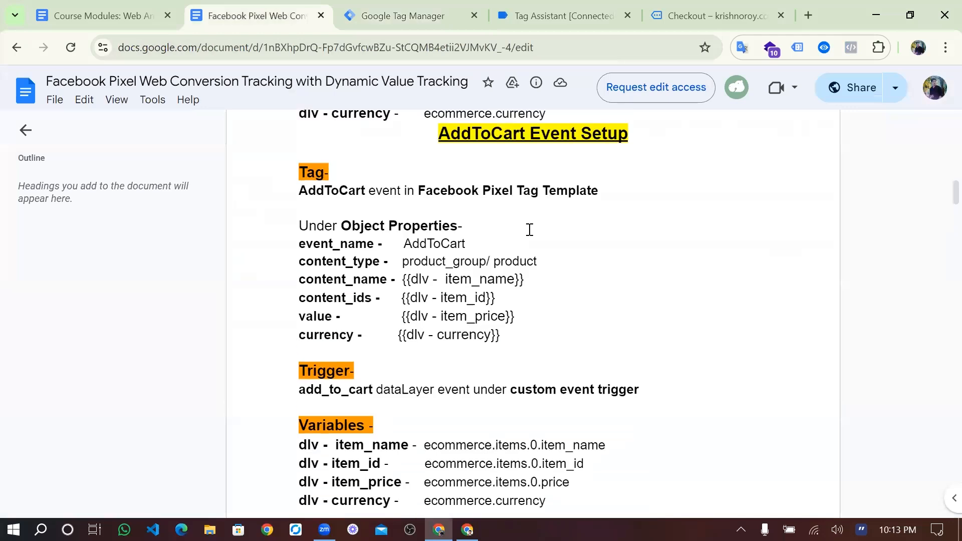
scroll(558, 317, up, 5)
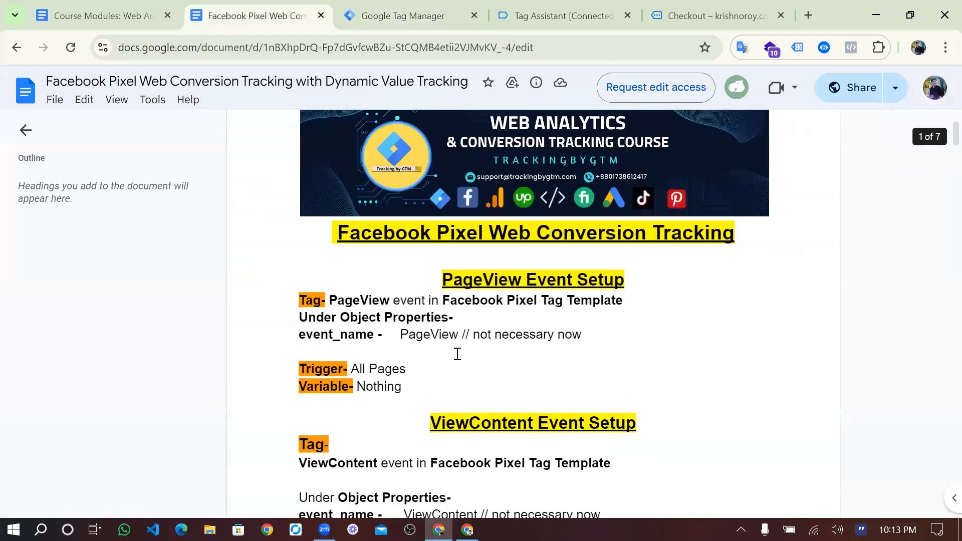
scroll(473, 317, down, 12)
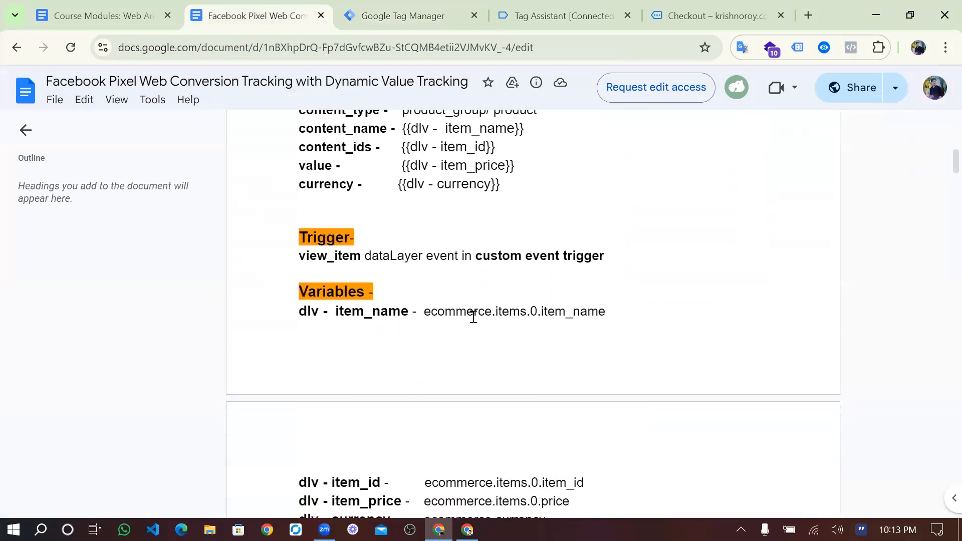
scroll(565, 300, down, 6)
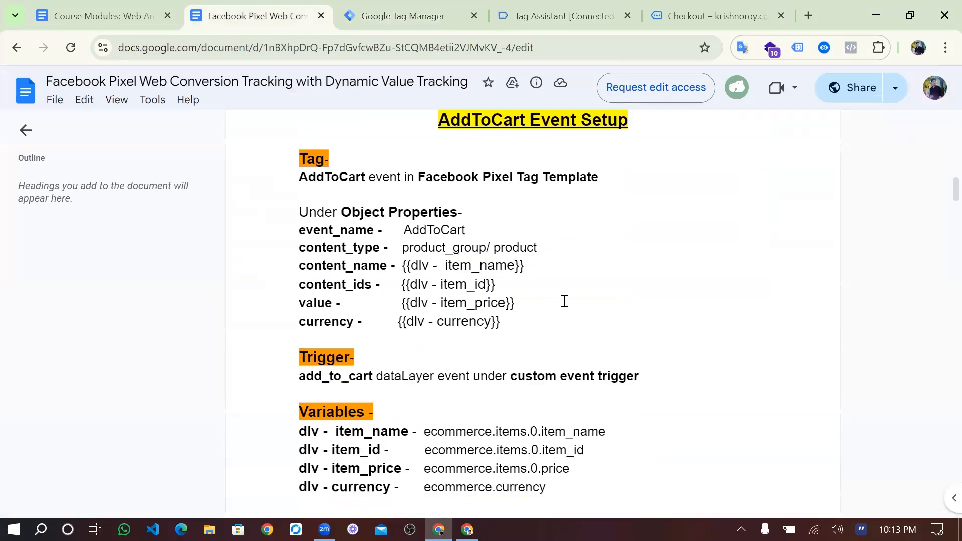
scroll(574, 333, down, 10)
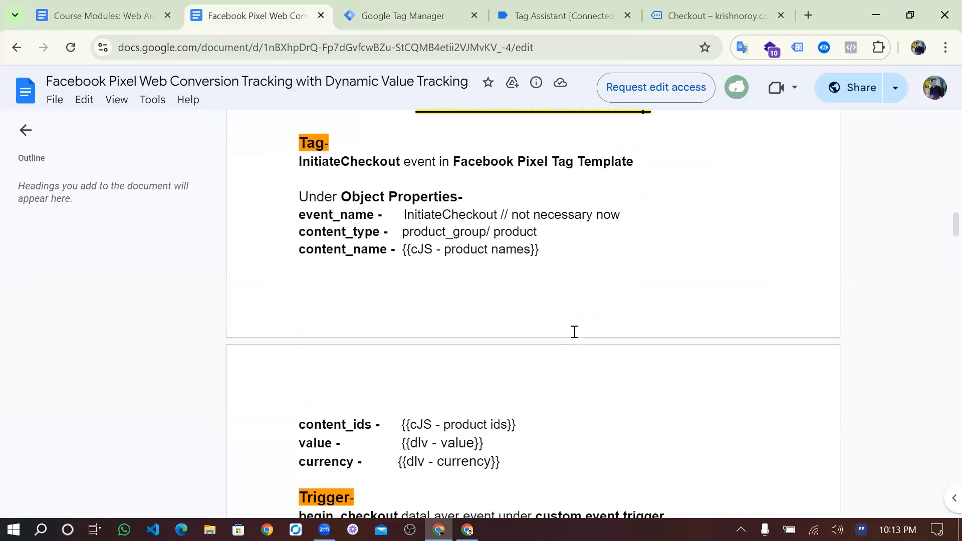
scroll(575, 332, down, 12)
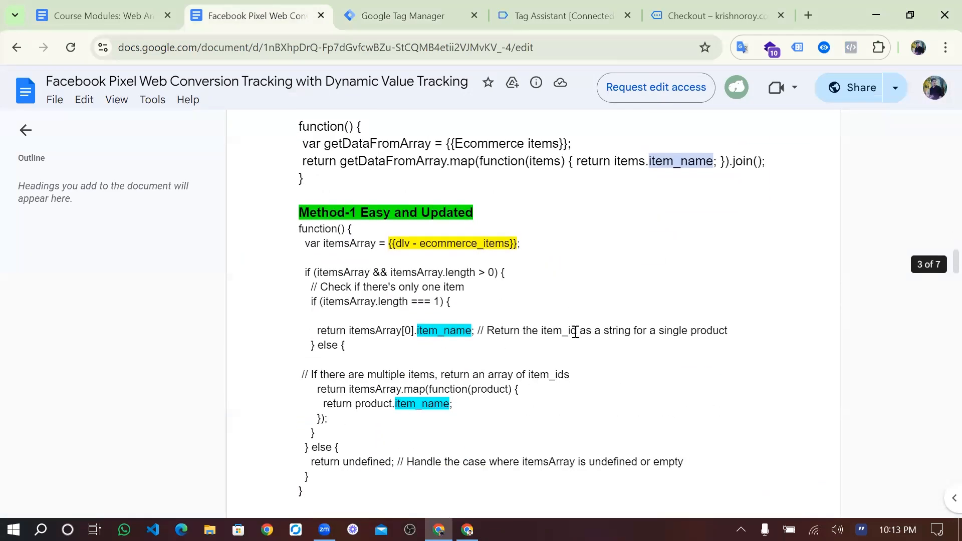
scroll(576, 331, down, 15)
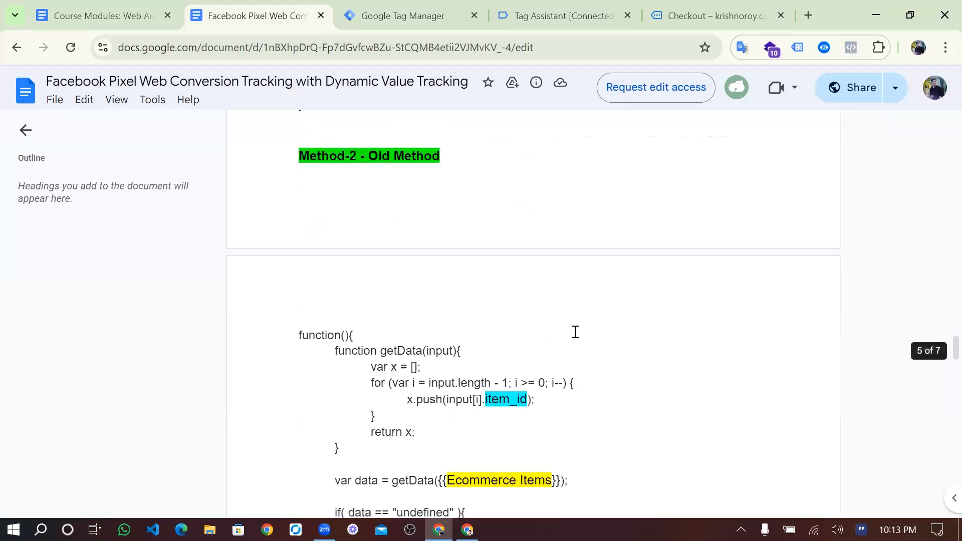
scroll(552, 222, up, 15)
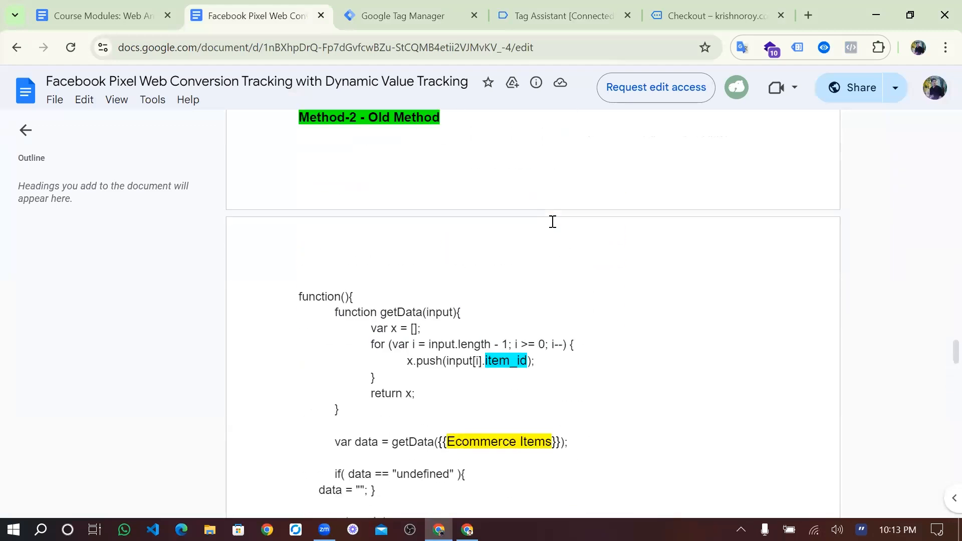
scroll(553, 221, up, 15)
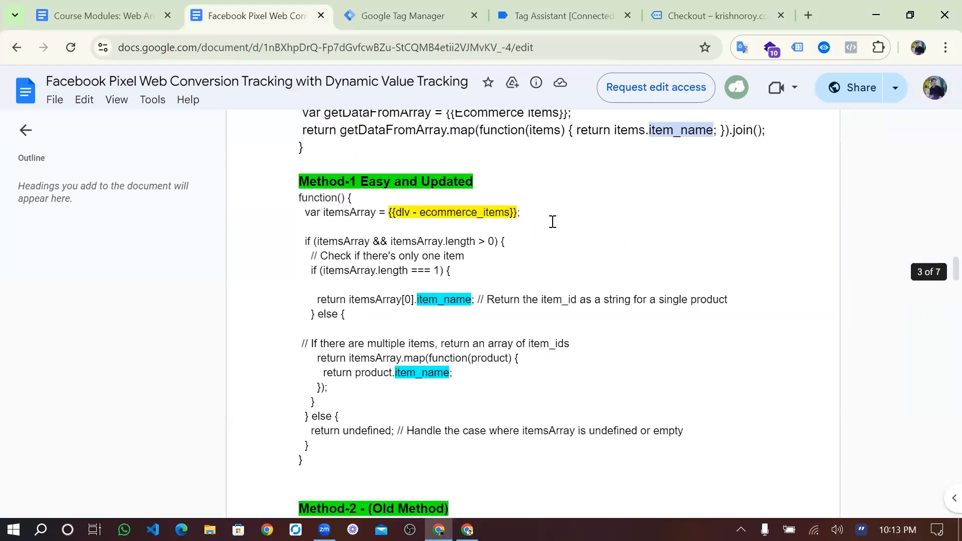
scroll(520, 330, up, 4)
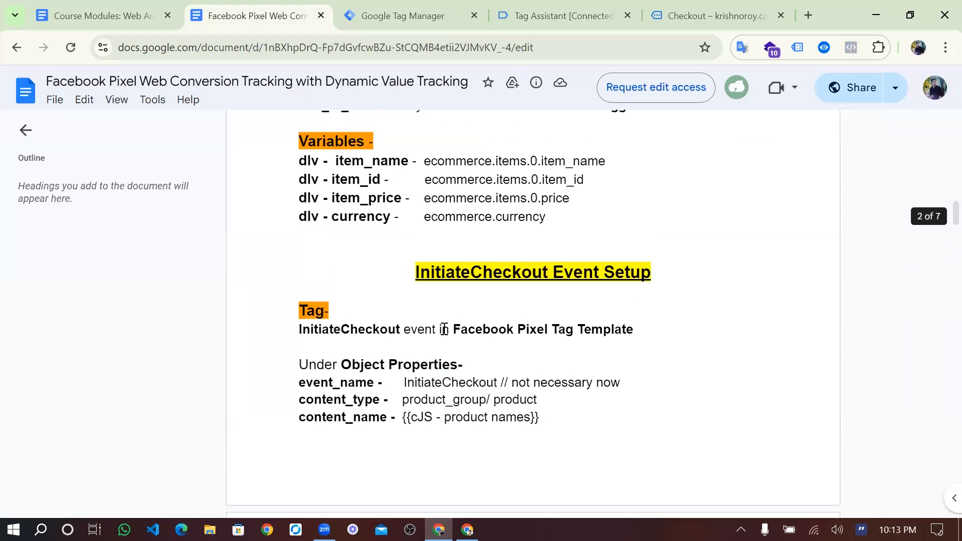
double_click(417, 324)
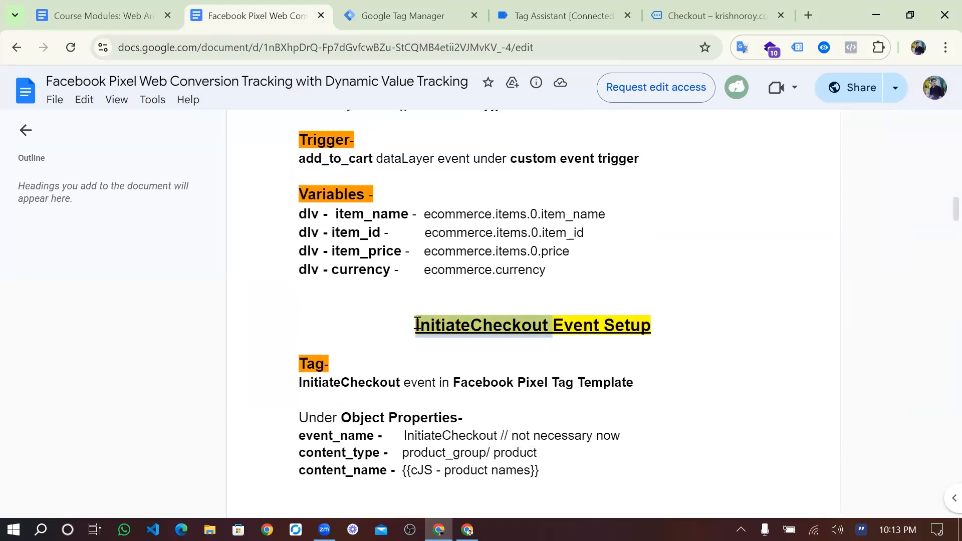
click(381, 24)
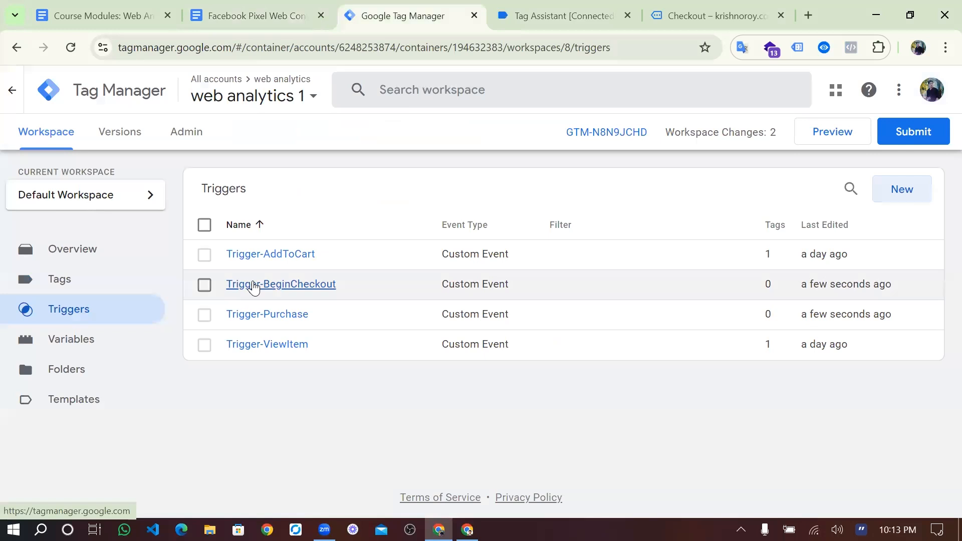
- Inspect Trigger-BeginCheckout's begin_checkout custom-event settings without changes, then go to the Tags list
click(253, 288)
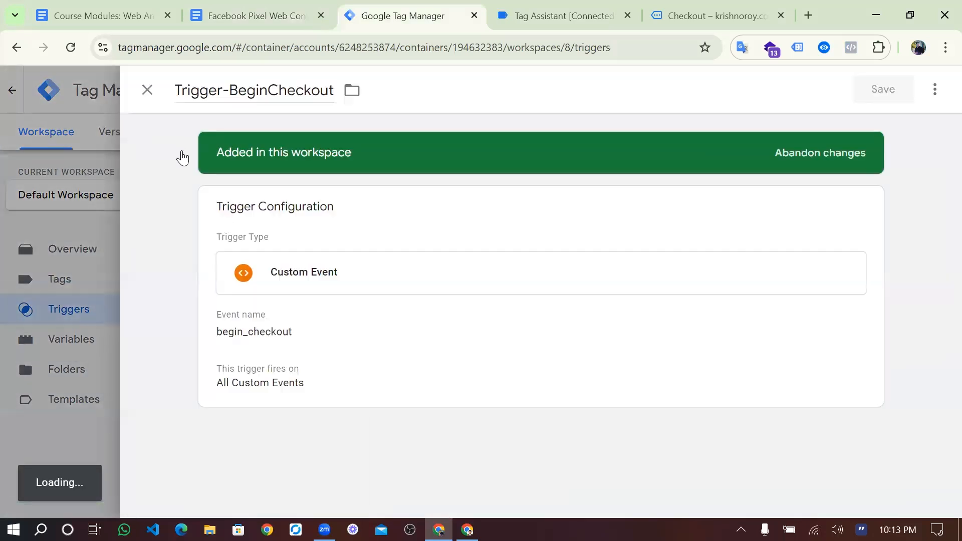
click(146, 90)
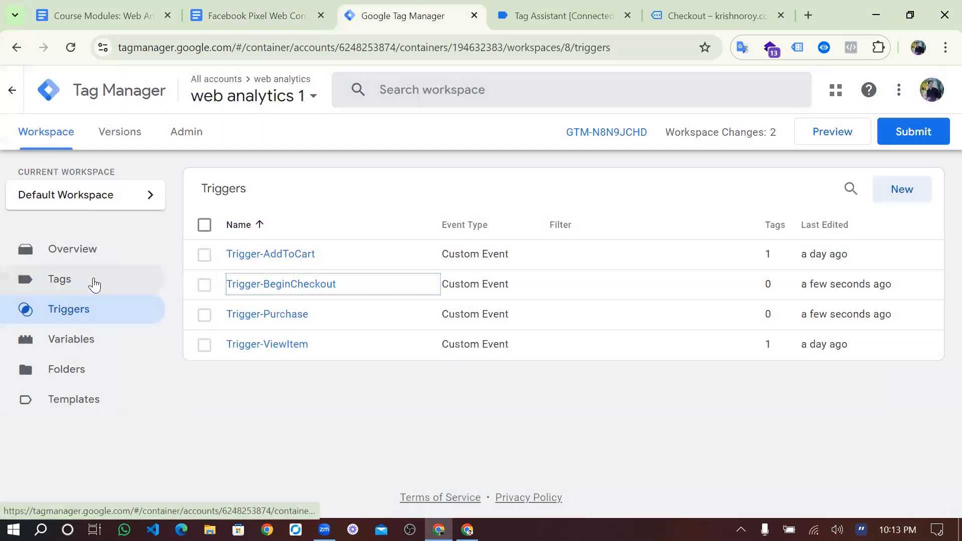
click(94, 285)
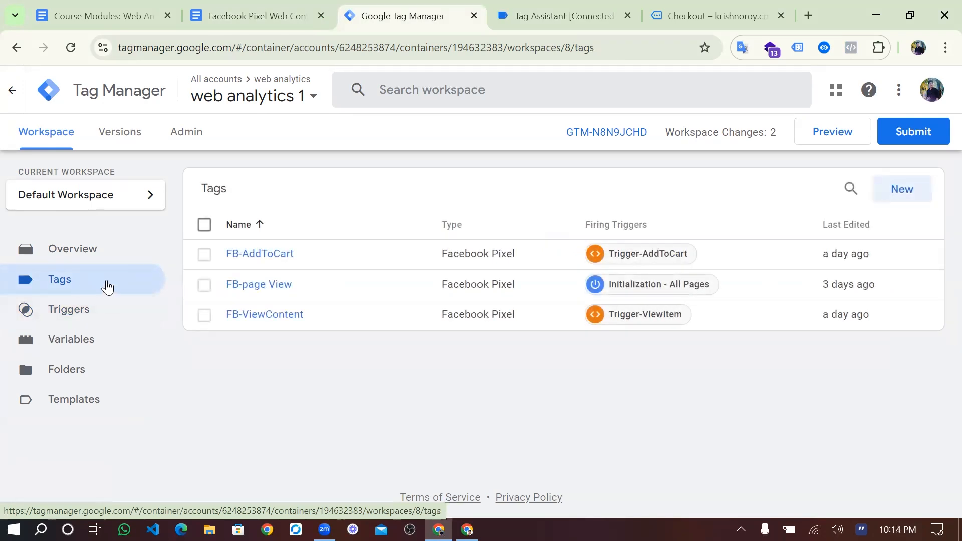
- Create a new tag of type Facebook Pixel
click(898, 188)
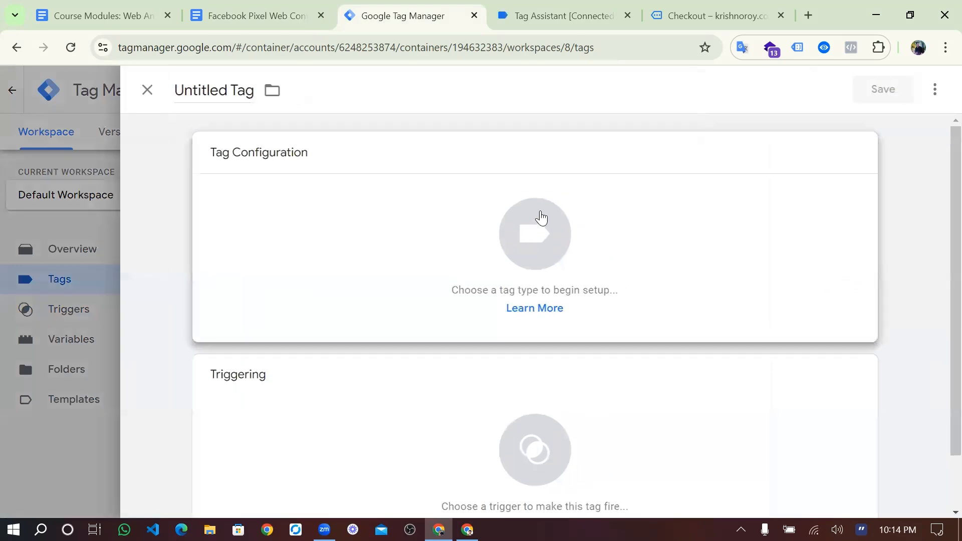
click(540, 217)
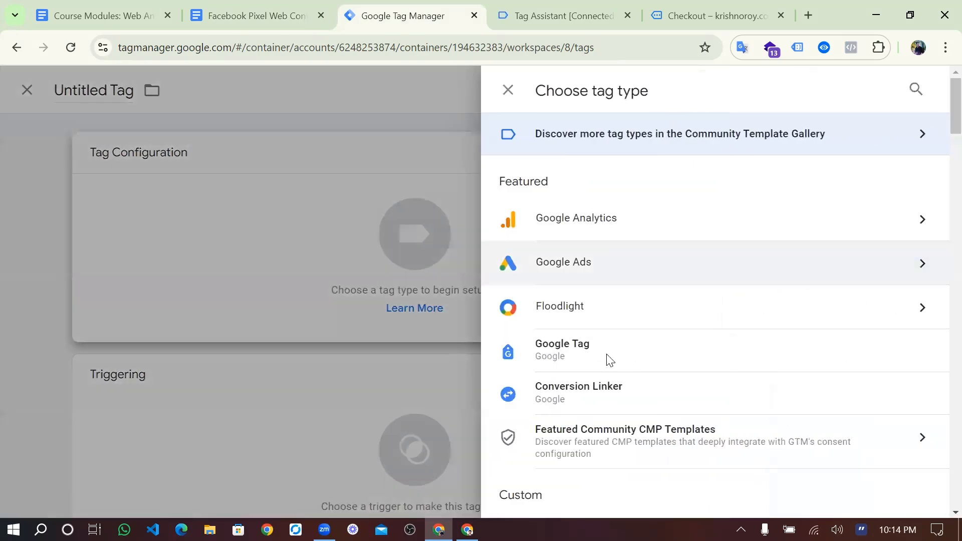
scroll(607, 359, down, 3)
scroll(608, 358, down, 2)
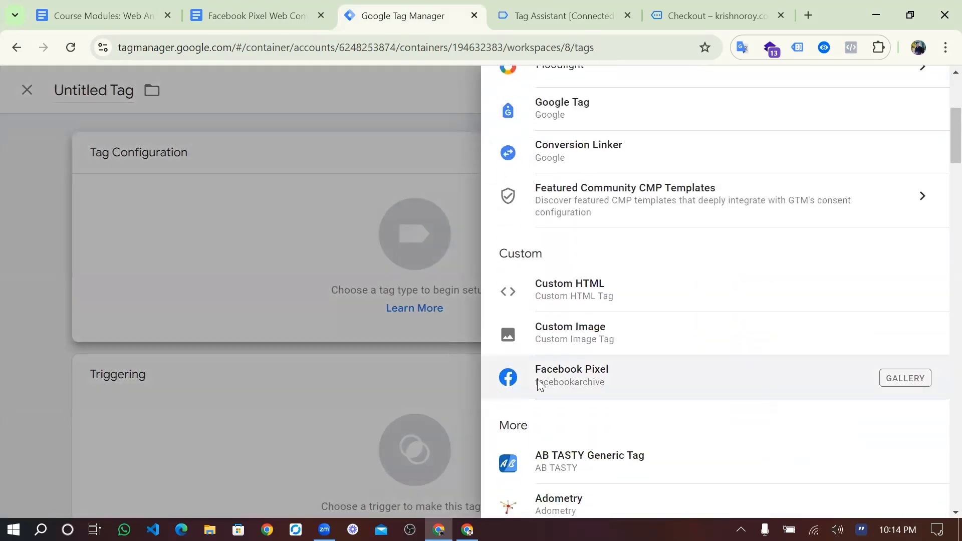
click(575, 380)
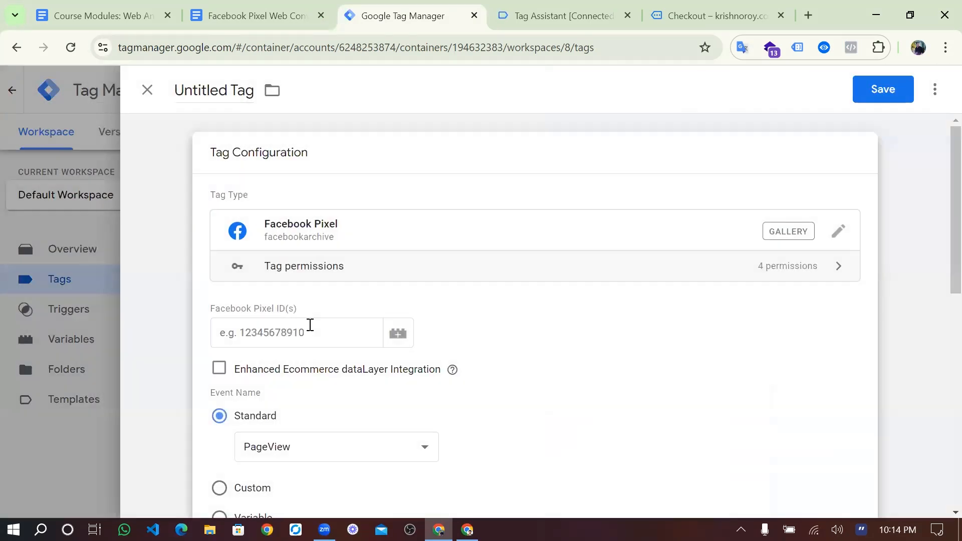
- Set the Pixel ID to the {{FB Pixel ID}} variable and show the standard event options
scroll(310, 325, down, 1)
click(310, 326)
scroll(311, 321, down, 2)
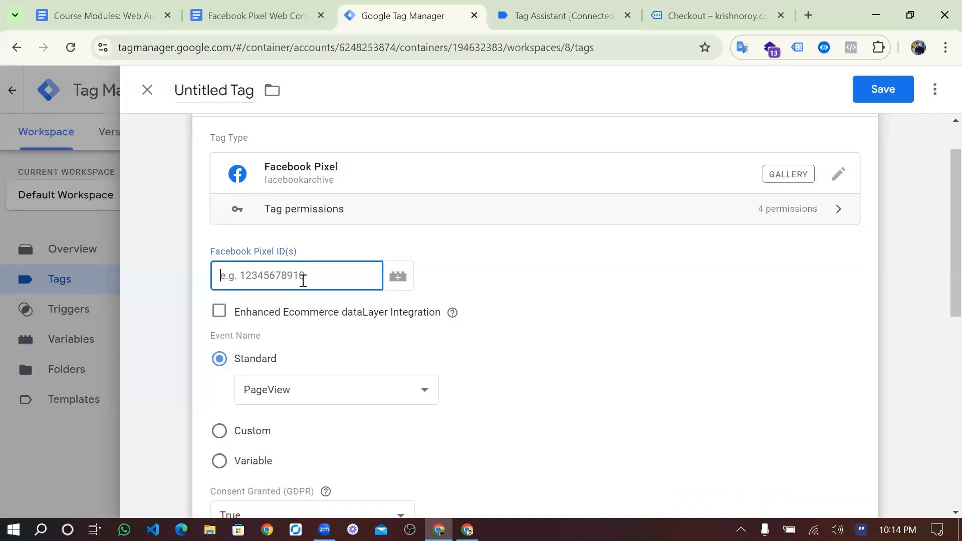
text({{)
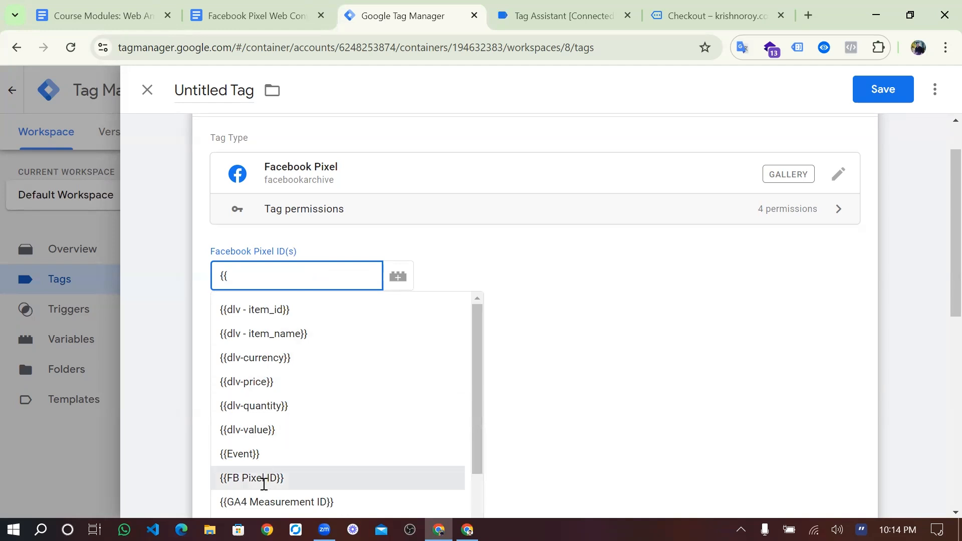
click(264, 482)
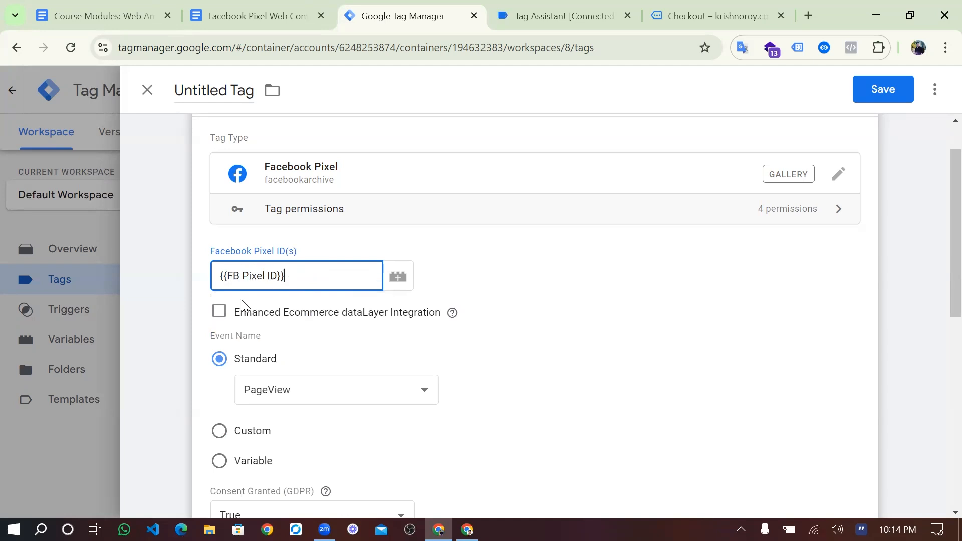
scroll(287, 335, down, 1)
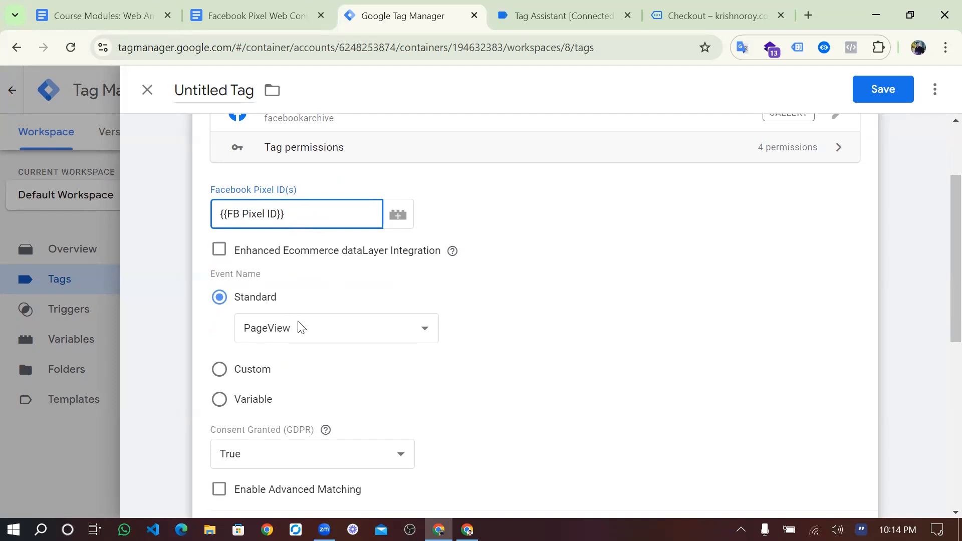
click(454, 249)
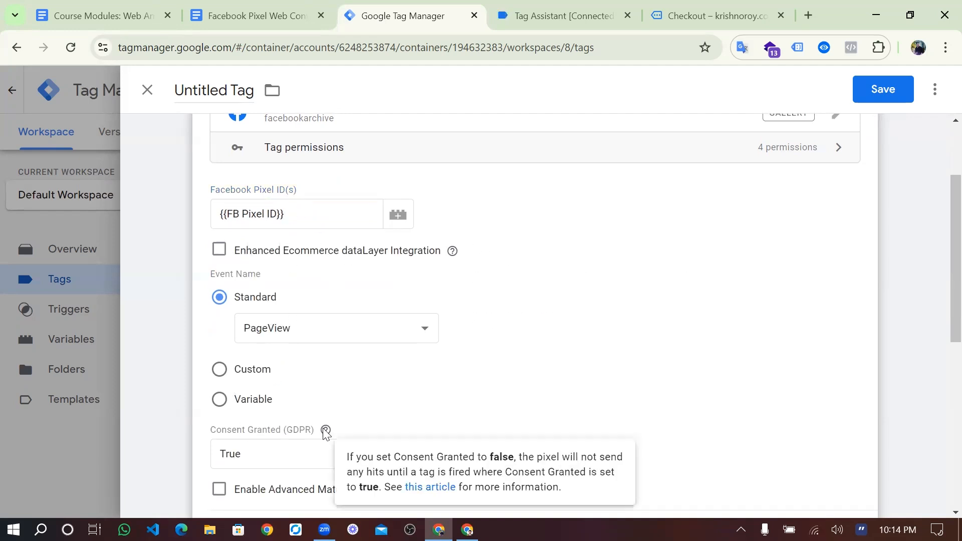
click(327, 332)
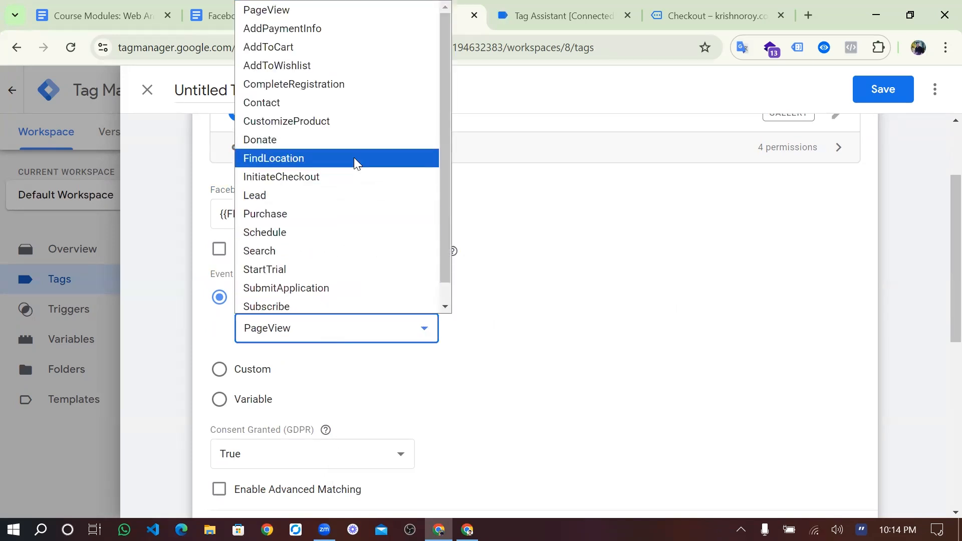
scroll(354, 158, down, 1)
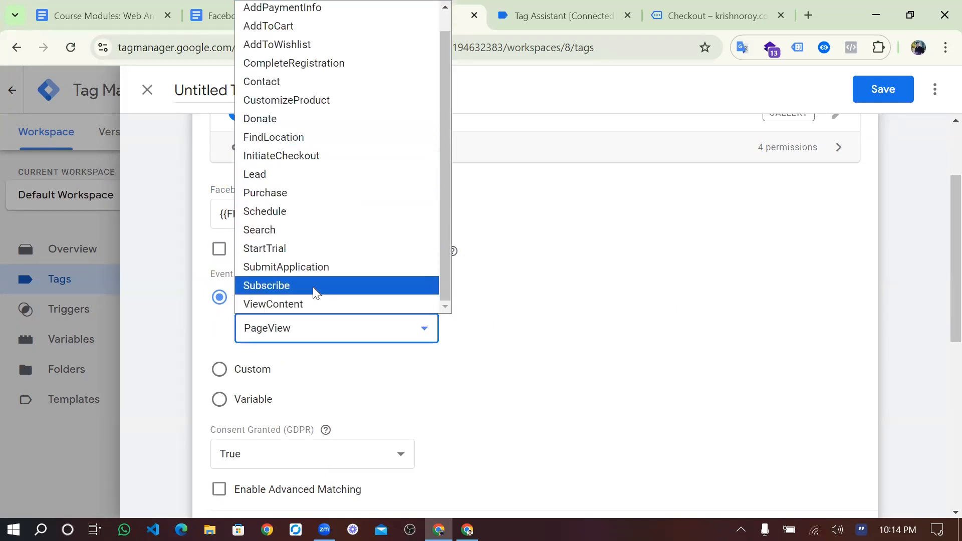
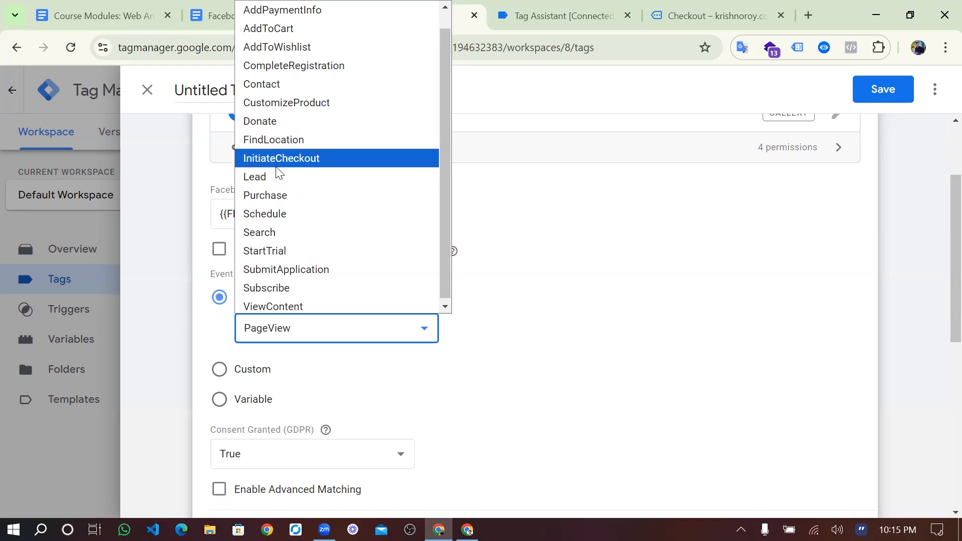
- Change the Facebook Pixel standard event from PageView to InitiateCheckout
click(275, 160)
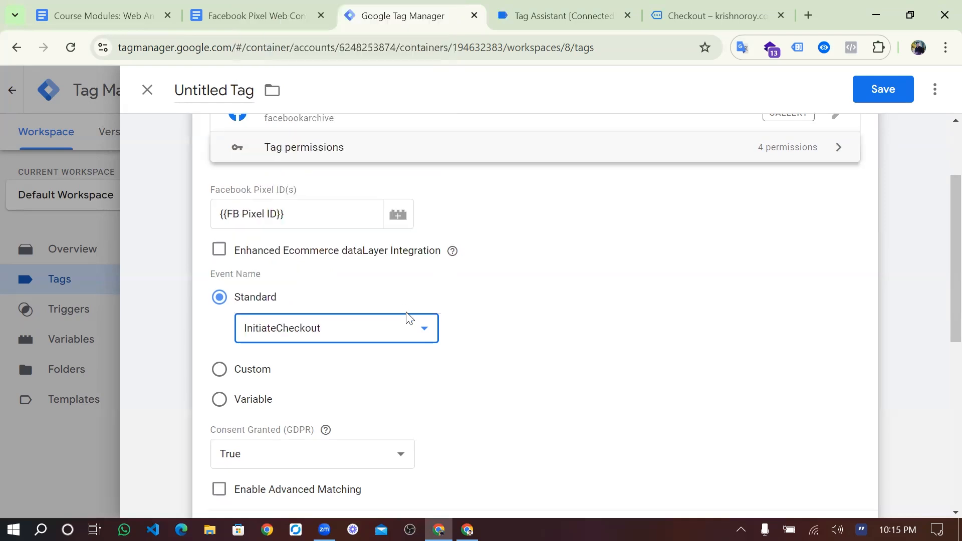
scroll(408, 320, down, 4)
scroll(407, 327, down, 1)
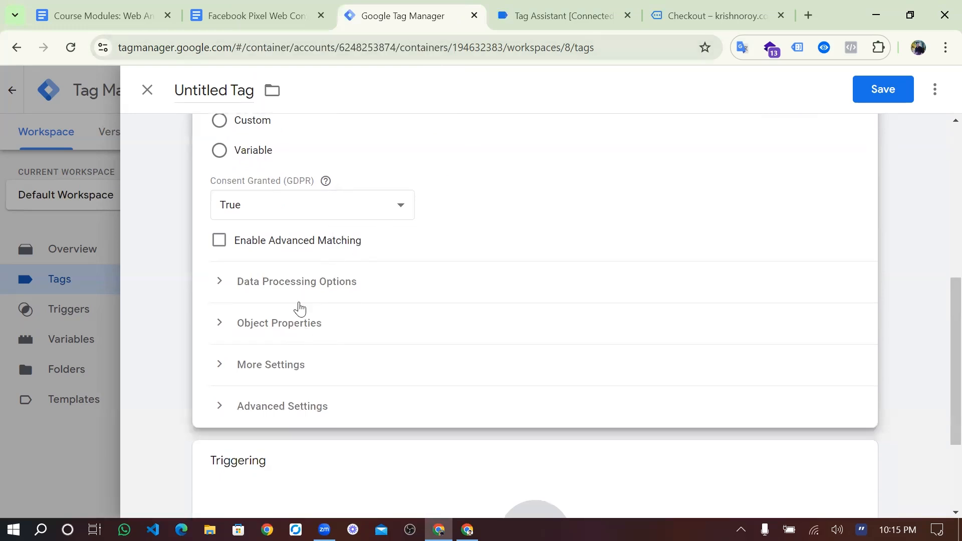
- Expand Object Properties and add four empty property rows
click(260, 328)
scroll(258, 329, down, 2)
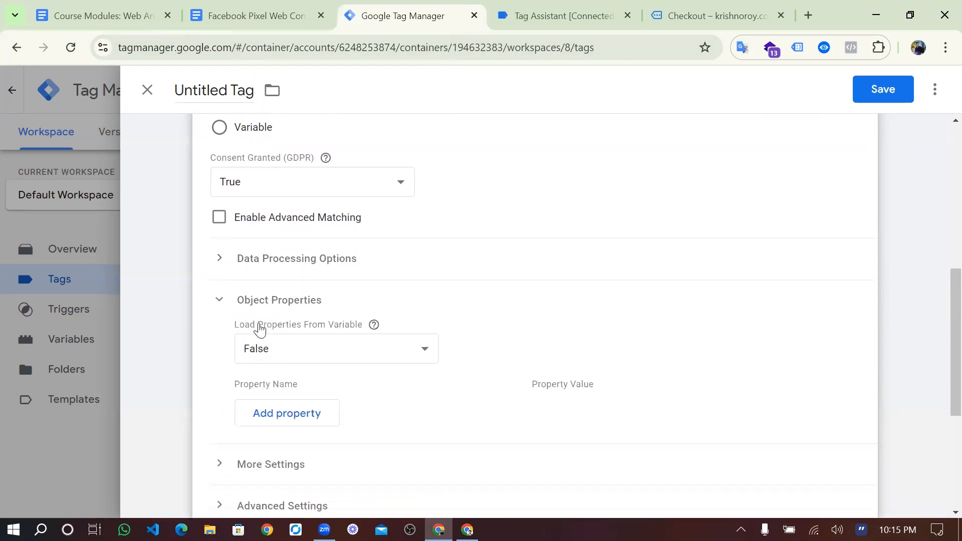
click(271, 332)
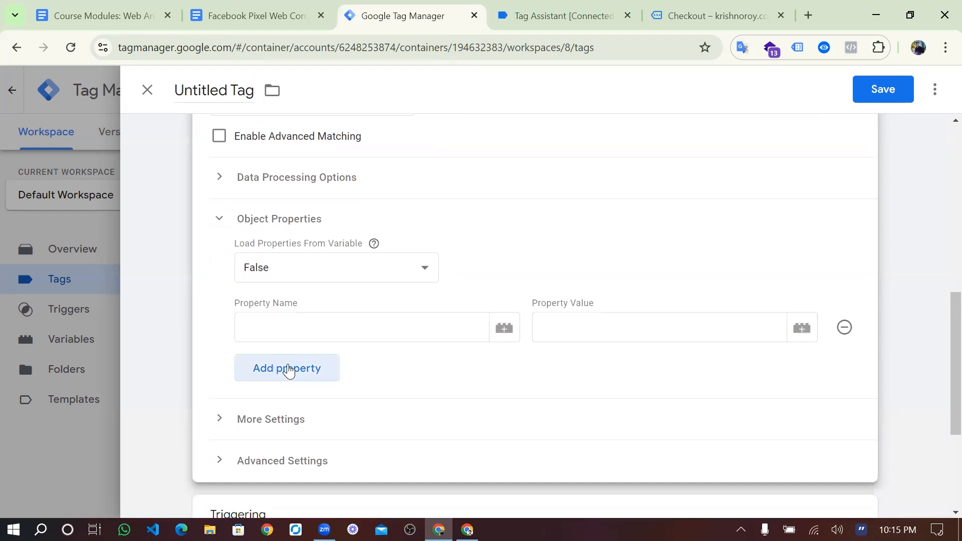
click(286, 367)
scroll(288, 372, down, 1)
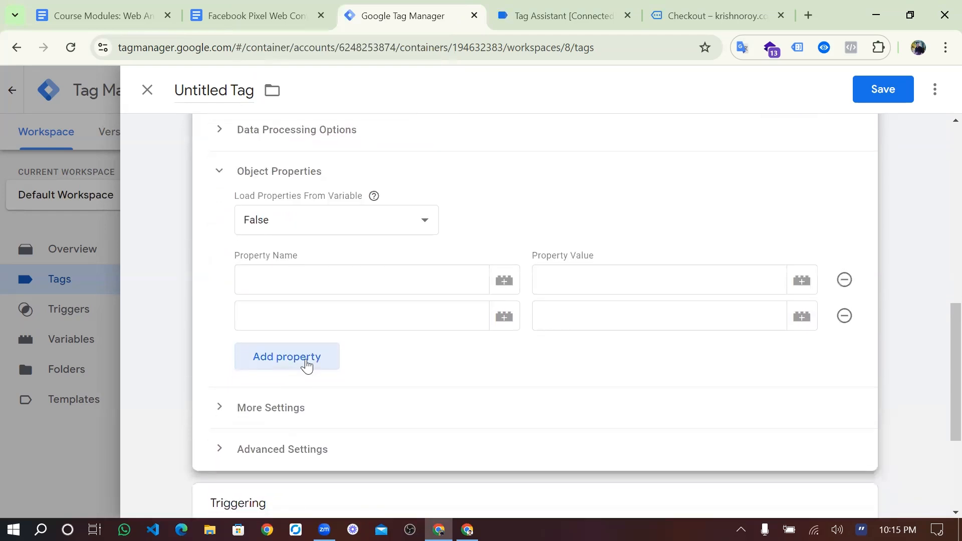
click(307, 358)
click(308, 387)
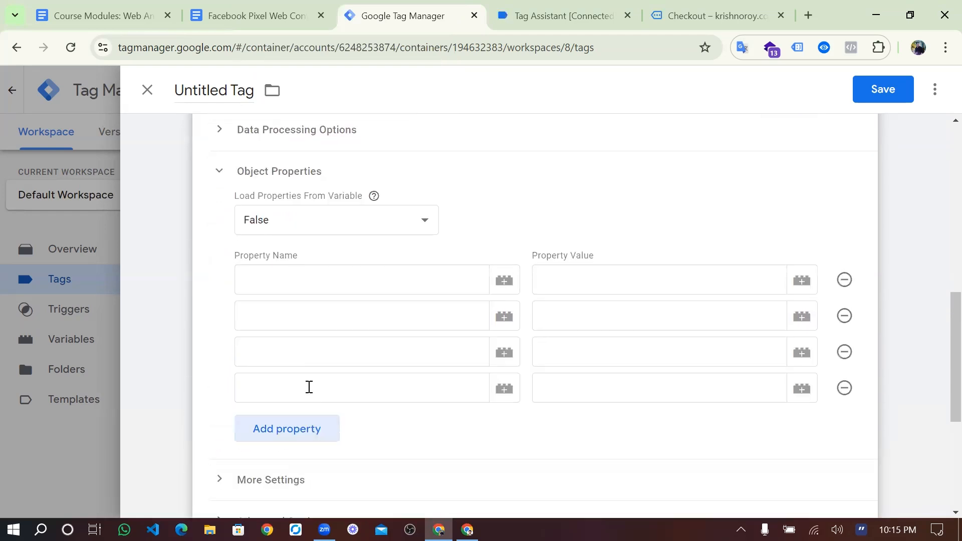
- Copy content_type from the setup notes into the first property name
click(322, 286)
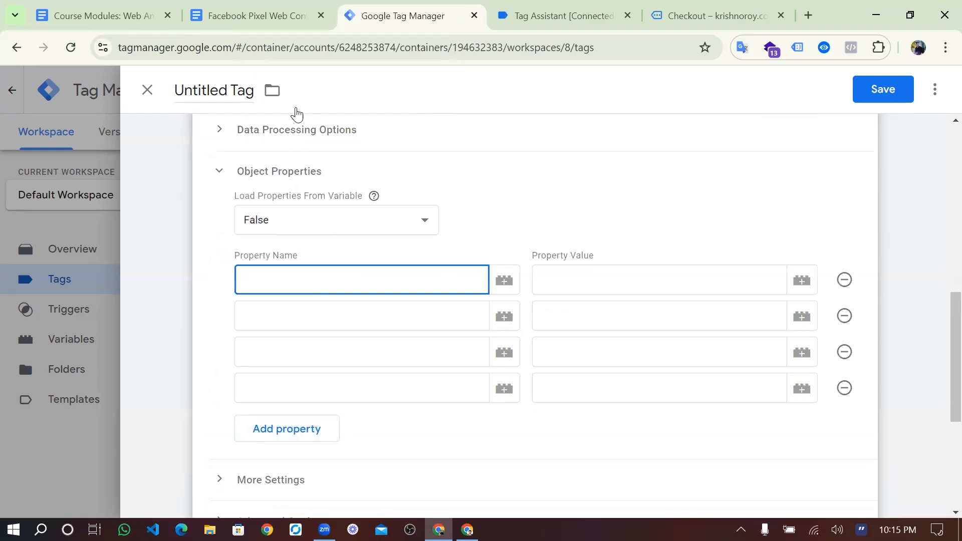
click(276, 14)
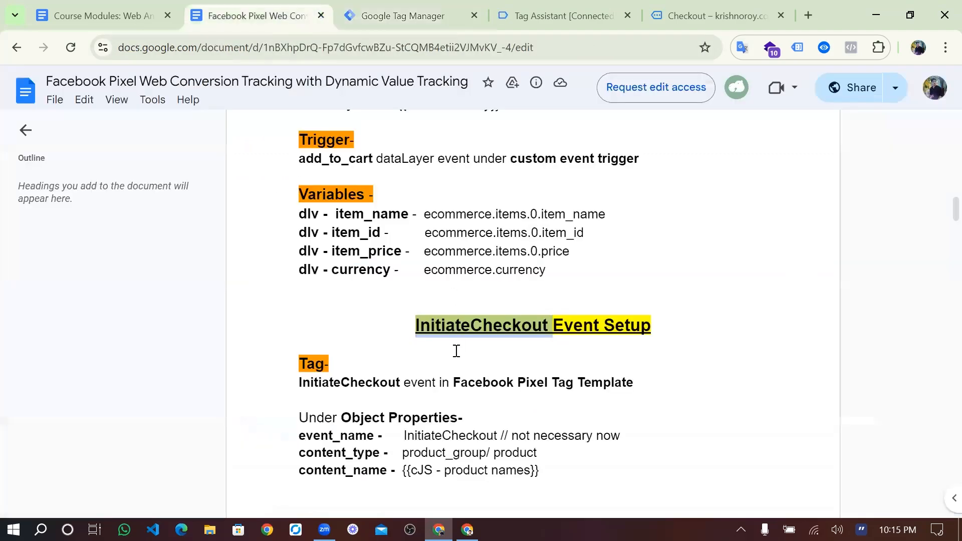
scroll(456, 351, down, 2)
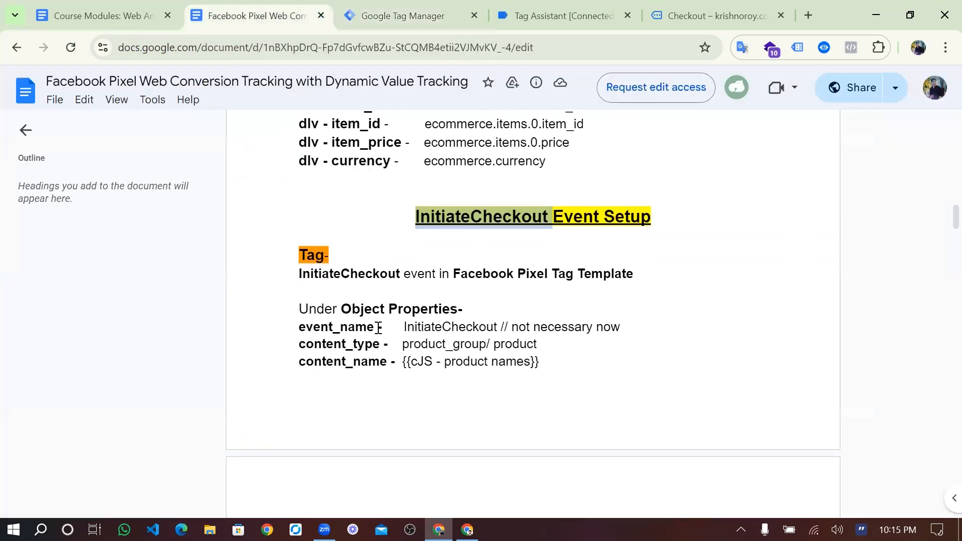
drag(299, 329, 672, 330)
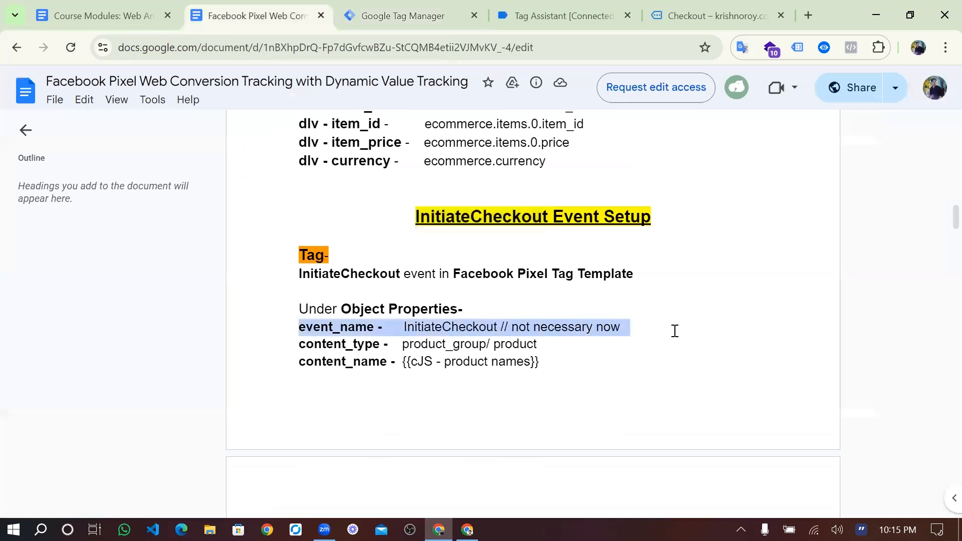
click(584, 336)
drag(519, 327, 588, 331)
click(589, 333)
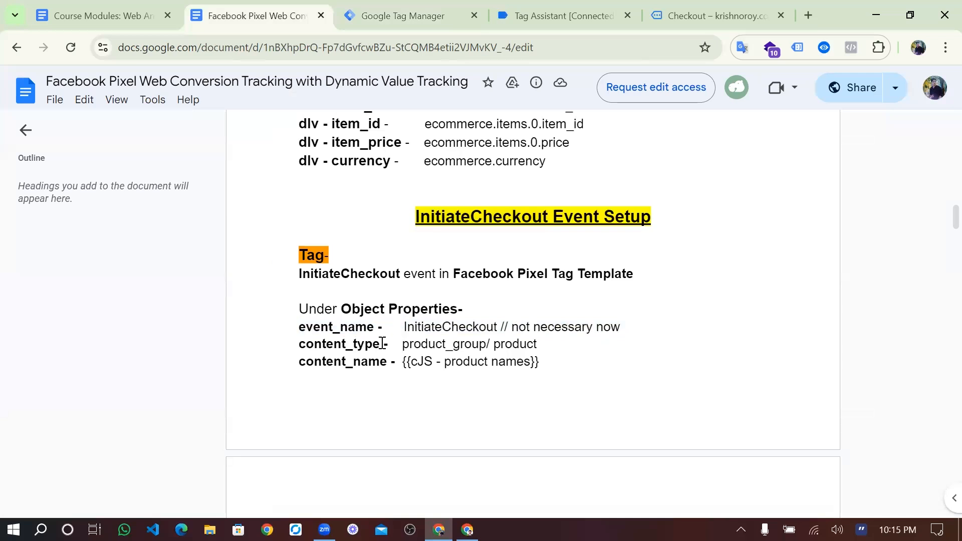
drag(380, 346, 302, 347)
key(ctrl+c)
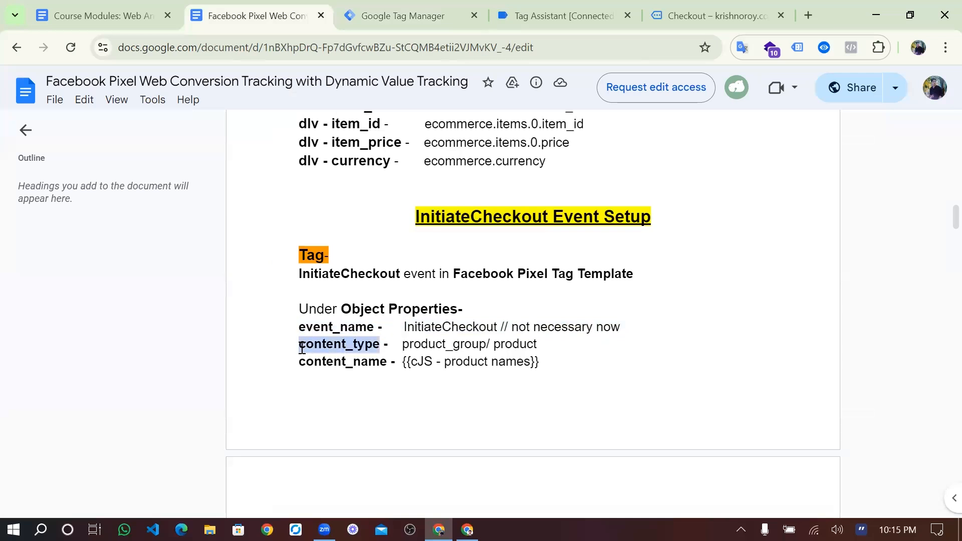
click(366, 15)
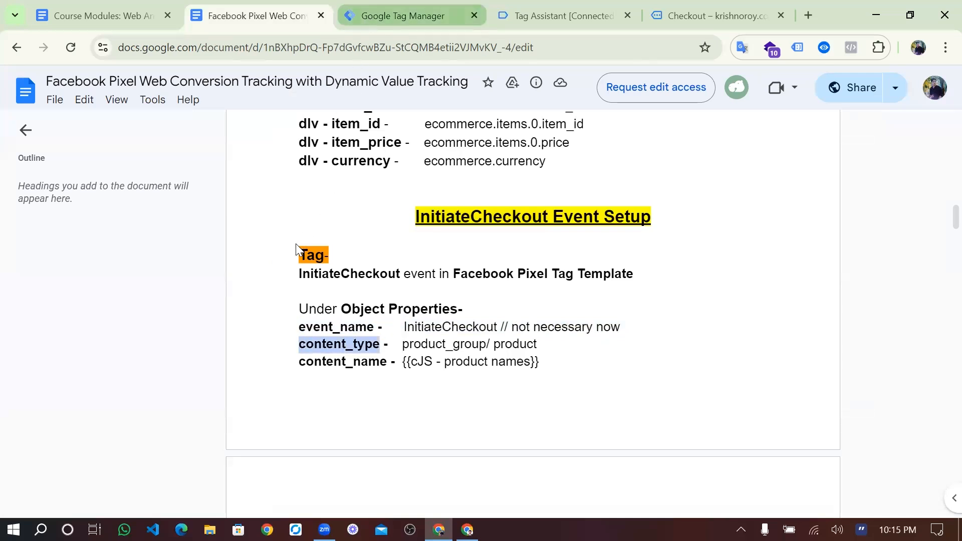
key(ctrl+v)
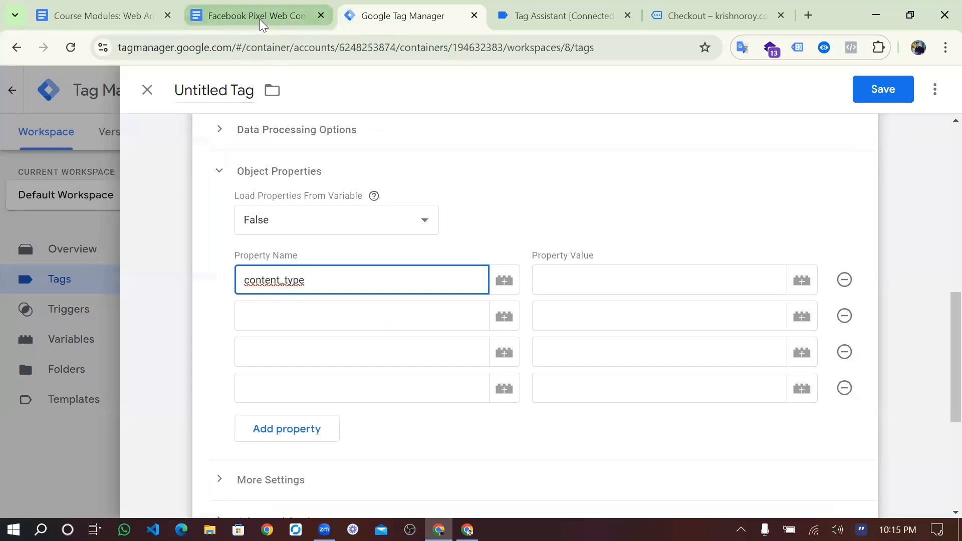
- Name the second and third properties content_name and content_ids, following the notes
click(259, 19)
drag(389, 360, 299, 364)
key(ctrl+c)
click(446, 12)
click(315, 323)
key(ctrl+v)
click(261, 6)
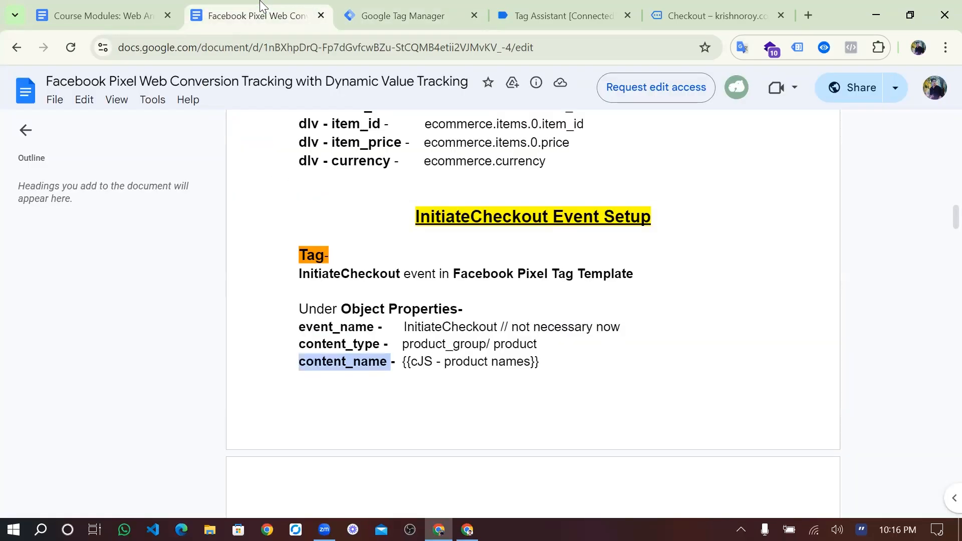
scroll(380, 360, down, 3)
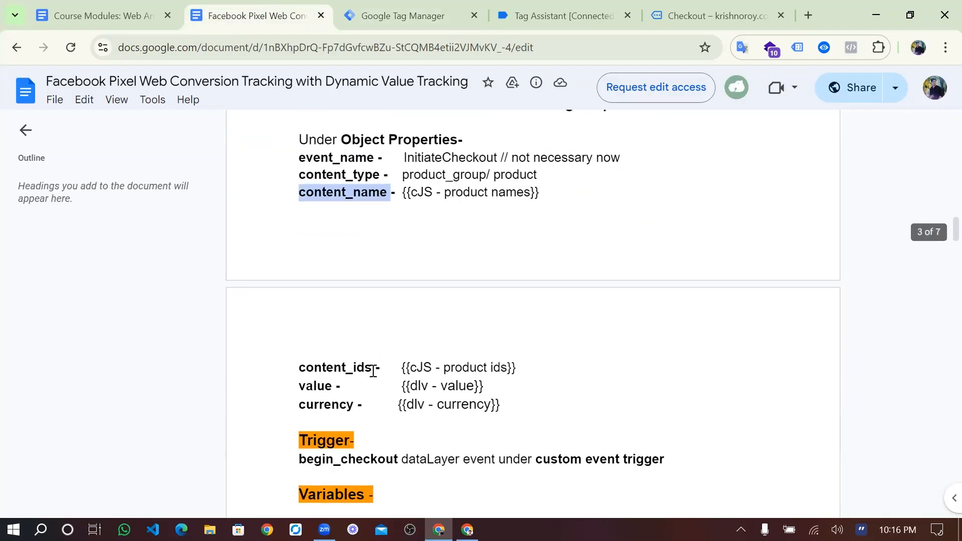
drag(374, 370, 302, 370)
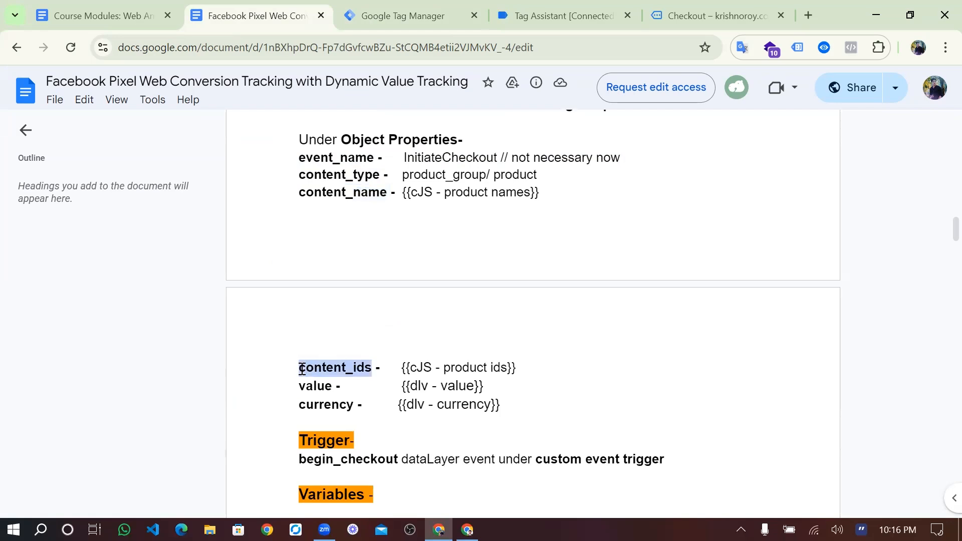
click(363, 17)
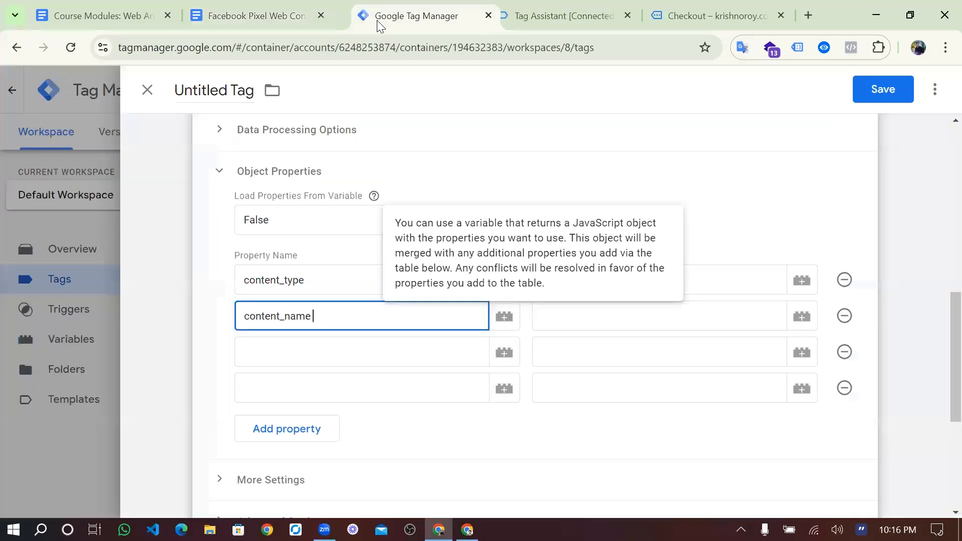
click(295, 349)
text(content_ids)
- Name the fourth property value and add a fifth property named currency
click(279, 6)
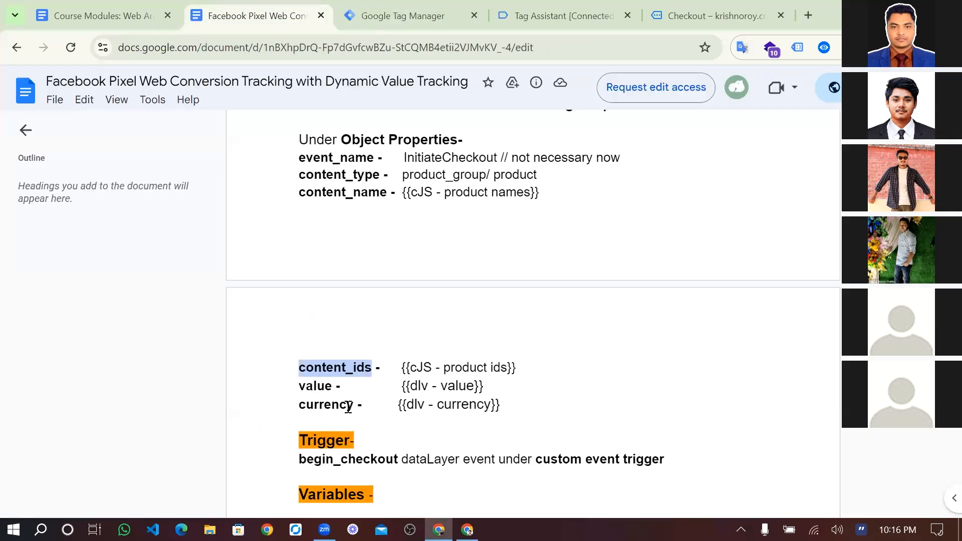
double_click(324, 386)
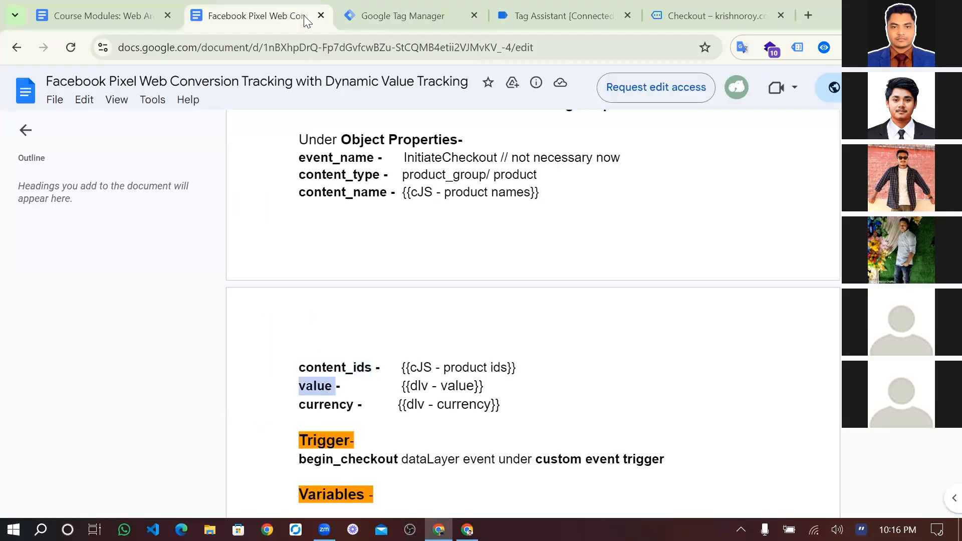
click(396, 2)
click(305, 395)
key(ctrl+v)
click(254, 12)
double_click(341, 406)
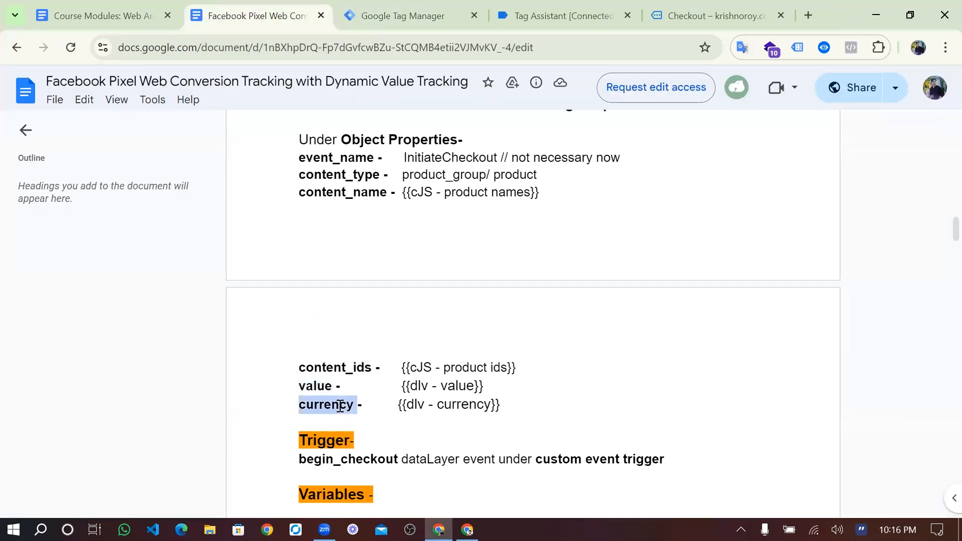
click(414, 3)
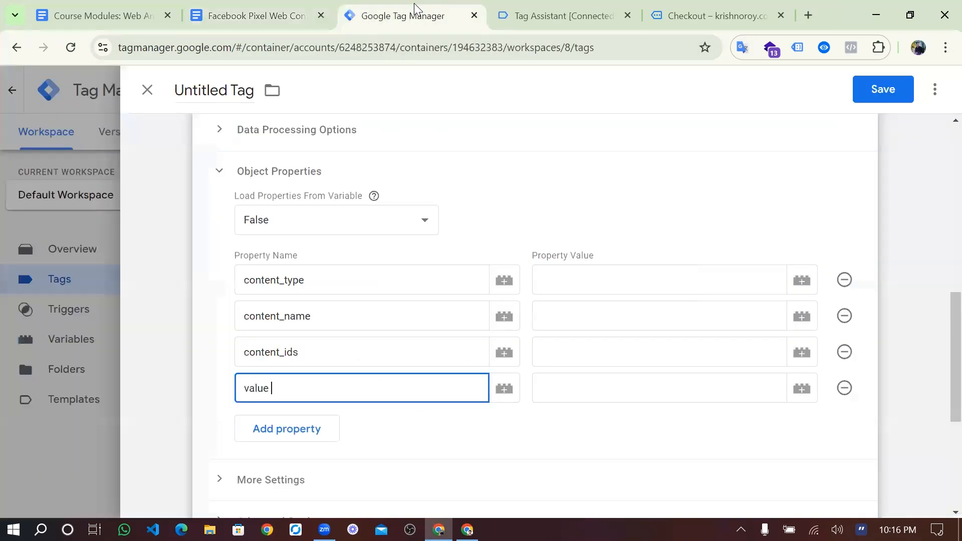
click(285, 429)
click(287, 423)
key(ctrl+v)
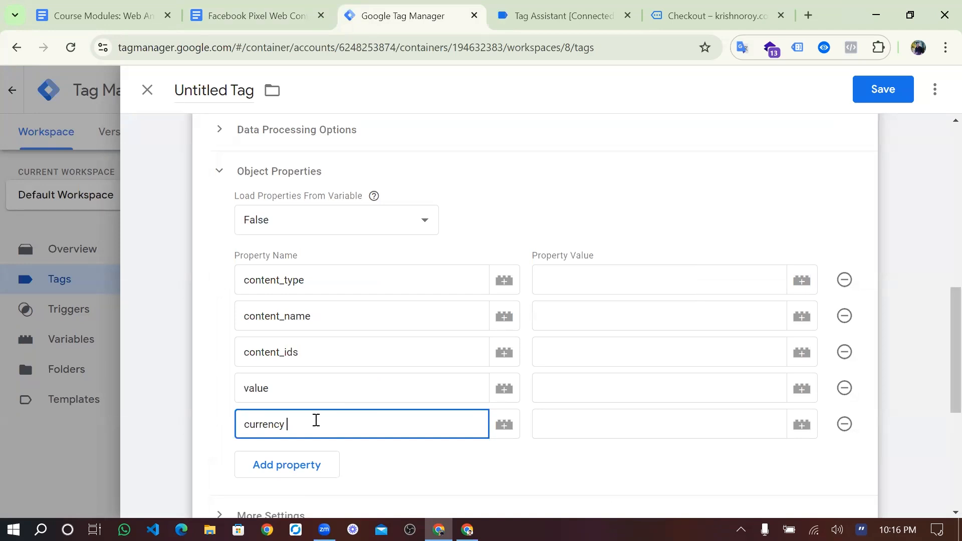
click(556, 284)
click(280, 12)
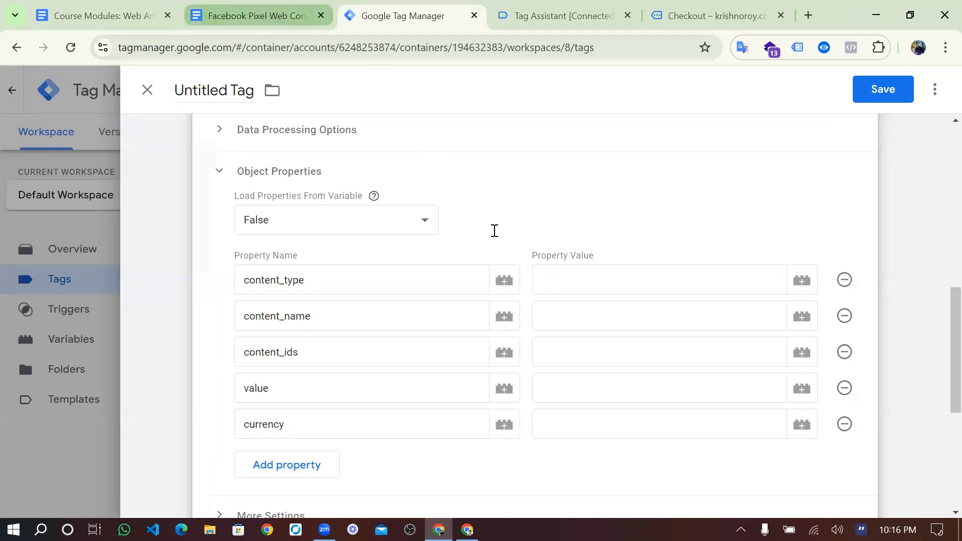
- Set the content_type property value to product_group, copied from the notes
scroll(495, 289, up, 1)
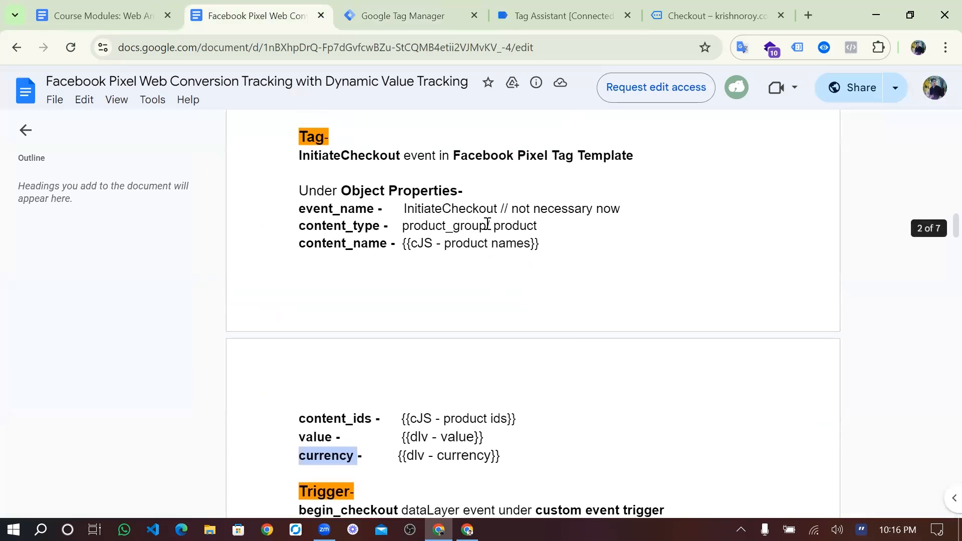
scroll(486, 224, up, 1)
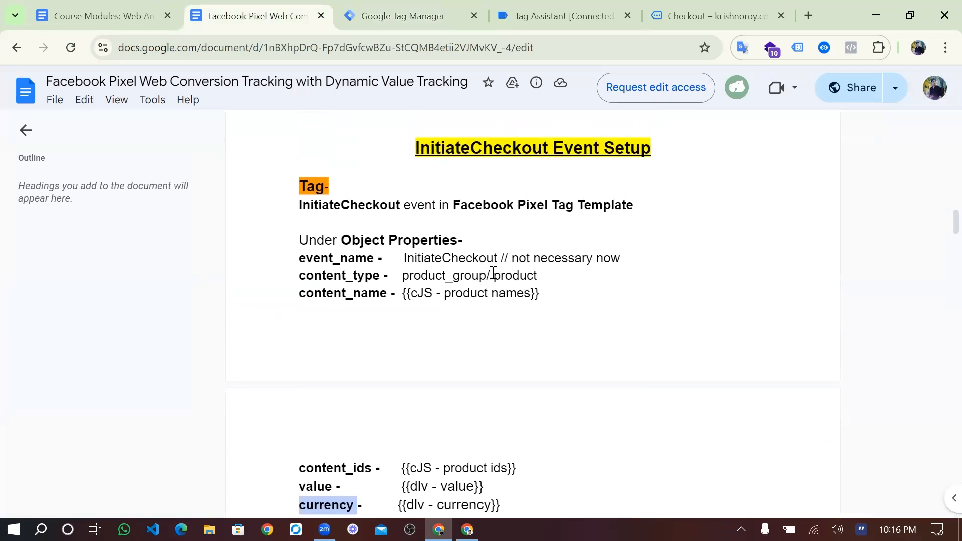
drag(486, 273, 405, 277)
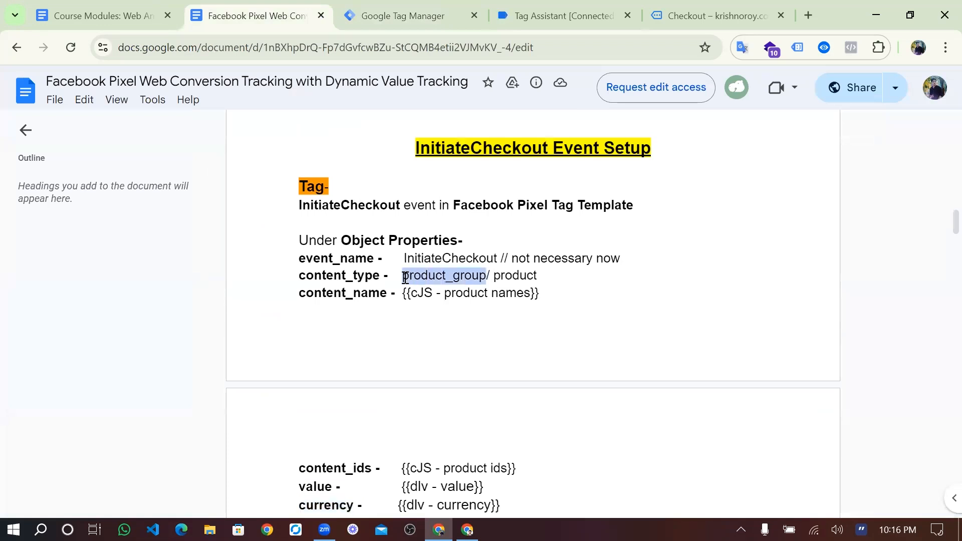
click(406, 7)
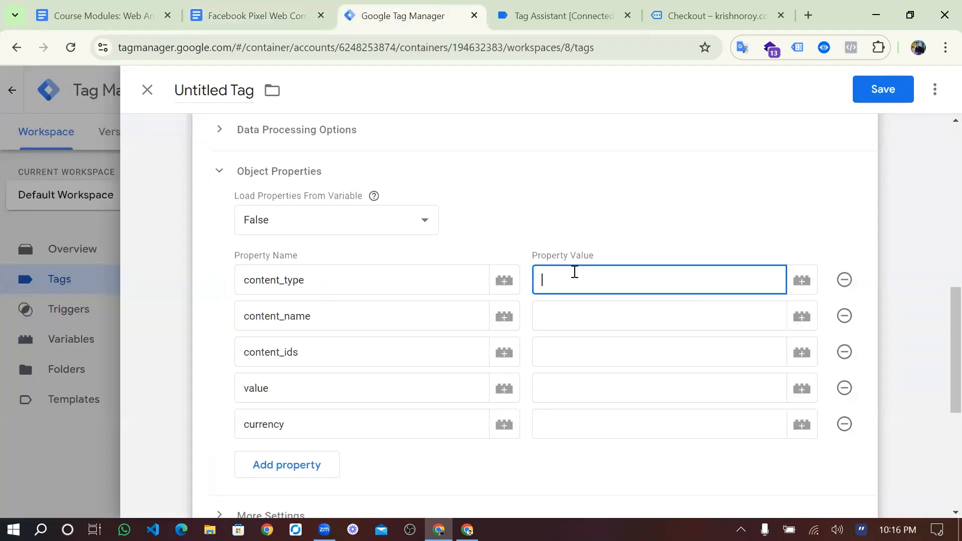
key(ctrl+v)
- Map content_name to {{dlv - item_name}} and content_ids to {{dlv - item_id}}
click(601, 316)
click(272, 13)
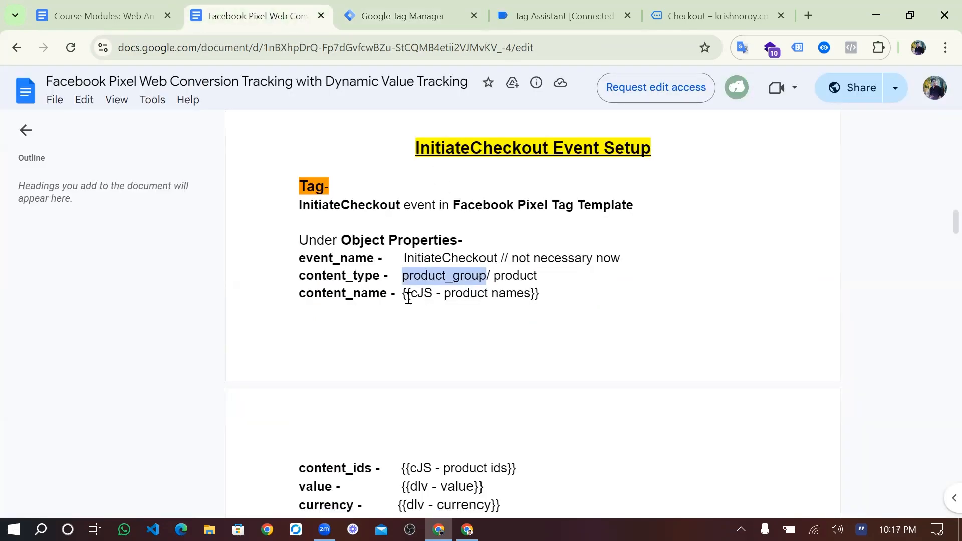
click(416, 14)
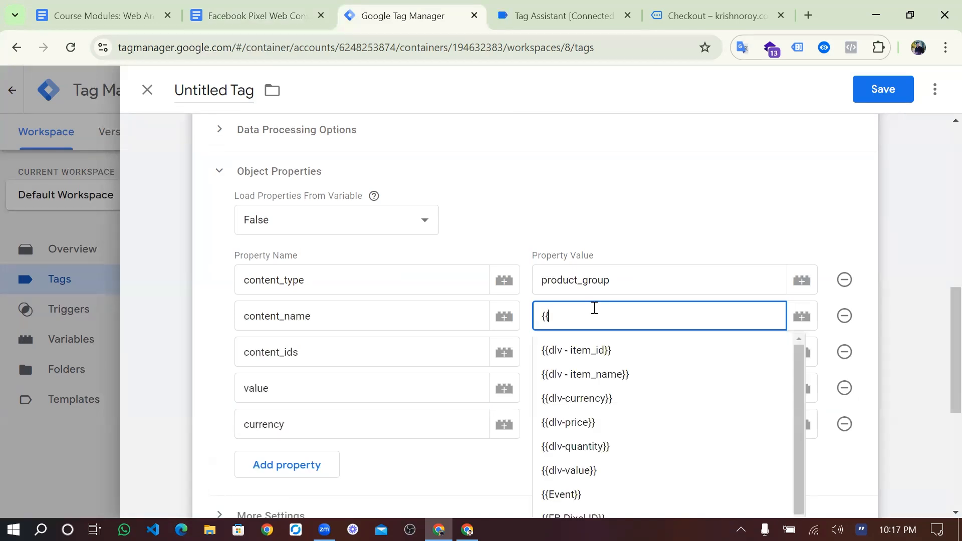
text(item)
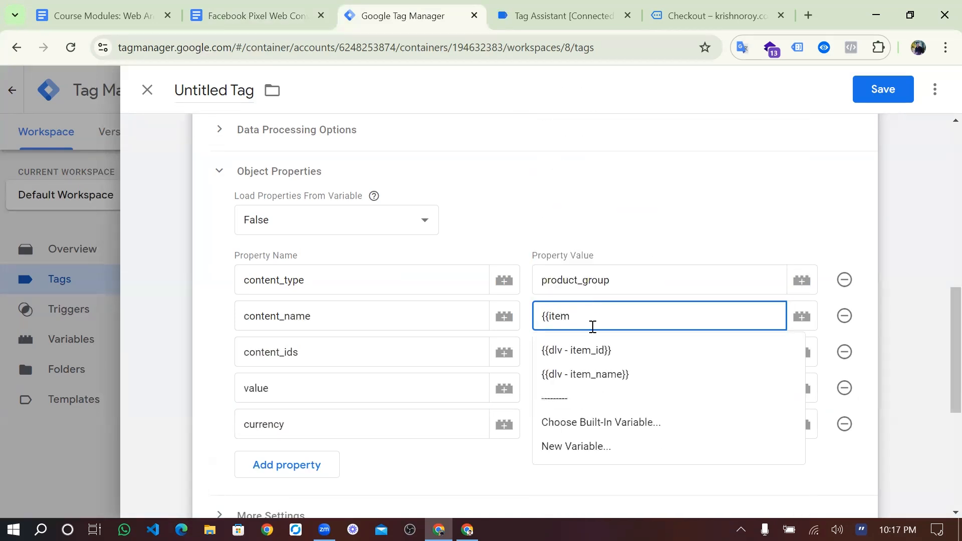
click(590, 374)
click(591, 353)
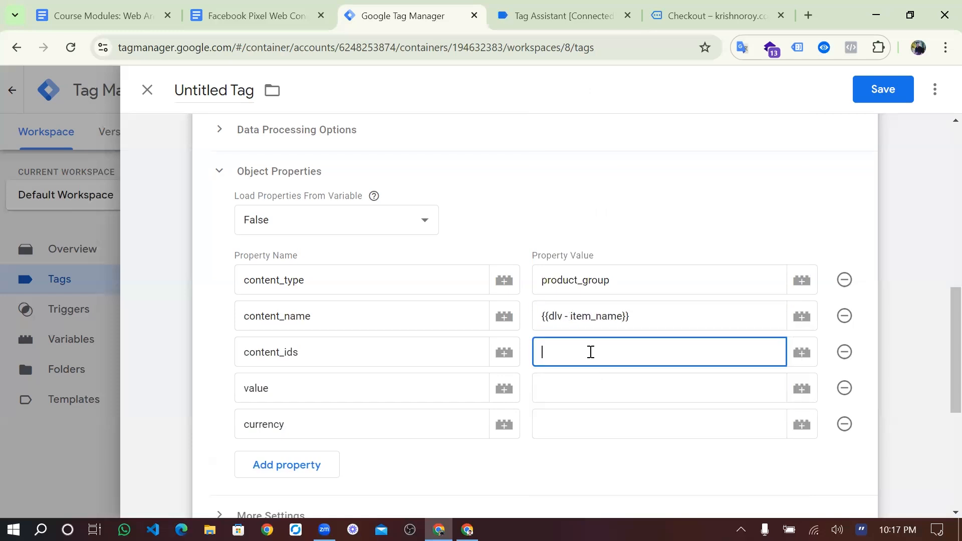
text(co)
text({{item)
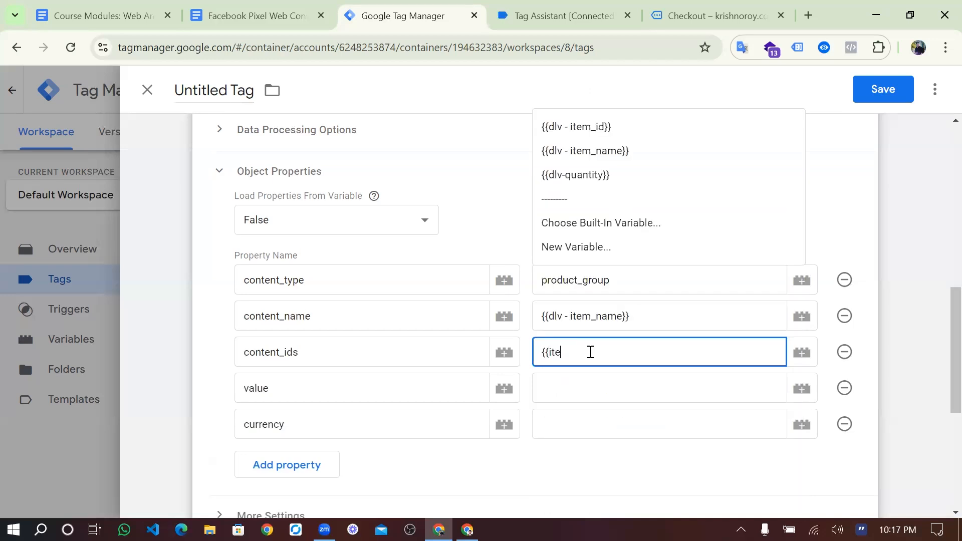
click(588, 386)
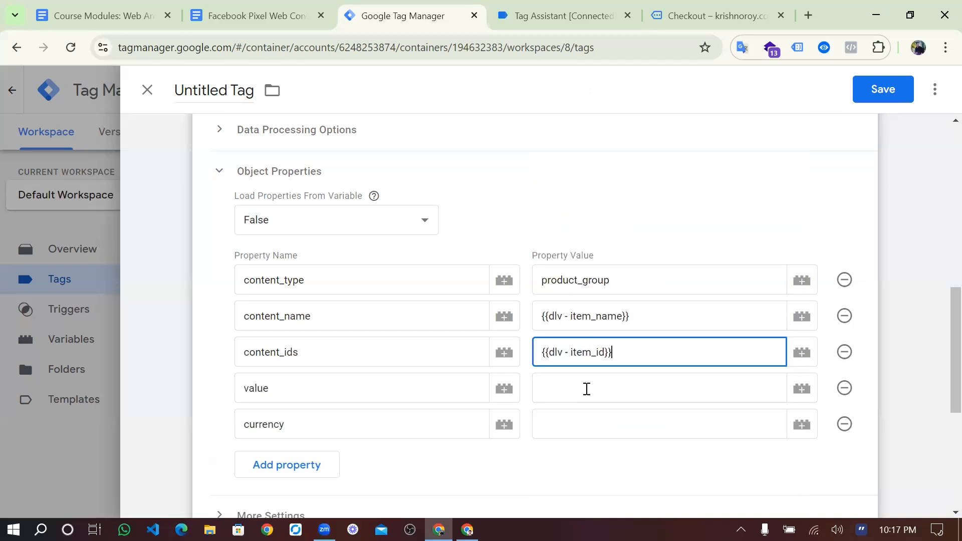
- Map value to {{dlv-value}} and currency to {{dlv-currency}}
click(587, 389)
text({{)
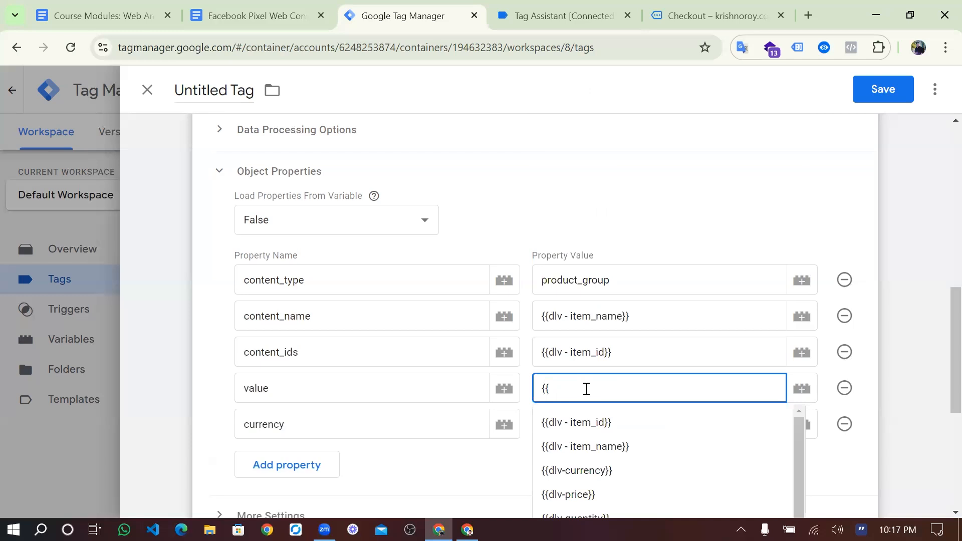
text(va)
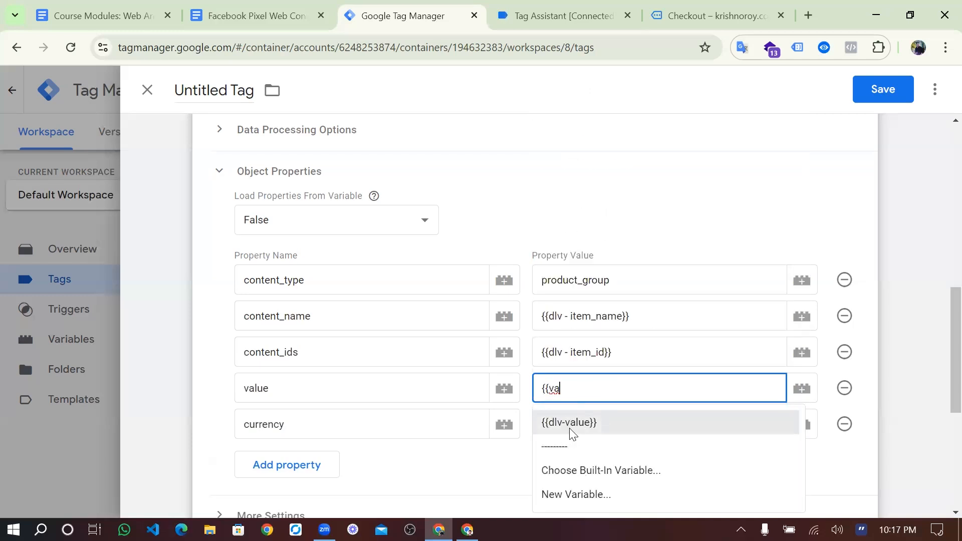
click(586, 423)
click(589, 422)
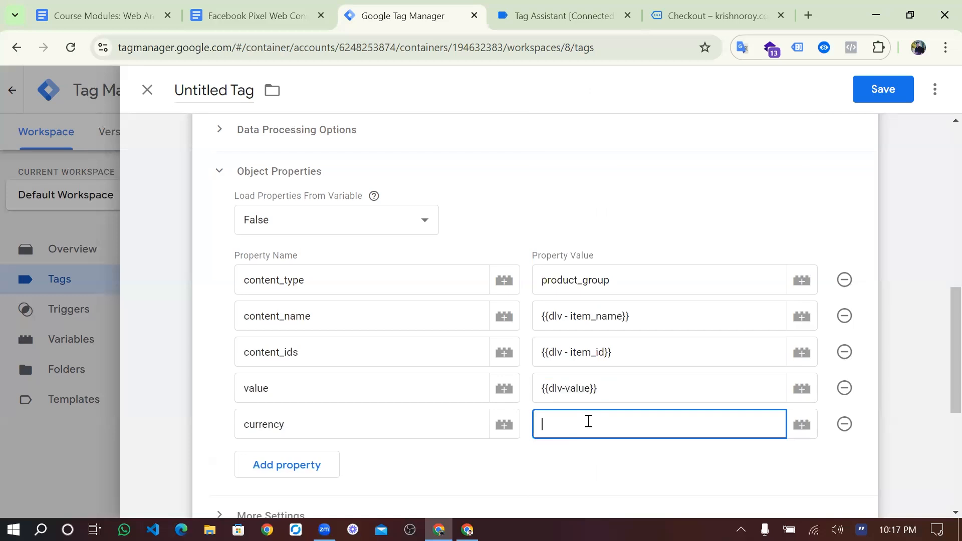
text({{)
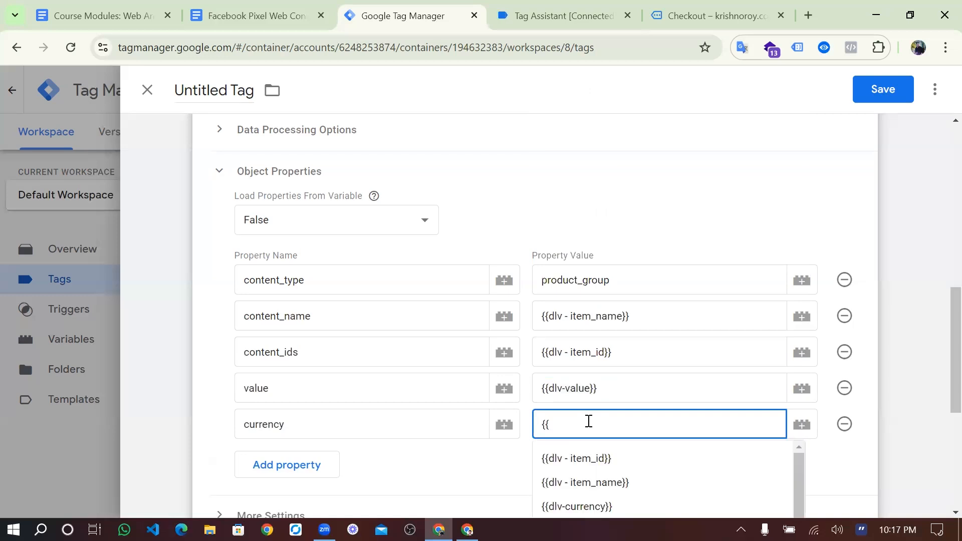
text(curr)
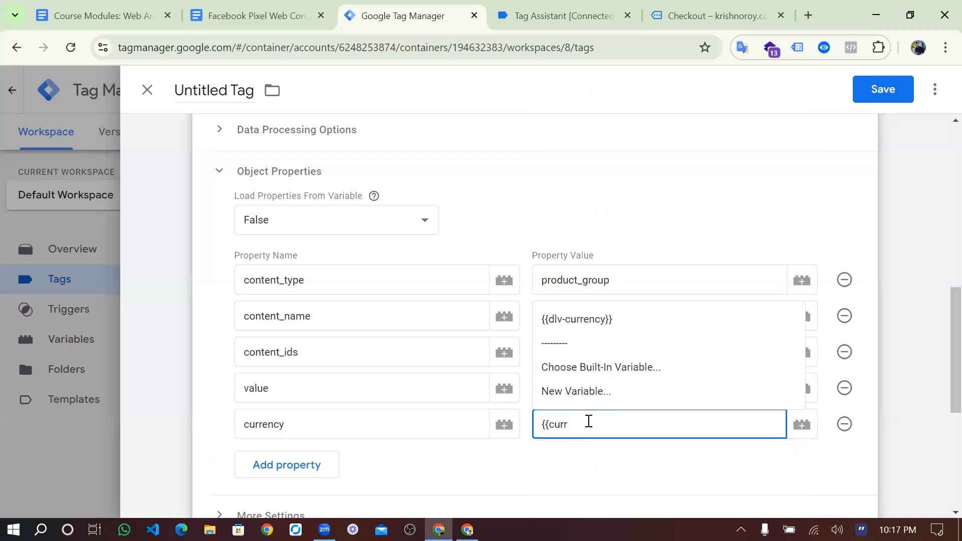
click(586, 319)
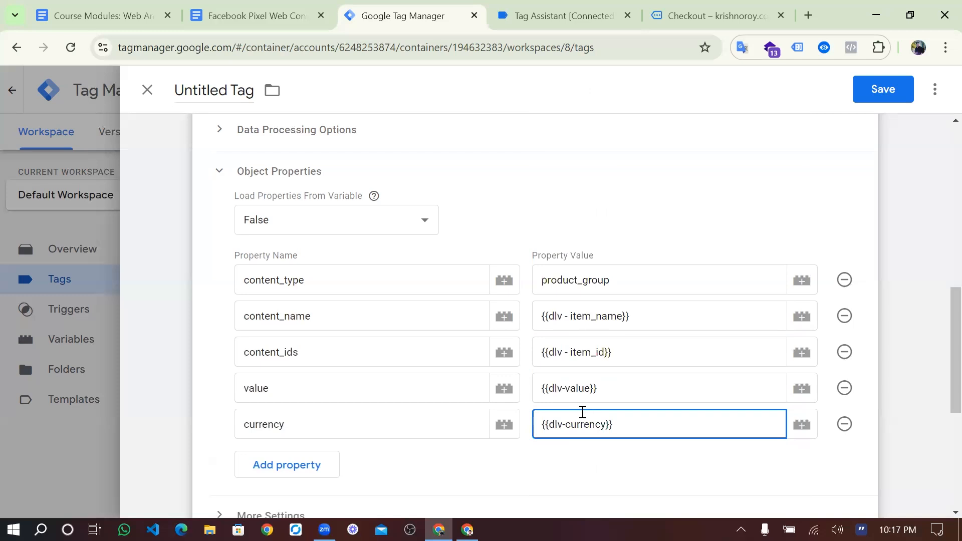
scroll(582, 412, down, 6)
click(522, 409)
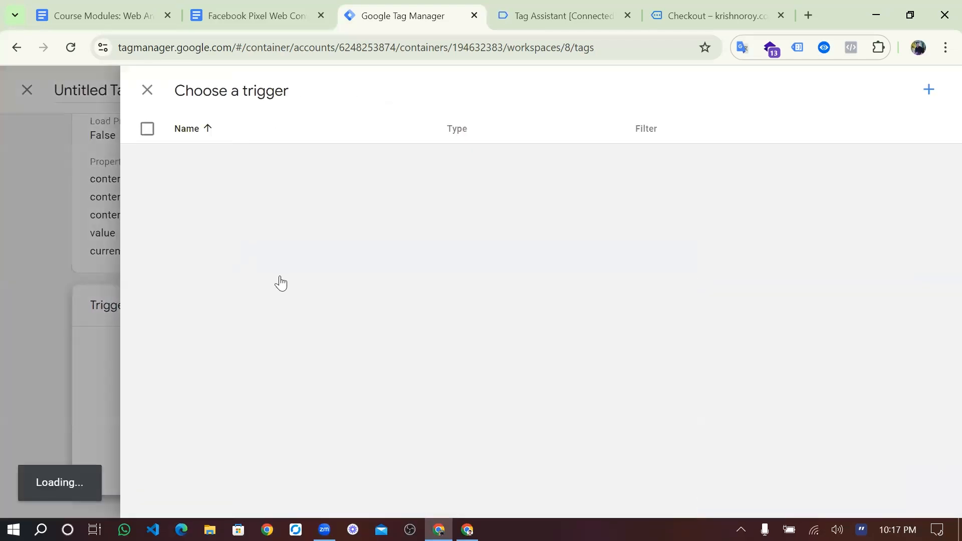
- Attach Trigger-BeginCheckout, rename the tag FB-InitiateCheckout, and save it
click(256, 279)
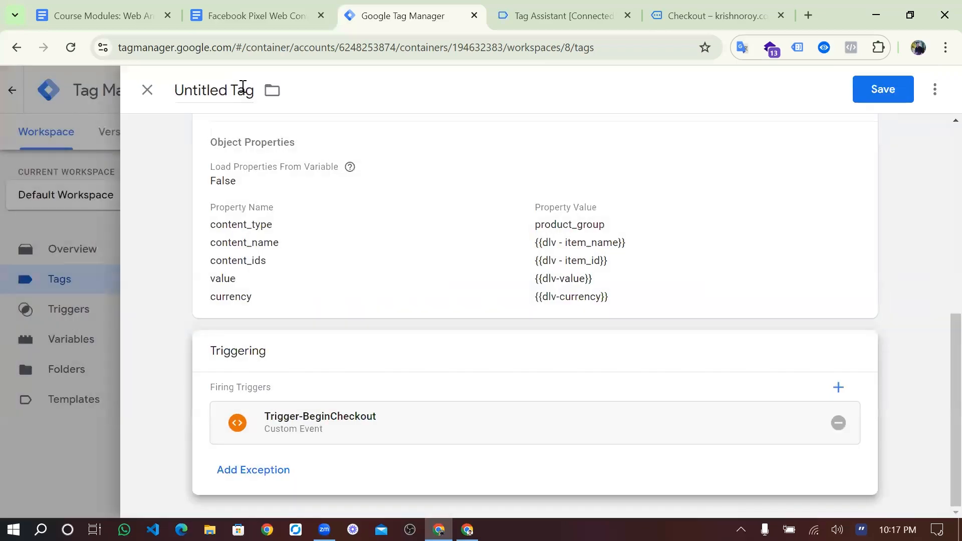
click(242, 89)
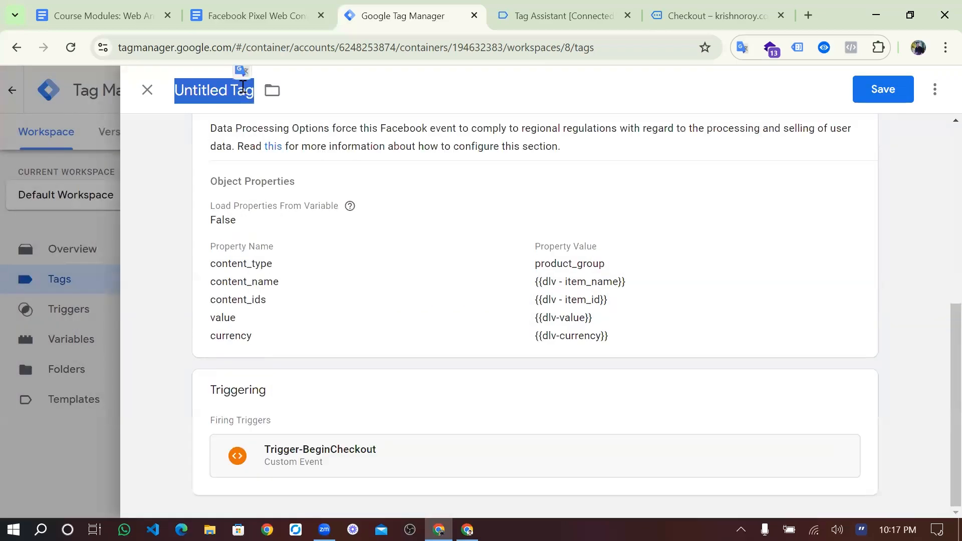
scroll(350, 271, up, 6)
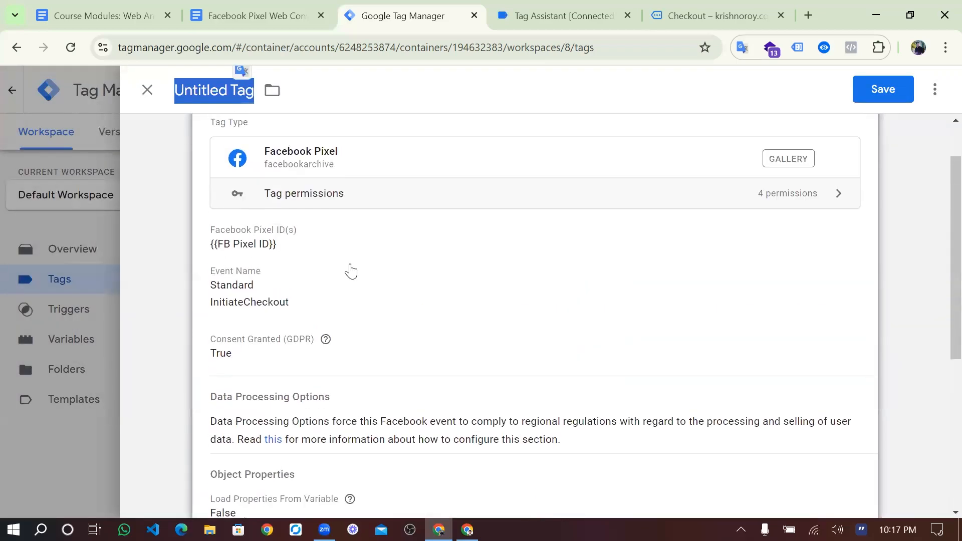
text(FB-Ini)
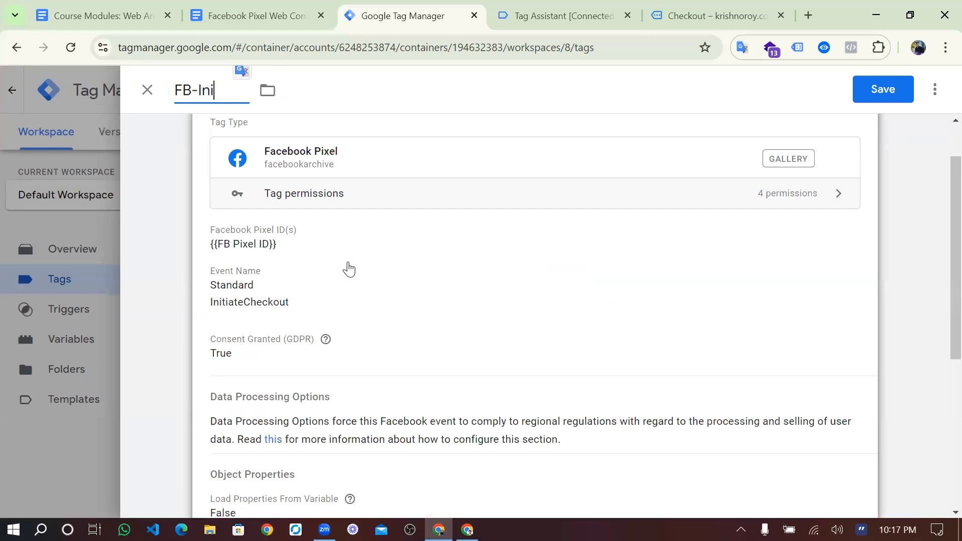
text(tiateC)
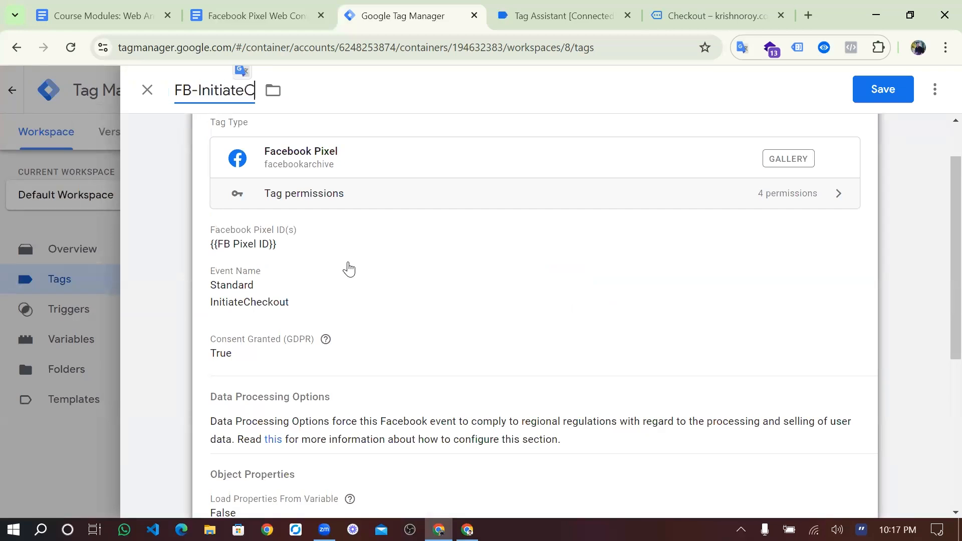
text(heckout)
scroll(447, 355, down, 2)
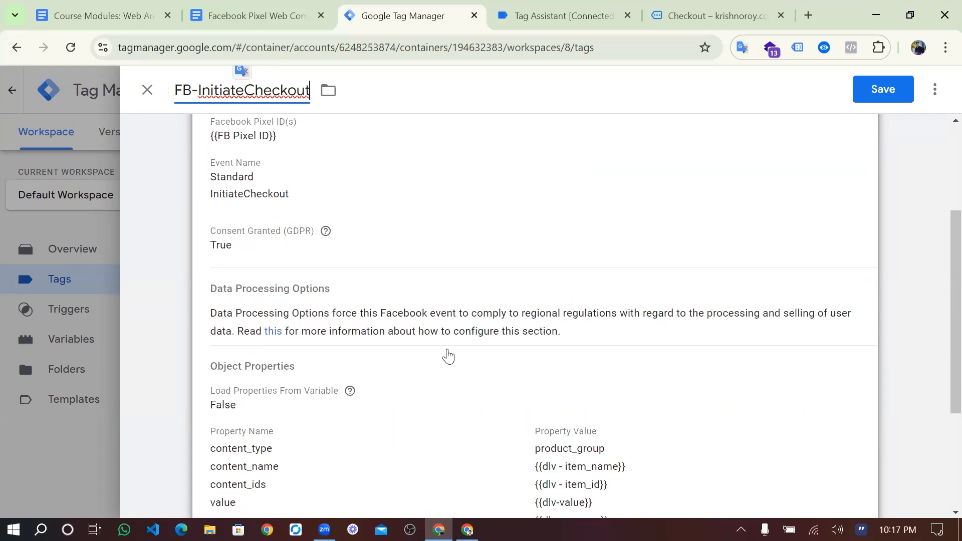
scroll(458, 338, up, 3)
click(882, 90)
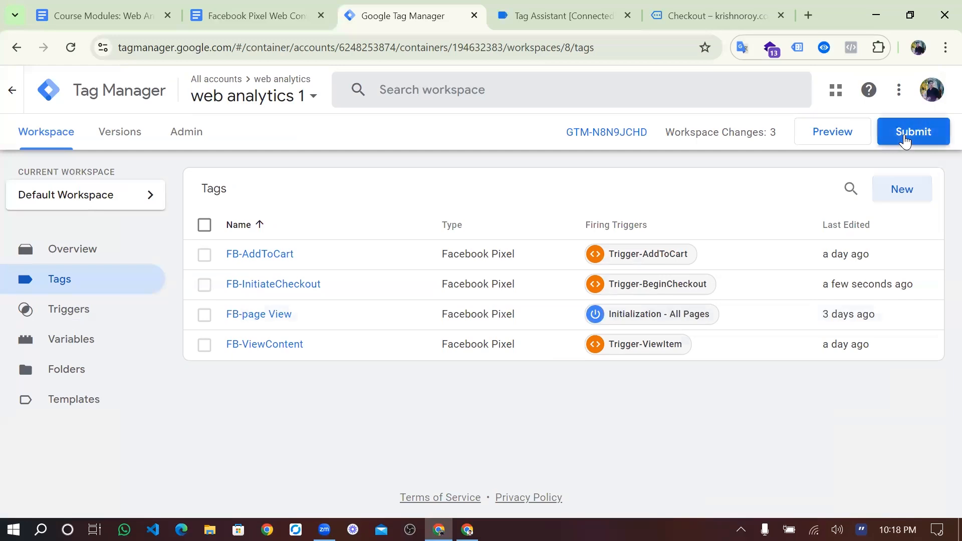
- Publish Version 8 named 'begincheckout event setup' and return to the workspace overview
click(905, 142)
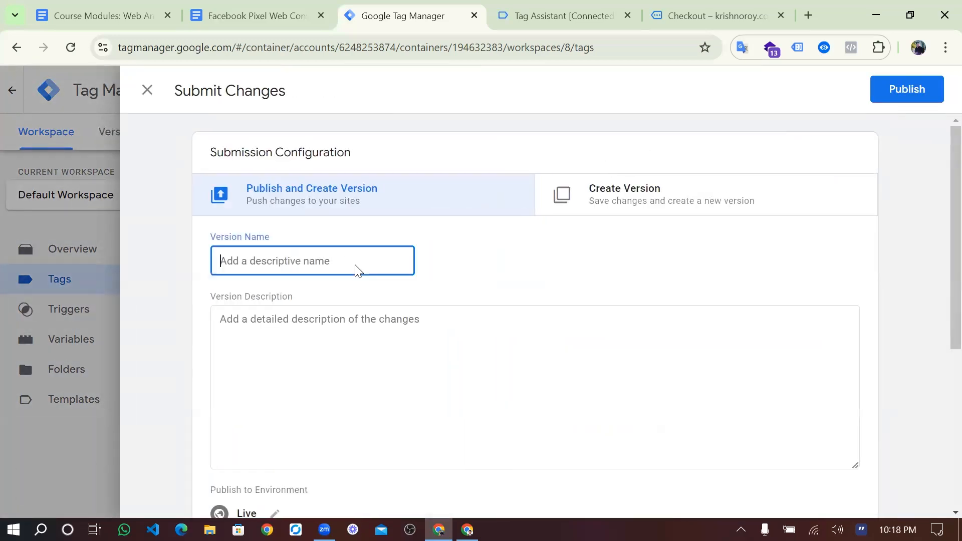
text(begincheckout)
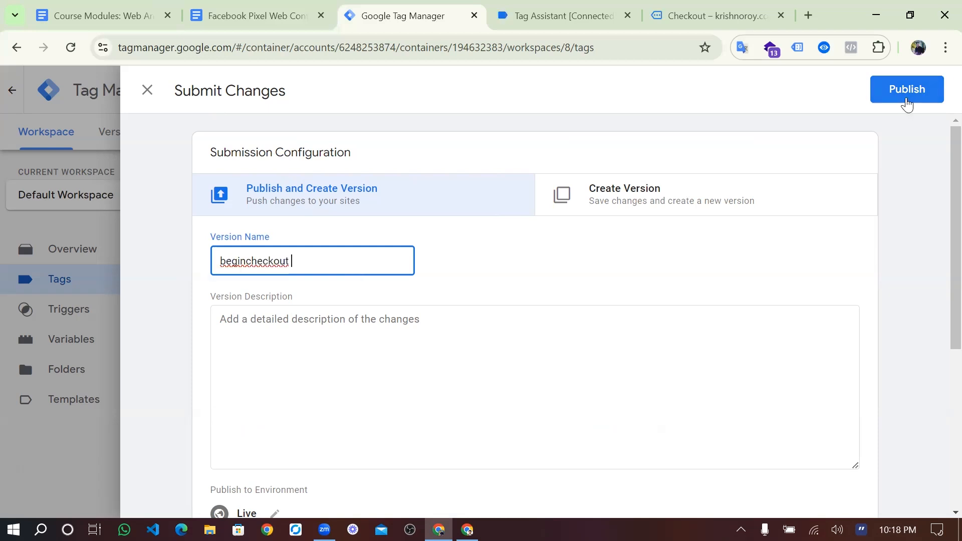
text( event setup)
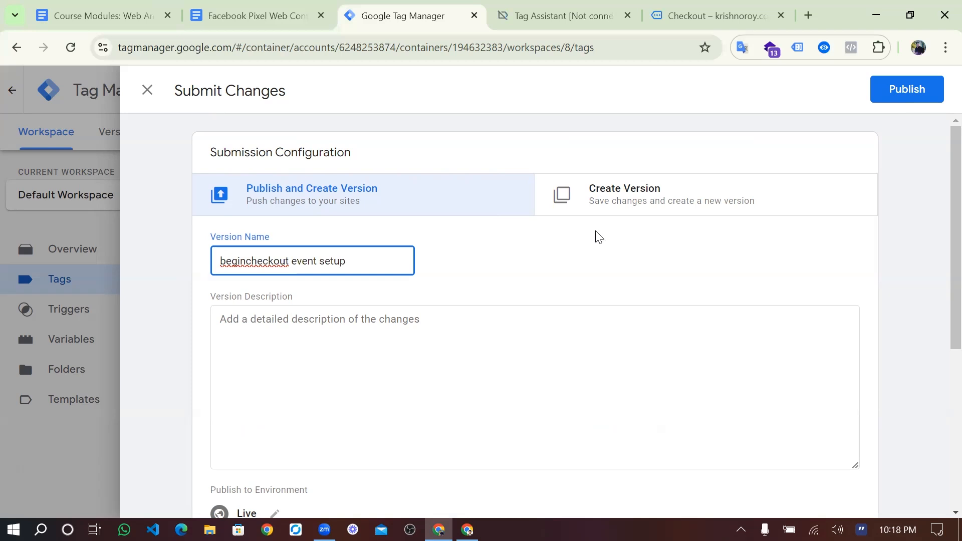
click(883, 91)
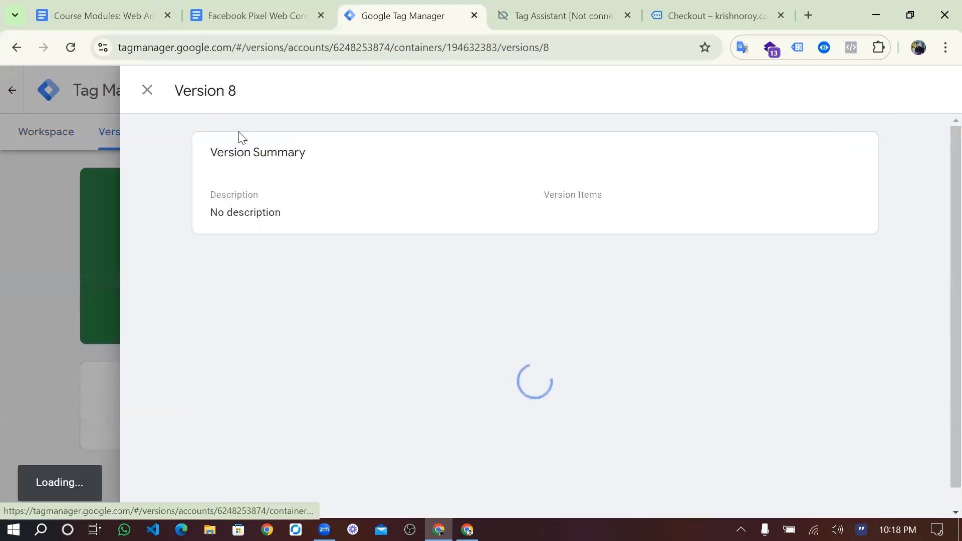
click(146, 91)
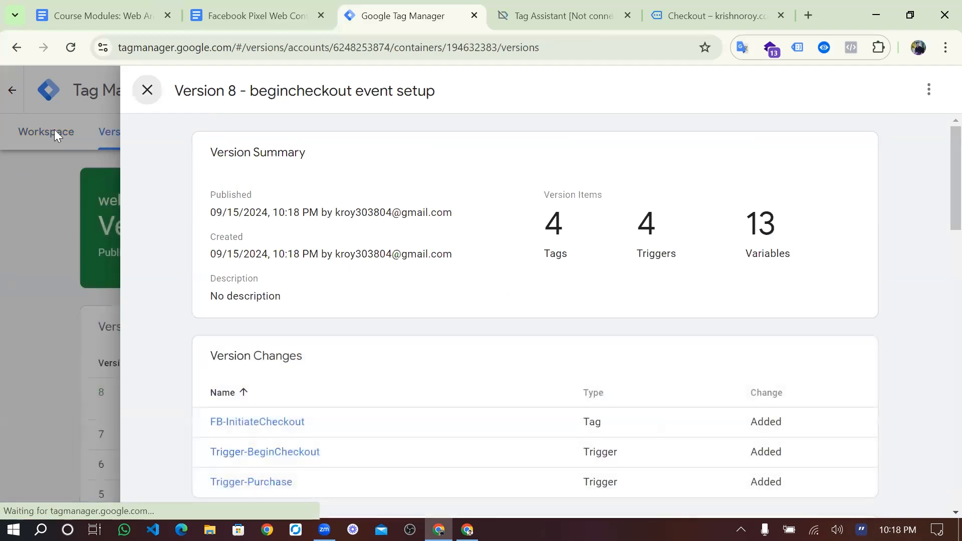
click(42, 144)
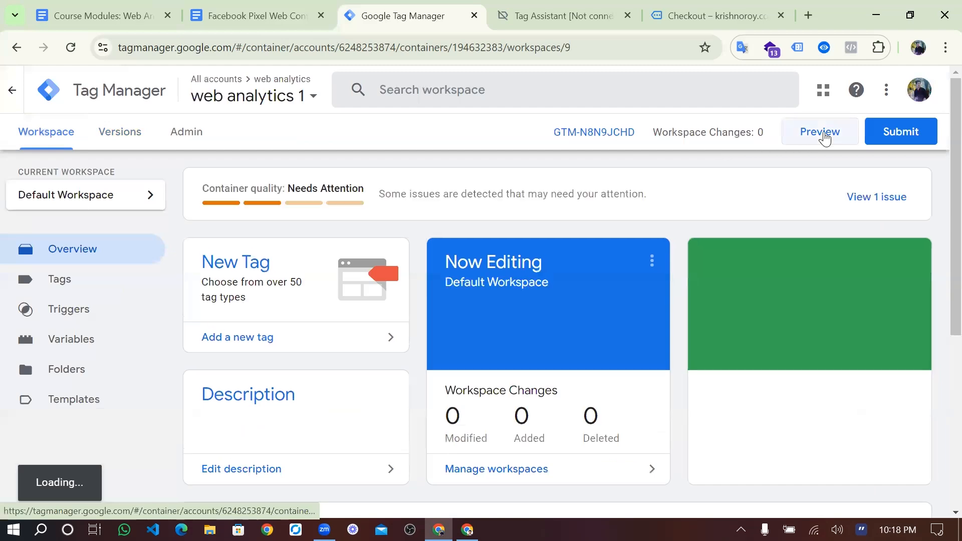
- Launch preview on the store and add 3 Hand Sanitizers to the cart
click(824, 133)
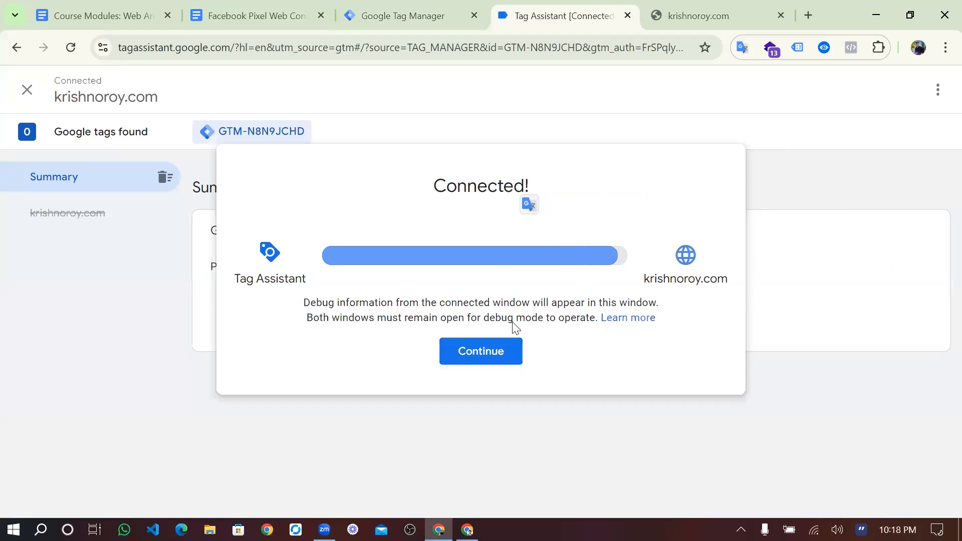
click(502, 346)
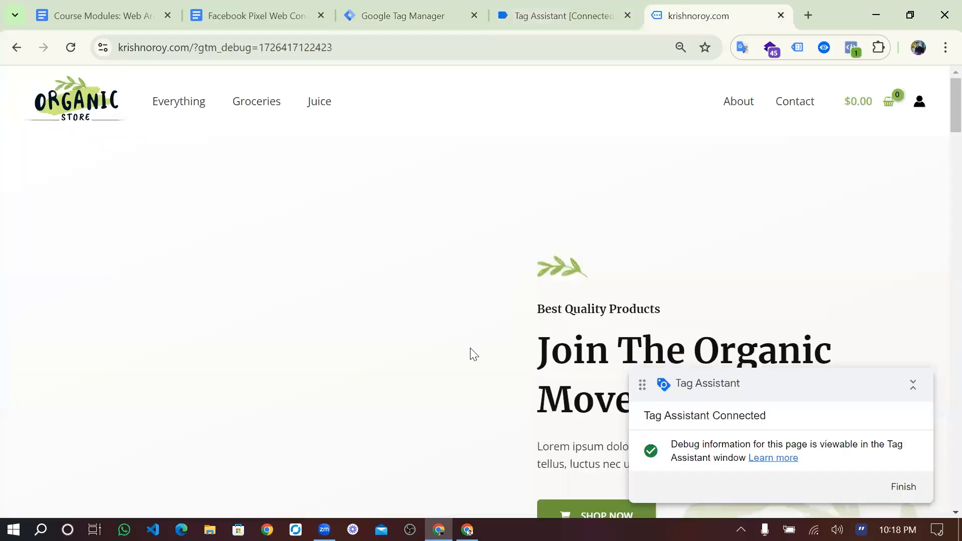
scroll(471, 354, down, 15)
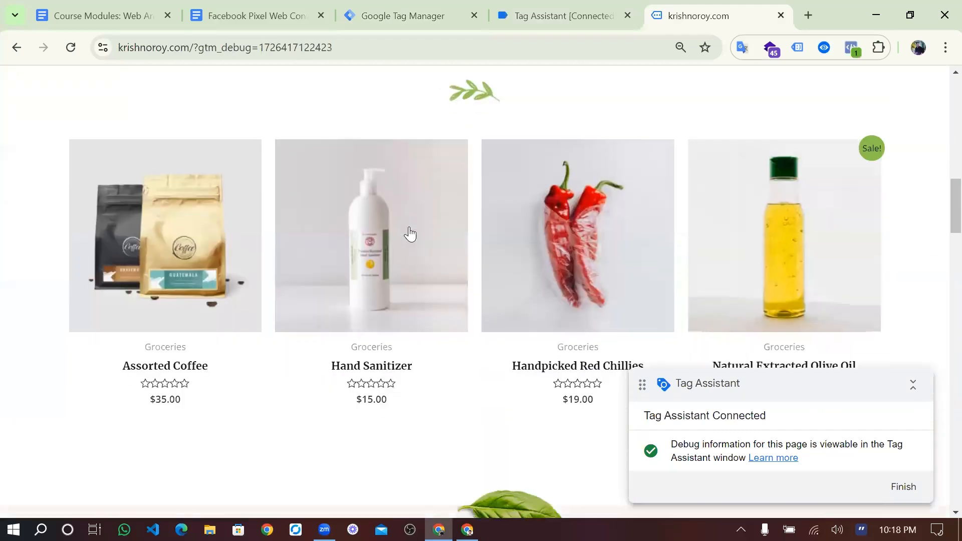
click(410, 234)
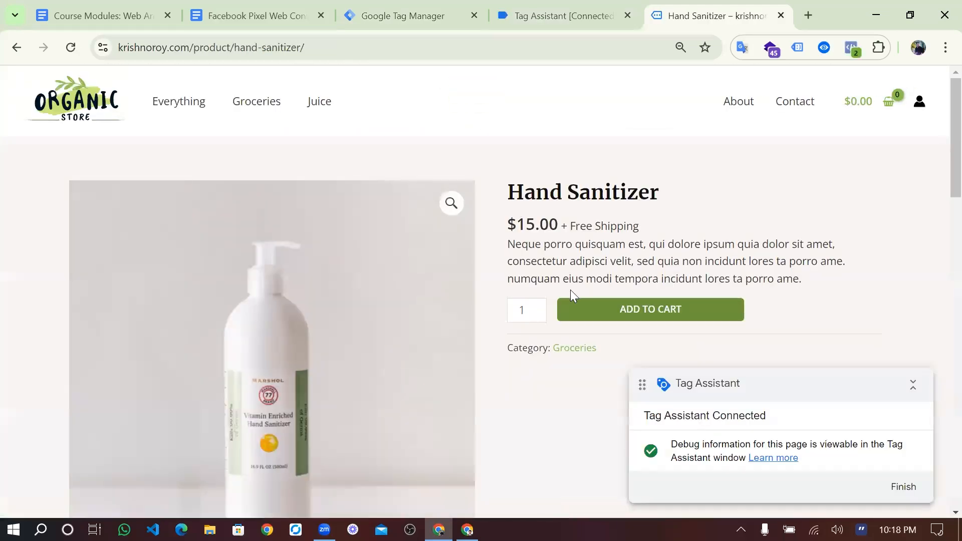
scroll(543, 260, down, 1)
click(537, 252)
click(536, 252)
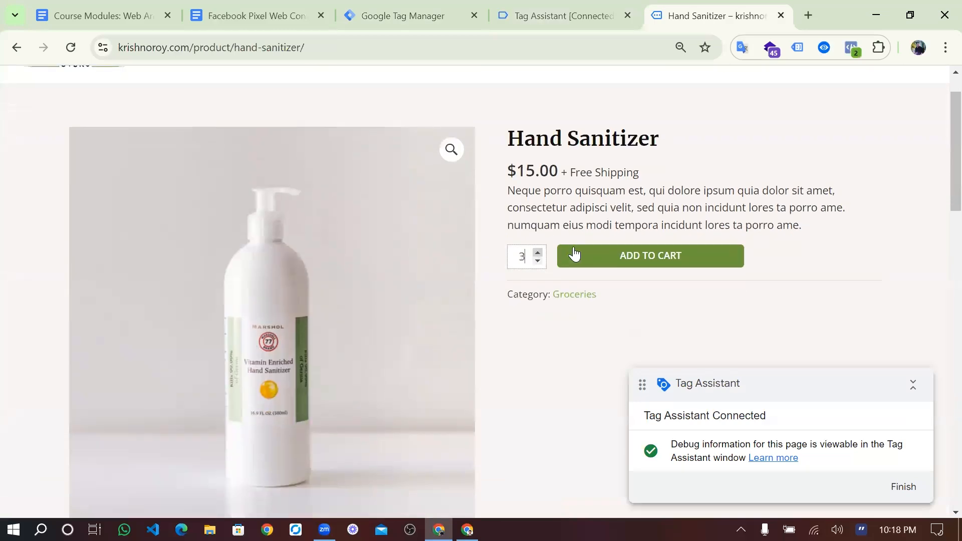
click(612, 255)
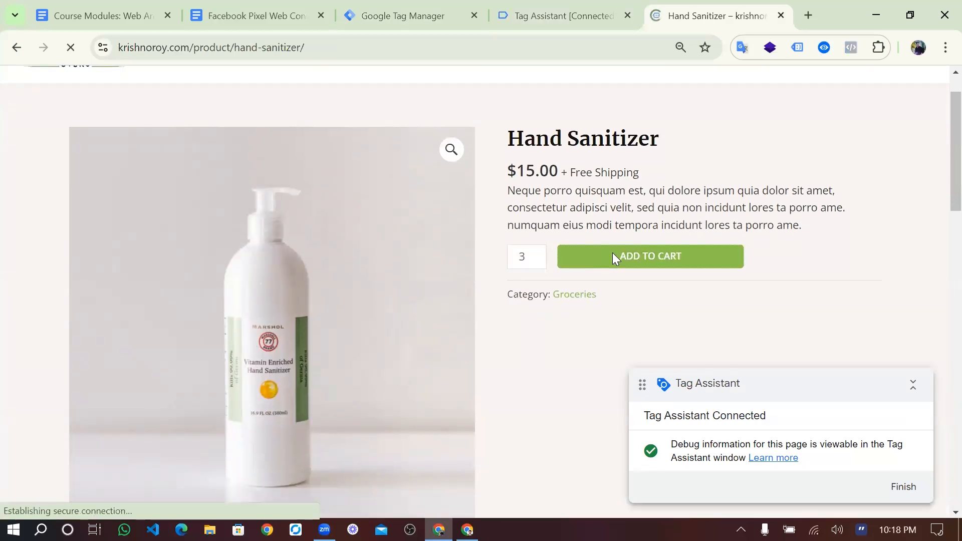
- Add 4 Pulses From Organic Farm and 2 Wheat From Organic Farms to the cart
scroll(539, 370, down, 5)
scroll(541, 371, down, 15)
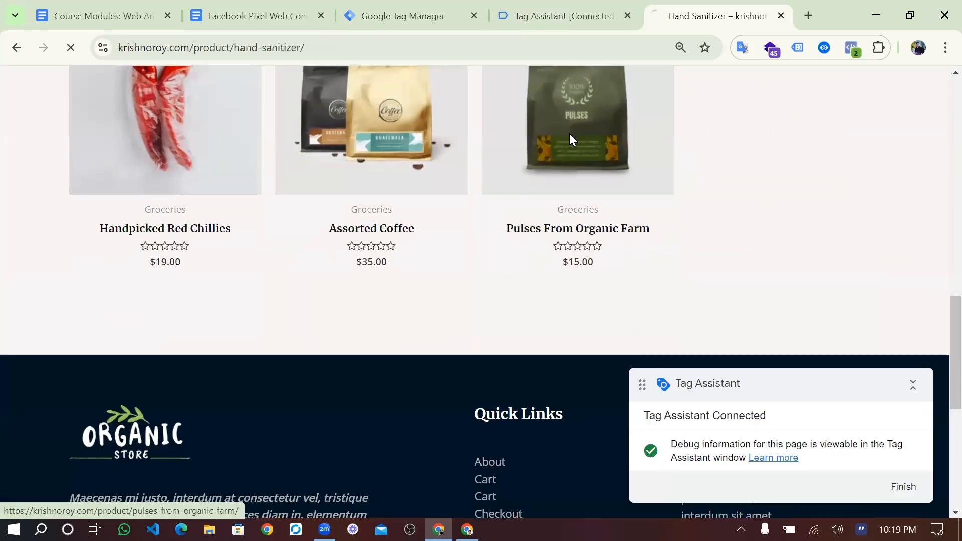
click(570, 133)
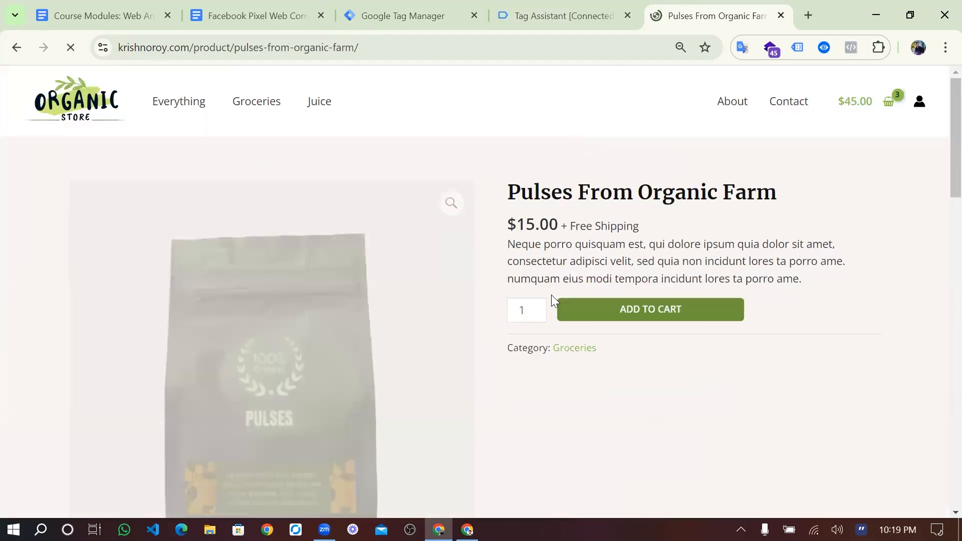
click(538, 306)
click(538, 306)
click(538, 306)
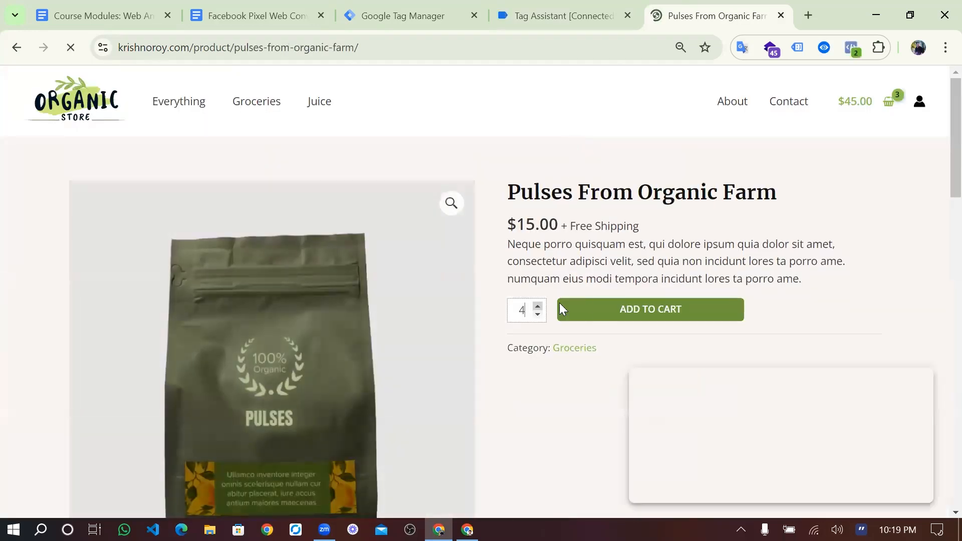
click(603, 304)
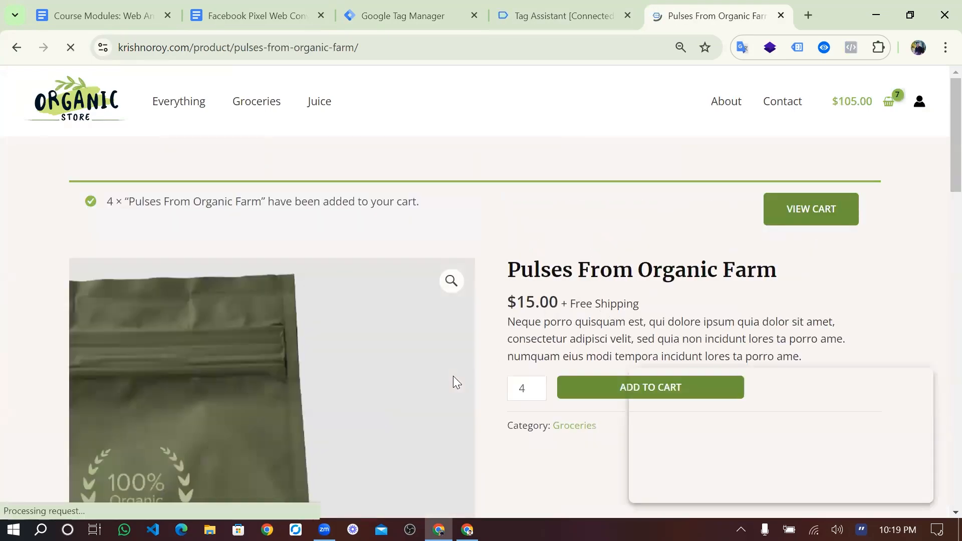
scroll(453, 381, down, 9)
scroll(453, 378, down, 4)
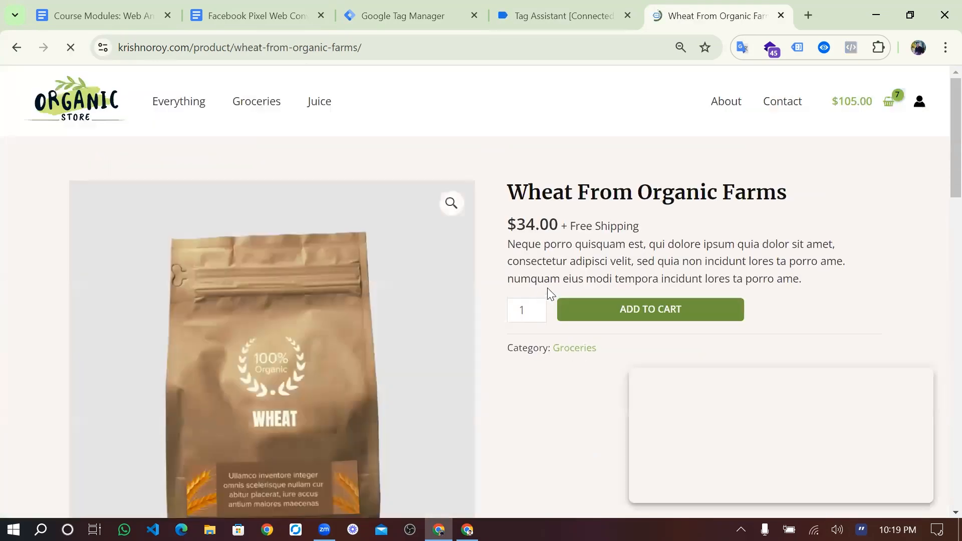
click(537, 306)
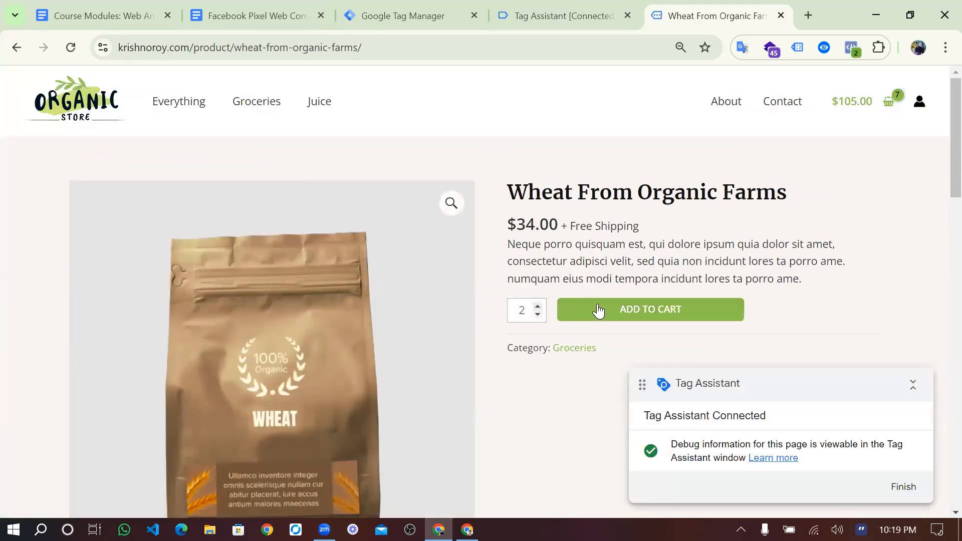
click(597, 311)
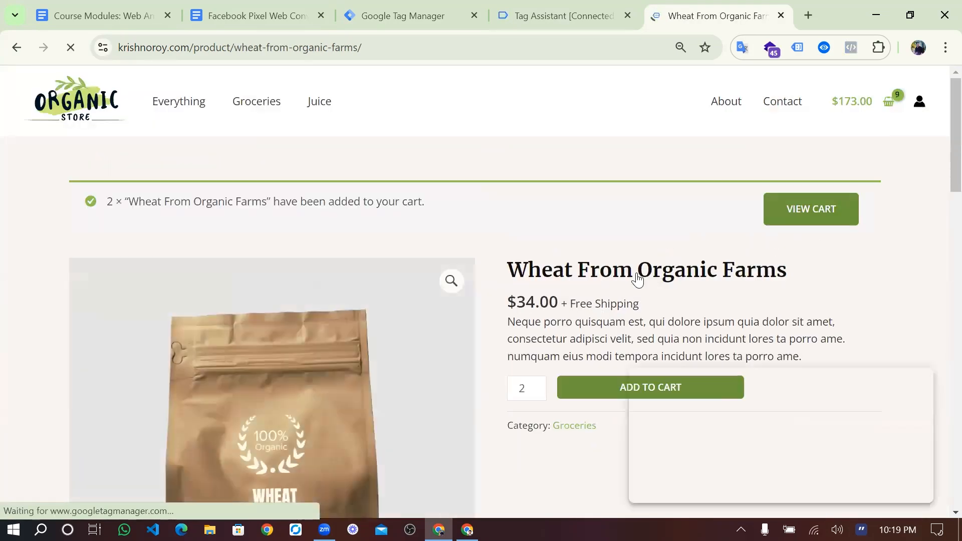
- Go from the cart to checkout and verify InitiateCheckout and PageView in Meta Pixel Helper
click(795, 223)
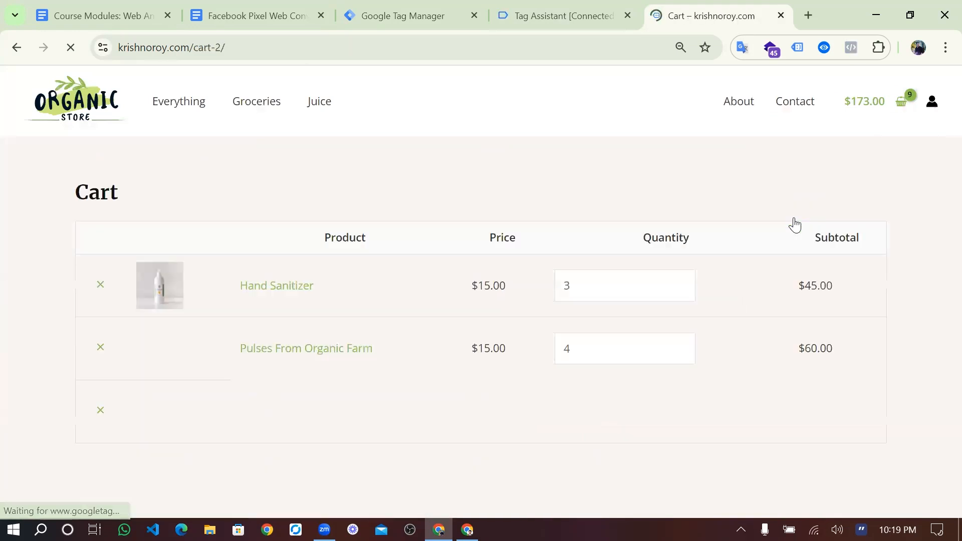
scroll(590, 352, down, 4)
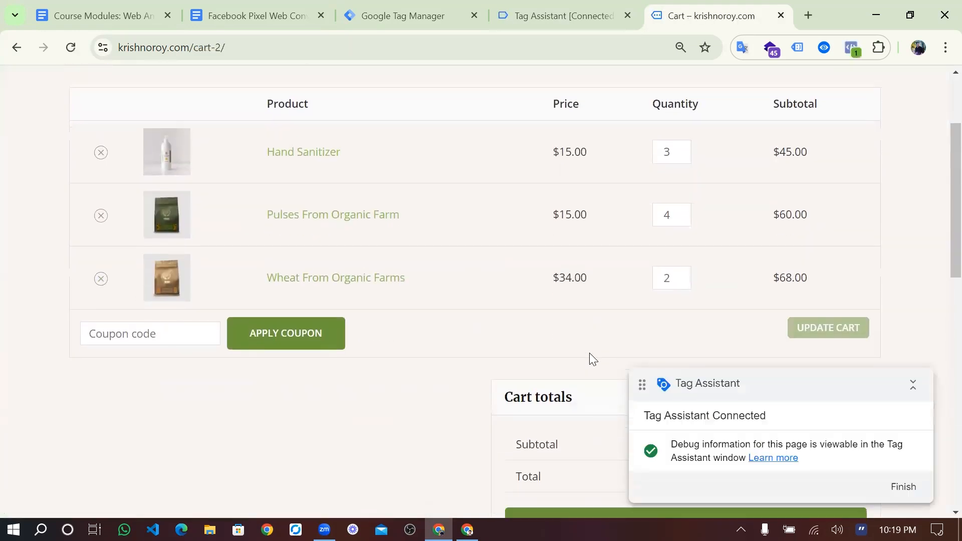
click(546, 465)
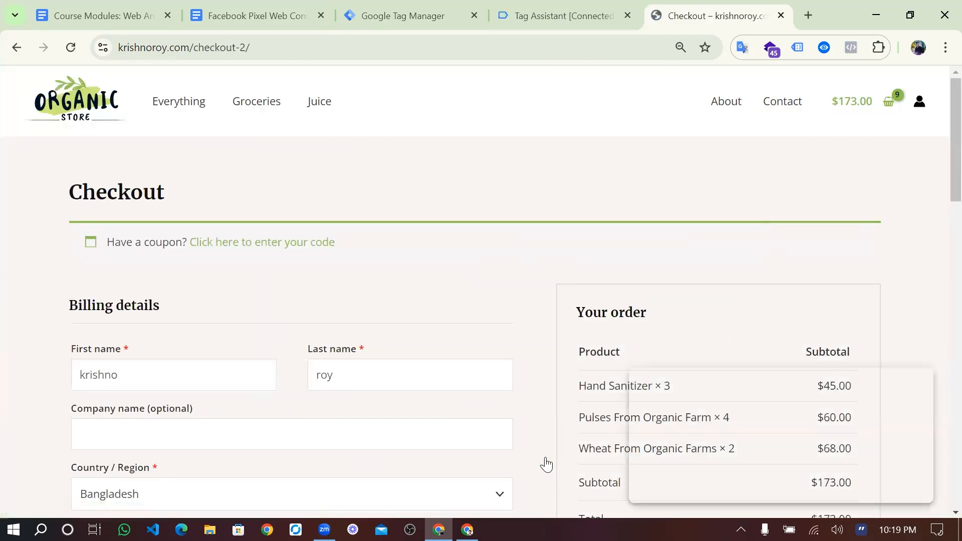
click(555, 13)
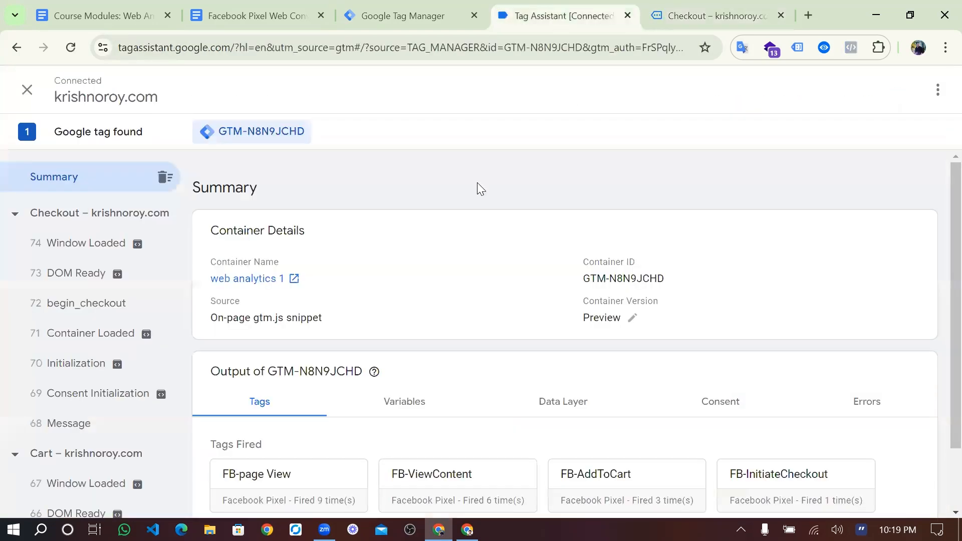
click(675, 7)
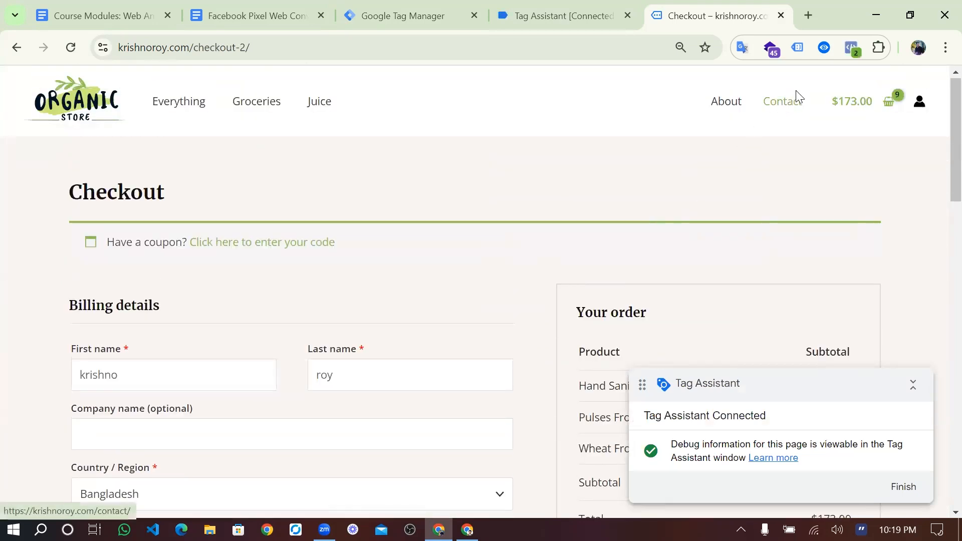
click(851, 48)
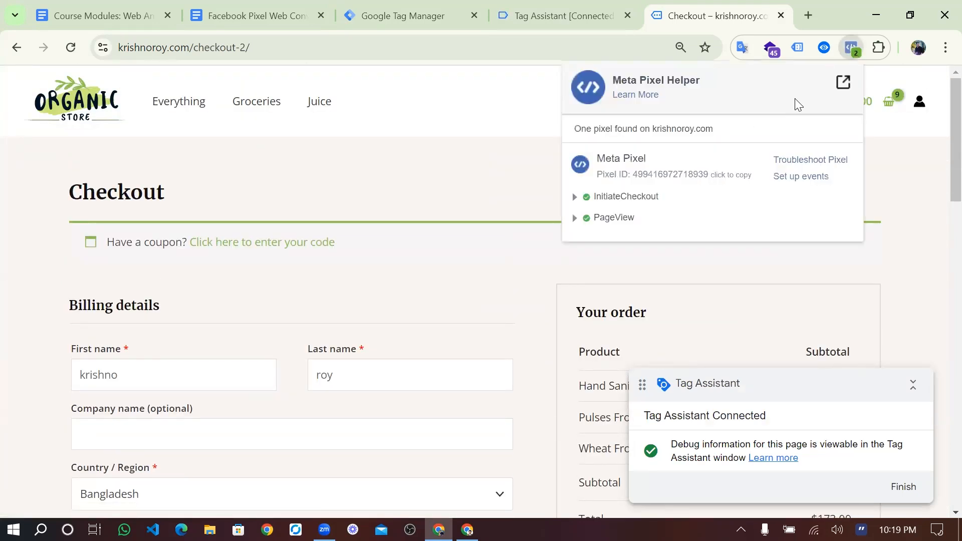
click(574, 219)
click(575, 219)
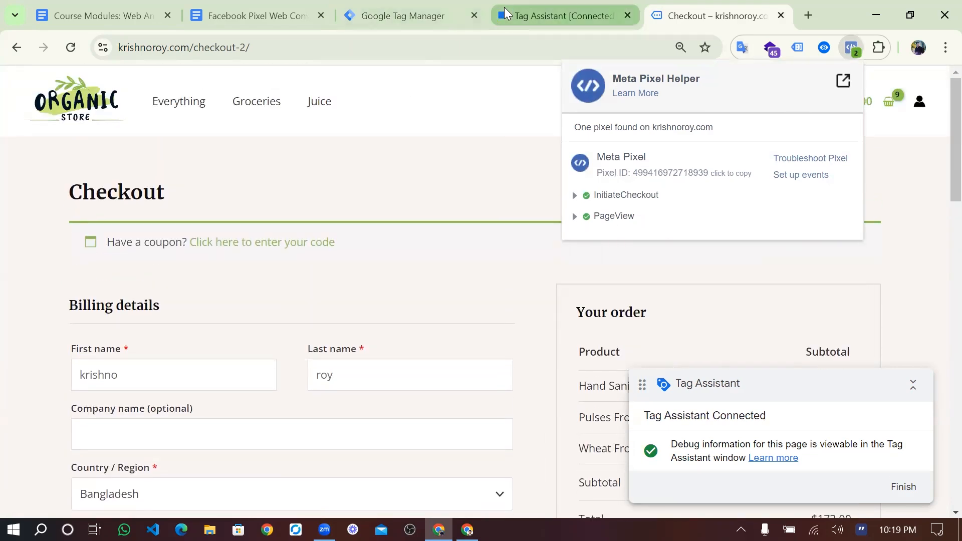
- Open FB-InitiateCheckout's begin_checkout values in Tag Assistant and highlight the value 173
click(504, 8)
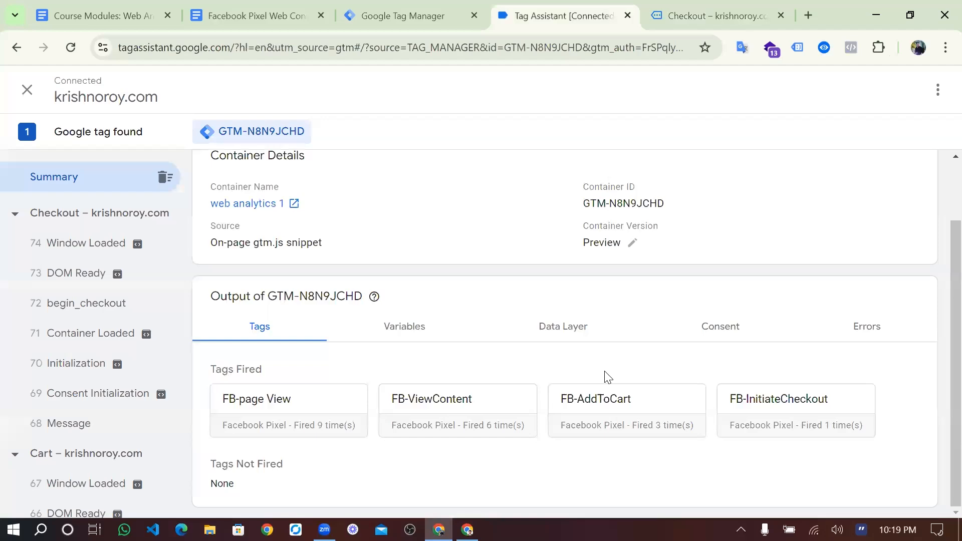
click(790, 417)
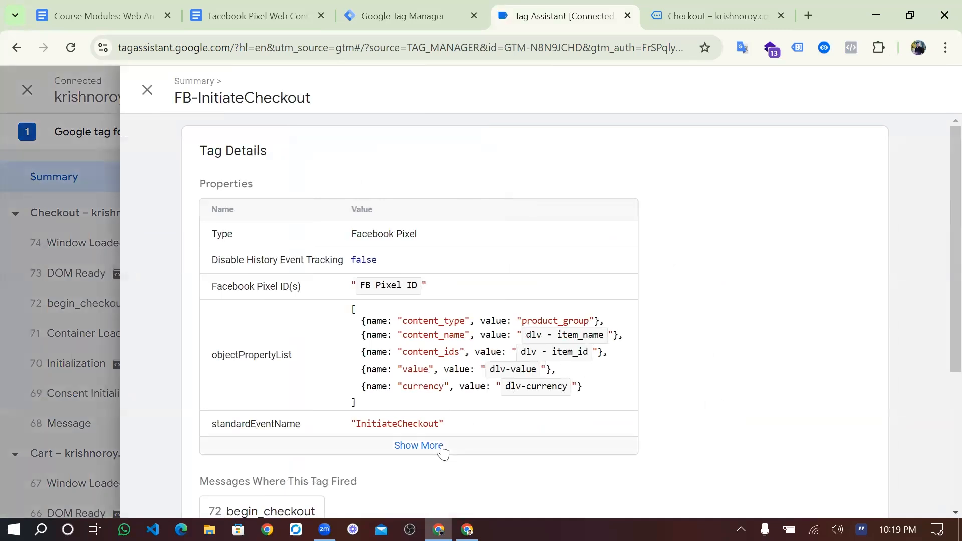
scroll(366, 481, down, 2)
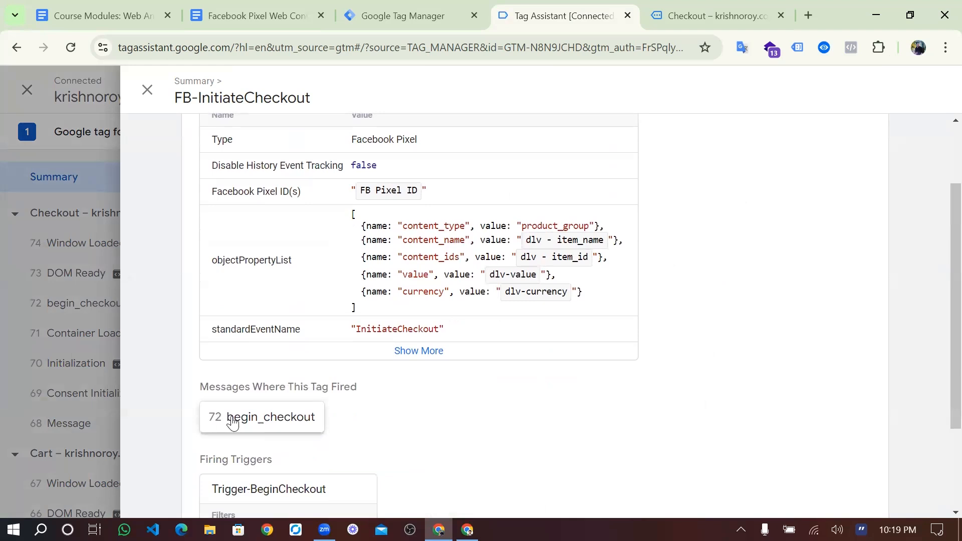
click(273, 417)
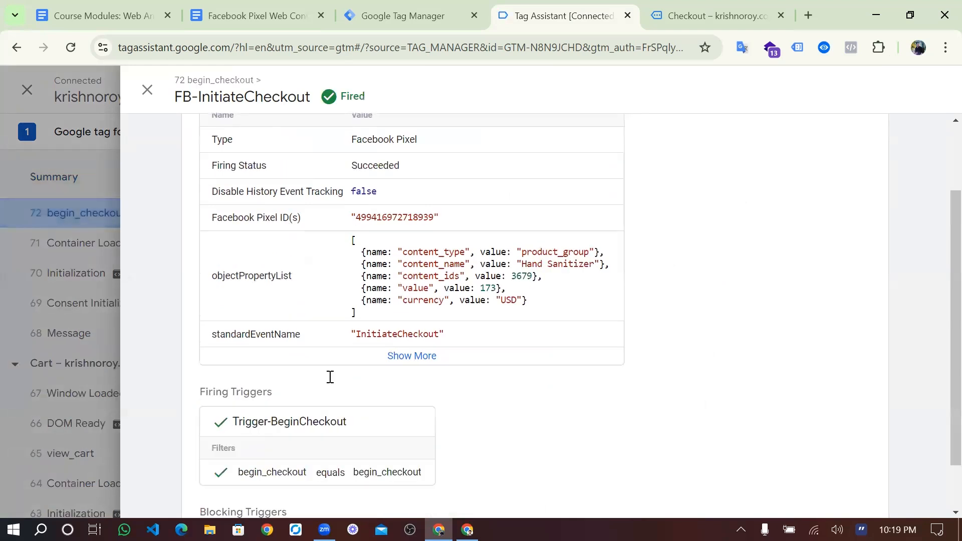
scroll(330, 377, up, 2)
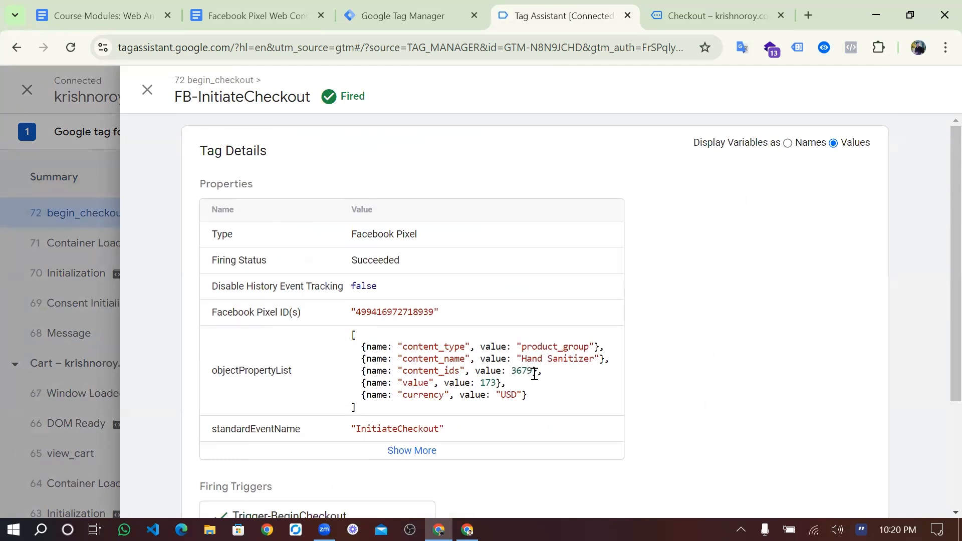
drag(480, 388, 492, 388)
click(529, 359)
drag(495, 382, 484, 382)
click(481, 383)
- Return to the cart and compare the $45.00, $60.00 and $68.00 subtotals with $173.00
click(694, 14)
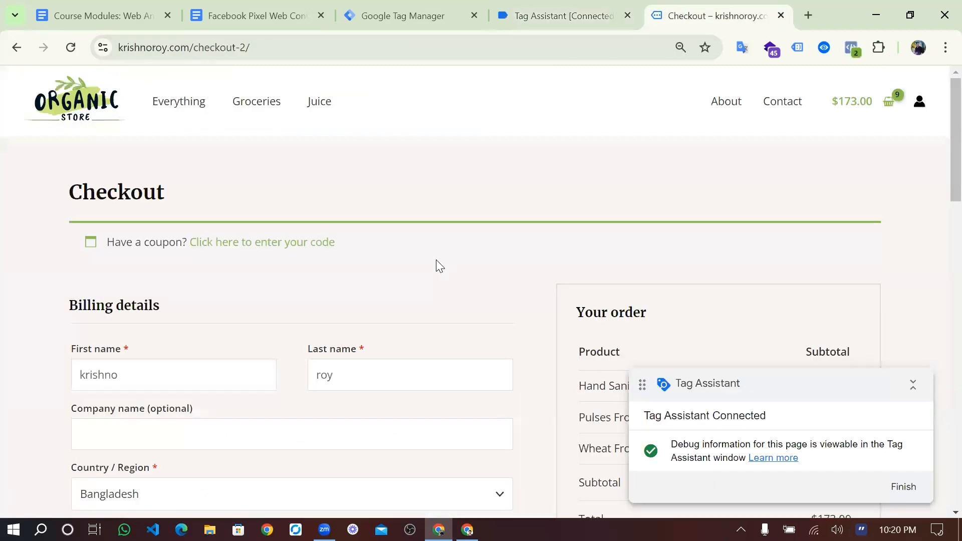
click(17, 48)
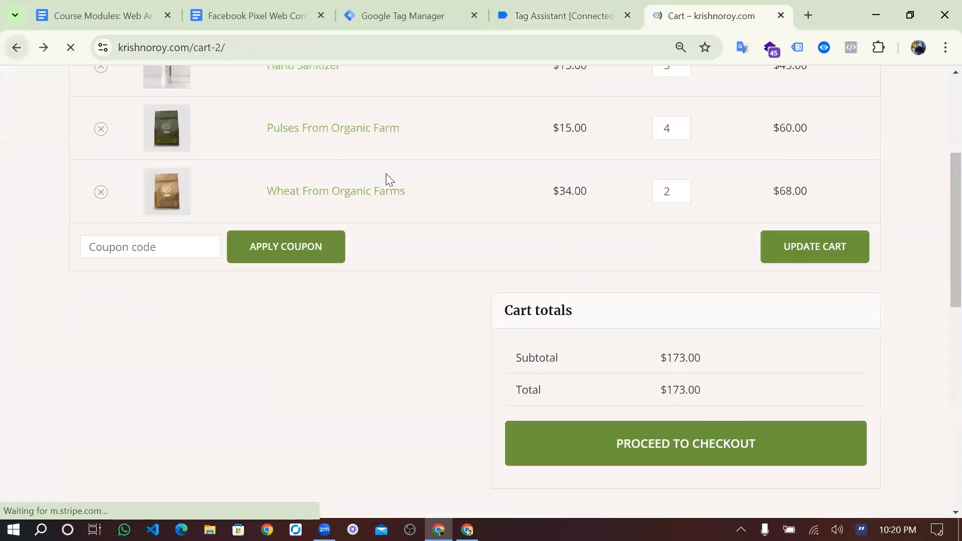
scroll(482, 244, up, 3)
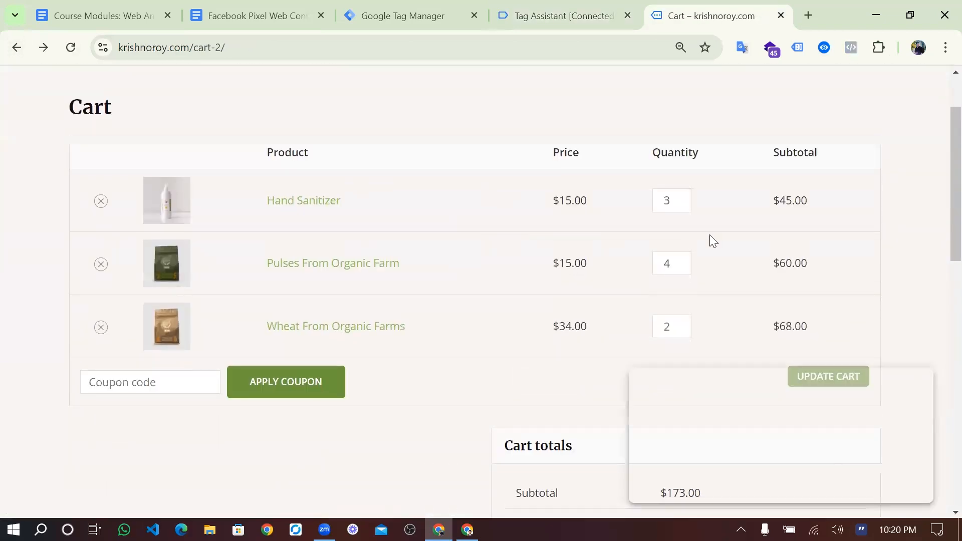
drag(790, 203, 774, 205)
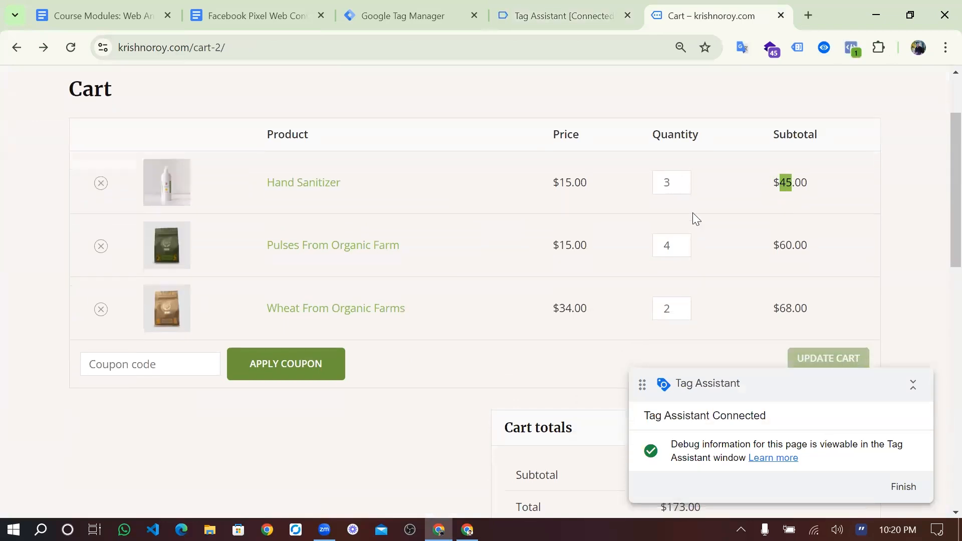
scroll(692, 213, down, 2)
drag(796, 134, 790, 134)
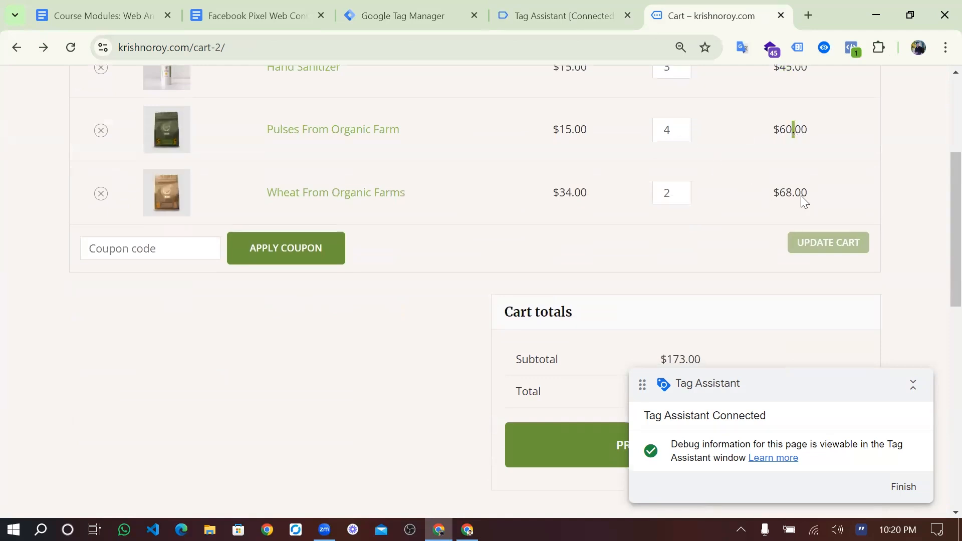
scroll(701, 275, down, 1)
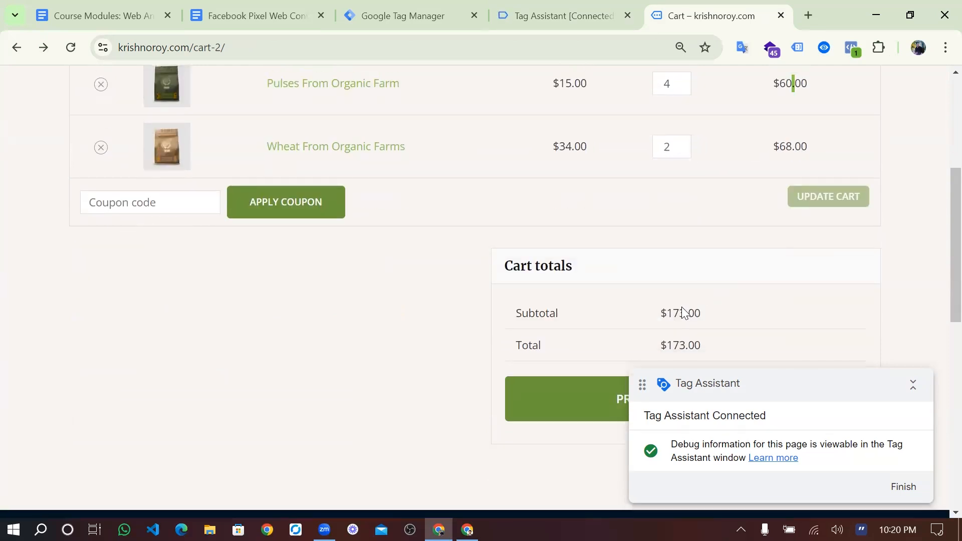
scroll(682, 310, up, 4)
- Review FB-InitiateCheckout's values: content_name only Hand Sanitizer, content_ids only 3679
click(571, 16)
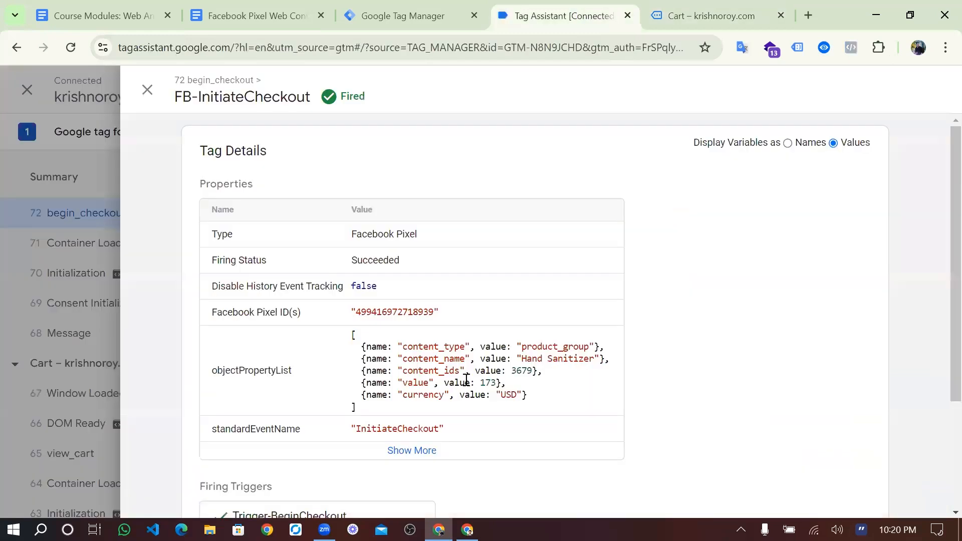
scroll(470, 385, down, 1)
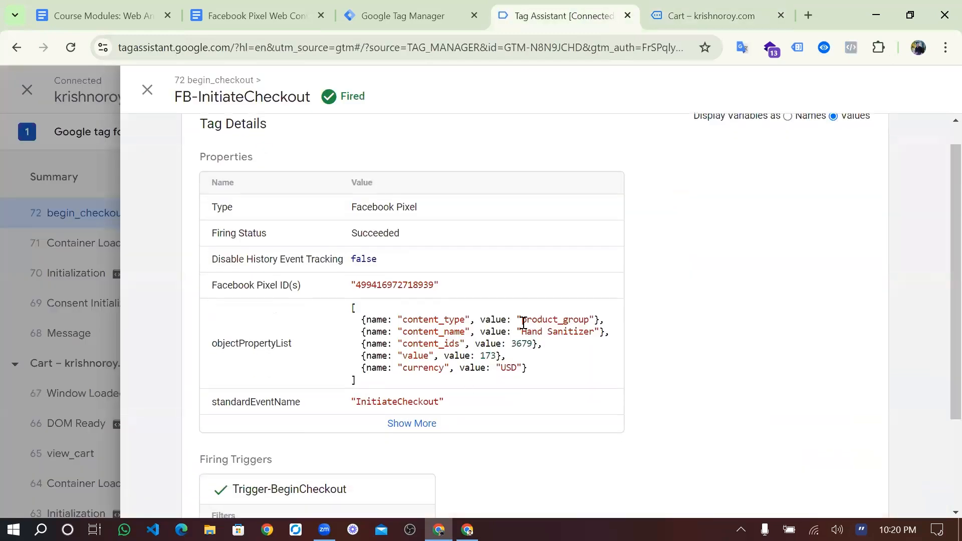
drag(523, 332, 592, 332)
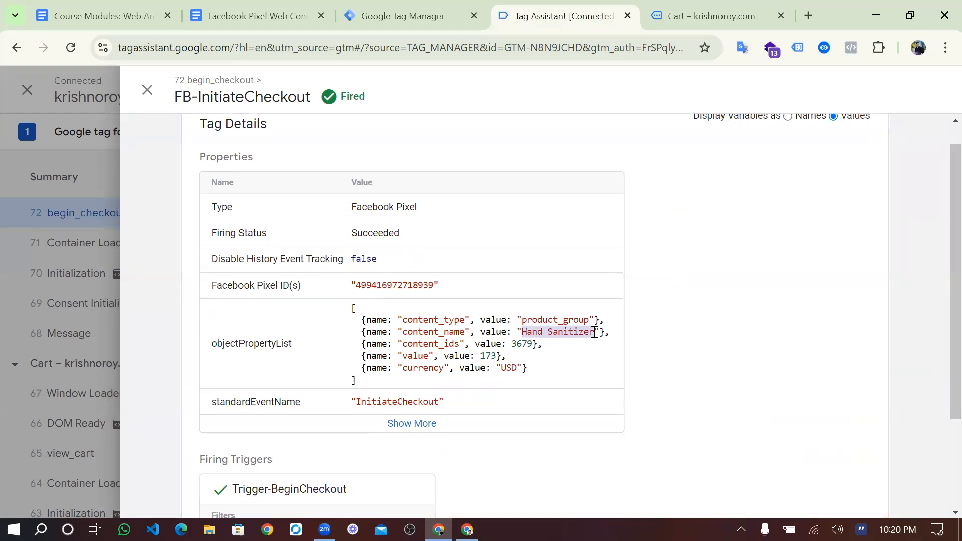
click(594, 332)
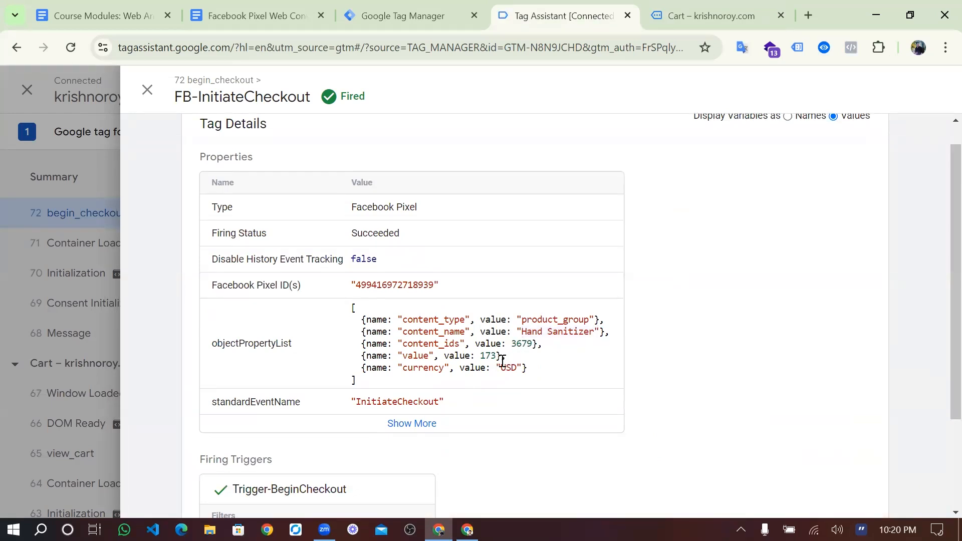
scroll(502, 360, down, 1)
double_click(531, 340)
scroll(323, 238, down, 1)
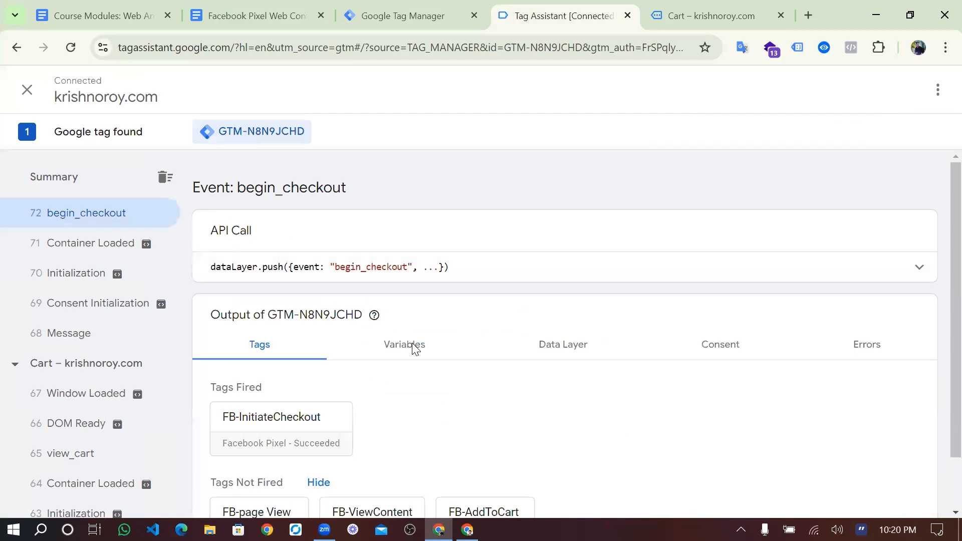
- Show begin_checkout's variables, highlighting item_name Hand Sanitizer
click(414, 345)
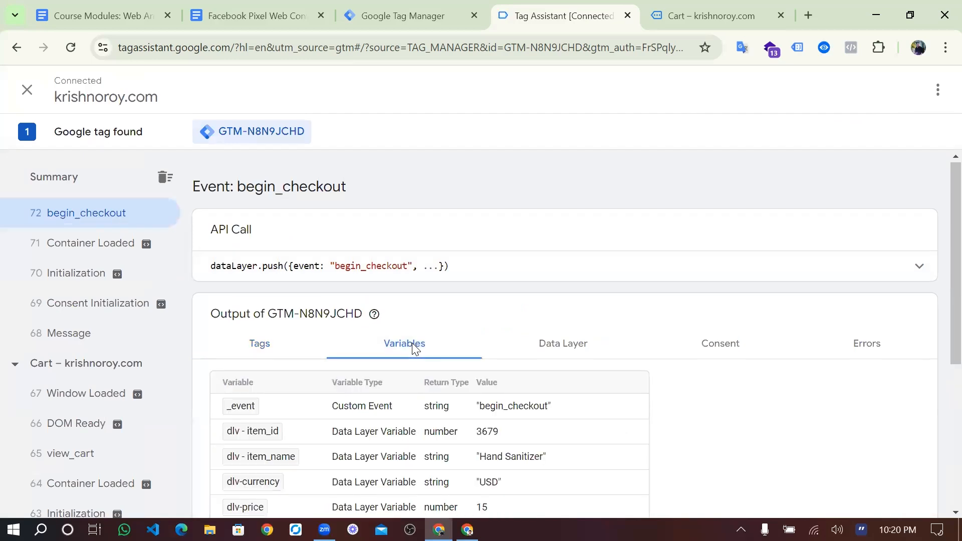
scroll(489, 348, down, 4)
scroll(491, 347, down, 1)
scroll(490, 341, up, 1)
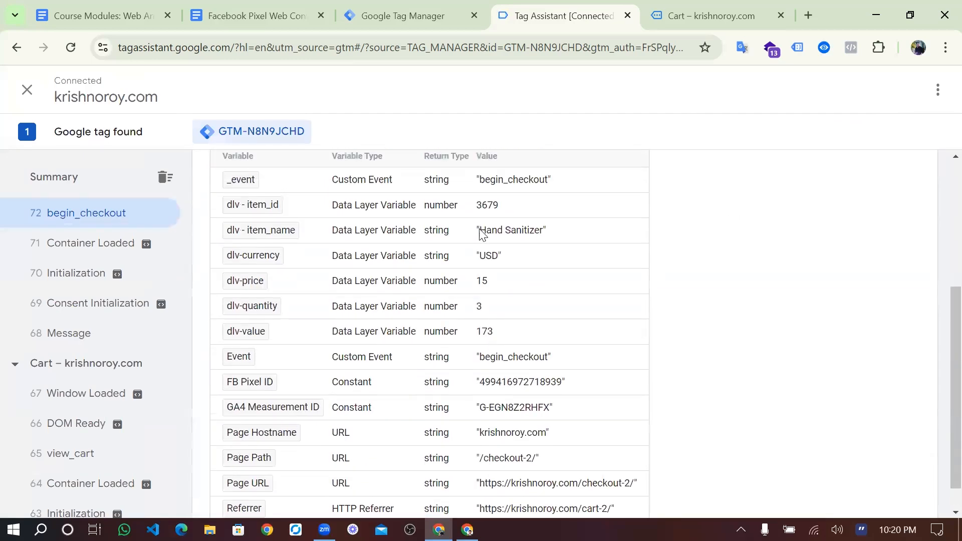
drag(481, 231, 536, 240)
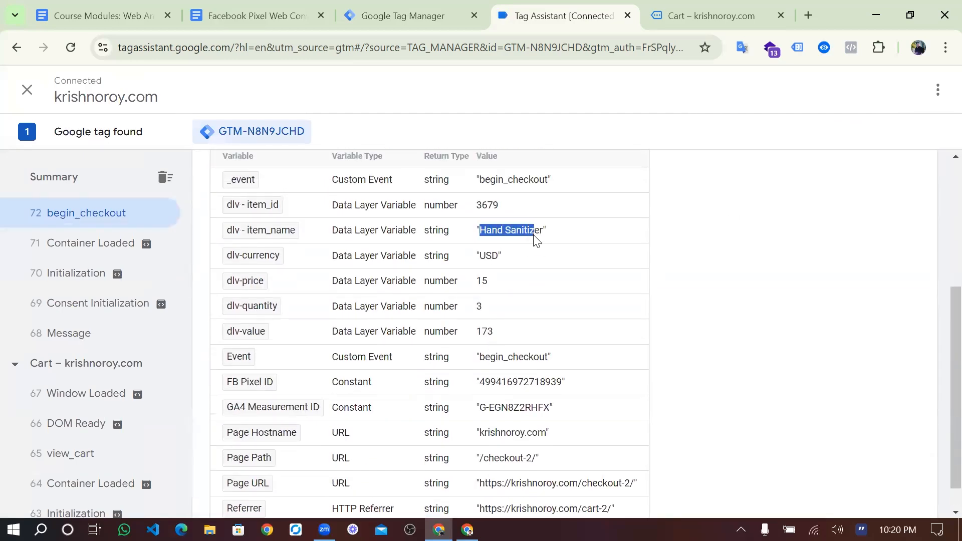
click(564, 238)
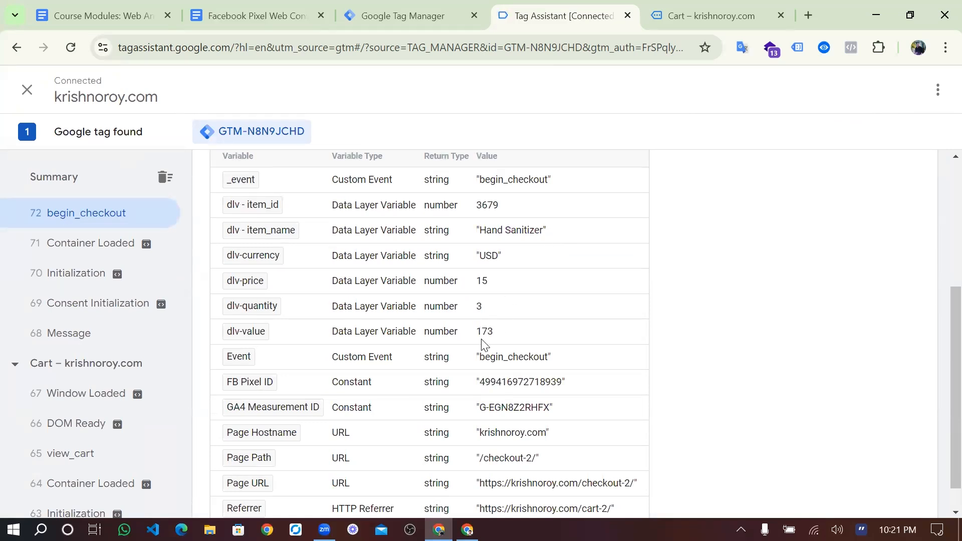
scroll(483, 345, down, 1)
scroll(507, 262, up, 3)
- Show the begin_checkout data layer and locate the first item's item_id 3679
click(549, 248)
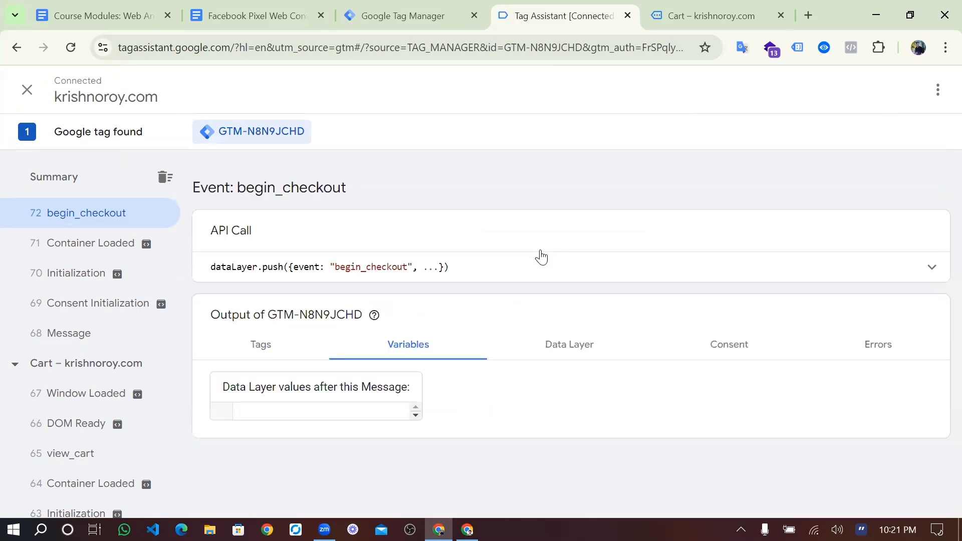
scroll(421, 387, down, 8)
scroll(420, 389, down, 1)
scroll(421, 390, down, 6)
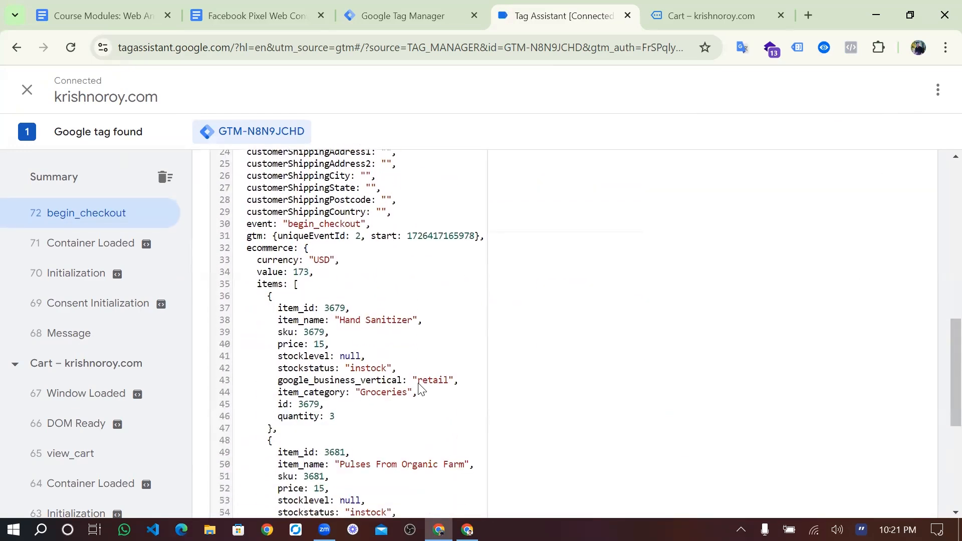
scroll(420, 389, up, 1)
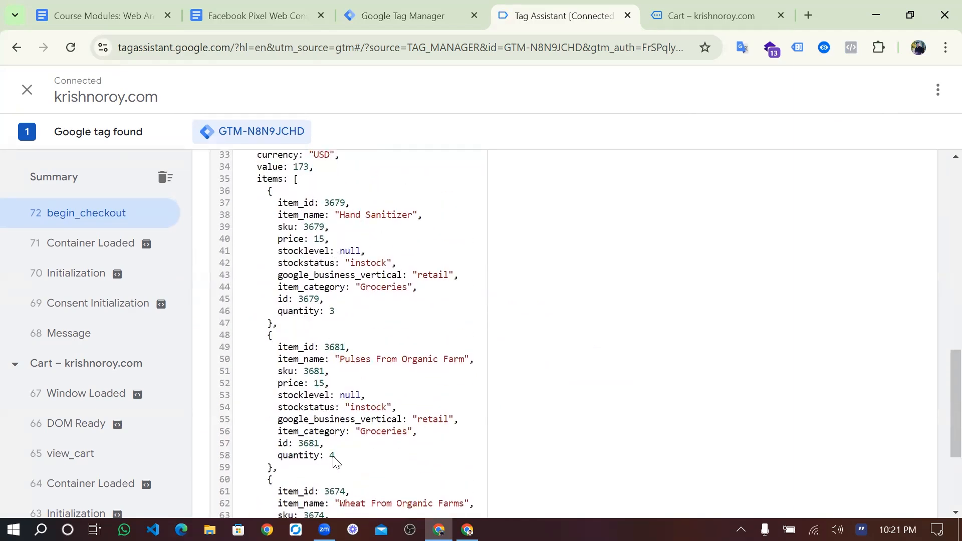
scroll(340, 463, down, 3)
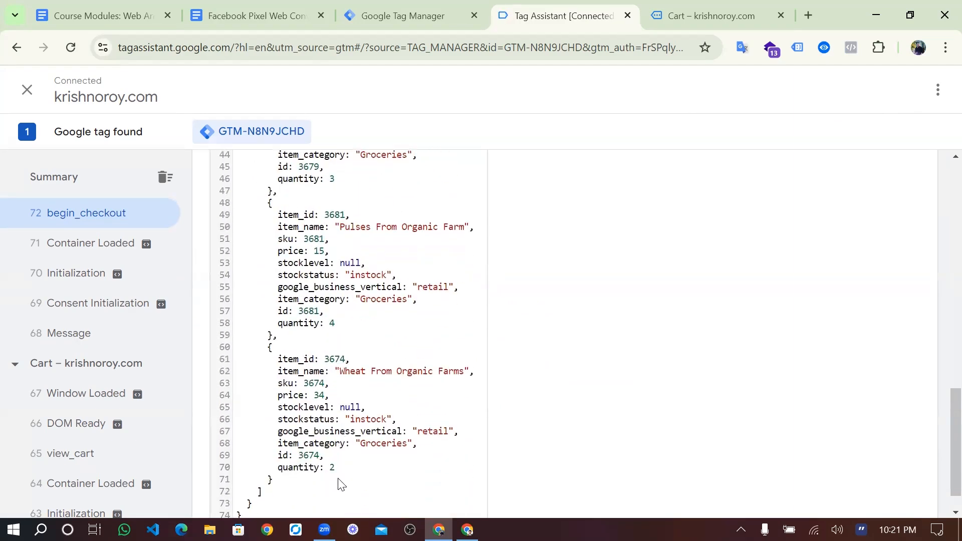
scroll(321, 305, up, 5)
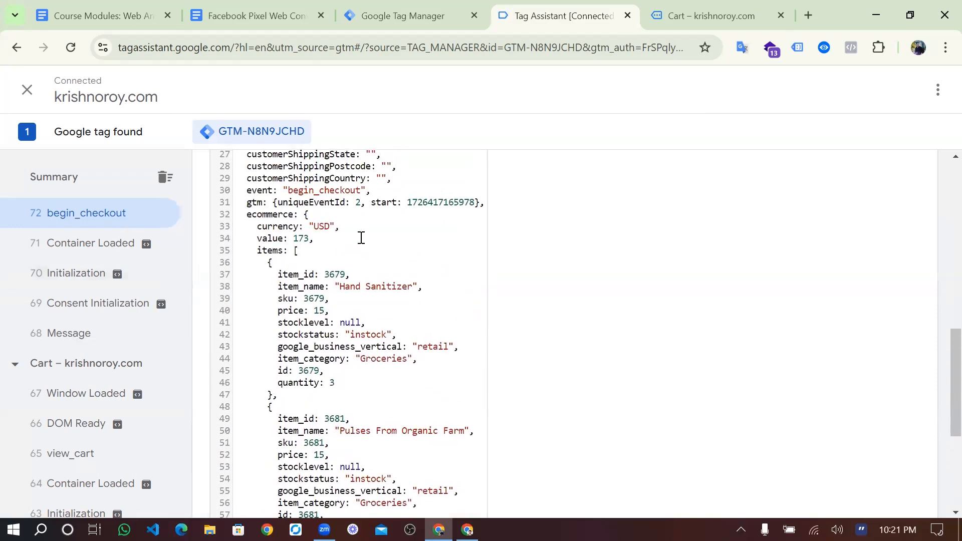
scroll(360, 238, up, 2)
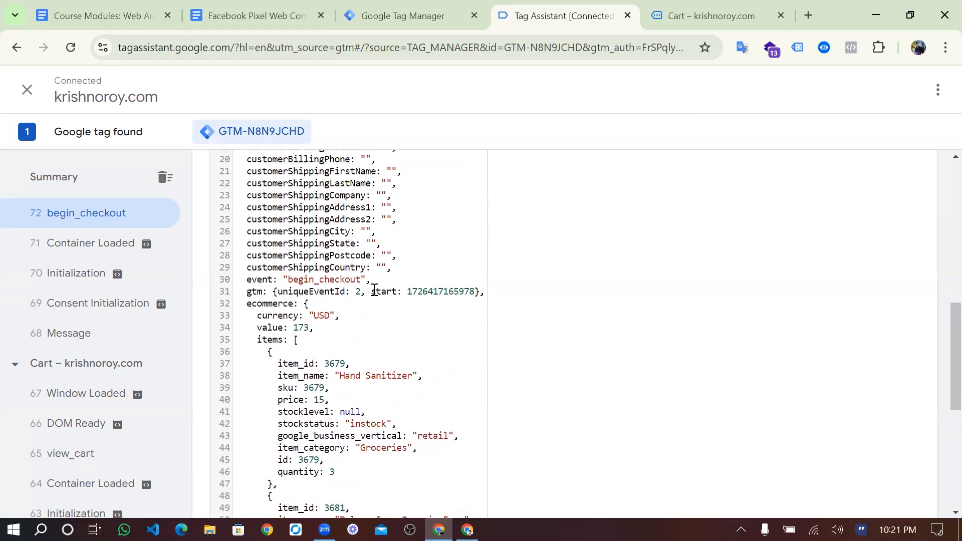
scroll(374, 290, up, 2)
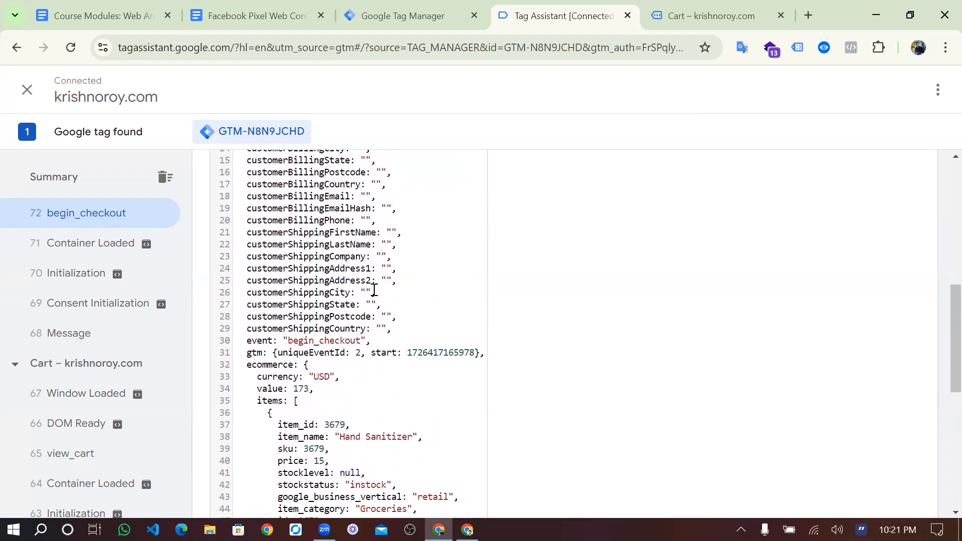
scroll(374, 290, up, 5)
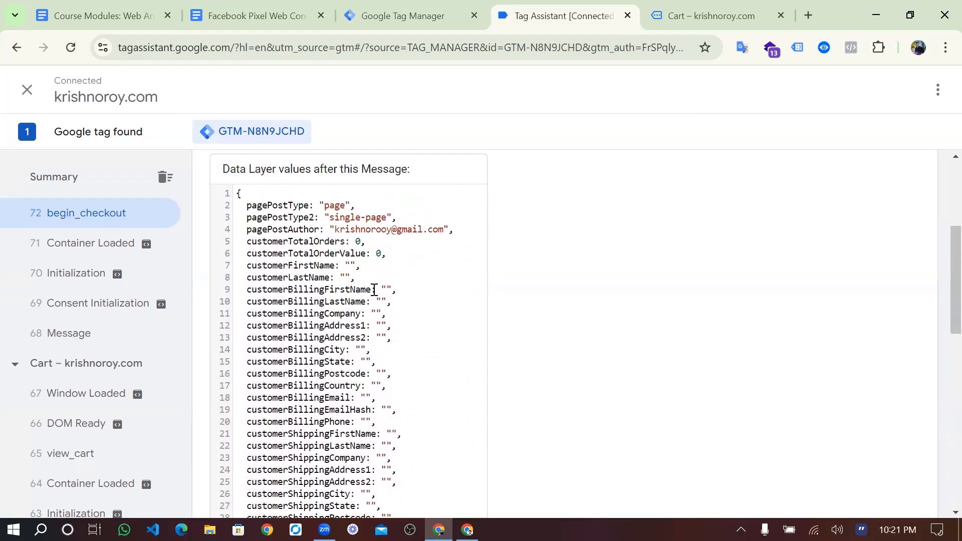
scroll(374, 291, down, 8)
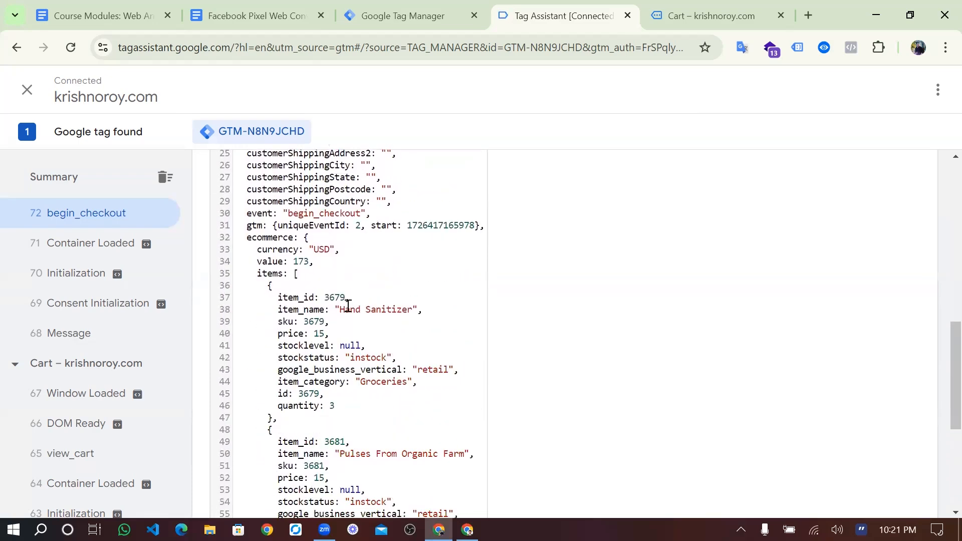
drag(327, 296, 324, 292)
- Inspect the ecommerce items array holding IDs 3679, 3681 and 3674
scroll(373, 249, up, 3)
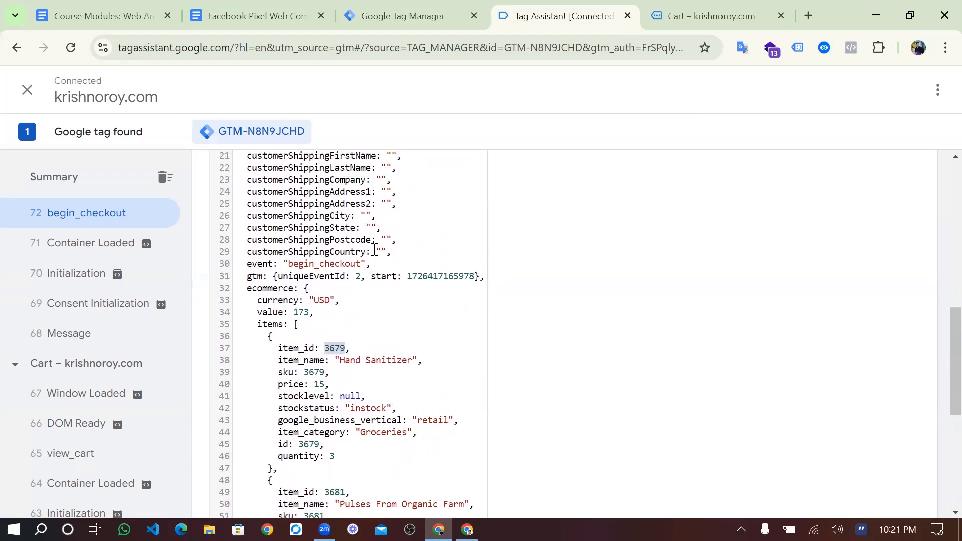
scroll(374, 249, down, 9)
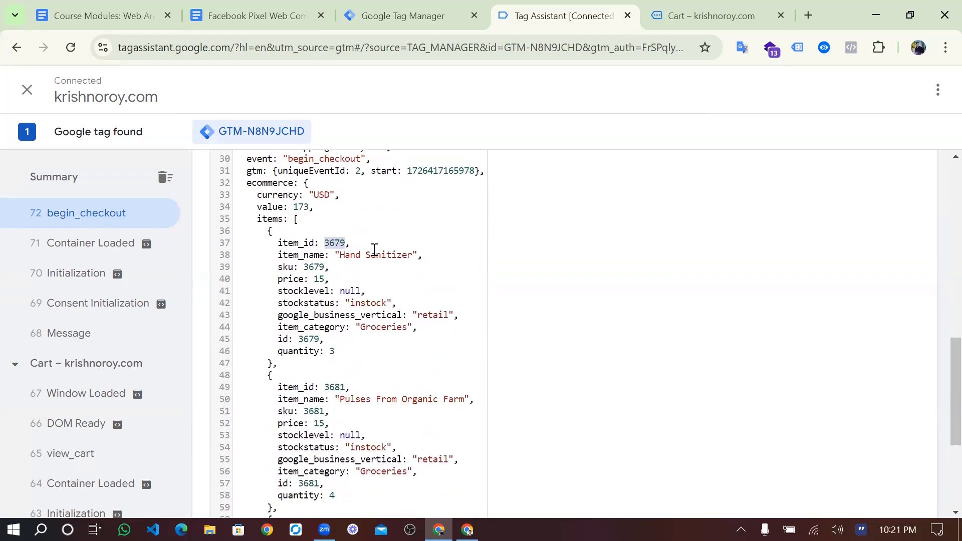
scroll(374, 249, up, 5)
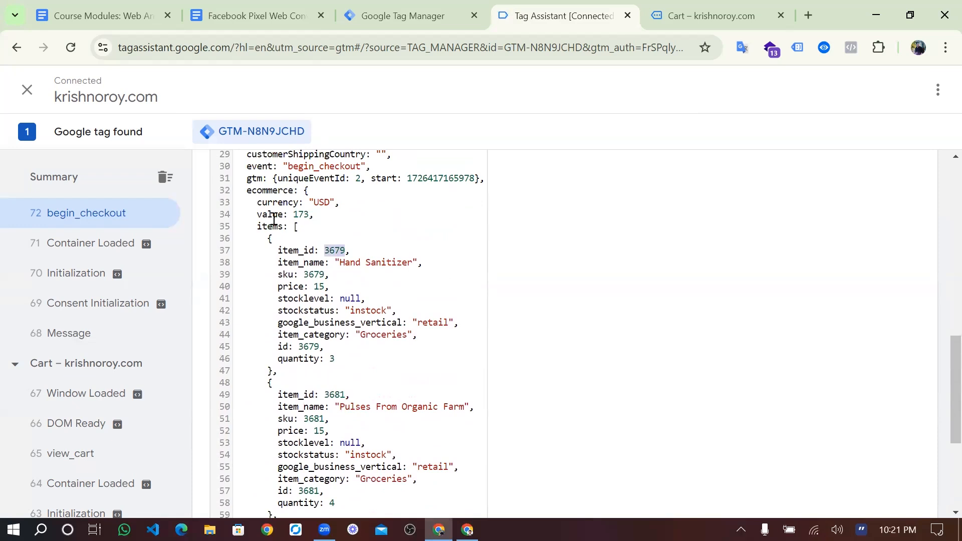
double_click(269, 228)
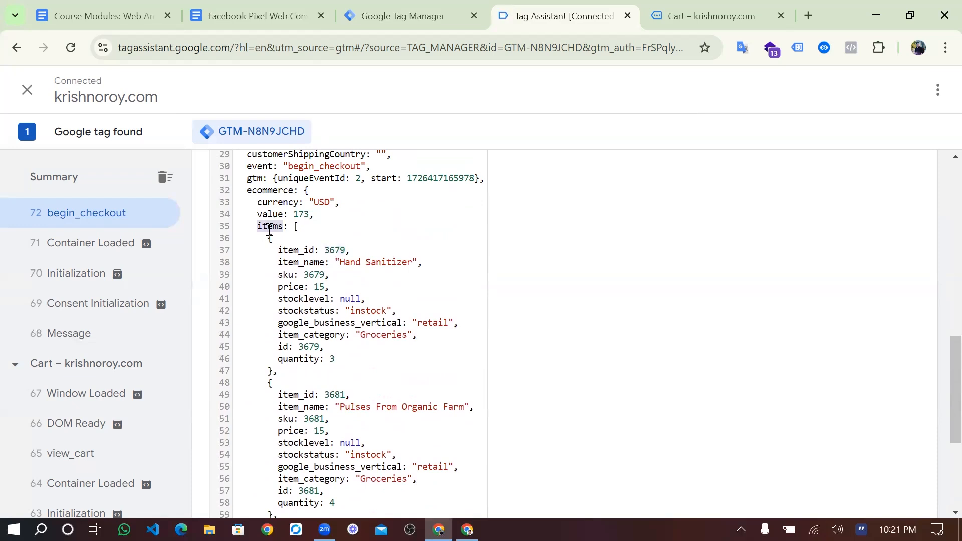
click(271, 228)
drag(270, 232, 337, 469)
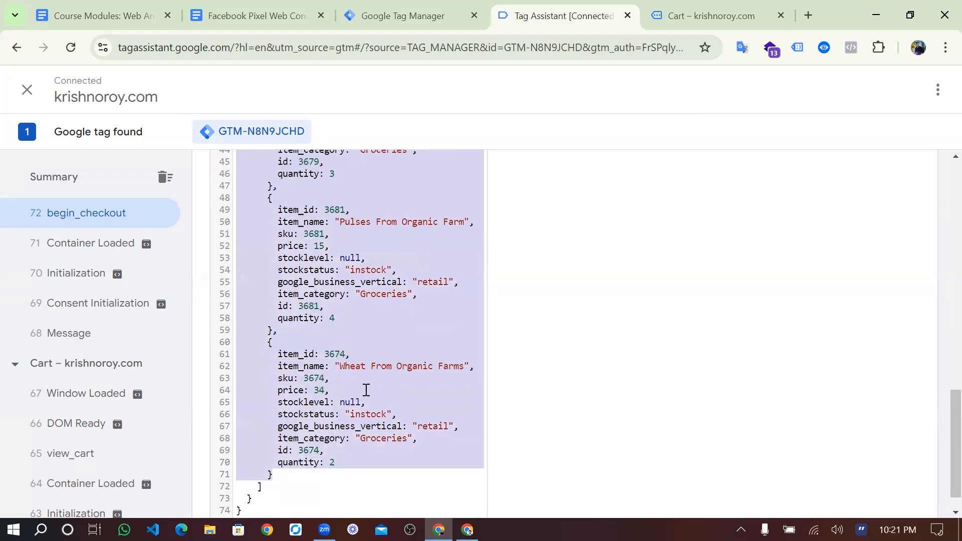
click(367, 390)
scroll(366, 381, up, 4)
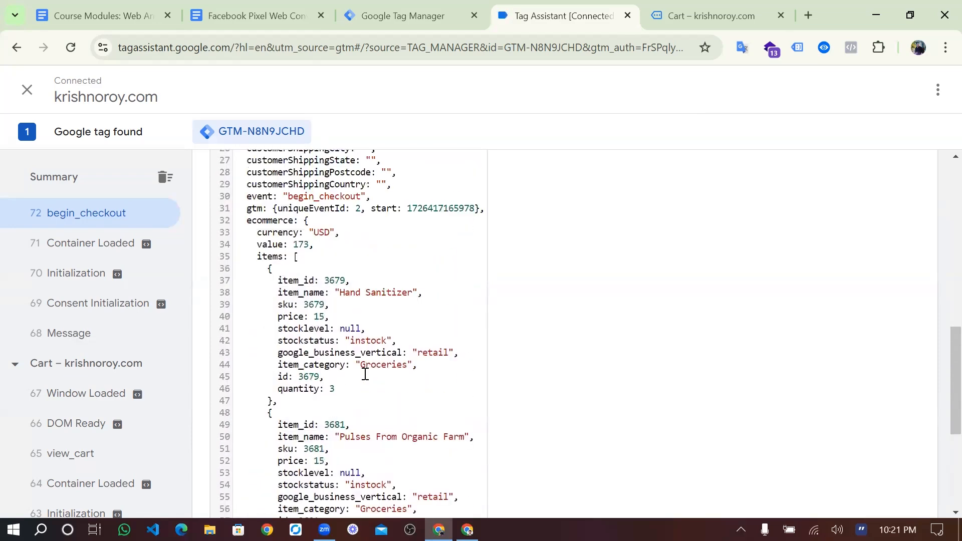
scroll(365, 374, up, 1)
triple_click(273, 276)
click(273, 276)
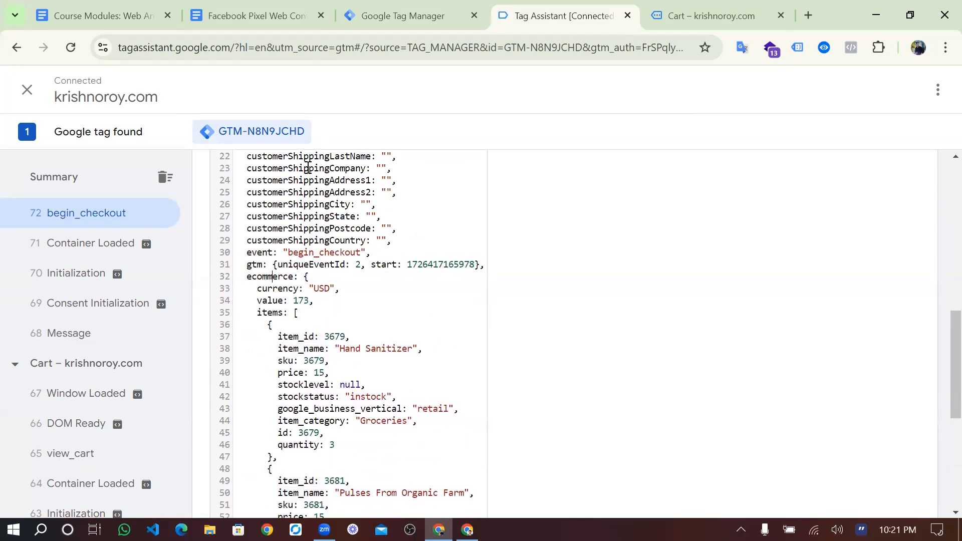
click(357, 11)
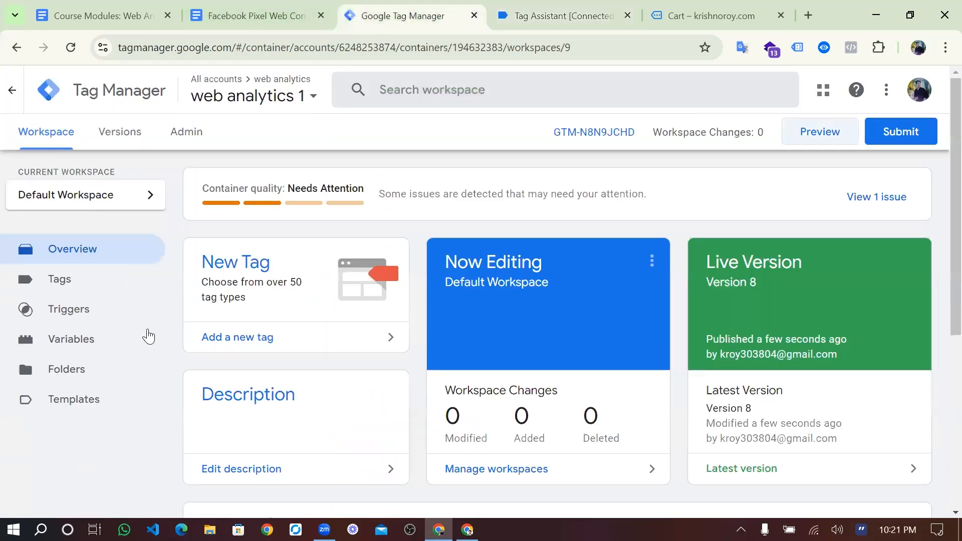
- Create a new user-defined variable of type Data Layer Variable
click(112, 349)
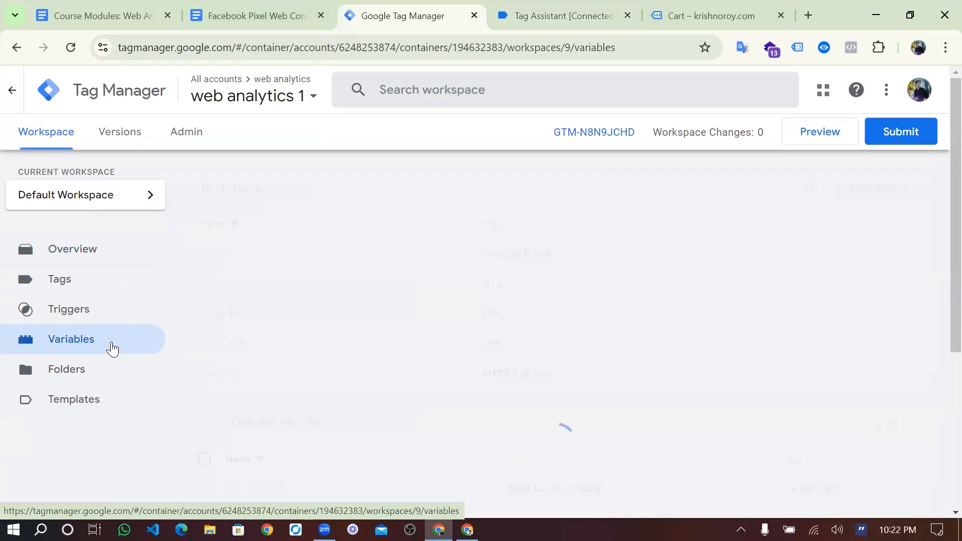
scroll(466, 339, down, 4)
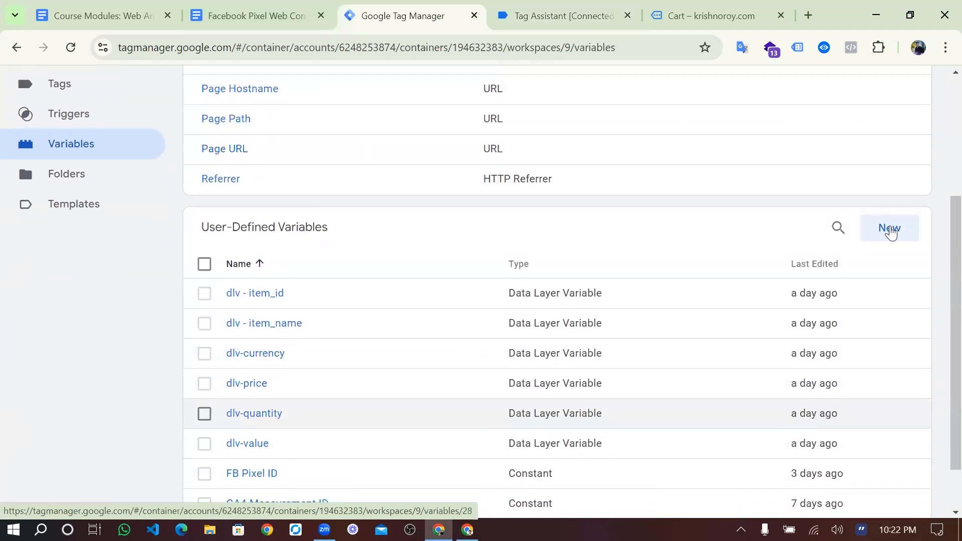
click(883, 232)
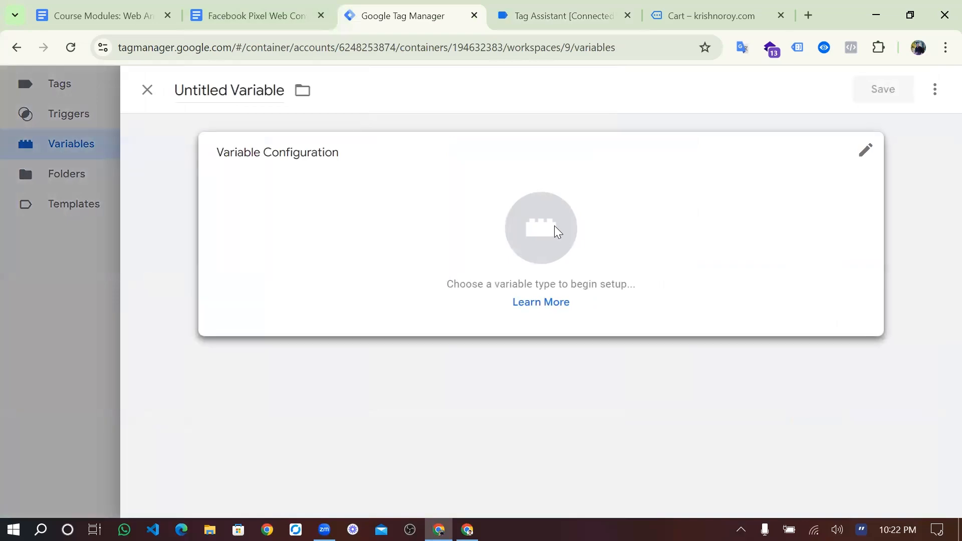
click(555, 230)
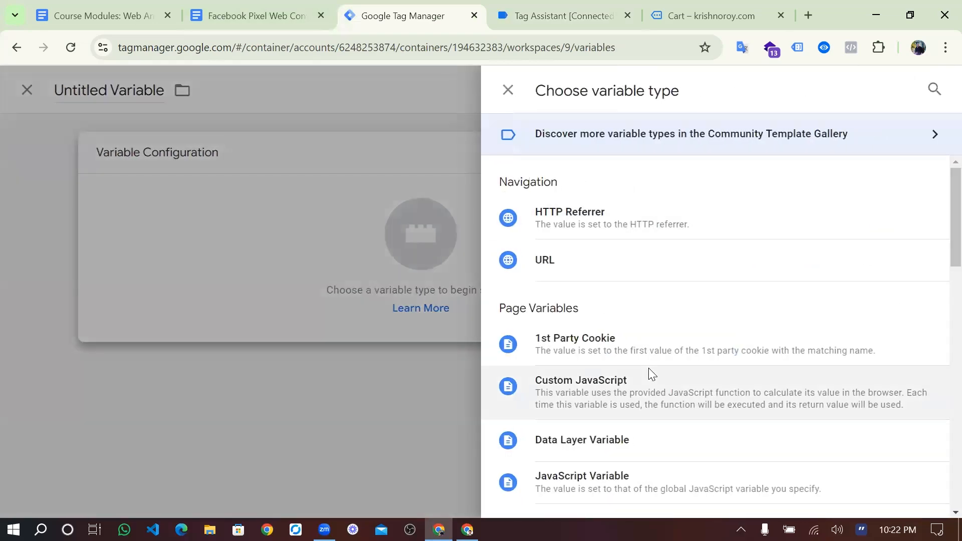
scroll(649, 368, down, 2)
click(648, 368)
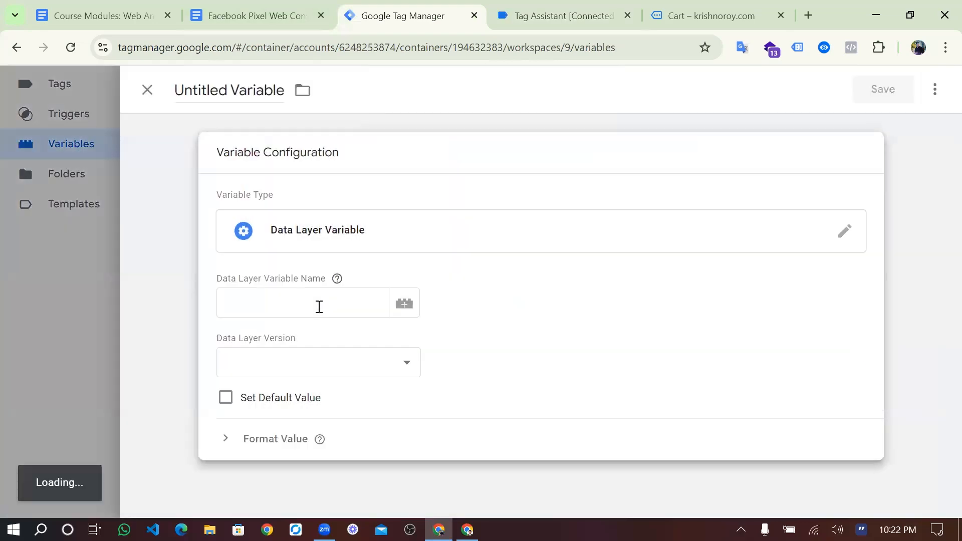
click(308, 307)
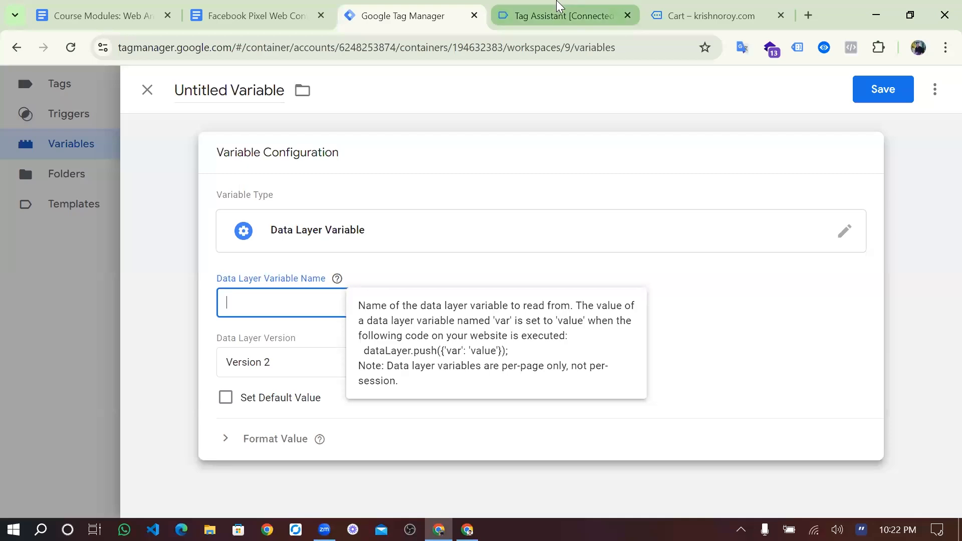
- Enter the variable name ecommerce.items, copying each key from the begin_checkout data layer
click(558, 7)
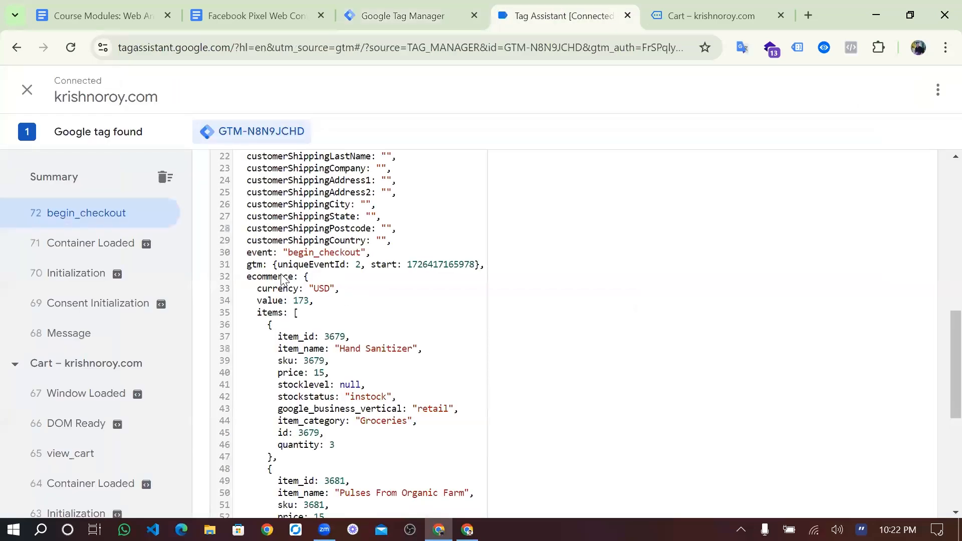
double_click(283, 278)
key(ctrl+c)
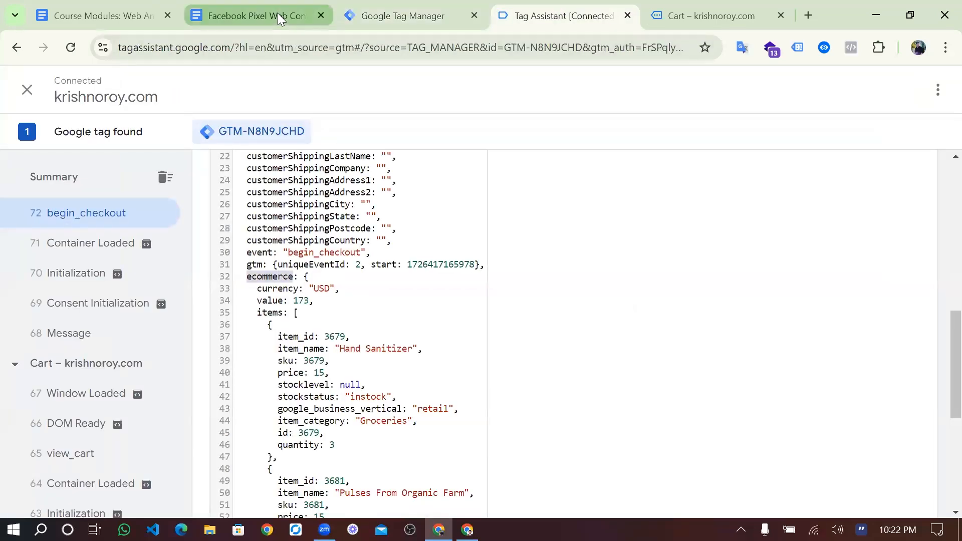
click(278, 15)
click(368, 16)
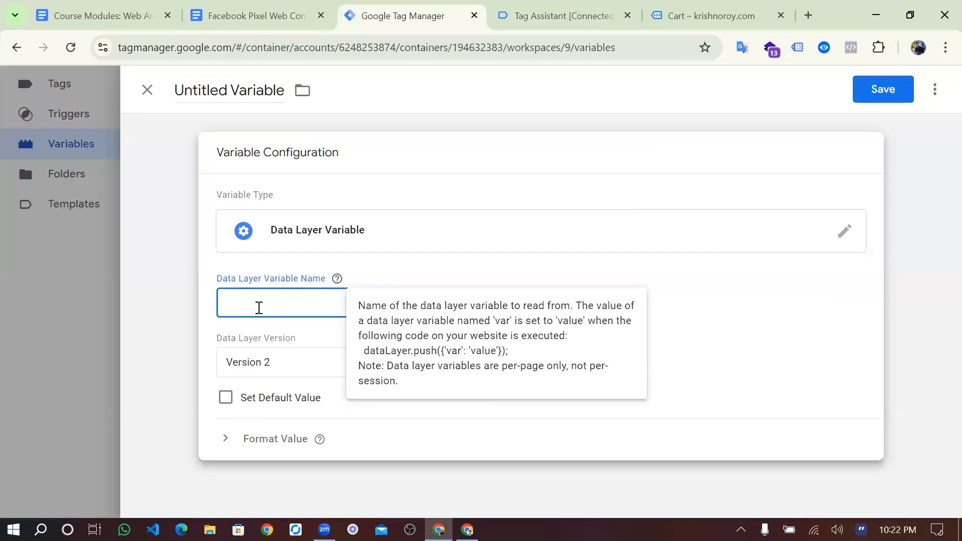
key(ctrl+v)
click(542, 7)
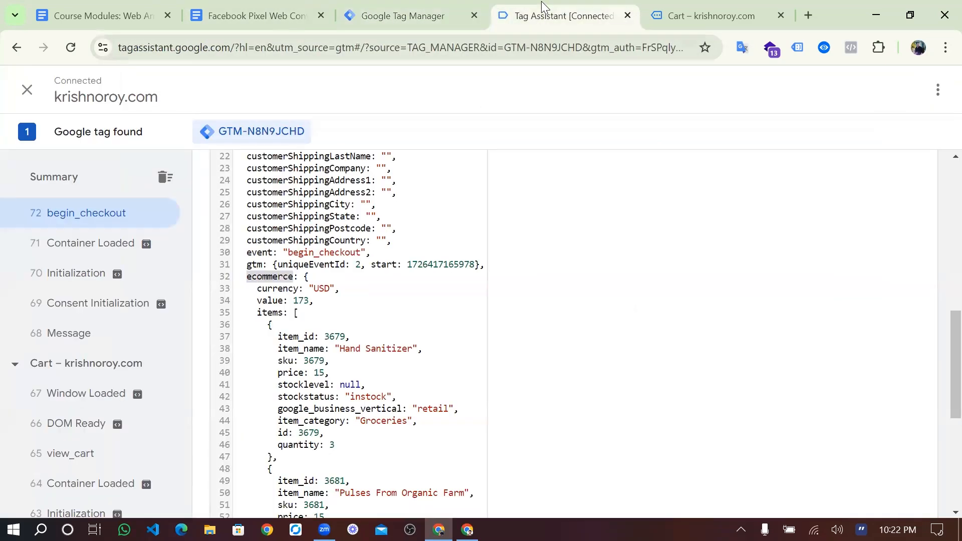
double_click(277, 312)
key(ctrl+c)
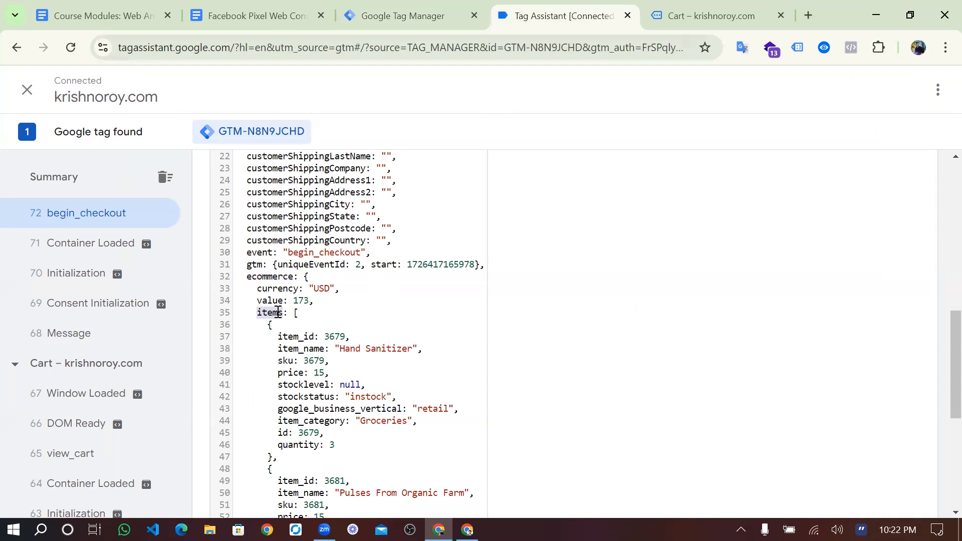
click(401, 16)
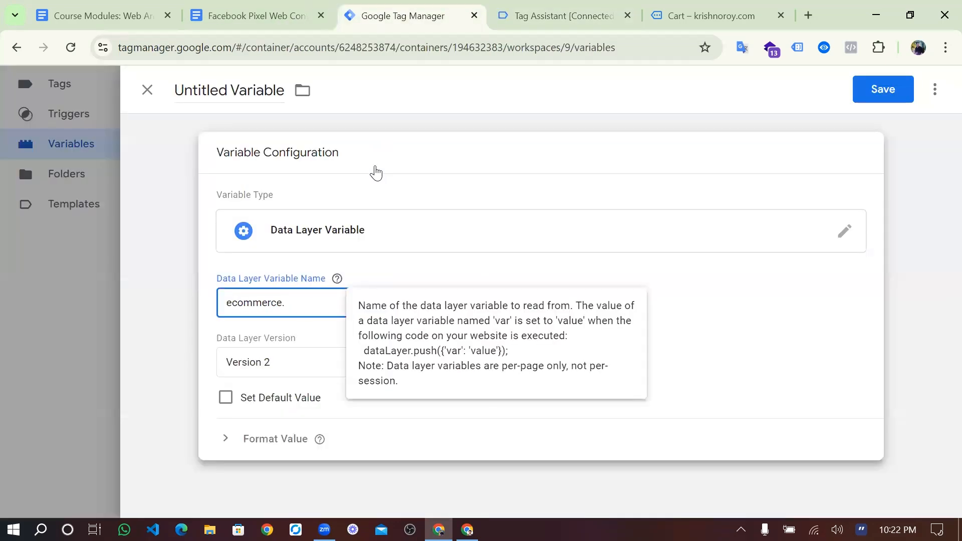
key(ctrl+v)
- Read the Facebook Pixel notes on the cJS product names code and purchase setup
click(275, 7)
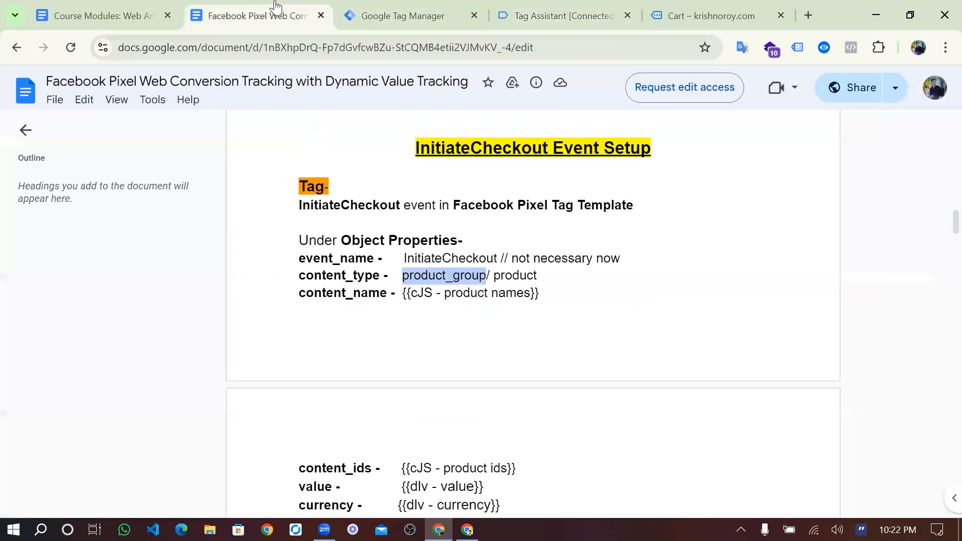
scroll(419, 376, down, 4)
scroll(419, 376, down, 5)
scroll(418, 377, up, 4)
scroll(419, 377, up, 5)
scroll(419, 370, down, 3)
scroll(480, 361, down, 6)
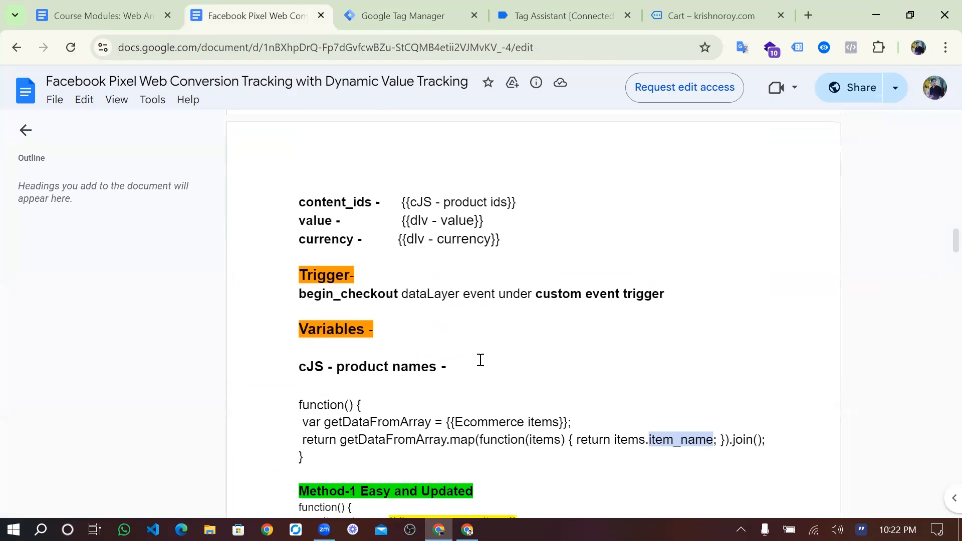
scroll(480, 360, up, 3)
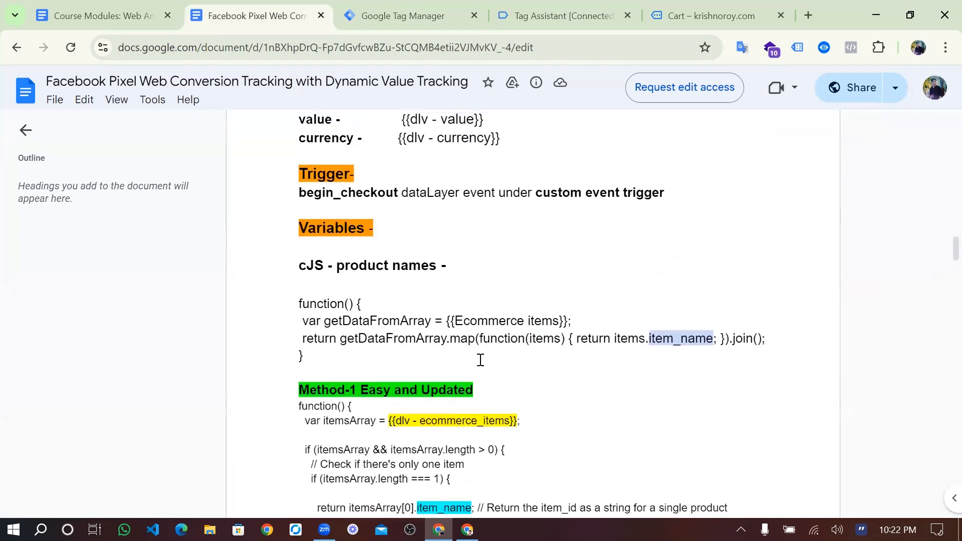
scroll(476, 365, down, 2)
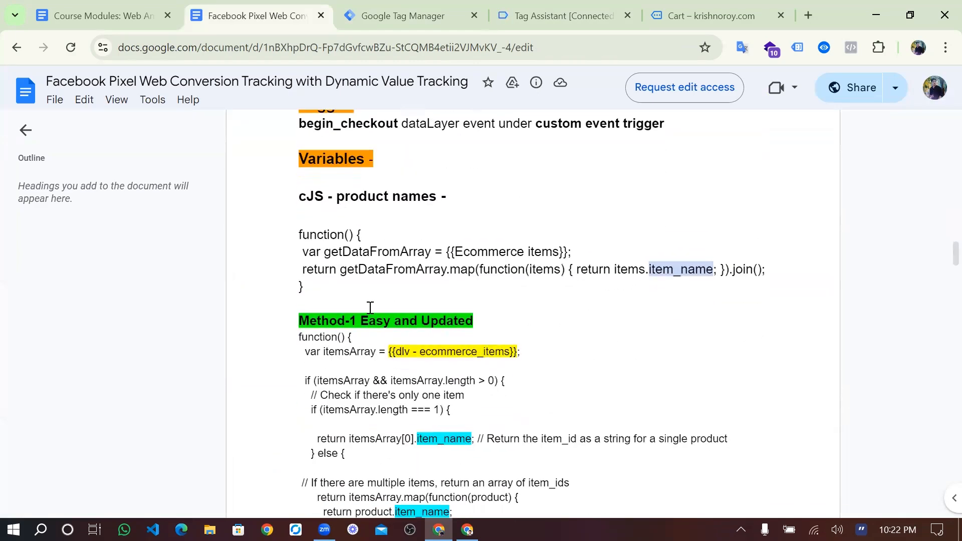
scroll(371, 321, down, 15)
scroll(373, 348, down, 14)
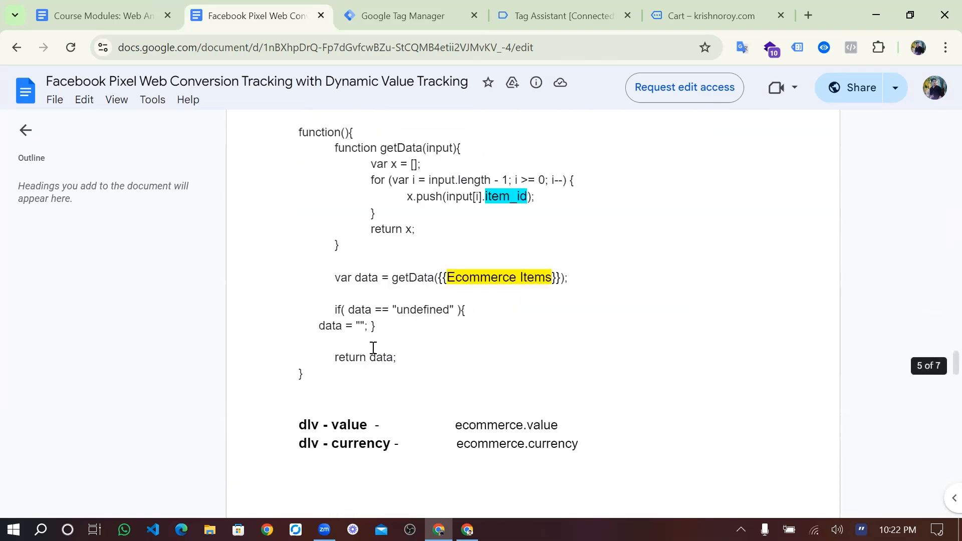
scroll(373, 348, down, 5)
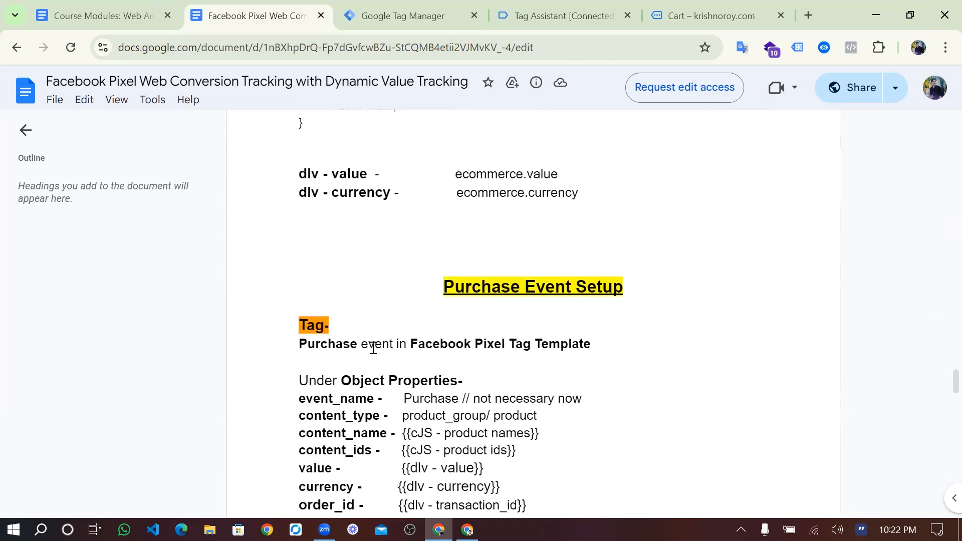
scroll(373, 348, down, 3)
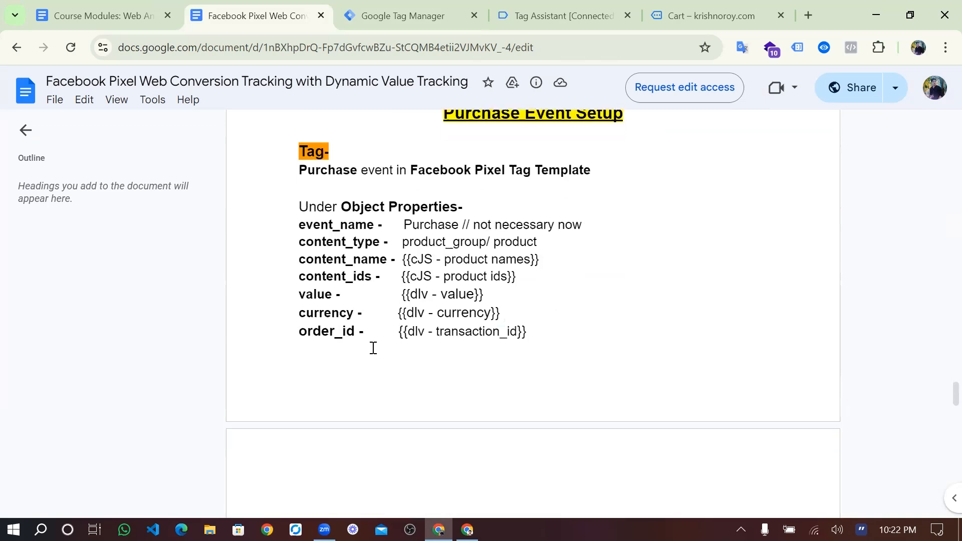
scroll(373, 348, up, 1)
scroll(373, 348, down, 7)
scroll(374, 348, down, 4)
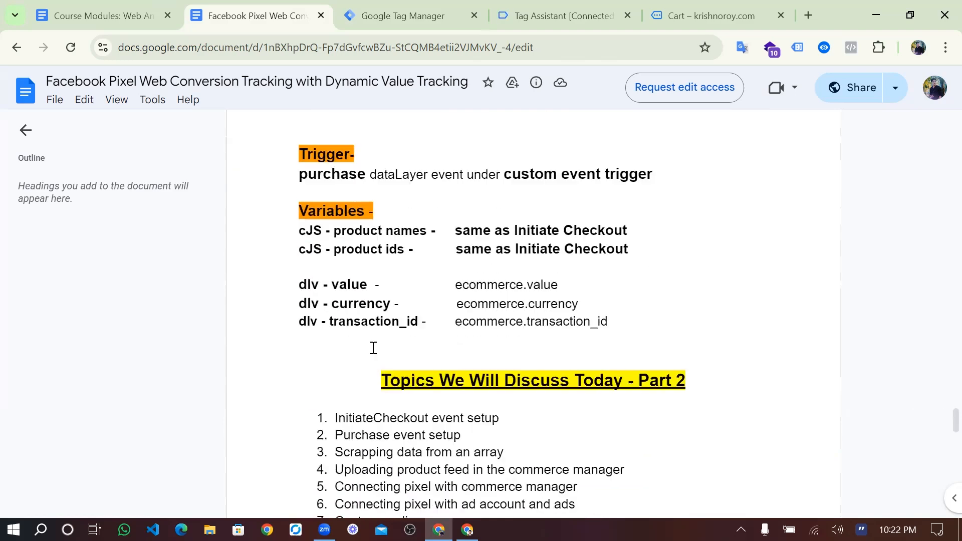
scroll(377, 346, down, 1)
scroll(377, 345, up, 10)
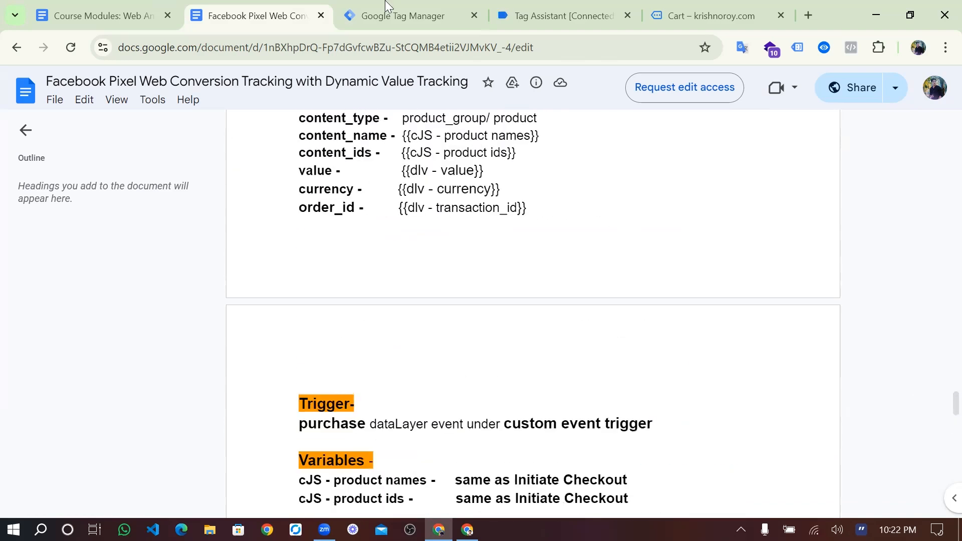
key(ctrl+Tab)
- Title the ecommerce.items variable 'dlv-item array' and save it
click(250, 96)
text(dk)
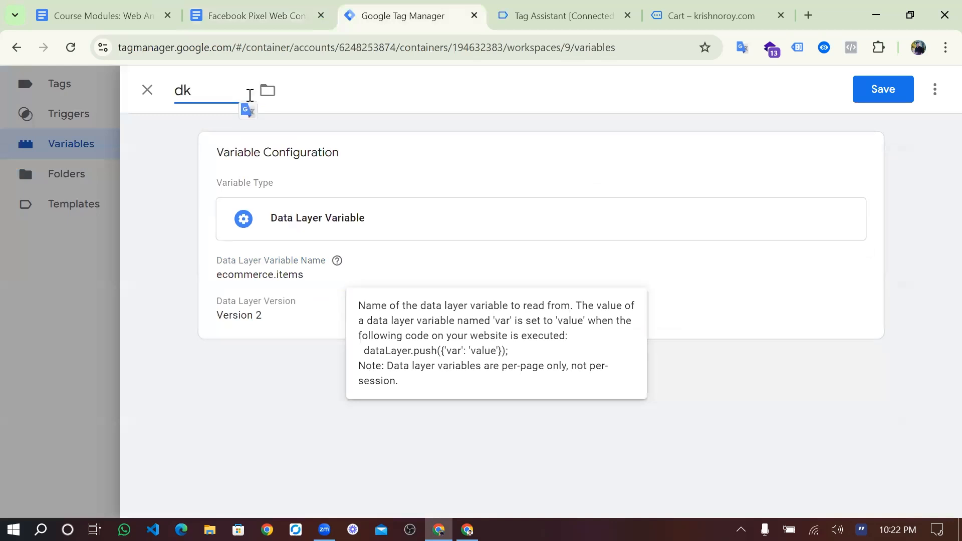
text(lv-item array)
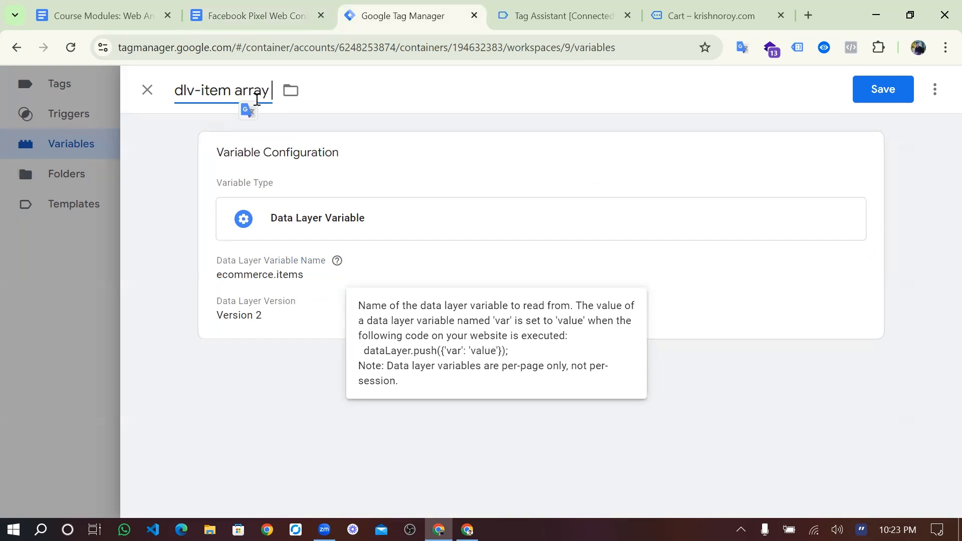
click(342, 107)
click(869, 92)
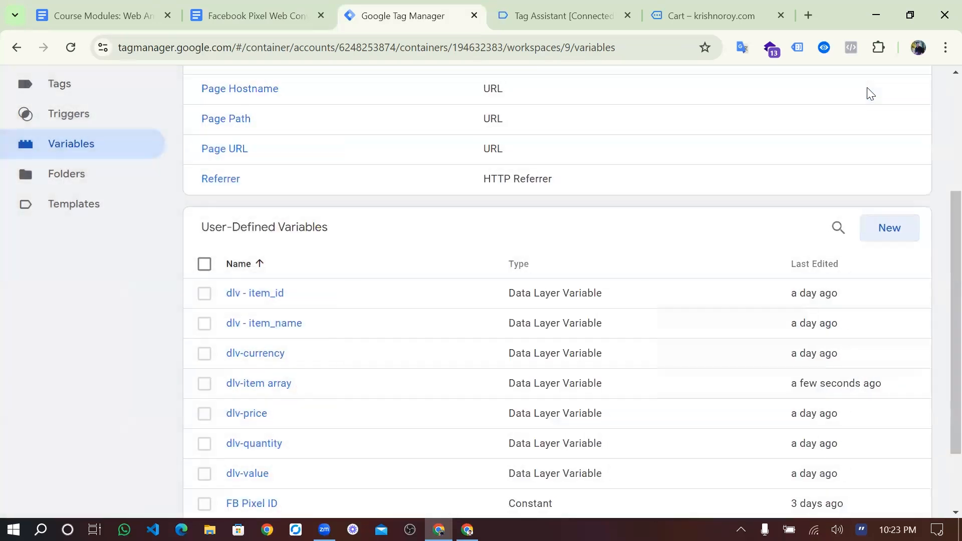
click(274, 14)
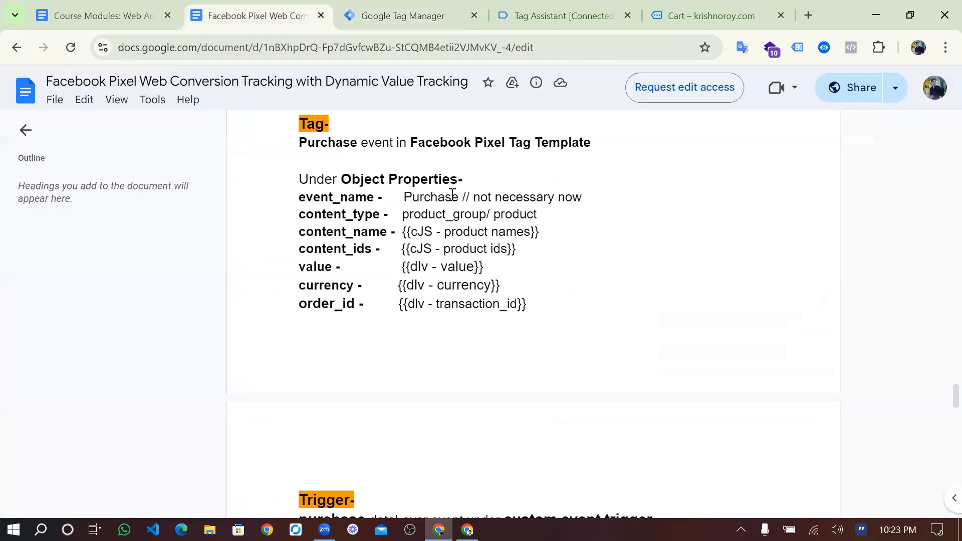
- Locate the {{Ecommerce items}} reference in the cJS product names code
scroll(452, 194, up, 20)
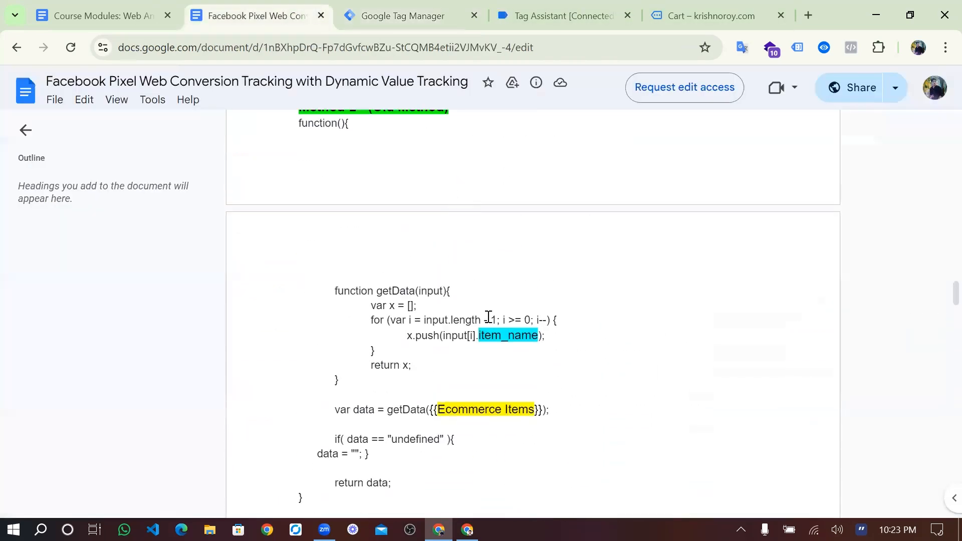
scroll(513, 403, up, 14)
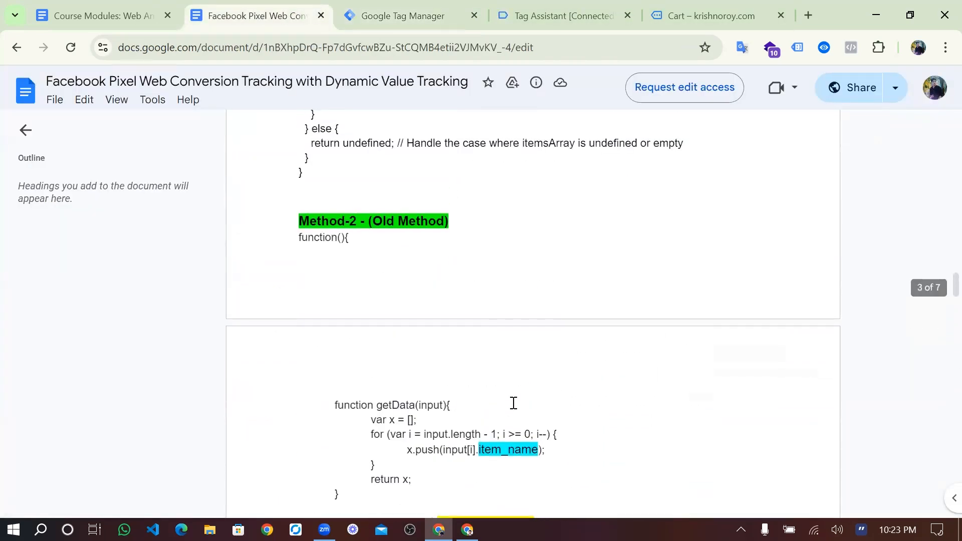
scroll(514, 404, up, 10)
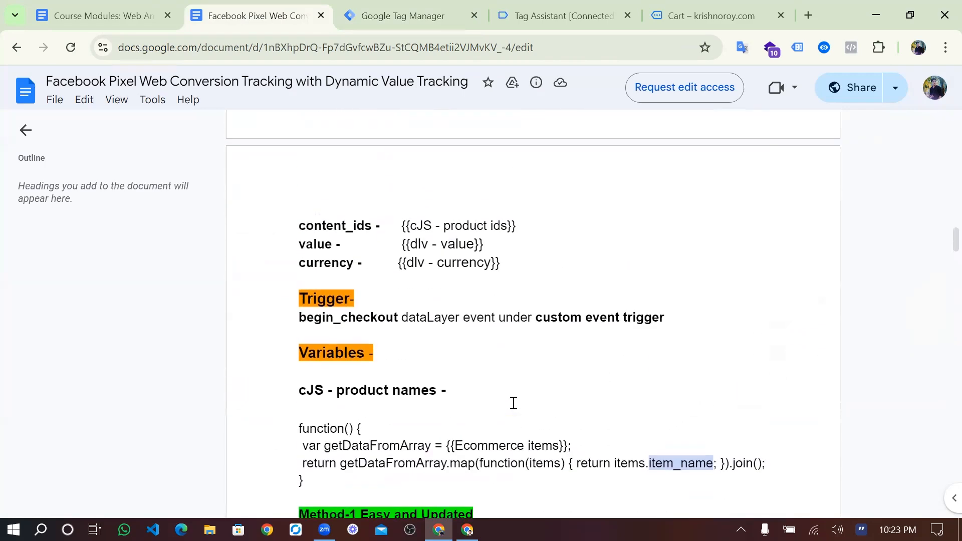
scroll(513, 403, down, 8)
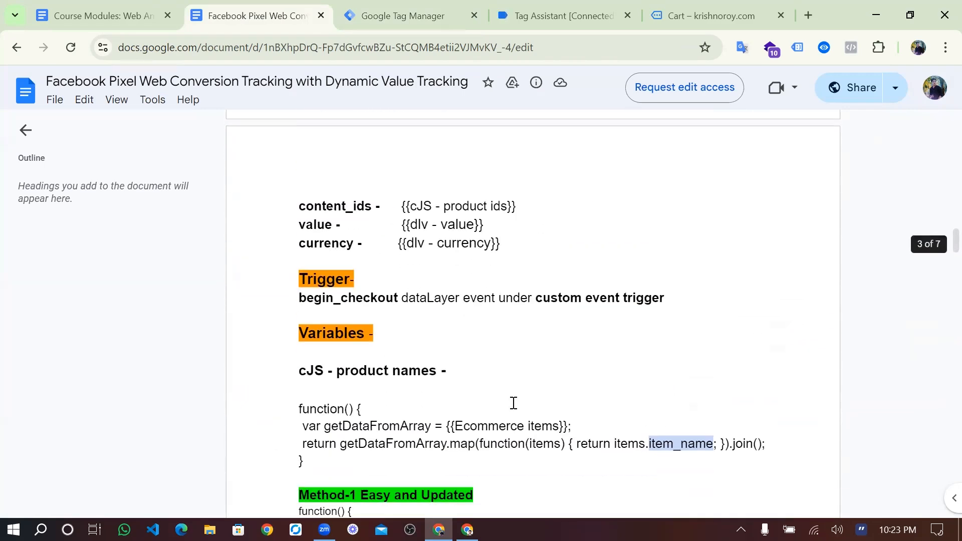
double_click(558, 356)
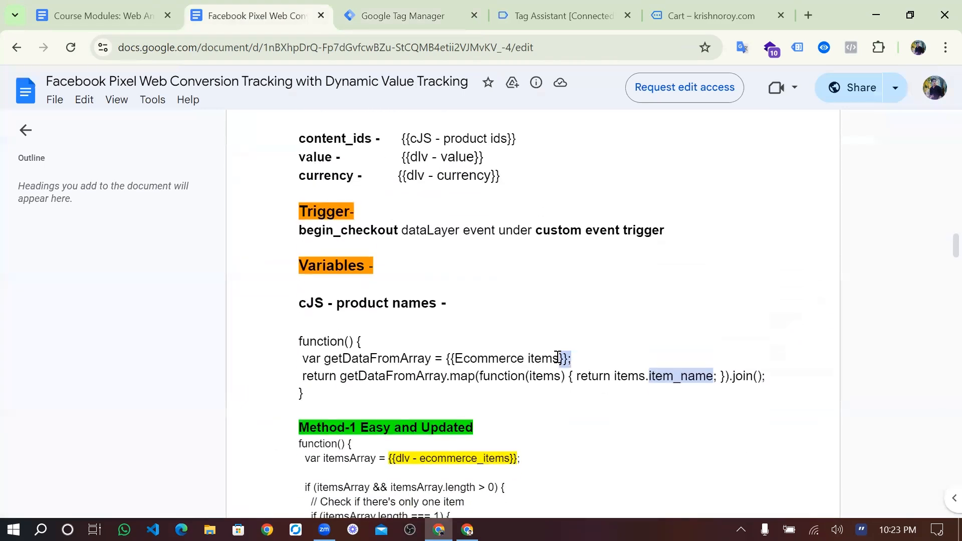
double_click(544, 356)
click(571, 358)
- Confirm dlv-item array appears in Tag Manager's user-defined variables list
click(420, 9)
scroll(392, 376, down, 3)
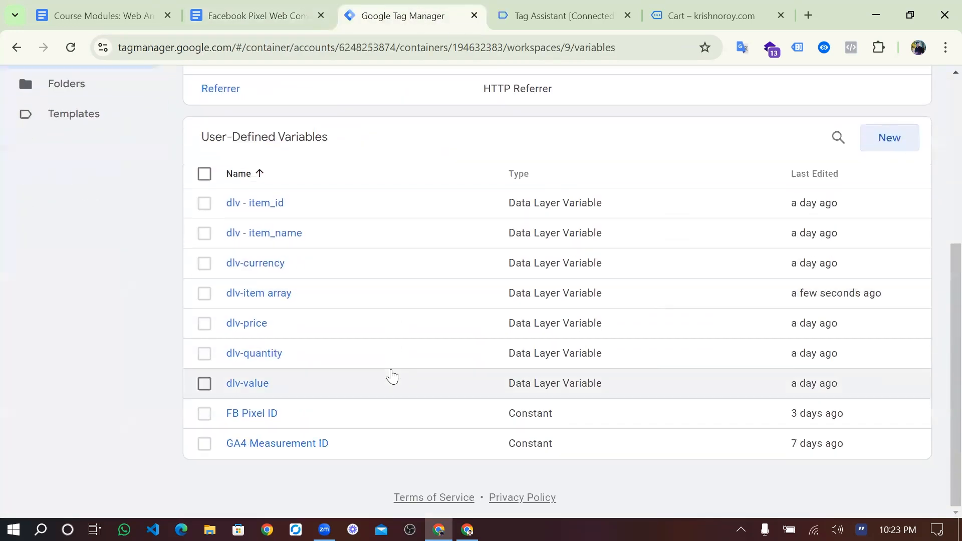
scroll(392, 376, up, 5)
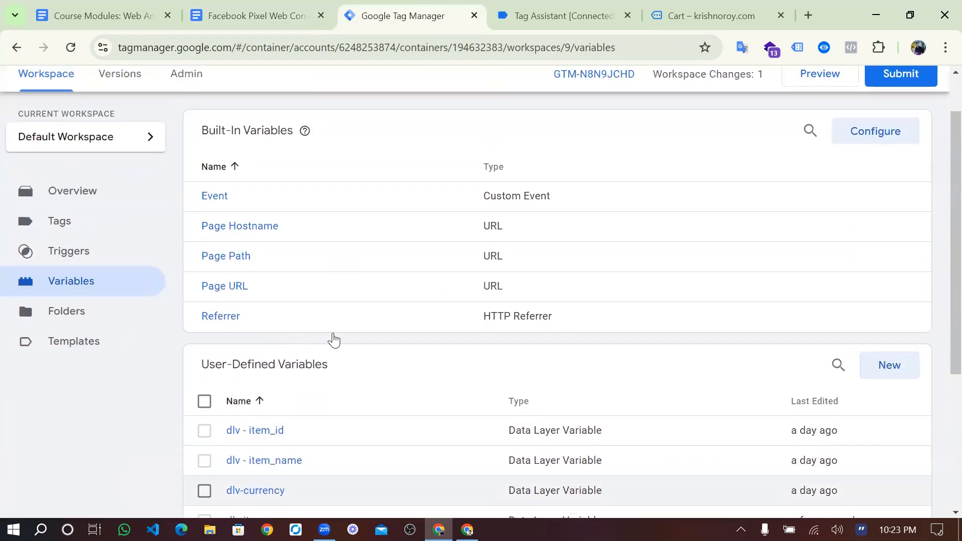
scroll(339, 459, down, 5)
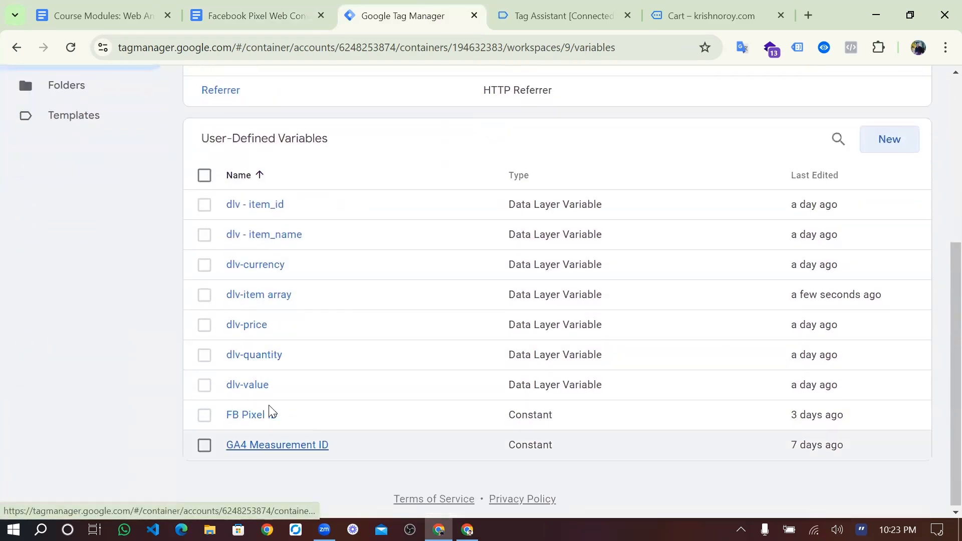
click(557, 15)
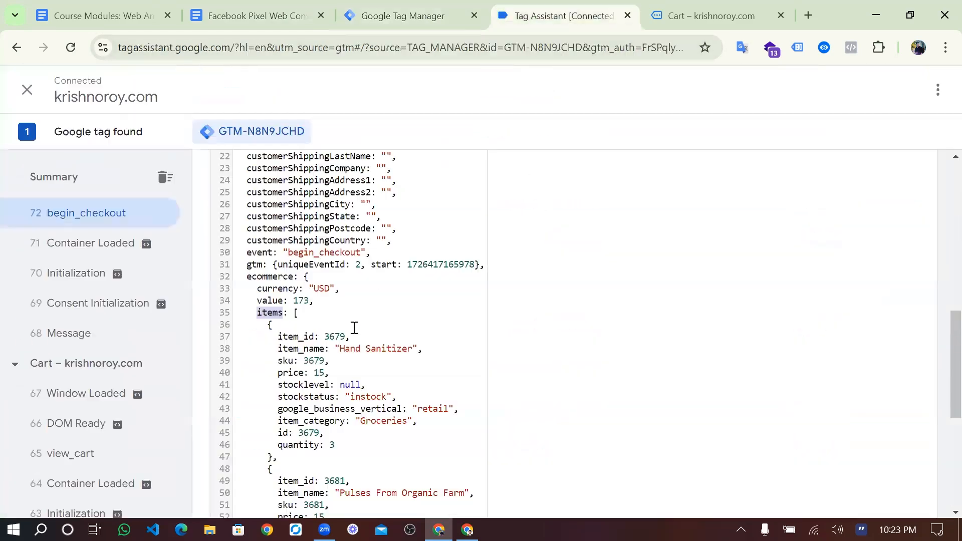
- Examine the item_id key and its value 3679 in the begin_checkout data layer
click(285, 333)
drag(305, 339, 279, 339)
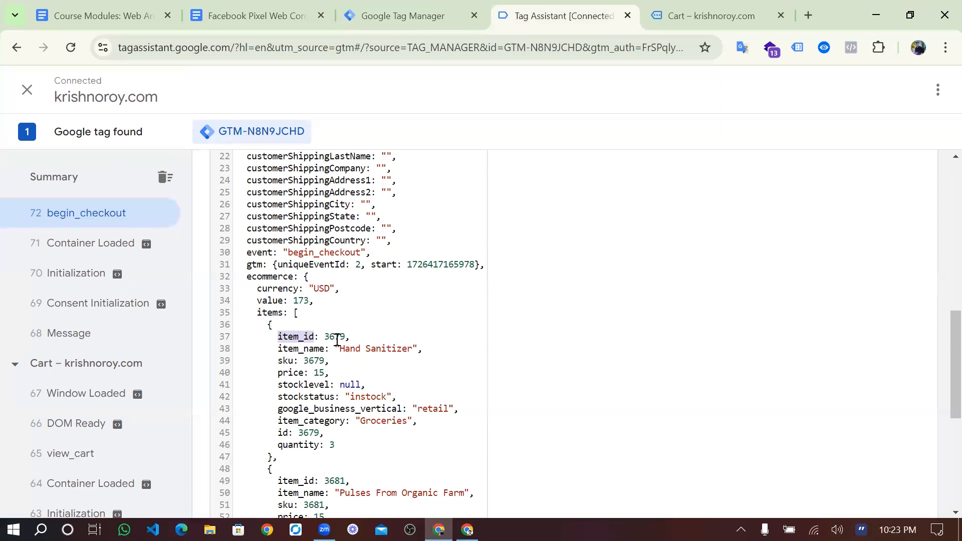
scroll(383, 341, down, 5)
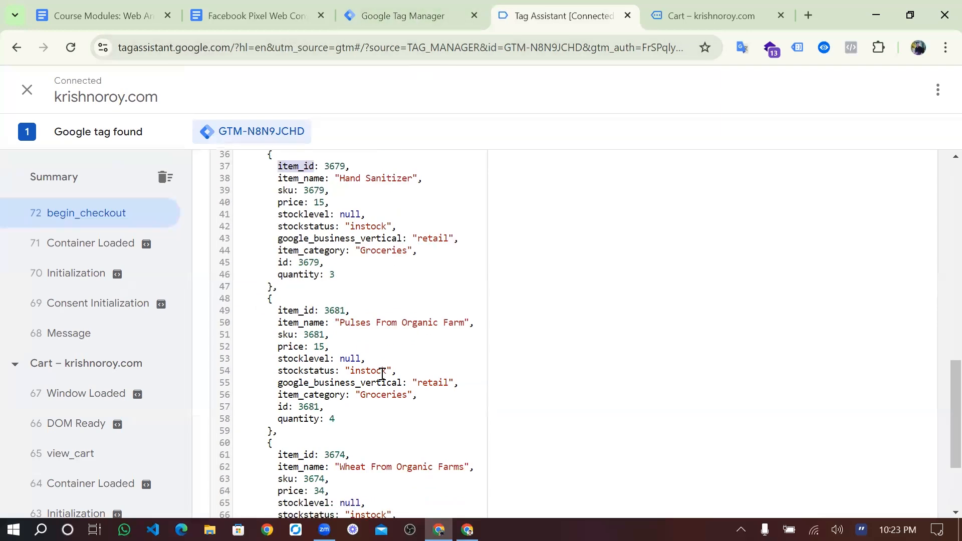
scroll(382, 374, up, 2)
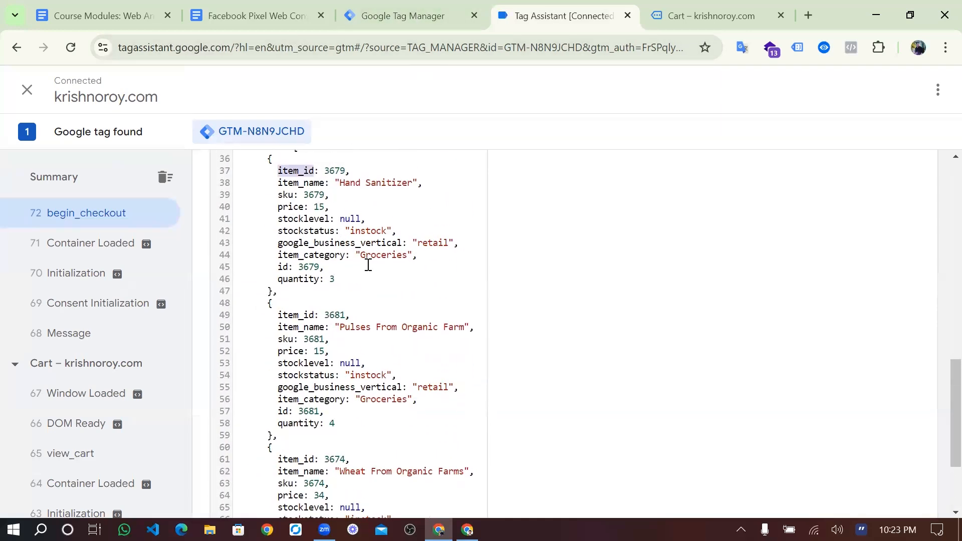
scroll(368, 265, up, 2)
click(326, 316)
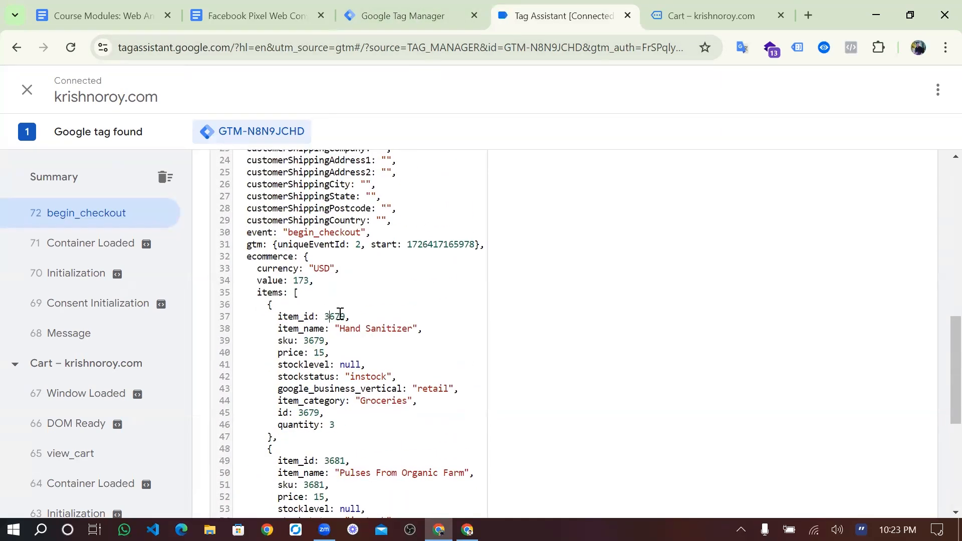
right_click(313, 313)
click(380, 396)
scroll(391, 181, up, 3)
scroll(391, 181, up, 5)
- Check the Hand Sanitizer item_name value among begin_checkout's evaluated variables
click(405, 209)
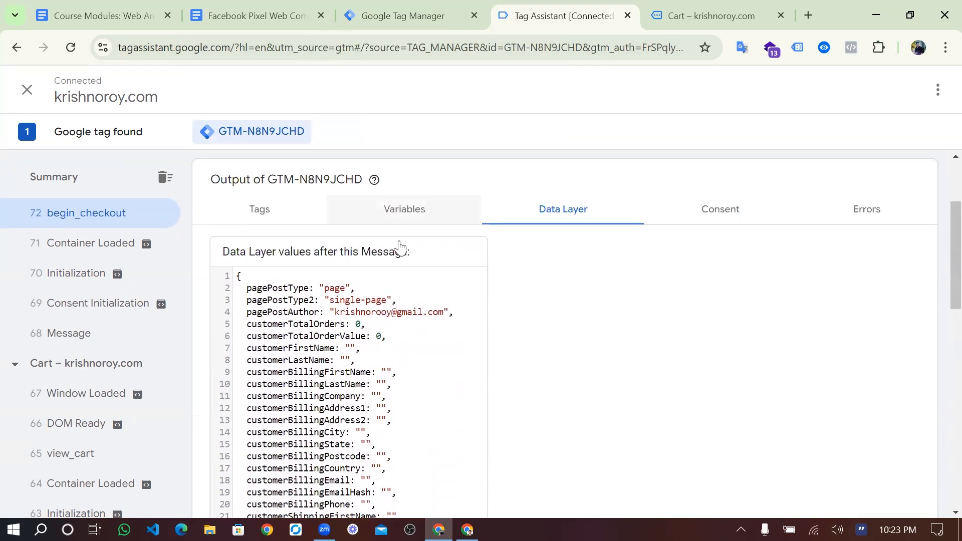
scroll(401, 379, down, 2)
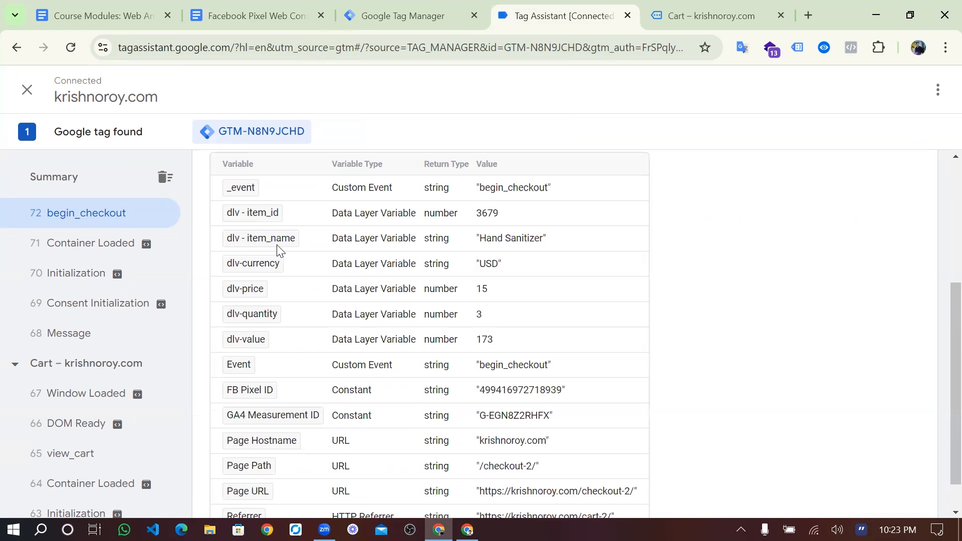
drag(480, 239, 534, 243)
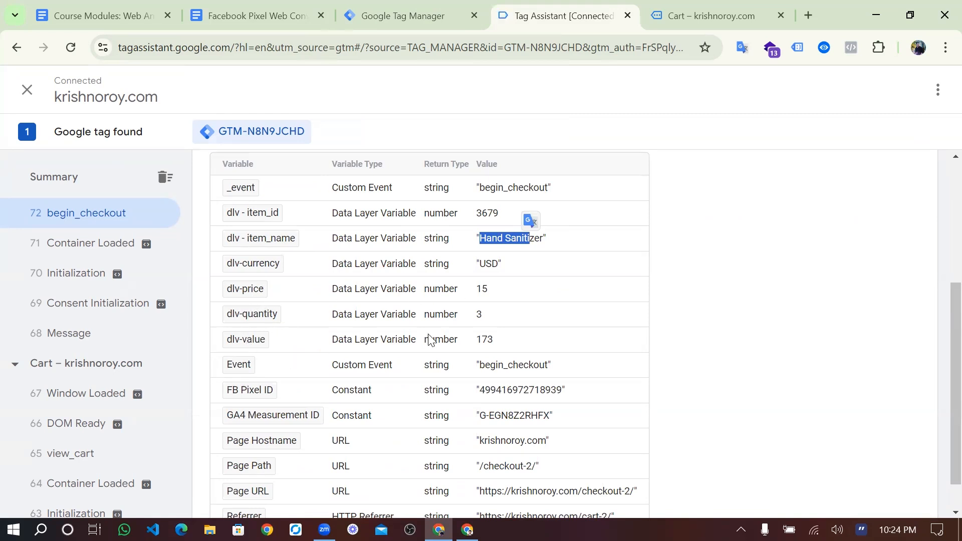
click(431, 195)
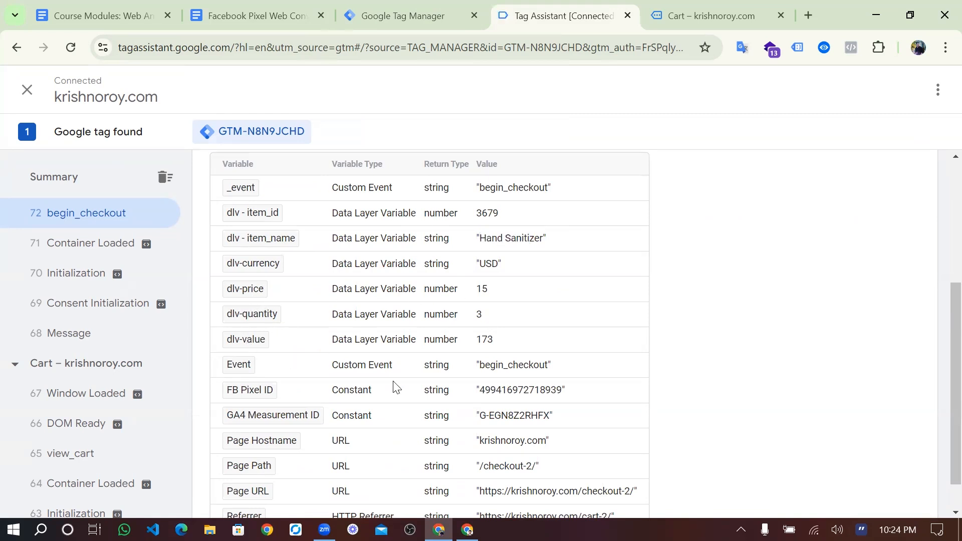
scroll(396, 386, down, 1)
click(407, 7)
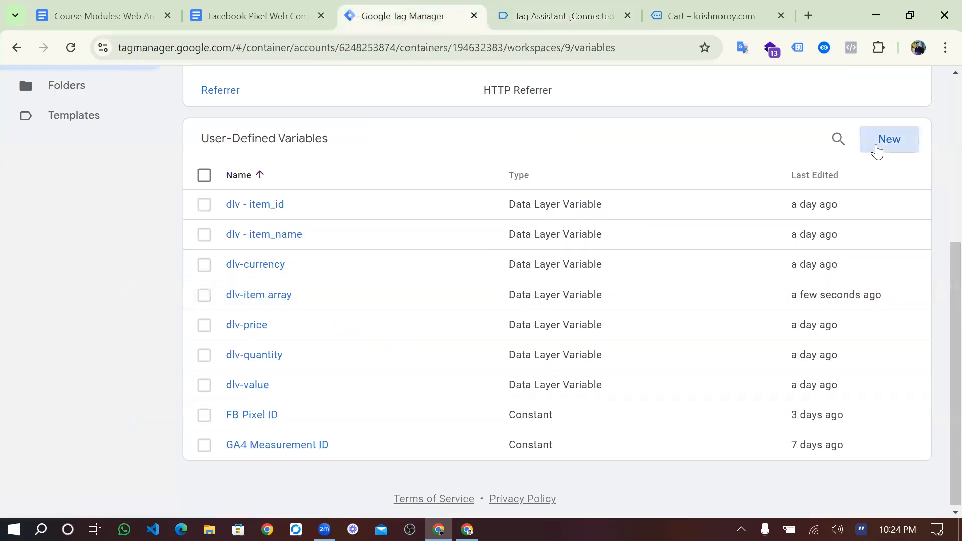
- Start a new Custom JavaScript variable with the caret in its empty code box
click(876, 151)
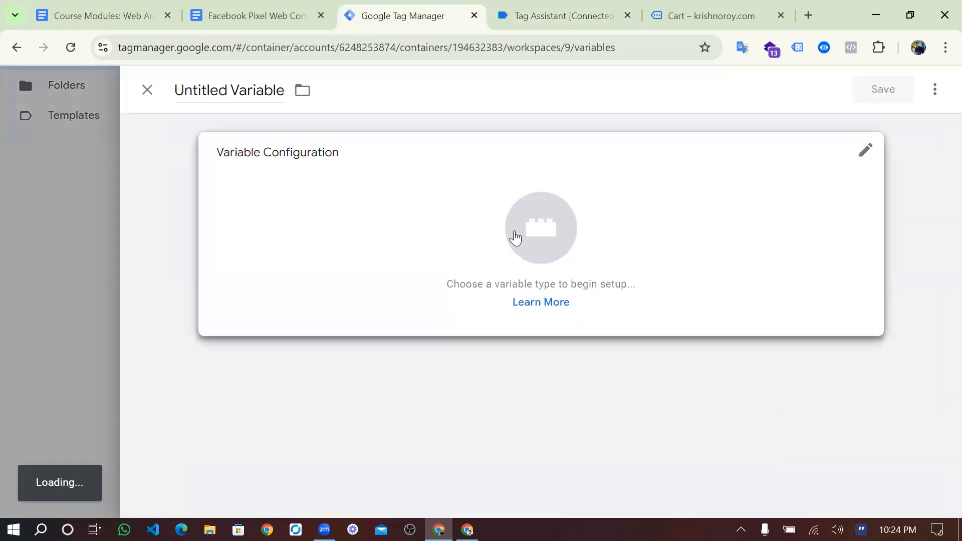
click(515, 238)
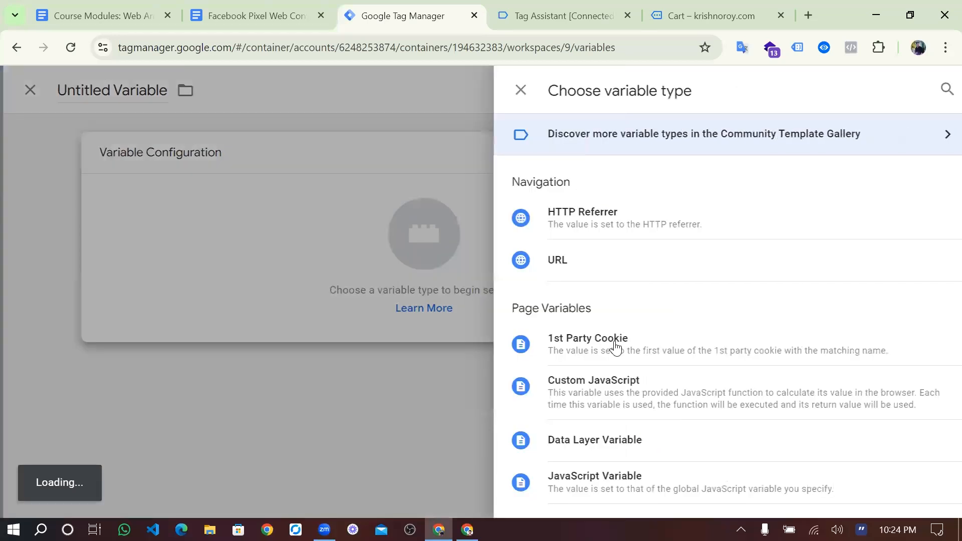
scroll(610, 336, down, 1)
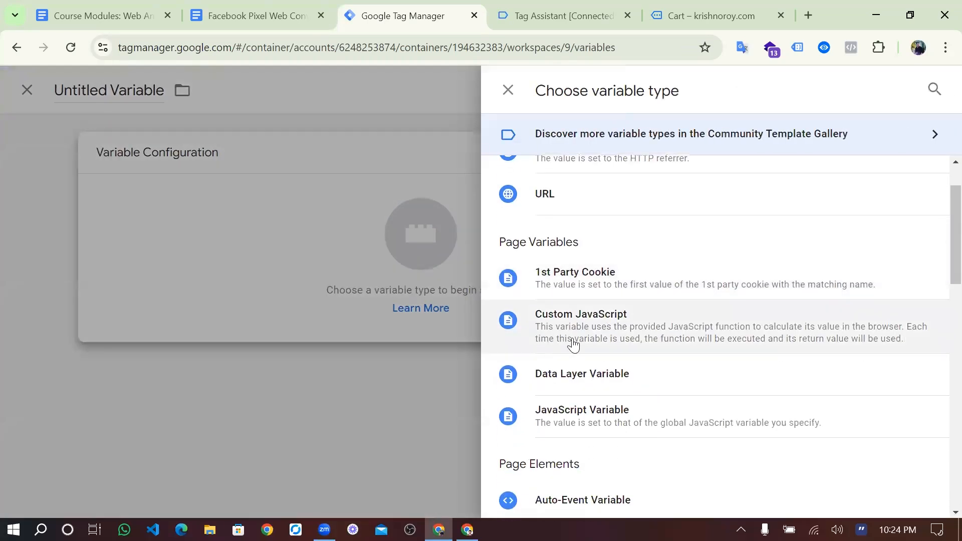
click(595, 319)
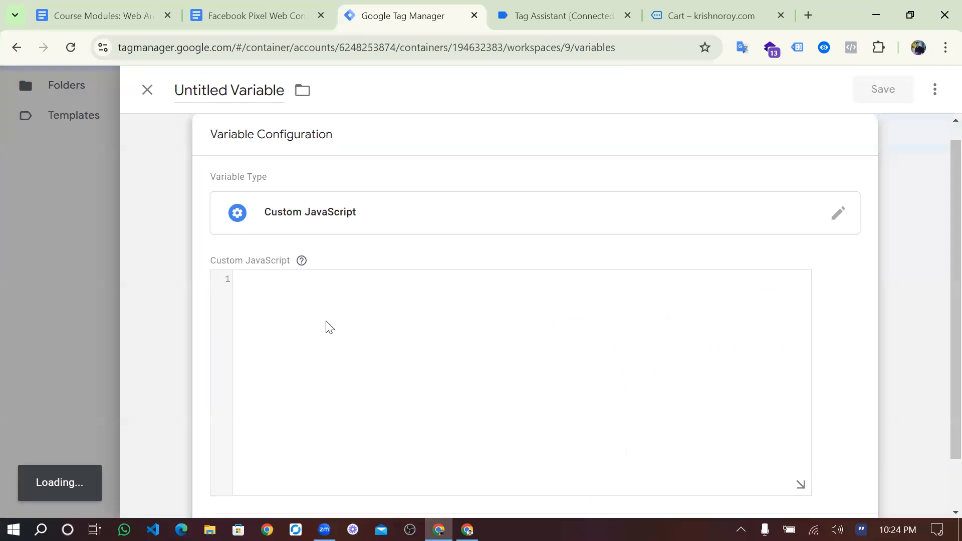
click(328, 326)
click(281, 16)
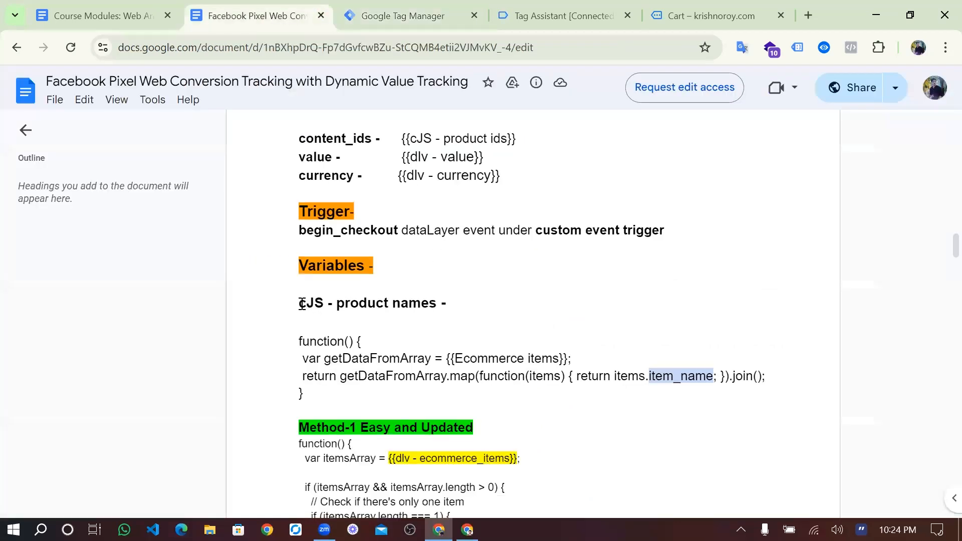
- Copy the four-line cJS - product names function into the variable's code box
drag(297, 303, 445, 305)
drag(306, 395, 295, 345)
key(ctrl+c)
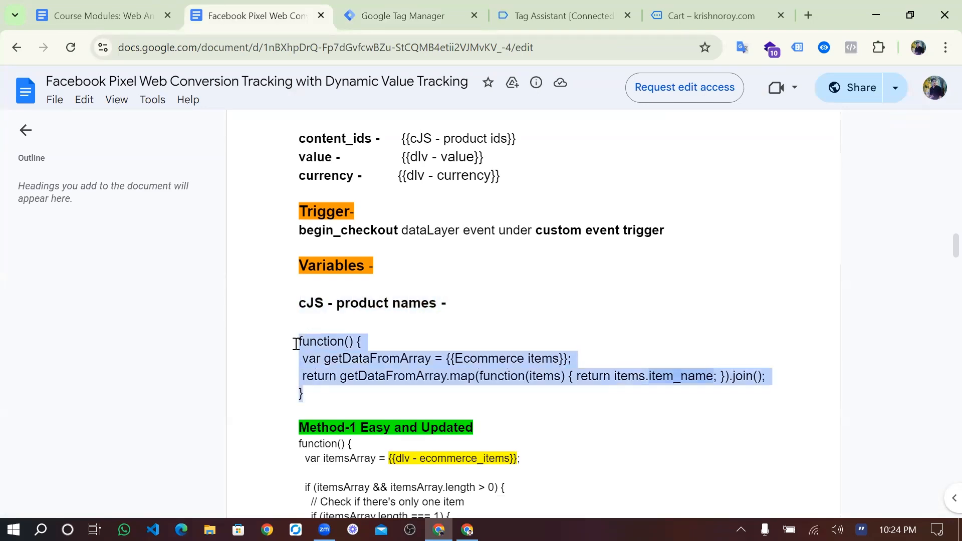
scroll(389, 434, down, 1)
scroll(389, 434, down, 2)
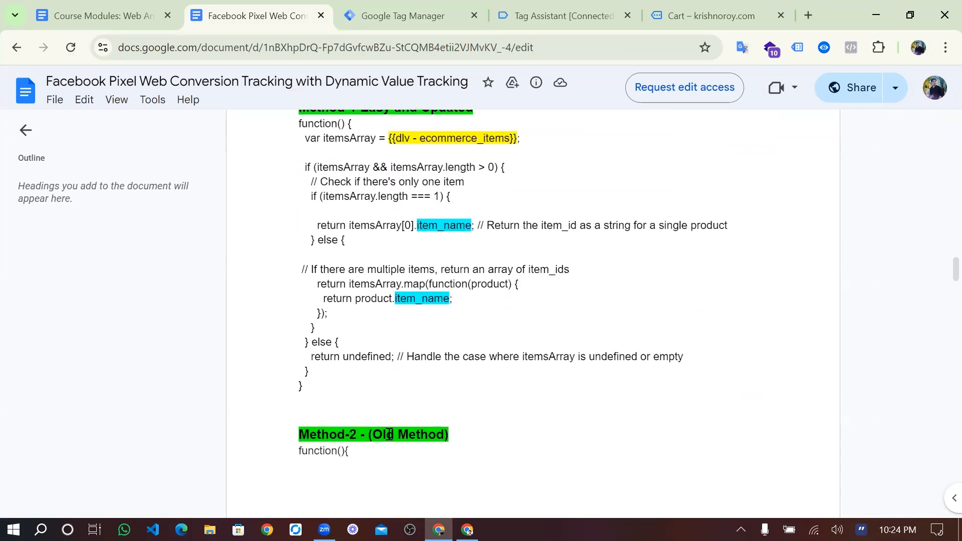
scroll(351, 425, up, 3)
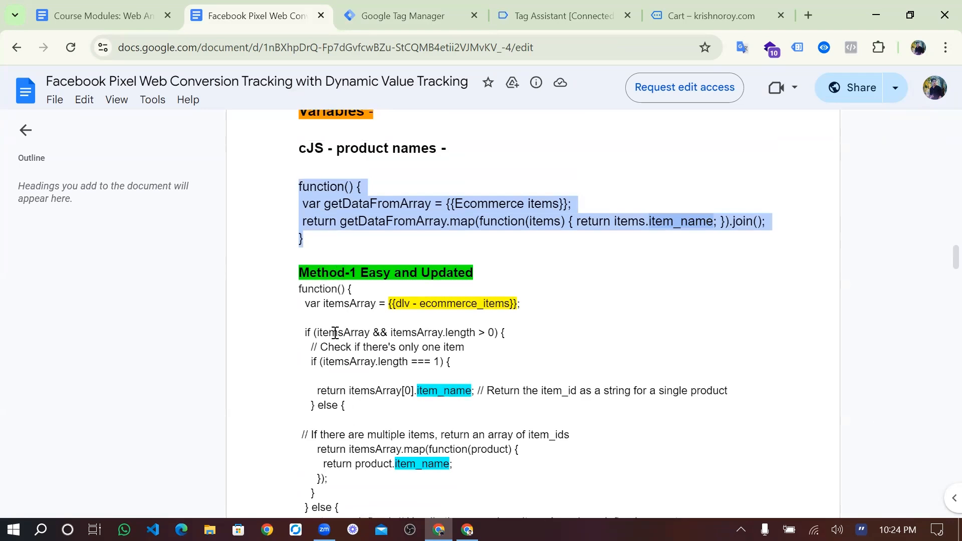
scroll(344, 371, down, 3)
scroll(344, 371, up, 3)
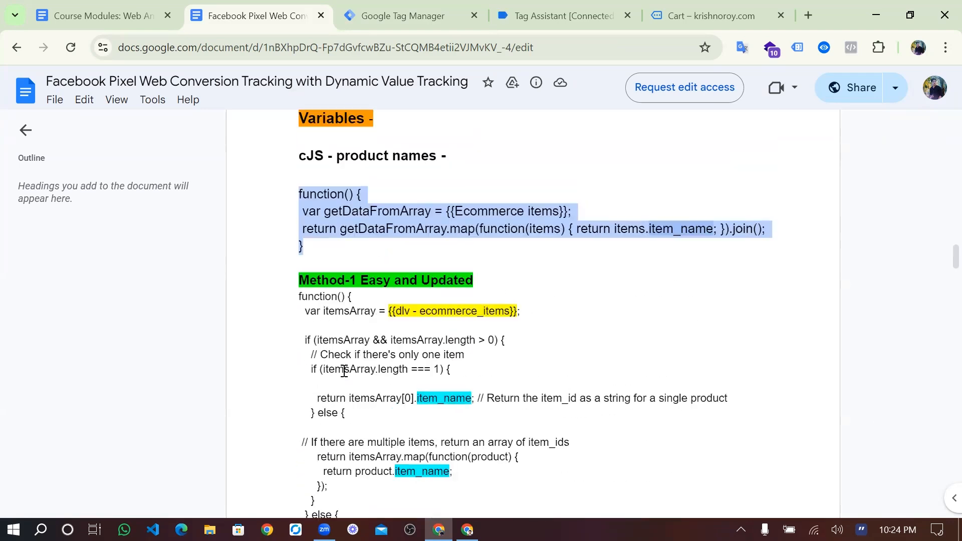
click(398, 23)
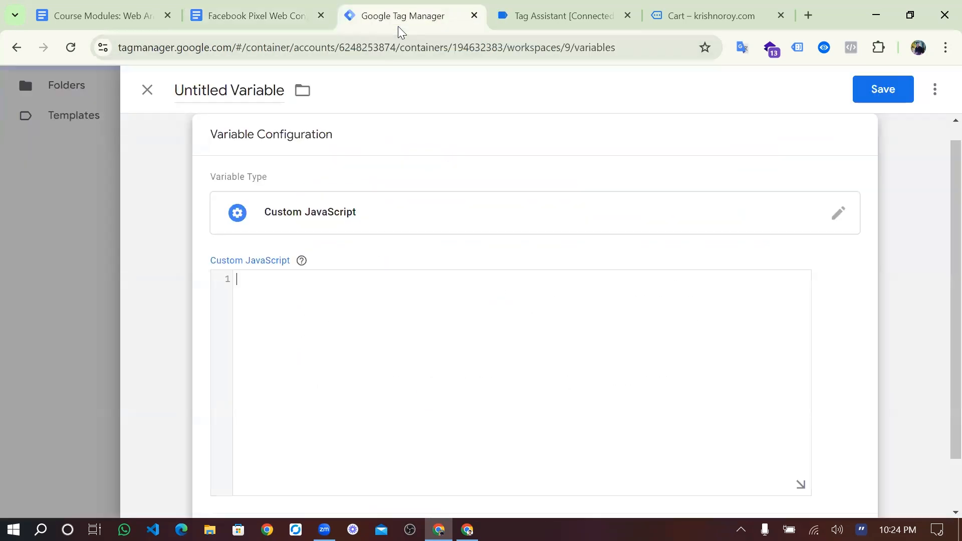
click(314, 295)
key(ctrl+v)
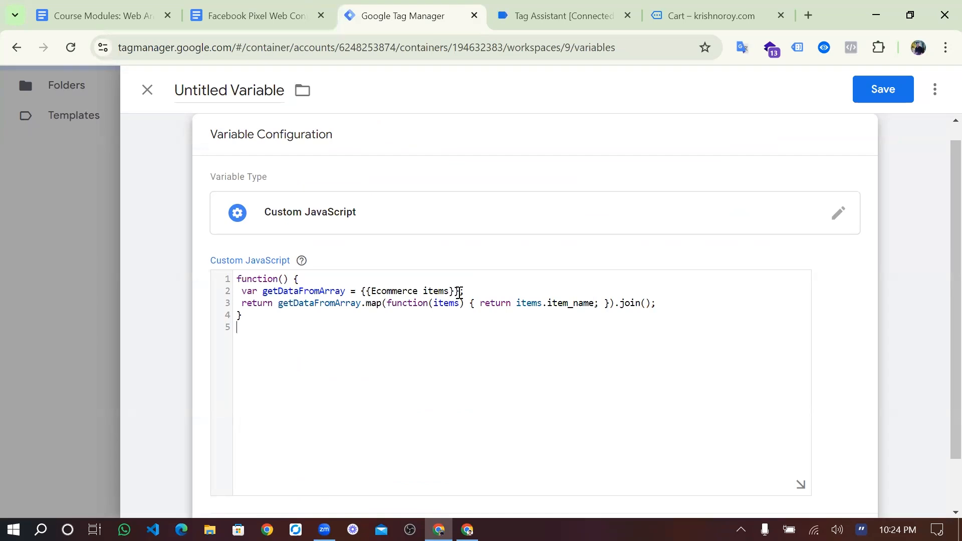
- Replace {{Ecommerce items}} on line 2 with {{dlv-item array}} from autocomplete
drag(459, 292, 366, 291)
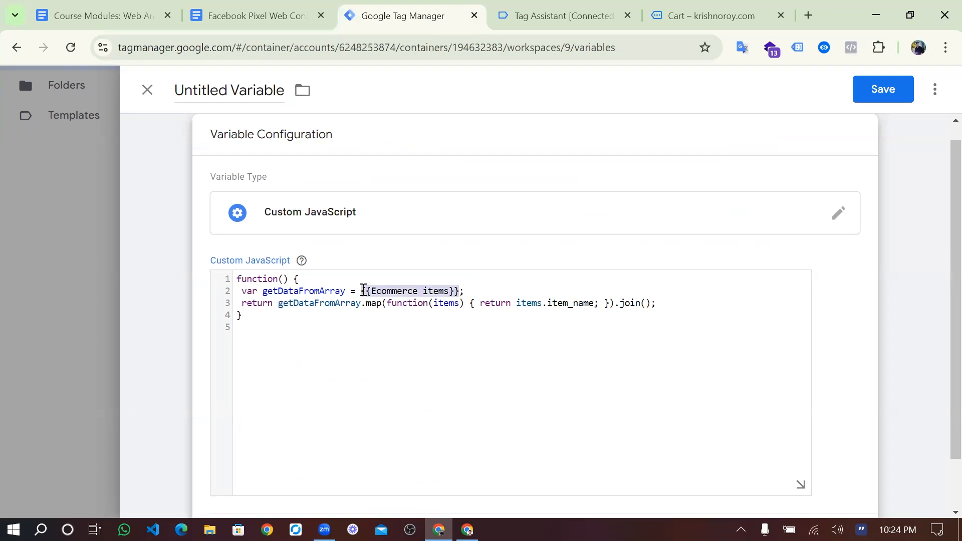
key(BackSpace)
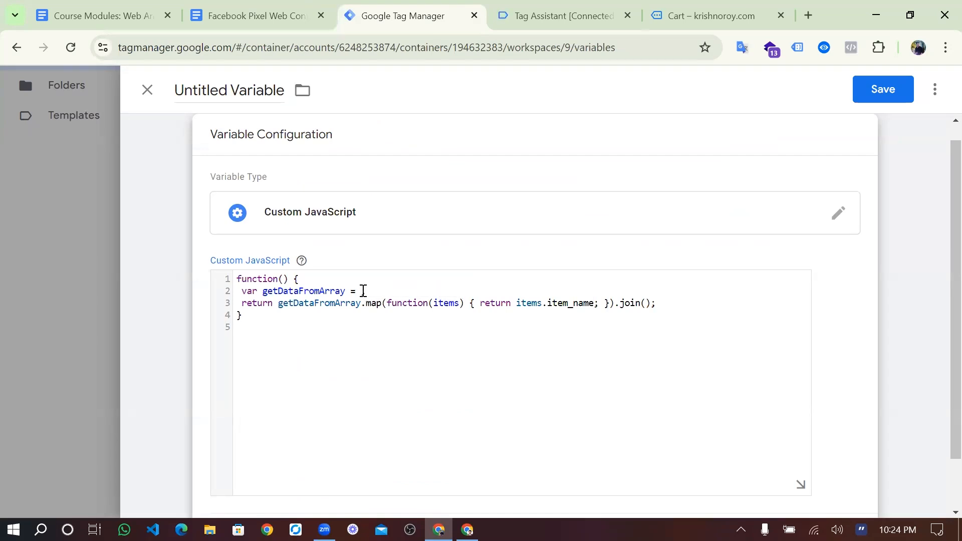
text({{)
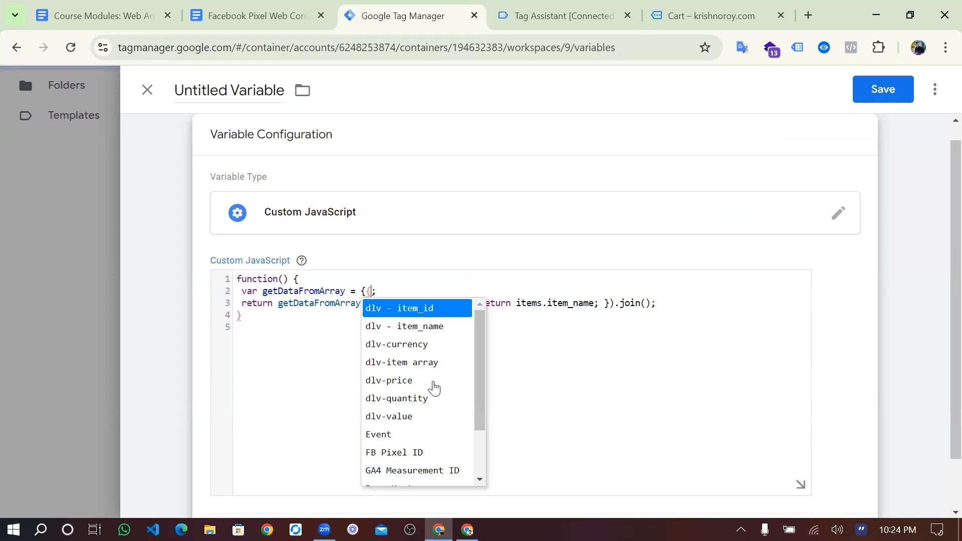
scroll(434, 388, down, 2)
scroll(434, 387, up, 2)
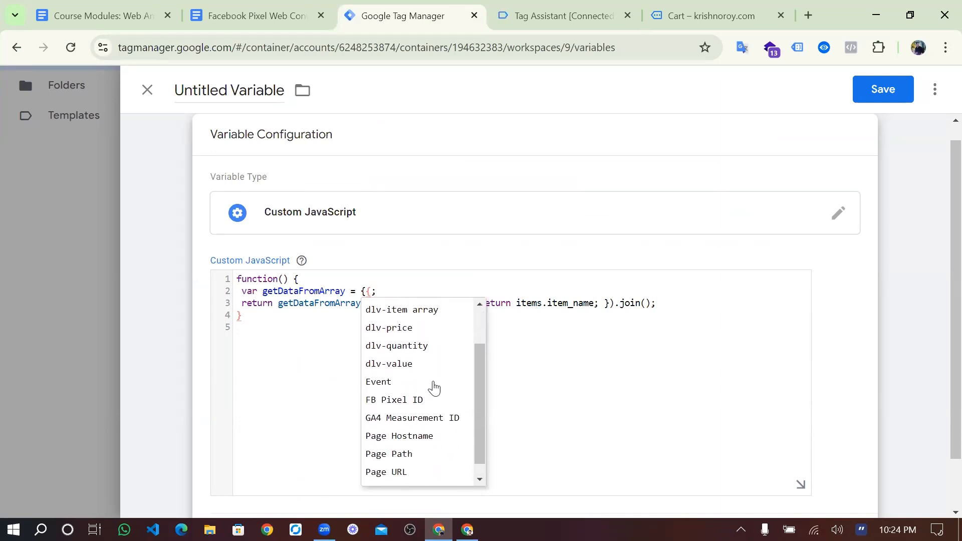
click(402, 363)
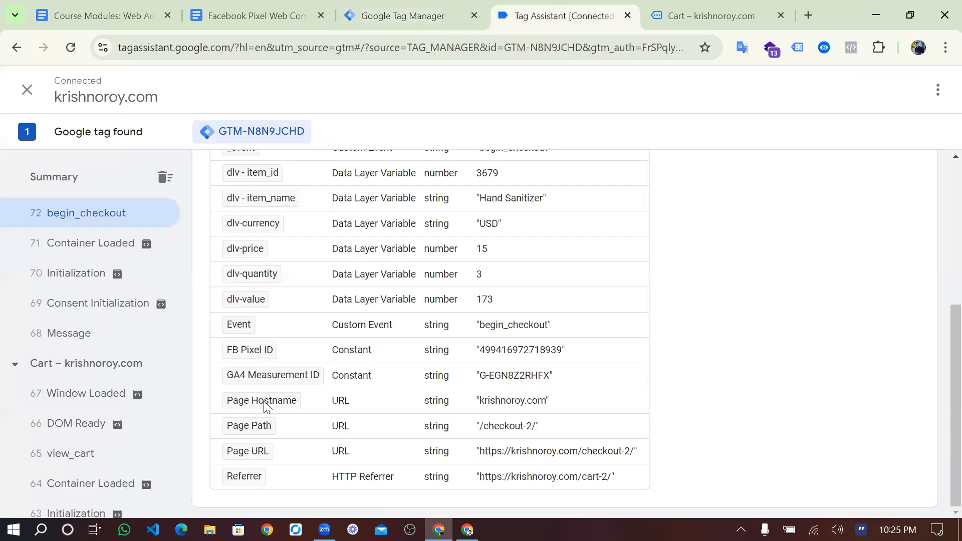
- Inspect the first item's fields, including item_id, in the begin_checkout items array
scroll(583, 344, up, 5)
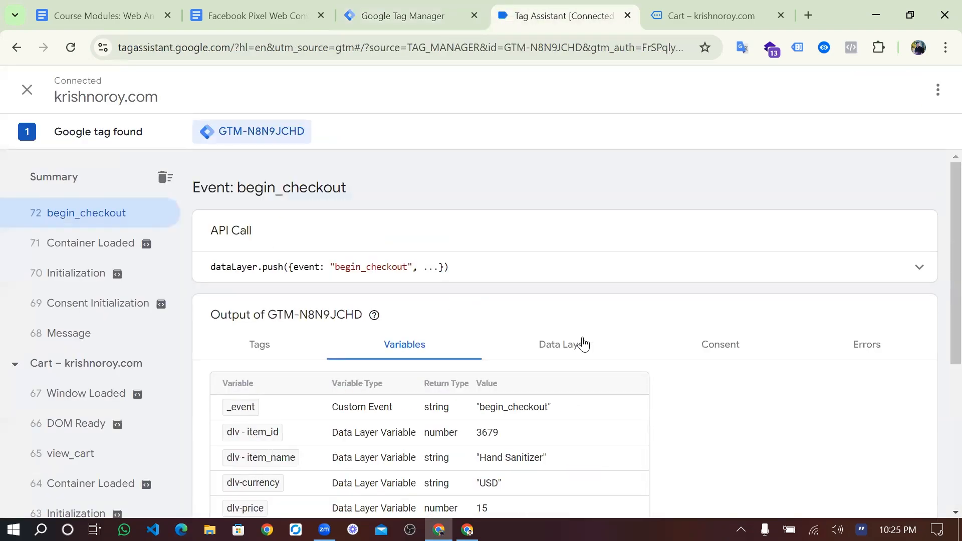
click(583, 345)
scroll(422, 391, down, 10)
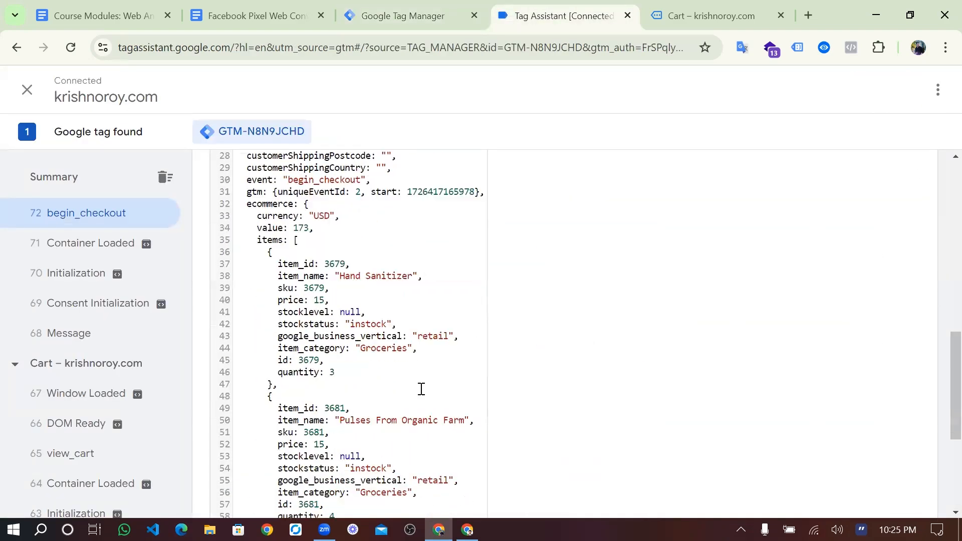
scroll(421, 389, down, 3)
scroll(271, 234, up, 3)
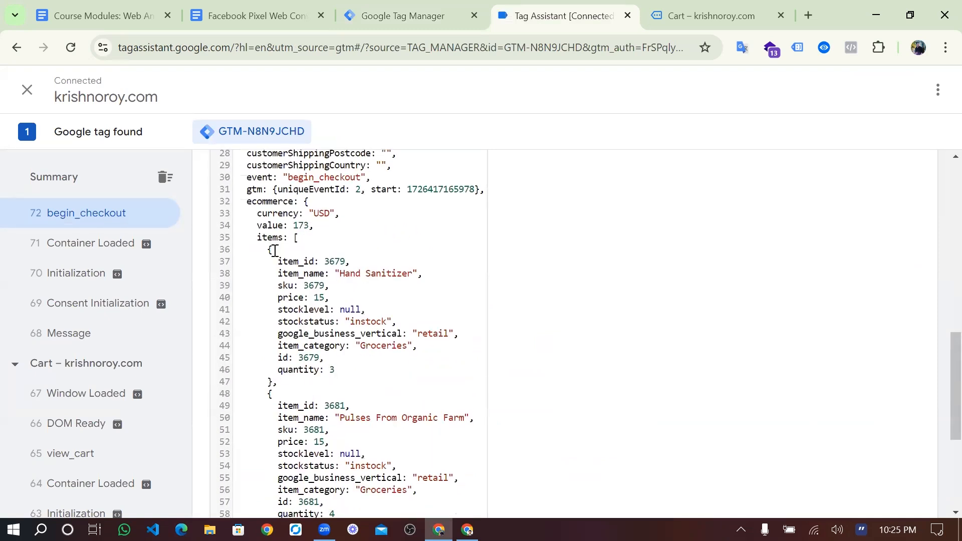
drag(273, 249, 336, 391)
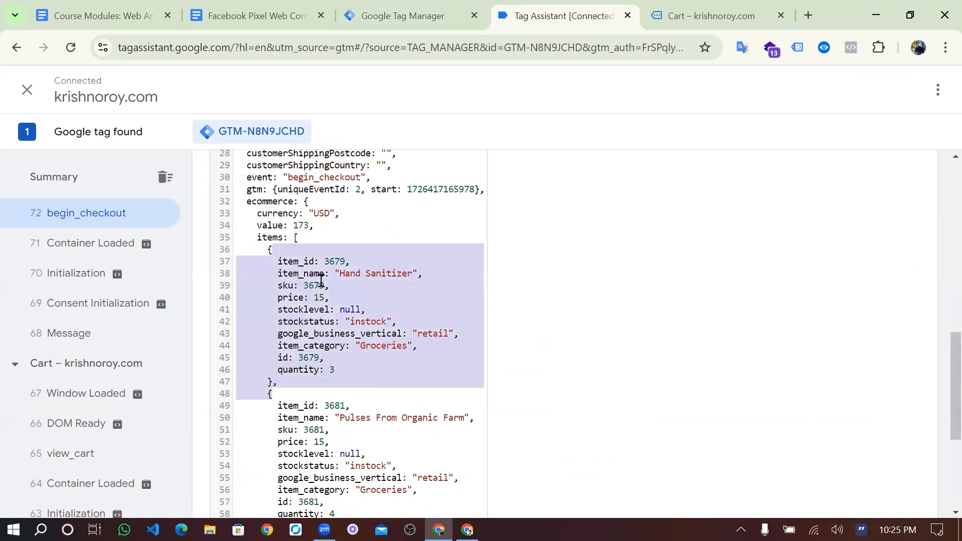
click(288, 239)
drag(271, 263, 324, 371)
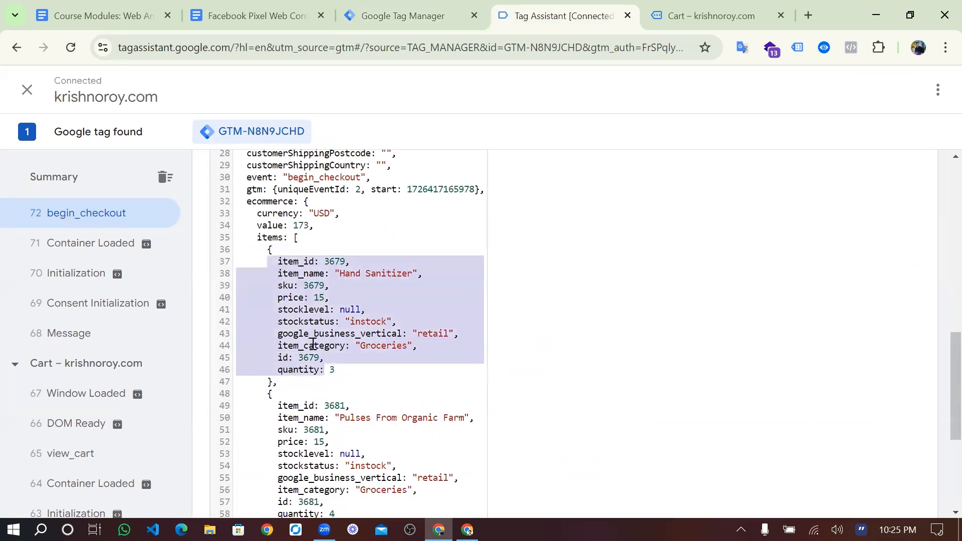
double_click(273, 238)
double_click(312, 261)
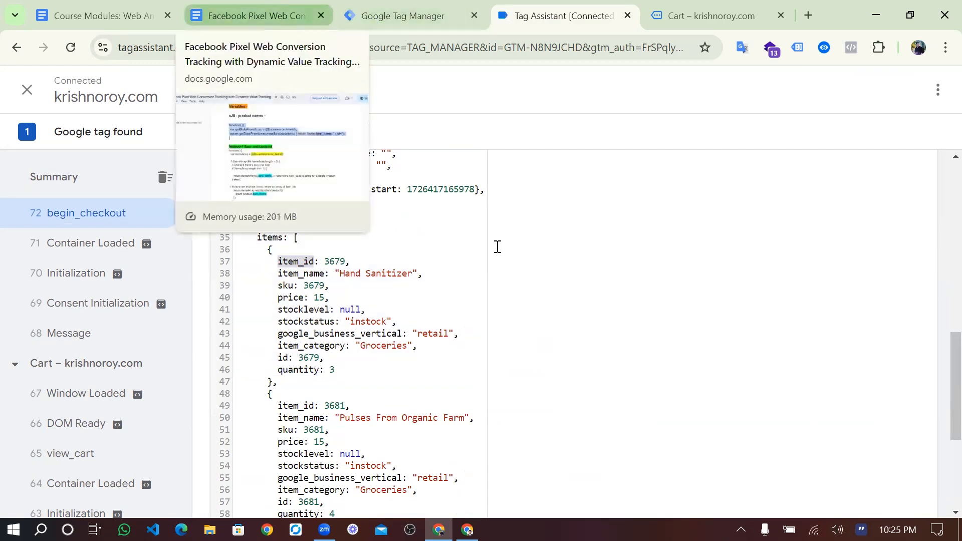
- Glance over the tracking notes and cart page, then return to the Custom JavaScript variable
click(260, 16)
click(549, 215)
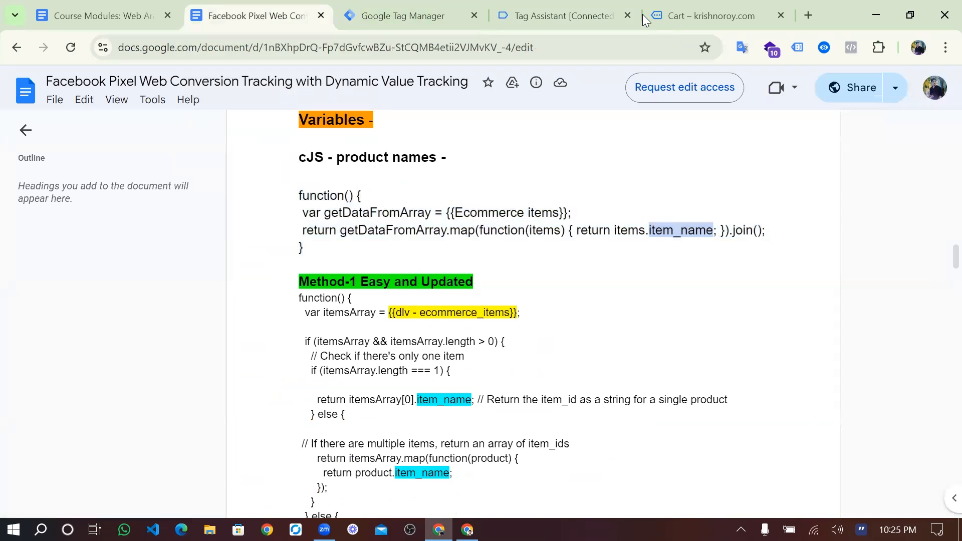
click(688, 15)
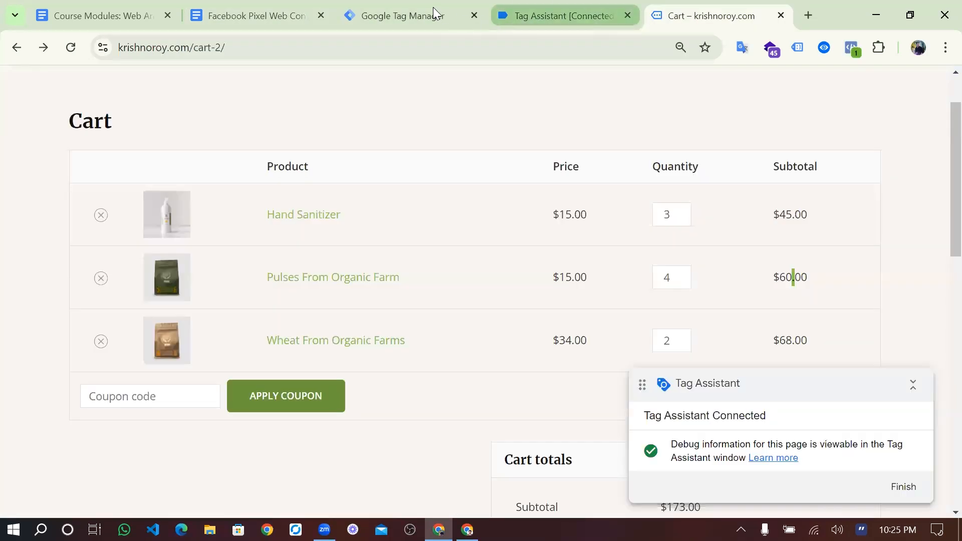
click(433, 7)
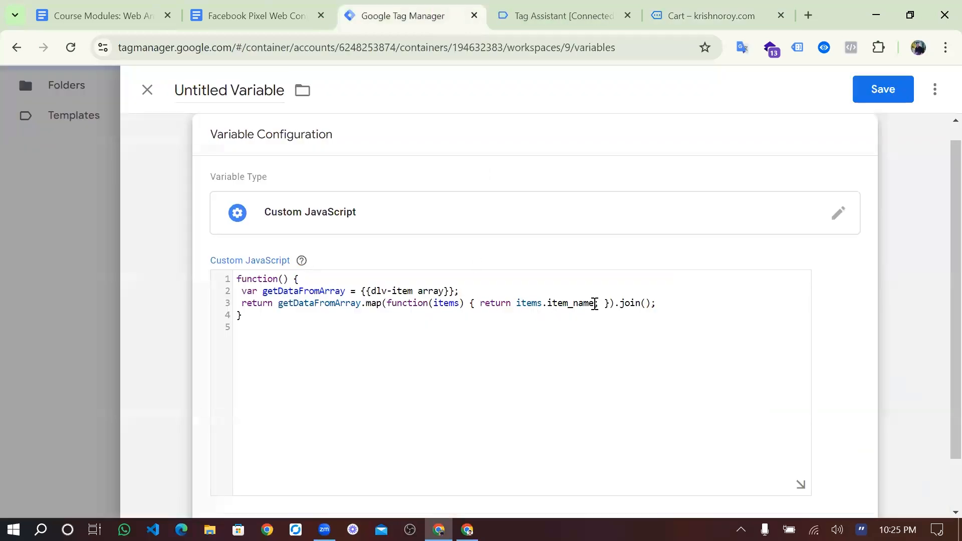
- Change item_name to item_id on line 3 of the function, checking the field name against Tag Assistant
key(BackSpace)
key(BackSpace)
key(BackSpace)
key(BackSpace)
text(id)
scroll(621, 348, down, 1)
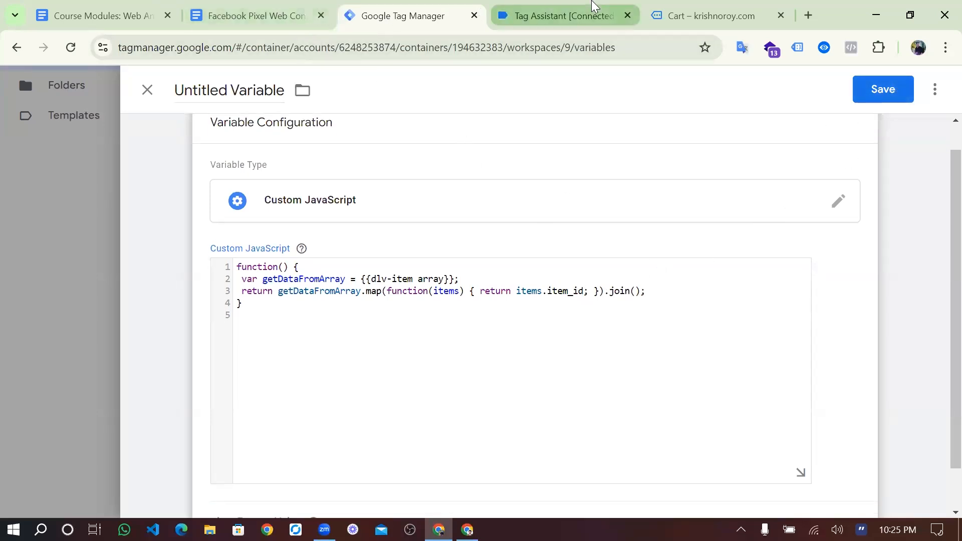
key(ctrl+Tab)
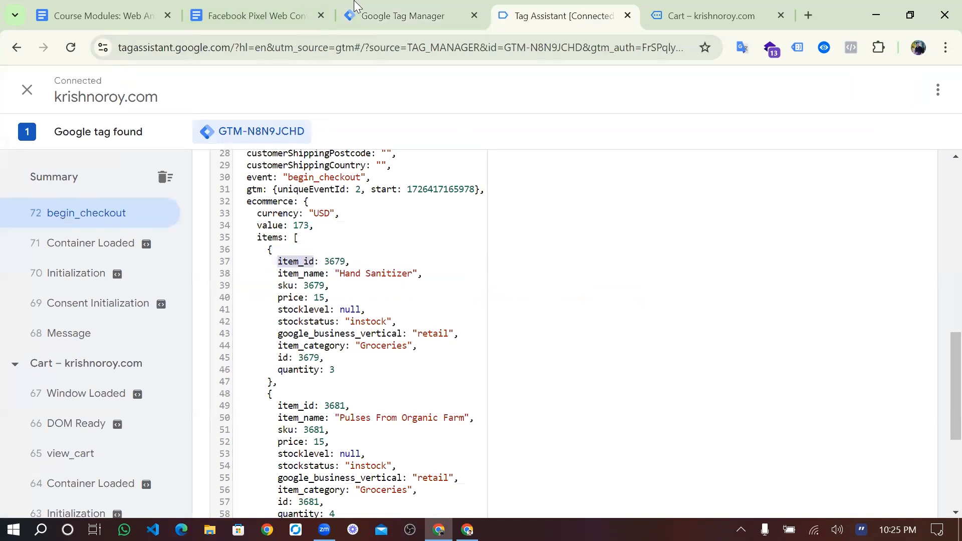
key(ctrl+shift+Tab)
double_click(564, 292)
click(565, 295)
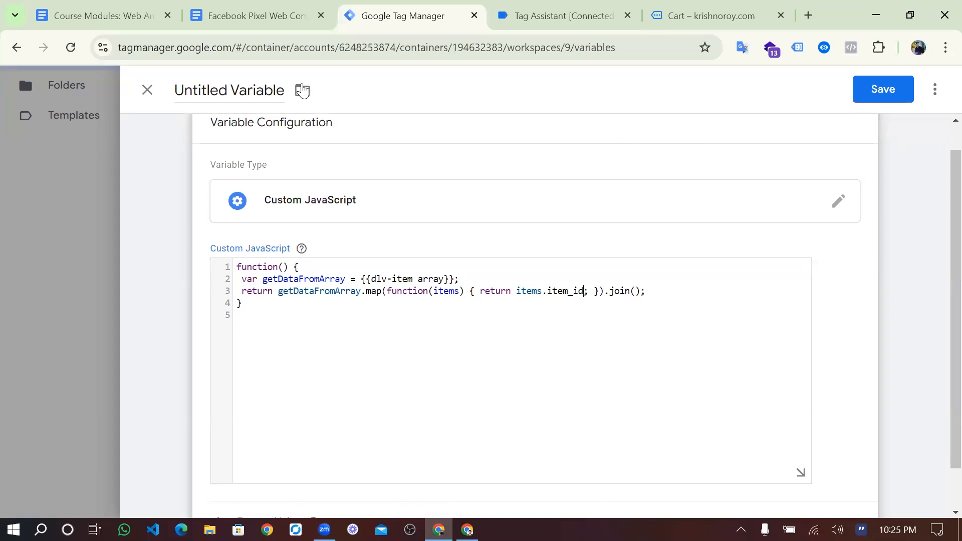
- Rename the Untitled Variable to 'cJa Item ID' and save it
click(272, 91)
key(BackSpace)
text(cJa )
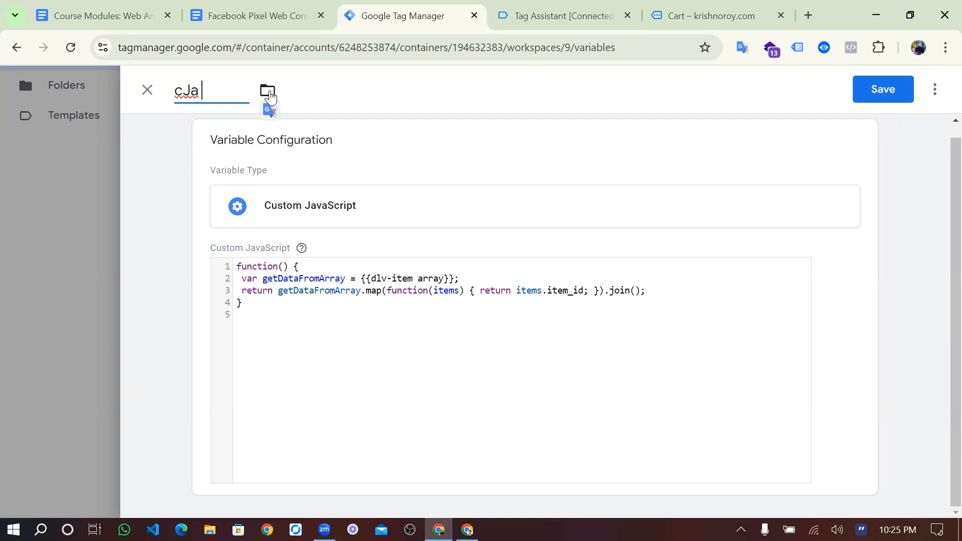
text(Item ID)
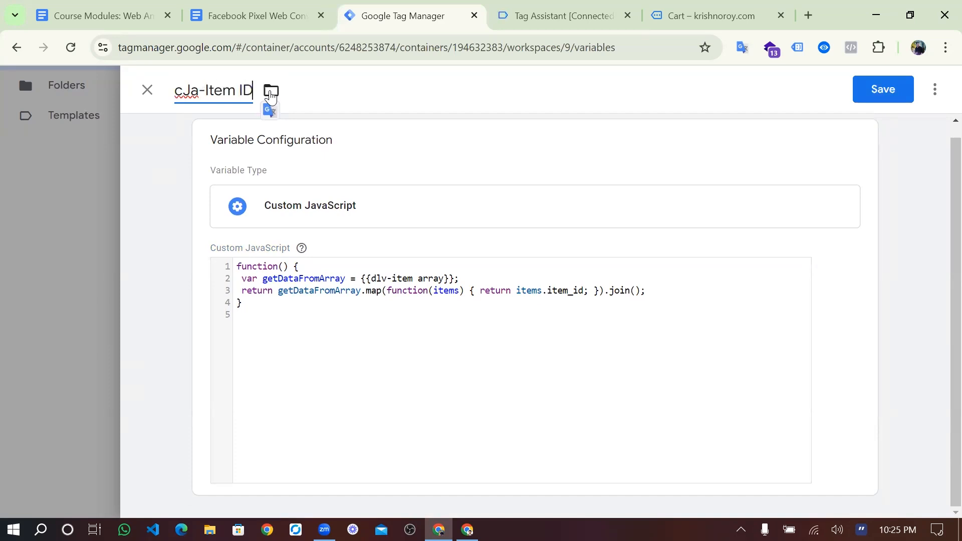
click(884, 89)
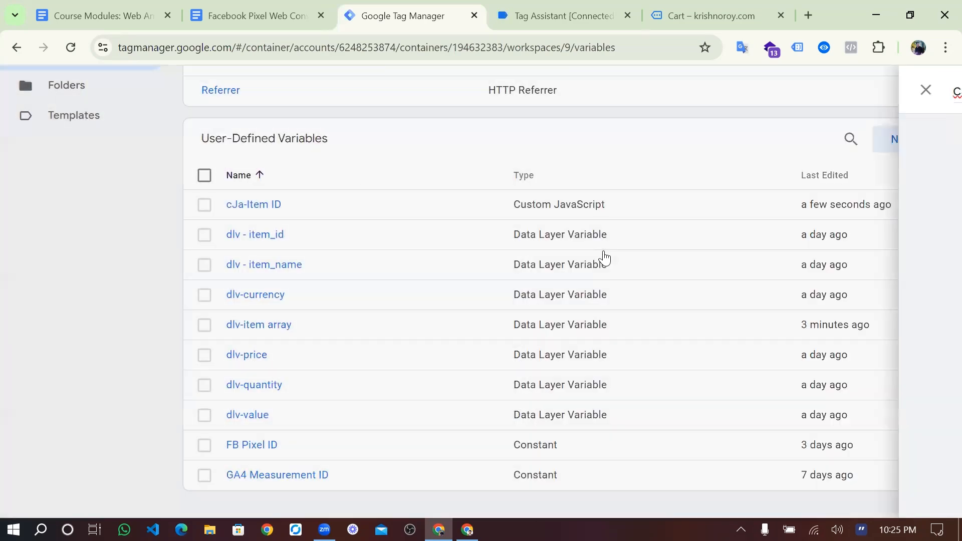
scroll(809, 133, up, 5)
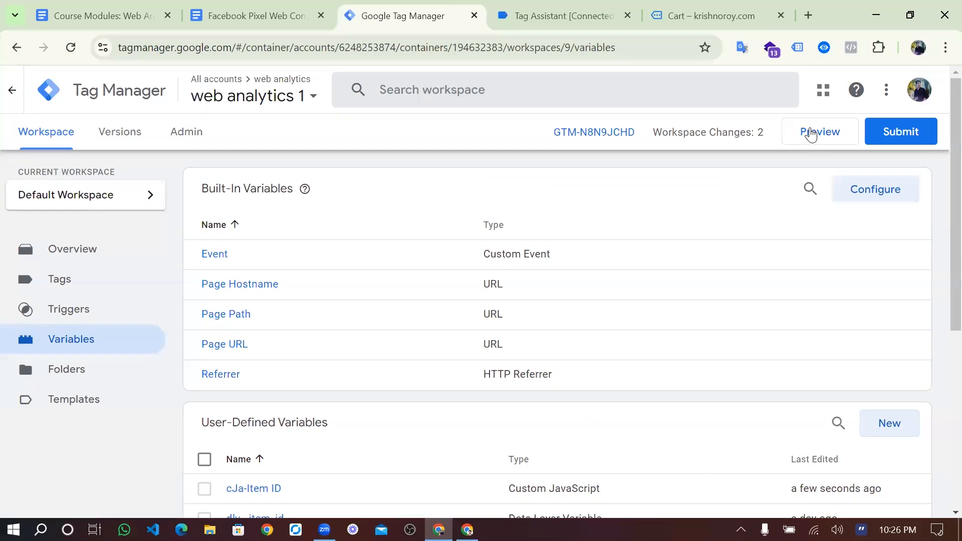
- Relaunch preview, confirm the debugger connection, and return to the krishnoroy.com store
click(812, 134)
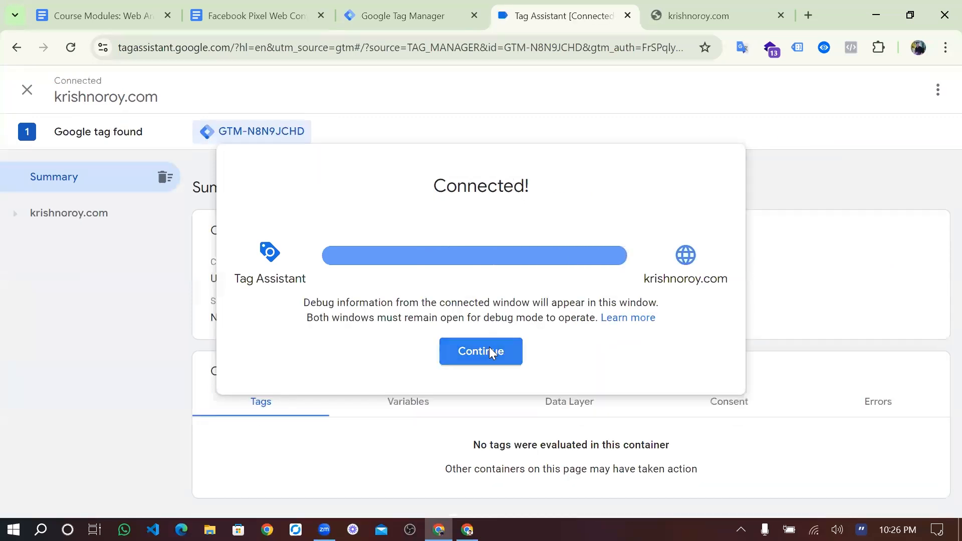
click(489, 351)
scroll(471, 390, down, 3)
click(693, 20)
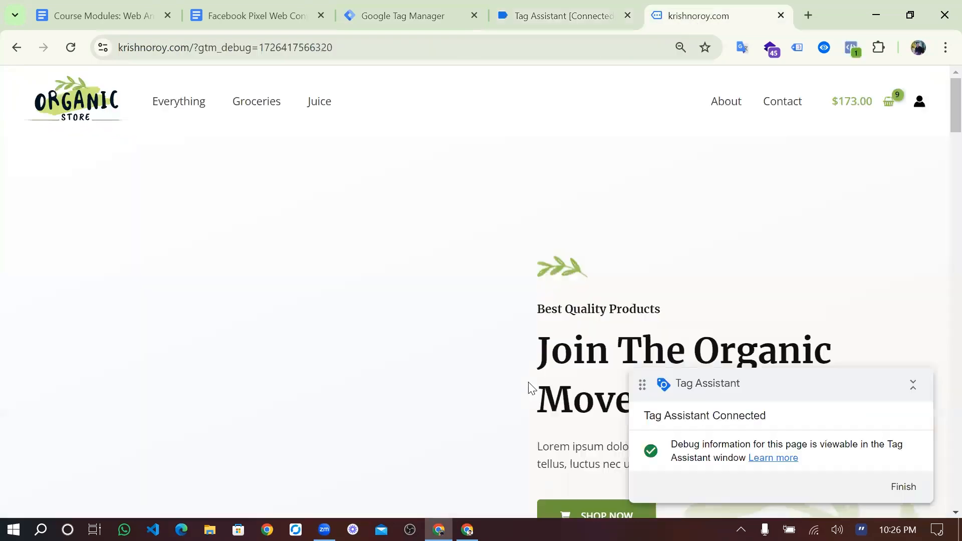
- Add 3 Hand Sanitizer and 4 Wheat From Organic Farms to the cart
scroll(530, 383, down, 10)
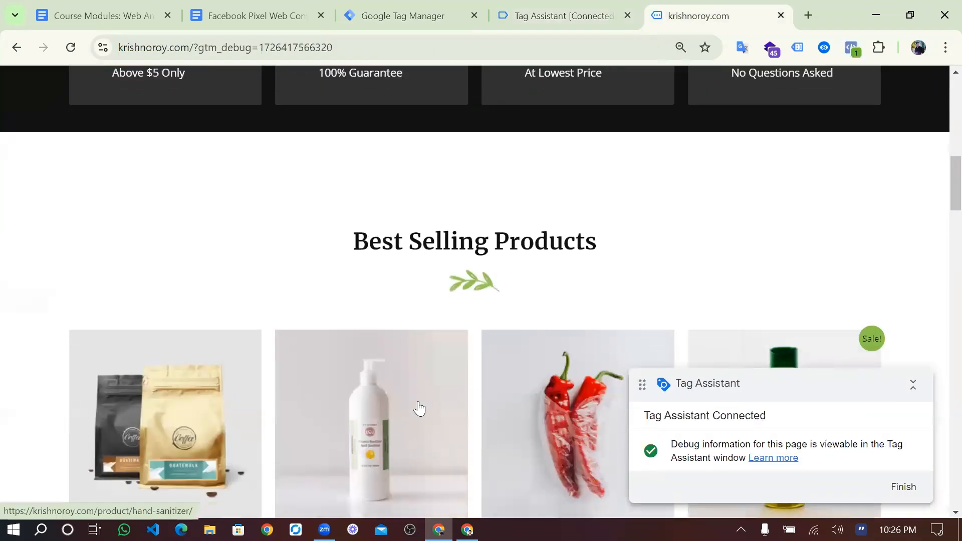
click(419, 408)
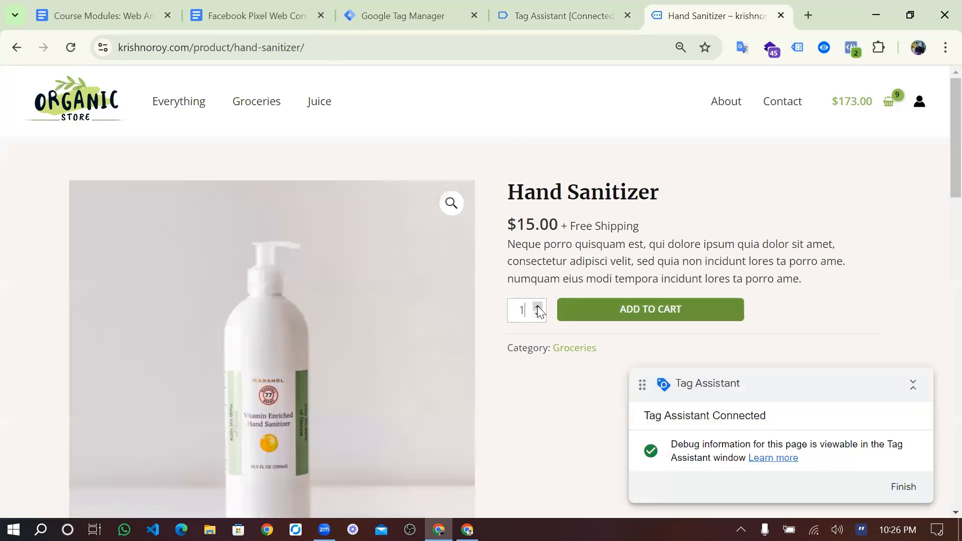
click(608, 310)
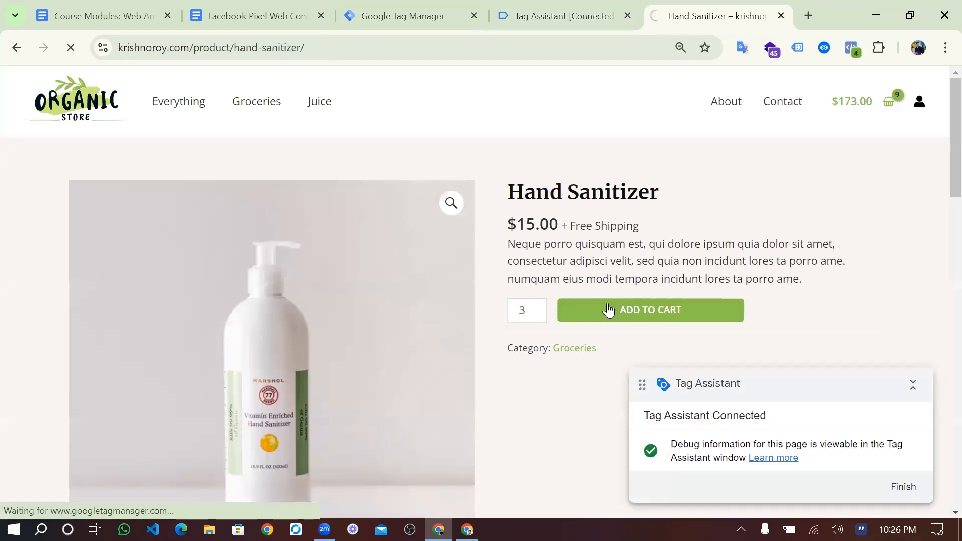
scroll(502, 363, down, 6)
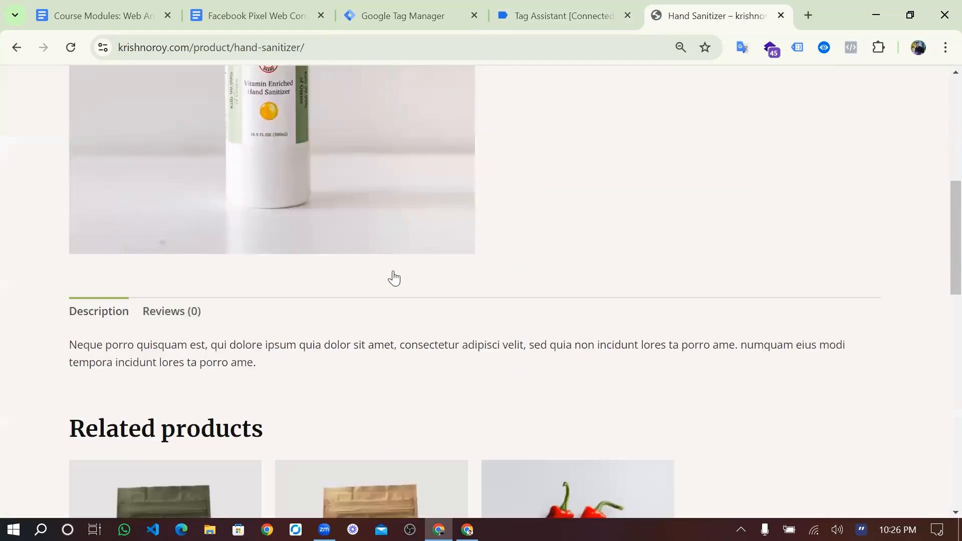
scroll(394, 279, down, 5)
click(393, 277)
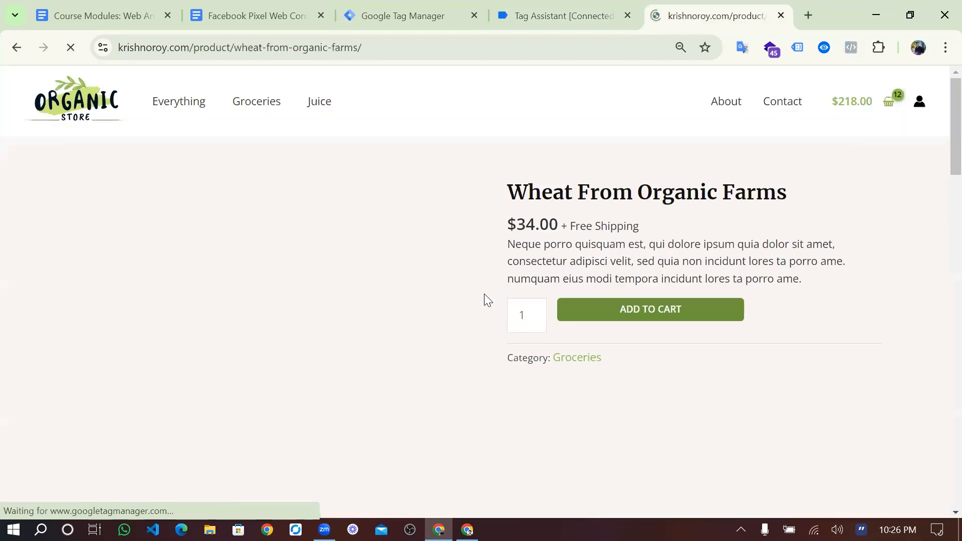
click(535, 317)
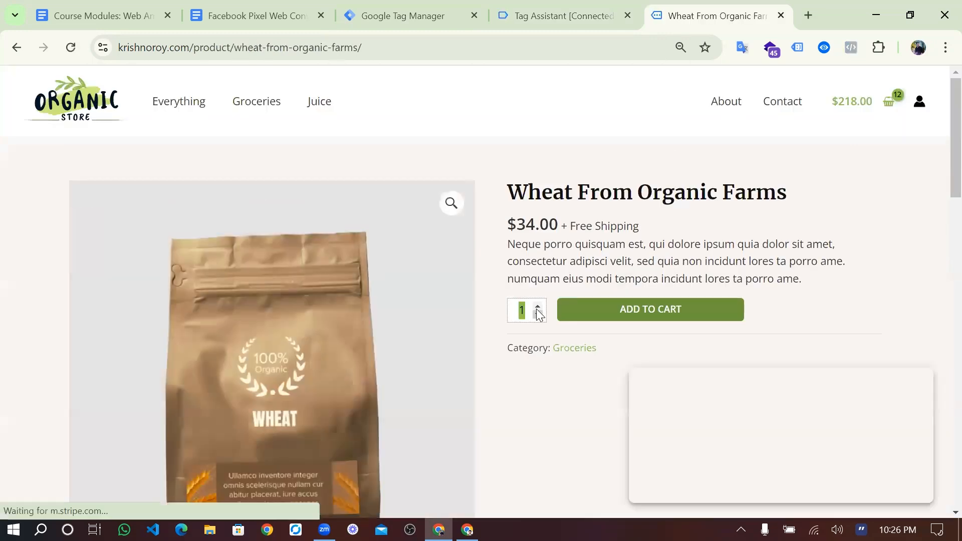
click(537, 305)
click(537, 305)
click(538, 306)
click(639, 306)
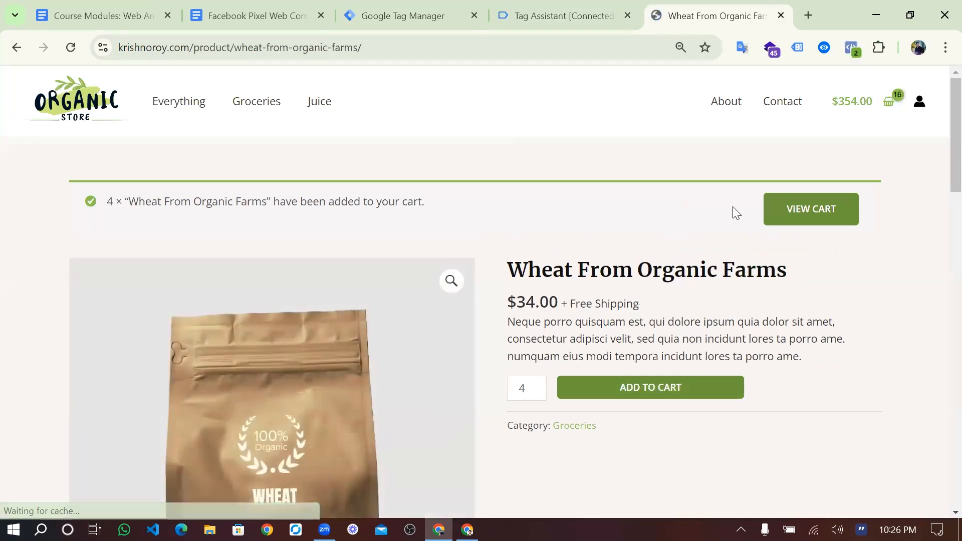
- View the cart, check fired tags, then proceed to checkout with the $354 order
click(817, 209)
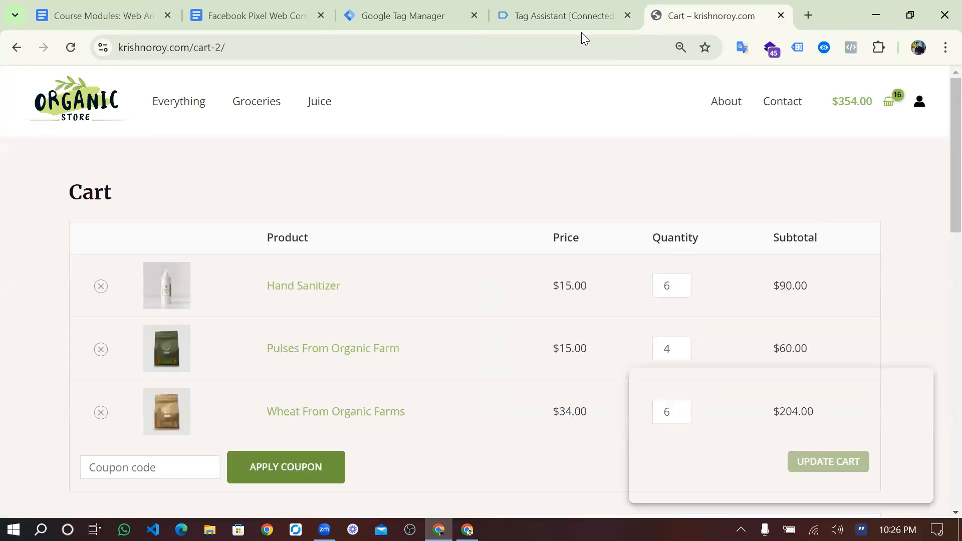
click(567, 11)
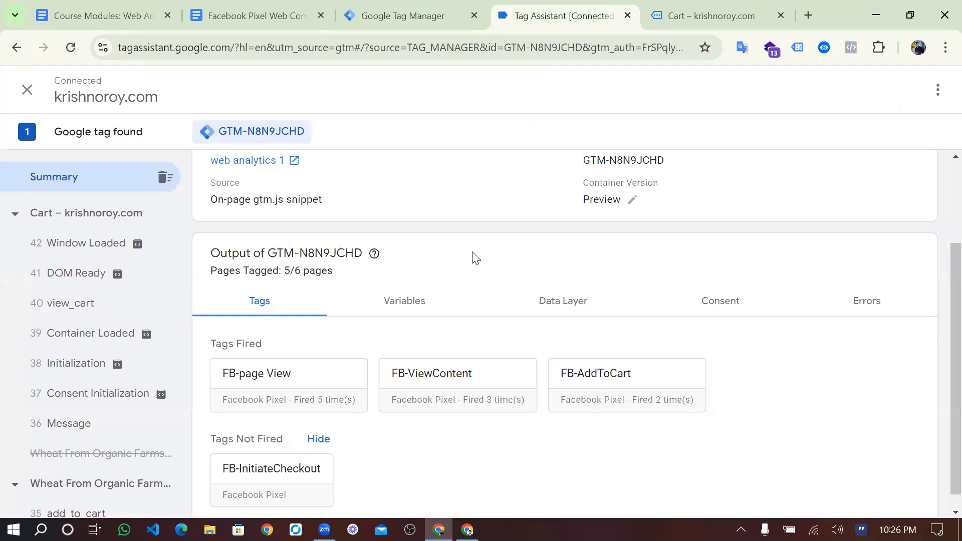
click(711, 15)
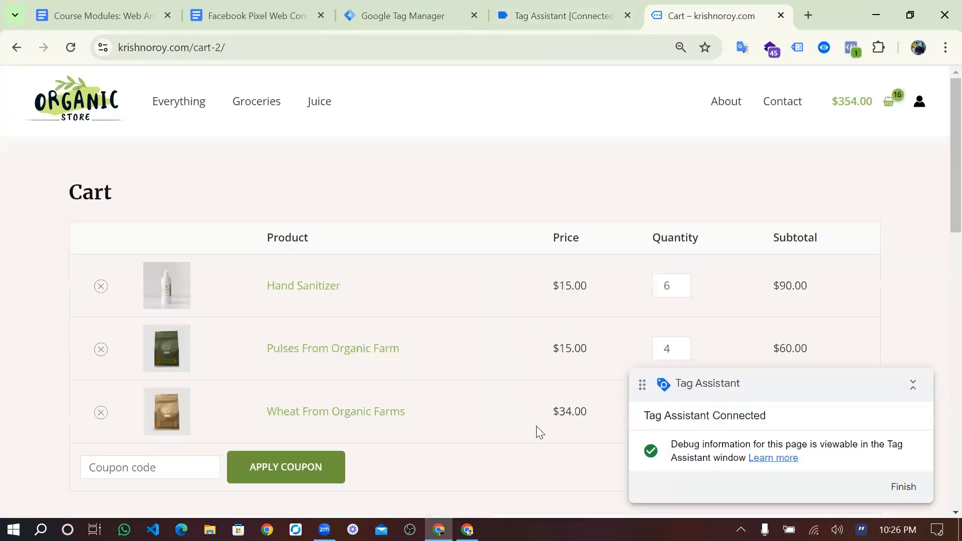
scroll(536, 426, down, 5)
scroll(537, 426, down, 1)
click(581, 367)
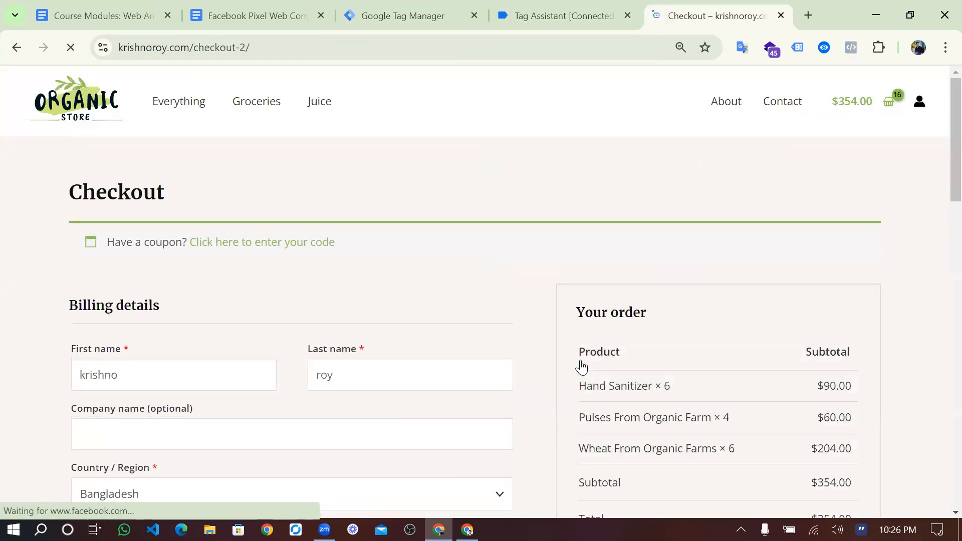
click(575, 14)
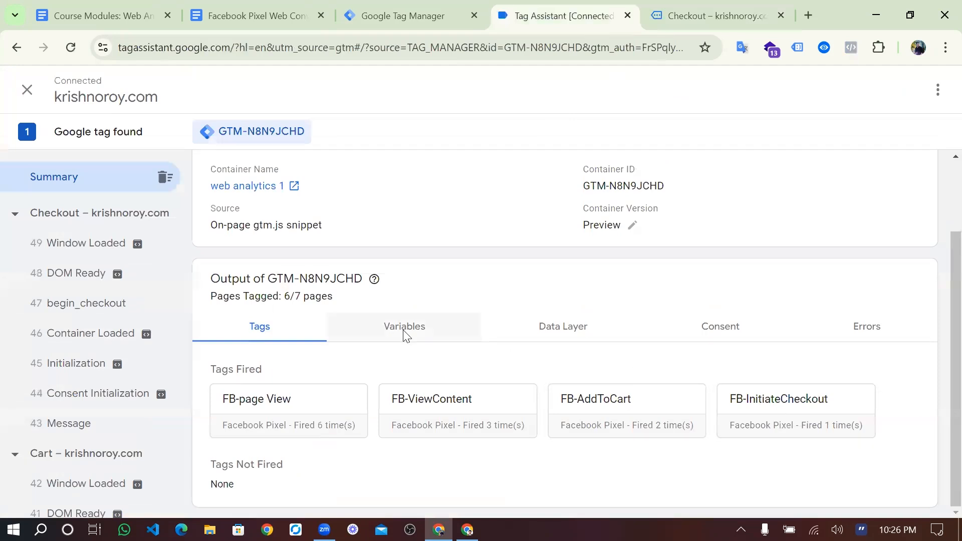
- Show the begin_checkout event's variable values in Tag Assistant and look through them
scroll(404, 335, up, 2)
click(405, 401)
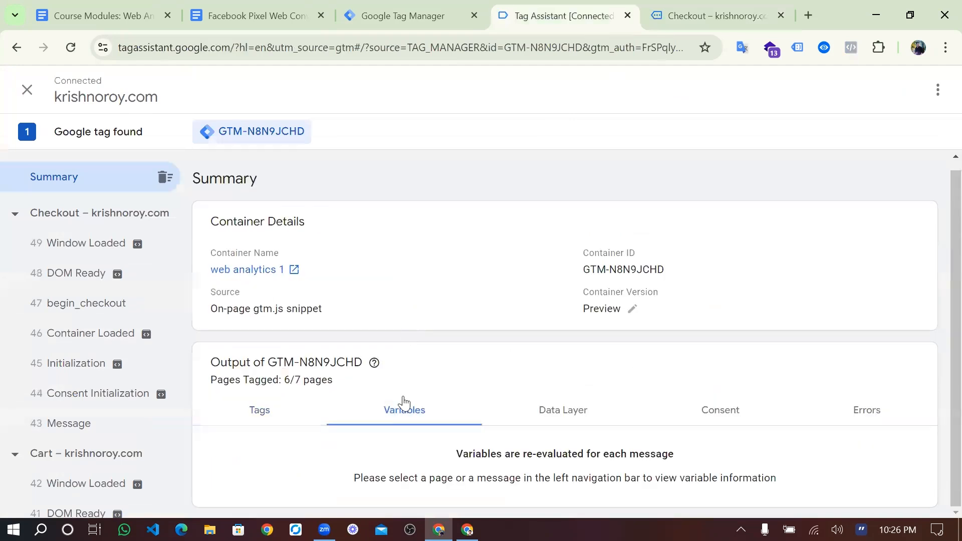
click(70, 303)
scroll(361, 429, down, 7)
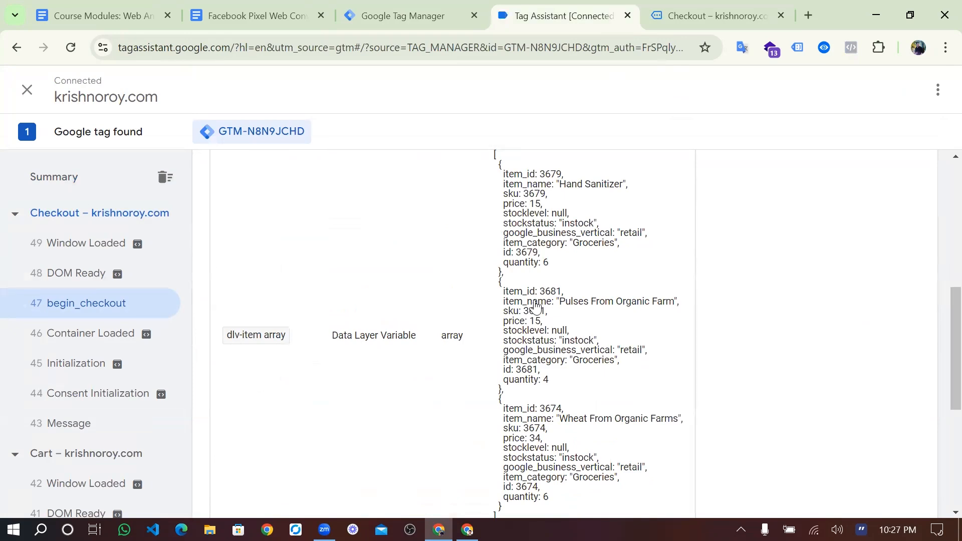
scroll(536, 316, up, 1)
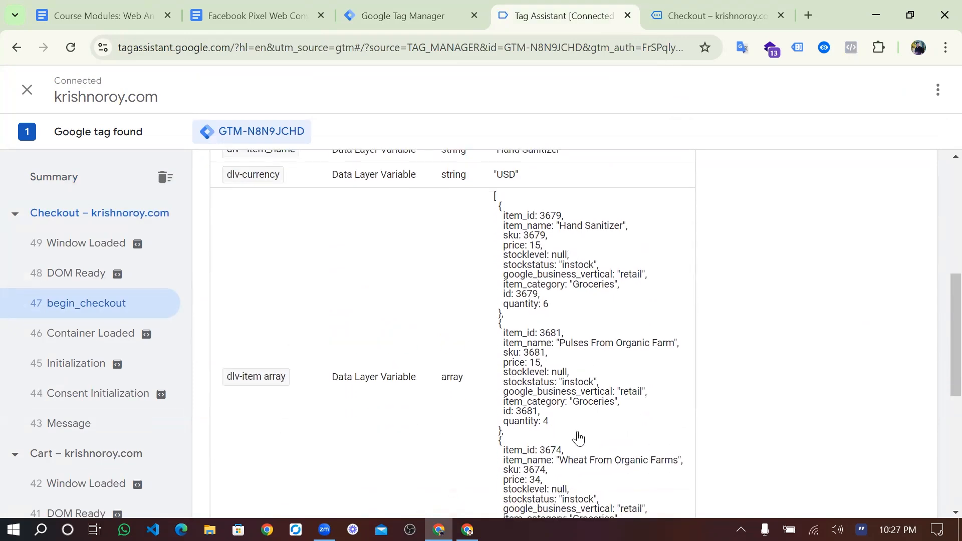
scroll(576, 437, down, 5)
scroll(571, 323, up, 8)
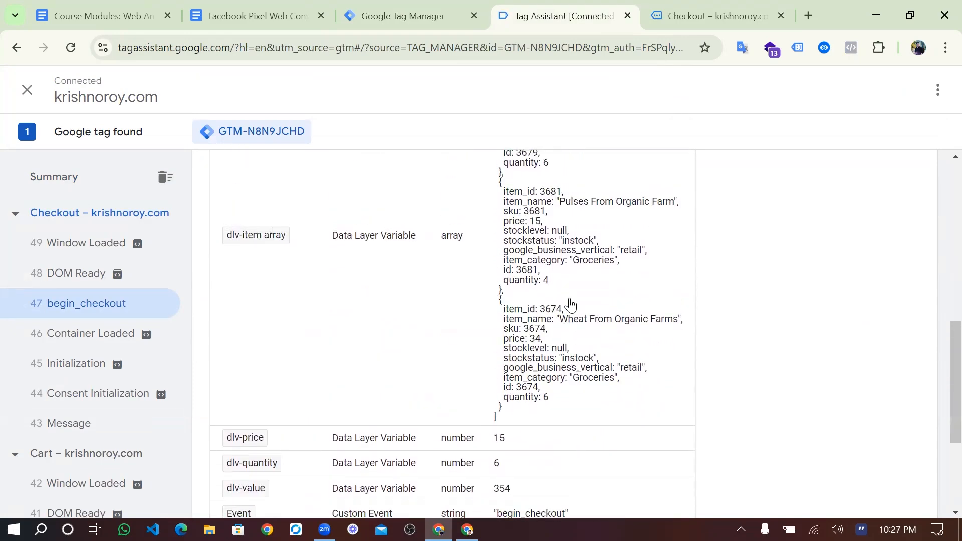
scroll(485, 345, down, 10)
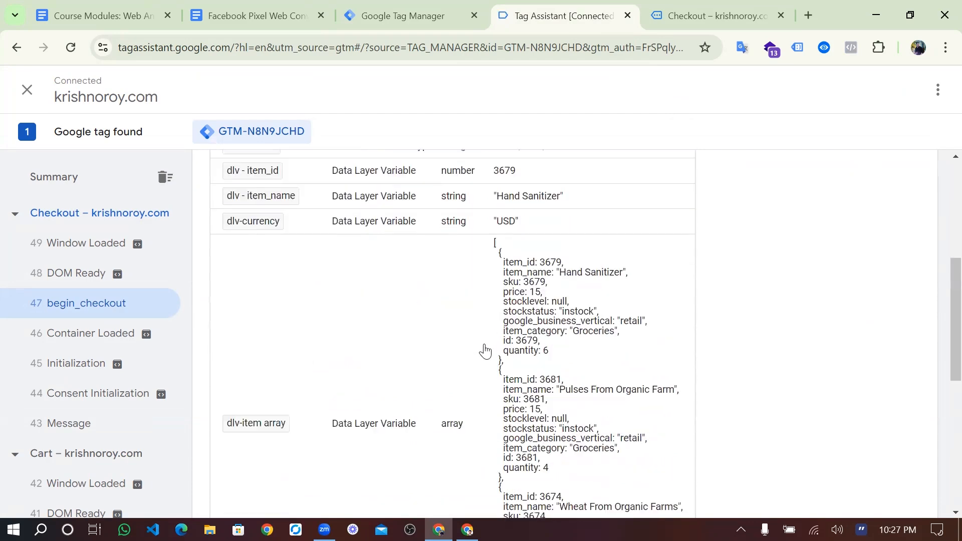
scroll(486, 350, down, 1)
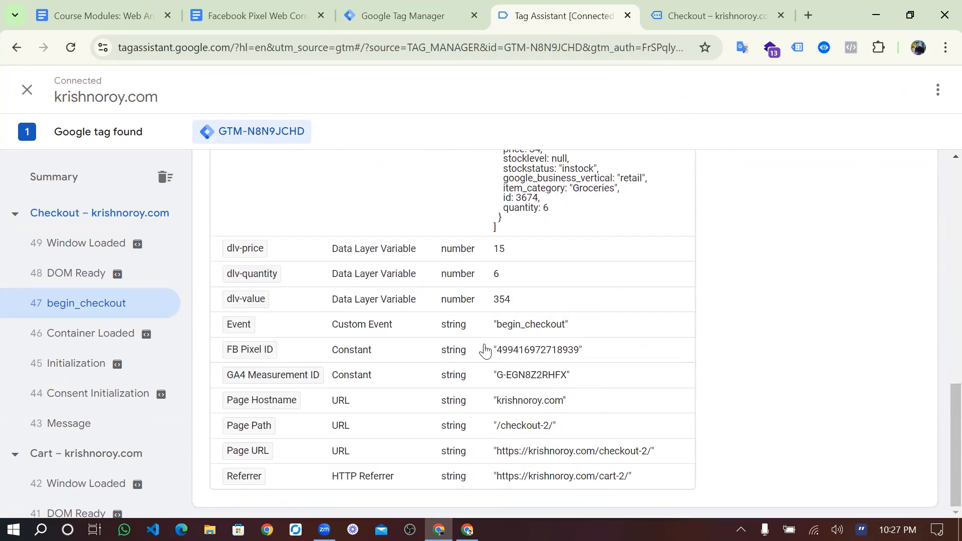
scroll(485, 350, up, 4)
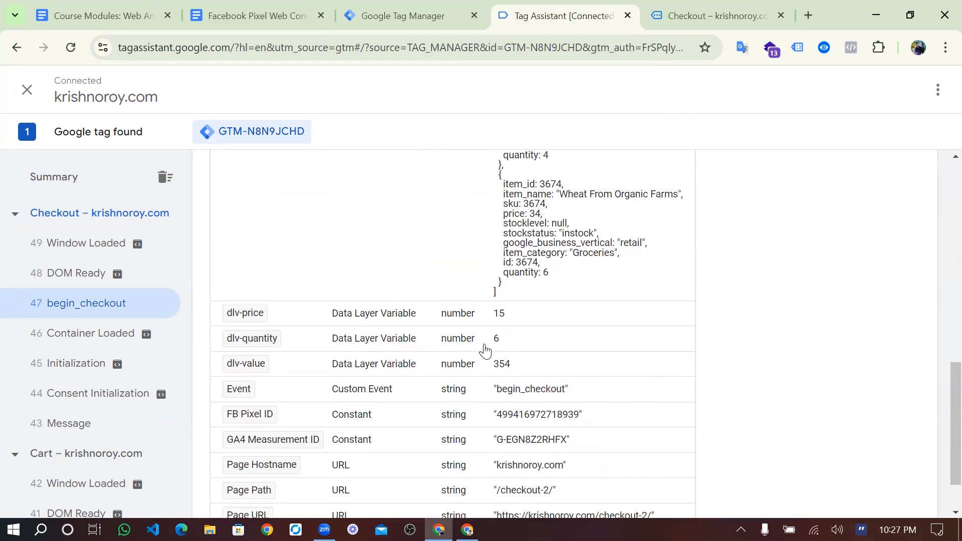
scroll(485, 350, up, 5)
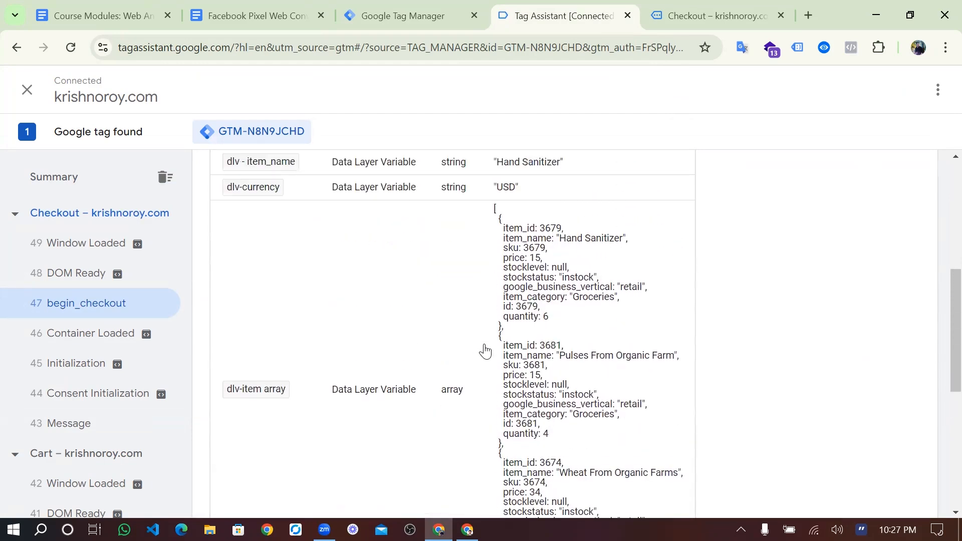
scroll(486, 350, up, 1)
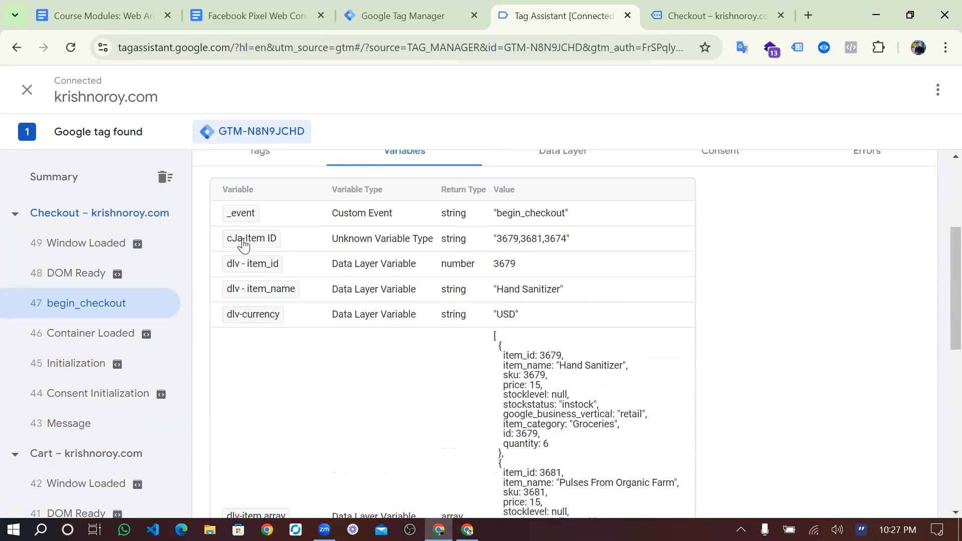
- Capture the cJa-Item ID row and highlight its value 3679,3681,3674
key(Print)
drag(214, 232, 640, 258)
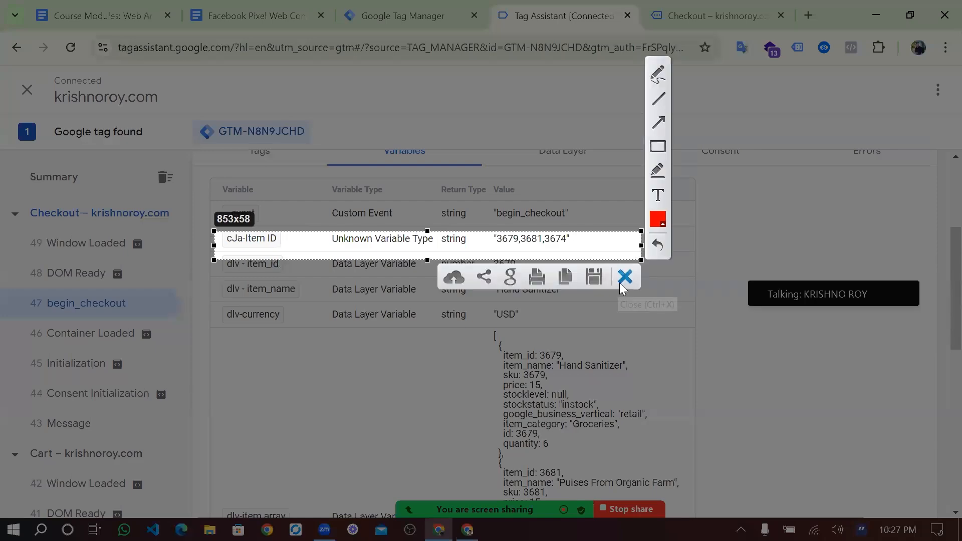
key(Escape)
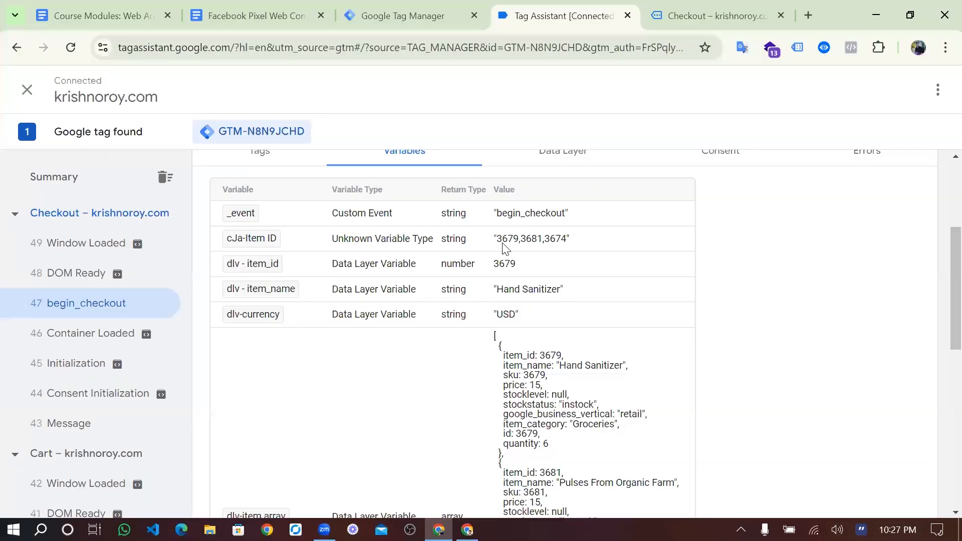
scroll(521, 251, down, 2)
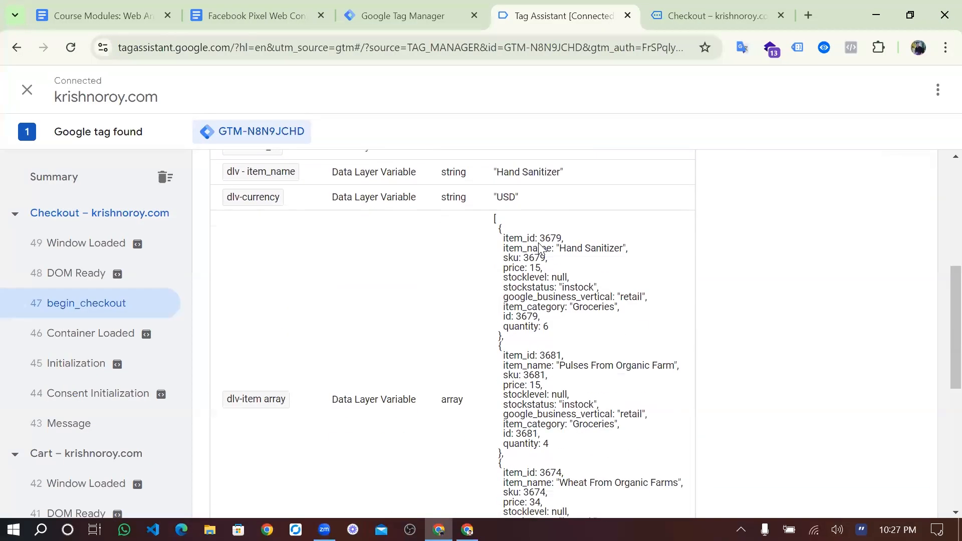
scroll(561, 246, up, 2)
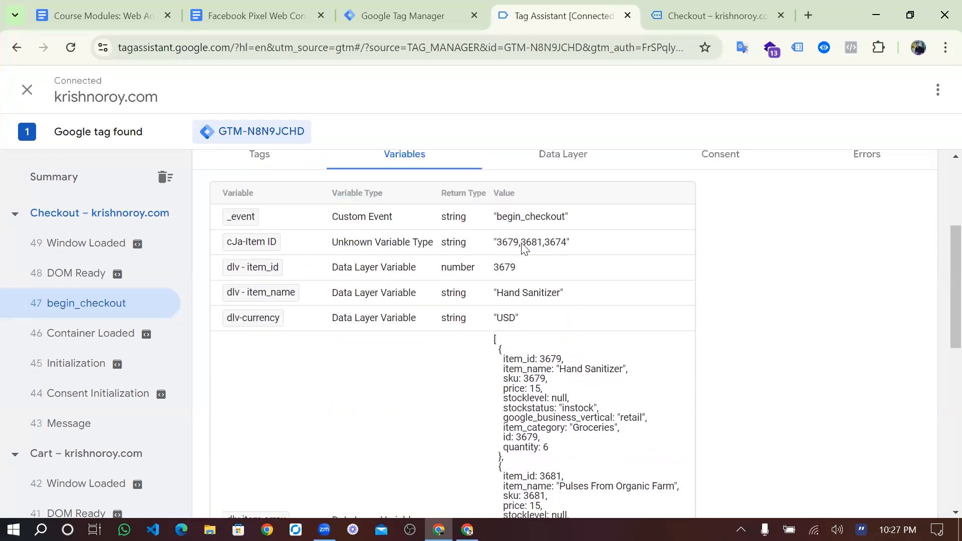
scroll(545, 249, down, 3)
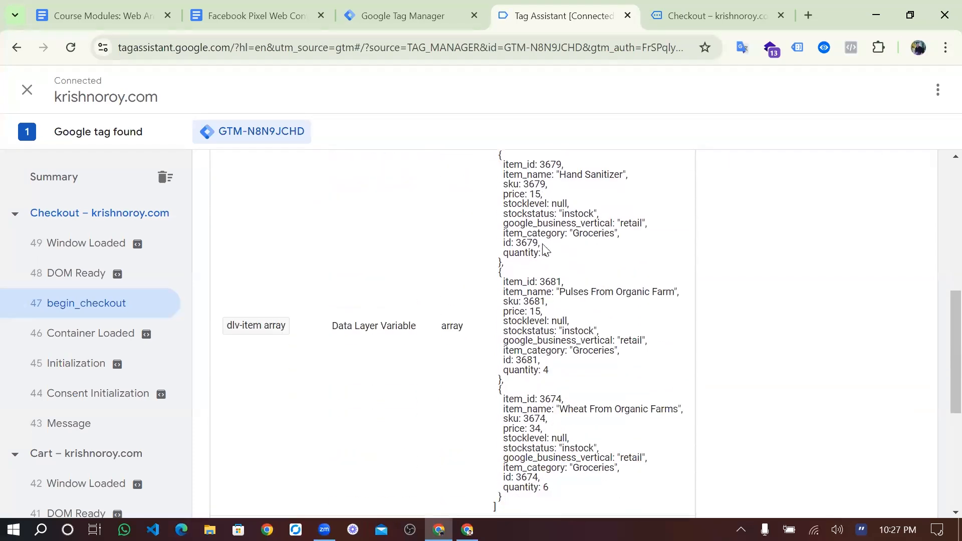
scroll(551, 280, up, 3)
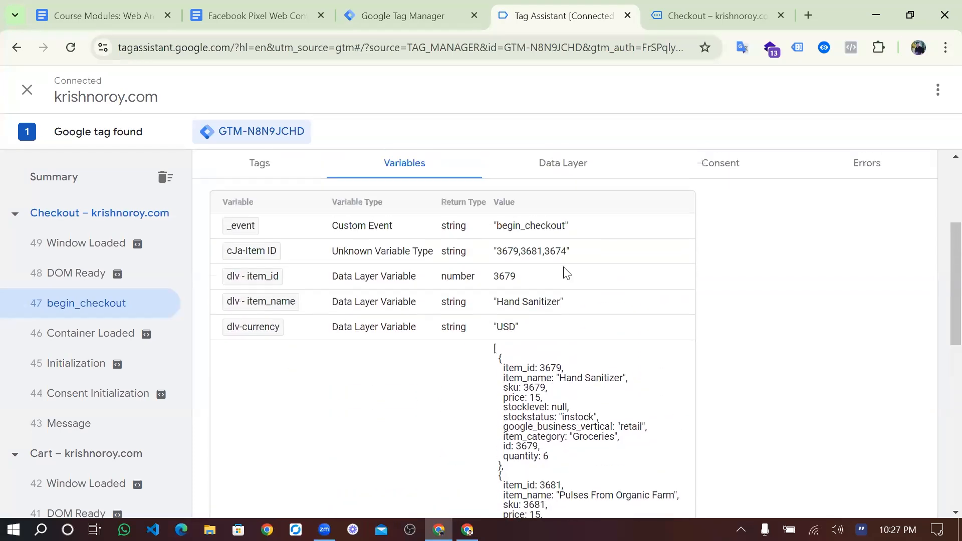
scroll(566, 263, down, 3)
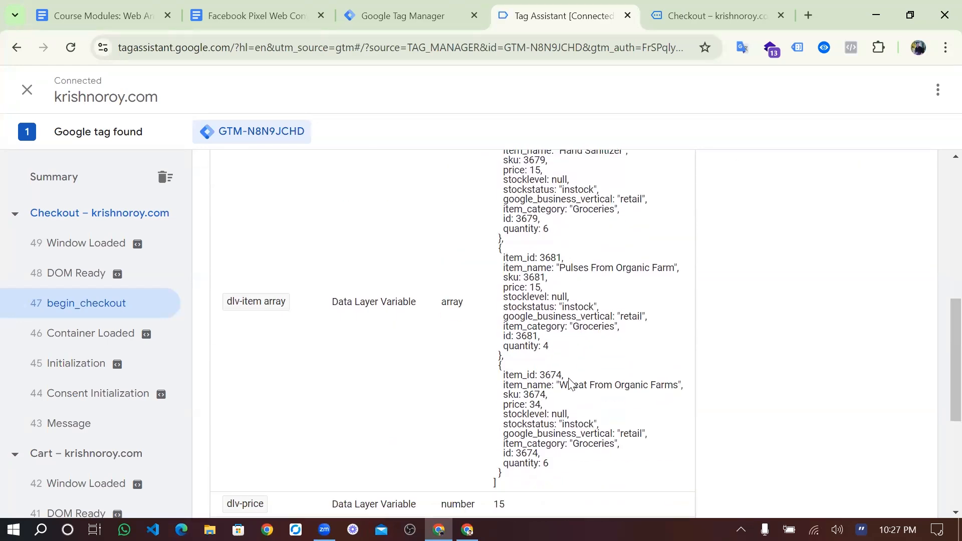
scroll(568, 383, down, 1)
scroll(501, 420, up, 6)
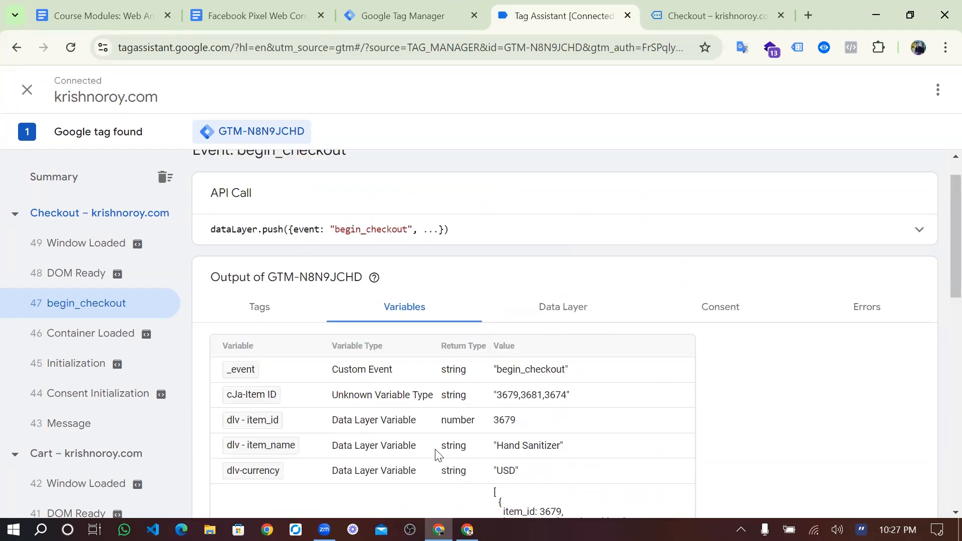
scroll(437, 460, down, 1)
drag(489, 356, 572, 357)
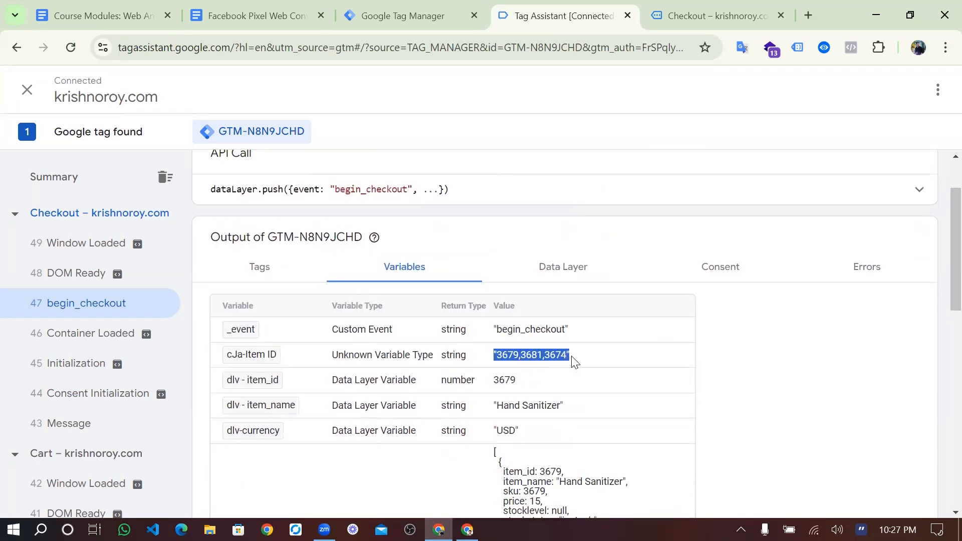
click(575, 361)
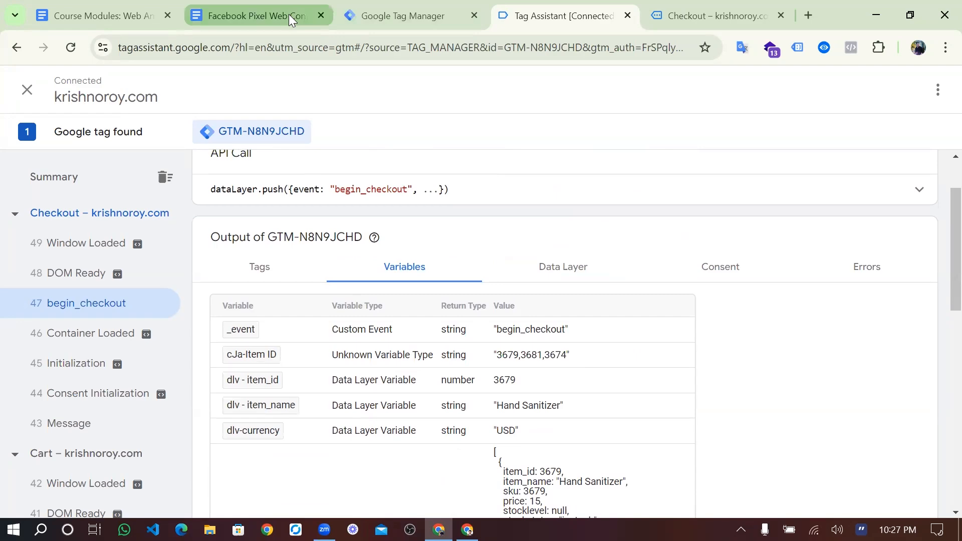
- Create a new user-defined variable of type Custom JavaScript
click(399, 16)
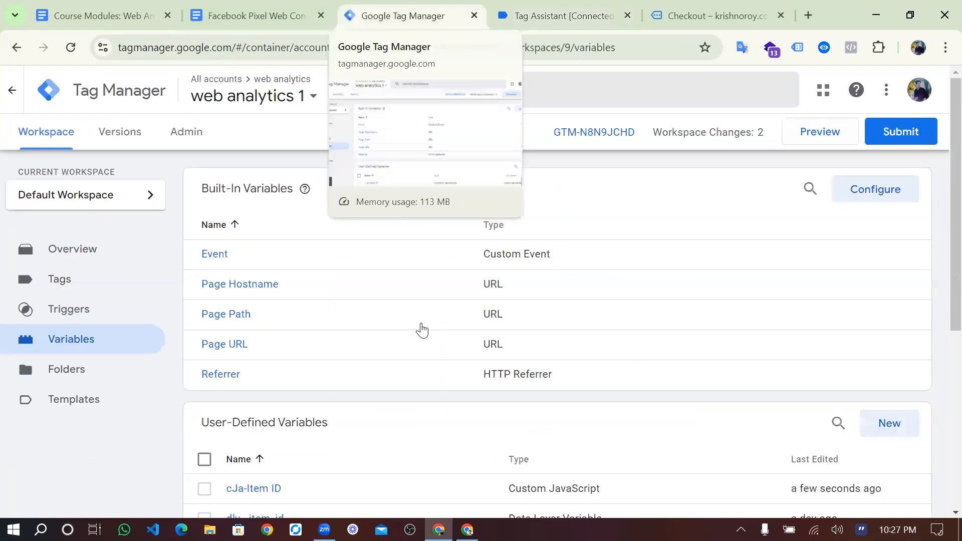
scroll(471, 330, down, 3)
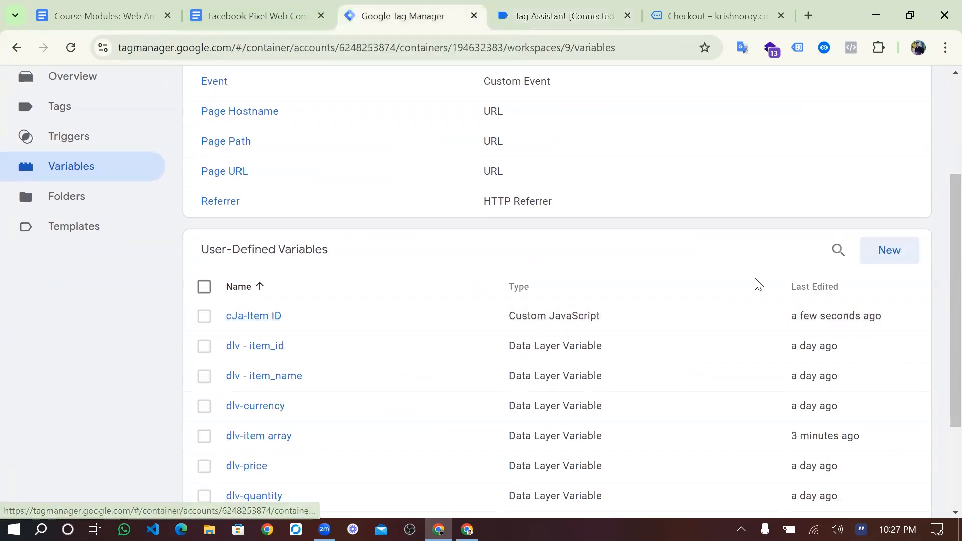
click(890, 250)
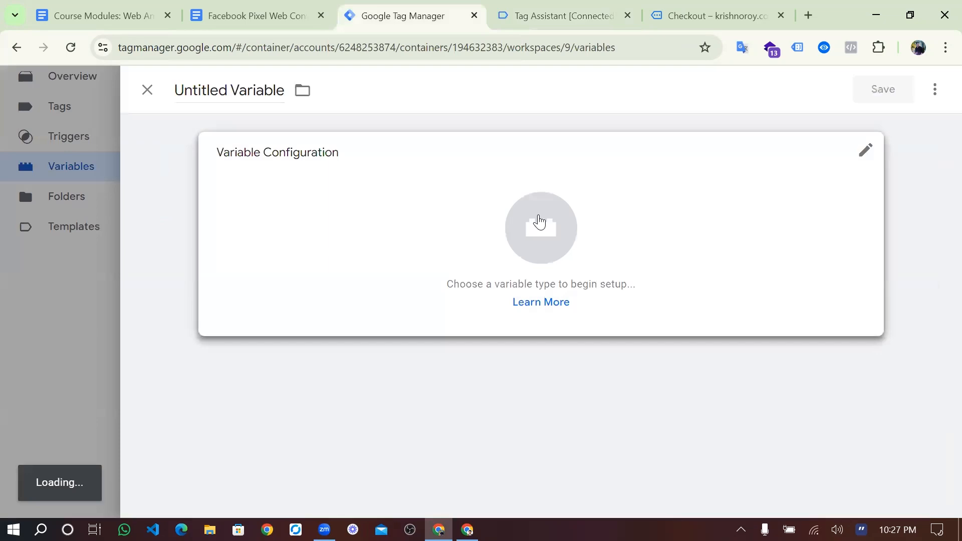
click(541, 219)
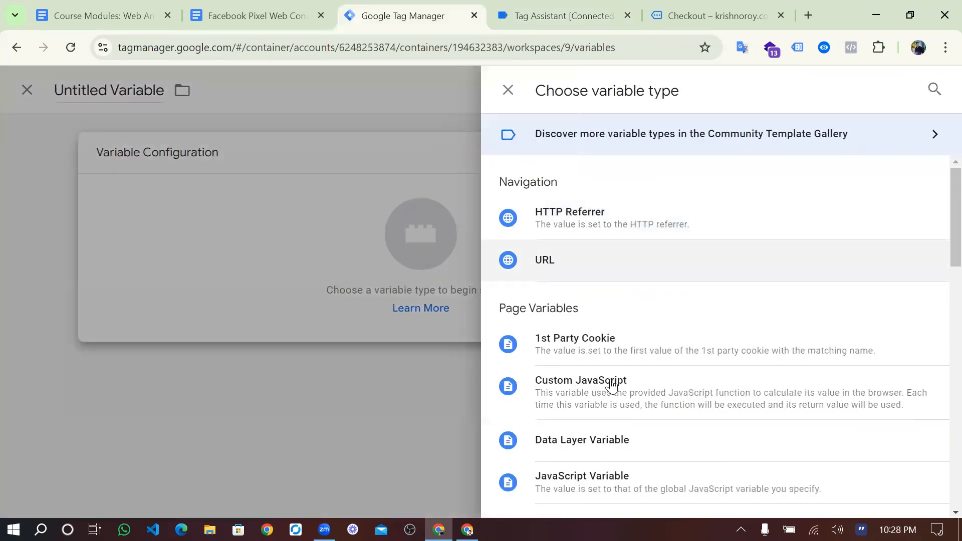
click(616, 388)
- Paste the item_name mapping function from the course notes into the code box
click(307, 293)
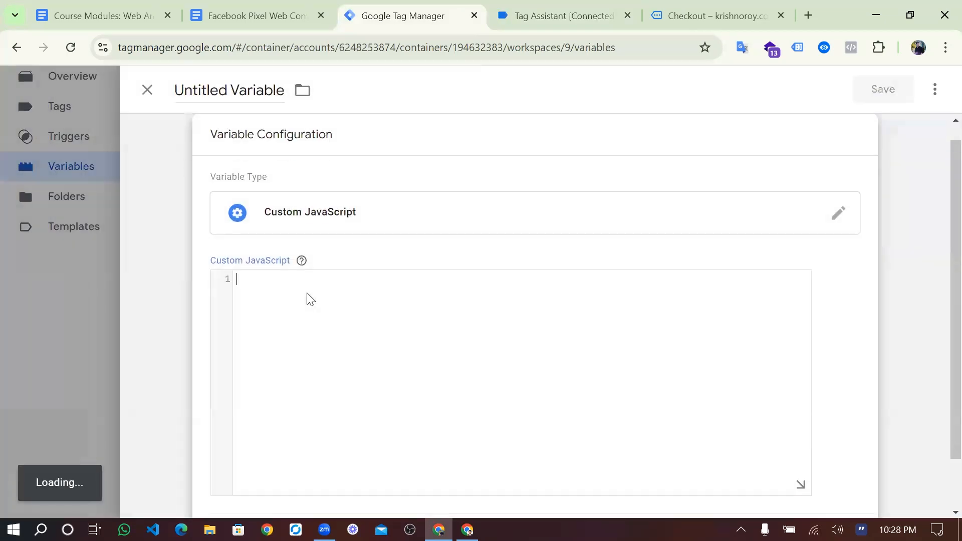
text(item_id)
key(BackSpace)
key(BackSpace)
key(BackSpace)
key(BackSpace)
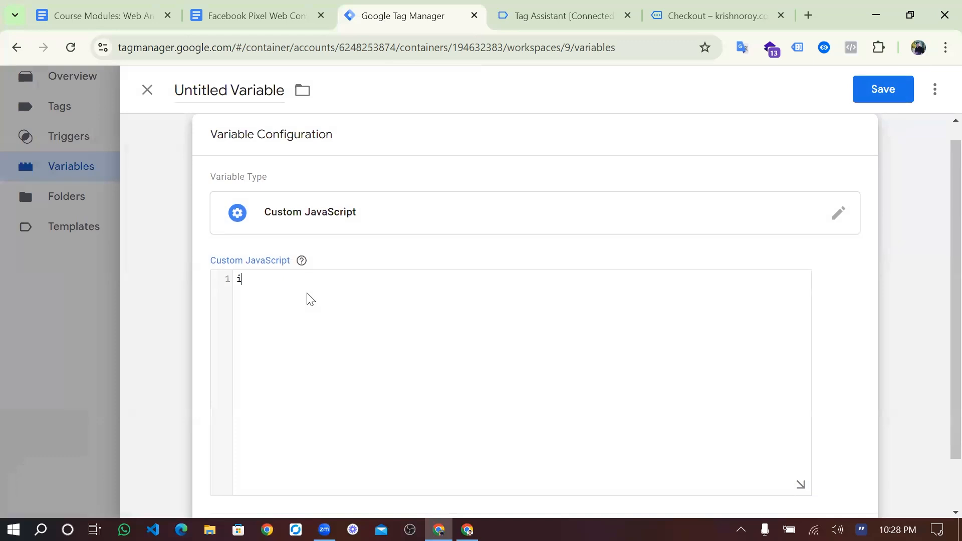
click(247, 10)
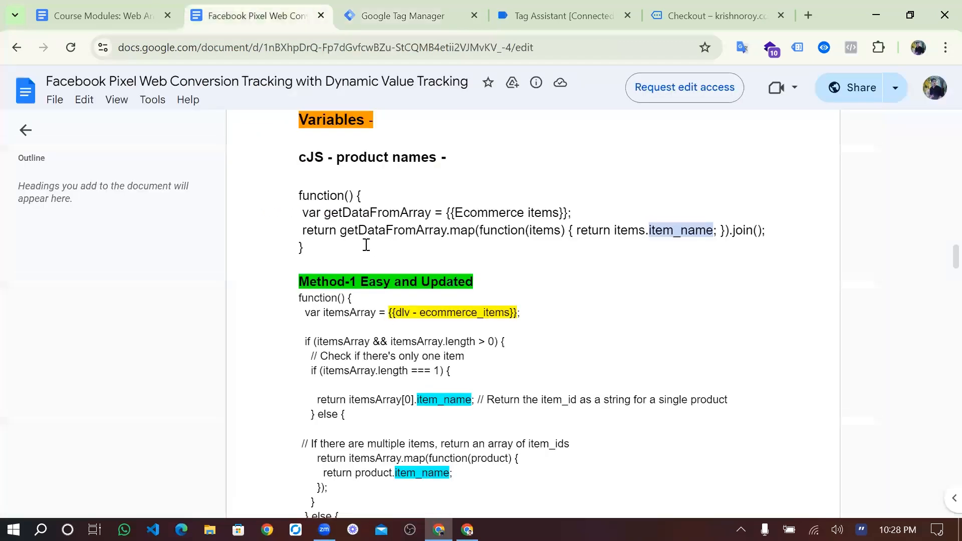
drag(294, 227, 289, 202)
key(ctrl+c)
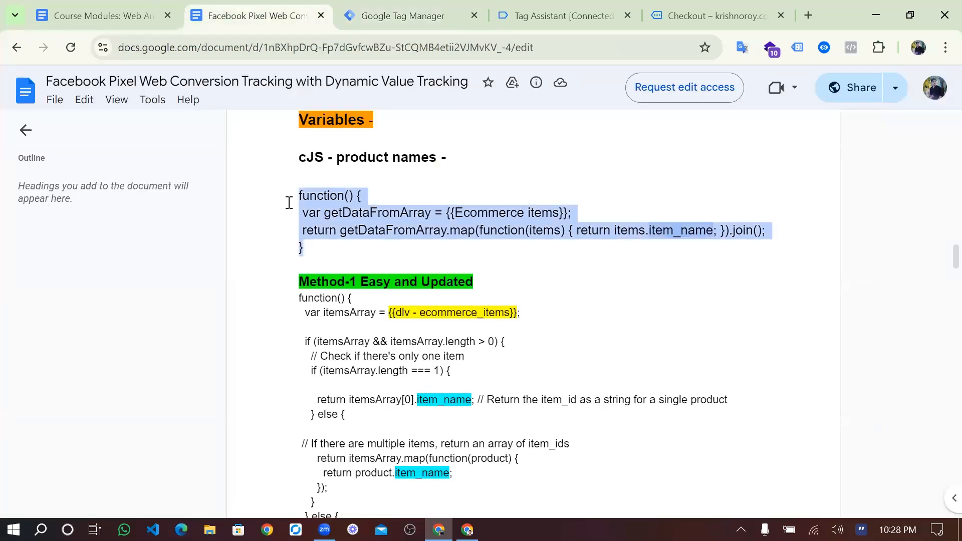
click(371, 10)
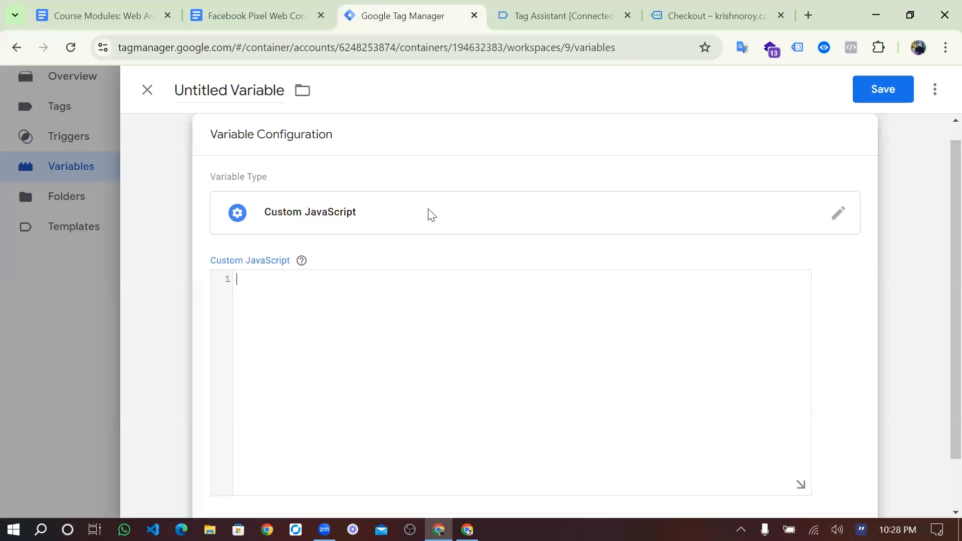
key(ctrl+v)
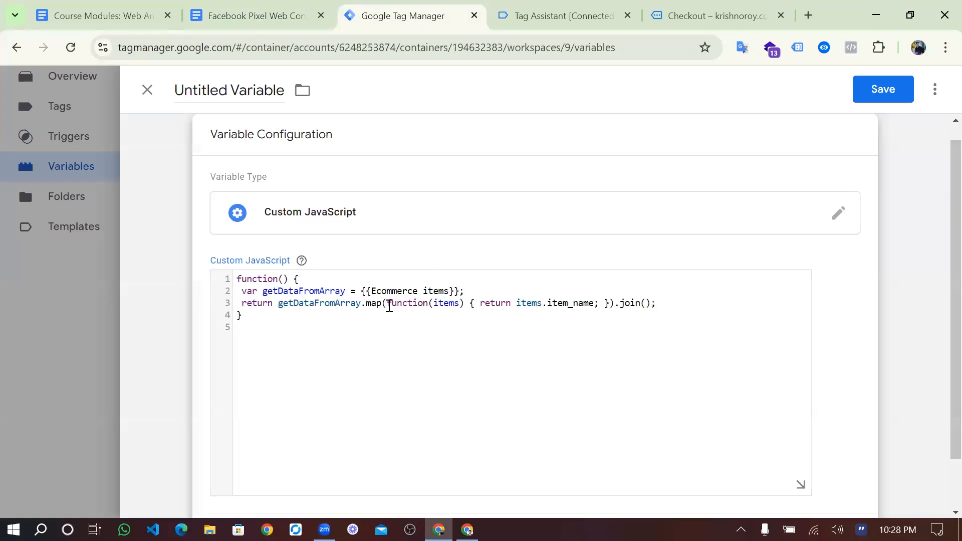
- Replace {{Ecommerce items}} on line 2 with the {{dlv-item array}} variable reference
drag(458, 291, 364, 291)
key(Delete)
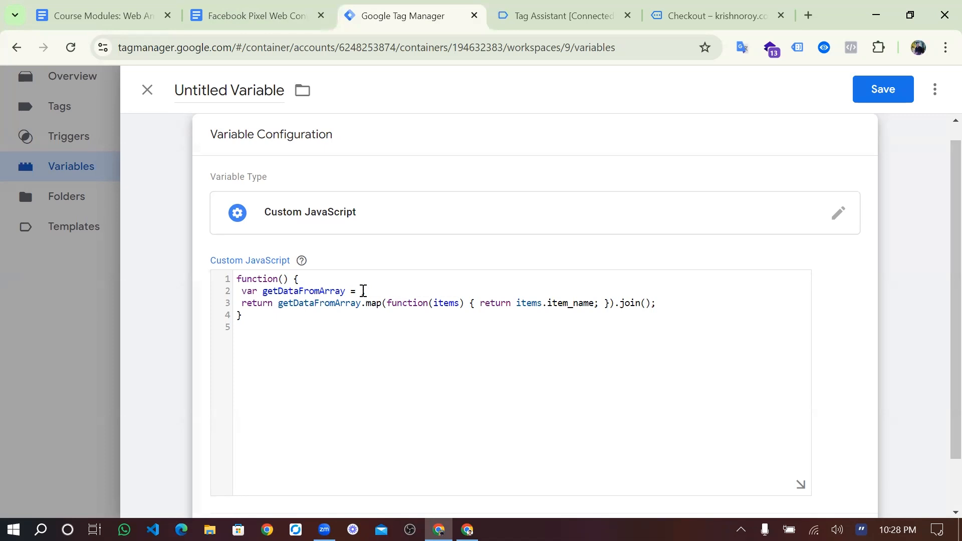
text({{)
text(;)
text(d)
key(Delete)
text(lv)
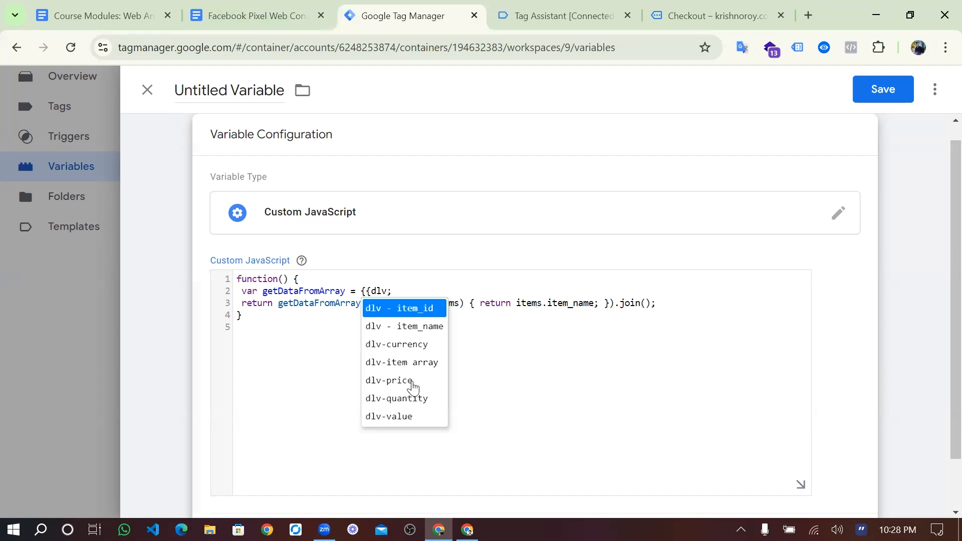
click(409, 362)
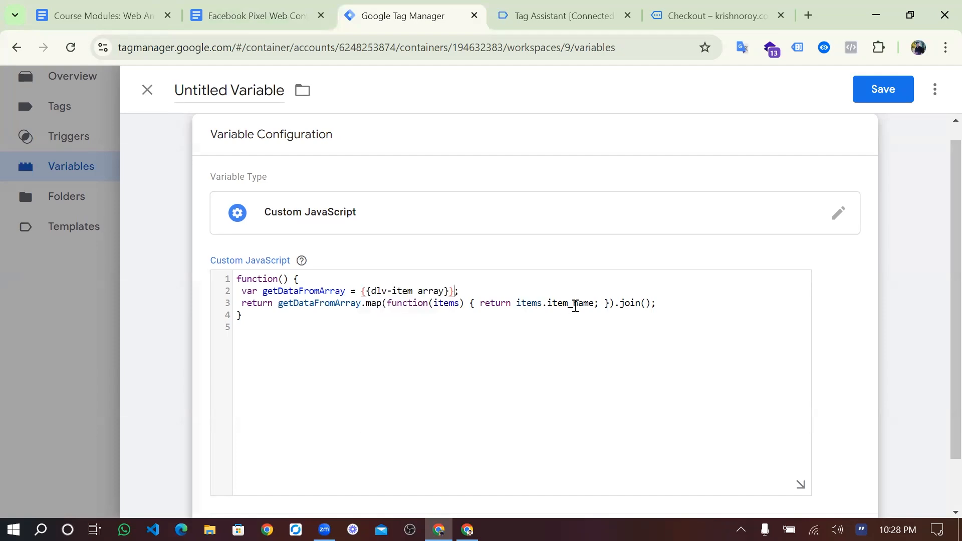
click(561, 16)
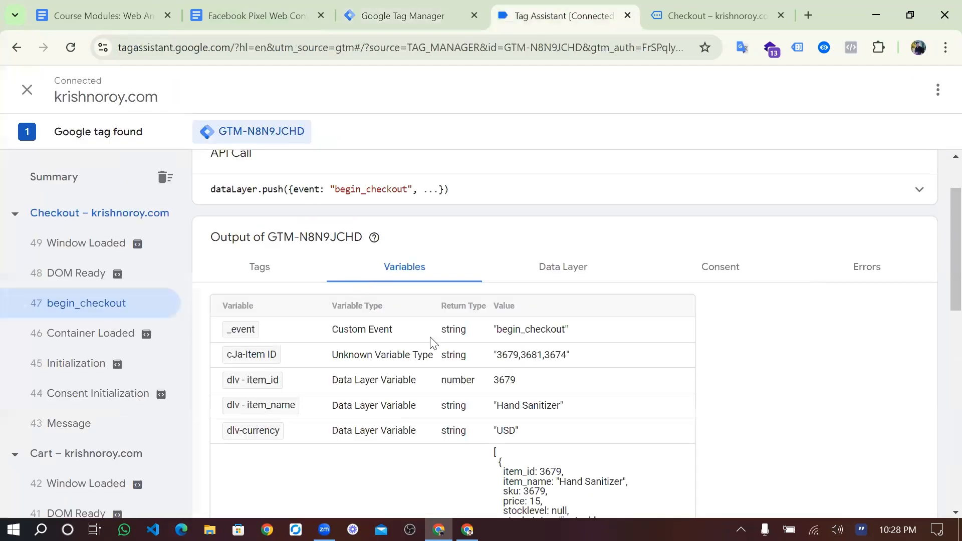
scroll(301, 350, down, 3)
scroll(404, 221, down, 7)
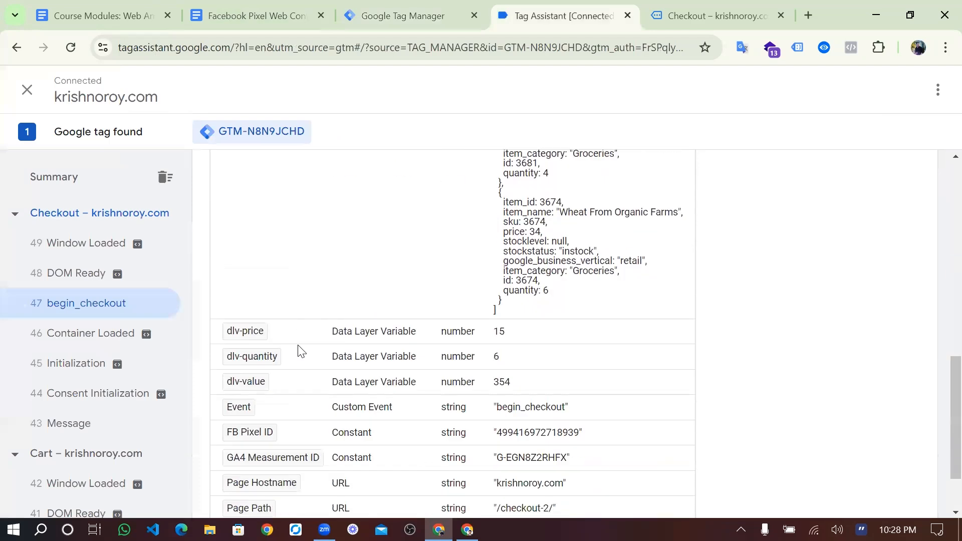
scroll(403, 220, up, 6)
scroll(476, 244, up, 3)
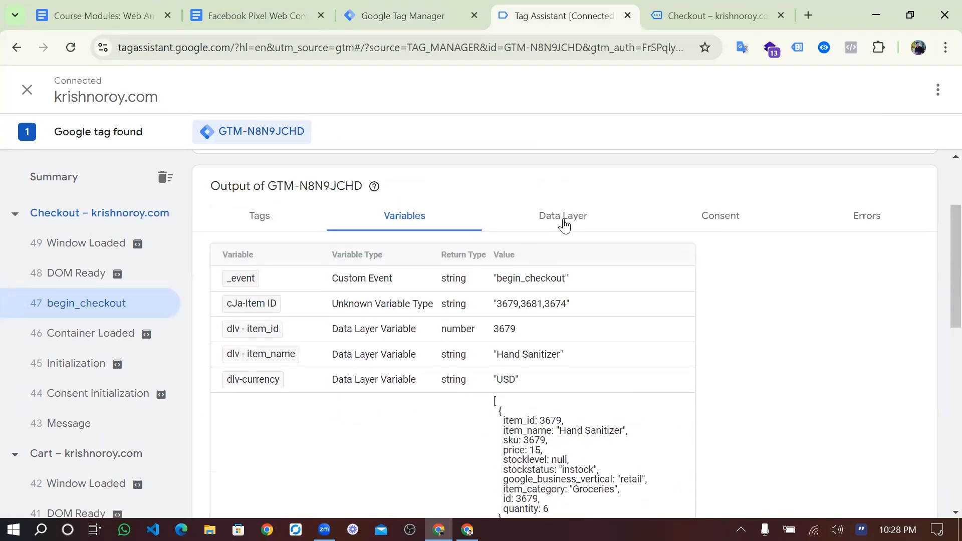
click(563, 216)
scroll(438, 415, down, 6)
scroll(440, 417, down, 8)
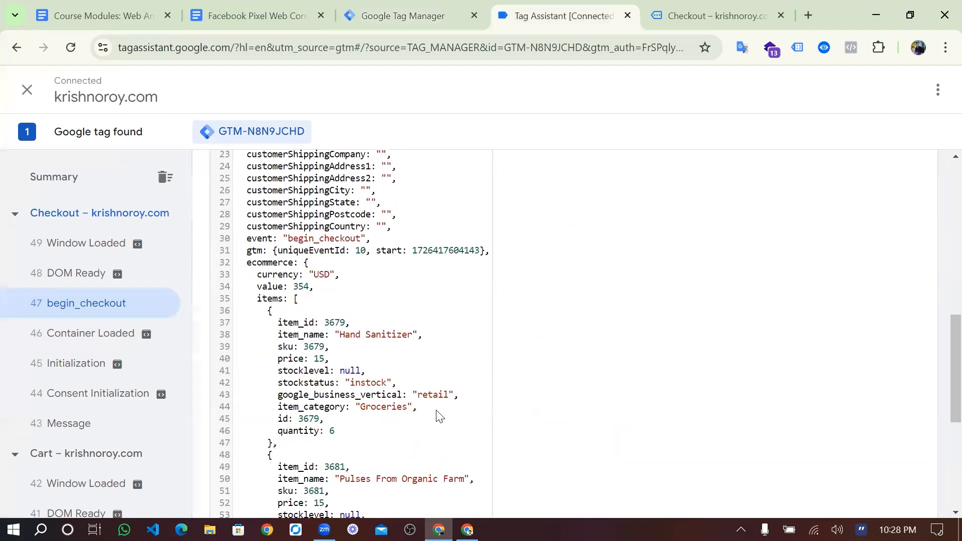
double_click(302, 259)
key(ctrl+c)
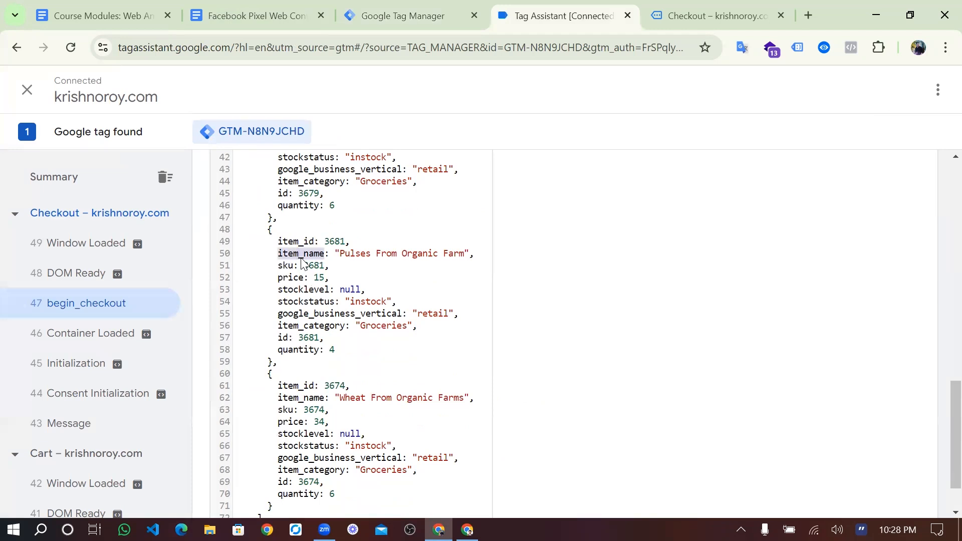
click(404, 16)
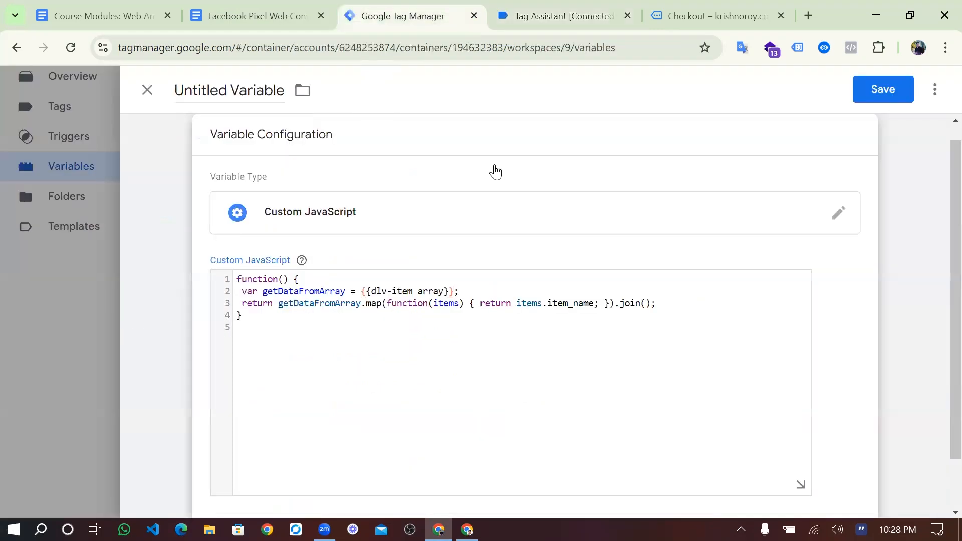
- Name the item_name variable 'cJs-item name', save it, and relaunch preview
double_click(577, 299)
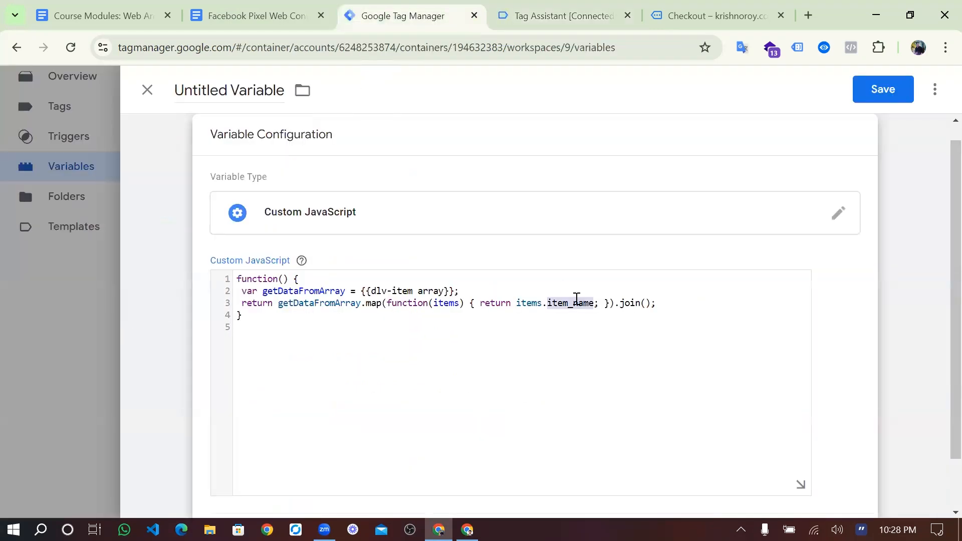
key(ctrl+v)
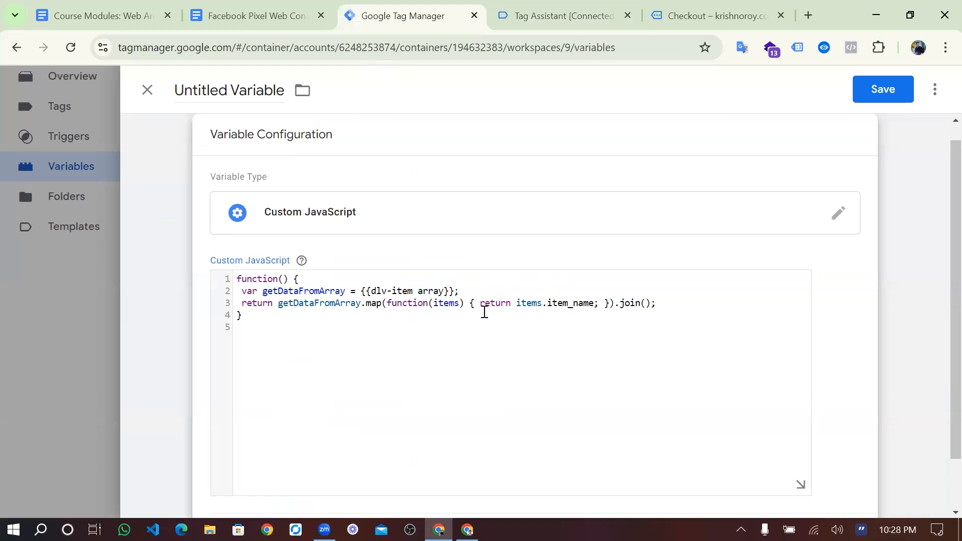
click(274, 96)
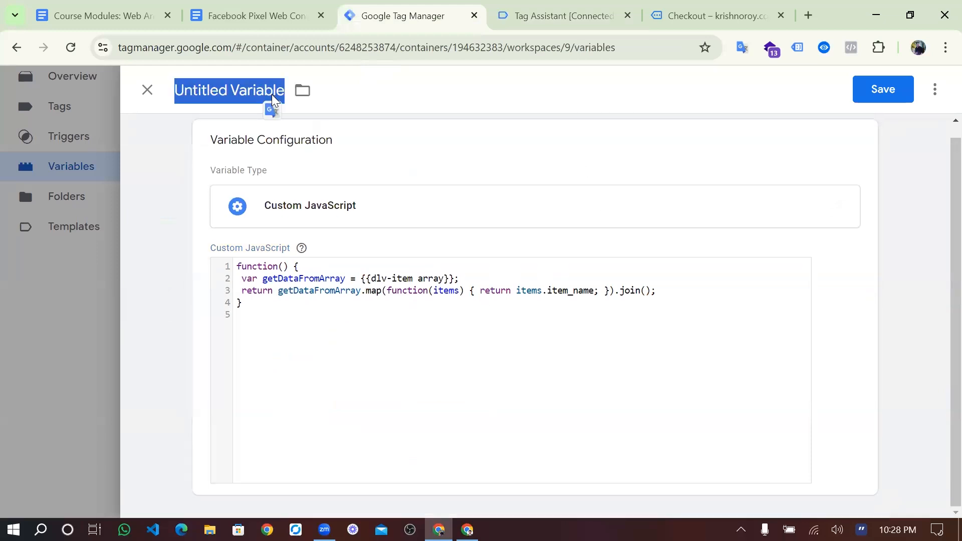
text(C)
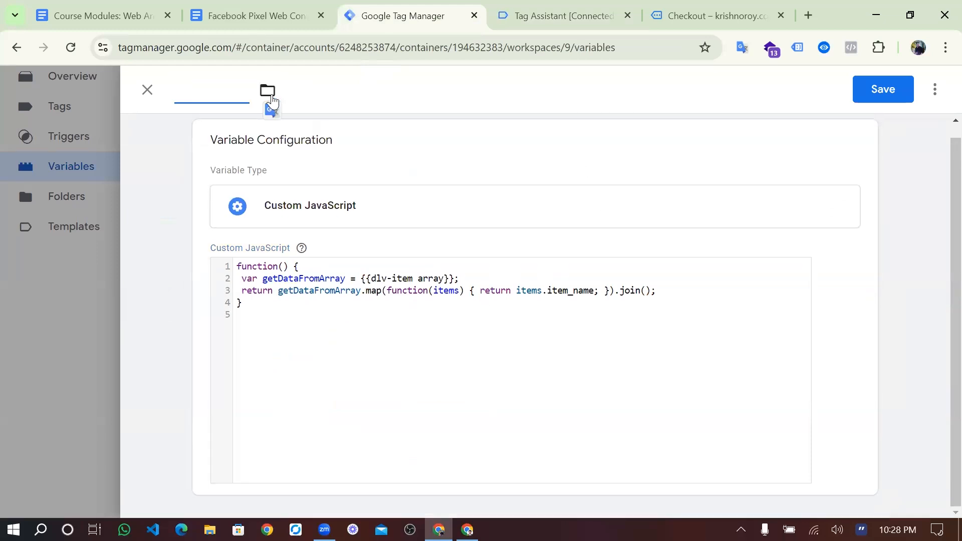
text(CJs-item na)
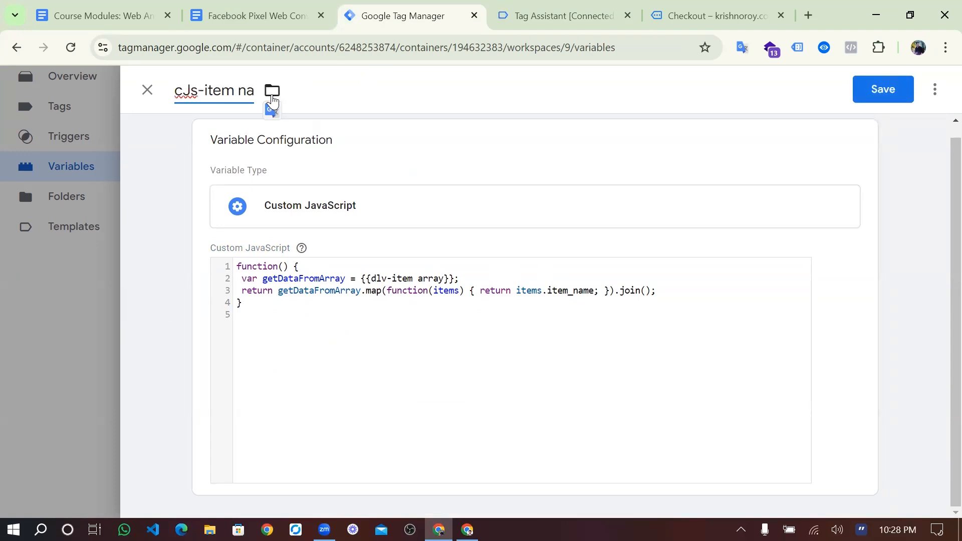
text(me)
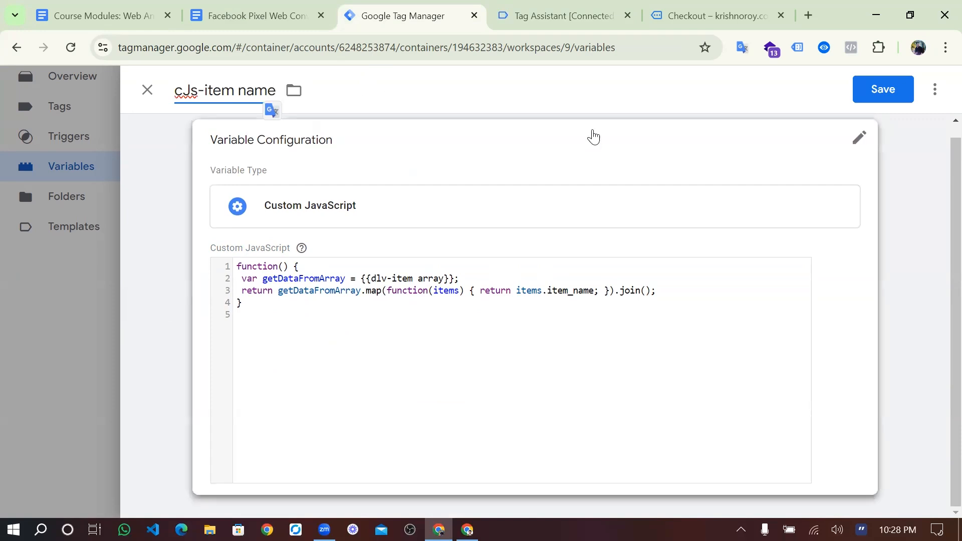
click(881, 99)
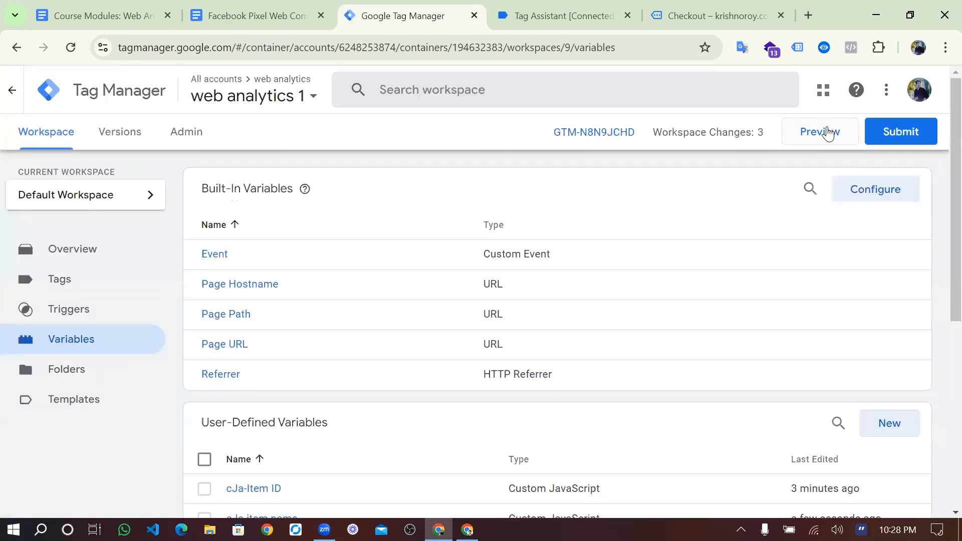
click(828, 133)
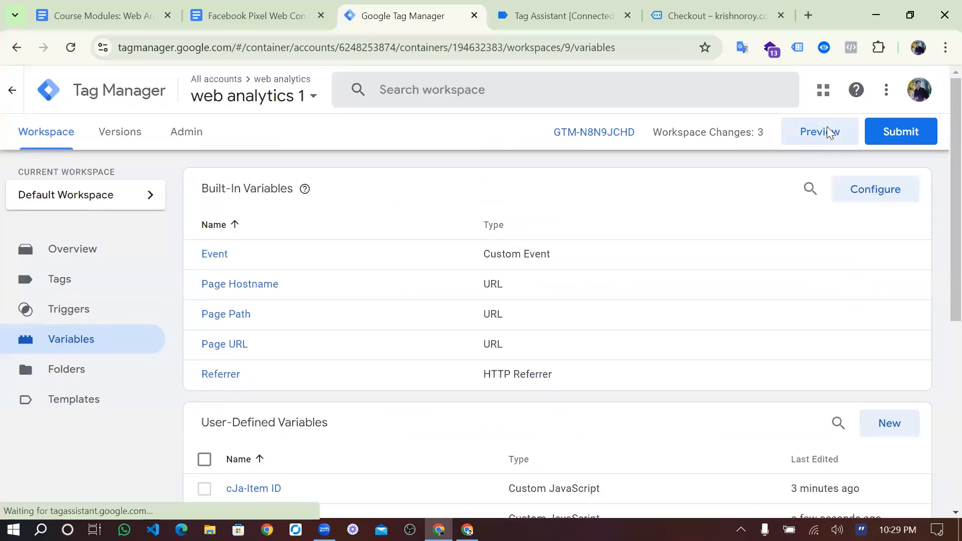
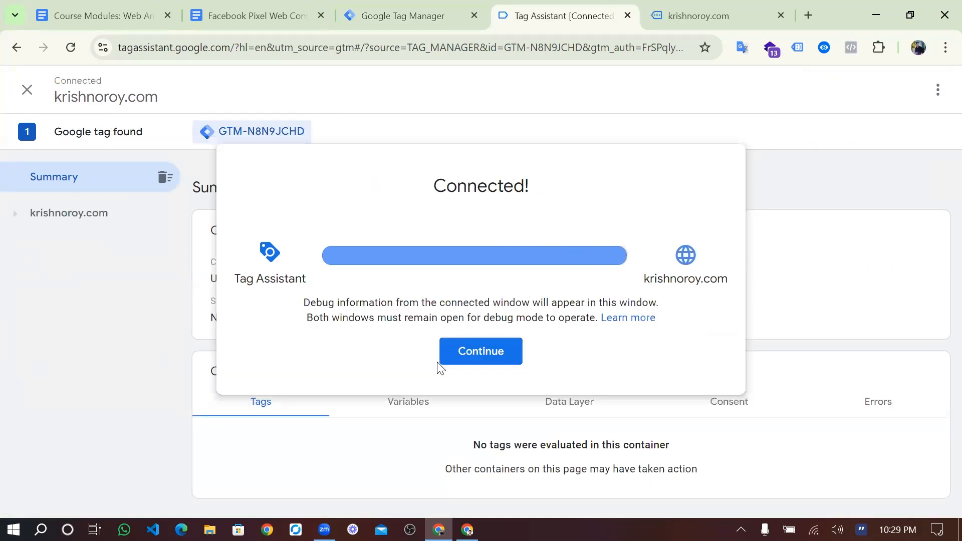
- Continue the debug session and open the Hand Sanitizer product page in the store
click(465, 367)
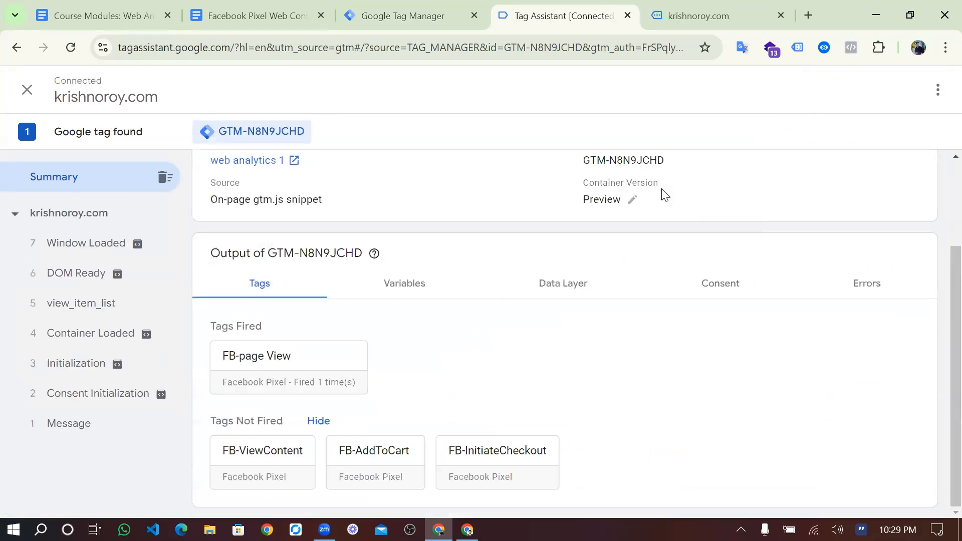
click(701, 12)
scroll(526, 386, down, 5)
scroll(426, 247, down, 10)
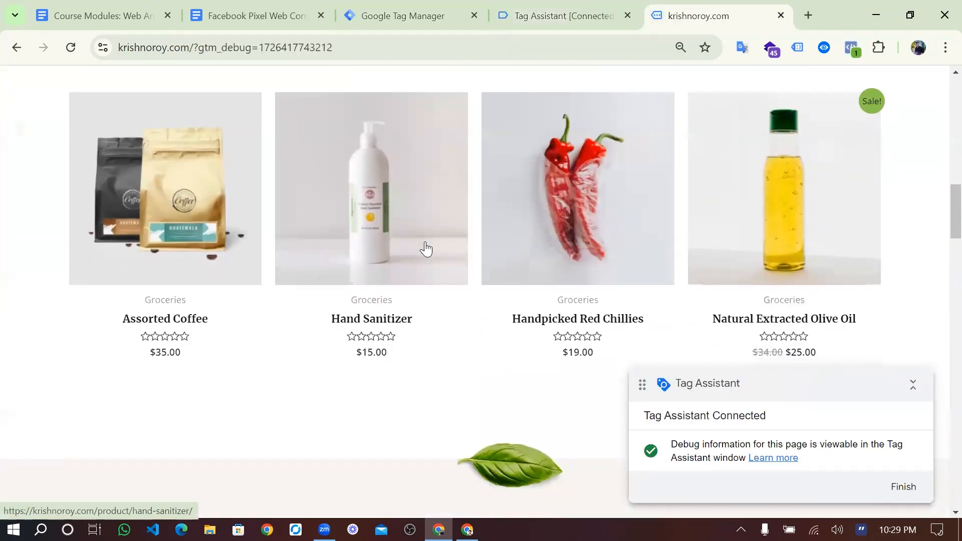
click(426, 249)
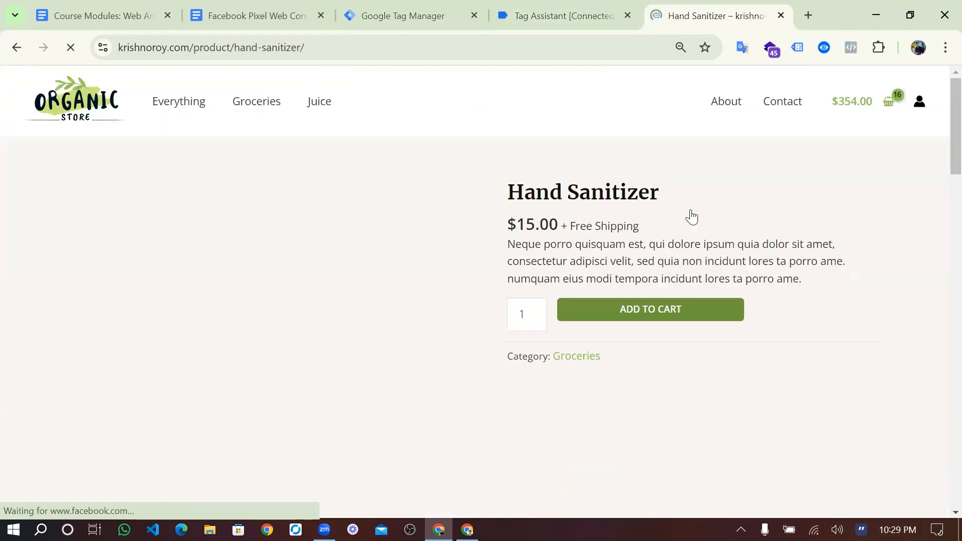
- Go from the cart to the checkout page showing the $354.00 three-product order
click(892, 107)
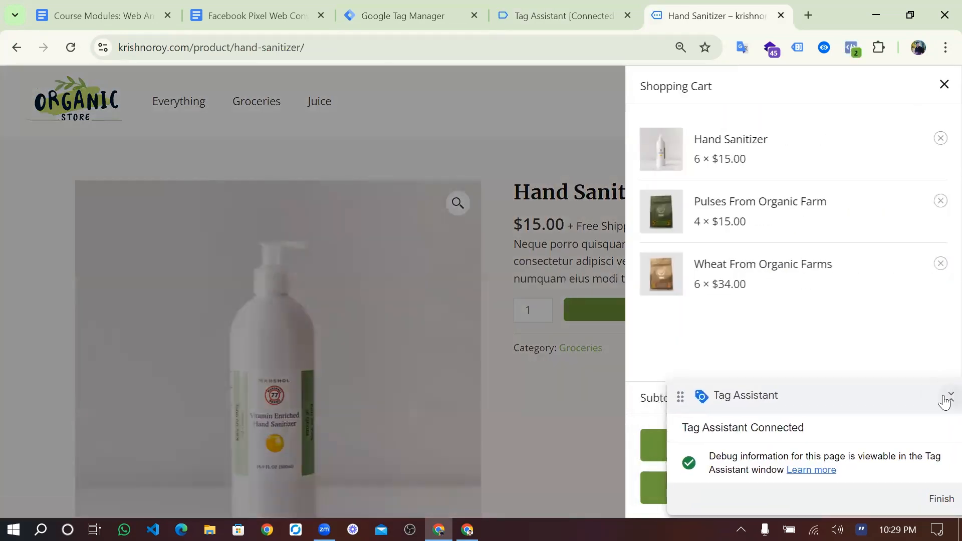
click(945, 401)
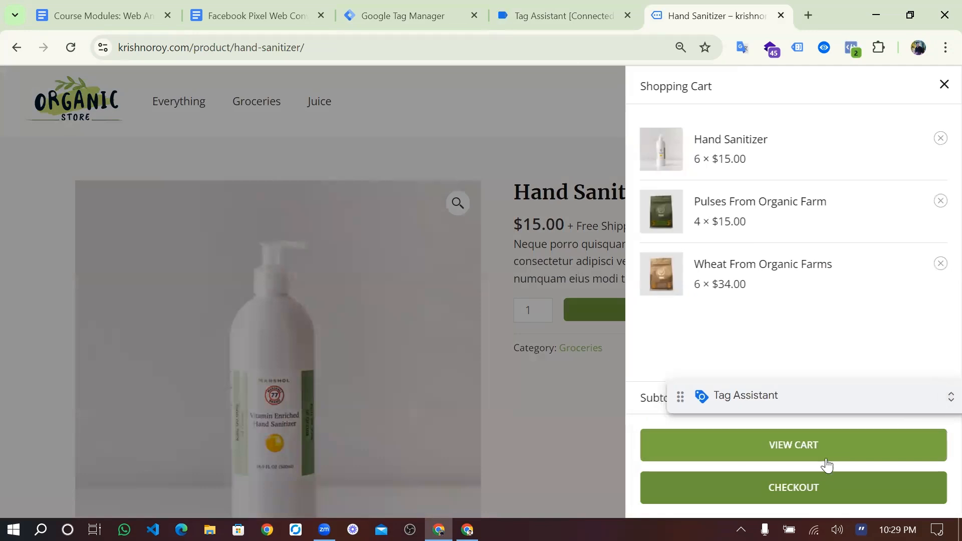
click(818, 494)
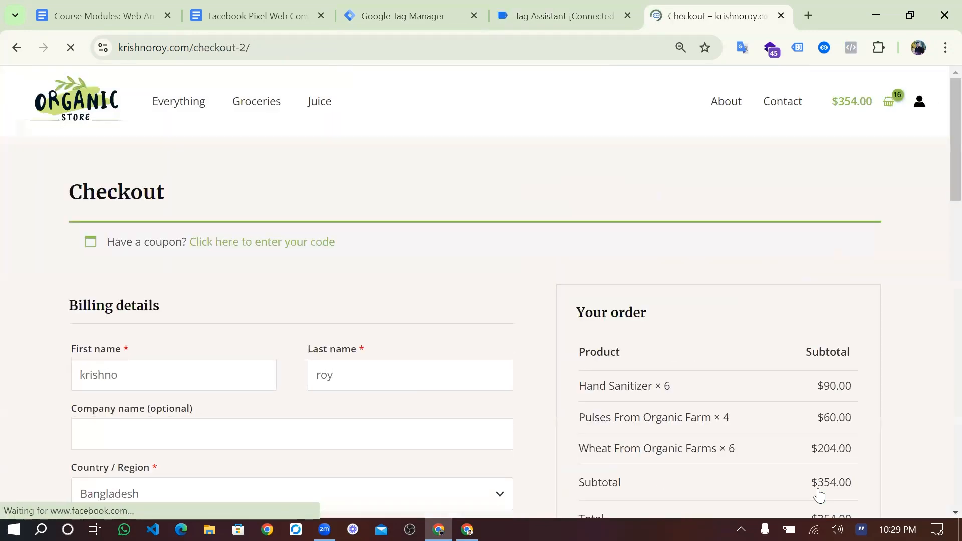
click(421, 12)
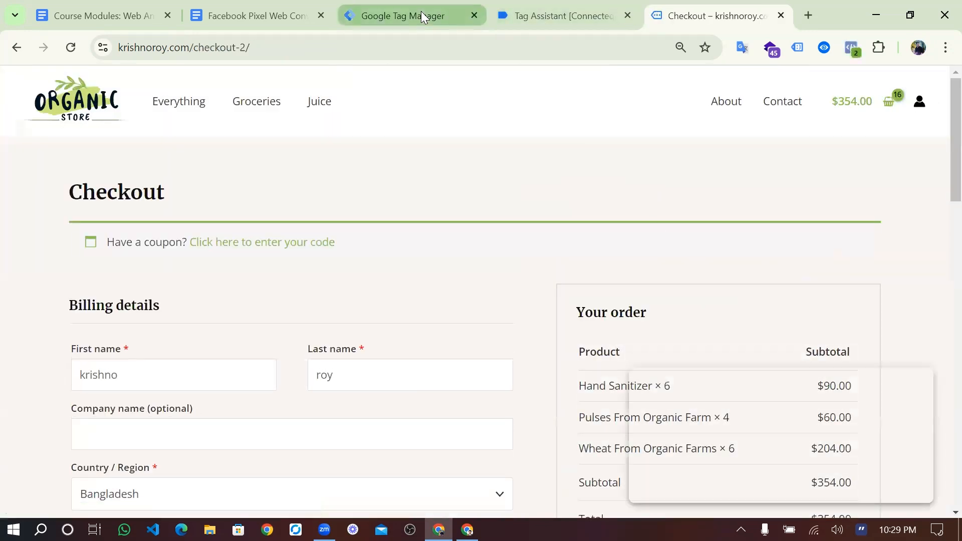
- Review the FB-InitiateCheckout tag's details in the Tag Assistant summary
click(553, 6)
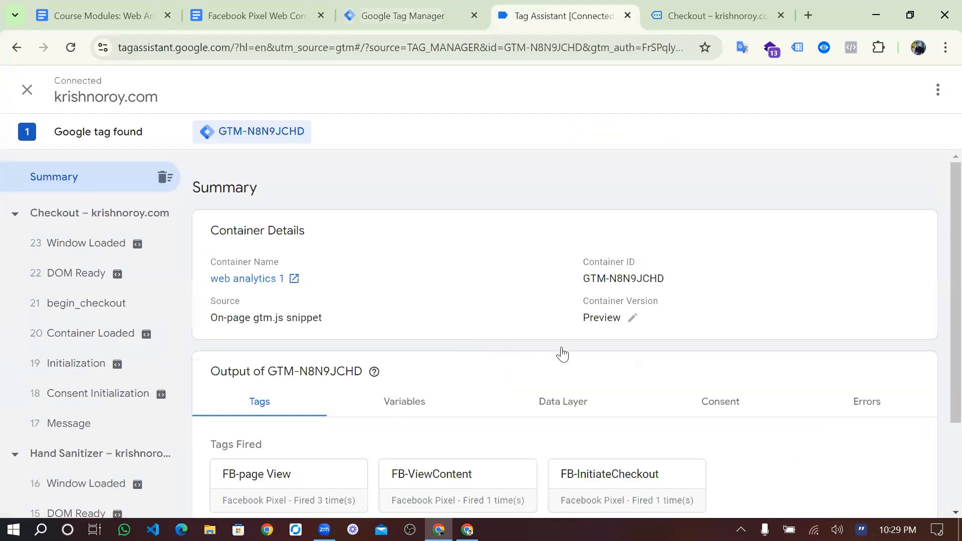
scroll(596, 372, down, 2)
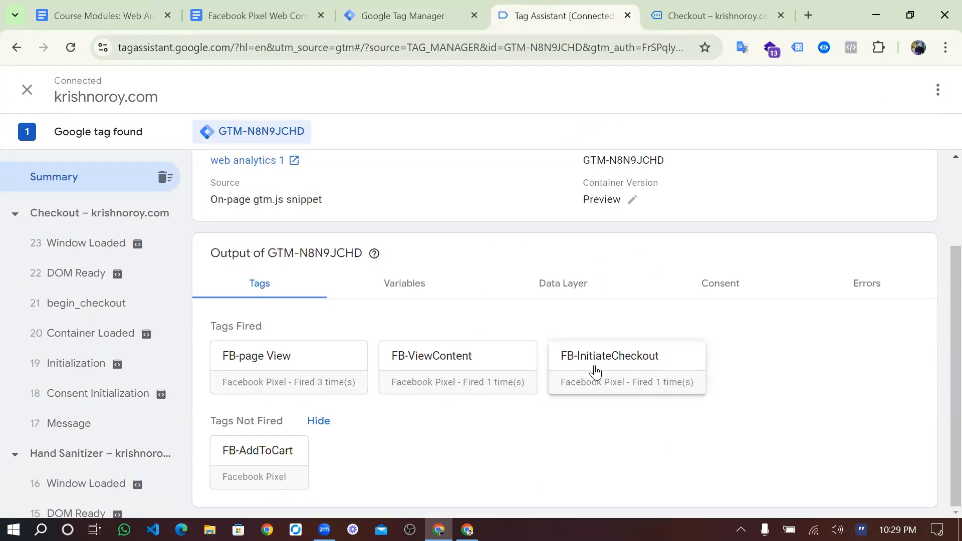
click(595, 369)
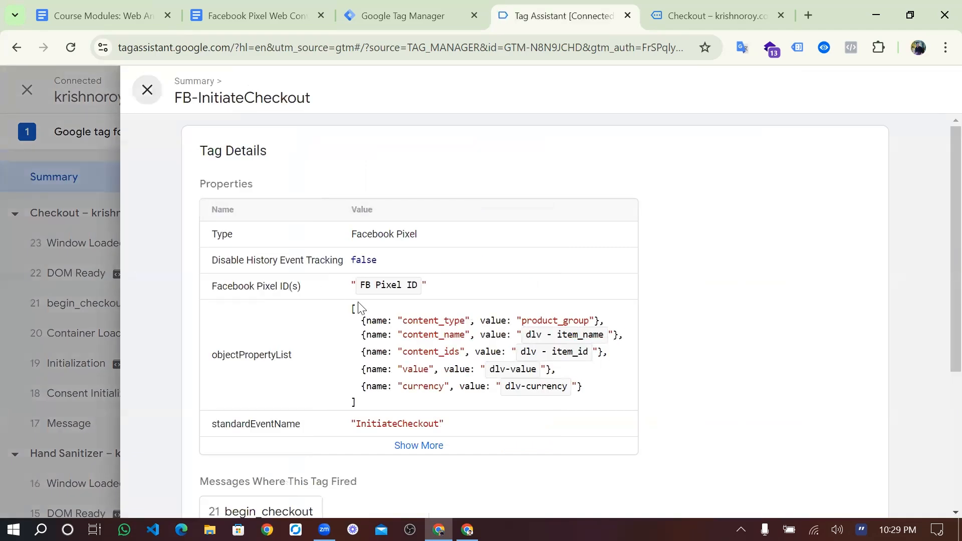
click(147, 90)
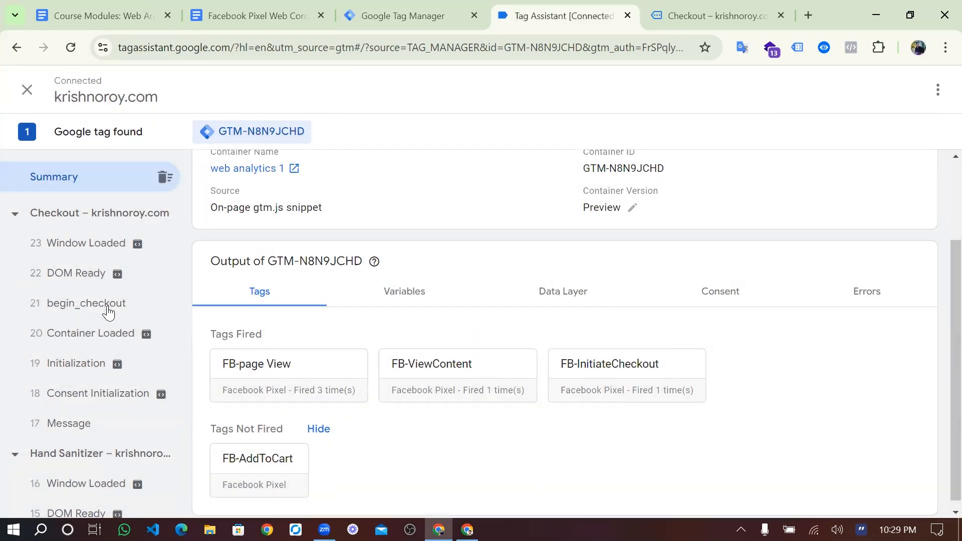
- Check that cJs-item name on begin_checkout lists the product names, starting with Hand Sanitizer
click(108, 305)
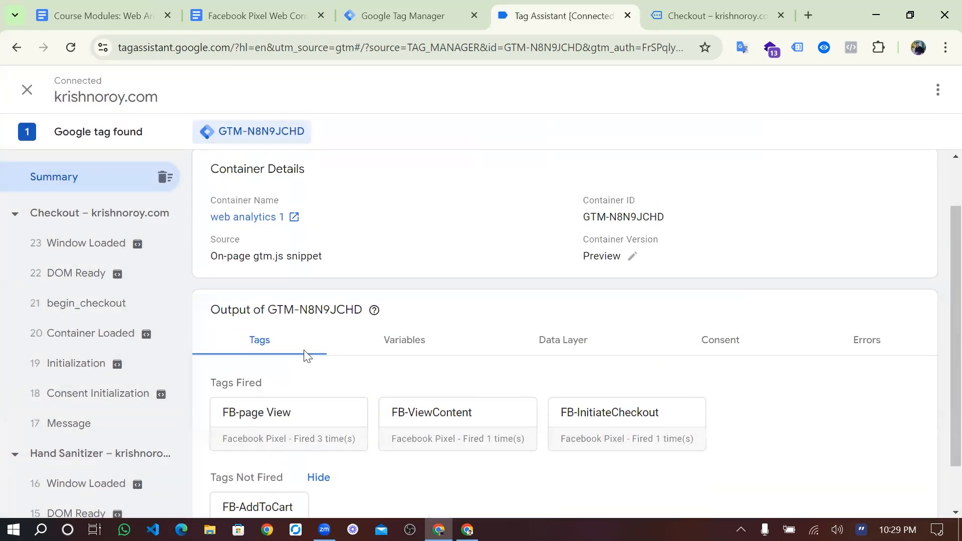
click(405, 300)
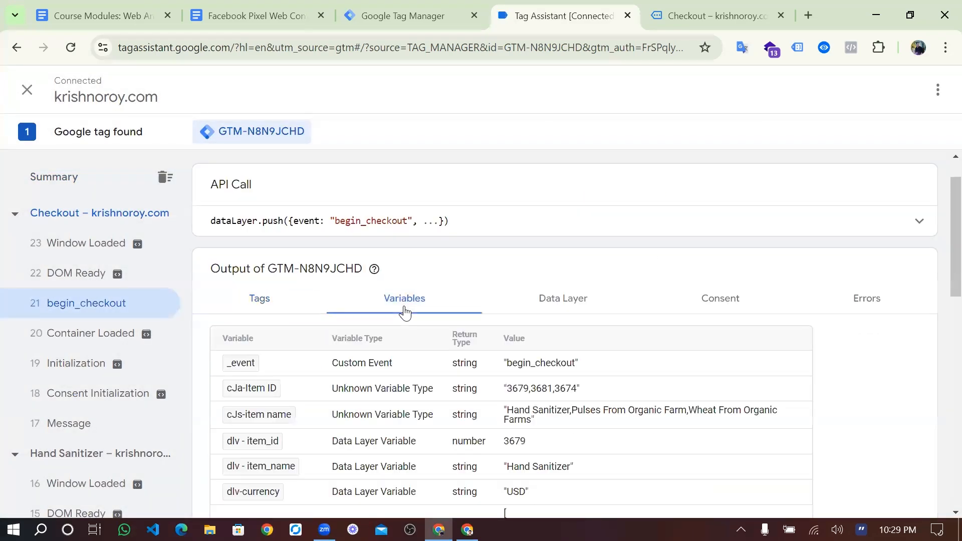
scroll(405, 312, down, 3)
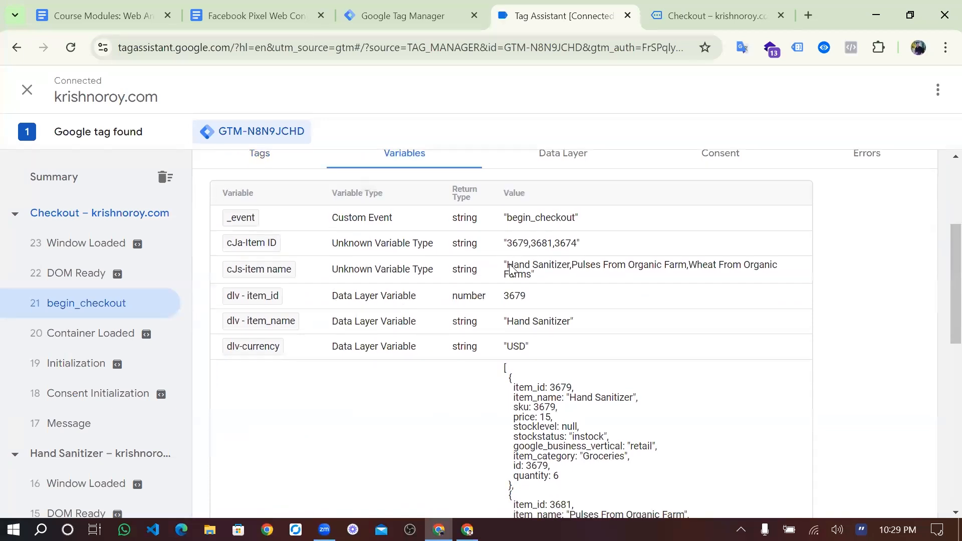
drag(508, 268, 566, 273)
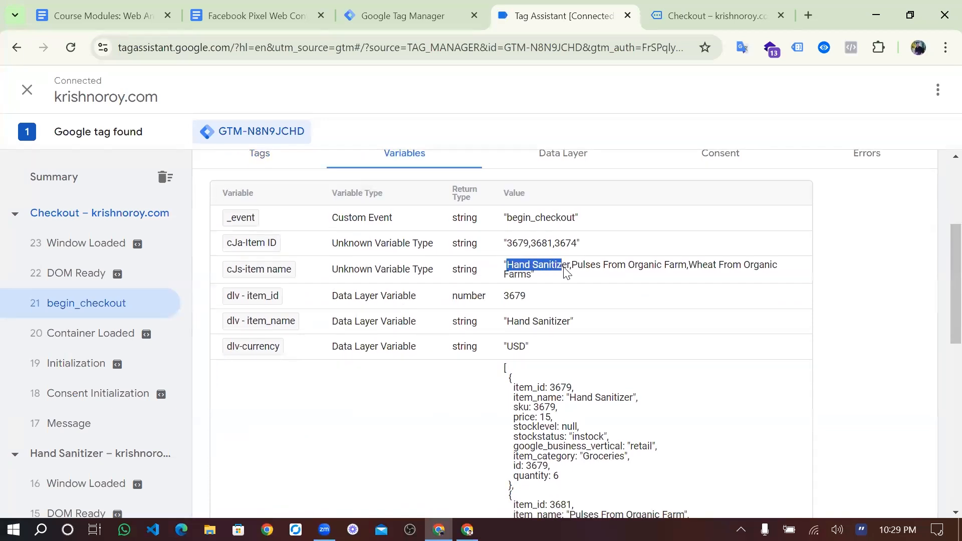
drag(577, 270, 670, 305)
- Compare the dlv-item array value with cJs-item name before heading back to Tag Manager variables
scroll(572, 251, down, 3)
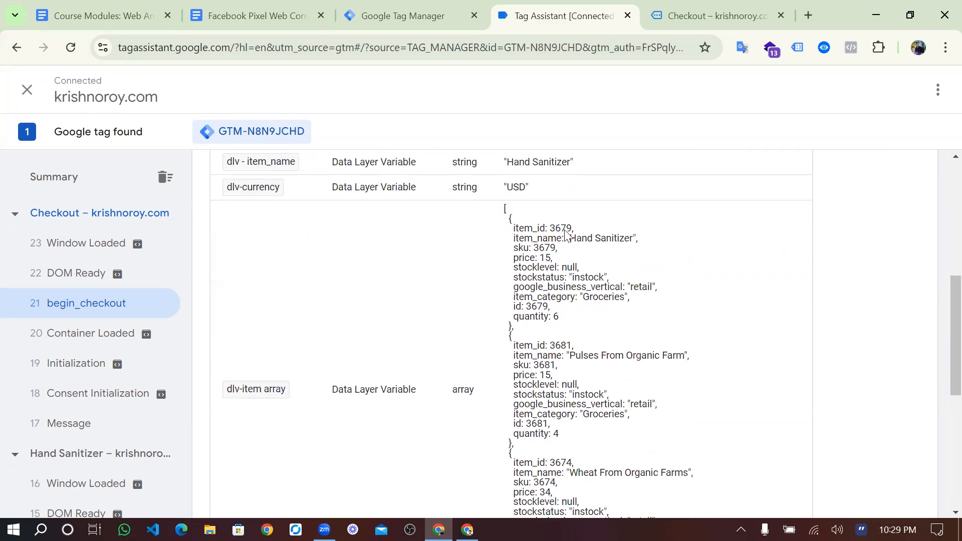
drag(576, 238, 595, 363)
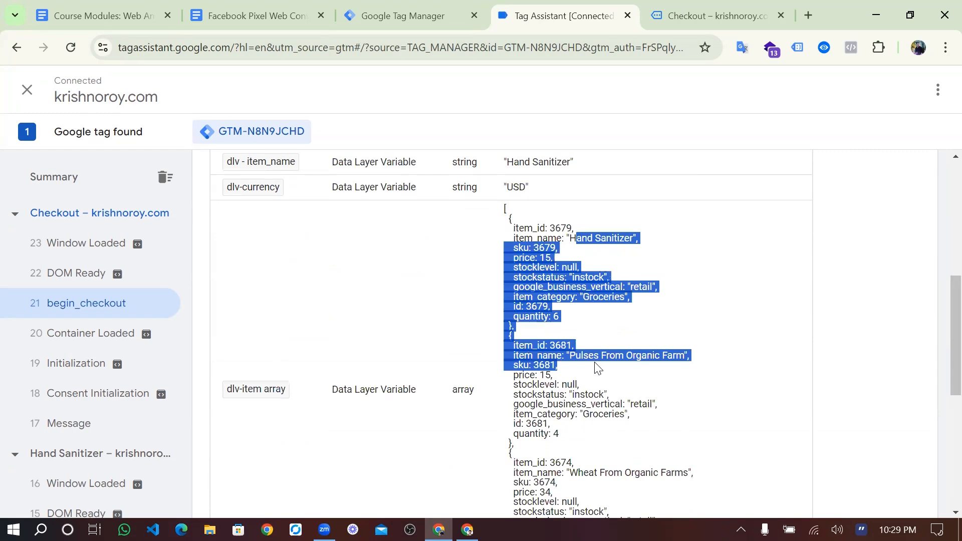
click(594, 362)
scroll(595, 363, down, 2)
scroll(596, 368, down, 1)
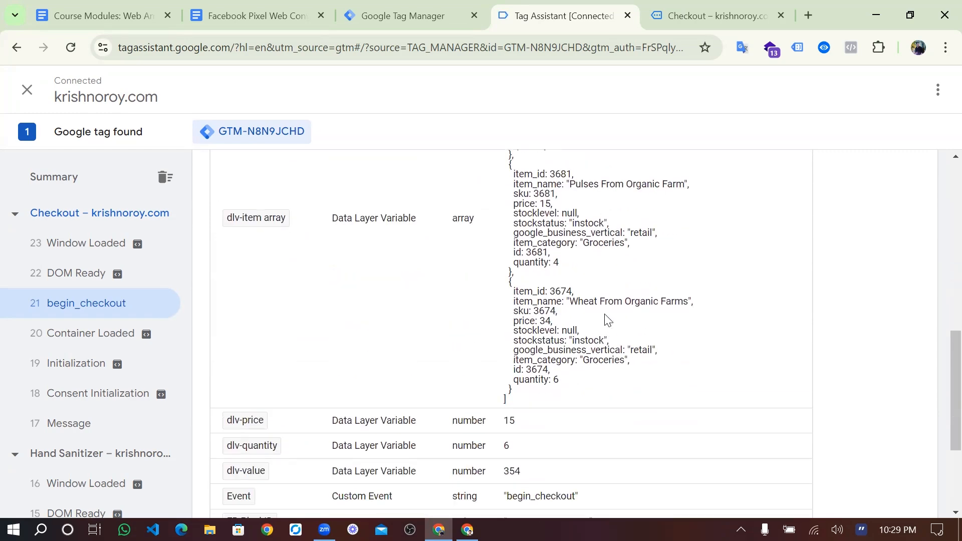
scroll(607, 319, up, 6)
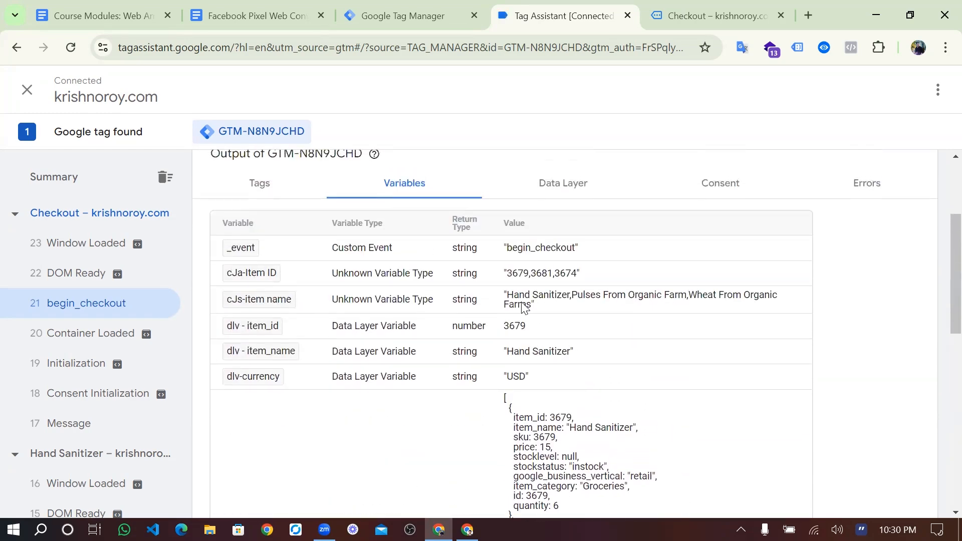
drag(518, 304, 505, 296)
scroll(520, 308, down, 1)
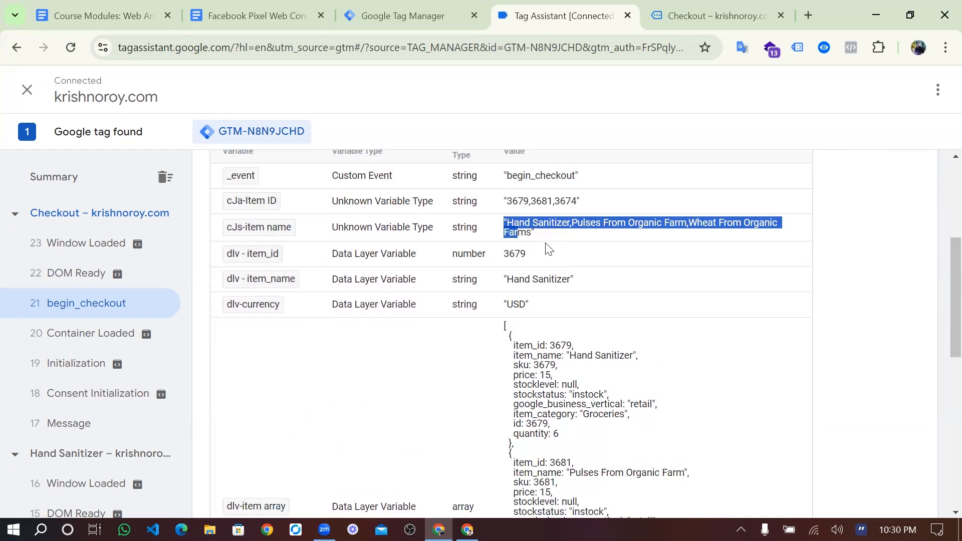
click(549, 268)
click(411, 20)
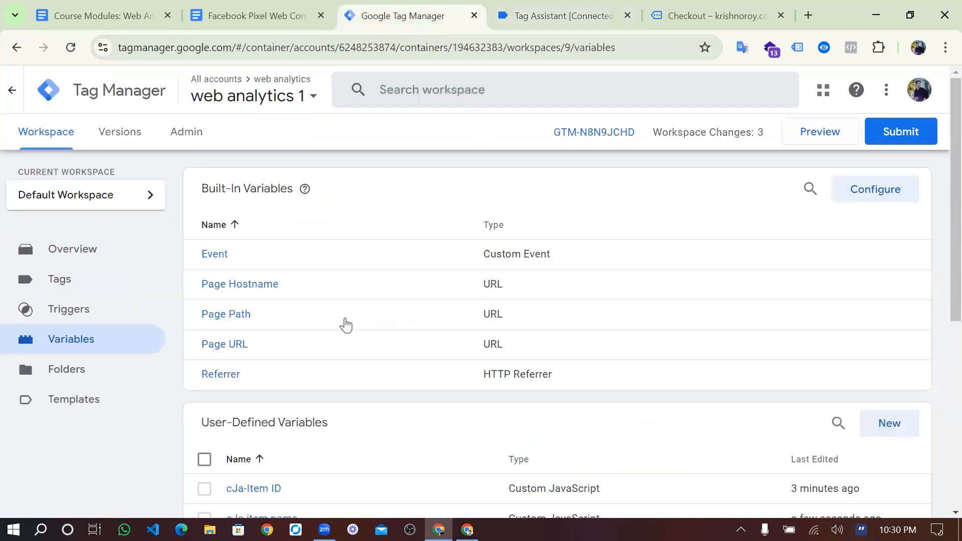
- Create a new user-defined variable of type Custom JavaScript
scroll(890, 186, down, 5)
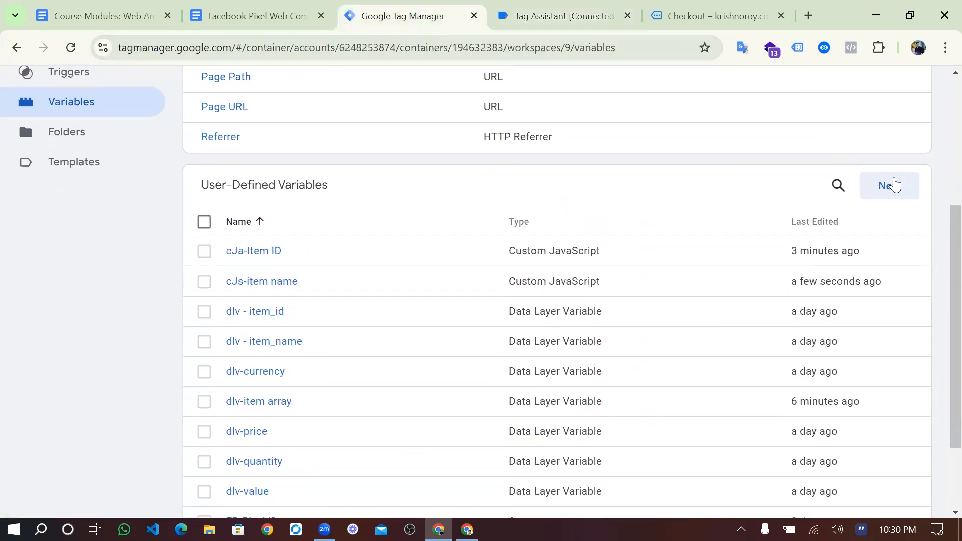
click(888, 186)
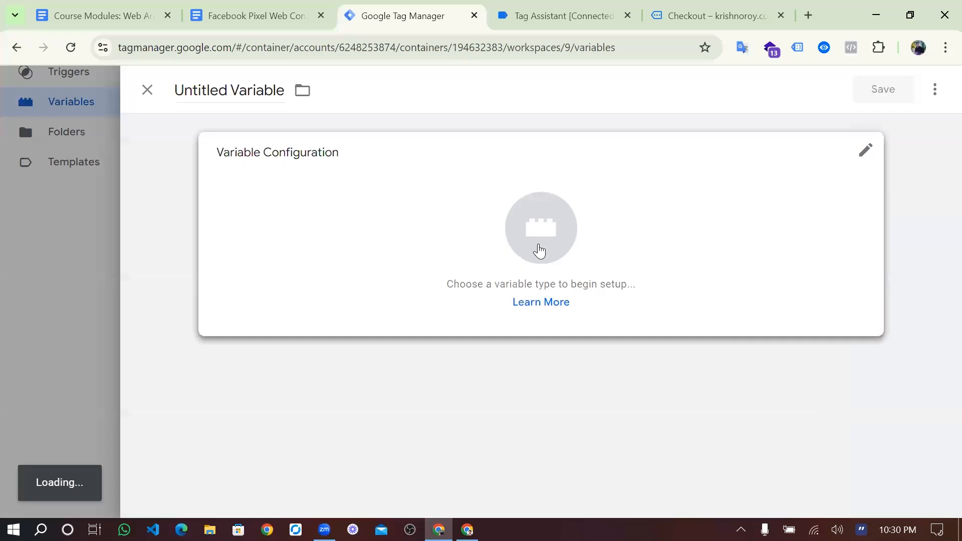
click(538, 250)
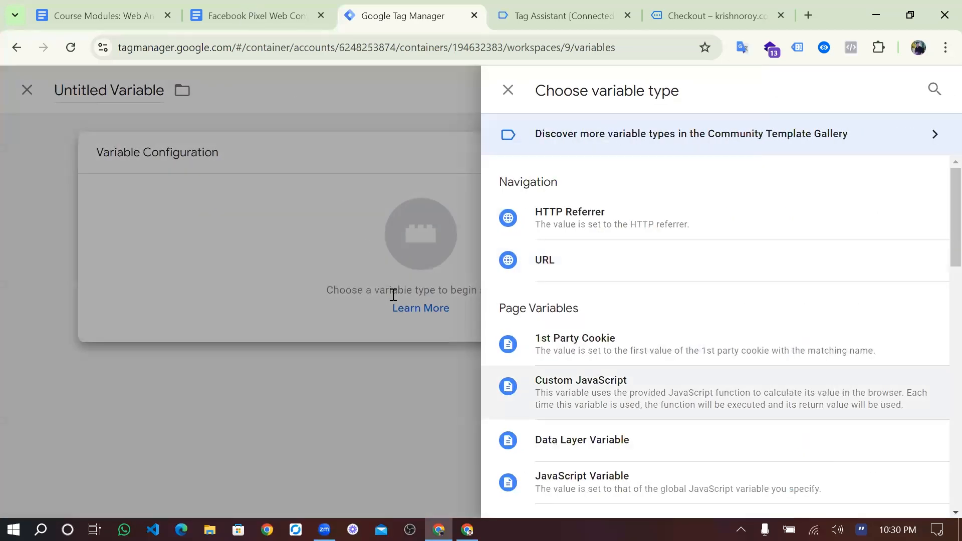
click(581, 387)
- Paste the item-names function and point line 2 at {{dlv-item array}}
click(256, 16)
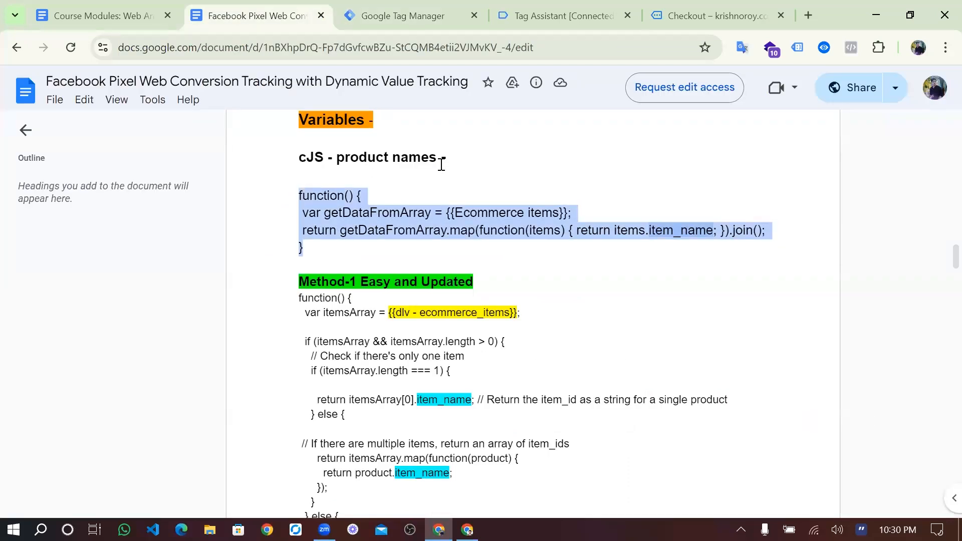
click(416, 4)
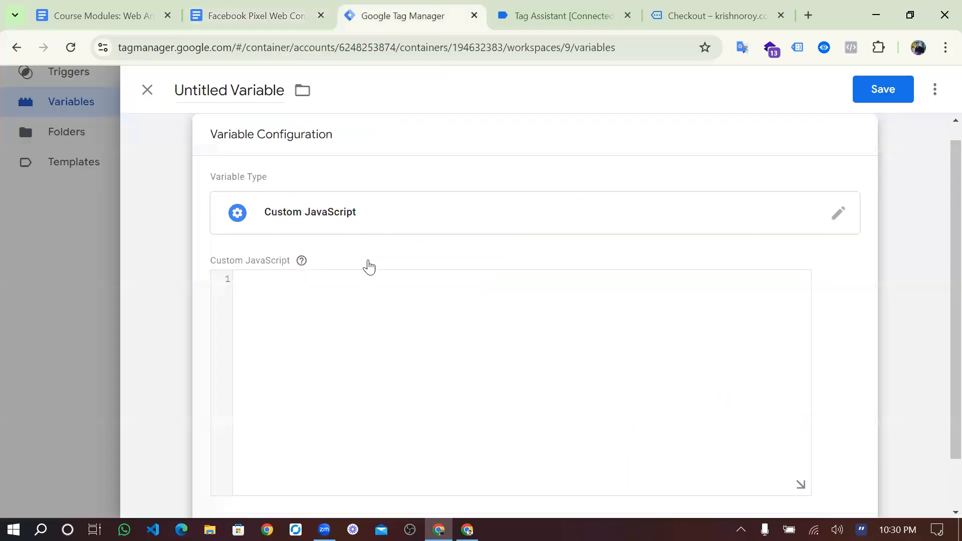
click(316, 297)
text(function() {  var getDataFromArray = {{Ecommerce items}};  return getDataFromArray.map(function(items) { return items.item_name; }).join(); })
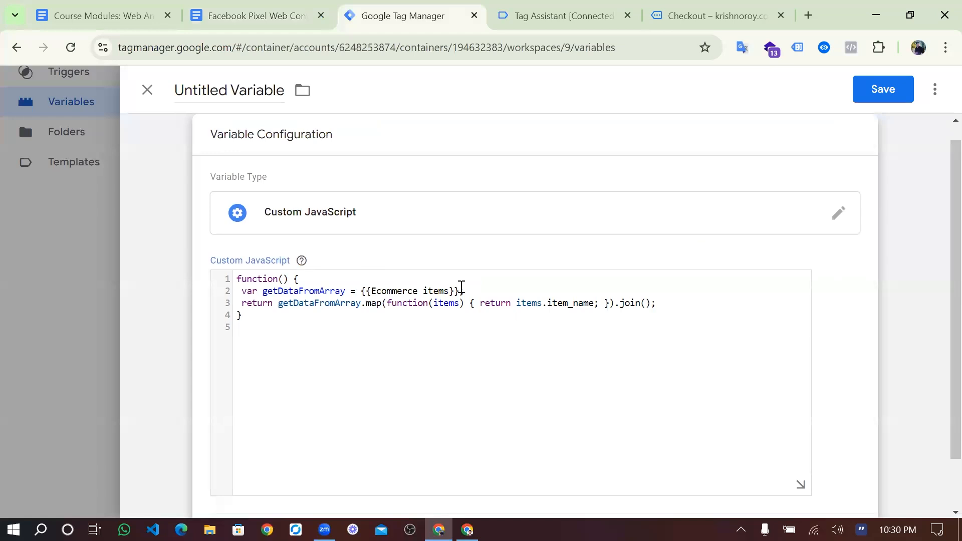
drag(461, 291, 365, 295)
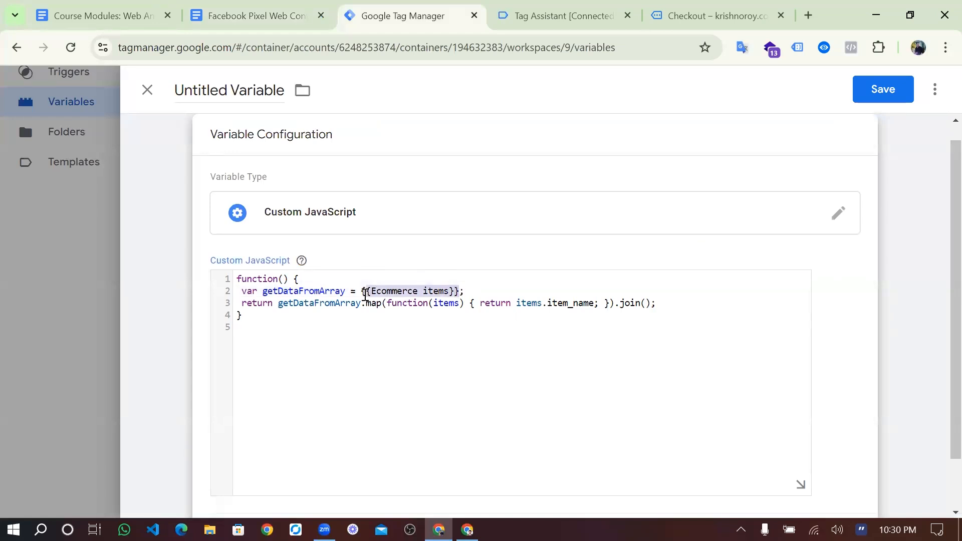
key(BackSpace)
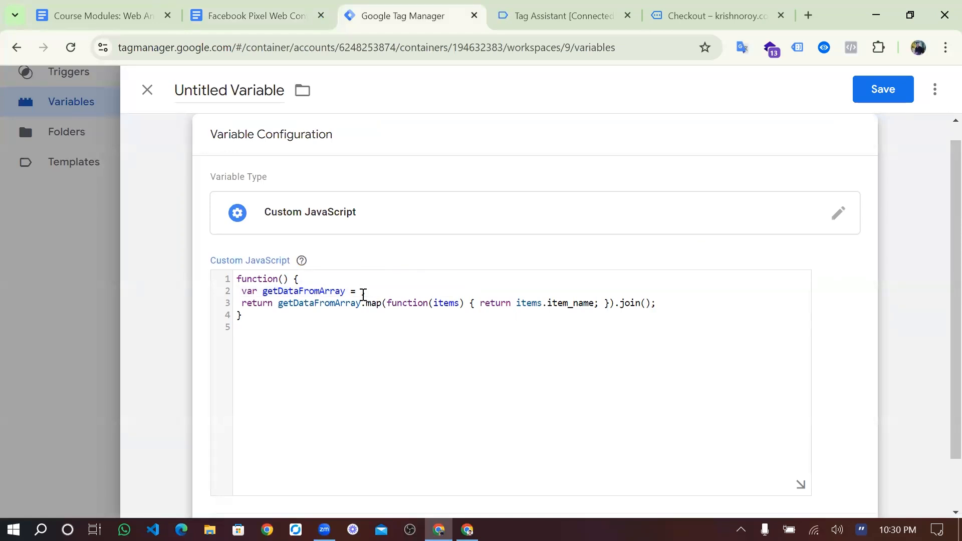
text({{dlv)
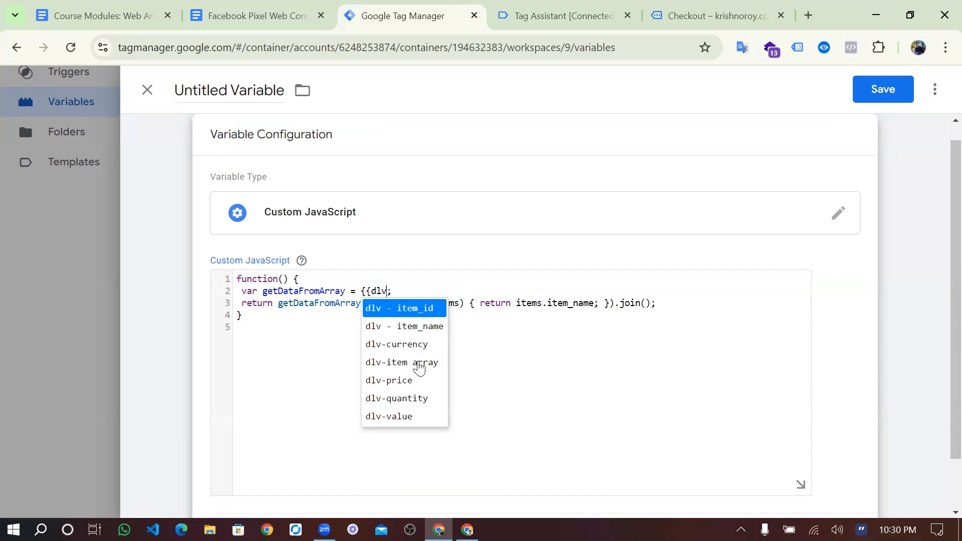
click(420, 368)
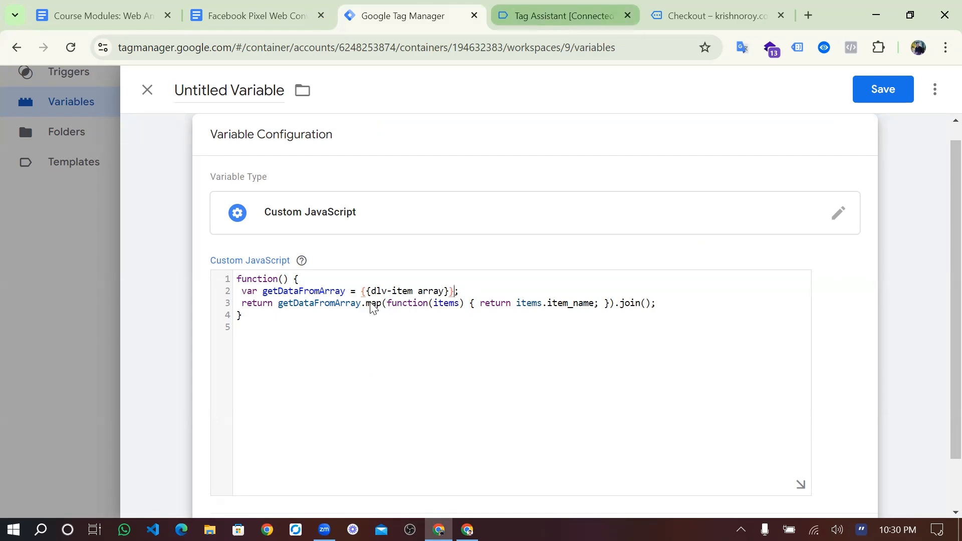
- Find the quantity key in the begin_checkout data layer items
key(ctrl+Tab)
scroll(551, 256, down, 2)
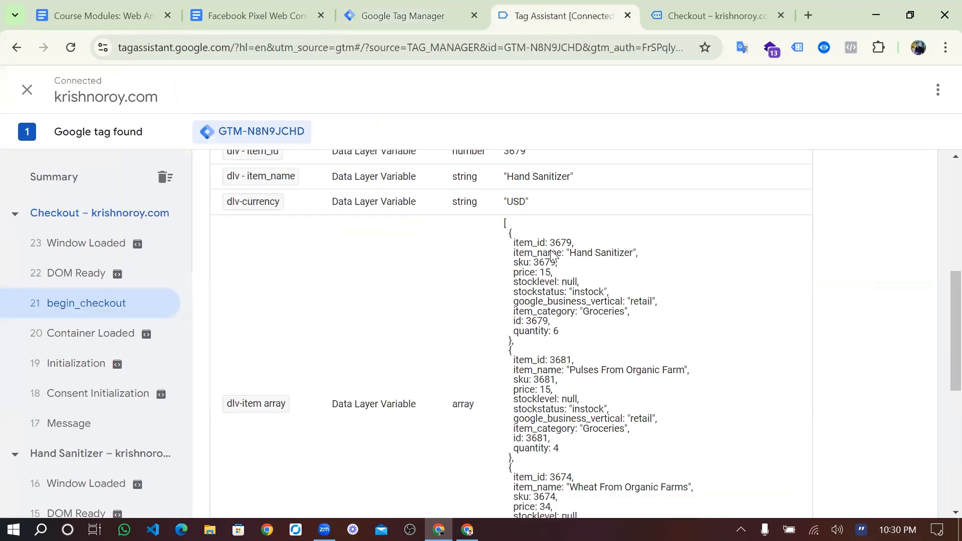
scroll(397, 381, up, 5)
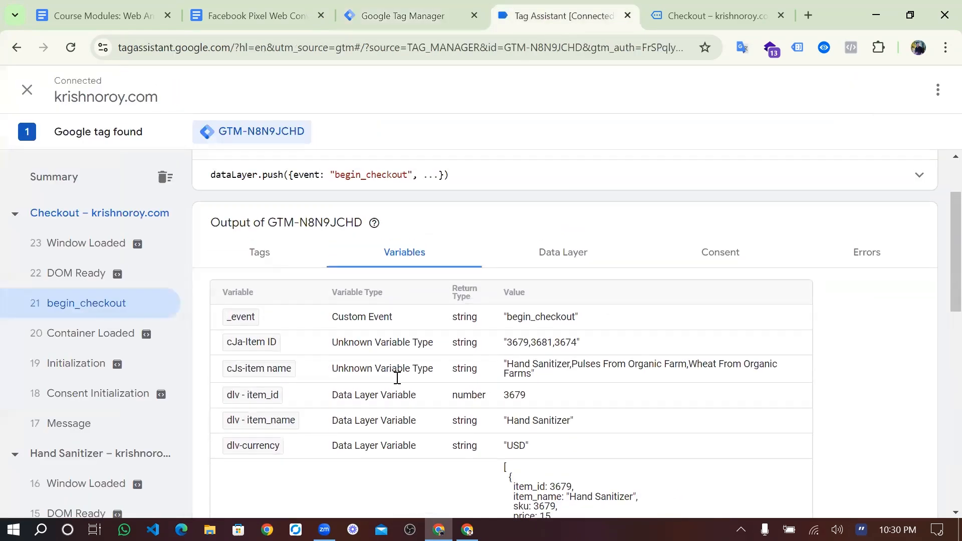
click(562, 252)
scroll(300, 426, down, 11)
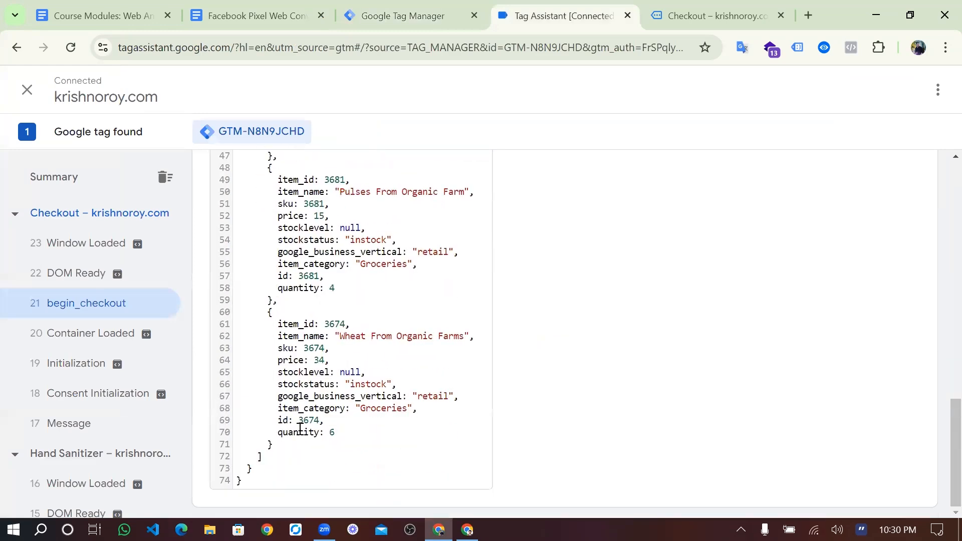
double_click(299, 429)
key(ctrl+c)
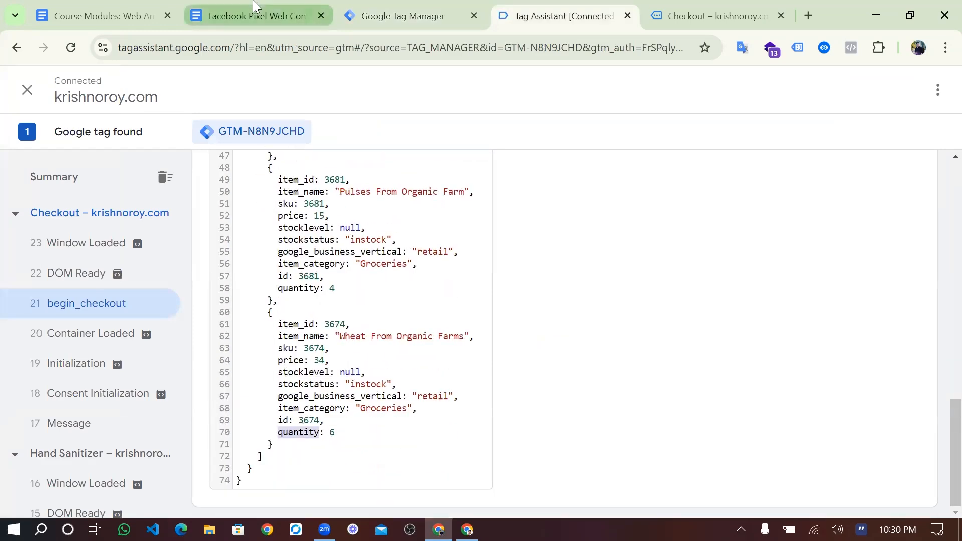
click(416, 6)
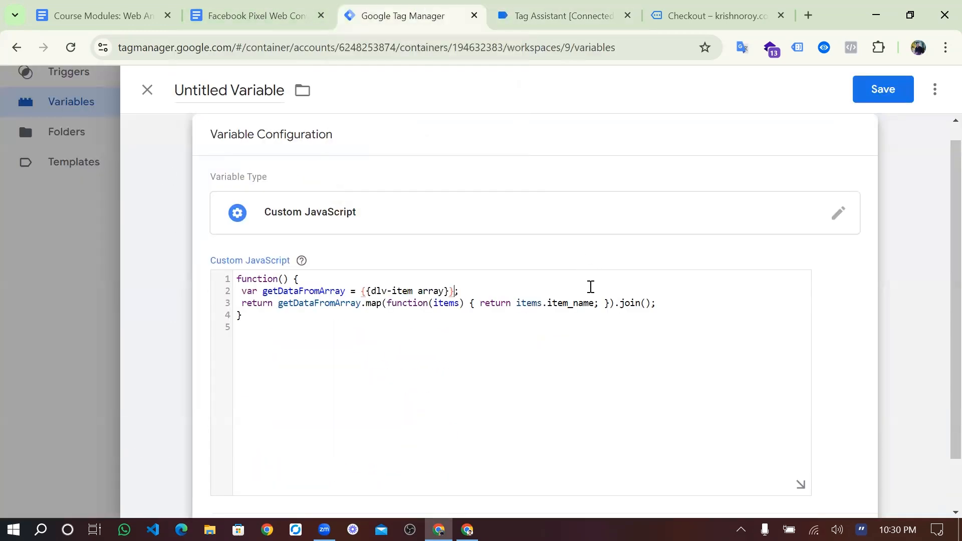
- Change item_name to quantity, save the variable as cJs-Quantity, and launch preview
double_click(583, 303)
key(ctrl+v)
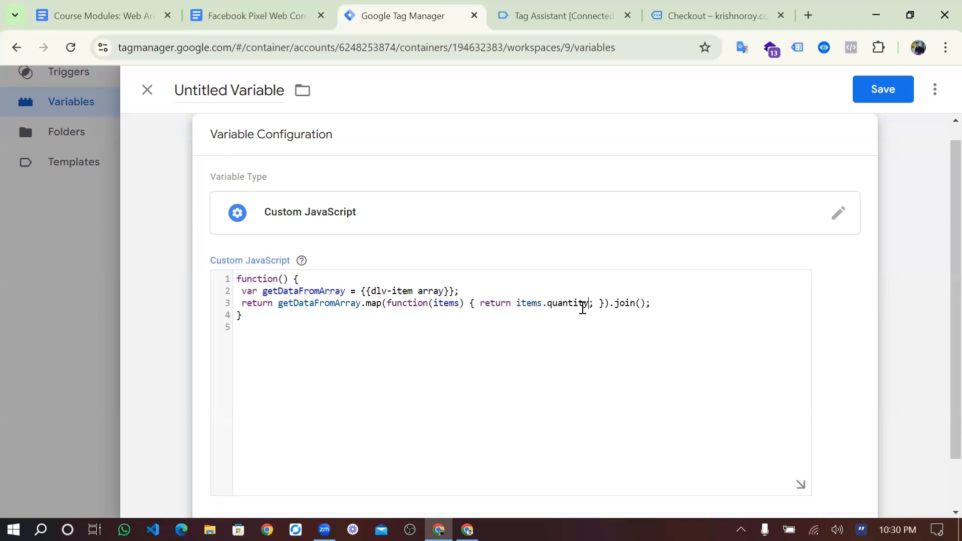
click(883, 90)
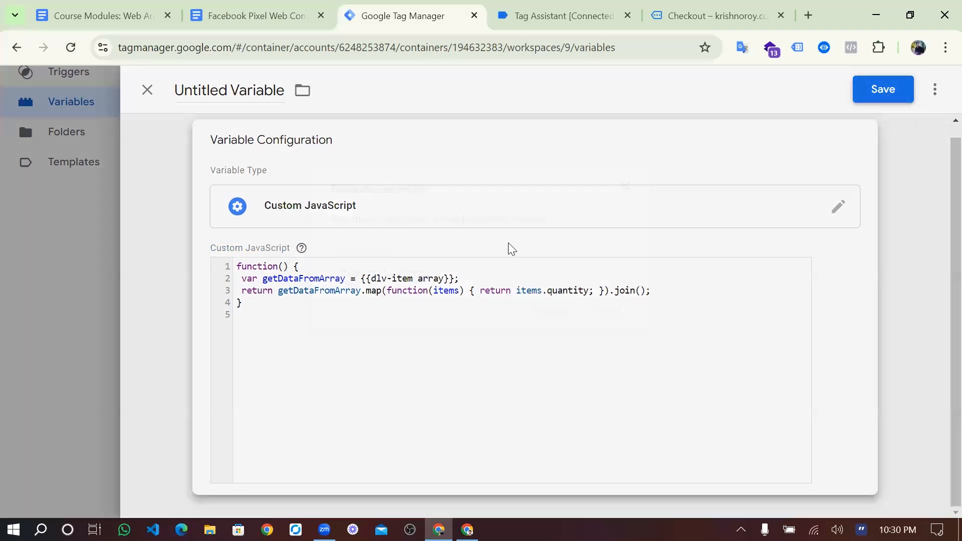
key(BackSpace)
text(c)
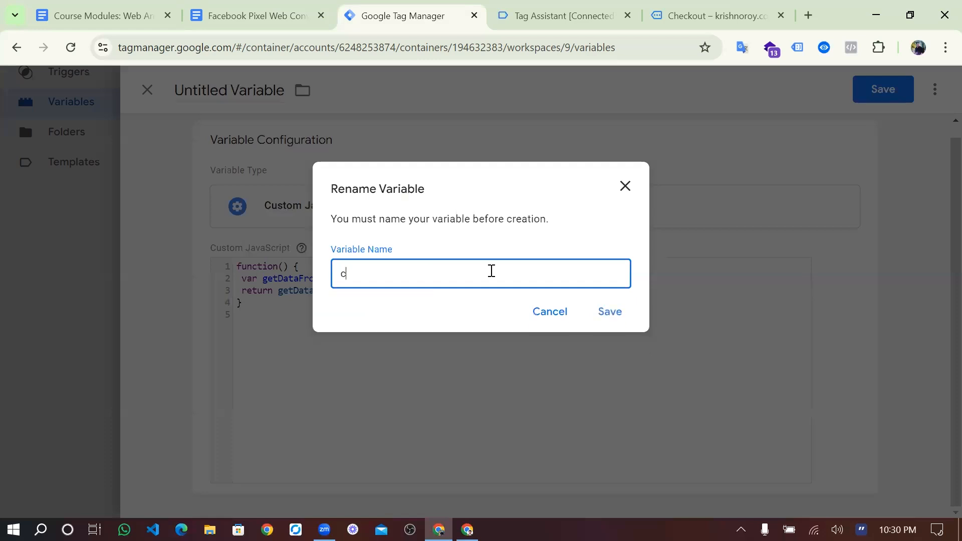
text(Js-quantity)
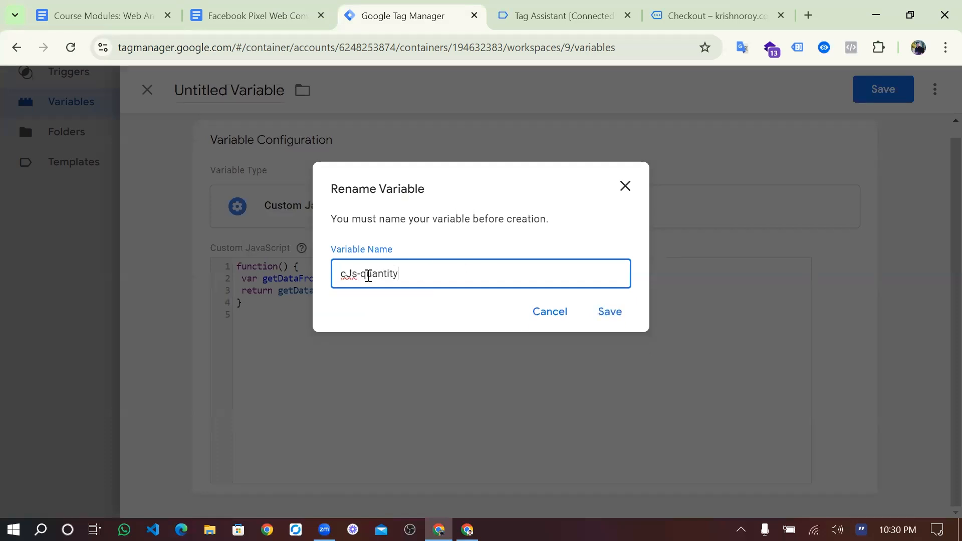
key(BackSpace)
text(Q)
click(601, 322)
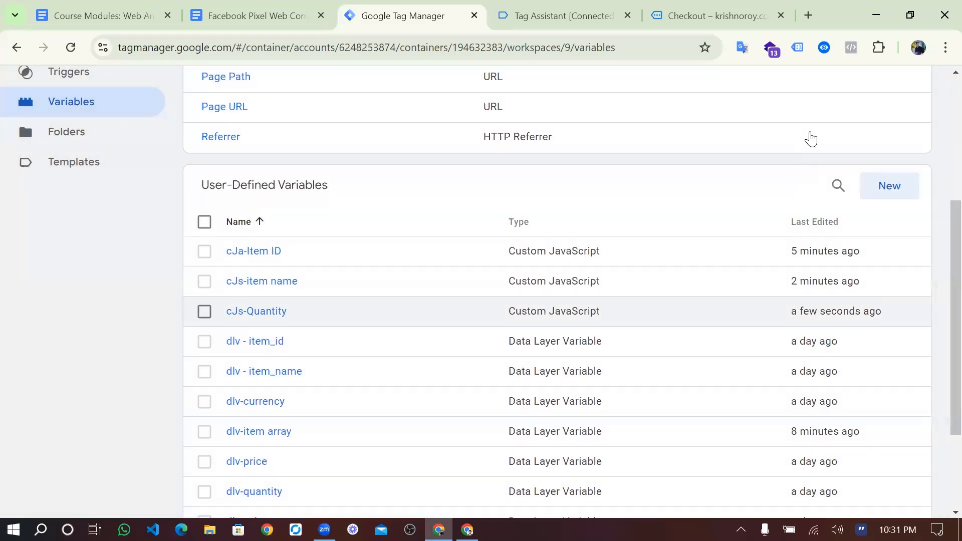
scroll(808, 135, up, 5)
click(811, 135)
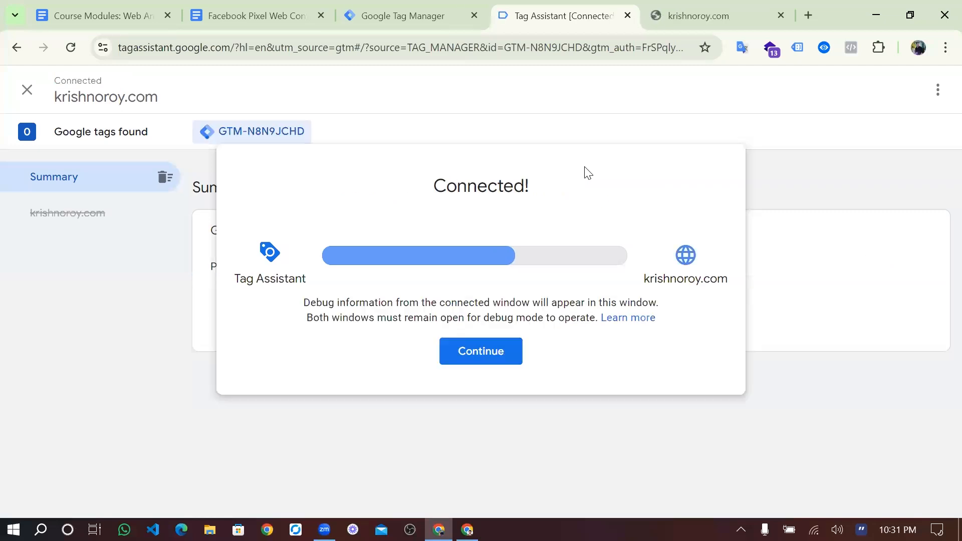
- Connect the new debug session and go from the krishnoroy.com cart to checkout
click(486, 352)
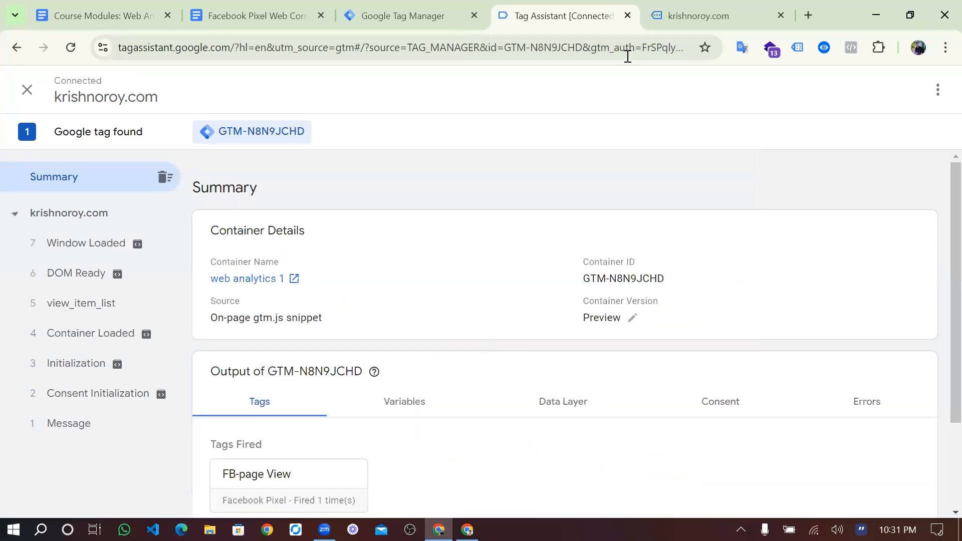
key(ctrl+Tab)
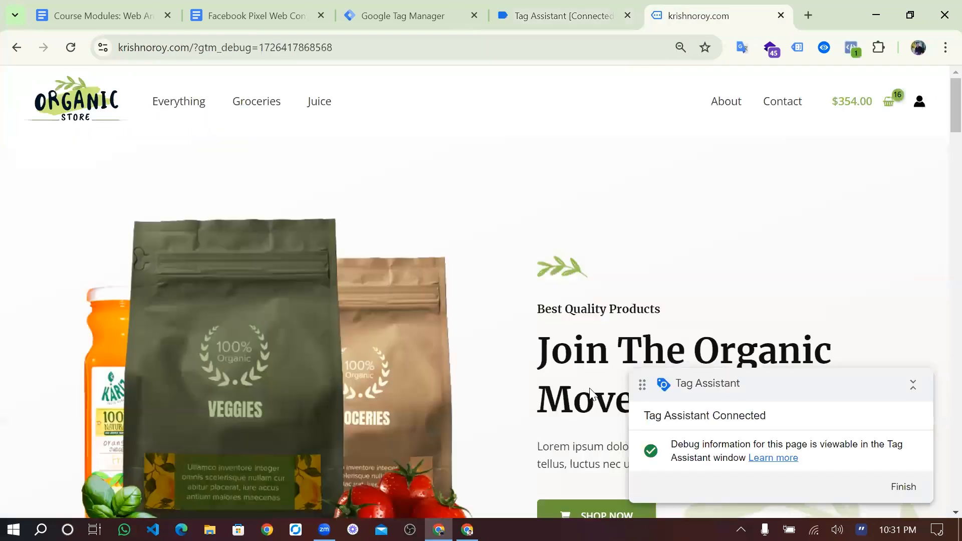
scroll(891, 167, down, 3)
scroll(895, 114, up, 4)
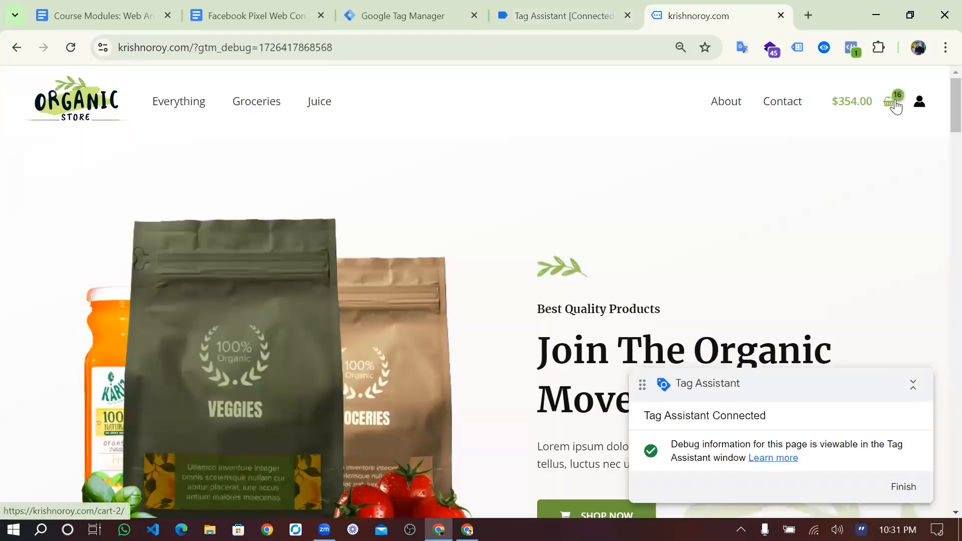
click(895, 106)
click(924, 386)
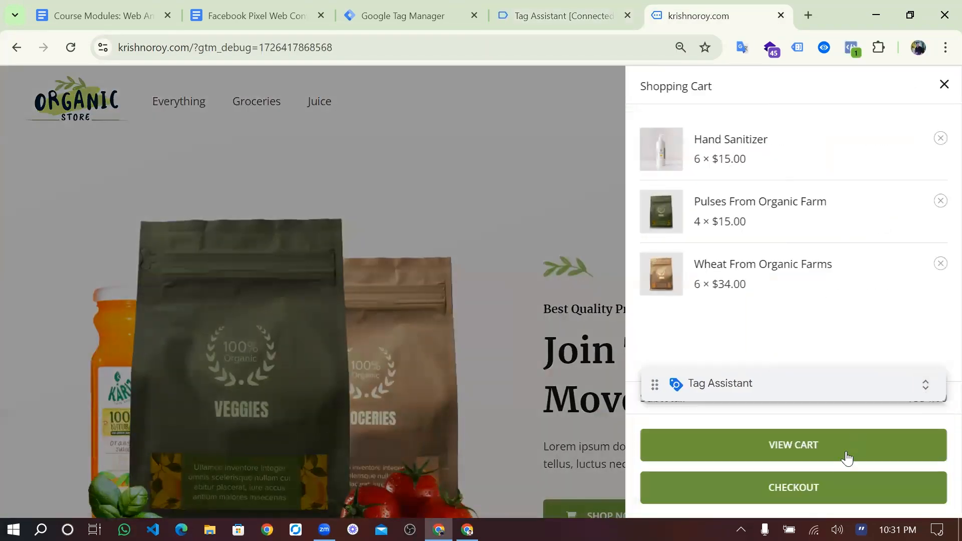
click(822, 489)
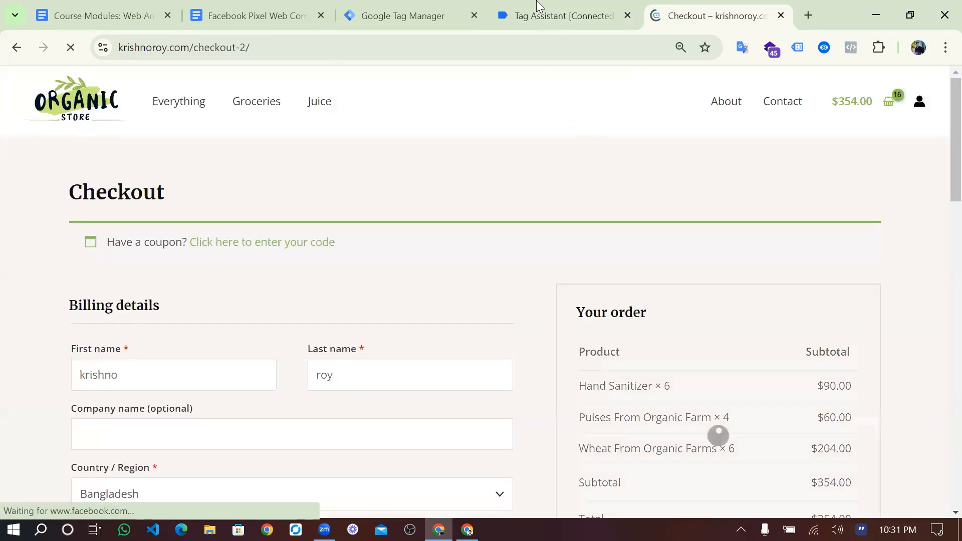
click(538, 11)
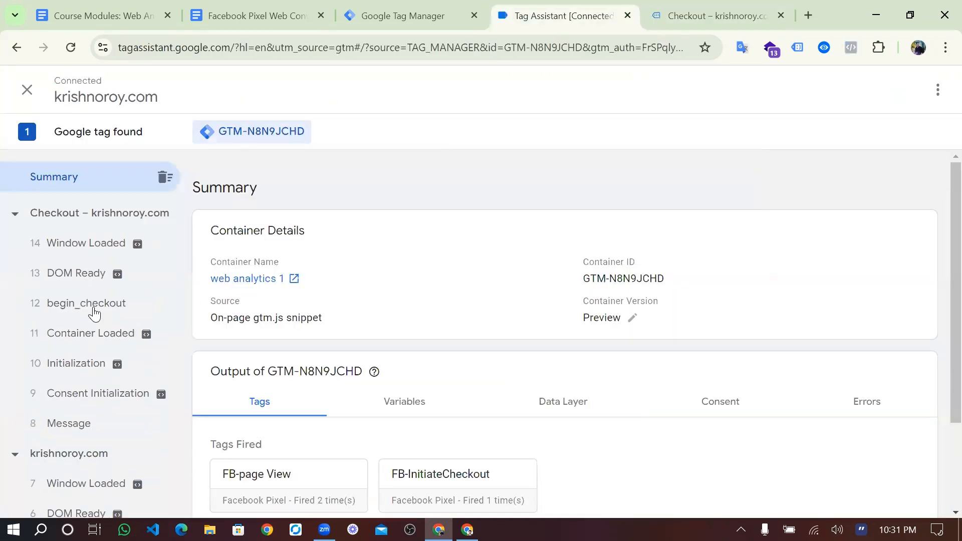
- Confirm cJs-Quantity reads 6,4,6 among the begin_checkout variable values
click(94, 314)
scroll(421, 301, down, 1)
click(405, 284)
scroll(426, 420, down, 2)
scroll(428, 420, down, 1)
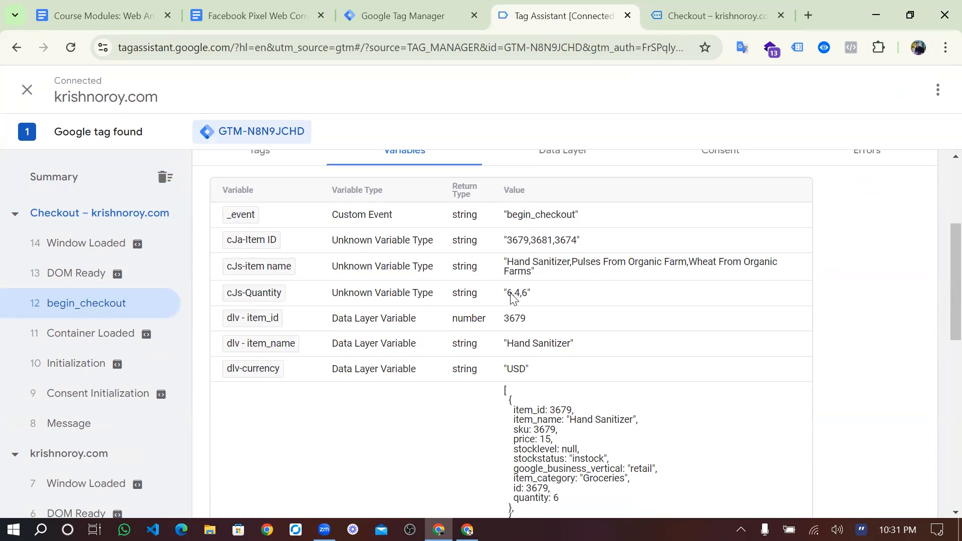
scroll(532, 299, down, 4)
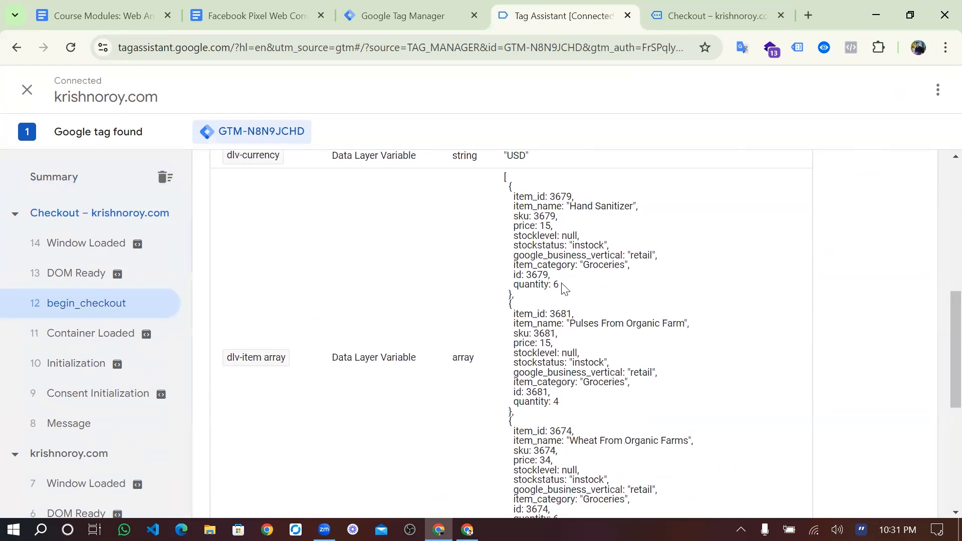
scroll(567, 350, down, 2)
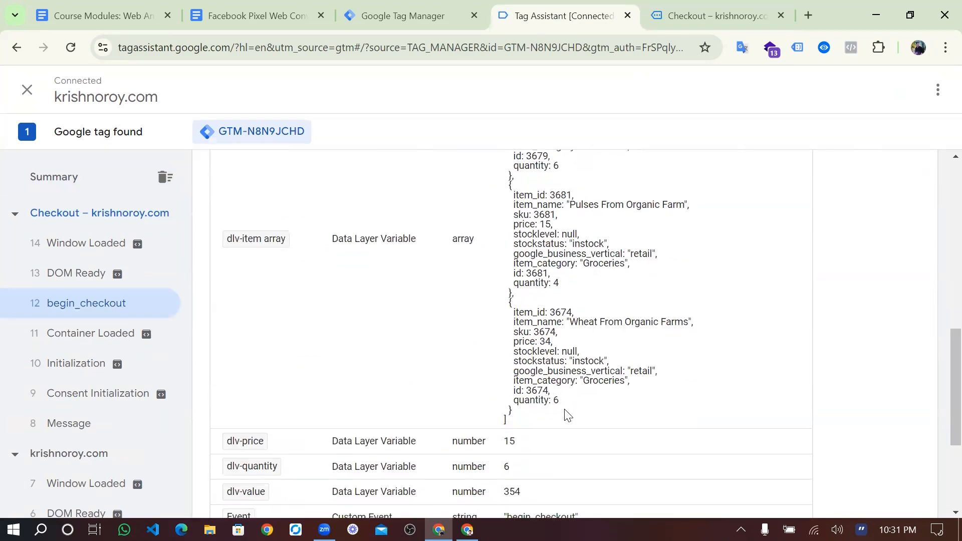
double_click(557, 401)
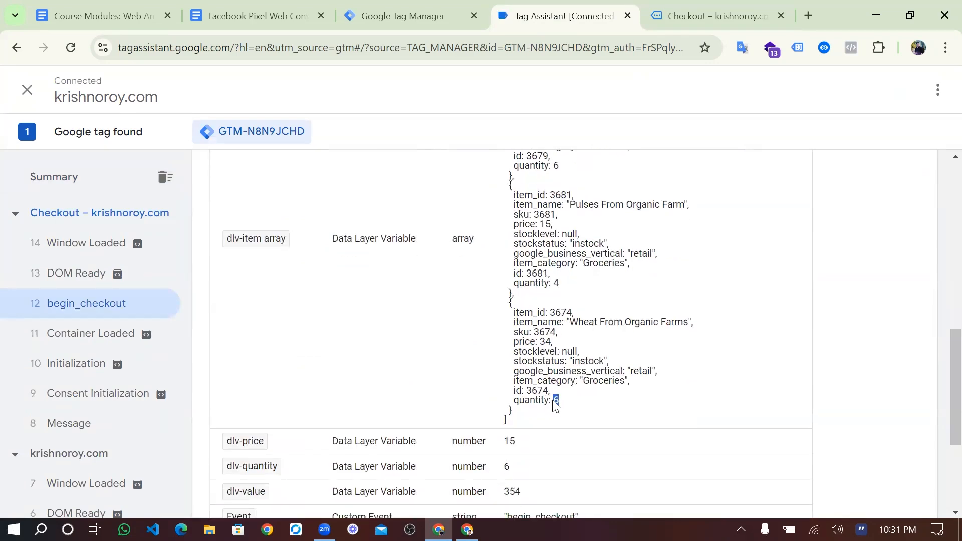
- Compare those quantities against the items on the checkout page
click(680, 23)
scroll(502, 366, down, 5)
scroll(501, 365, up, 5)
scroll(501, 366, down, 4)
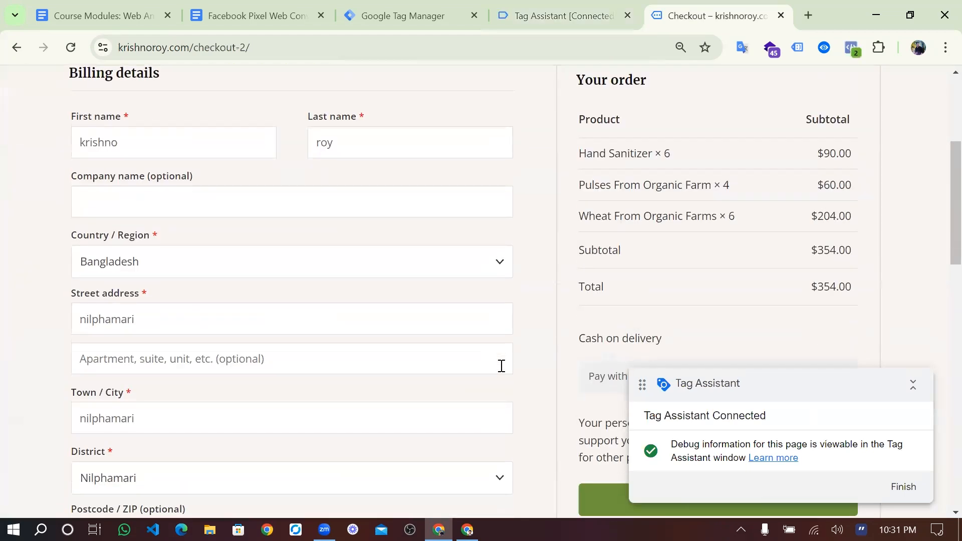
scroll(502, 366, down, 1)
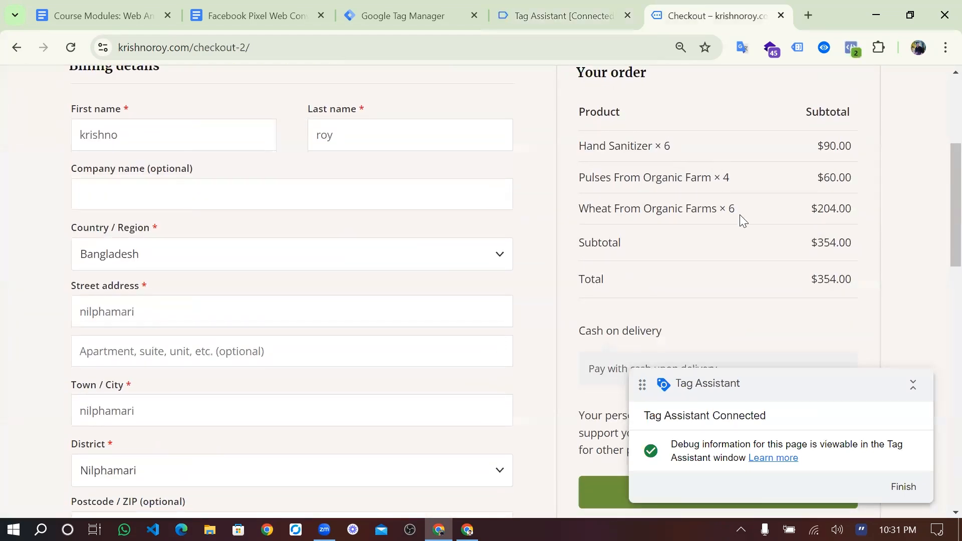
scroll(739, 214, up, 1)
scroll(740, 214, down, 2)
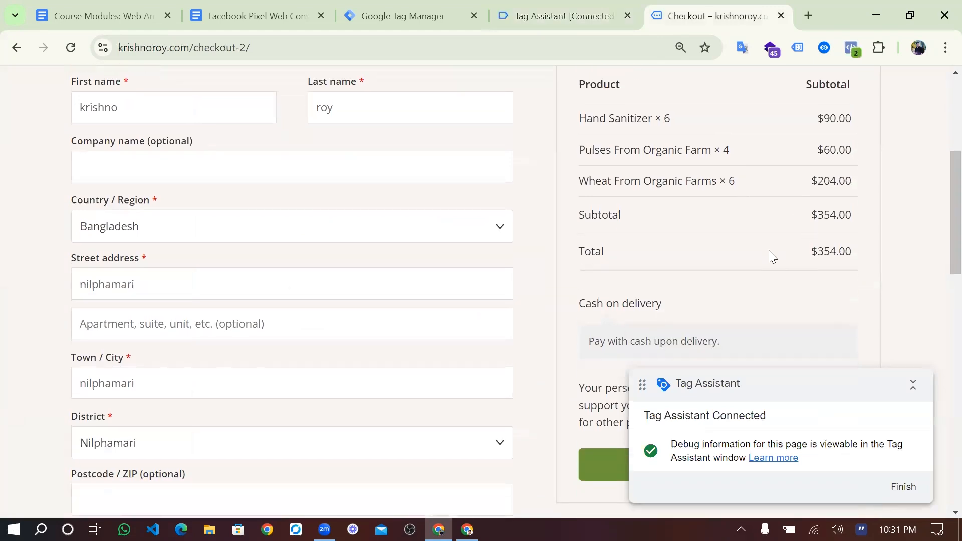
scroll(683, 242, down, 2)
scroll(683, 242, up, 7)
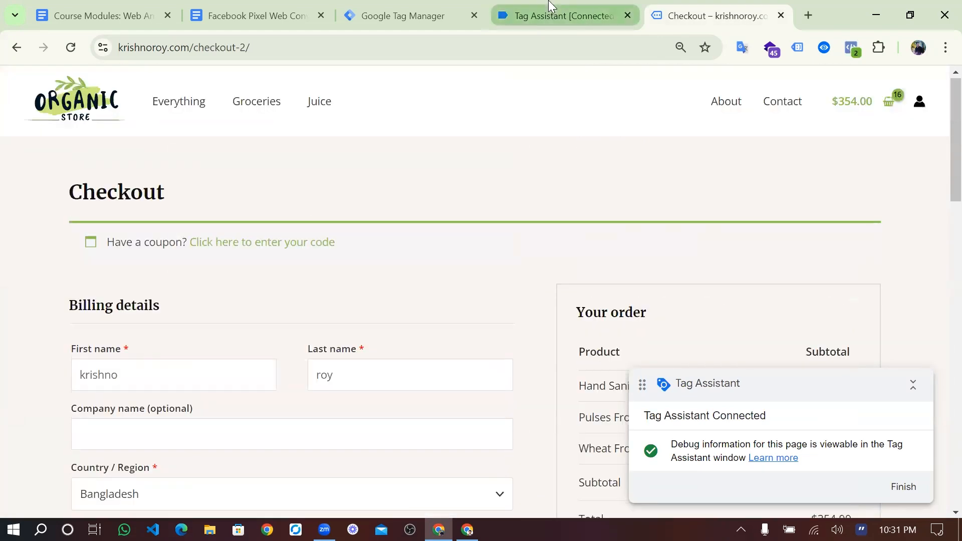
click(549, 7)
click(407, 15)
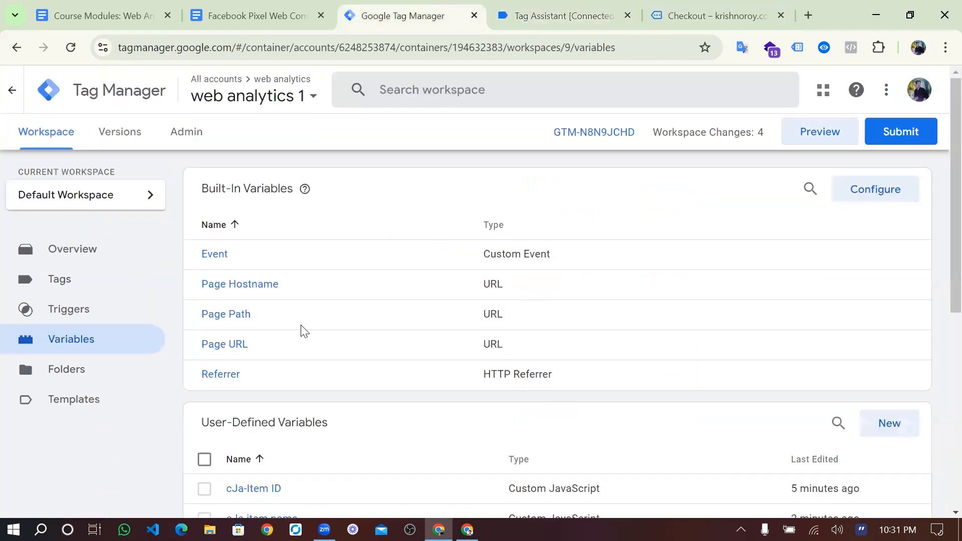
- Edit the FB-InitiateCheckout tag and expand its object properties
scroll(210, 275, down, 2)
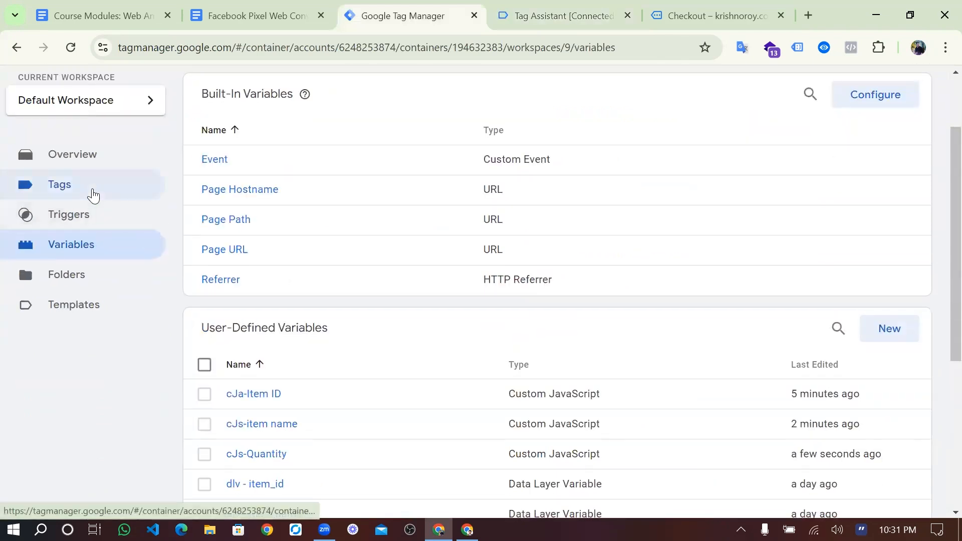
click(94, 195)
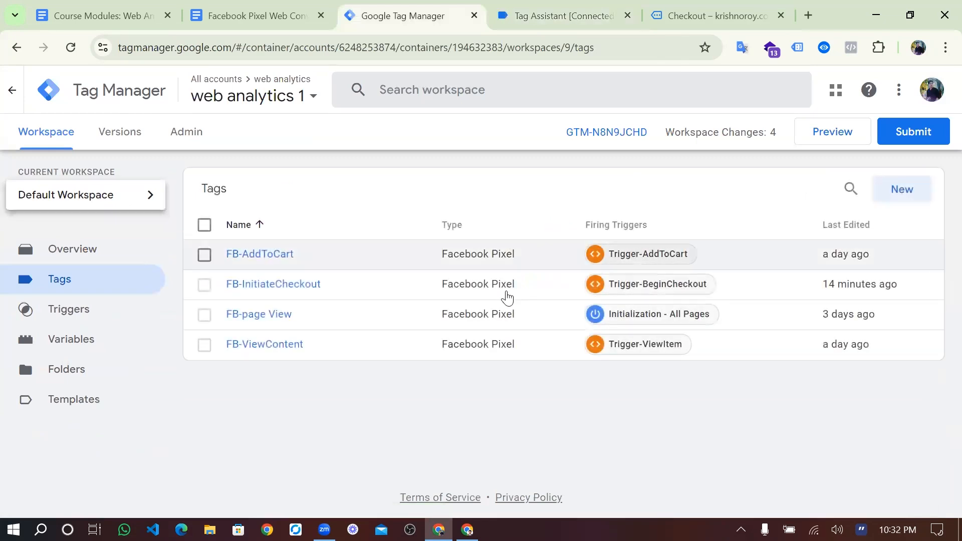
click(289, 345)
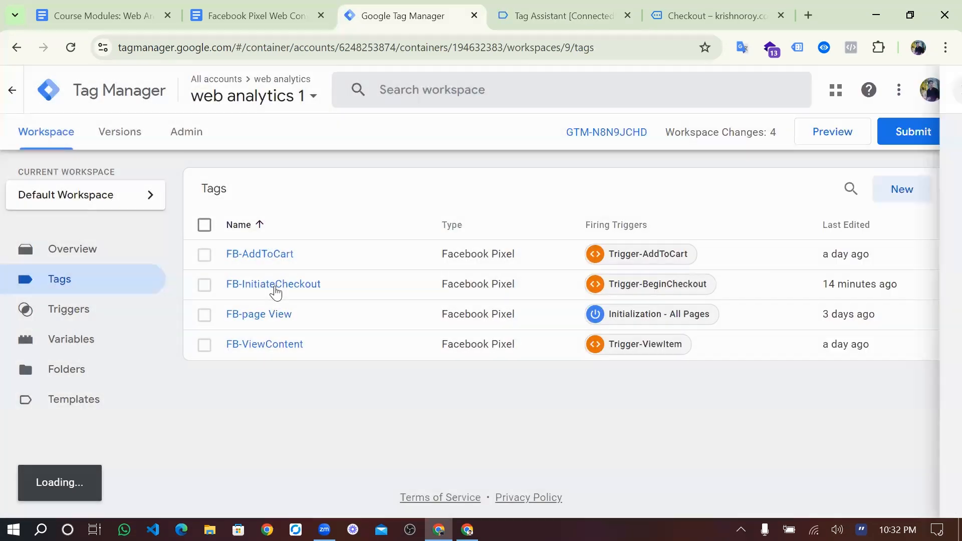
click(278, 286)
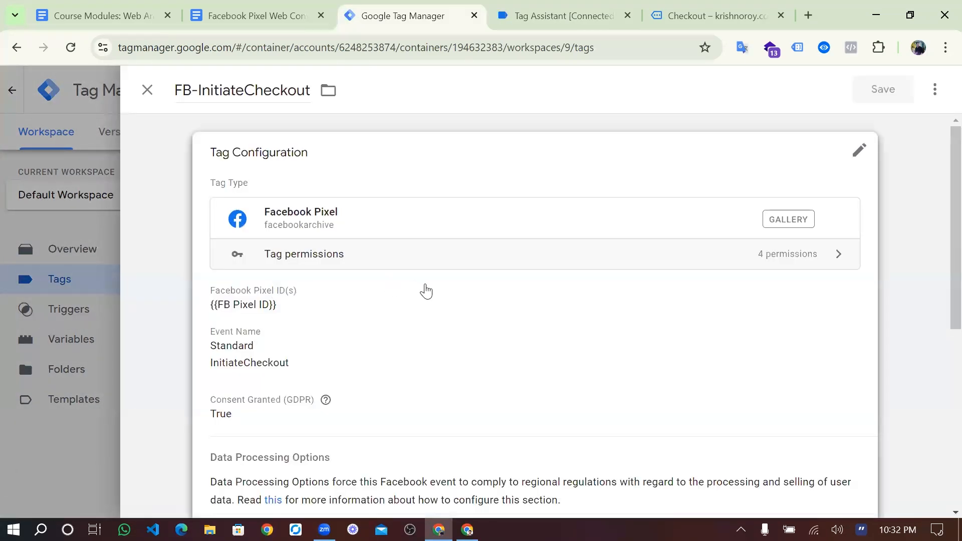
scroll(425, 290, down, 6)
click(426, 290)
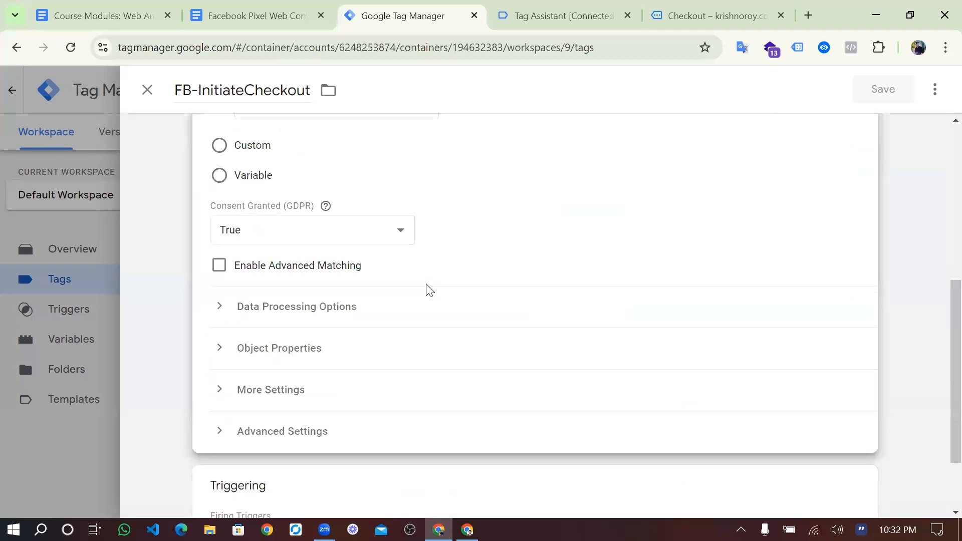
scroll(425, 289, down, 2)
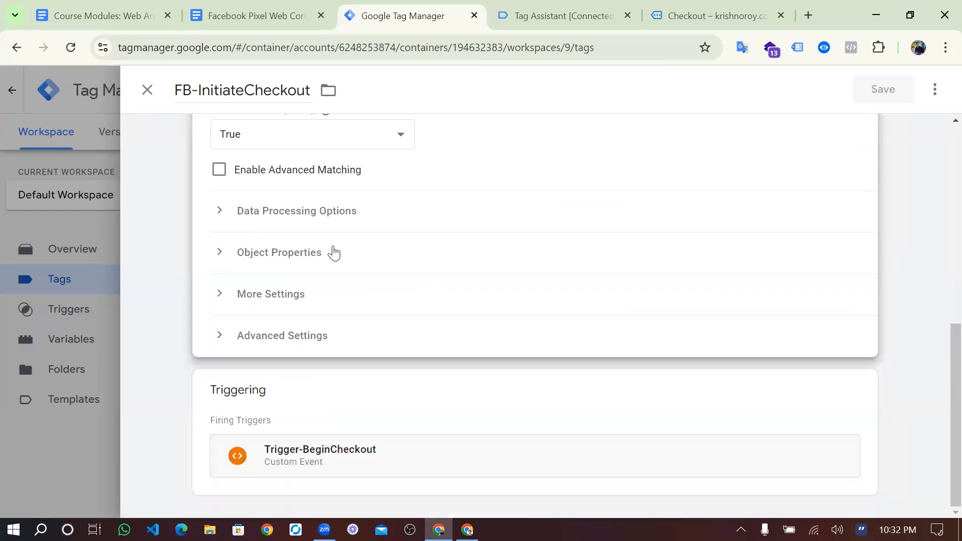
click(334, 253)
scroll(429, 341, down, 3)
- Map content_name to {{cJs-item name}} and content_ids to {{cJa-Item ID}}
click(651, 292)
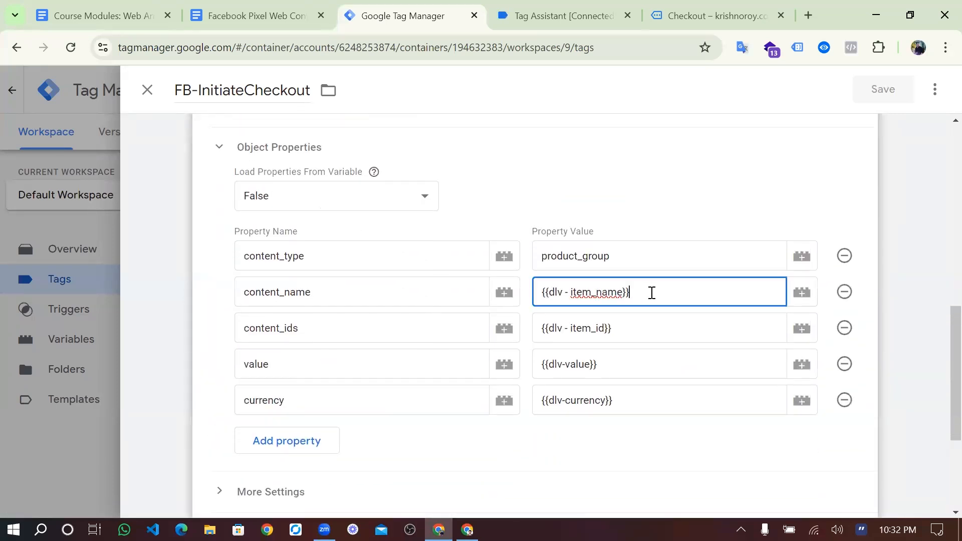
key(BackSpace)
key(BackSpace)
key(BackSpace)
key(BackSpace)
key(BackSpace)
key(BackSpace)
key(BackSpace)
key(BackSpace)
key(BackSpace)
key(BackSpace)
key(BackSpace)
key(BackSpace)
key(BackSpace)
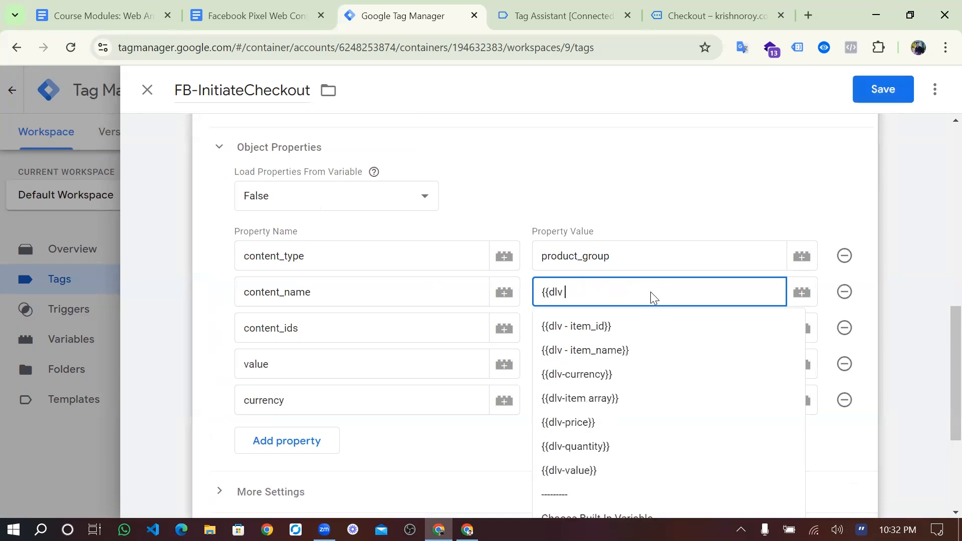
key(BackSpace)
key(BackSpace)
key(BackSpace)
key(BackSpace)
key(BackSpace)
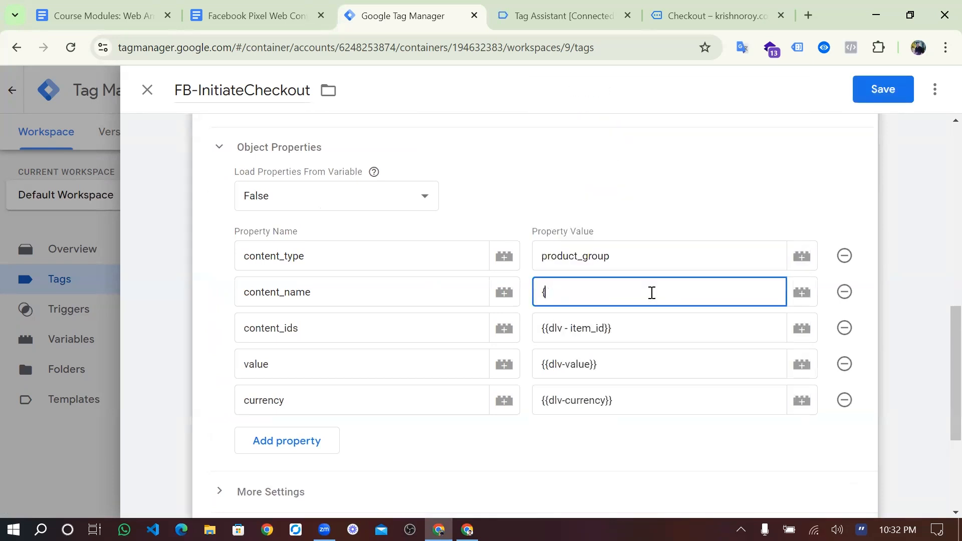
text({{cjs)
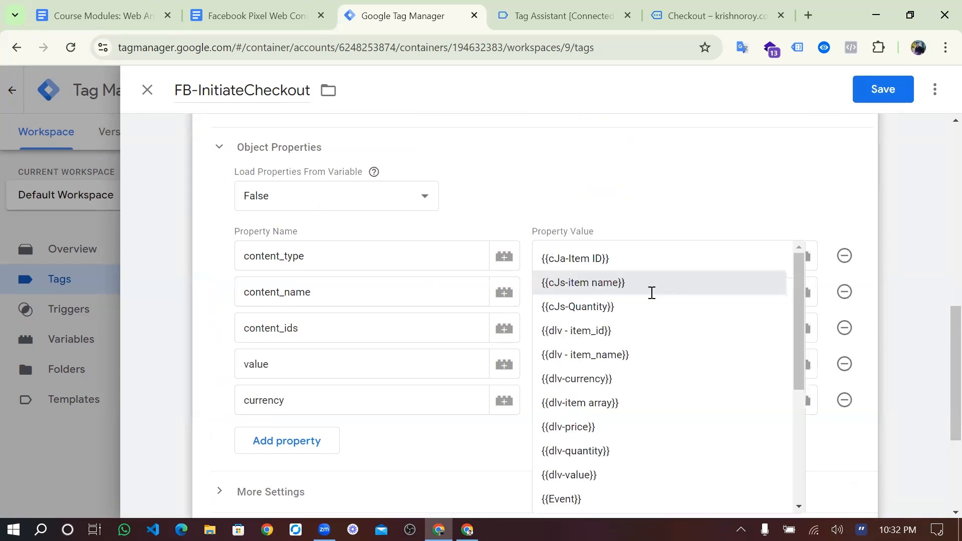
click(600, 326)
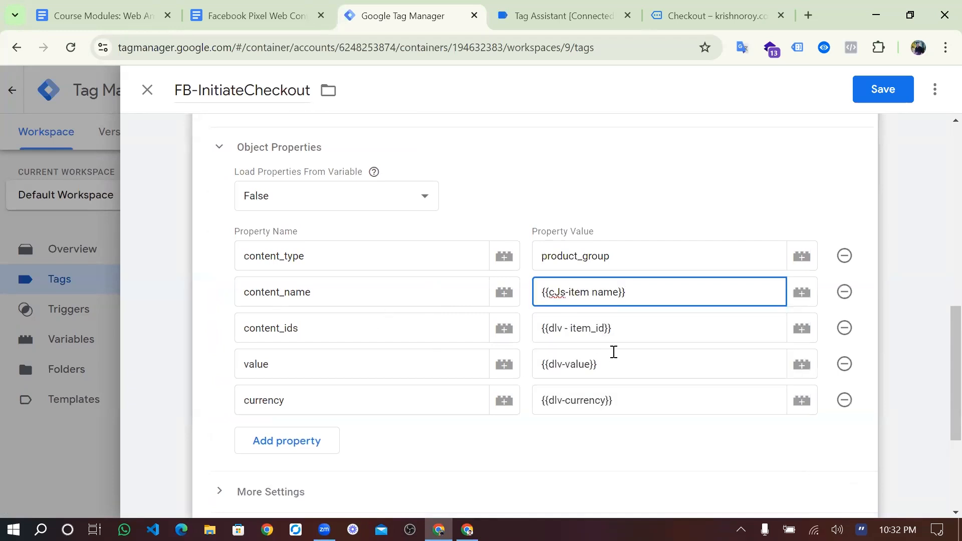
click(626, 333)
key(ctrl+a)
key(BackSpace)
text({{c)
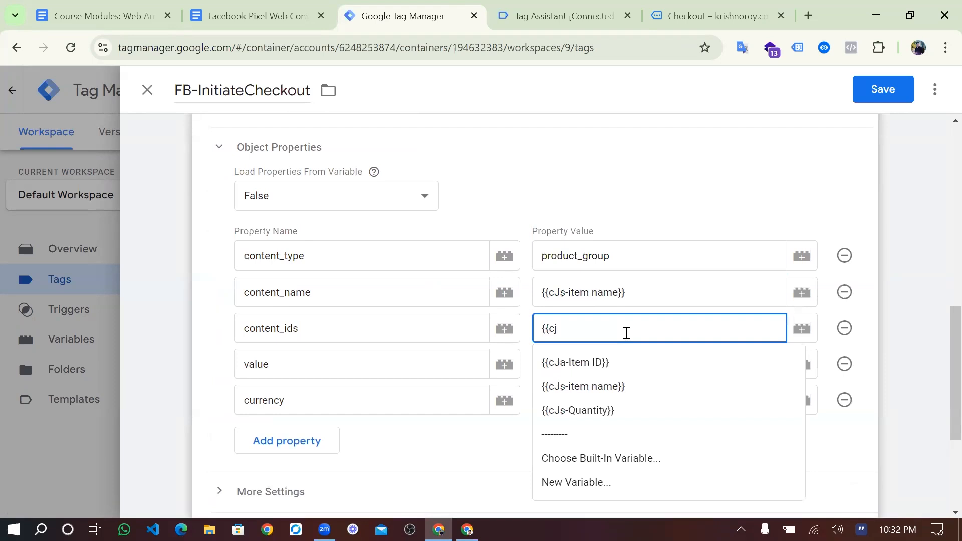
key(BackSpace)
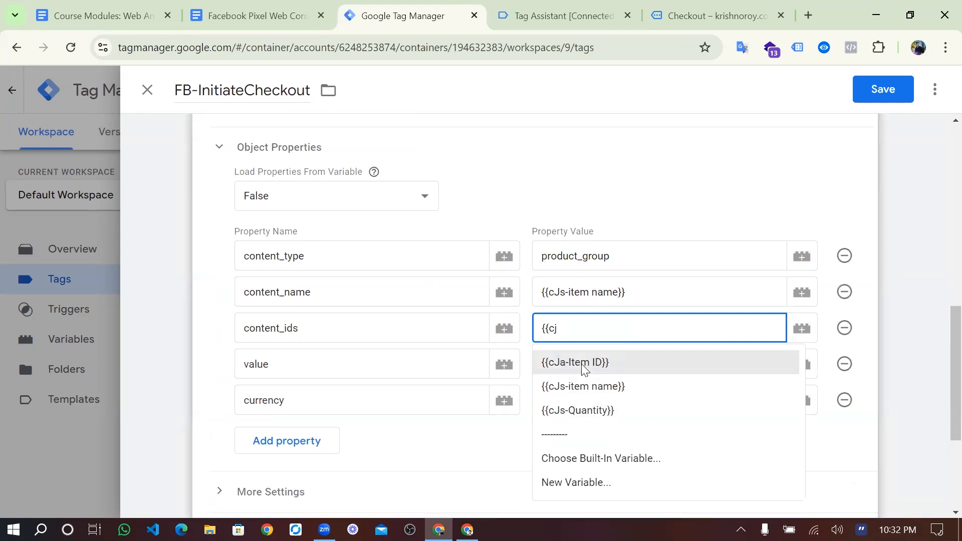
click(587, 370)
- Add a quantity property set to {{cJs-Quantity}} and save the tag
click(290, 450)
click(561, 16)
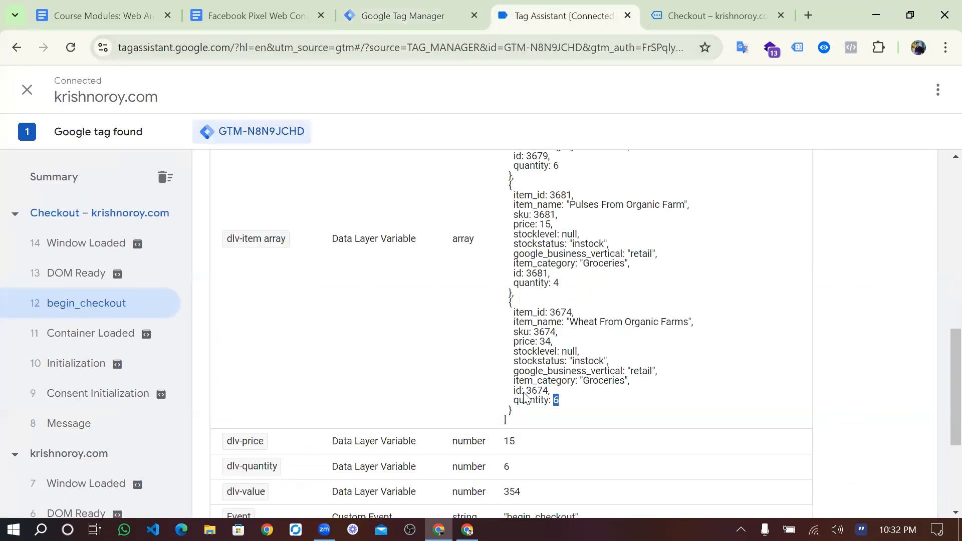
double_click(535, 391)
double_click(528, 400)
key(ctrl+c)
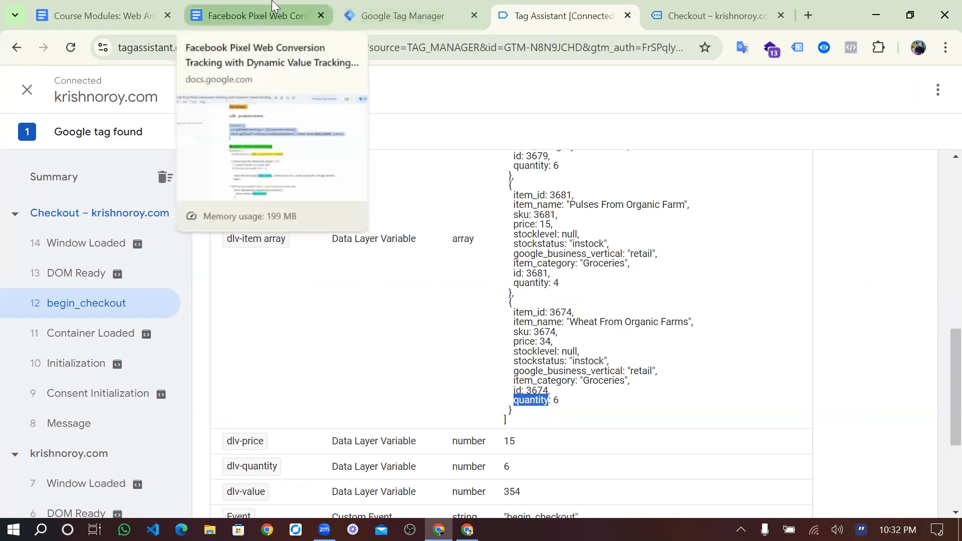
click(382, 19)
key(ctrl+v)
click(604, 442)
text({{cjs)
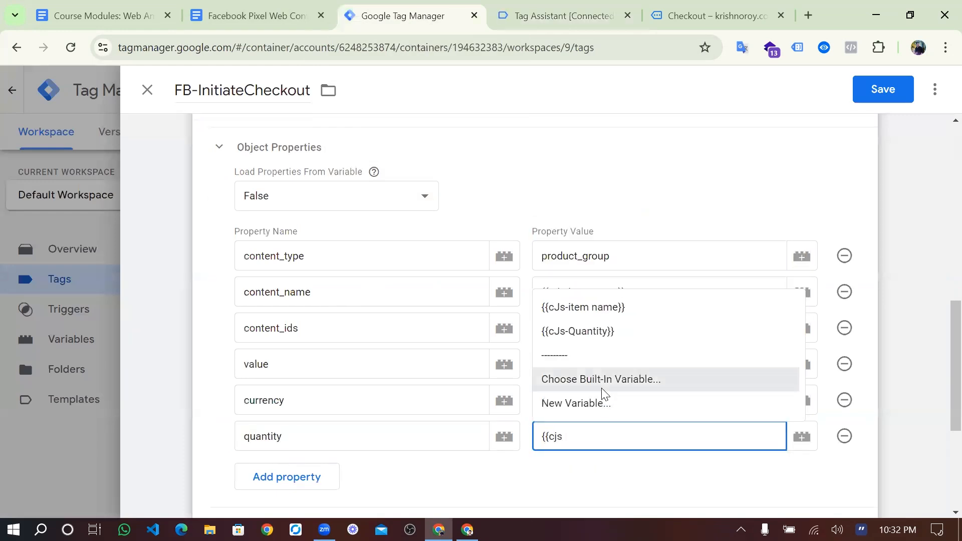
click(596, 333)
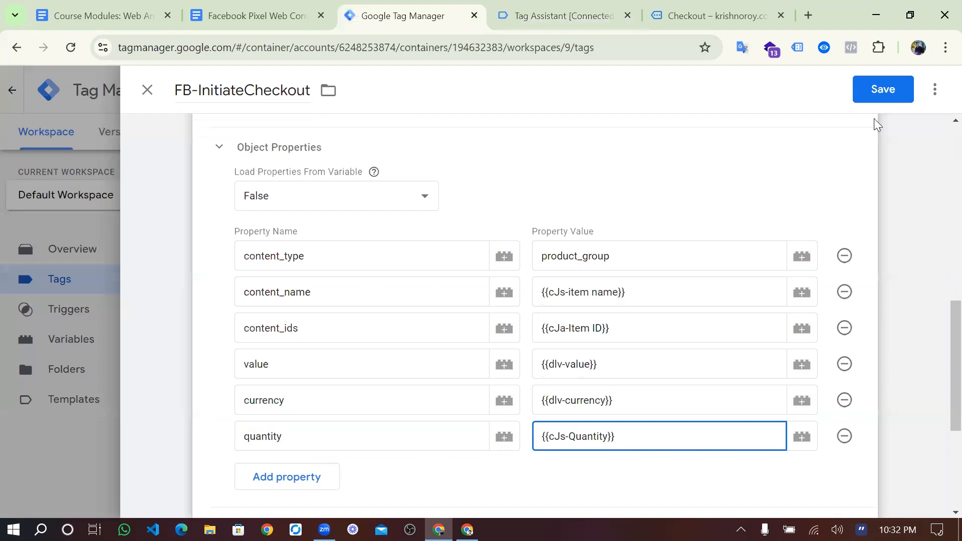
click(902, 93)
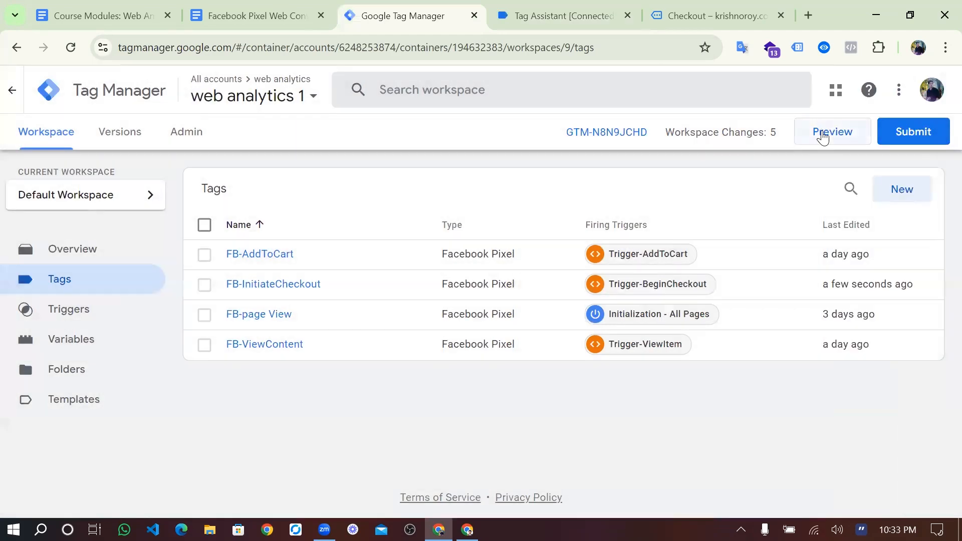
- Start a debug preview and go to checkout for the three-product cart on the store
click(823, 136)
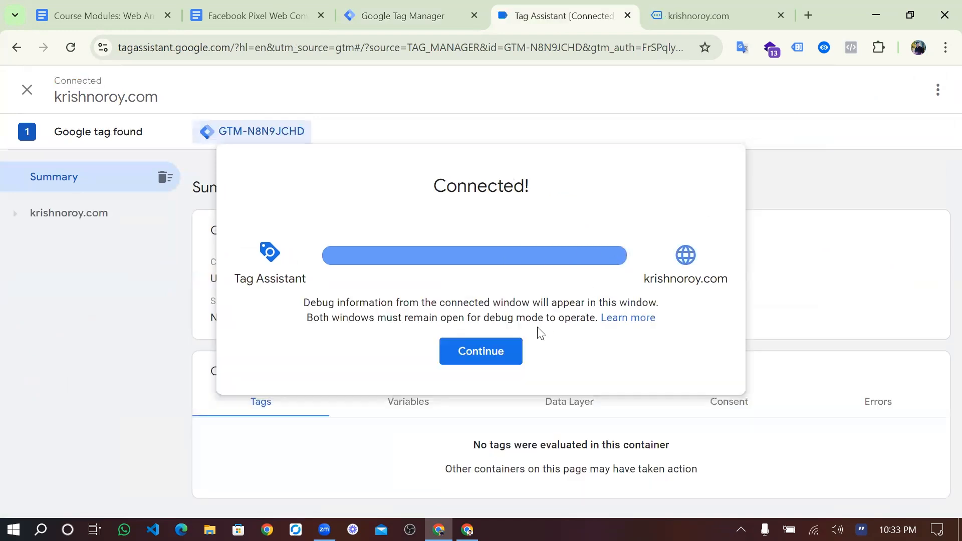
click(480, 352)
click(692, 16)
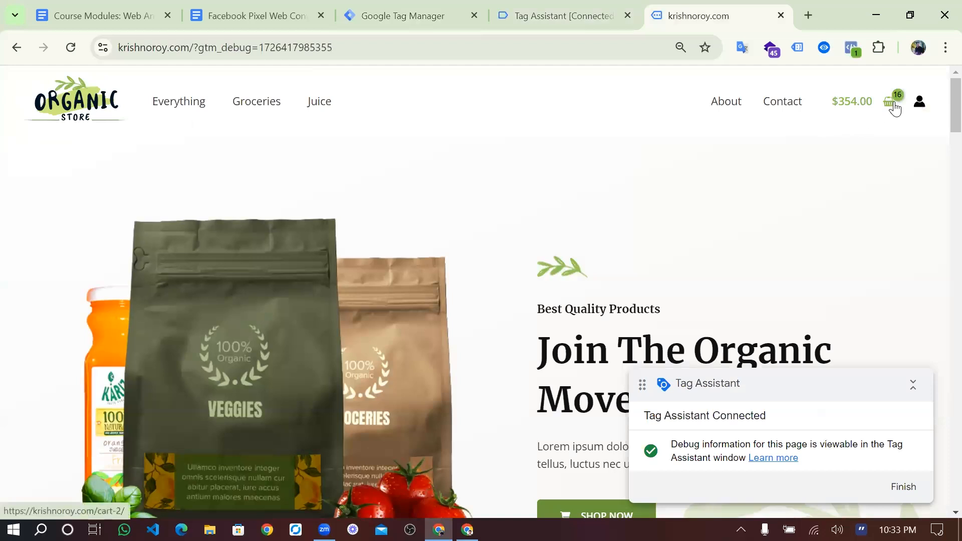
click(891, 103)
click(925, 385)
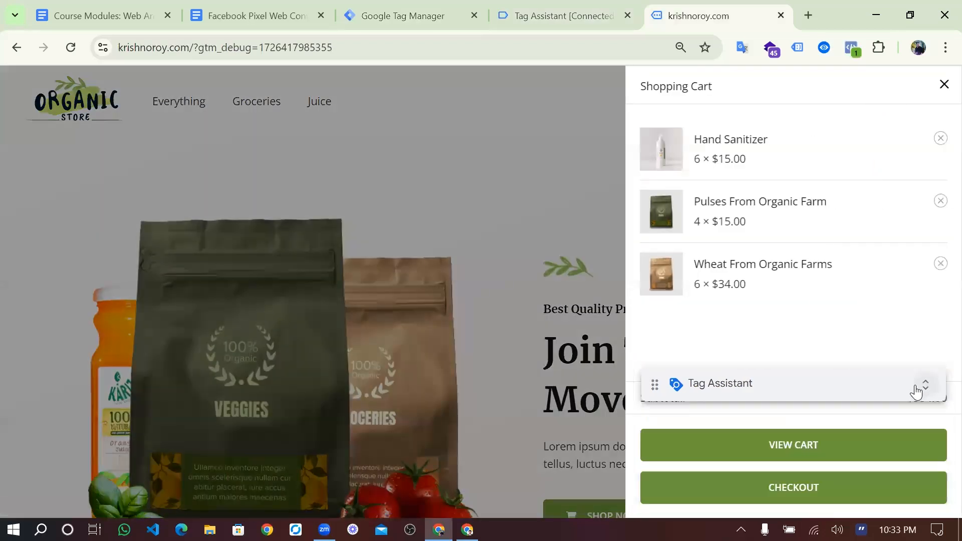
click(793, 486)
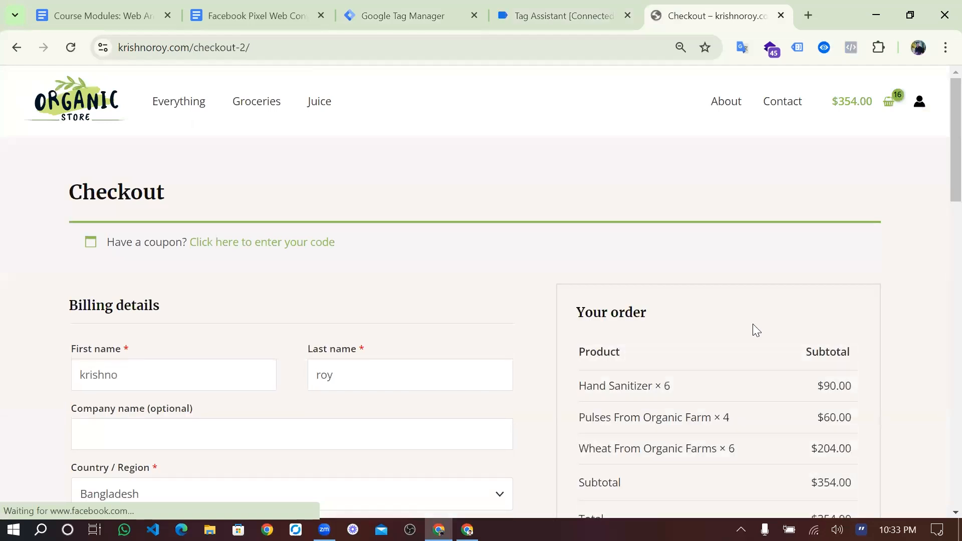
- Inspect FB-InitiateCheckout on begin_checkout: product names, IDs 3679,3681,3674 and quantities 6,4,6
key(ctrl+shift+Tab)
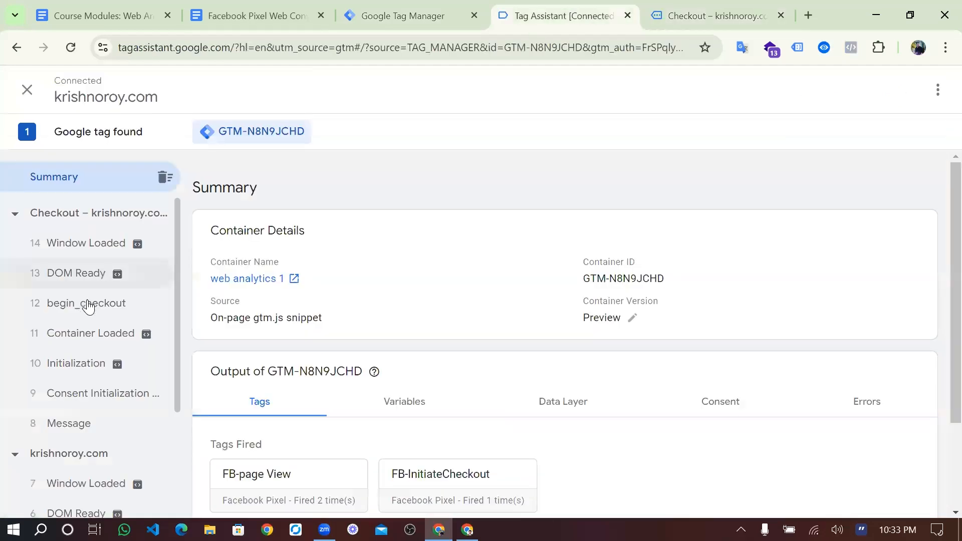
click(88, 303)
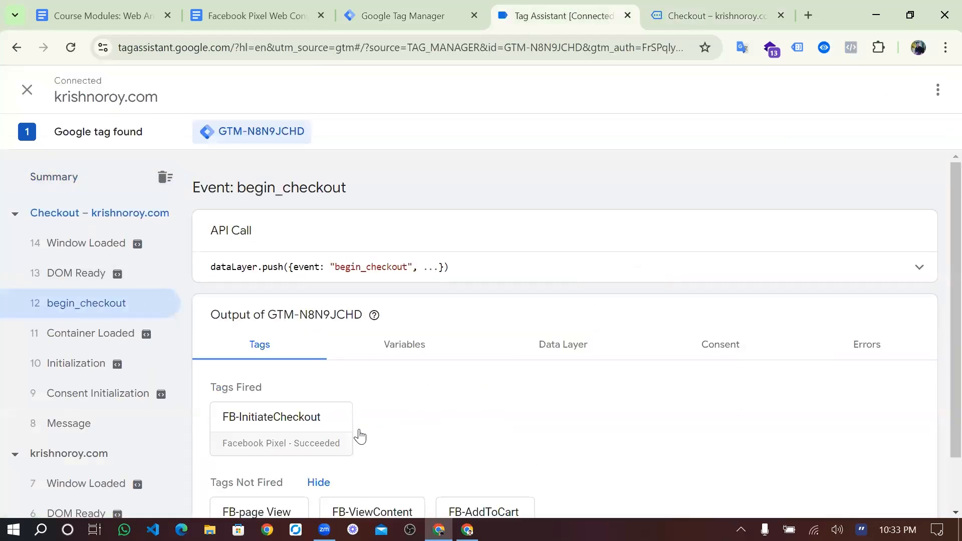
click(287, 428)
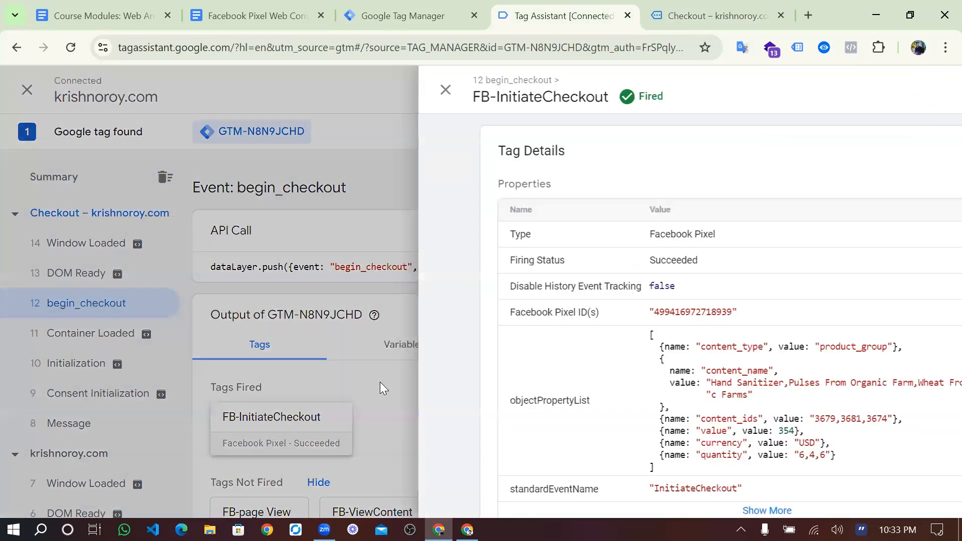
scroll(478, 300, down, 3)
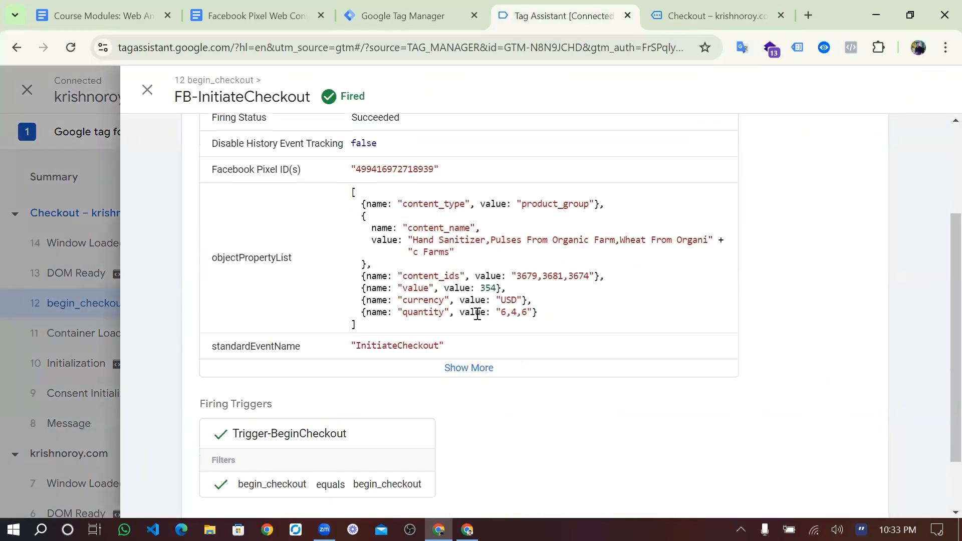
drag(494, 315, 479, 314)
click(514, 311)
drag(416, 241, 695, 249)
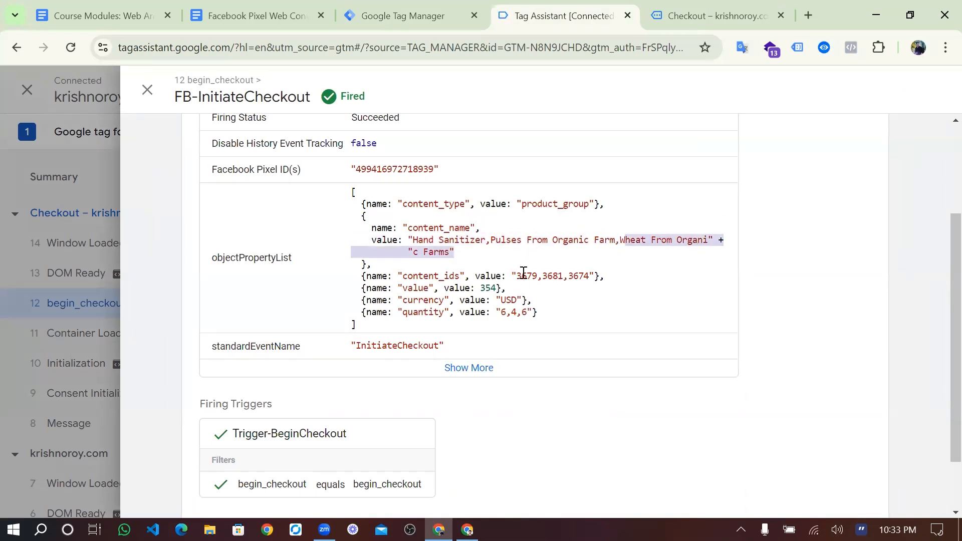
click(519, 278)
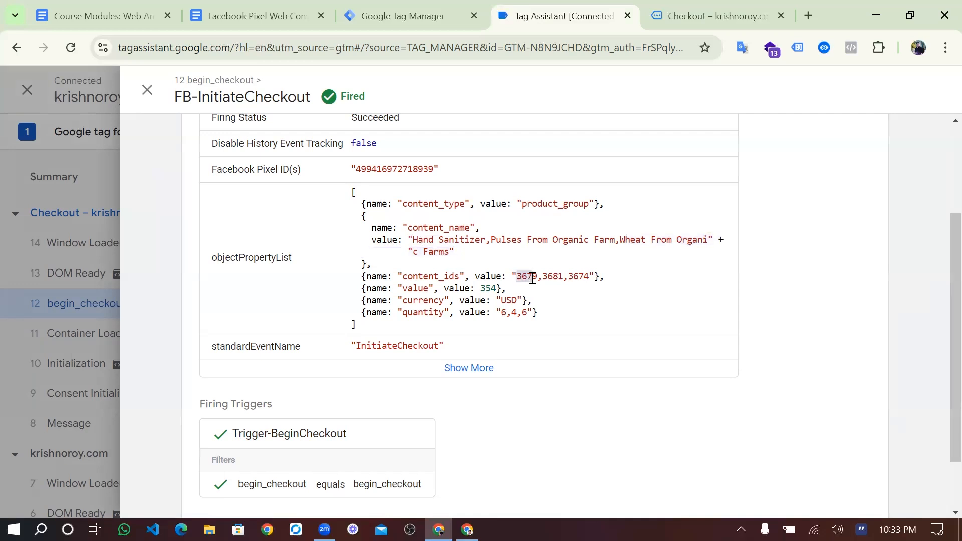
drag(536, 278, 542, 278)
click(551, 277)
drag(567, 273, 503, 314)
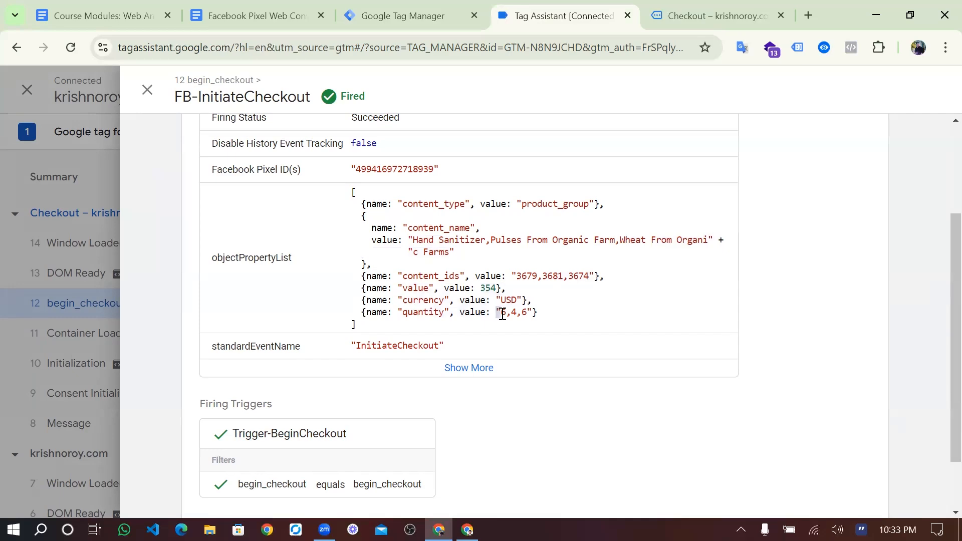
- Compare the sent values with the order on the checkout page, then close the tag details
click(670, 15)
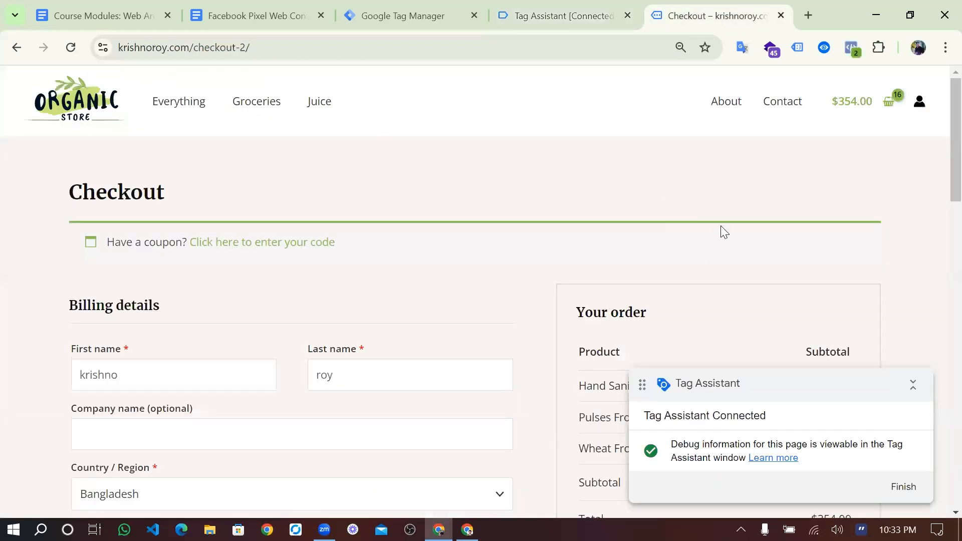
scroll(702, 211, down, 4)
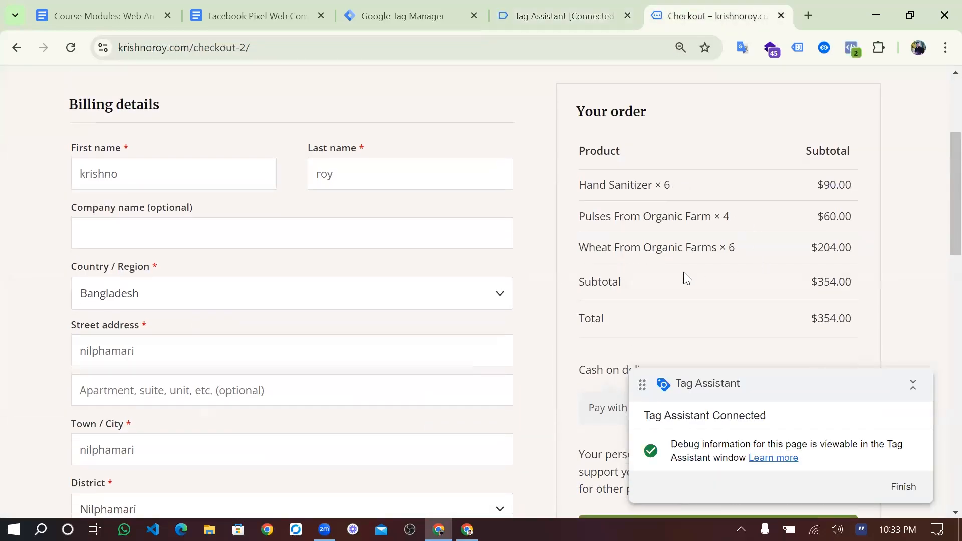
scroll(683, 272, down, 2)
click(562, 16)
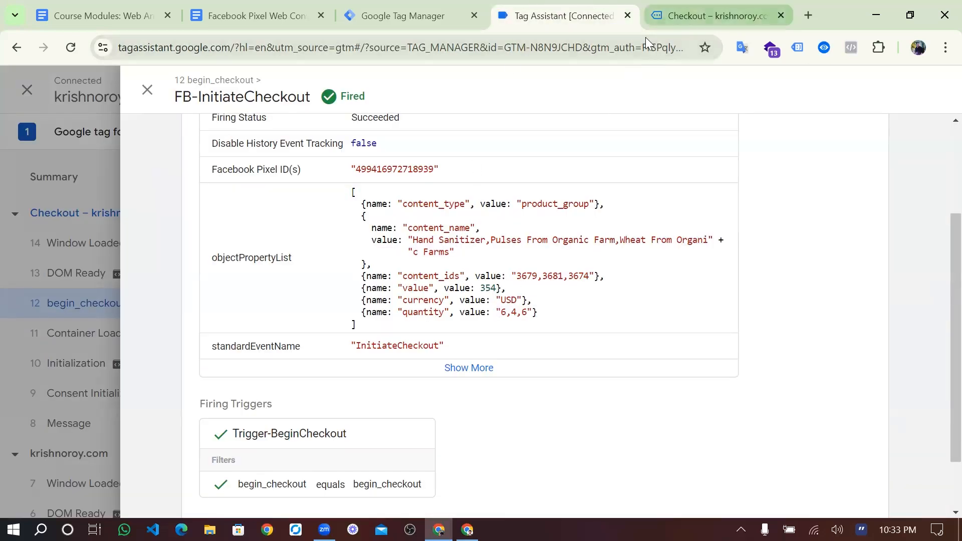
click(712, 16)
scroll(709, 304, down, 1)
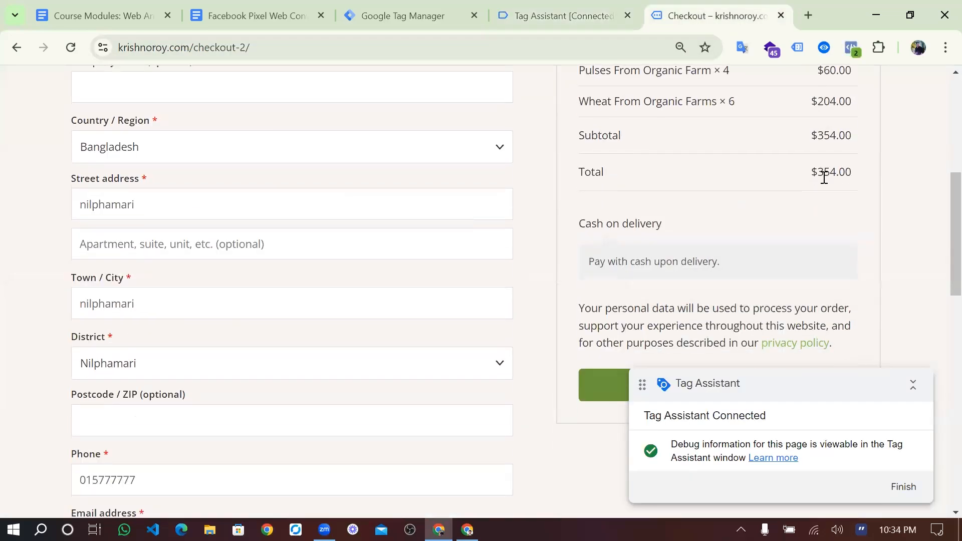
scroll(786, 218, down, 3)
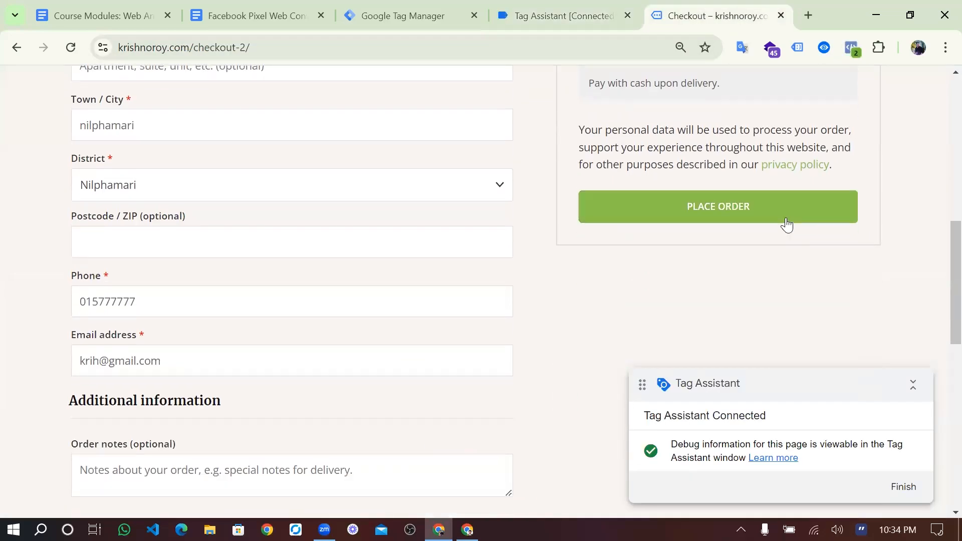
scroll(786, 218, up, 4)
scroll(785, 218, up, 5)
click(566, 15)
scroll(424, 312, down, 2)
scroll(423, 311, up, 5)
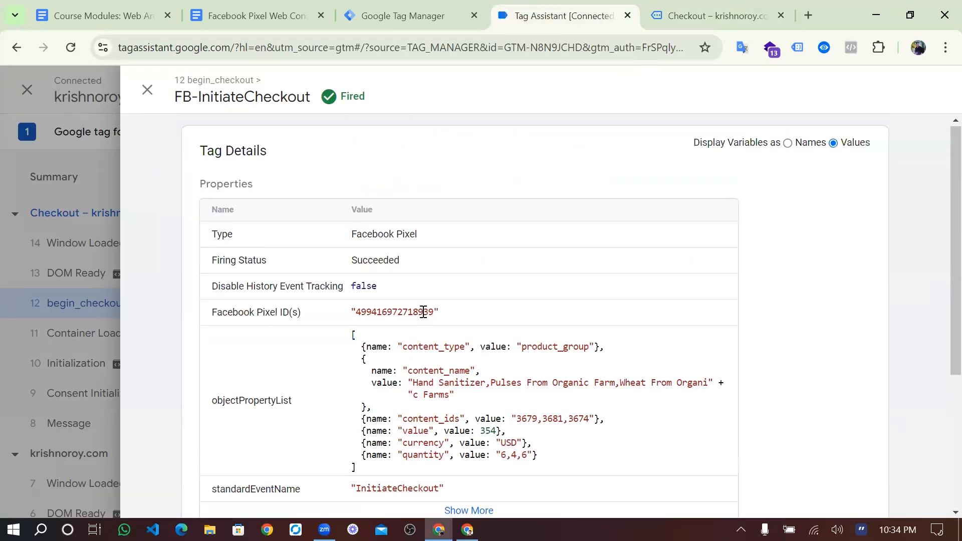
click(150, 90)
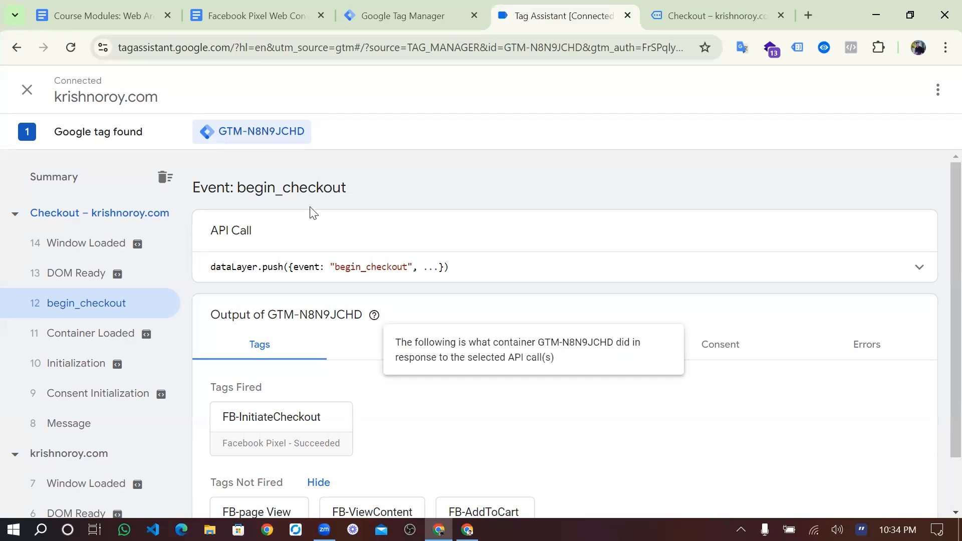
- Highlight function, var, the getDataFromArray line and {{Ecommerce items}} in the cJS product names code
click(240, 6)
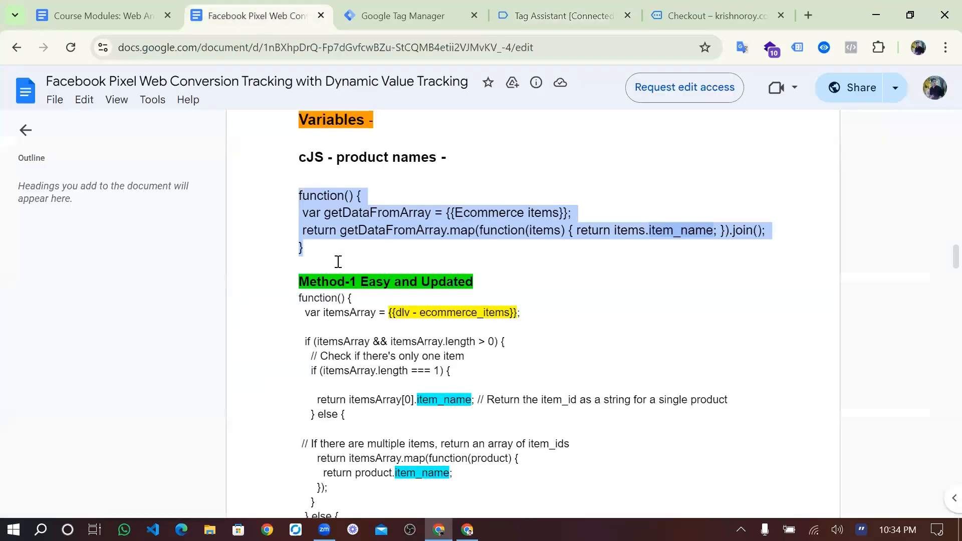
click(376, 262)
shift+click(282, 188)
click(293, 196)
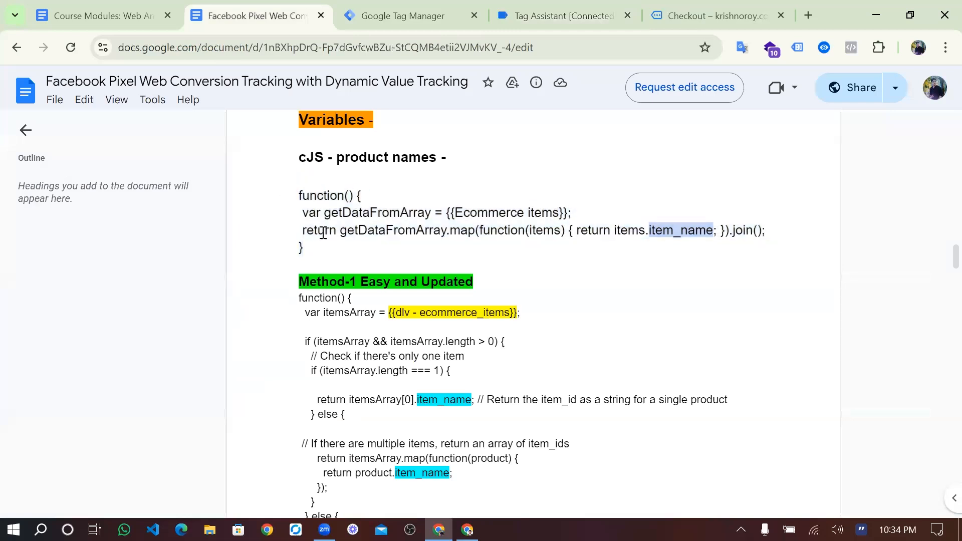
mouse_move(354, 197)
mouse_down()
mouse_move(298, 194)
mouse_move(356, 197)
mouse_up()
click(299, 194)
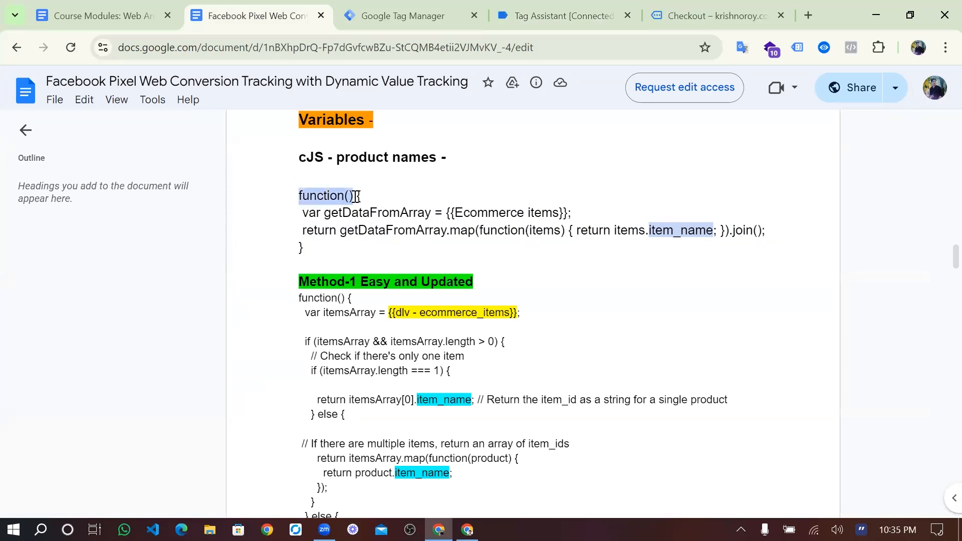
click(355, 196)
double_click(323, 196)
click(324, 213)
double_click(323, 213)
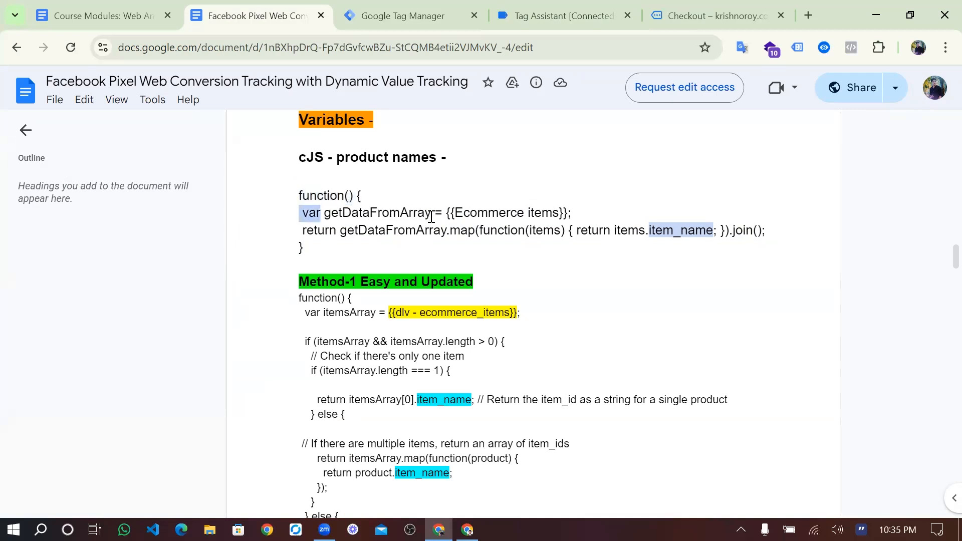
triple_click(432, 216)
click(432, 215)
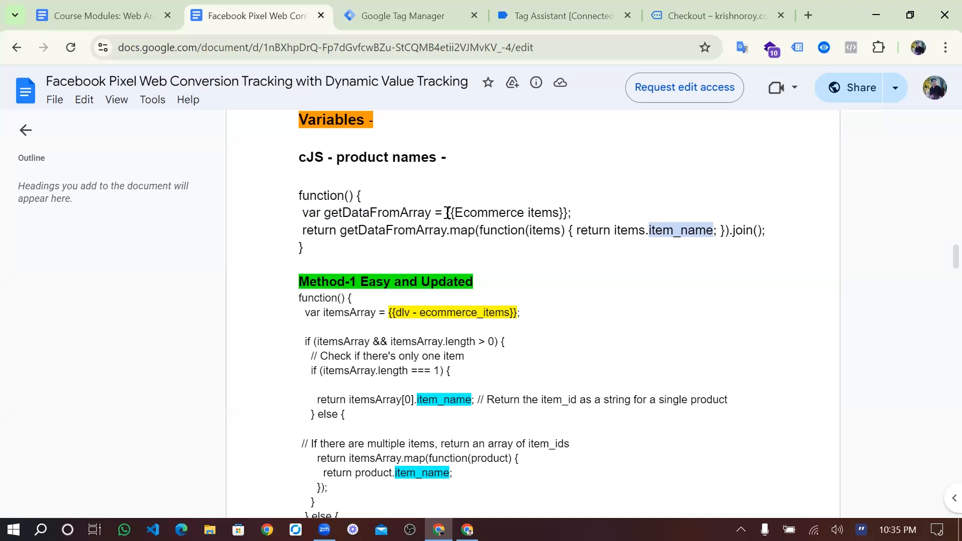
drag(446, 213, 568, 212)
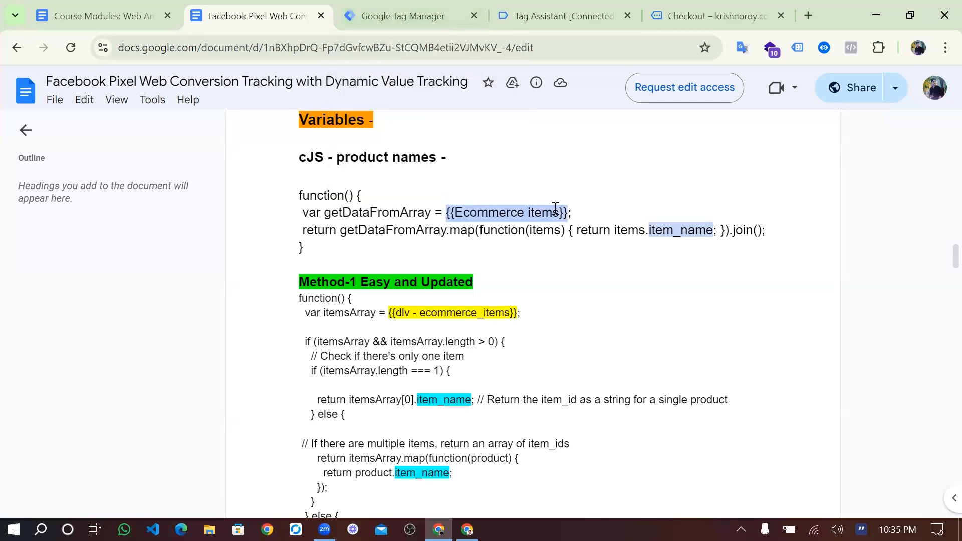
- Show the begin_checkout variables, including dlv-price 15, dlv-quantity 6 and dlv-value 354
click(561, 16)
scroll(392, 345, down, 1)
click(409, 290)
scroll(385, 406, down, 10)
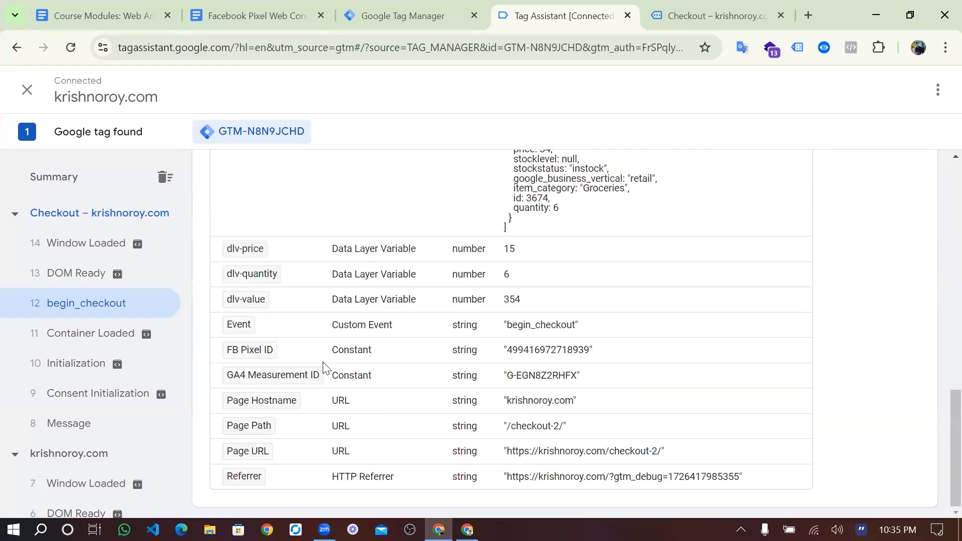
scroll(381, 402, up, 4)
scroll(492, 280, up, 2)
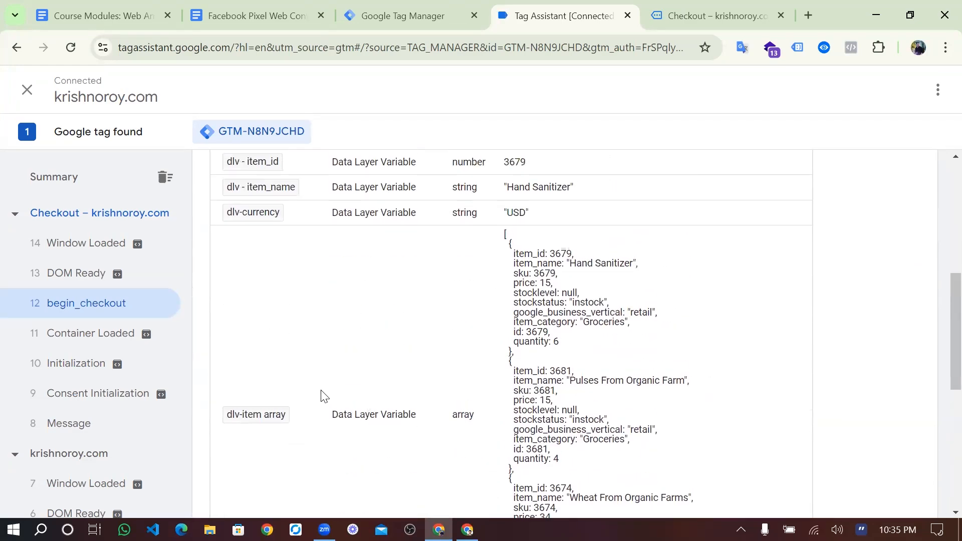
click(440, 13)
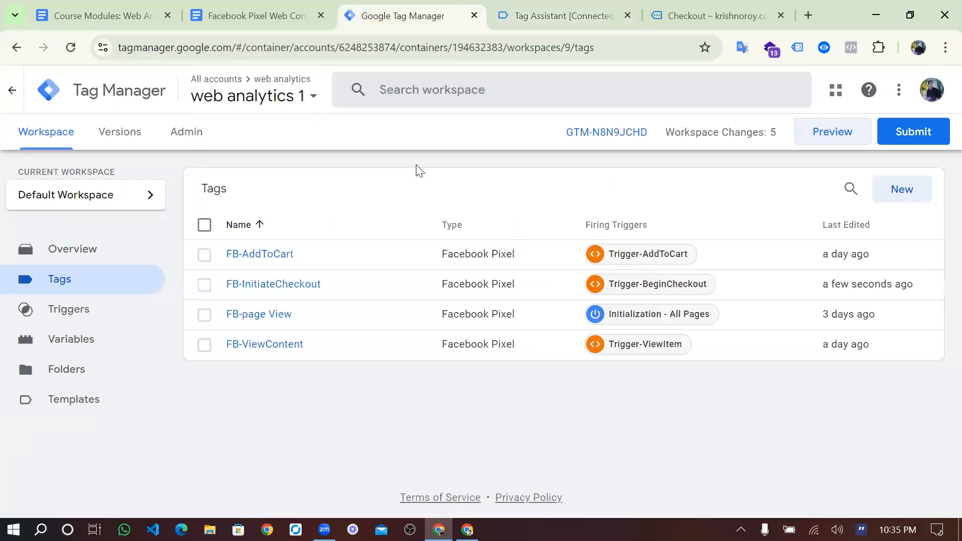
click(284, 13)
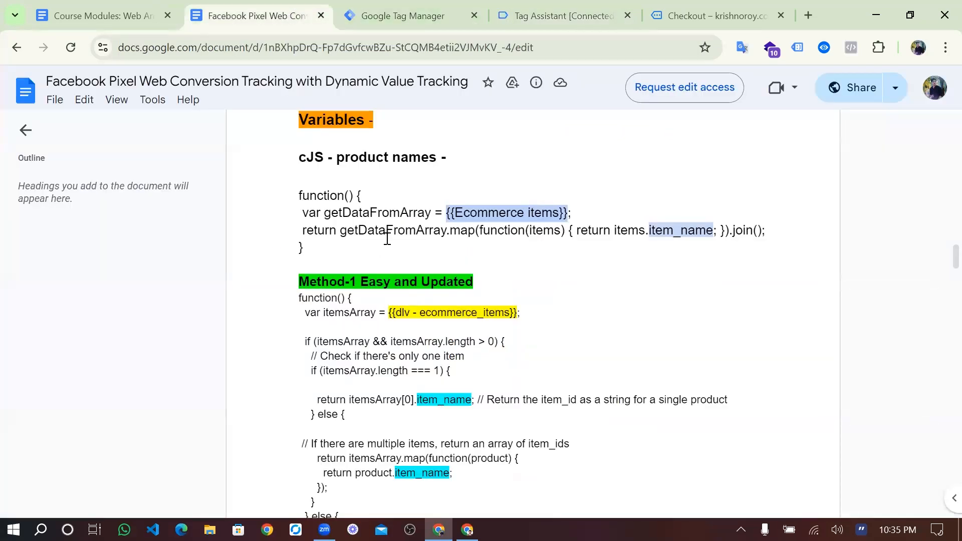
drag(450, 232, 474, 233)
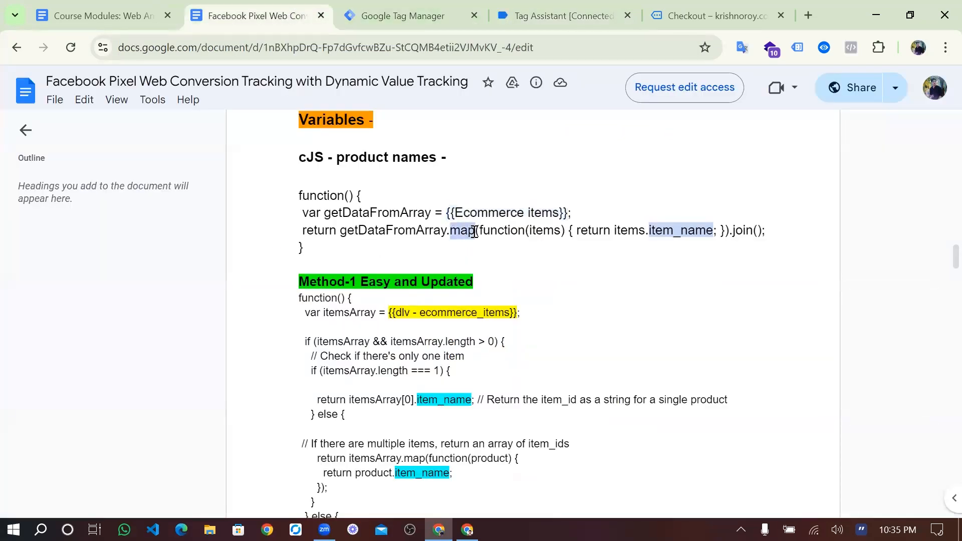
click(524, 8)
scroll(450, 241, up, 4)
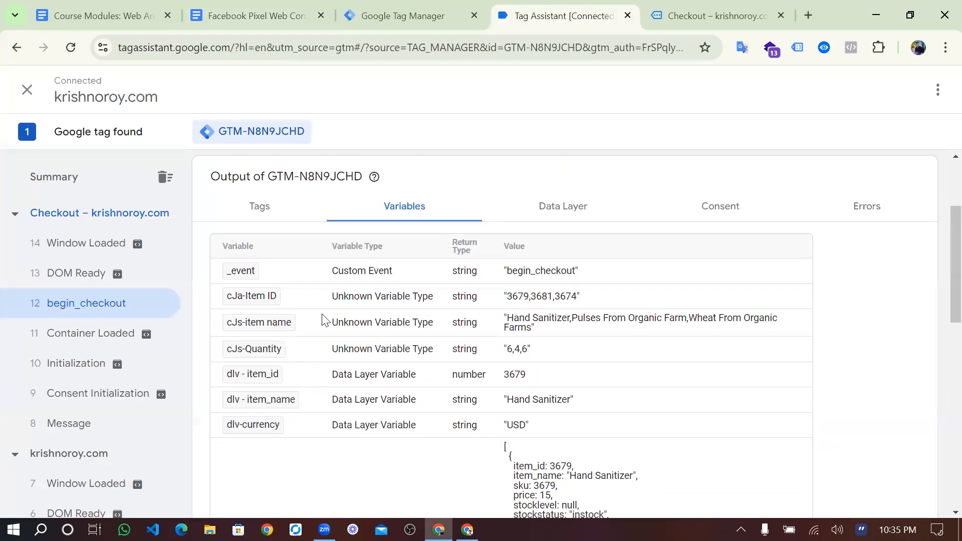
triple_click(524, 323)
click(387, 10)
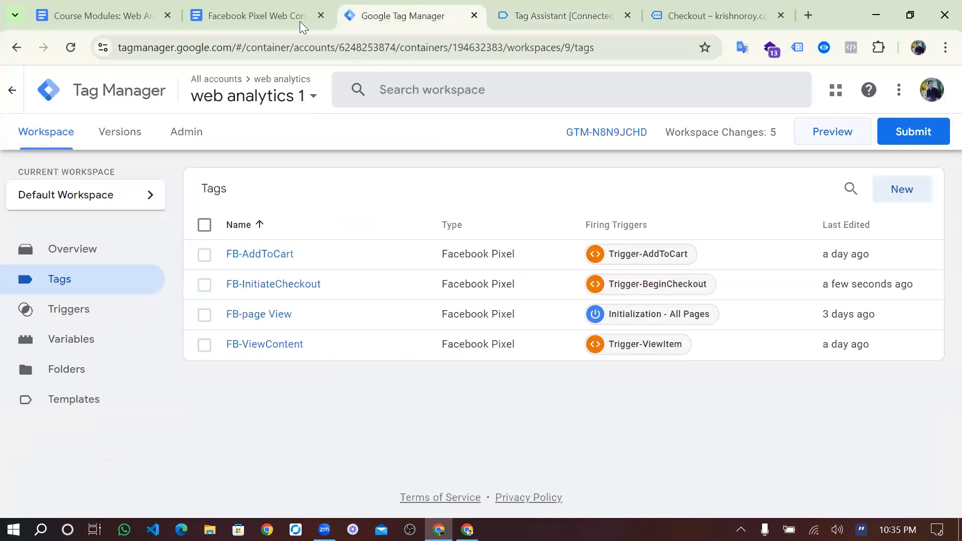
click(301, 24)
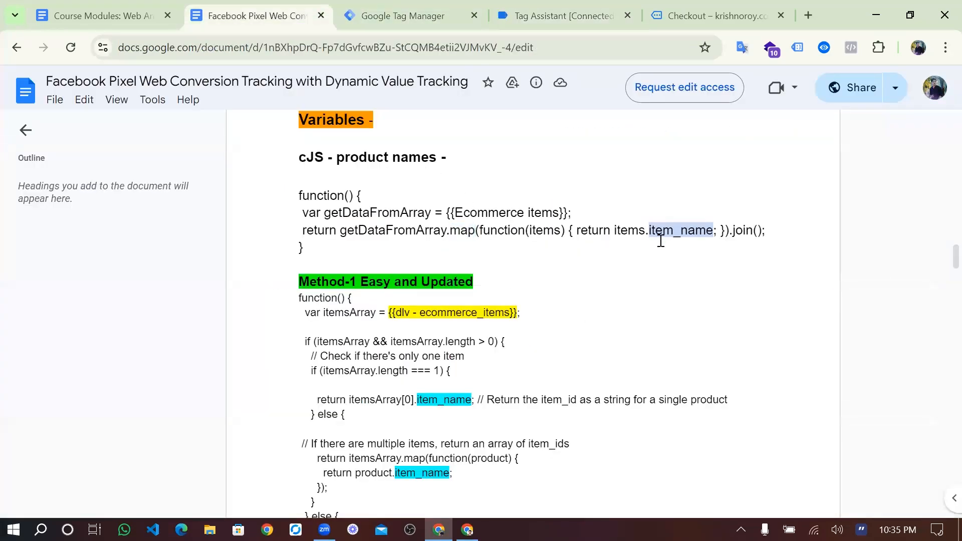
click(534, 19)
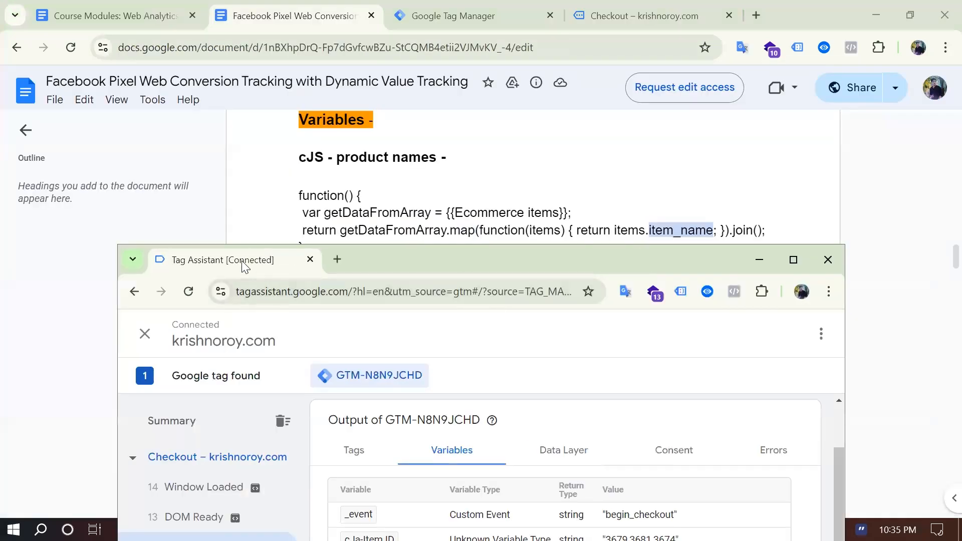
click(460, 19)
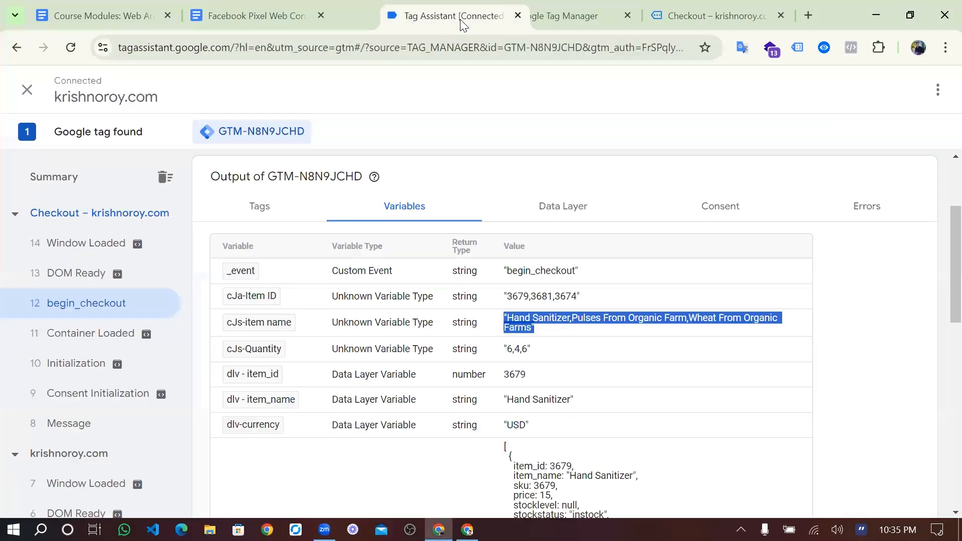
scroll(517, 270, down, 4)
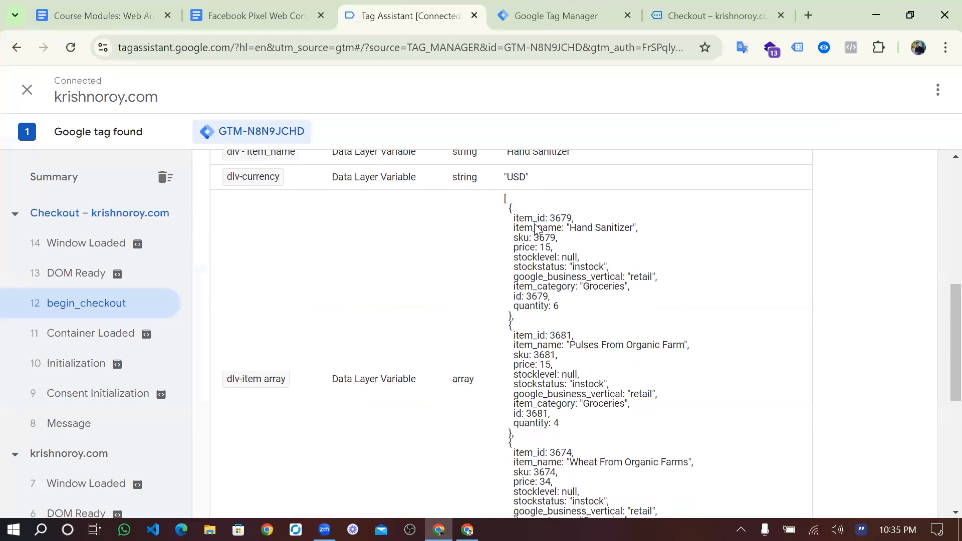
click(562, 22)
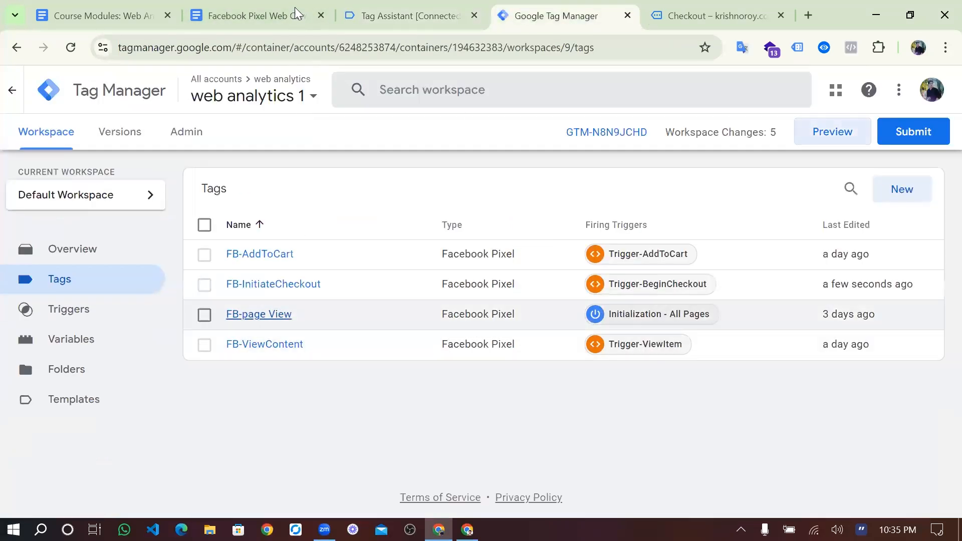
click(686, 15)
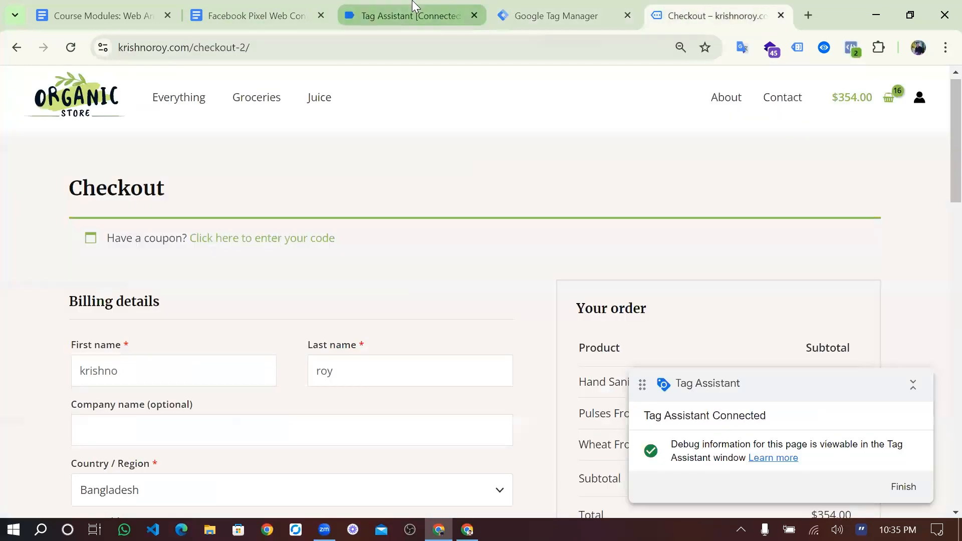
click(413, 6)
scroll(428, 269, up, 1)
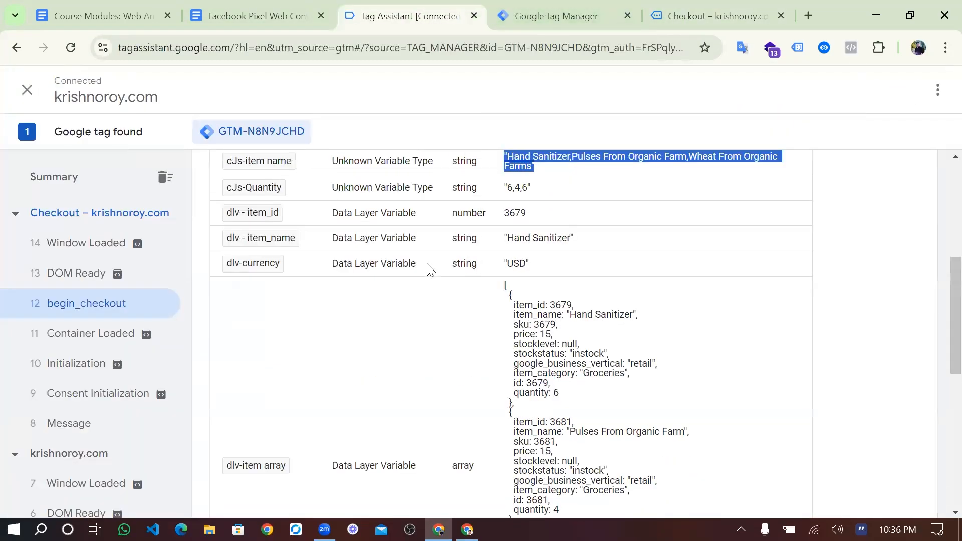
scroll(428, 269, up, 1)
click(515, 225)
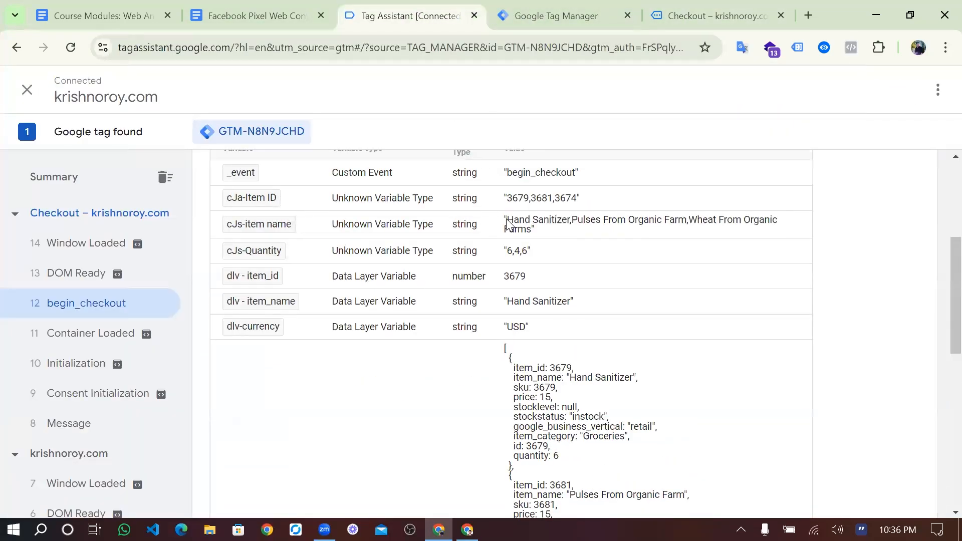
drag(508, 221, 530, 230)
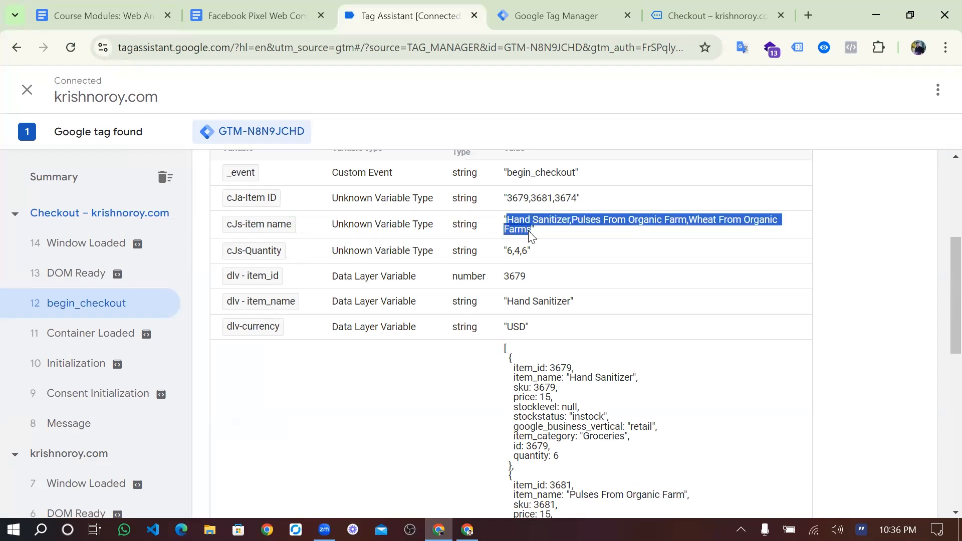
click(529, 231)
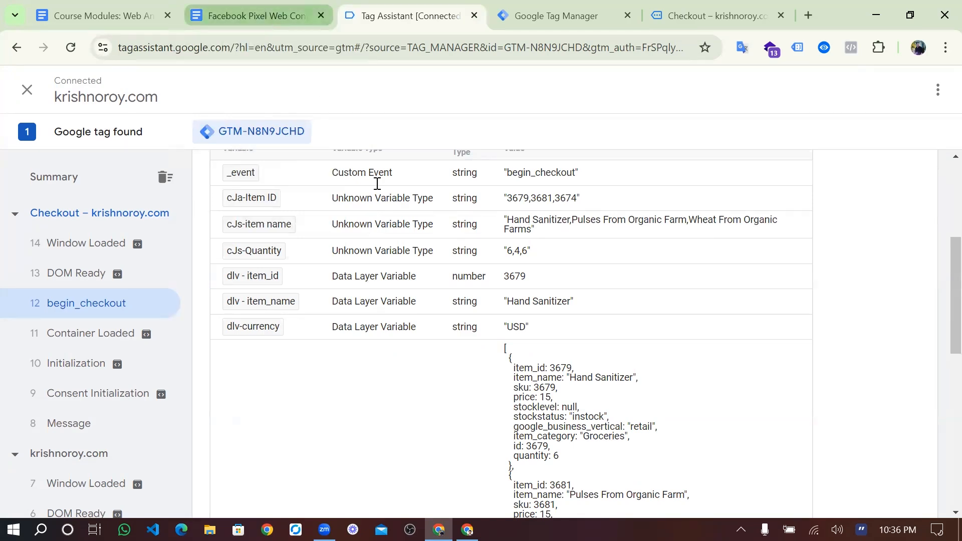
- Highlight join, the Ecommerce variable reference, map and item_name in the cJS return line
key(ctrl+shift+Tab)
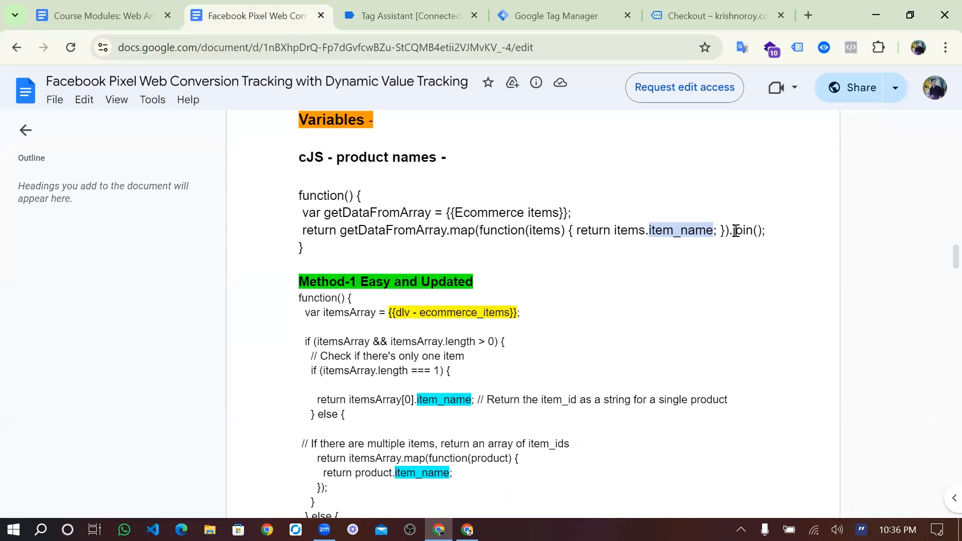
drag(733, 230, 765, 234)
click(368, 258)
drag(445, 215, 524, 212)
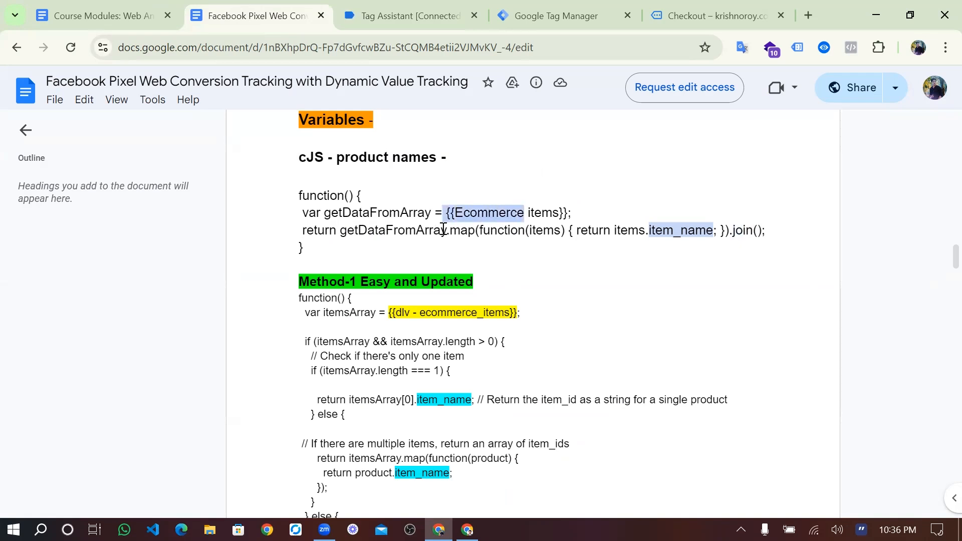
click(375, 240)
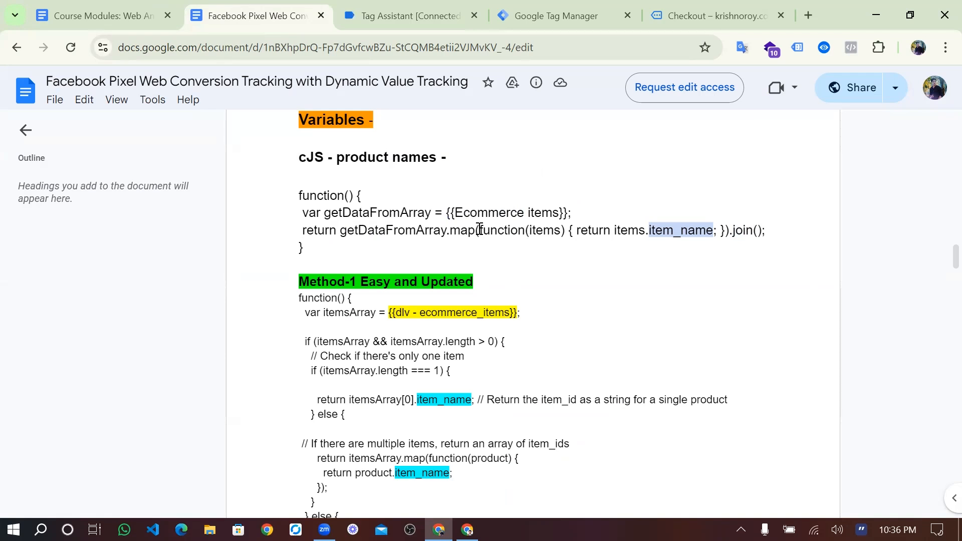
drag(476, 230, 451, 233)
click(647, 227)
drag(651, 230, 712, 235)
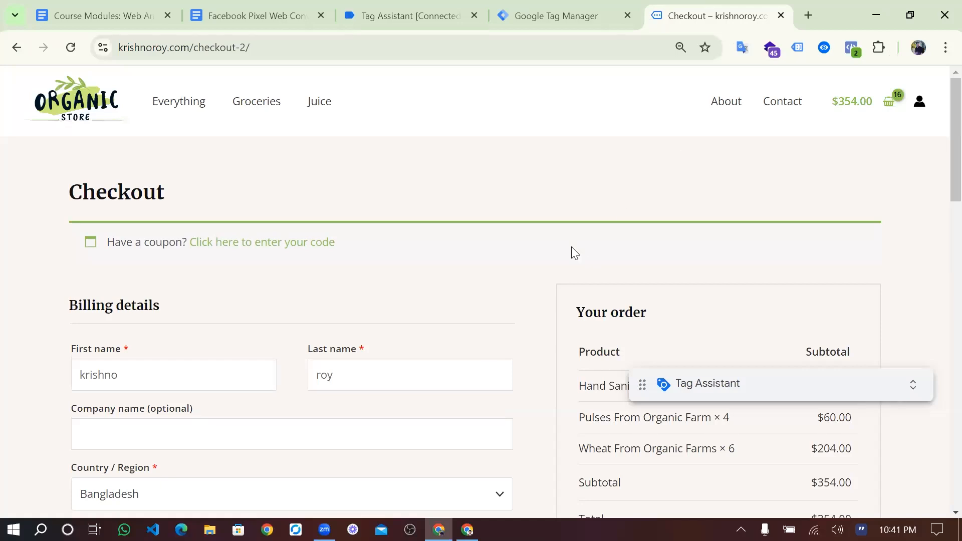
- Place Tag Assistant's tab after Tag Manager, confirm Trigger-Purchase has 0 tags, then return to Tags
scroll(572, 248, down, 2)
scroll(571, 247, down, 1)
scroll(571, 246, up, 2)
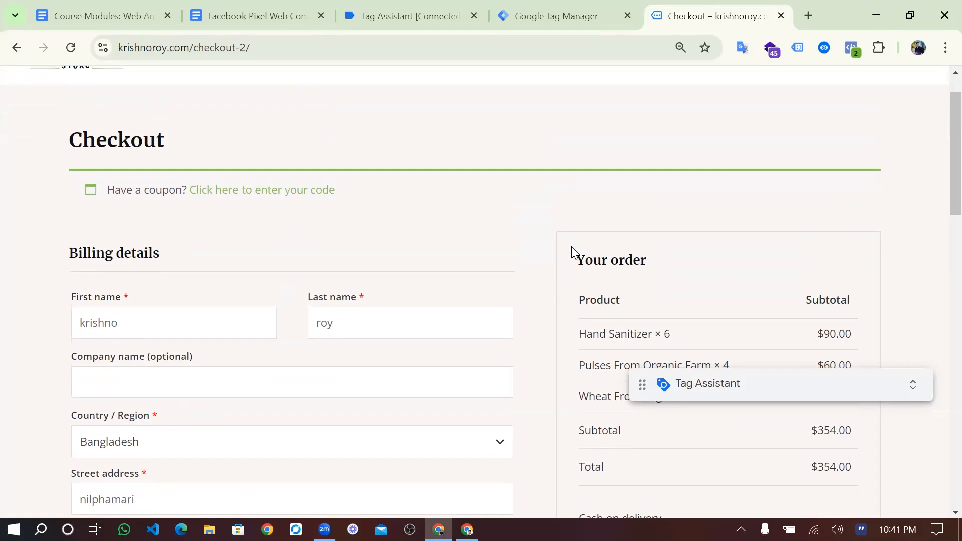
click(404, 8)
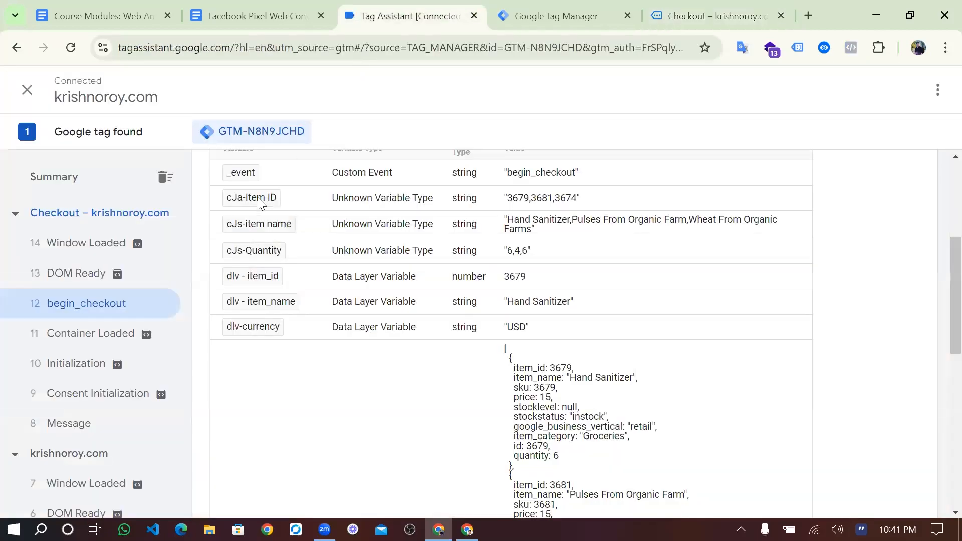
click(523, 16)
drag(431, 16, 541, 15)
click(408, 15)
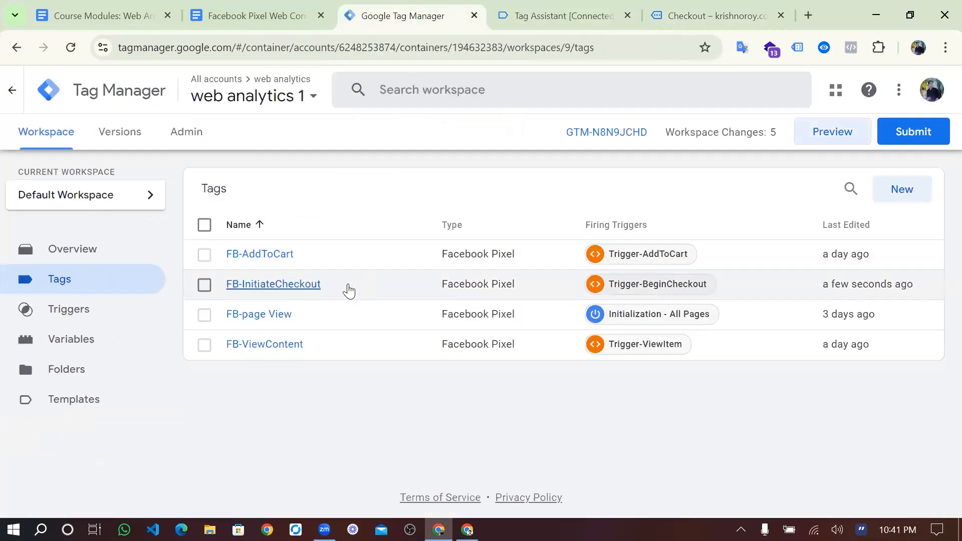
click(116, 323)
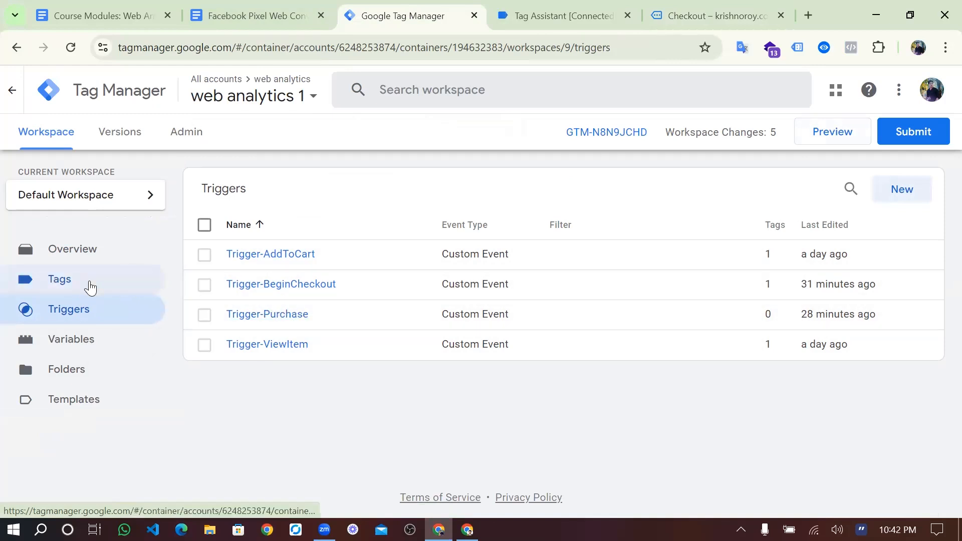
click(90, 287)
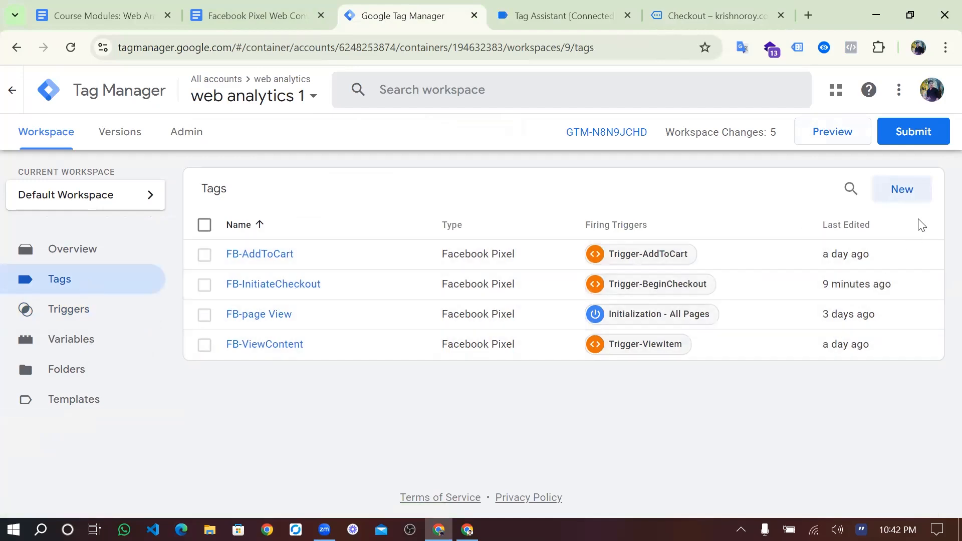
- Create a new tag with Facebook Pixel as its tag type
click(904, 204)
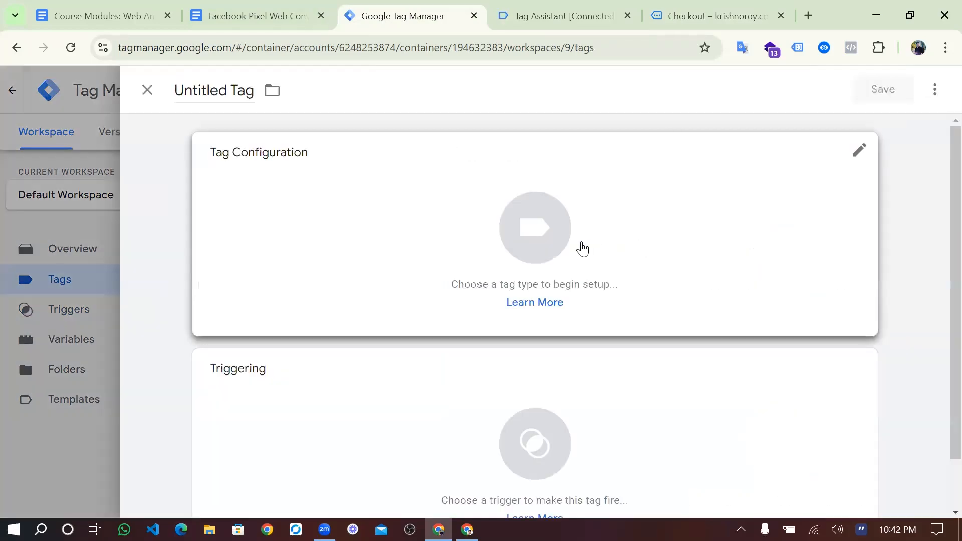
click(581, 249)
scroll(623, 351, down, 5)
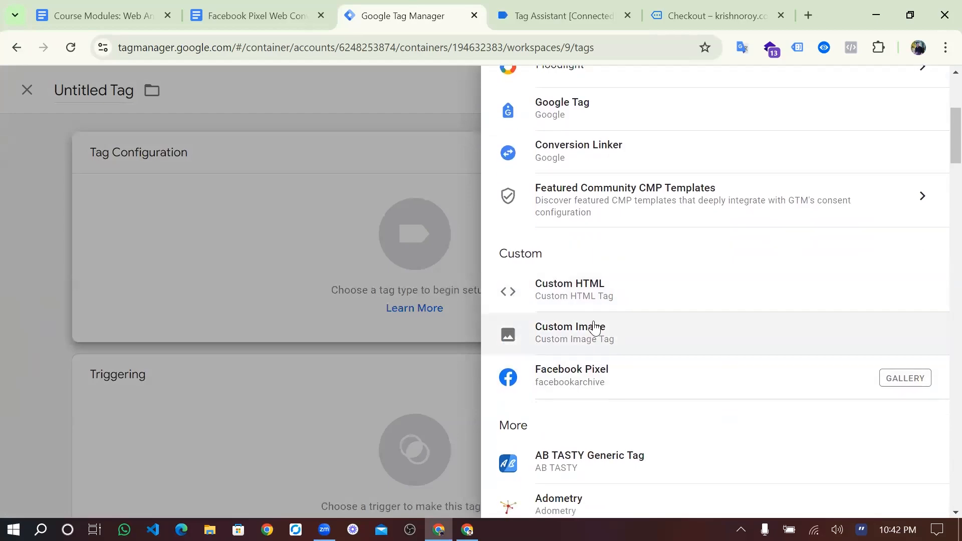
click(601, 388)
- Set the Pixel ID to {{FB Pixel ID}} and the standard event name to Purchase
scroll(601, 390, down, 2)
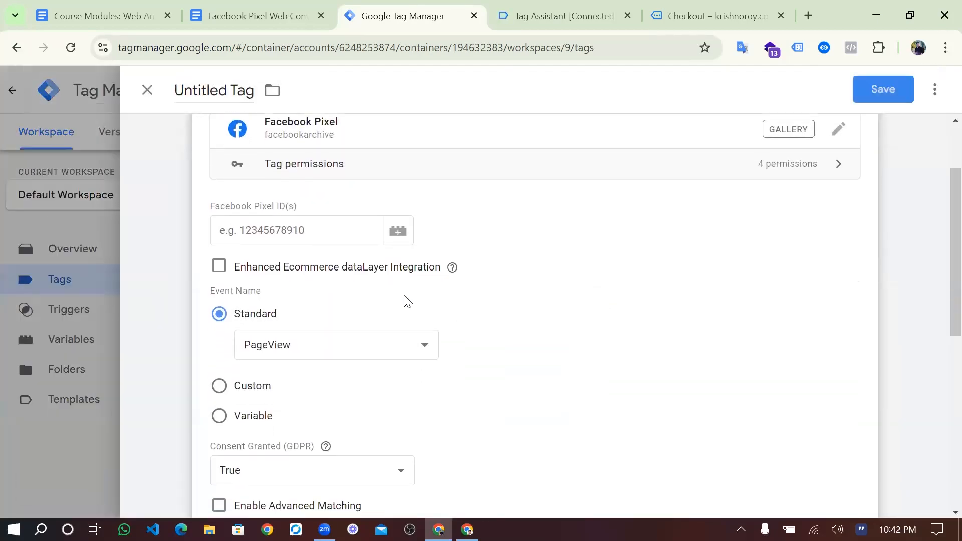
click(302, 234)
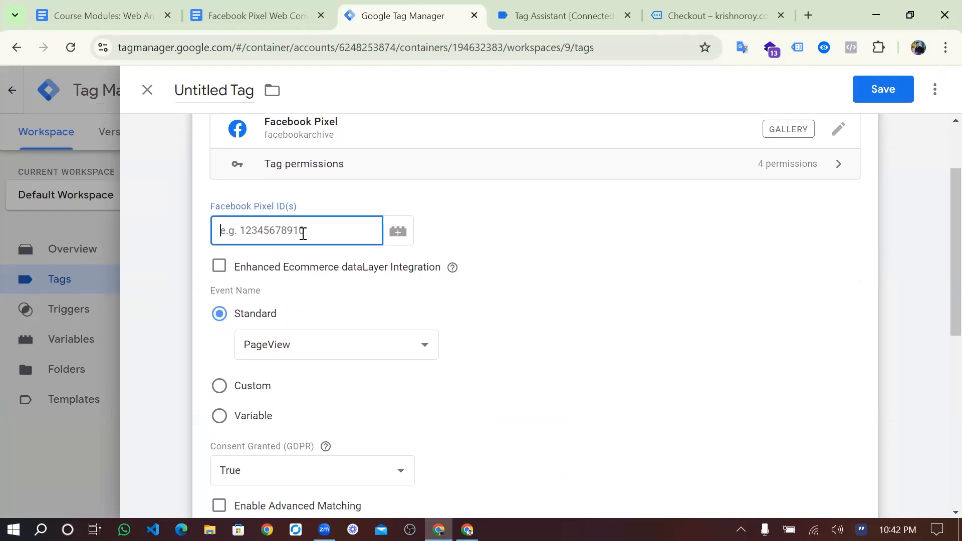
text({{)
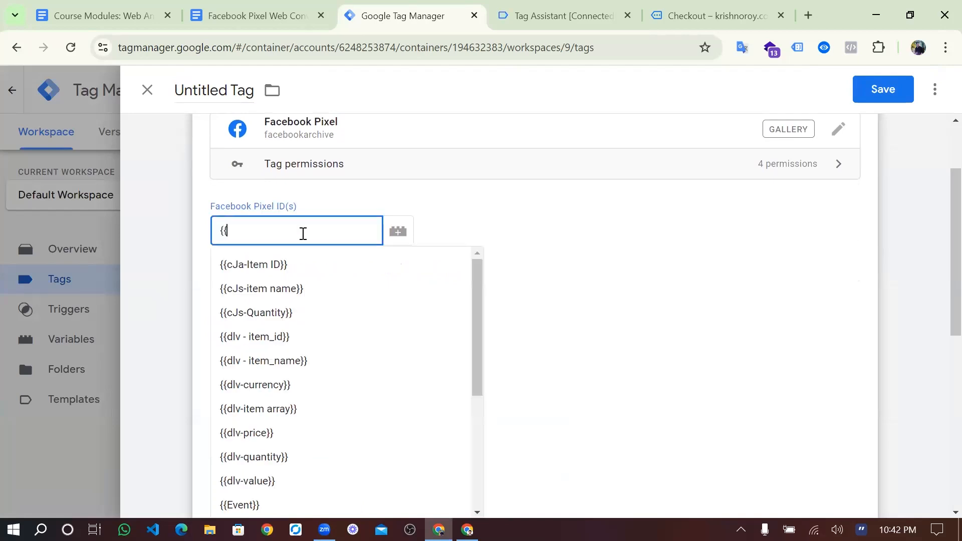
text(fb)
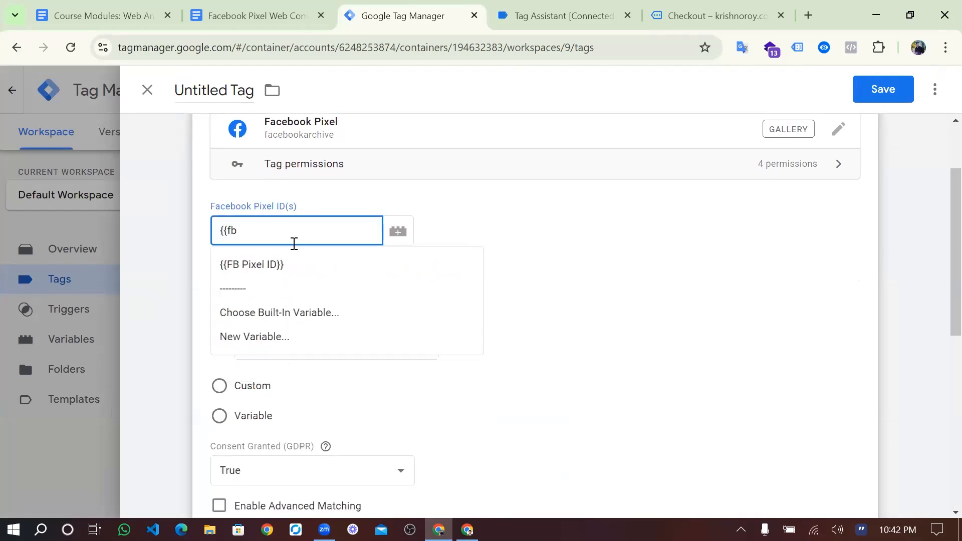
click(274, 263)
scroll(290, 301, down, 1)
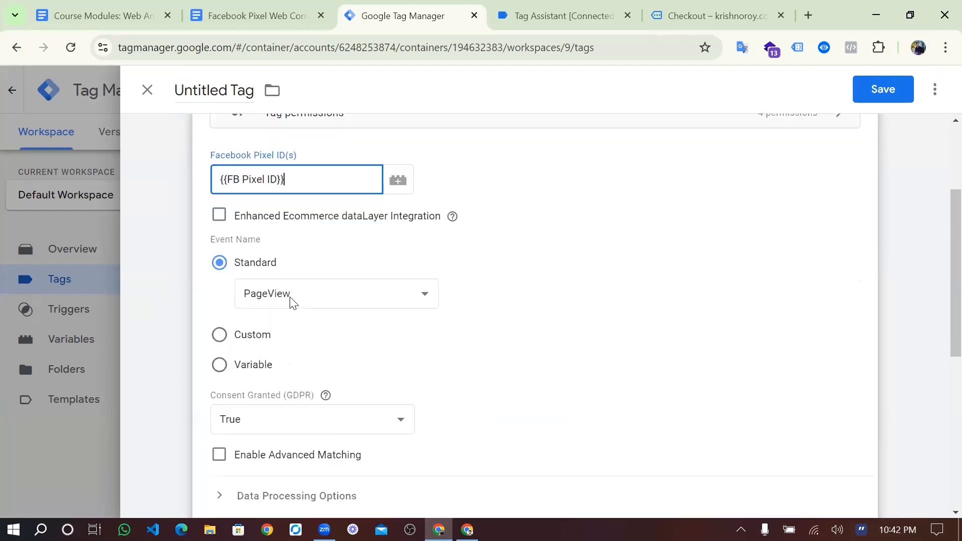
scroll(290, 301, down, 1)
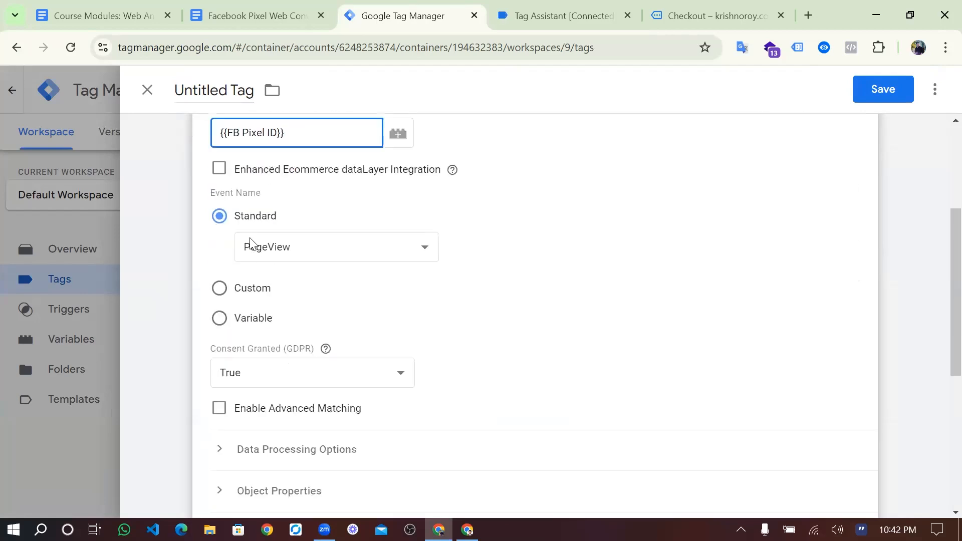
click(301, 250)
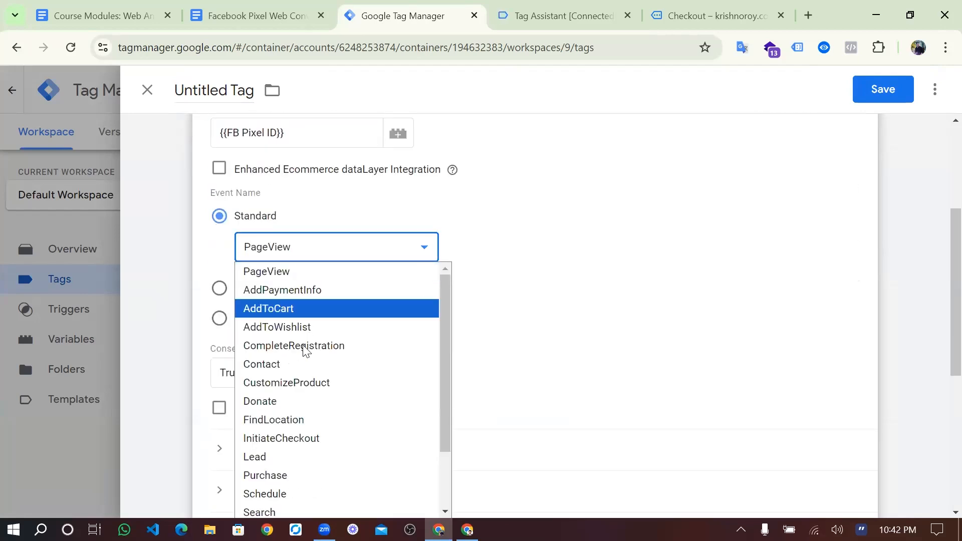
scroll(303, 369, down, 2)
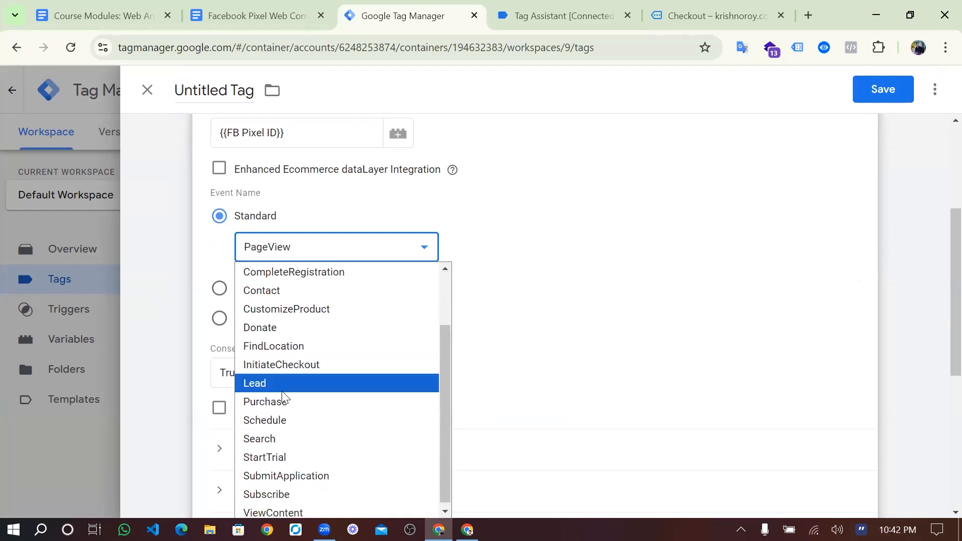
click(281, 401)
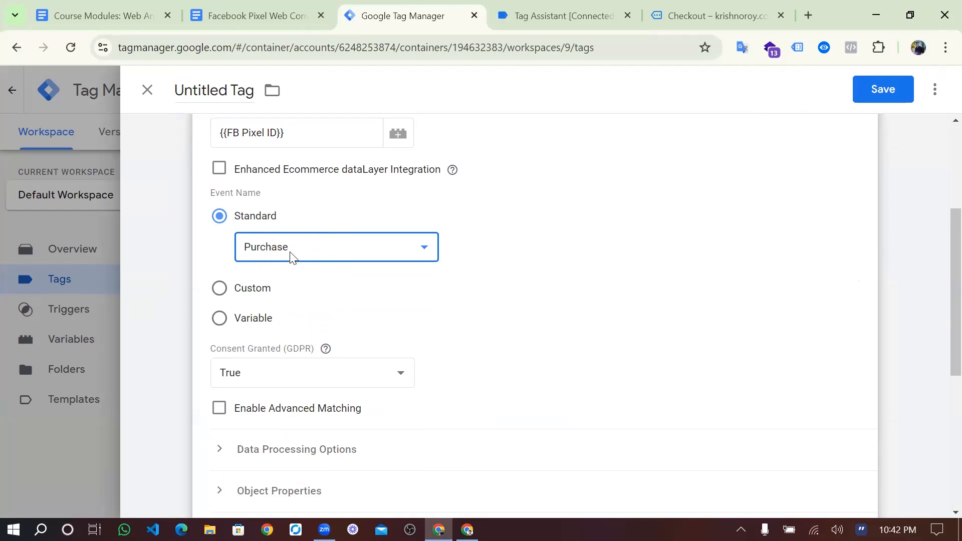
- Expand Object Properties and add five empty property rows
scroll(301, 285, down, 5)
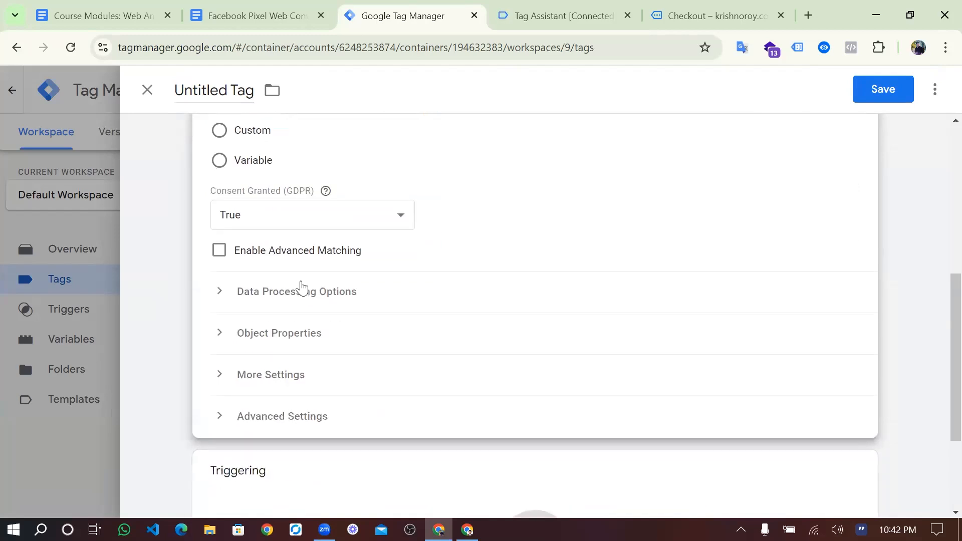
click(321, 254)
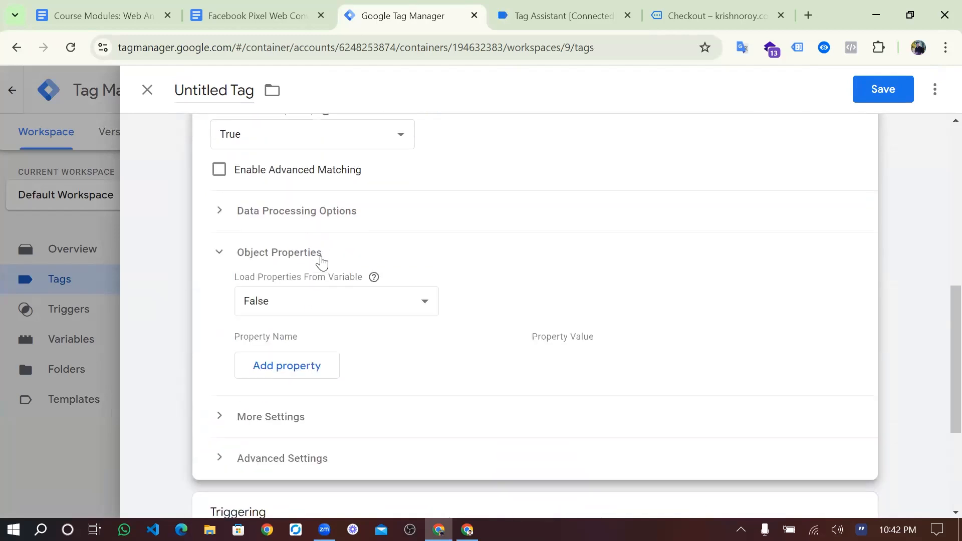
scroll(319, 262, down, 2)
click(304, 265)
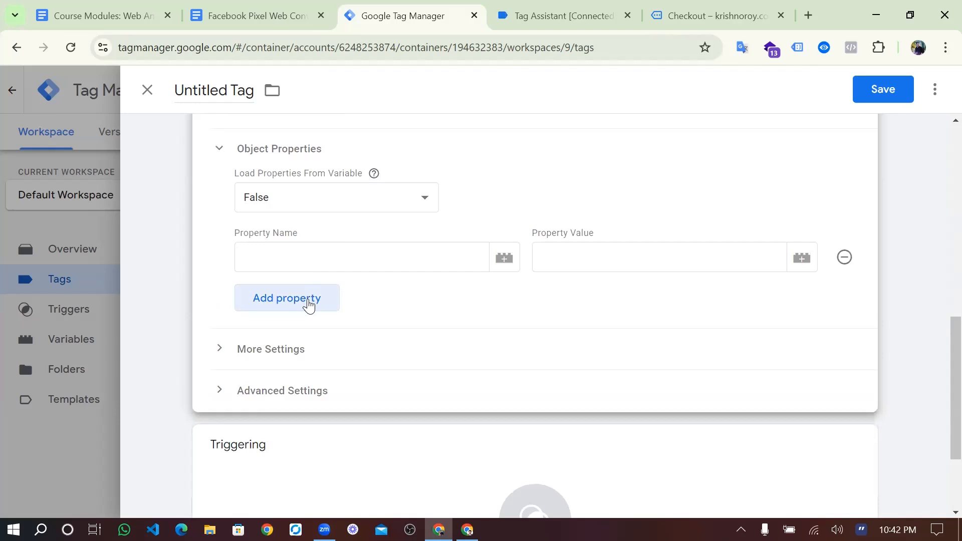
click(307, 300)
click(306, 333)
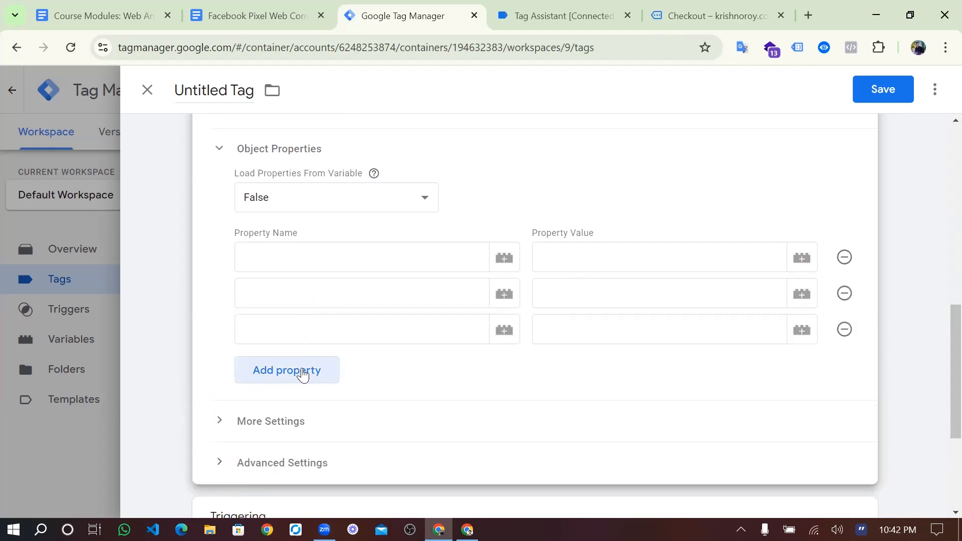
click(301, 369)
scroll(302, 371, down, 1)
click(302, 371)
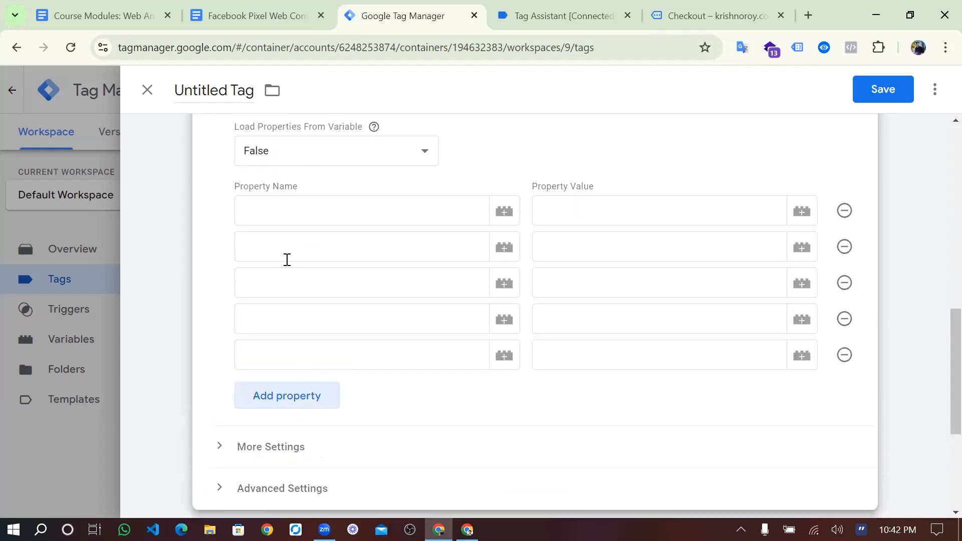
- Name the first three properties content_type, content_name and content_ids, copied from the setup notes
click(254, 15)
scroll(339, 221, up, 2)
scroll(339, 221, down, 15)
scroll(339, 221, down, 15)
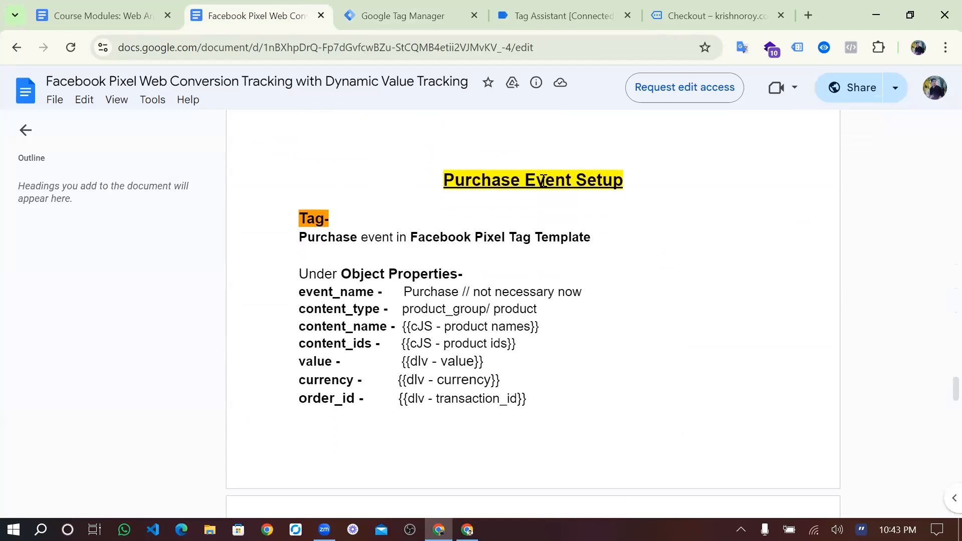
drag(379, 309, 297, 312)
key(ctrl+c)
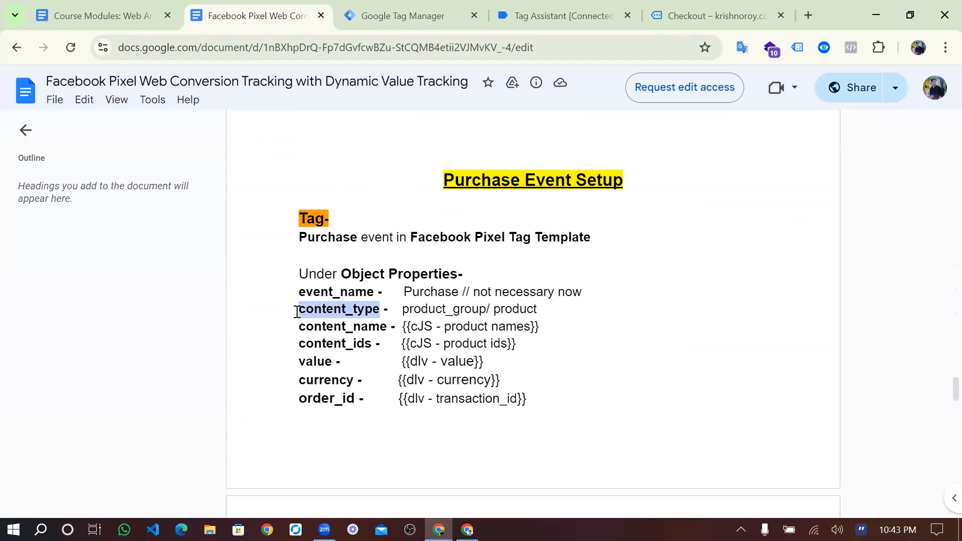
click(446, 3)
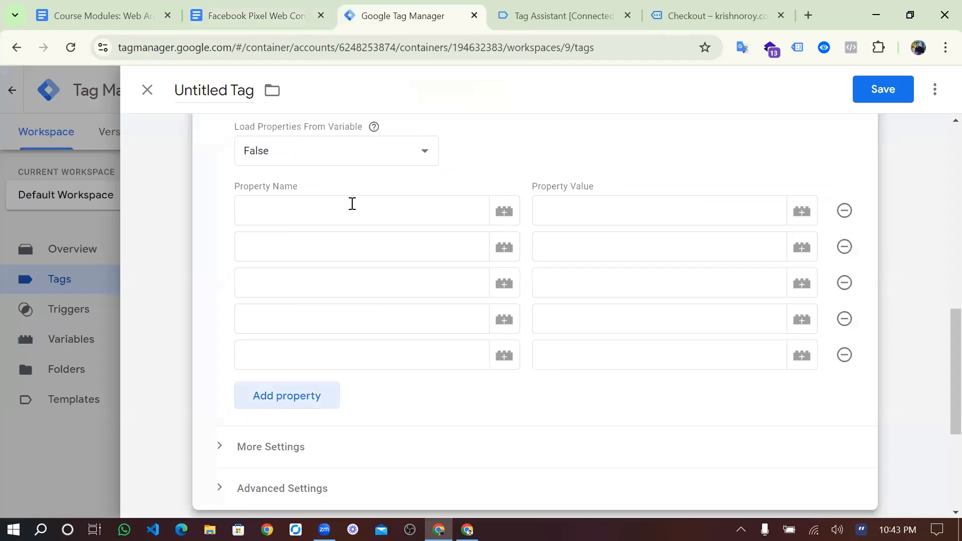
click(352, 204)
key(ctrl+v)
click(307, 10)
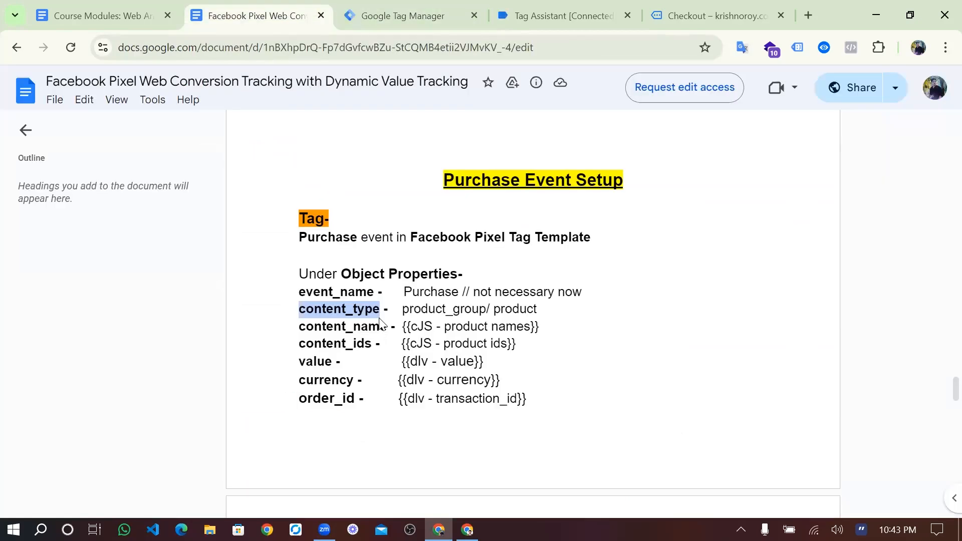
double_click(375, 325)
key(ctrl+c)
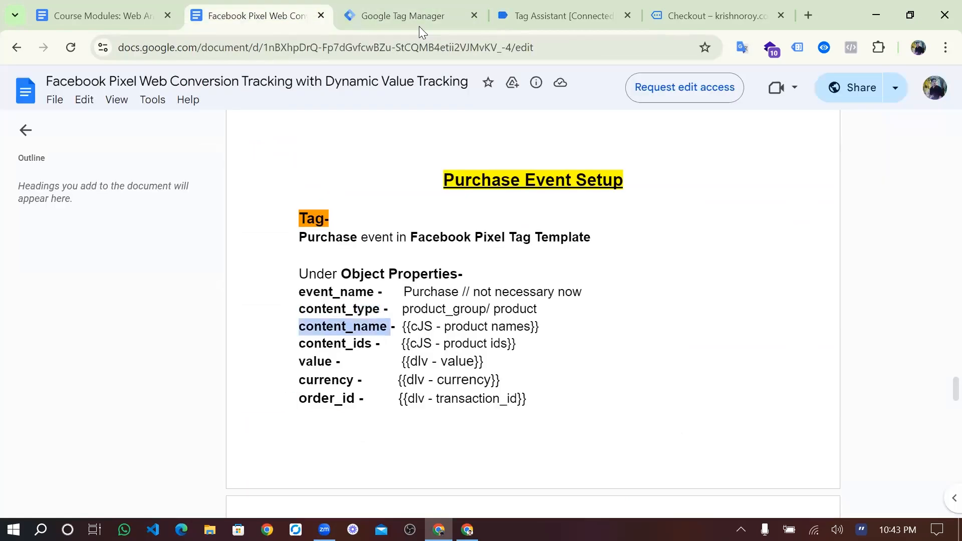
click(420, 20)
click(310, 248)
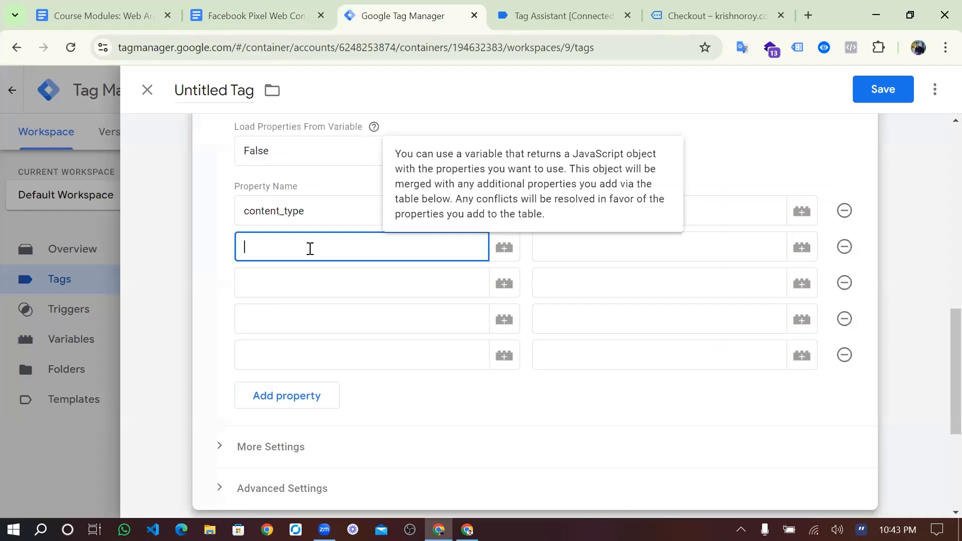
key(ctrl+v)
click(257, 16)
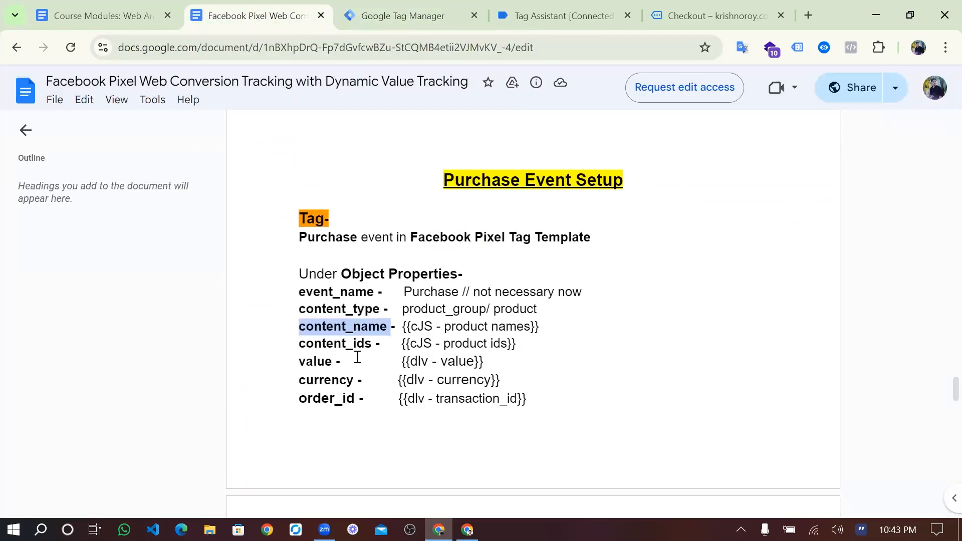
double_click(353, 339)
key(ctrl+c)
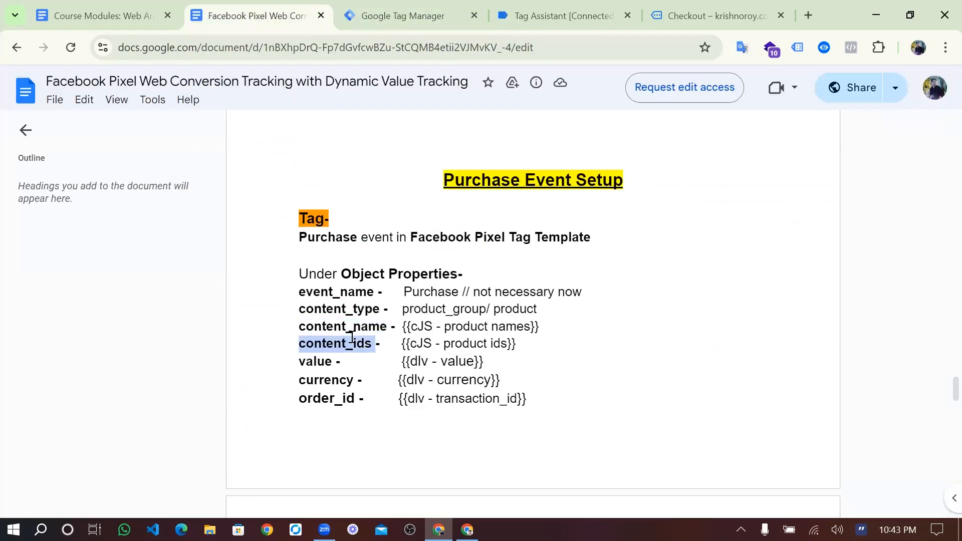
click(420, 16)
click(289, 288)
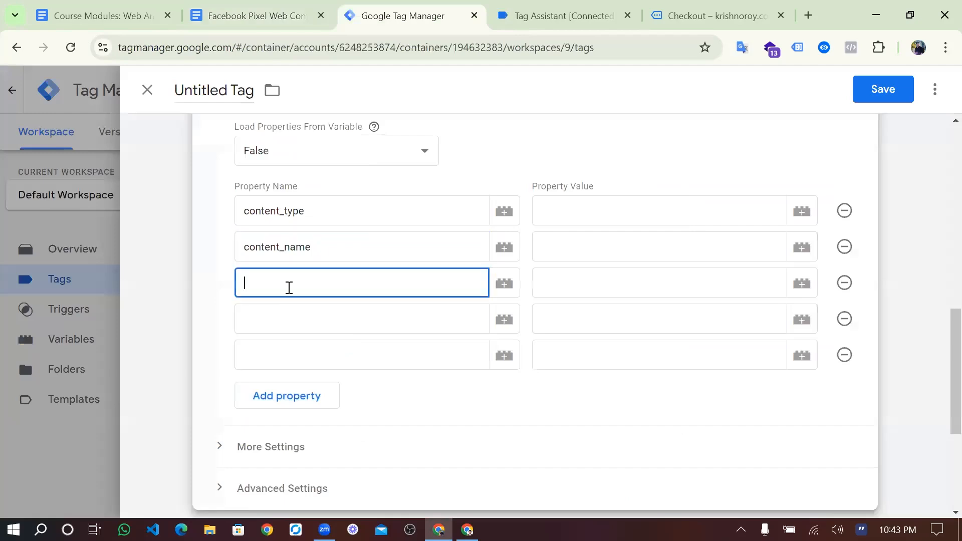
key(ctrl+v)
- Name the fourth and fifth properties value and currency
click(258, 16)
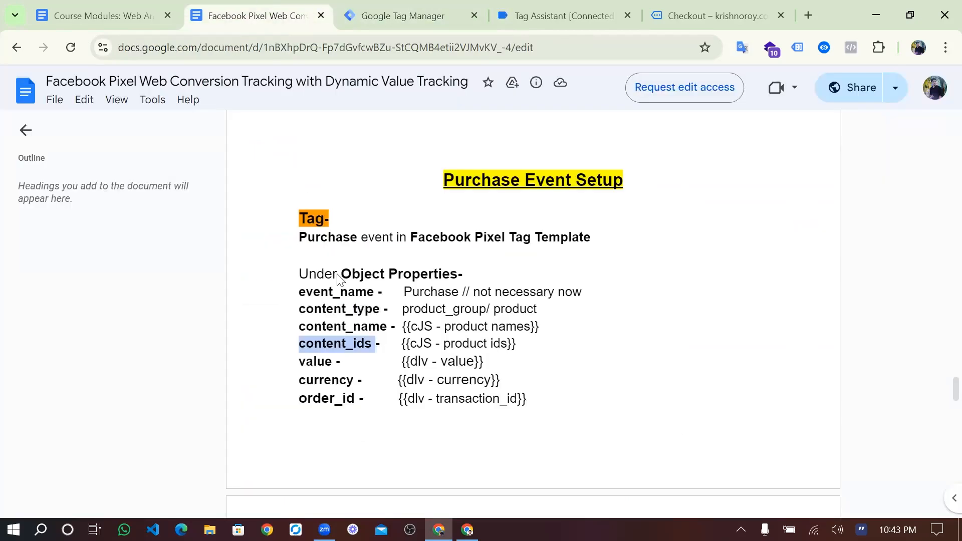
click(323, 371)
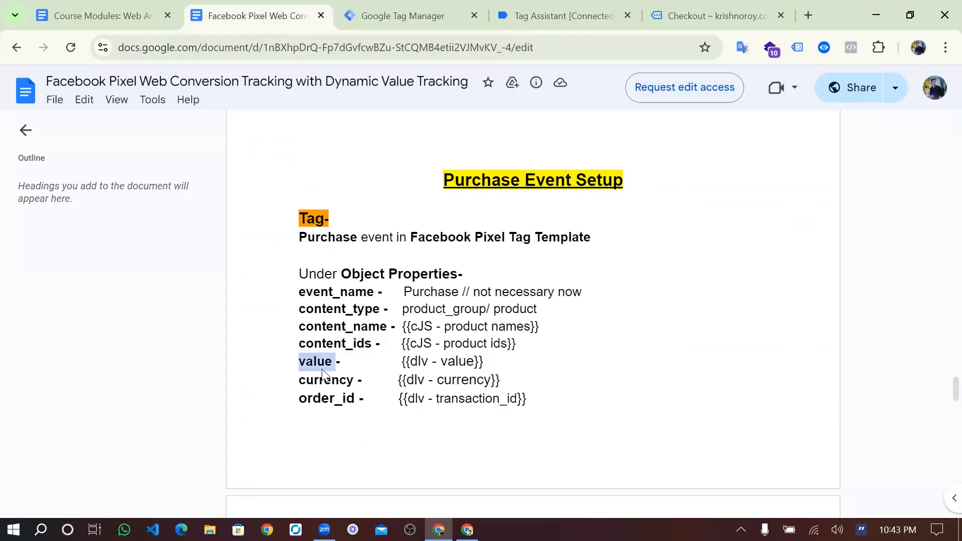
click(440, 13)
click(274, 311)
text(value)
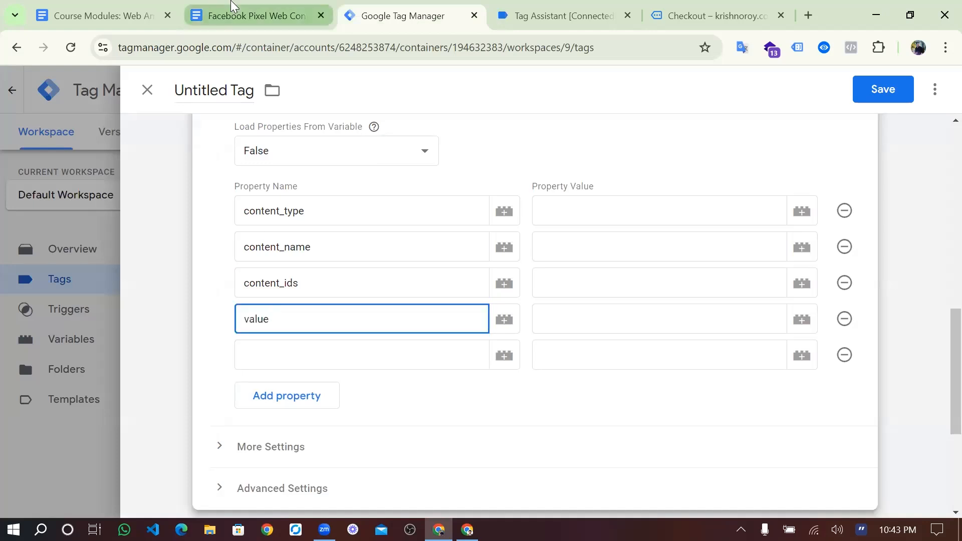
click(231, 6)
double_click(339, 375)
key(ctrl+c)
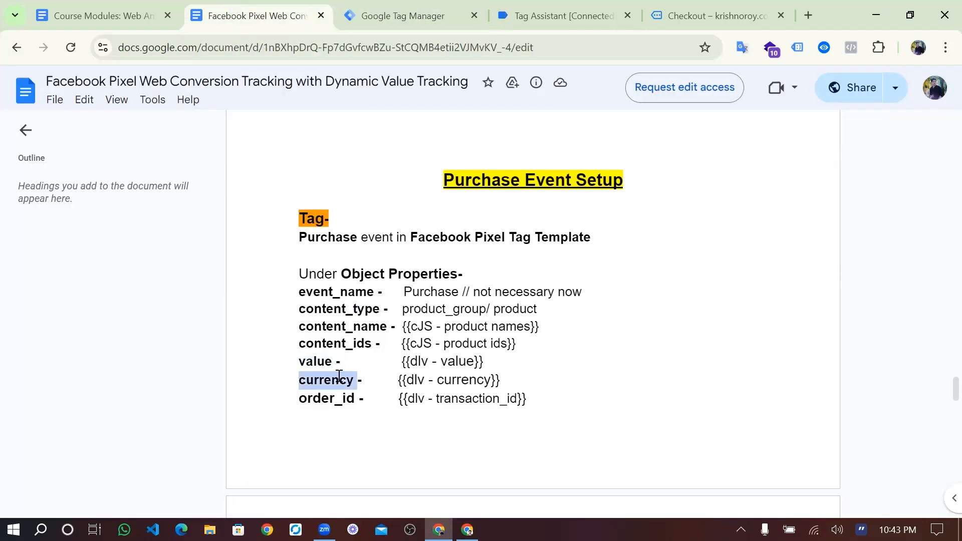
click(405, 13)
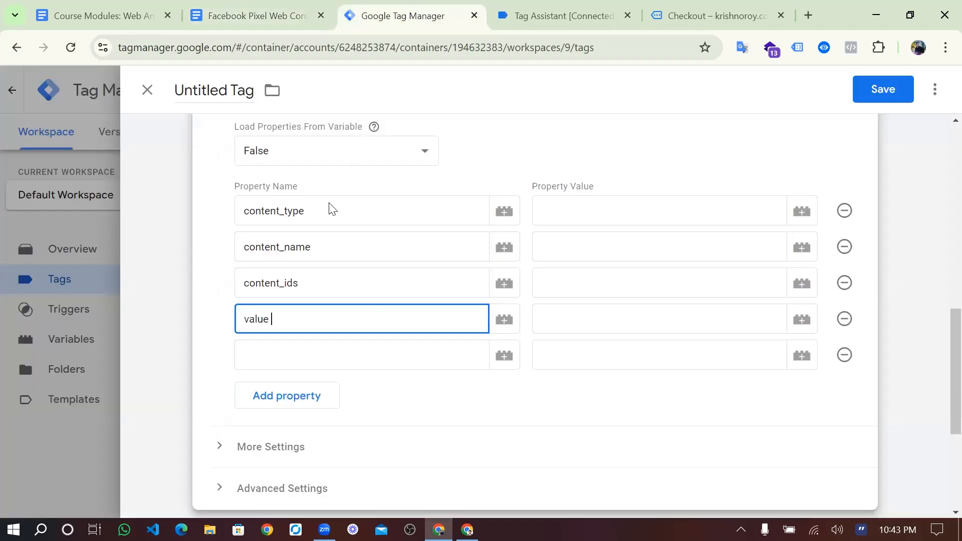
click(284, 349)
key(ctrl+v)
- Add a sixth property named order_id and another empty row
click(295, 400)
scroll(292, 399, down, 1)
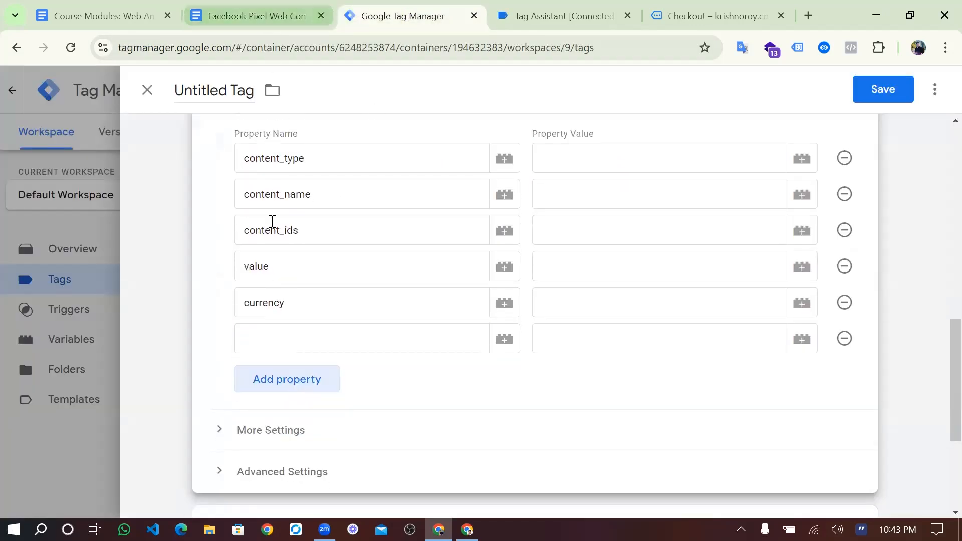
click(255, 16)
scroll(333, 302, down, 1)
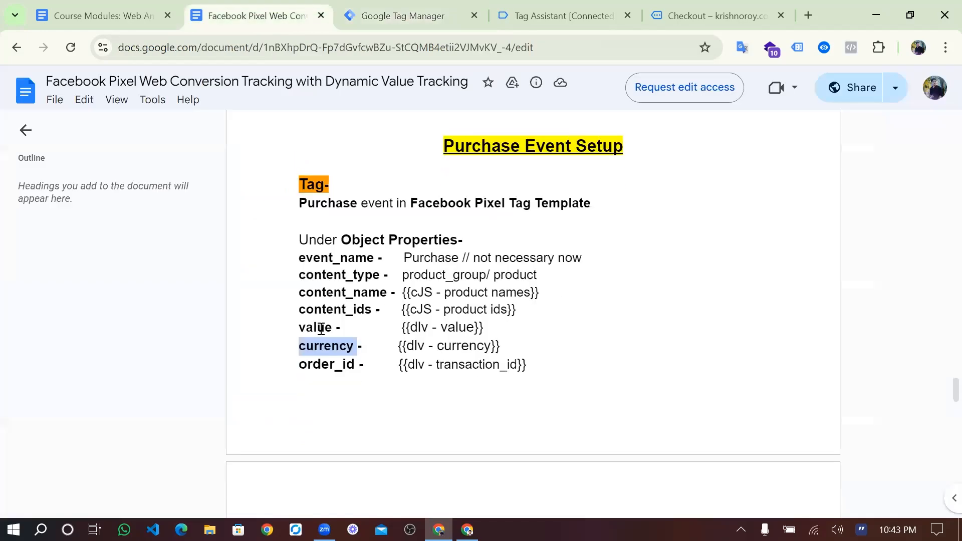
double_click(333, 300)
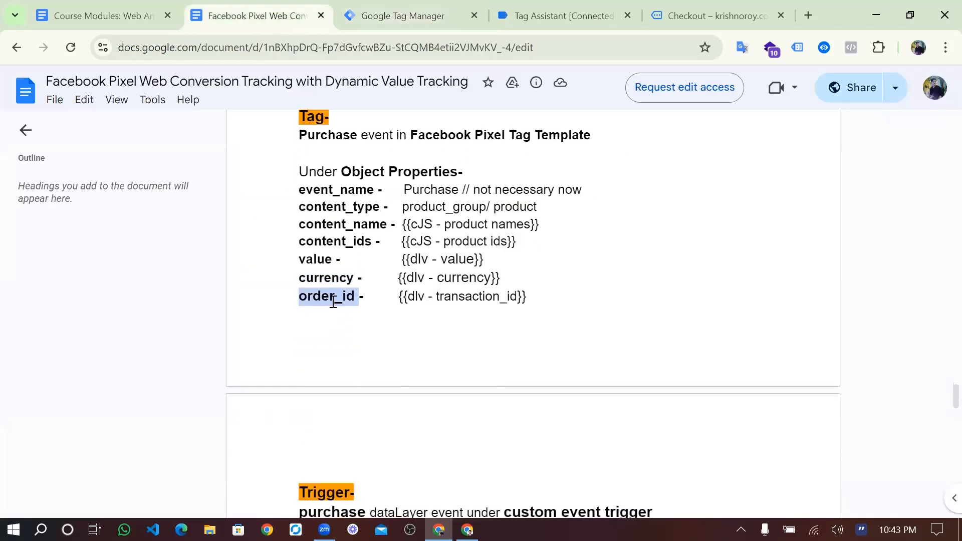
click(396, 15)
click(337, 338)
text(order_id)
click(325, 379)
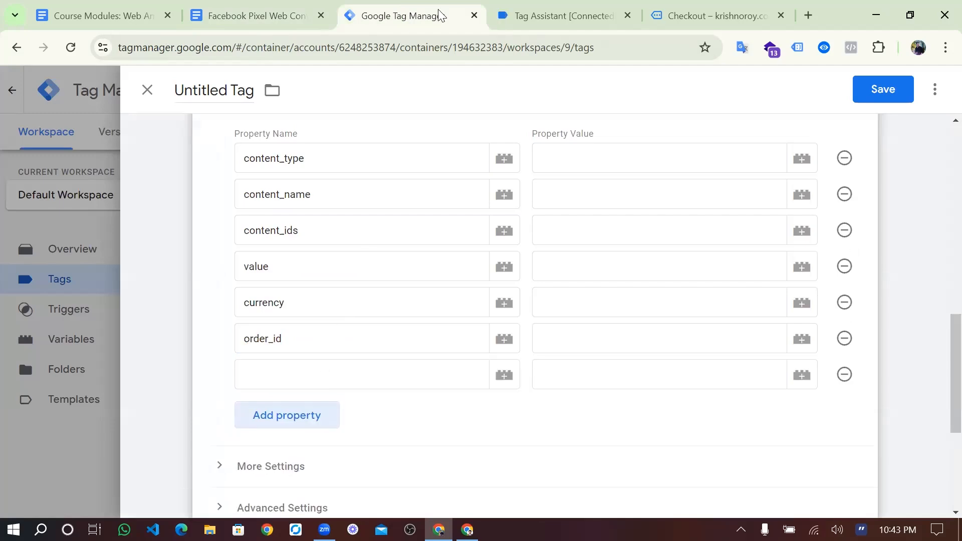
- Name the seventh property quantity, matching the data layer item field
click(532, 14)
scroll(374, 279, down, 5)
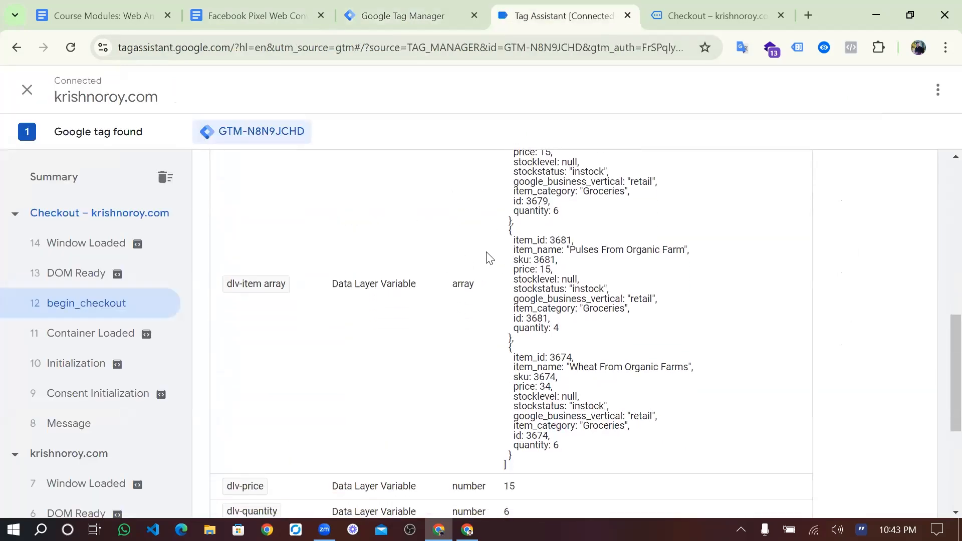
double_click(536, 212)
click(274, 11)
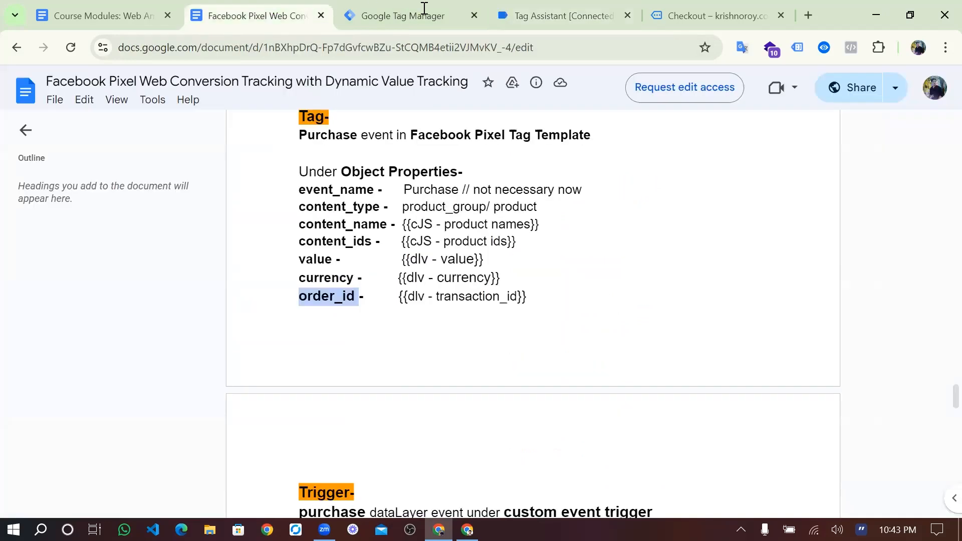
scroll(417, 300, down, 4)
scroll(418, 300, up, 5)
click(397, 14)
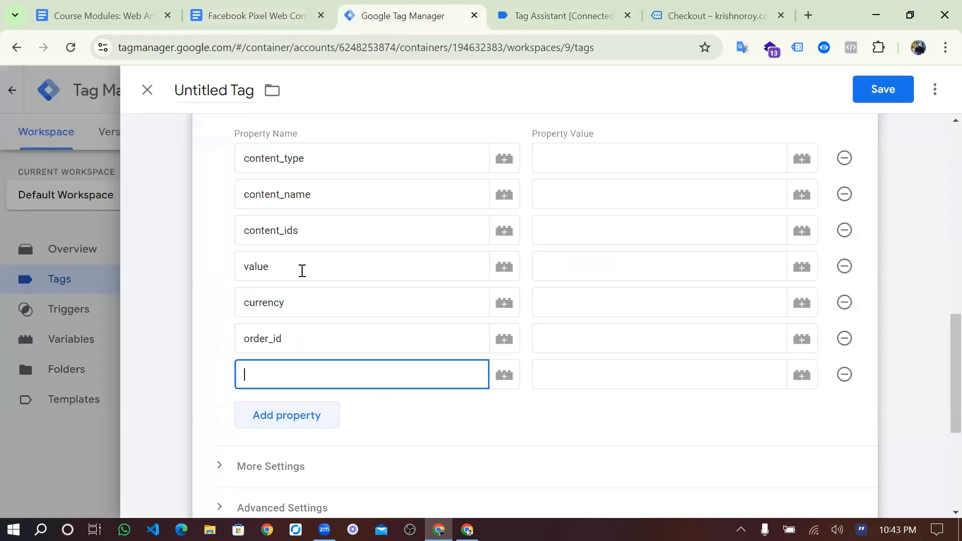
text(quantity)
scroll(642, 335, up, 1)
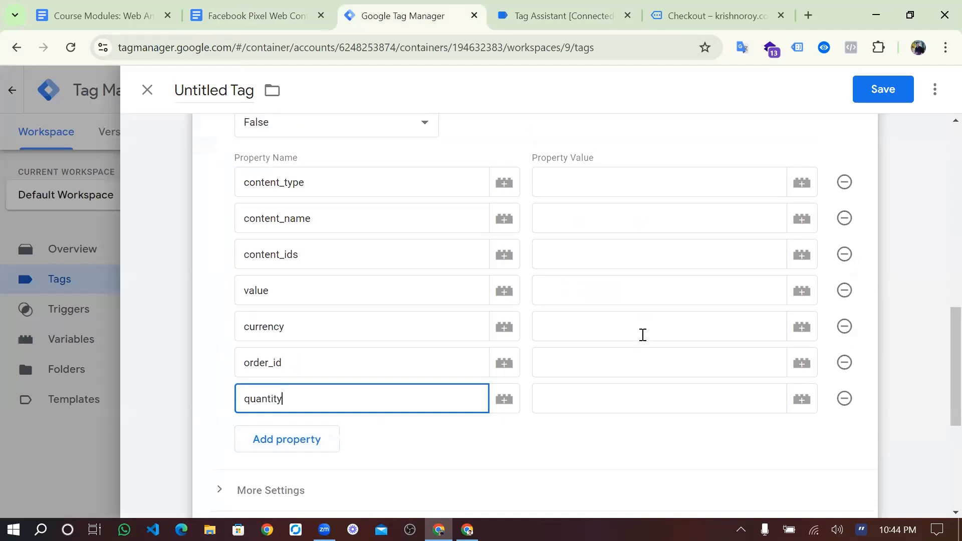
click(593, 190)
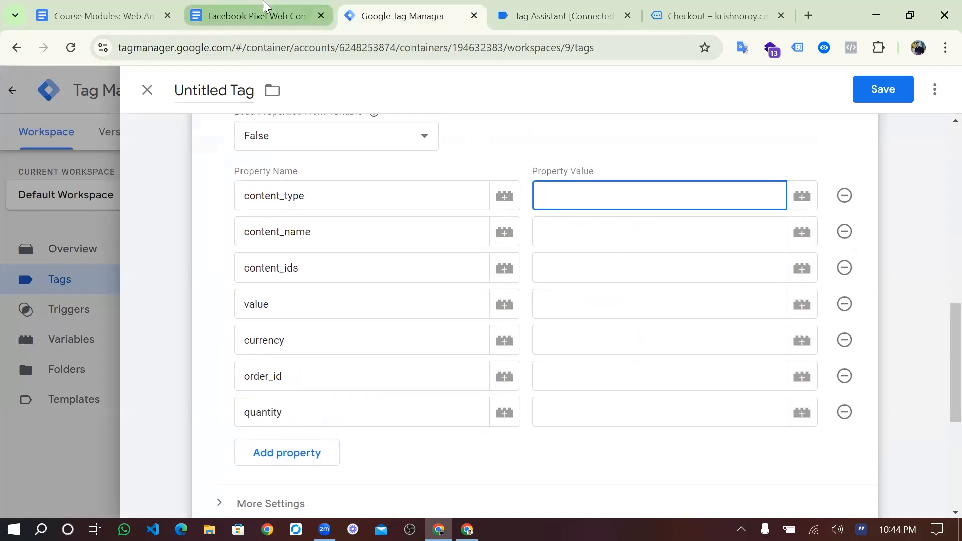
- Copy product_group from the setup notes and paste it as the content_type value
click(267, 11)
drag(487, 256, 404, 258)
key(ctrl+c)
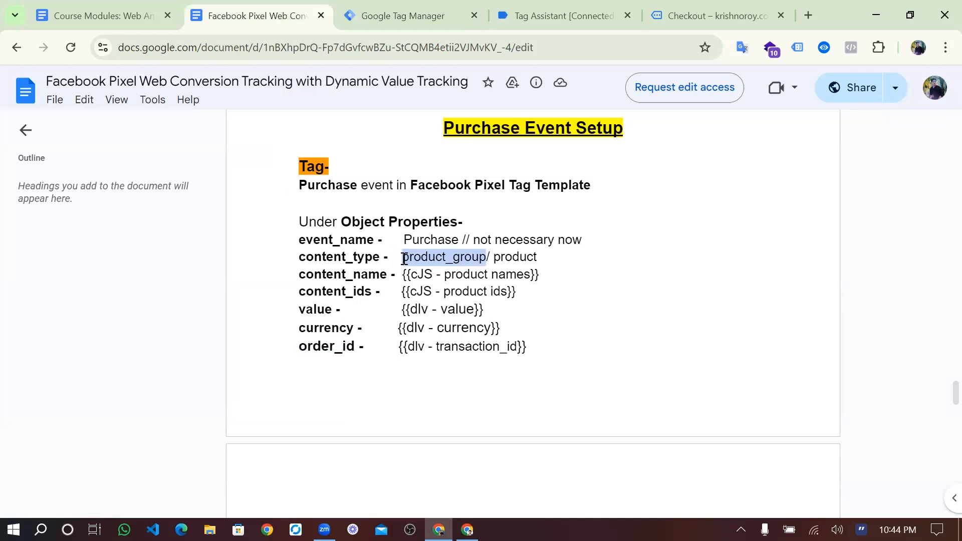
click(399, 15)
key(ctrl+v)
- Set content_name to {{cJs-item name}} and content_ids to {{cJa-Item ID}}
click(569, 230)
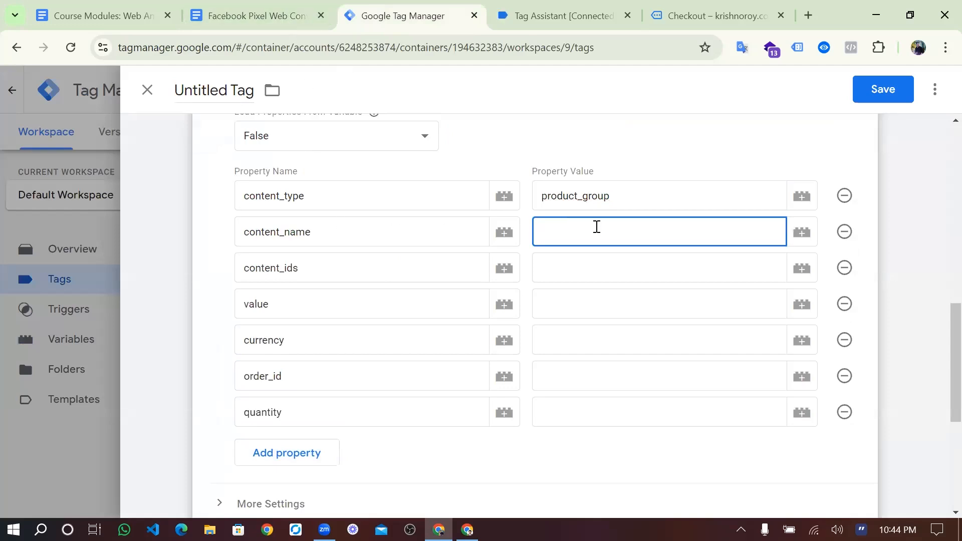
text({{cj)
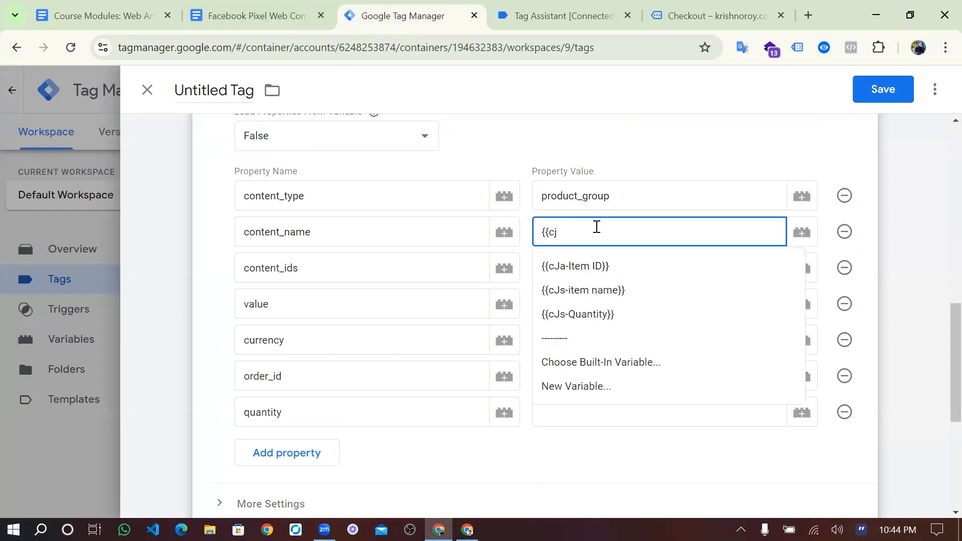
click(590, 291)
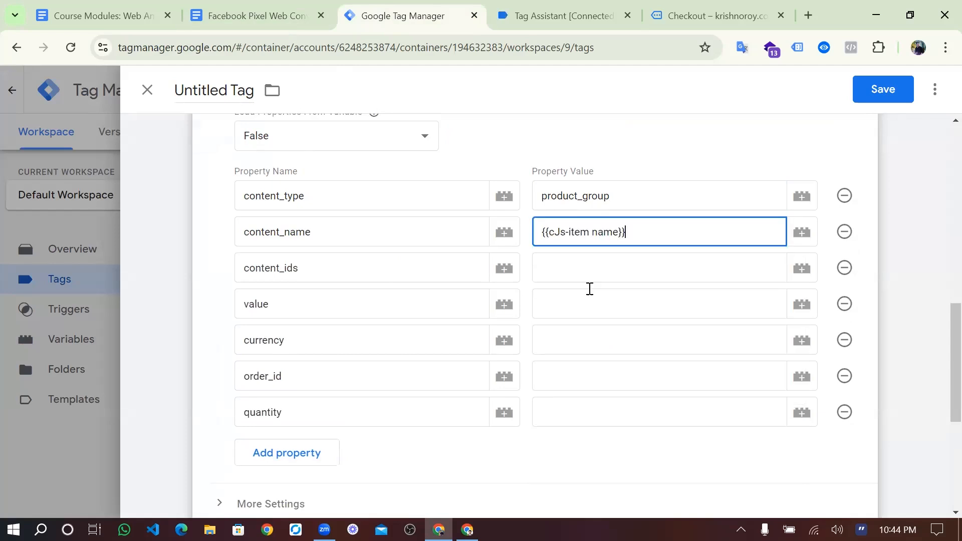
click(591, 280)
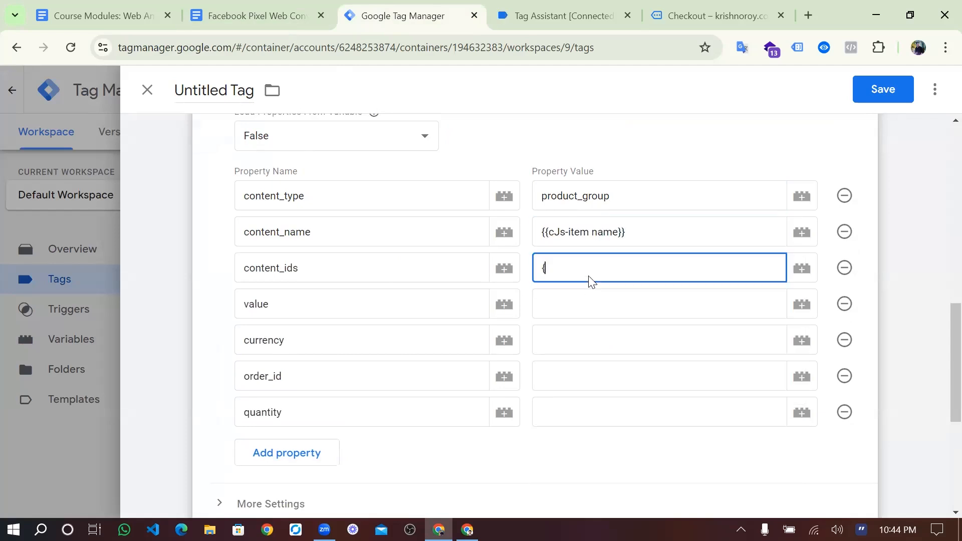
text({{c)
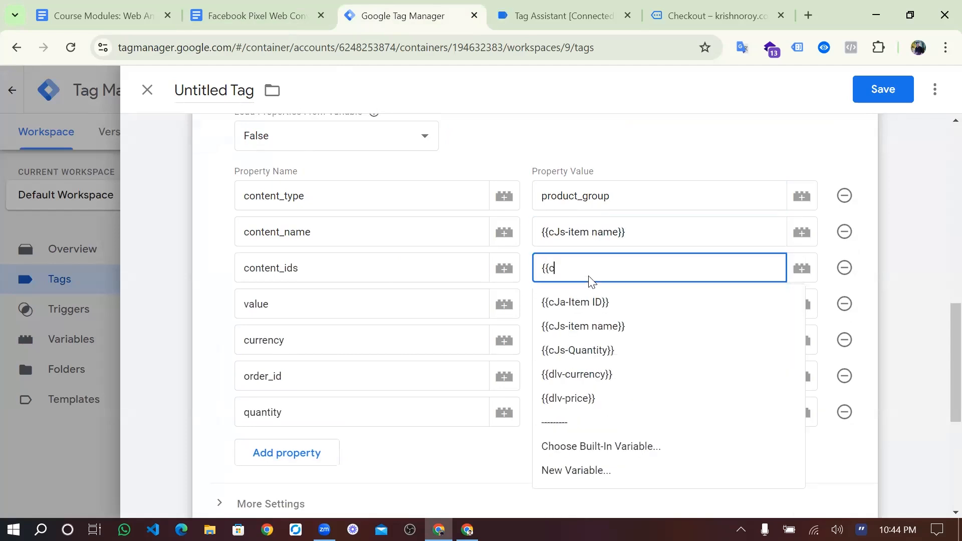
text(js)
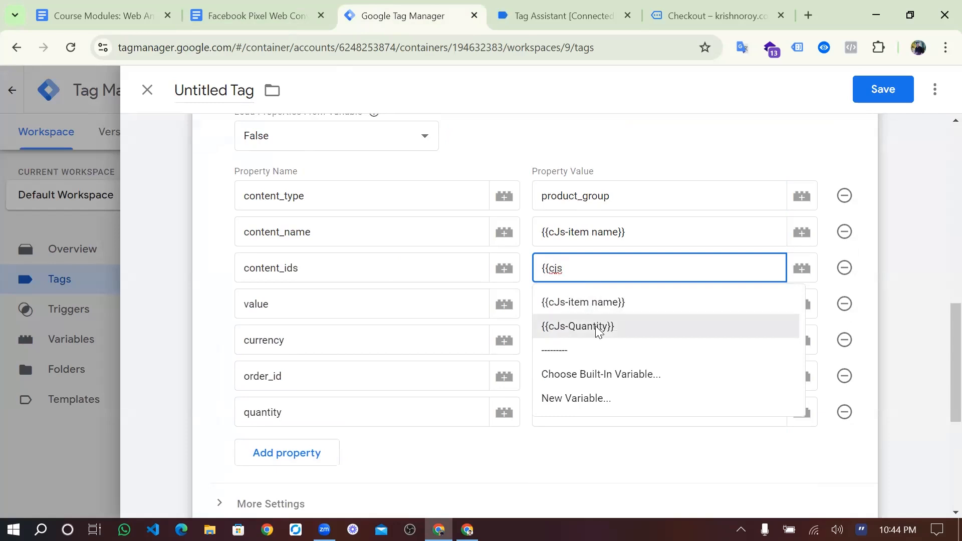
key(BackSpace)
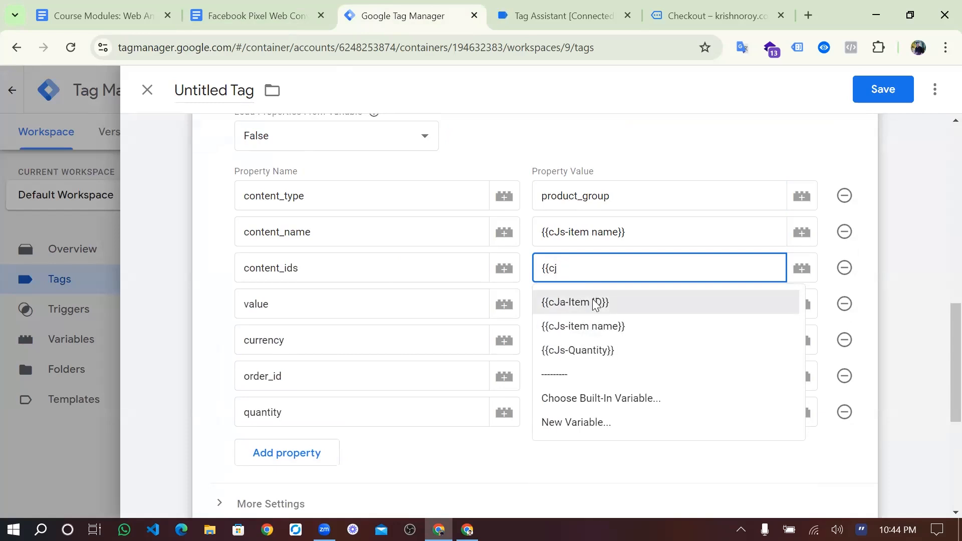
click(594, 302)
scroll(592, 299, down, 1)
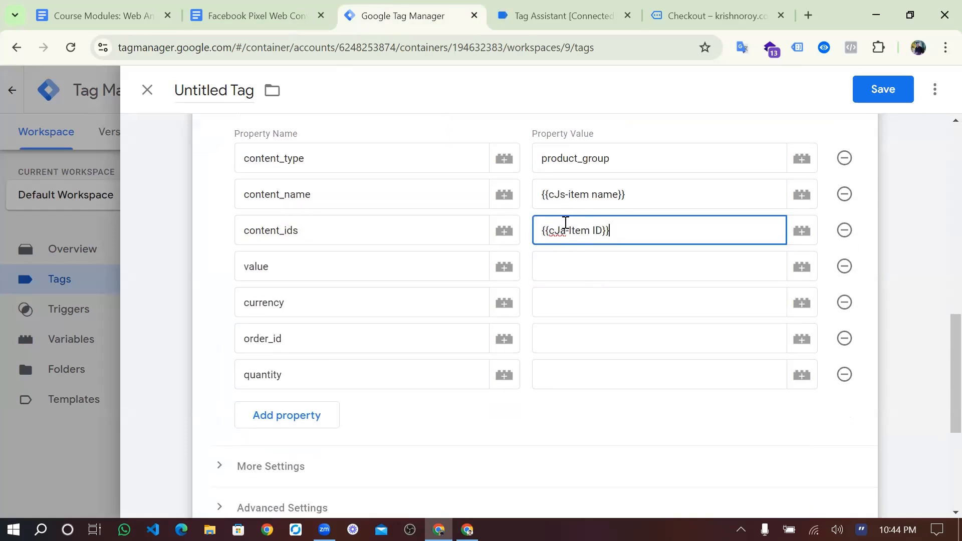
- Set value to {{dlv-value}} and currency to {{dlv-currency}}
click(567, 251)
text({{)
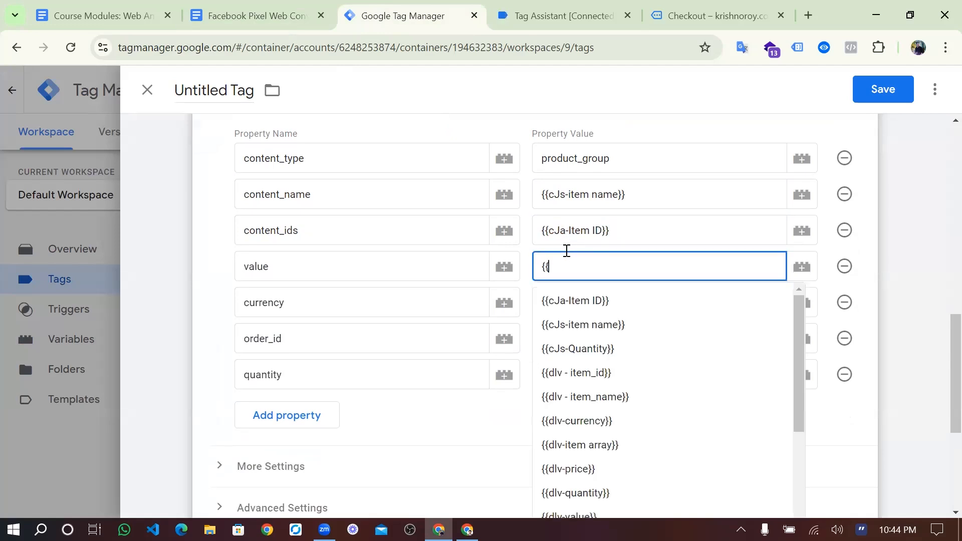
text(d)
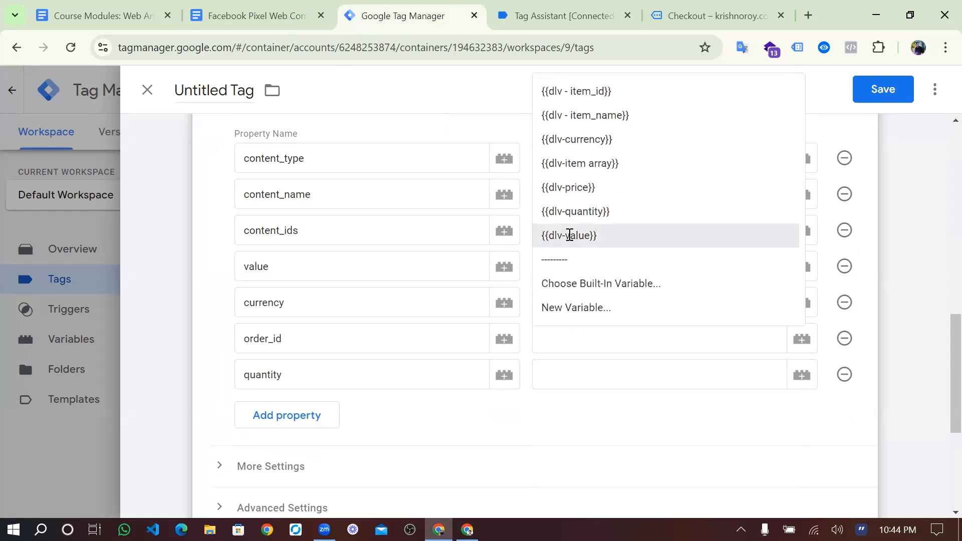
click(566, 235)
click(571, 309)
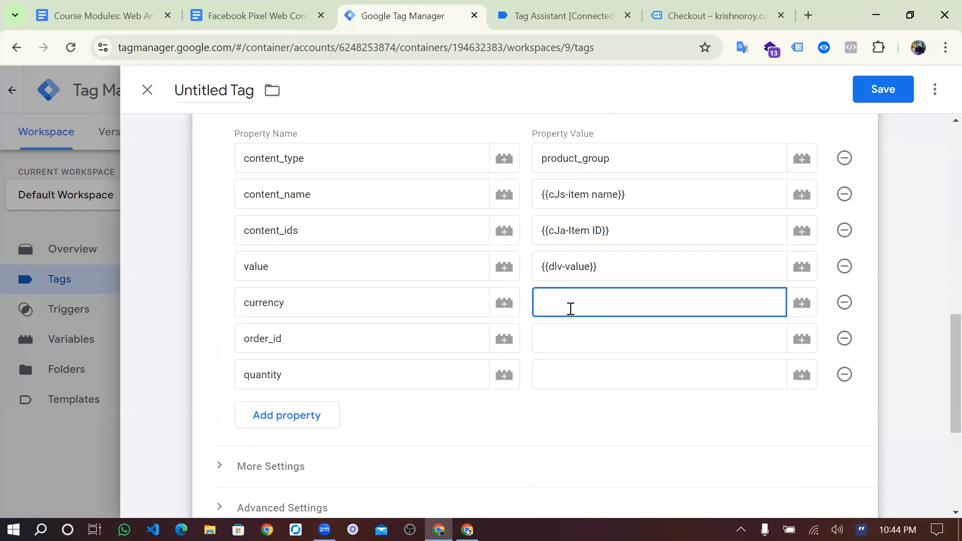
text({{dl)
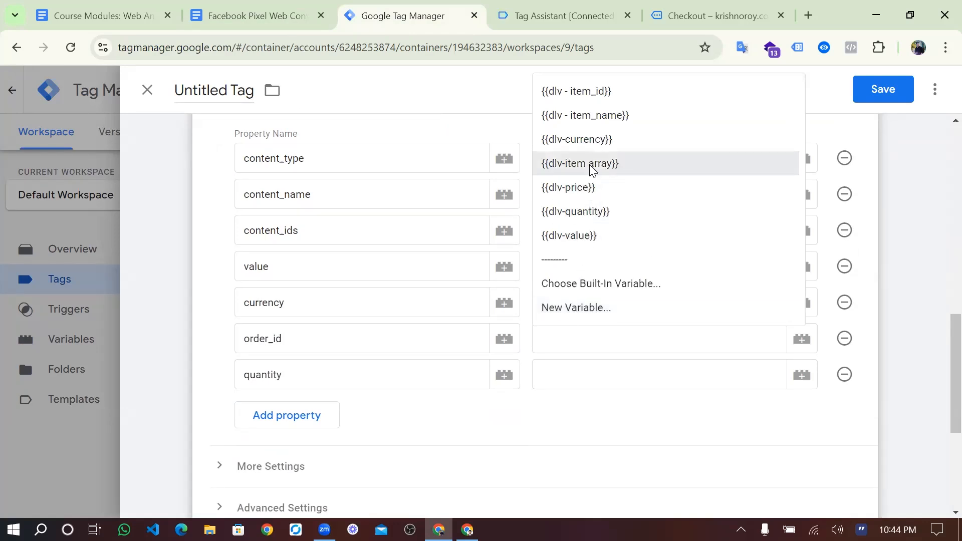
click(586, 139)
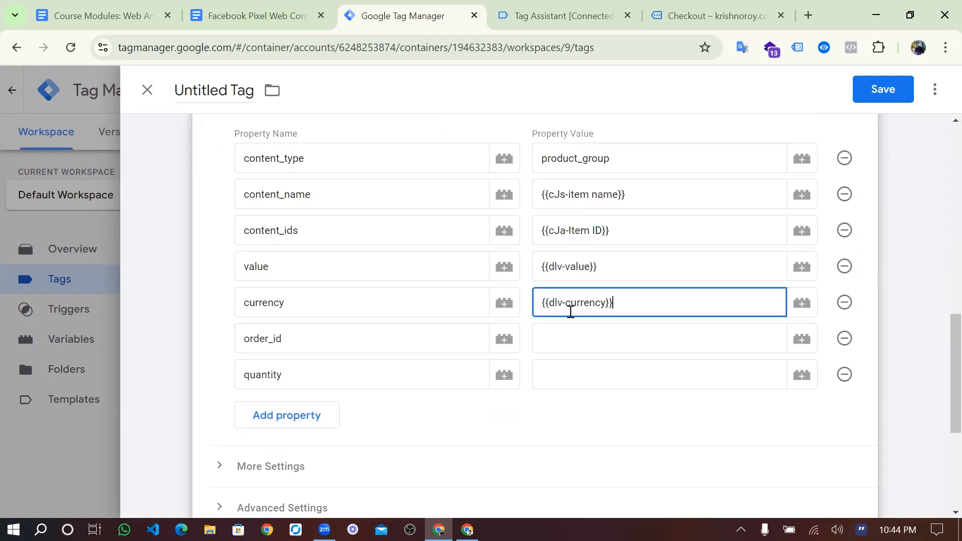
- Set quantity to {{cJs-Quantity}} and open the variable picker for the empty order_id
click(571, 338)
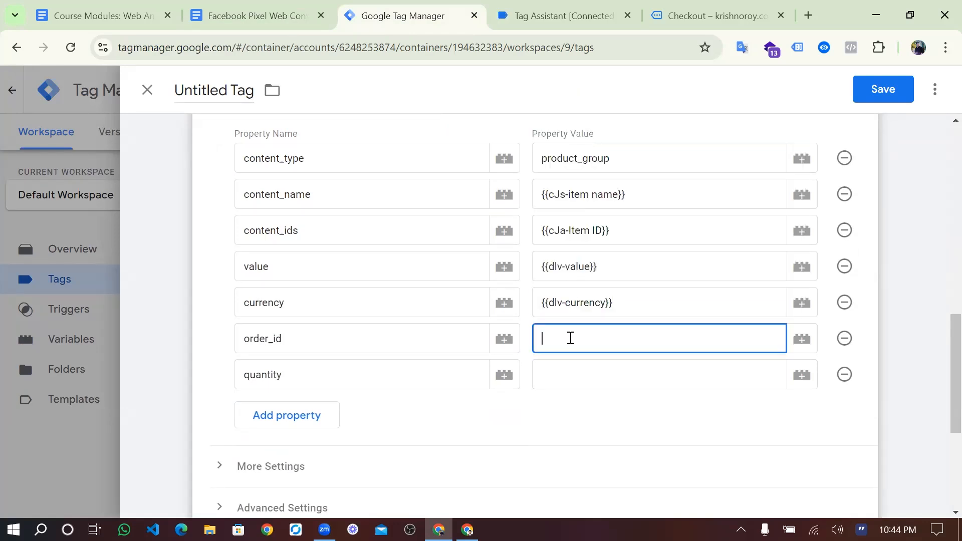
click(556, 389)
text({{)
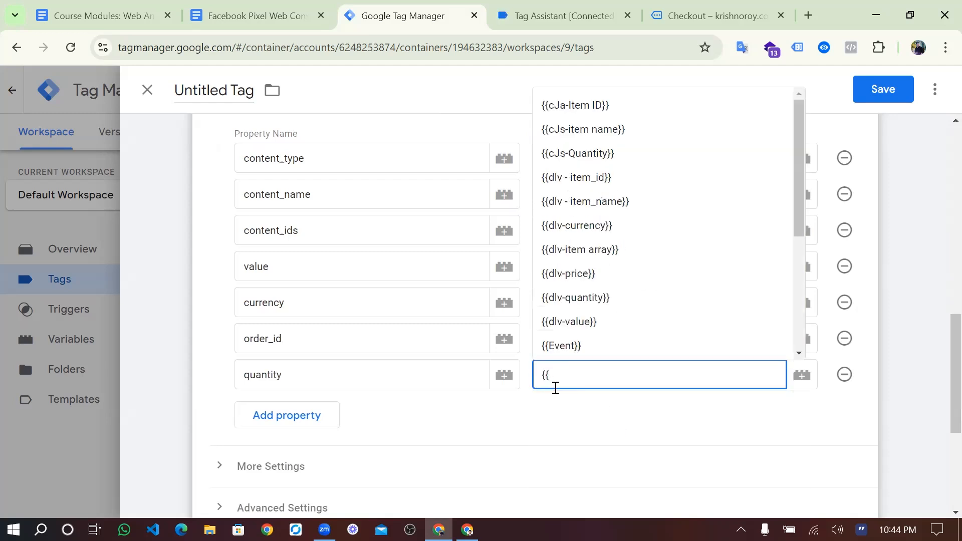
text(cjs)
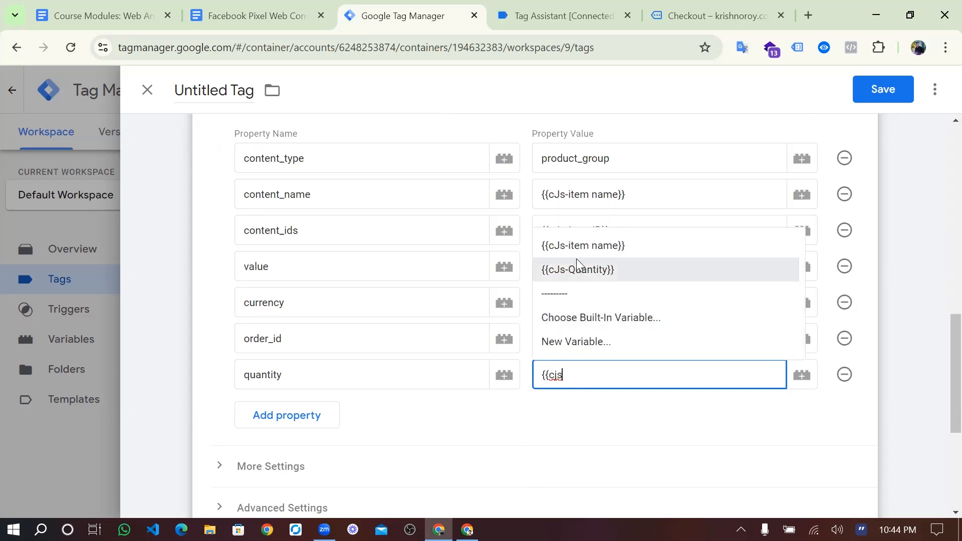
click(578, 269)
click(608, 345)
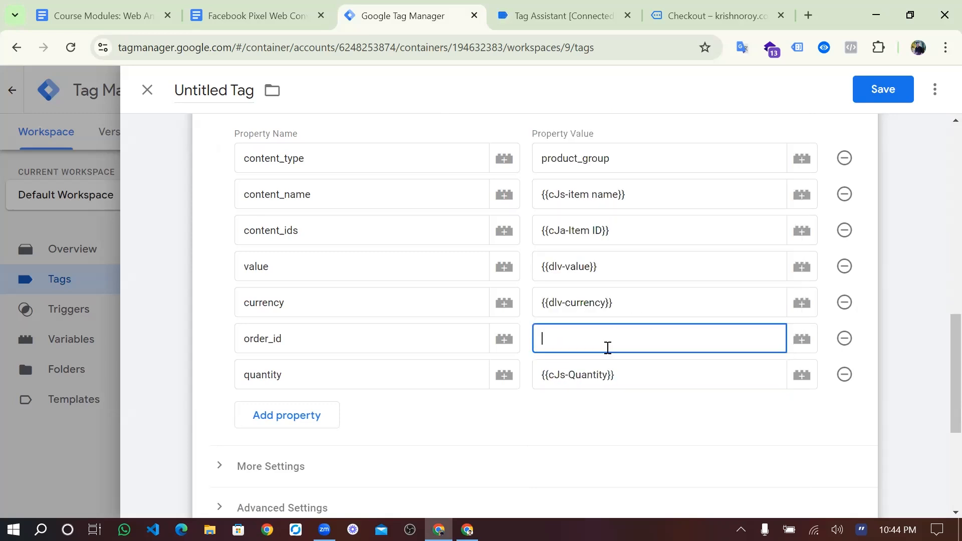
click(804, 339)
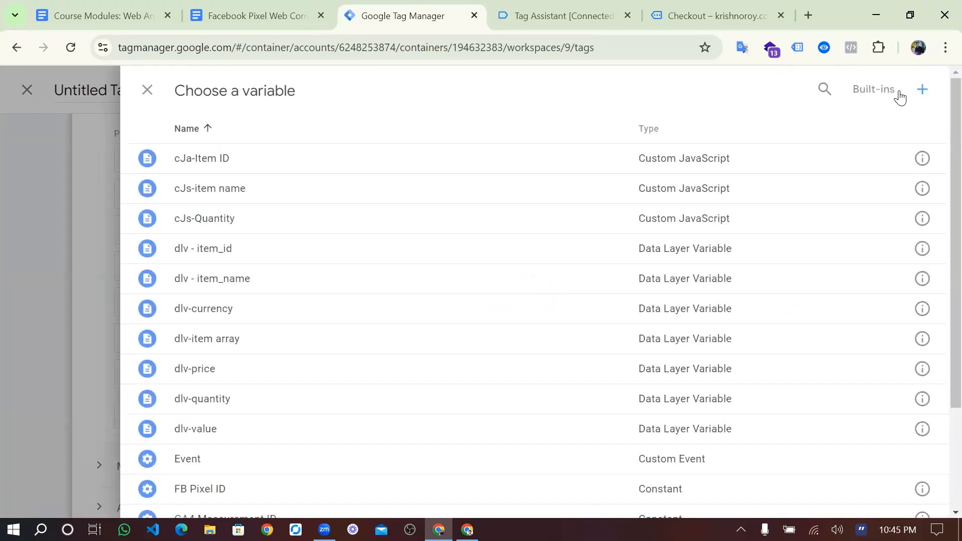
- Create a new variable and choose Data Layer Variable as its type
click(923, 90)
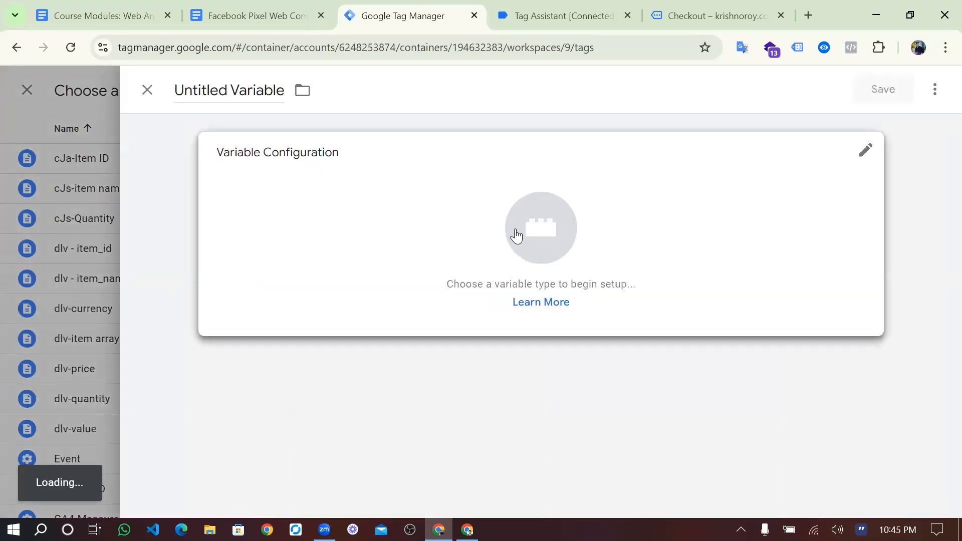
click(519, 235)
scroll(702, 301, down, 3)
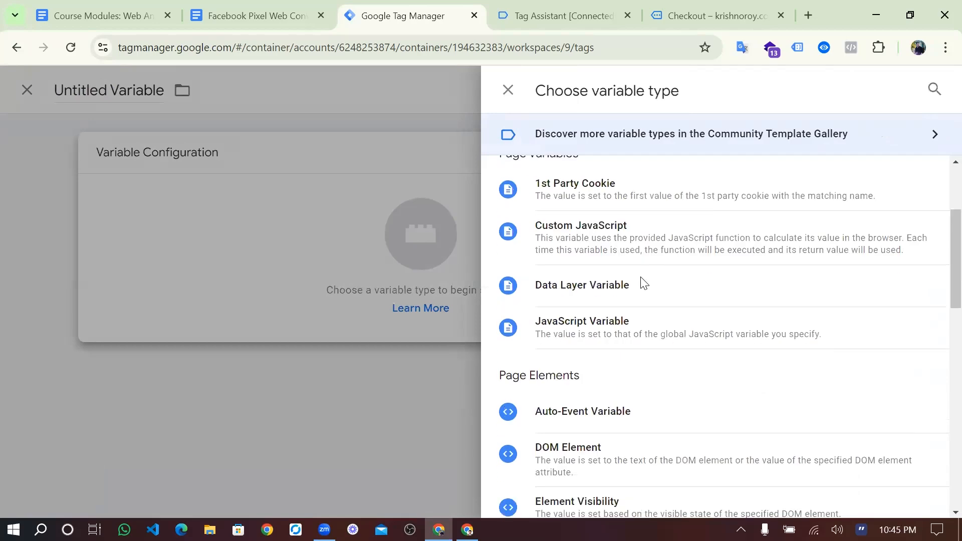
click(641, 279)
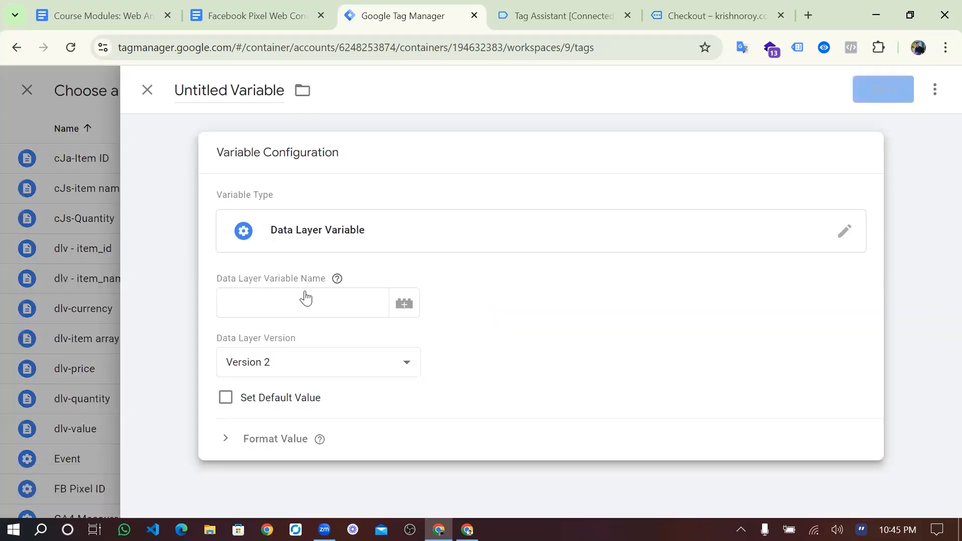
- Review begin_checkout's dlv-item data layer keys in Tag Assistant
click(513, 12)
scroll(542, 226, down, 3)
scroll(541, 226, up, 1)
scroll(541, 226, up, 1)
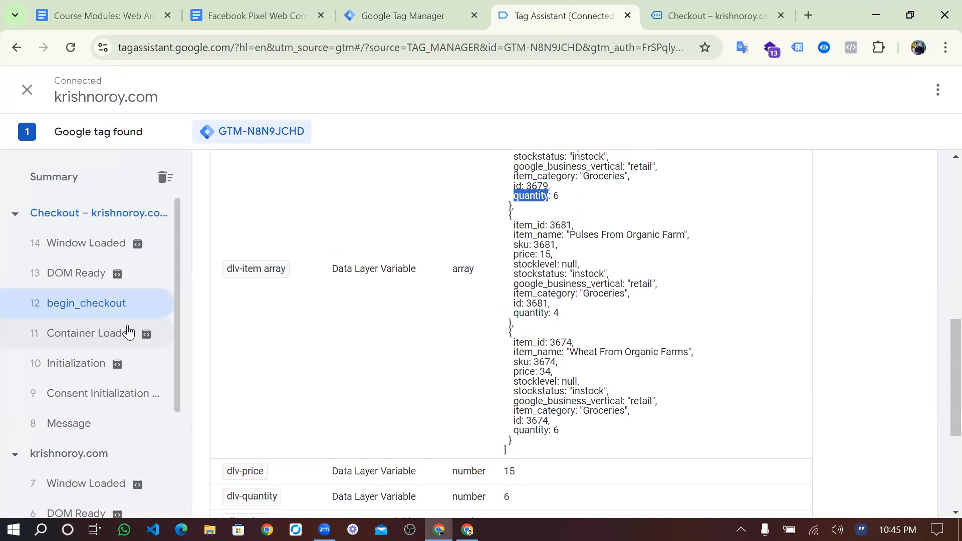
- Finish reviewing the dlv-item array (products 3679, 3681, 3674) and return to the Checkout – krishnoroy.com page
scroll(128, 332, down, 3)
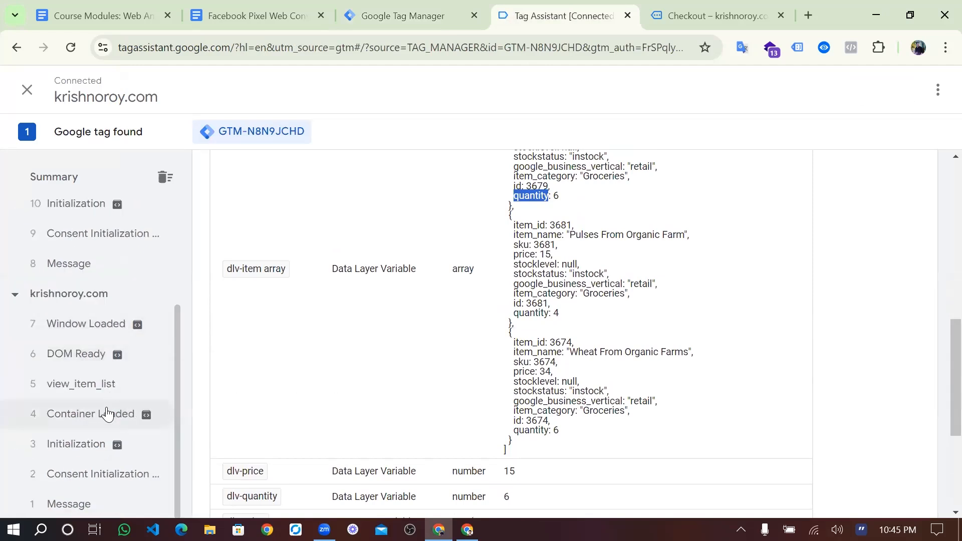
scroll(108, 415, up, 3)
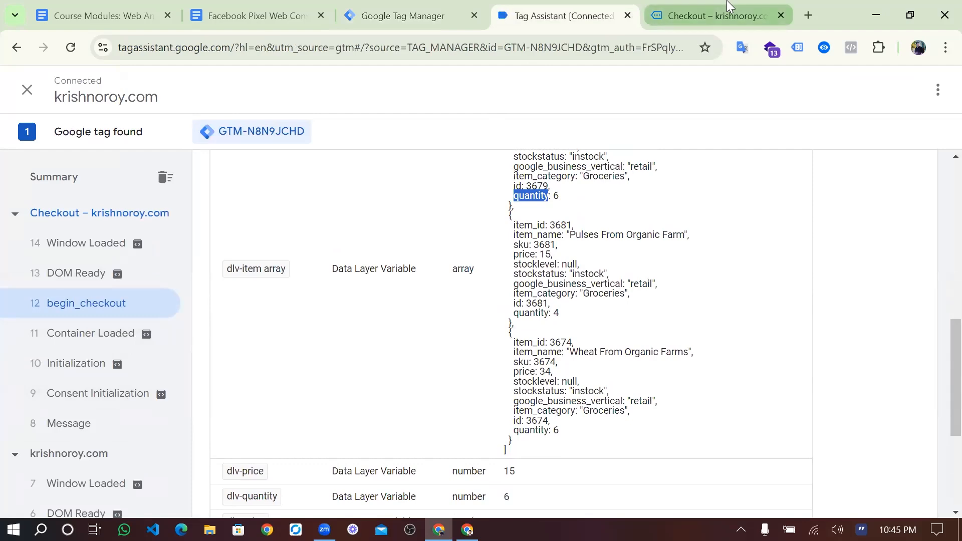
click(712, 15)
- Place the cash-on-delivery order 5191 and go back to Tag Assistant
scroll(420, 351, down, 6)
scroll(421, 352, down, 2)
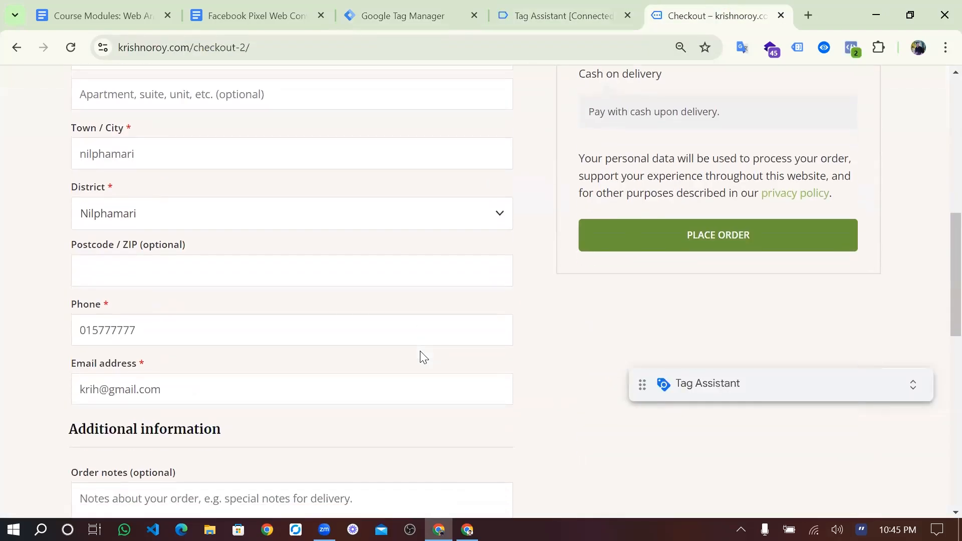
click(733, 158)
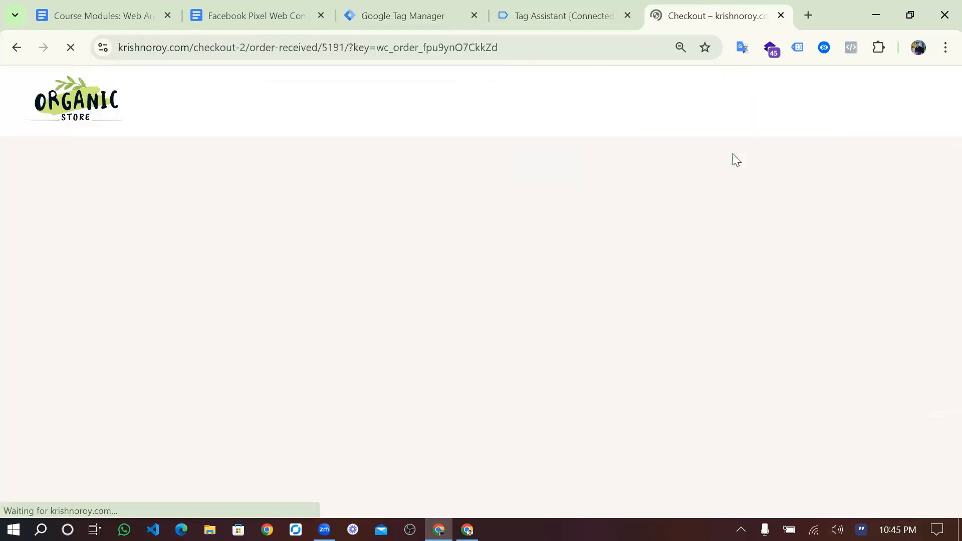
click(570, 4)
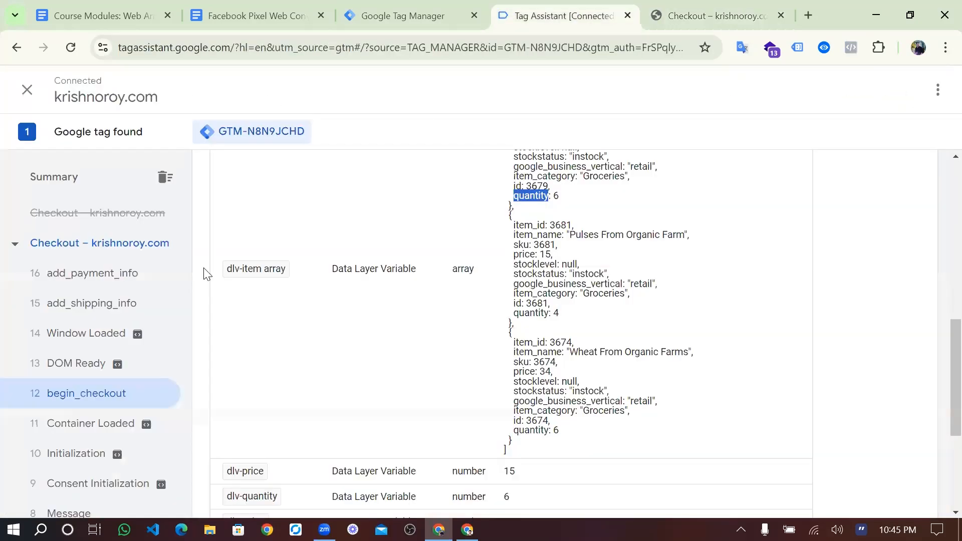
- Show the Data Layer contents of the '21 purchase' event
click(90, 311)
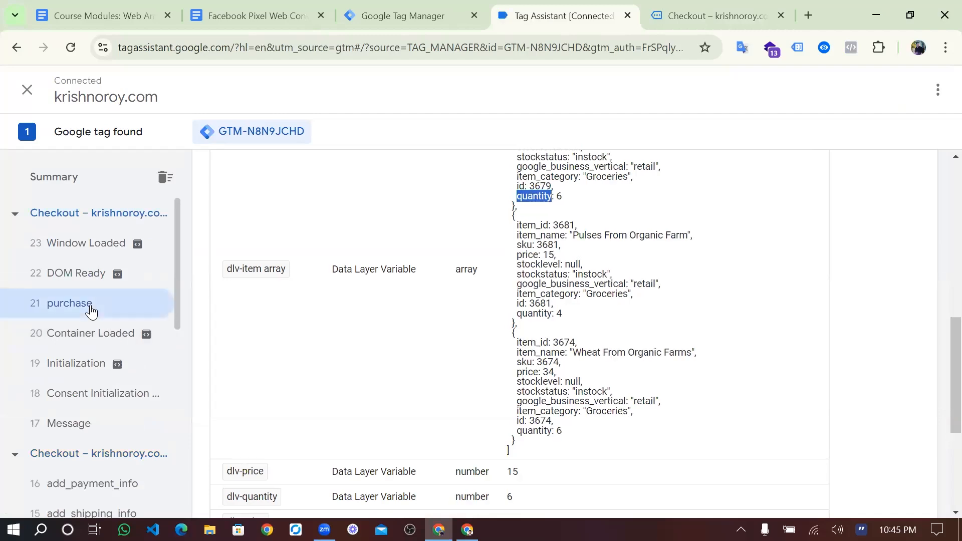
scroll(550, 264, up, 5)
scroll(549, 264, up, 2)
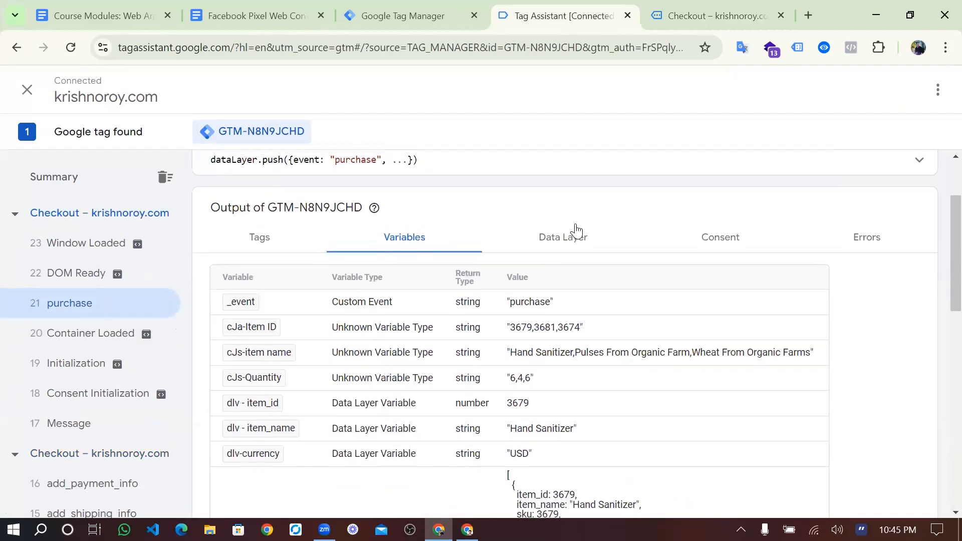
click(574, 232)
- Find transaction_id 5191 inside the ecommerce object and copy the key 'ecommerce'
scroll(485, 355, down, 10)
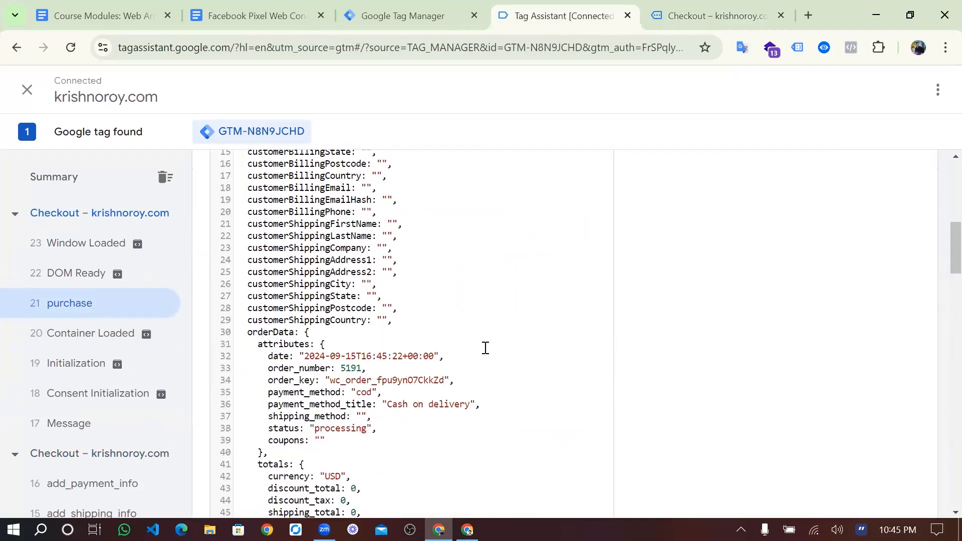
scroll(485, 347, down, 9)
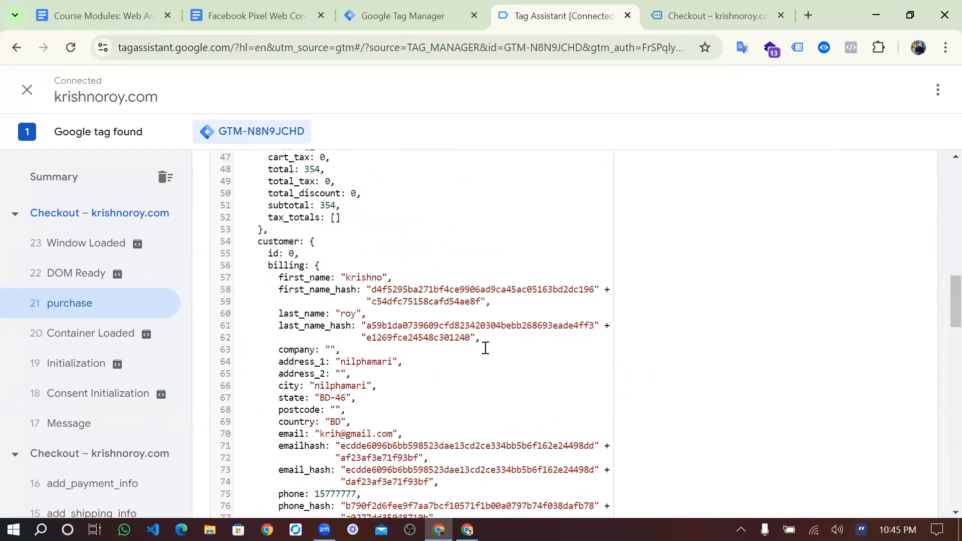
scroll(485, 345, up, 6)
scroll(339, 310, down, 2)
scroll(339, 311, down, 1)
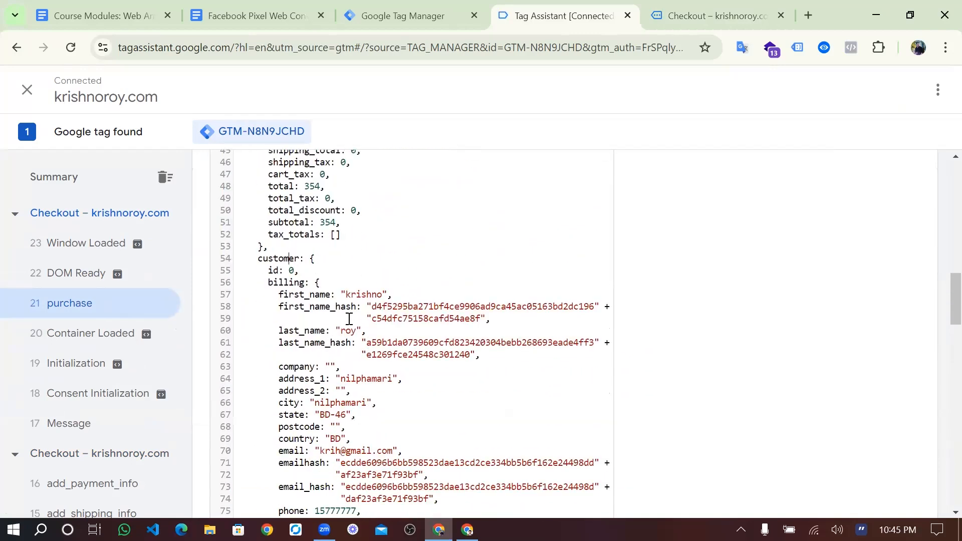
scroll(349, 318, down, 2)
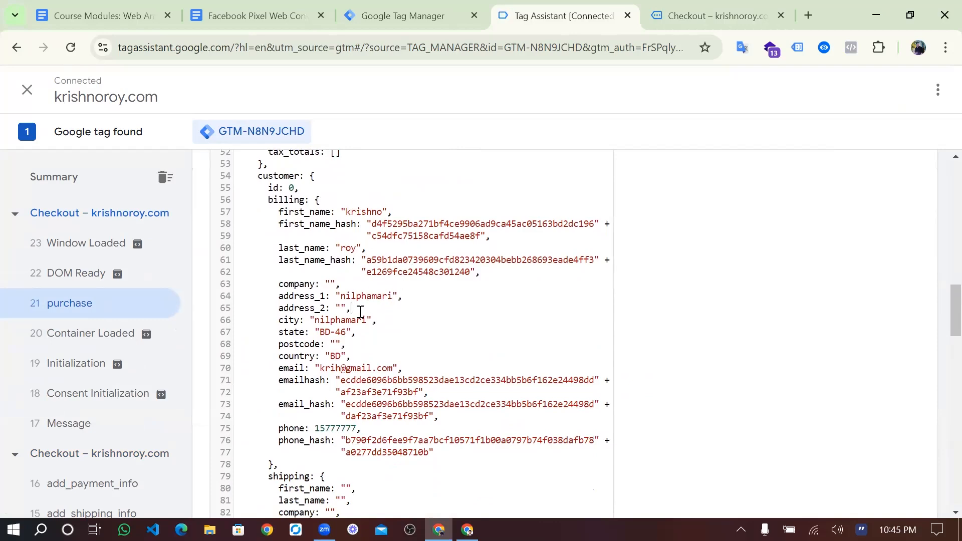
scroll(353, 293, down, 3)
scroll(353, 293, down, 3)
scroll(353, 293, down, 4)
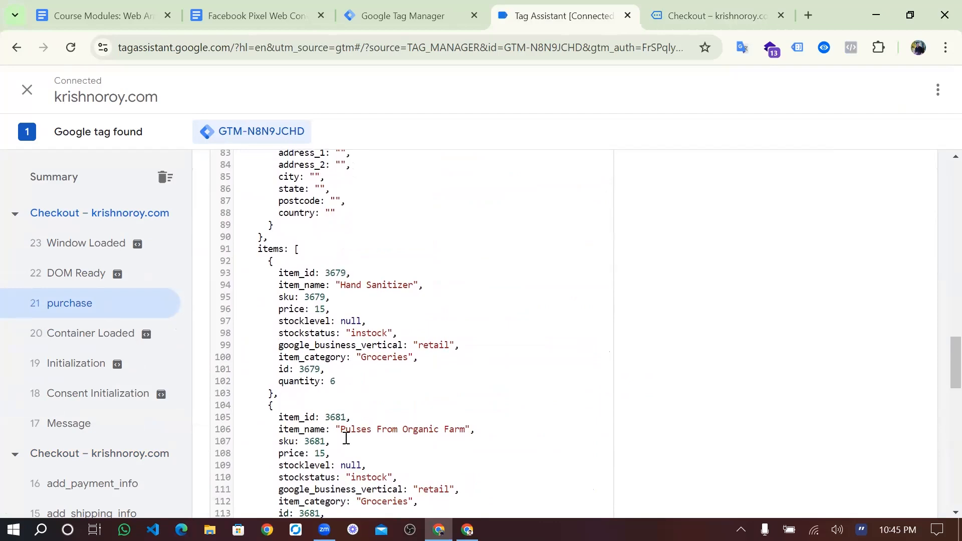
scroll(346, 439, up, 4)
scroll(350, 339, up, 3)
scroll(350, 338, down, 13)
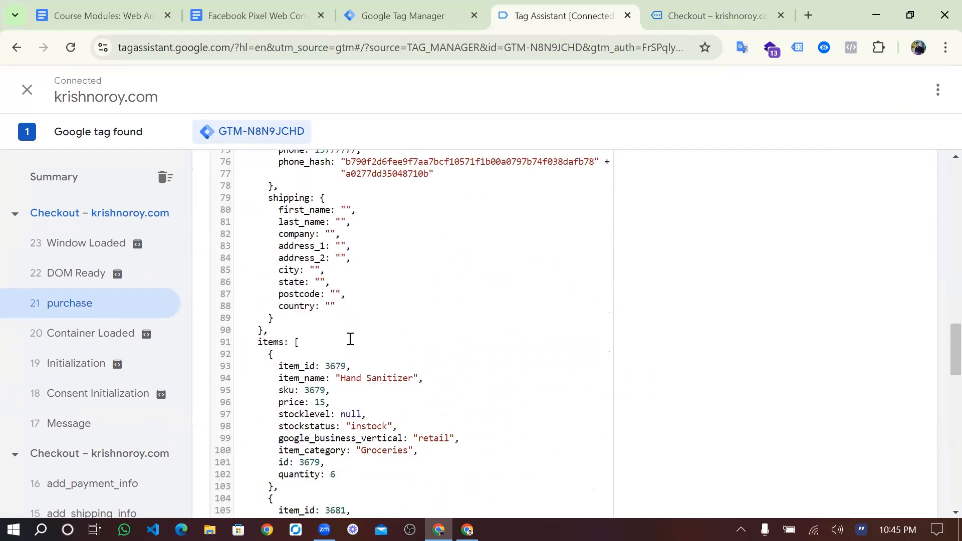
scroll(350, 339, down, 5)
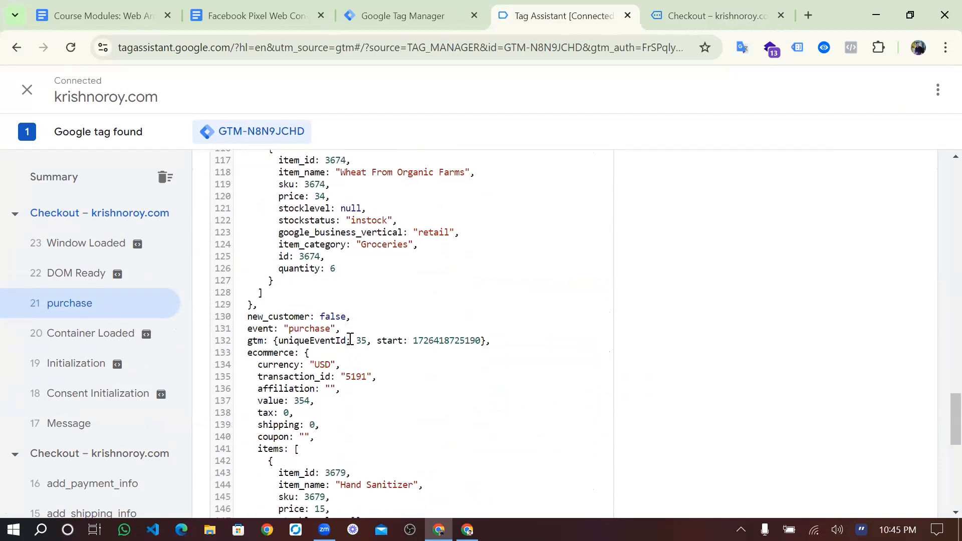
scroll(350, 339, down, 3)
scroll(350, 338, up, 4)
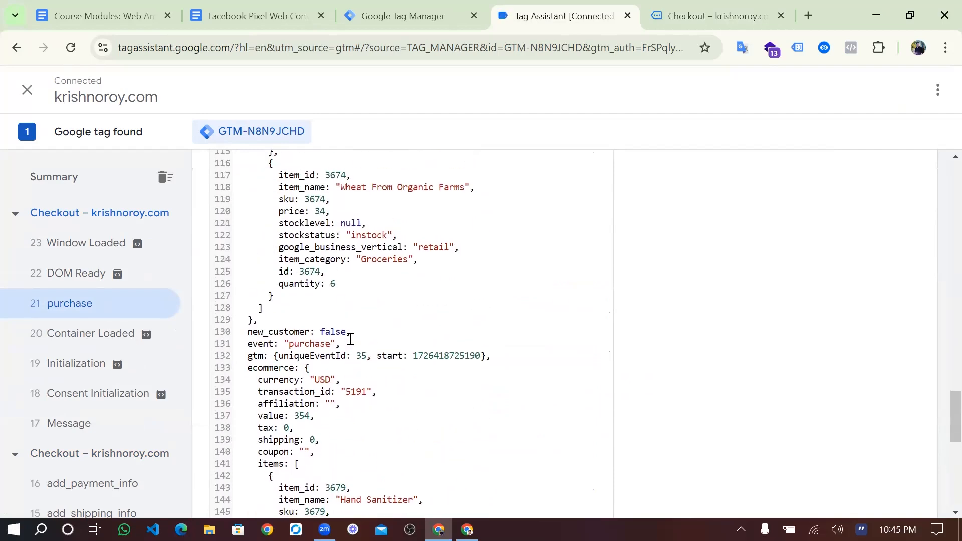
scroll(350, 339, down, 13)
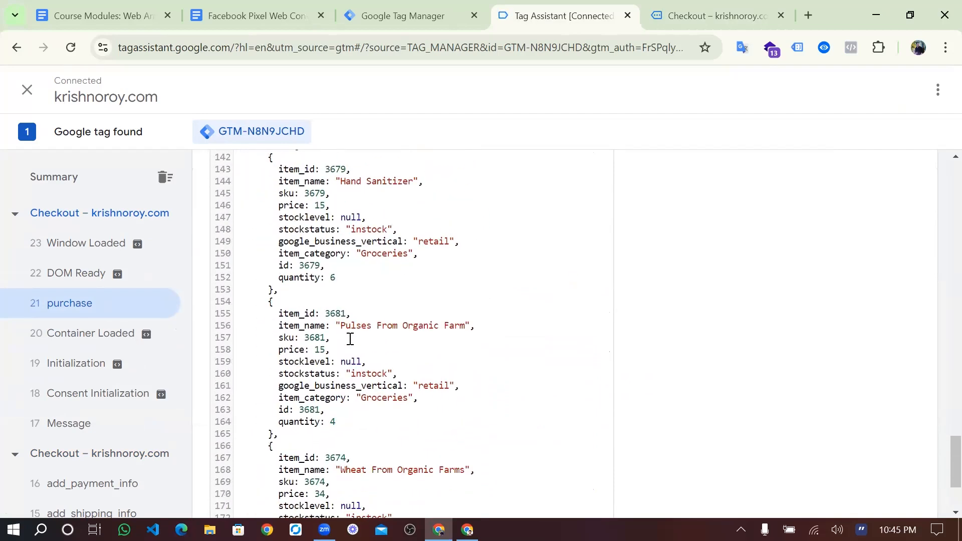
scroll(350, 339, up, 20)
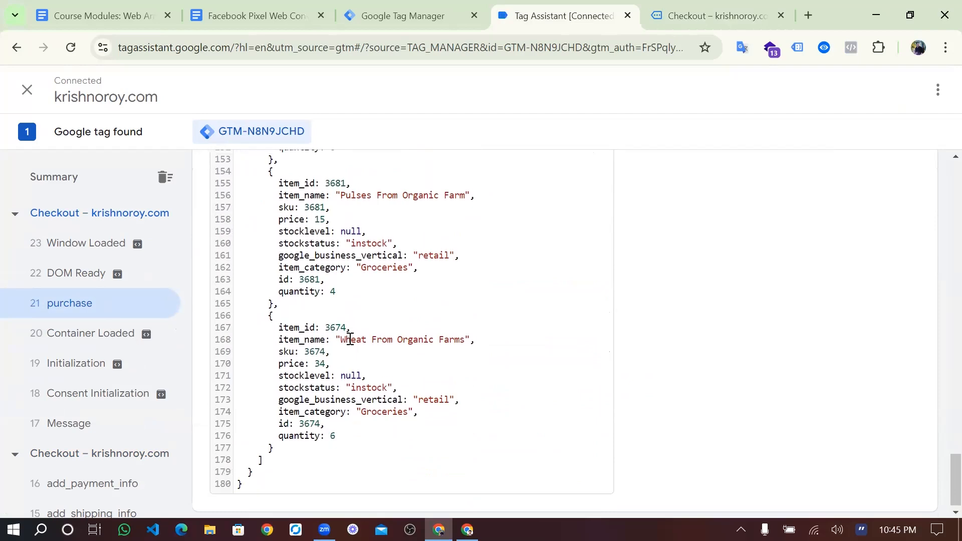
scroll(350, 339, up, 10)
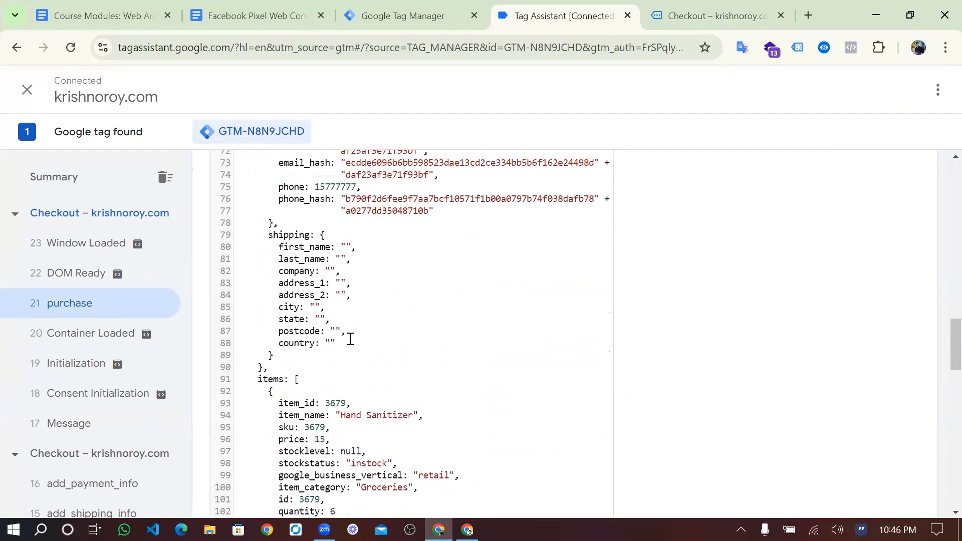
scroll(397, 293, up, 20)
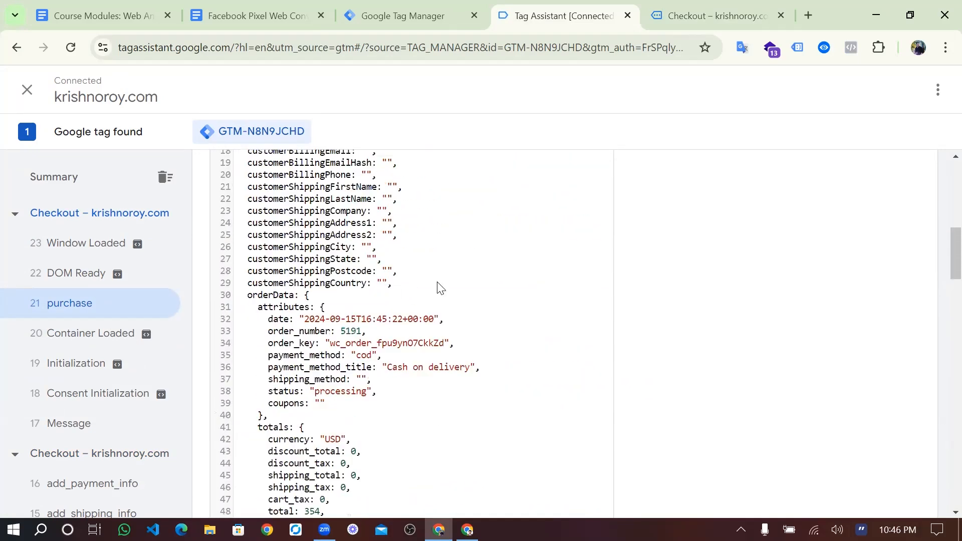
scroll(404, 347, down, 2)
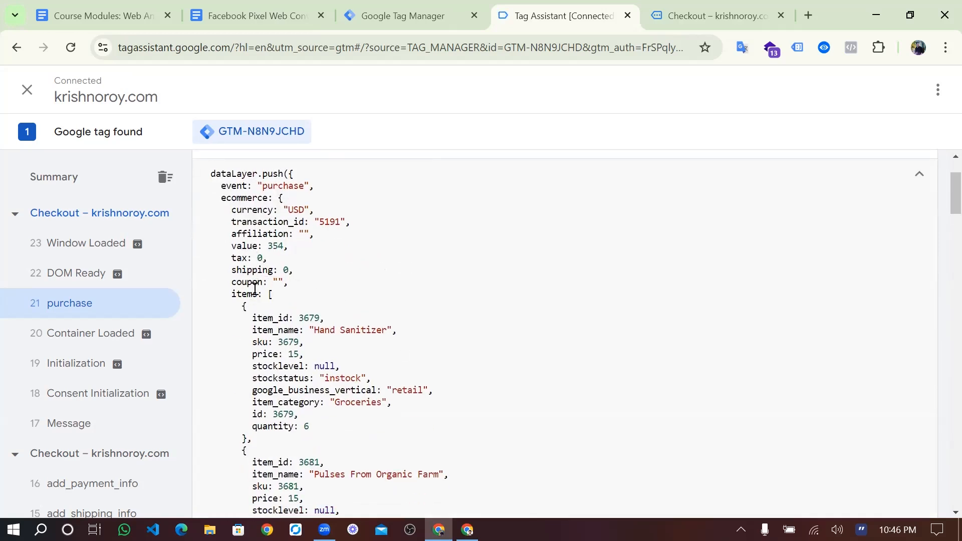
double_click(246, 200)
key(ctrl+c)
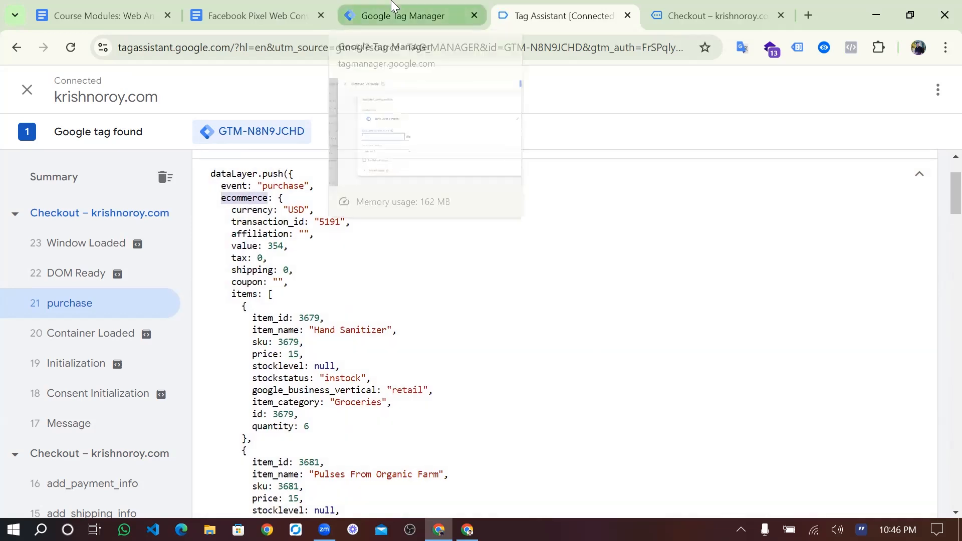
- Set the Data Layer Variable Name to ecommerce.transaction_id
click(406, 15)
key(ctrl+v)
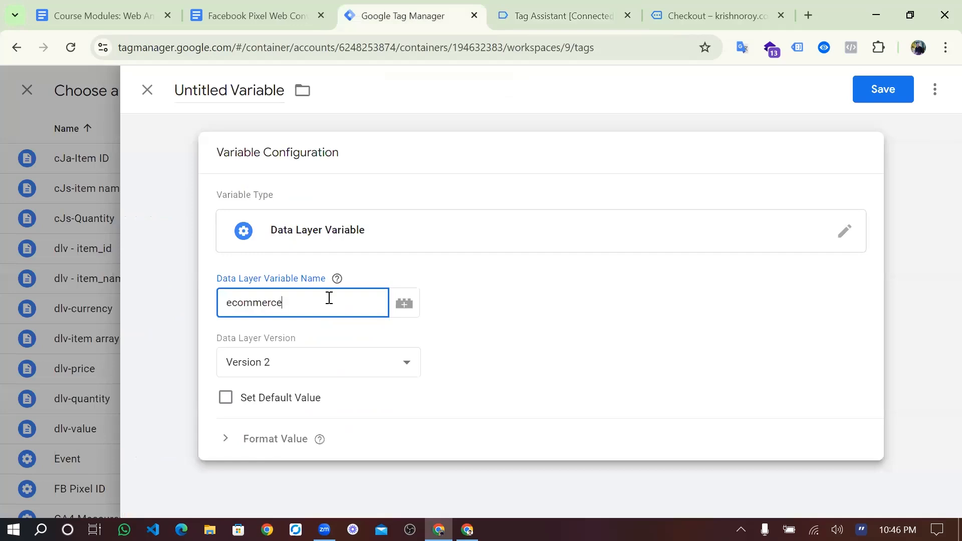
click(451, 267)
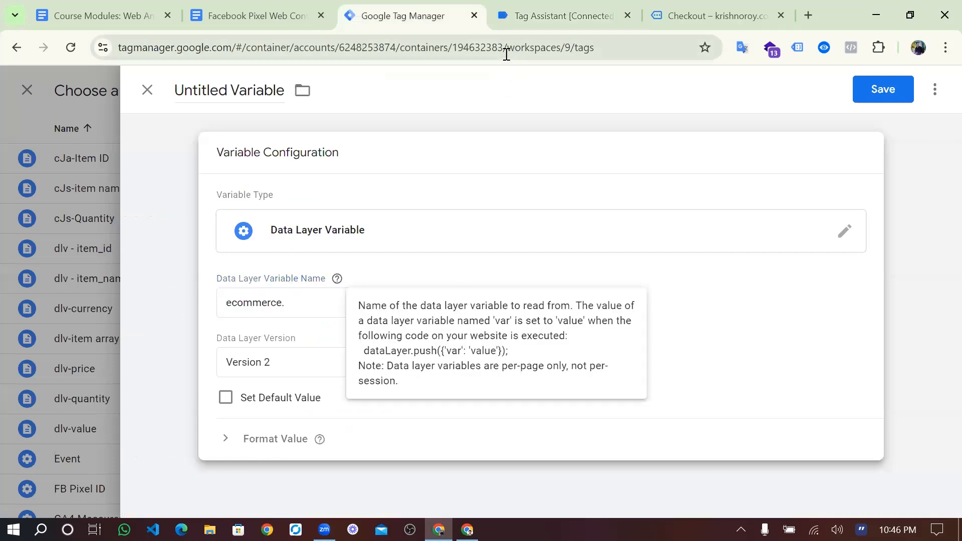
click(532, 13)
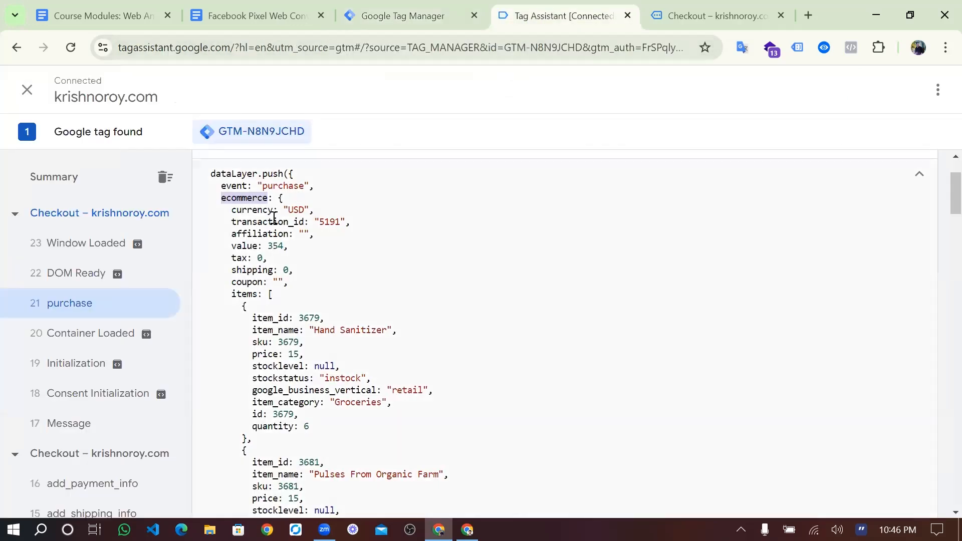
double_click(275, 221)
key(ctrl+c)
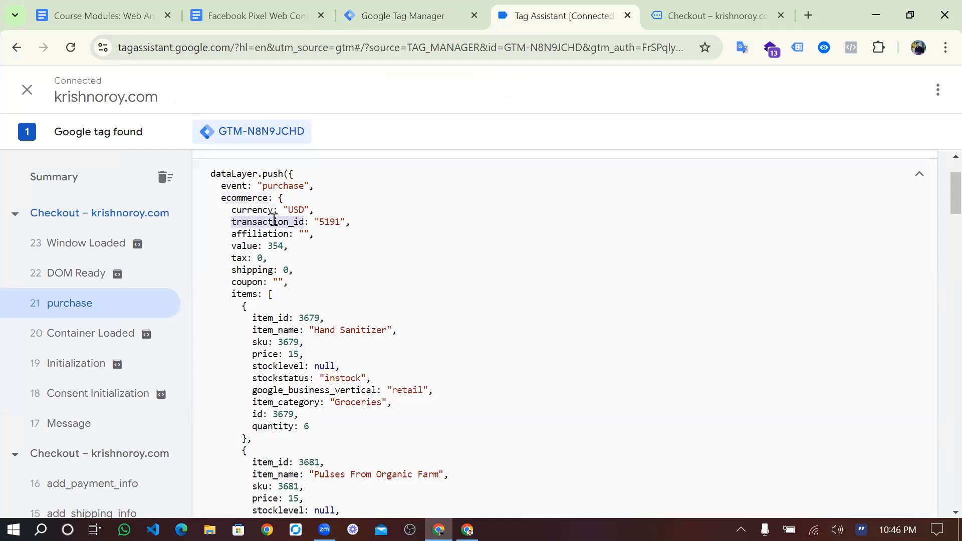
click(361, 14)
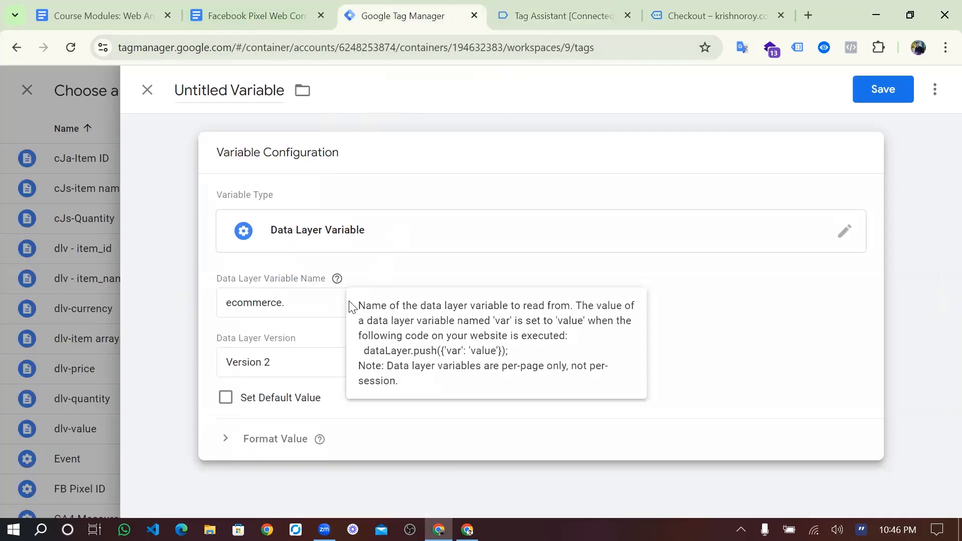
click(322, 307)
key(ctrl+v)
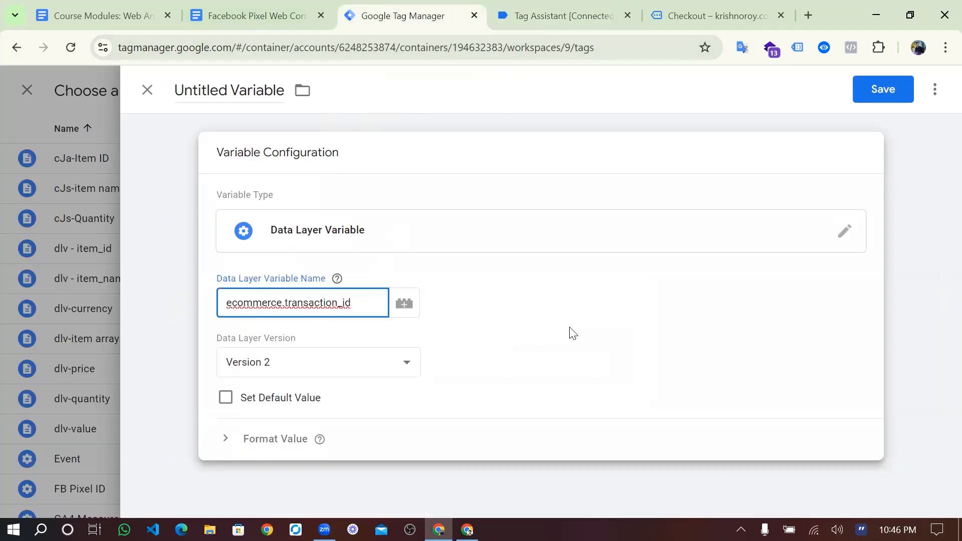
- Title the variable 'dlv-Transaction Id' and save it
triple_click(257, 95)
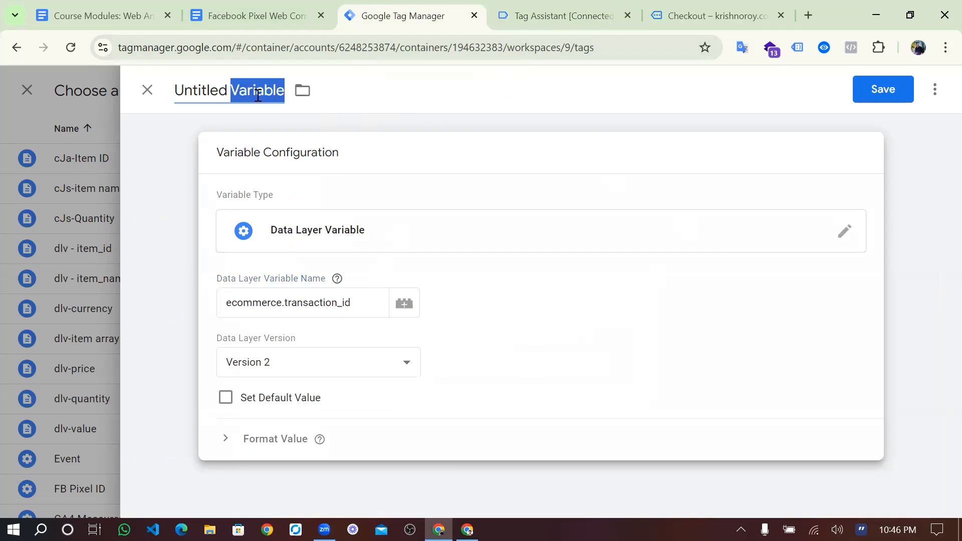
text(DL)
key(BackSpace)
key(BackSpace)
text(dlv)
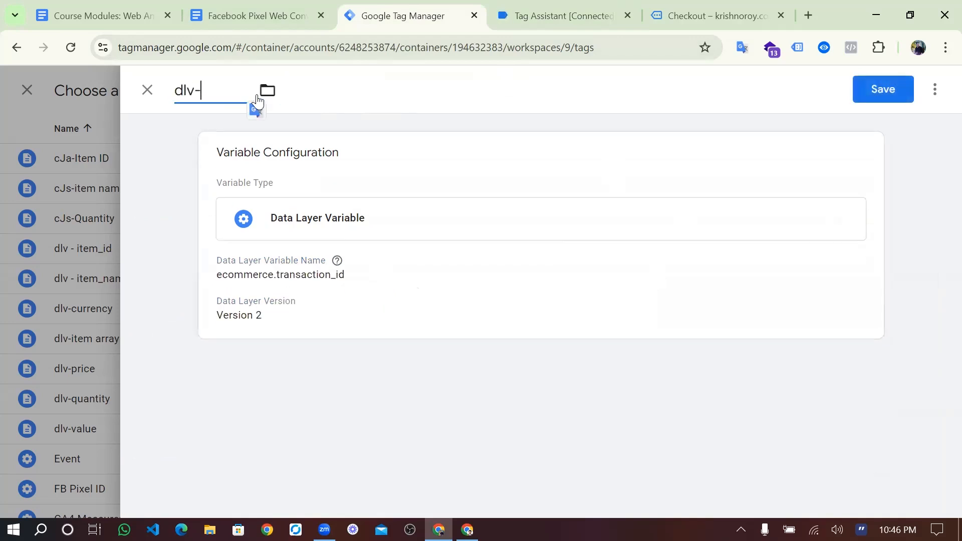
text(-)
key(ctrl+v)
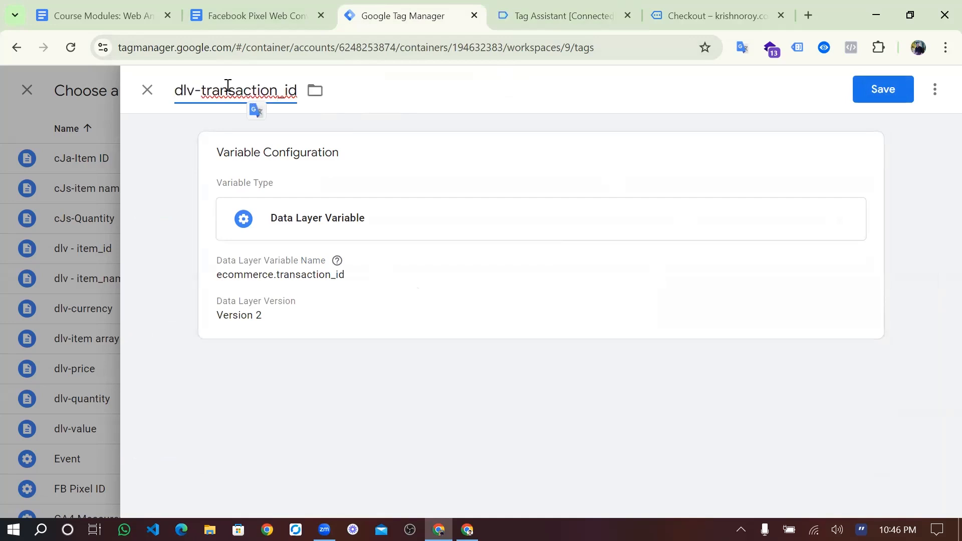
click(207, 91)
key(BackSpace)
text(T)
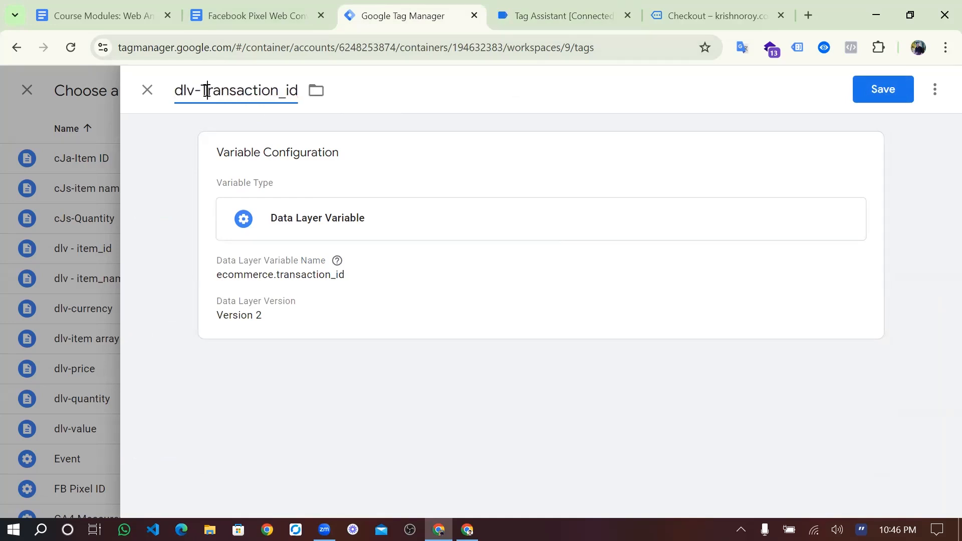
key(BackSpace)
key(BackSpace)
text(I)
click(878, 88)
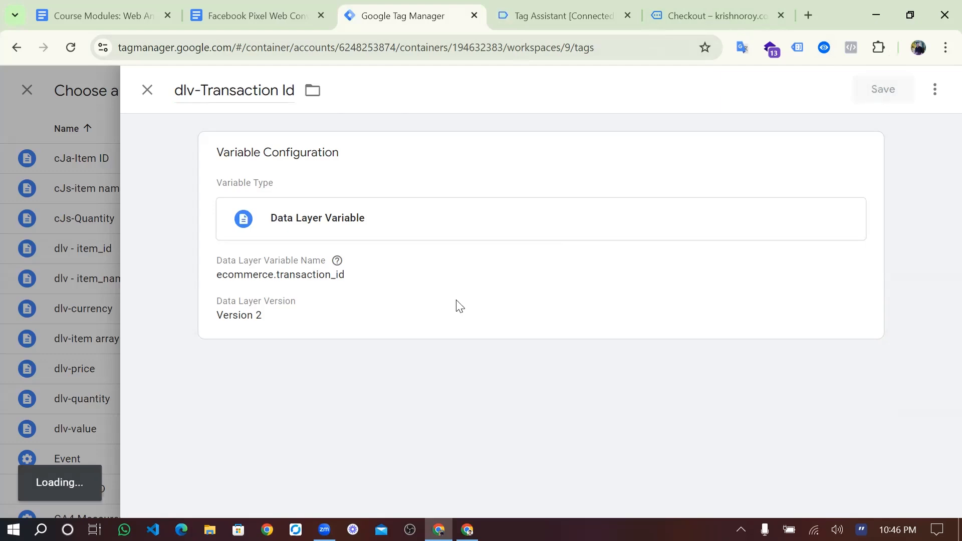
scroll(415, 340, up, 7)
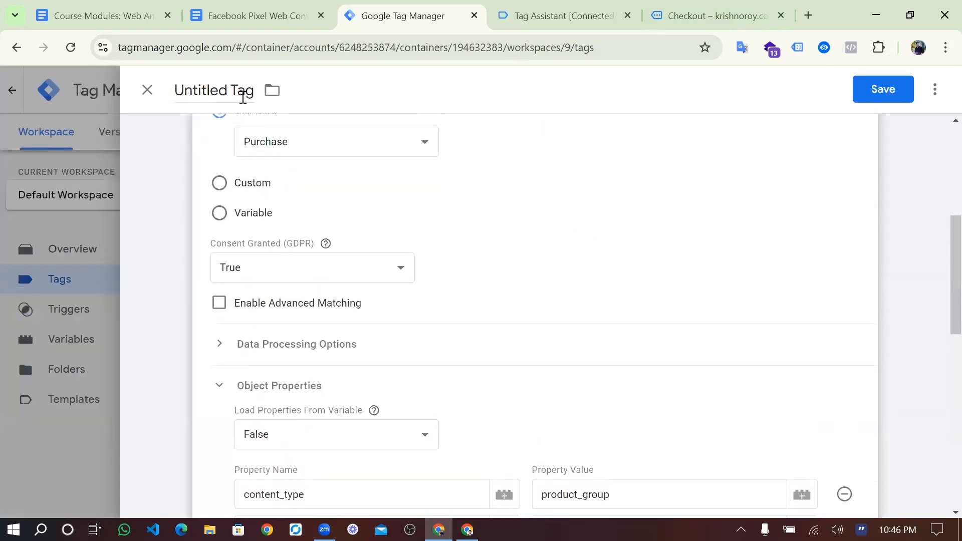
- Rename 'Untitled Tag' to FB-Purchase
double_click(242, 88)
triple_click(242, 88)
text(F)
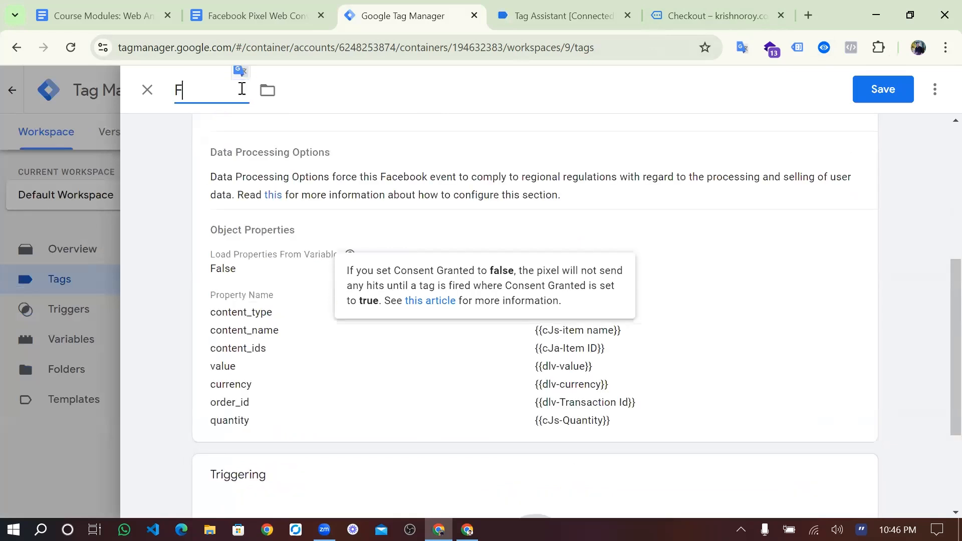
text(B-pur)
key(BackSpace)
key(BackSpace)
text(Purchase)
- Make the tag fire on Trigger-Purchase and save it
scroll(265, 248, down, 3)
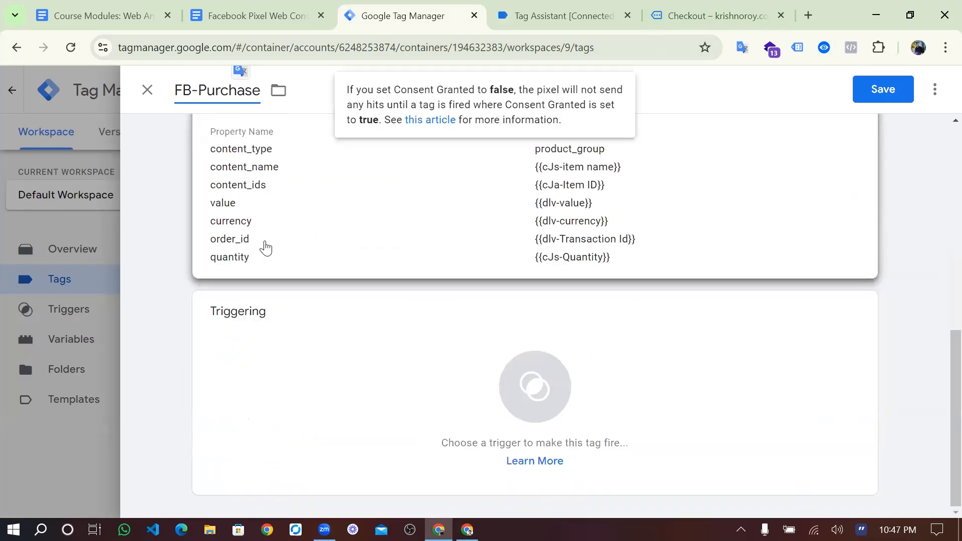
click(490, 386)
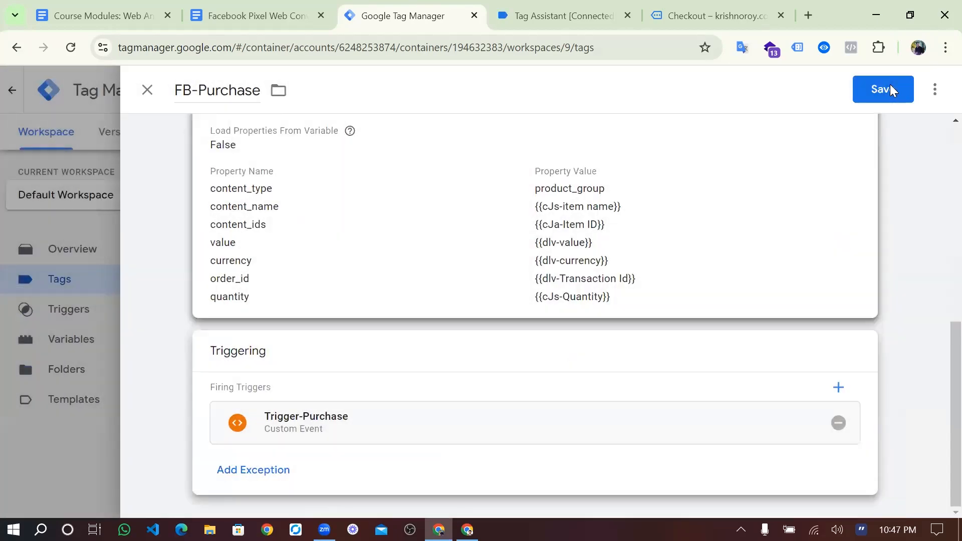
scroll(889, 86, up, 4)
click(883, 89)
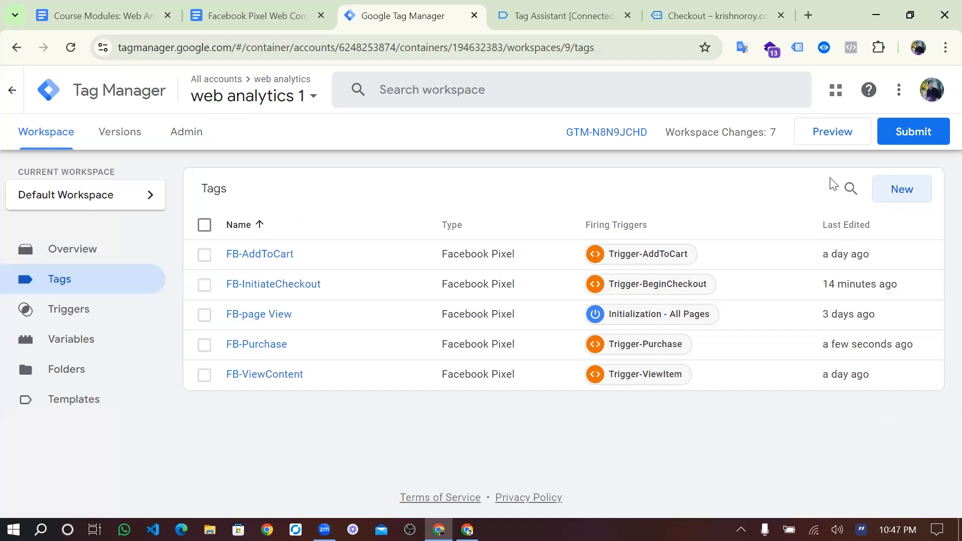
- Submit and publish Version 9 named 'FB Purchase Event Setup', then return to the workspace overview
click(927, 143)
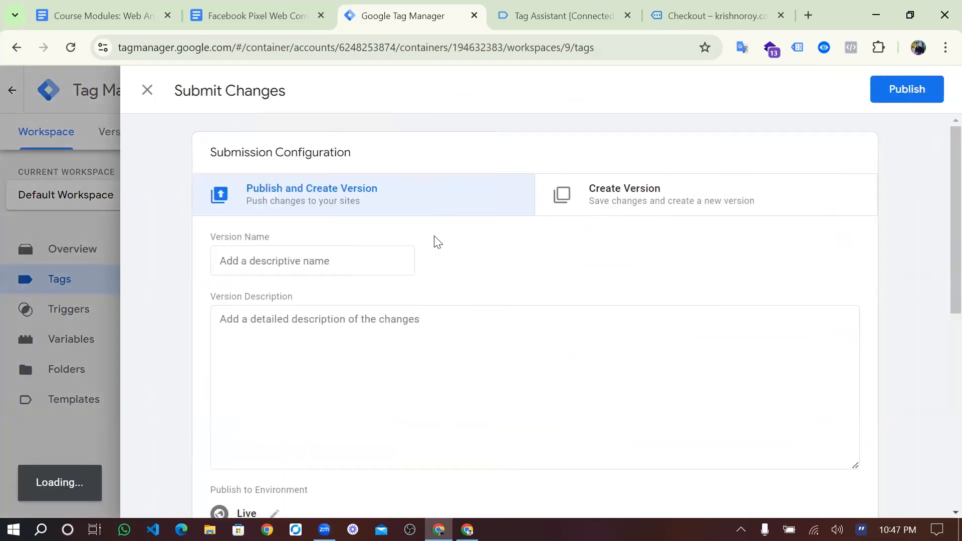
click(352, 252)
text(FB Purch)
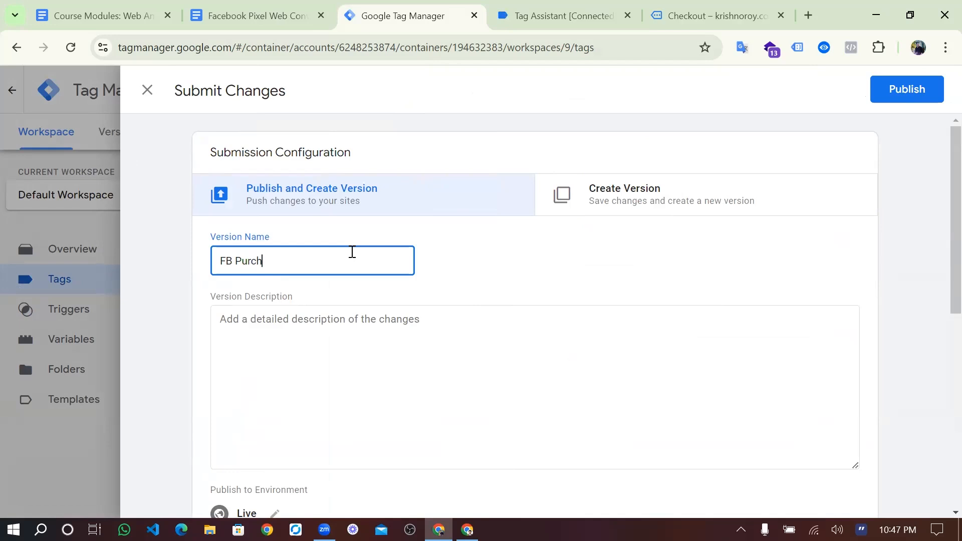
text(ase Event Setup)
click(882, 95)
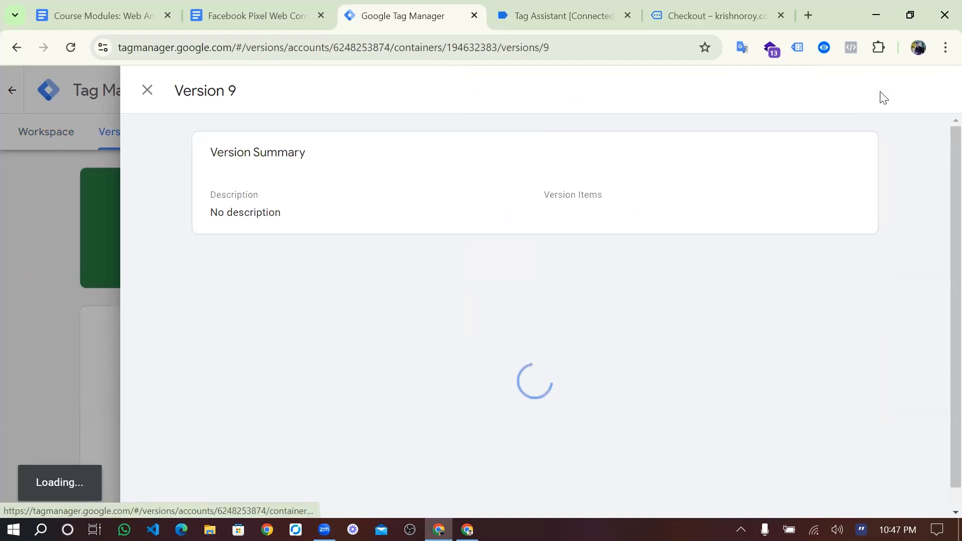
click(149, 92)
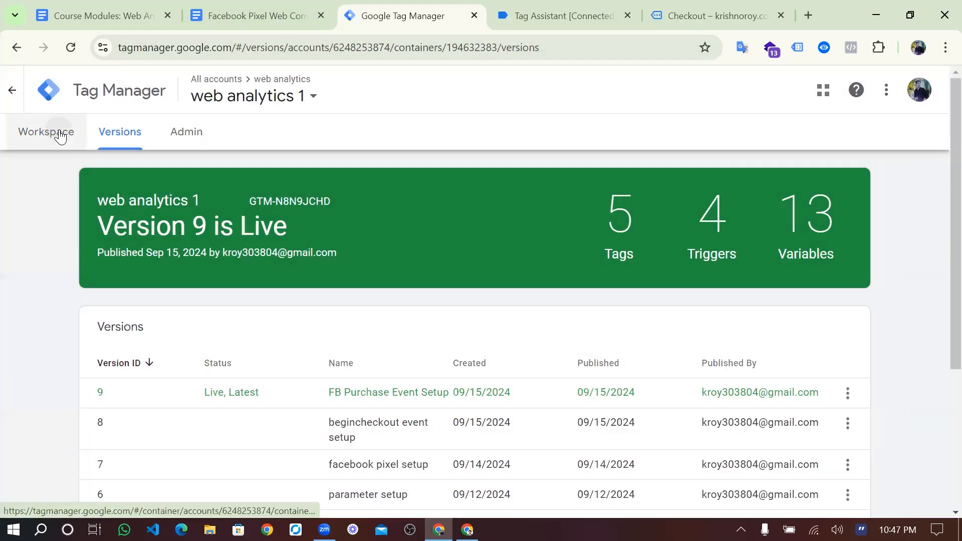
click(46, 132)
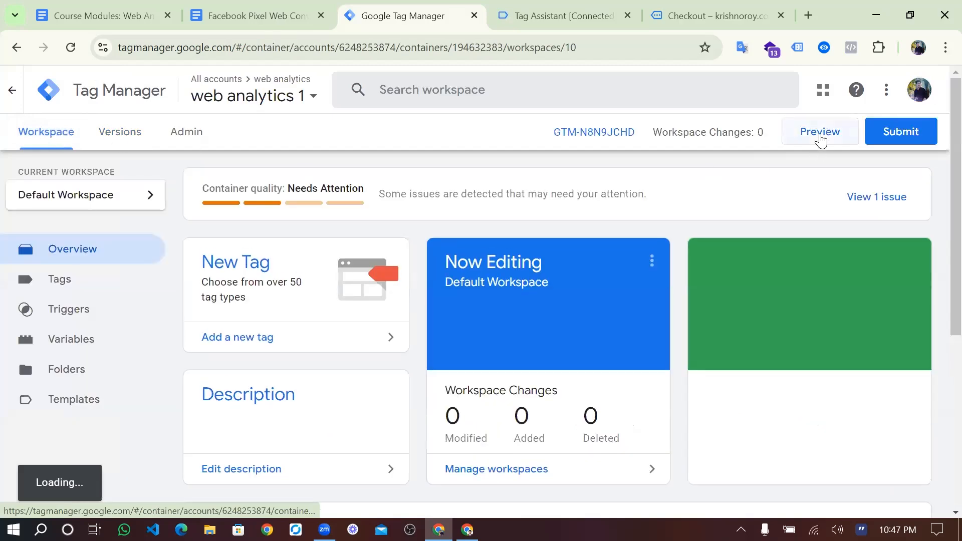
- Launch a Preview session, acknowledge the Connected dialog, and bring up the debugged krishnoroy.com homepage
click(821, 138)
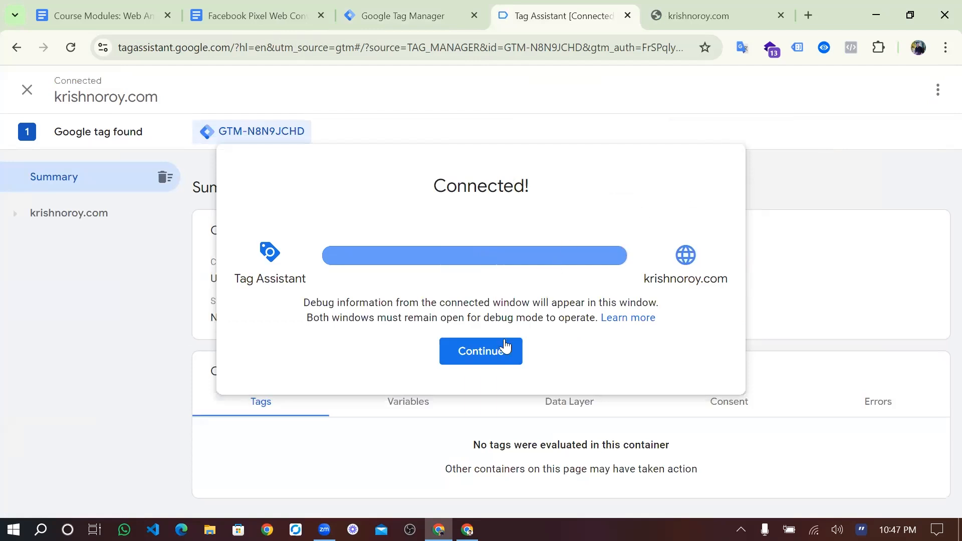
click(493, 353)
scroll(446, 383, down, 2)
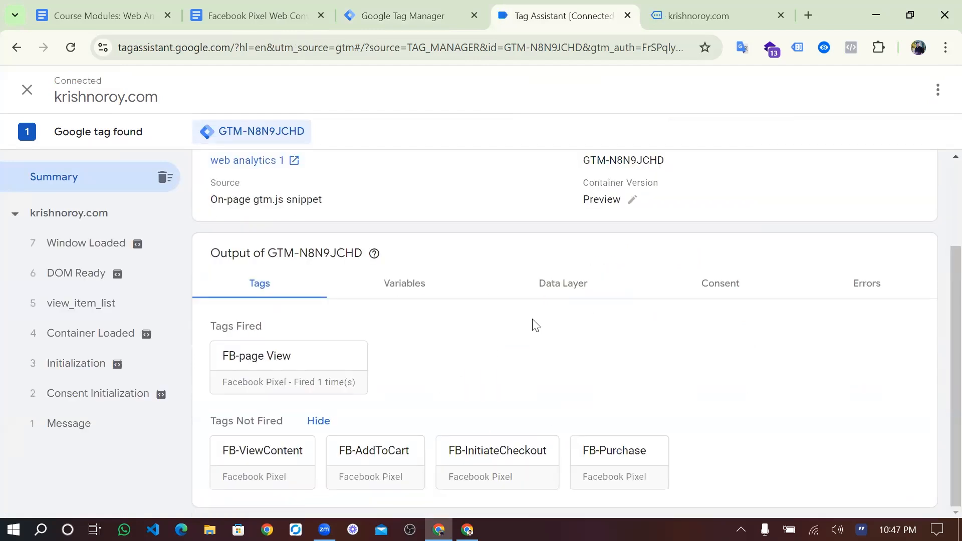
scroll(535, 326, up, 2)
click(722, 15)
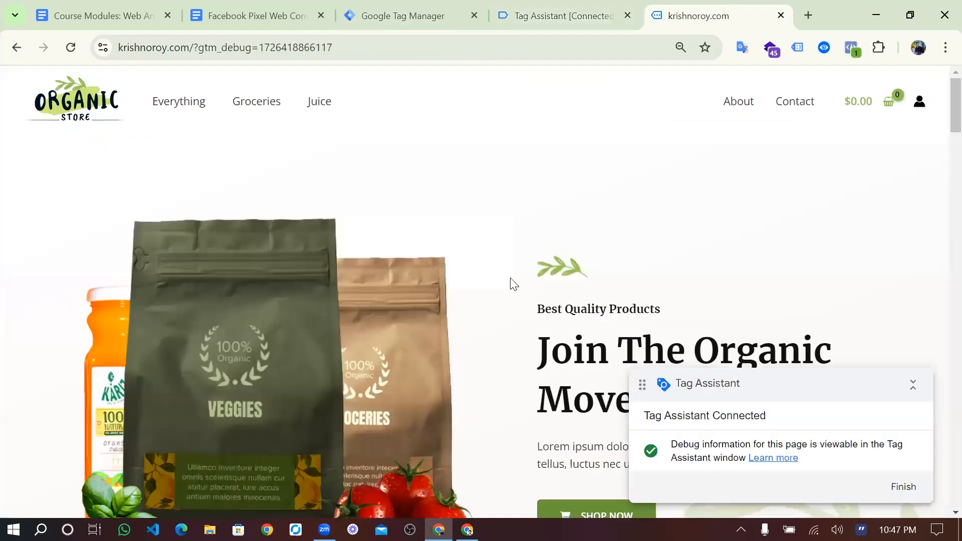
- Add Hand Sanitizer, five Kidney Beans Organic and three Handpicked Red Chillies to the cart
scroll(514, 284, down, 15)
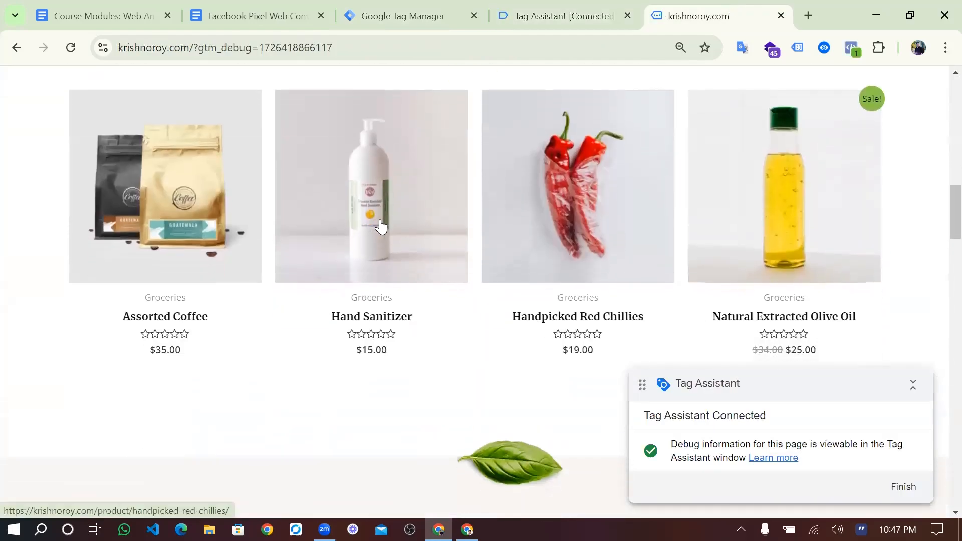
click(381, 226)
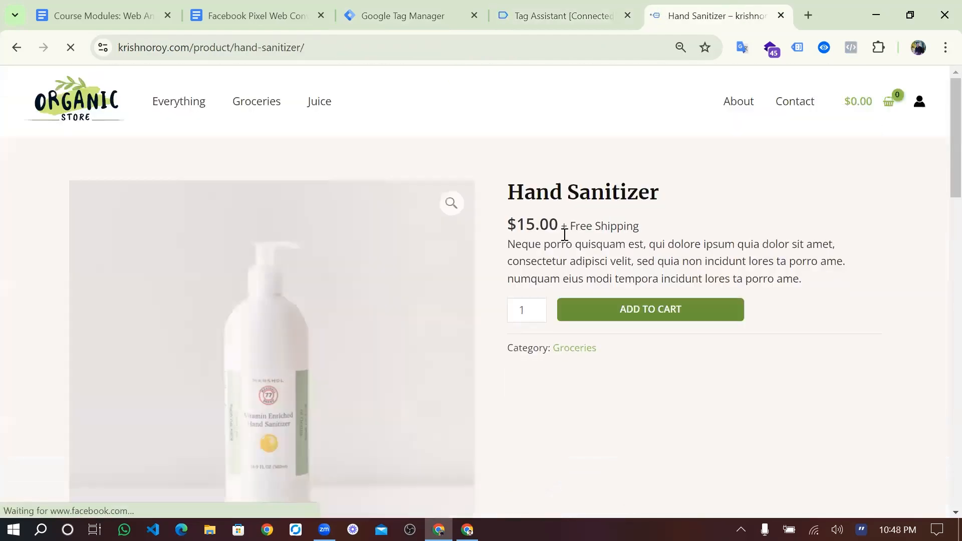
click(538, 306)
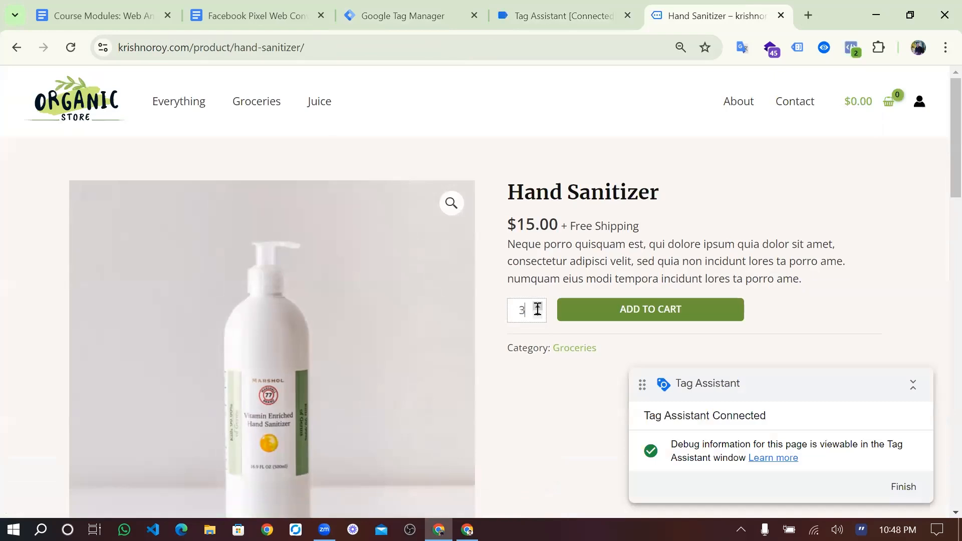
click(587, 314)
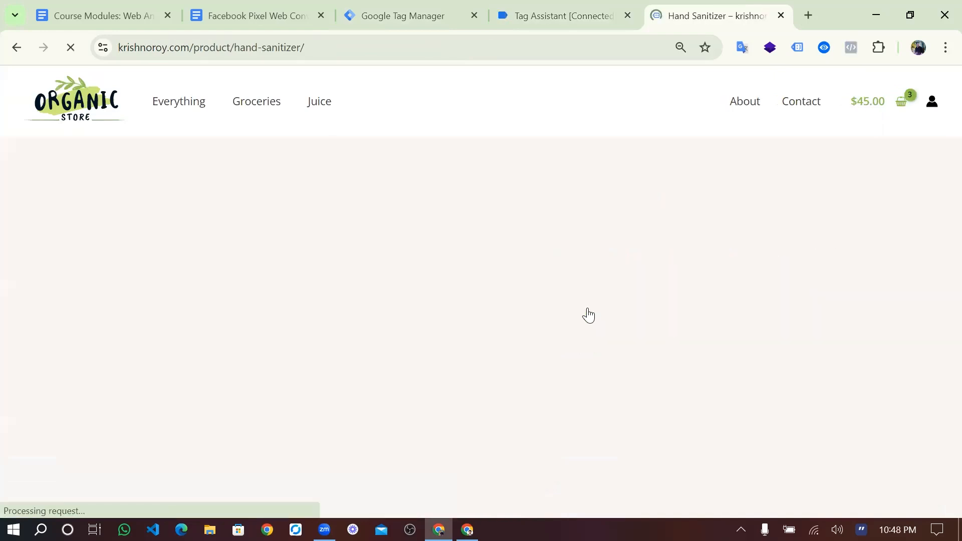
scroll(420, 386, down, 5)
scroll(460, 232, down, 8)
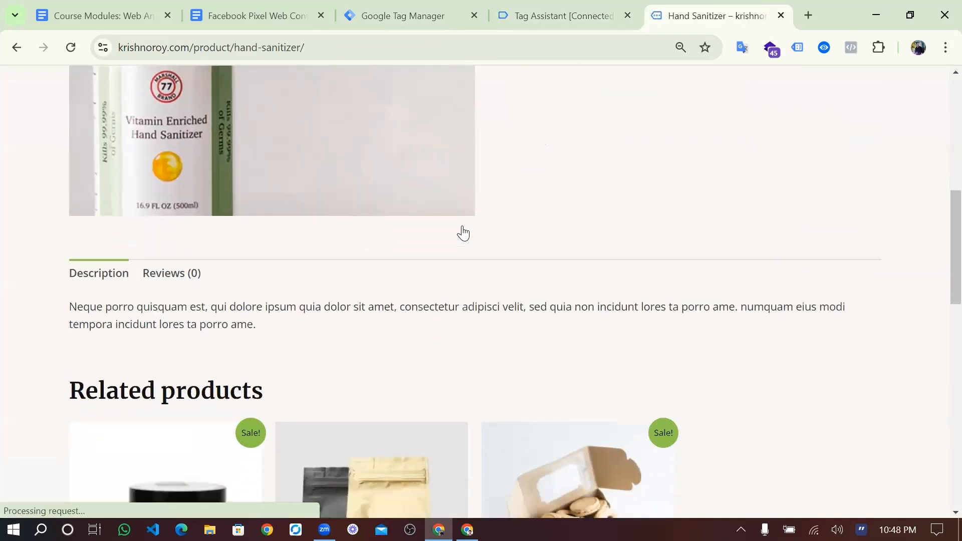
click(533, 230)
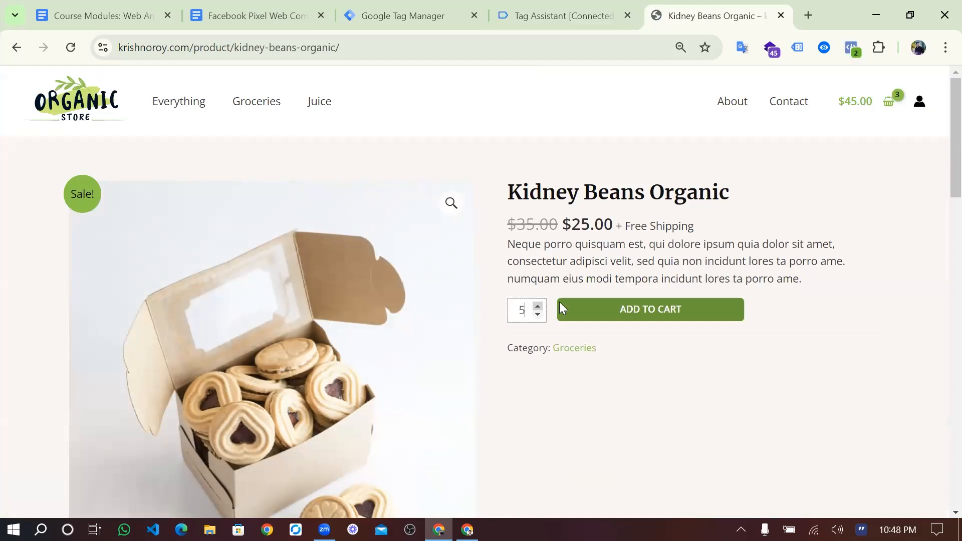
click(615, 307)
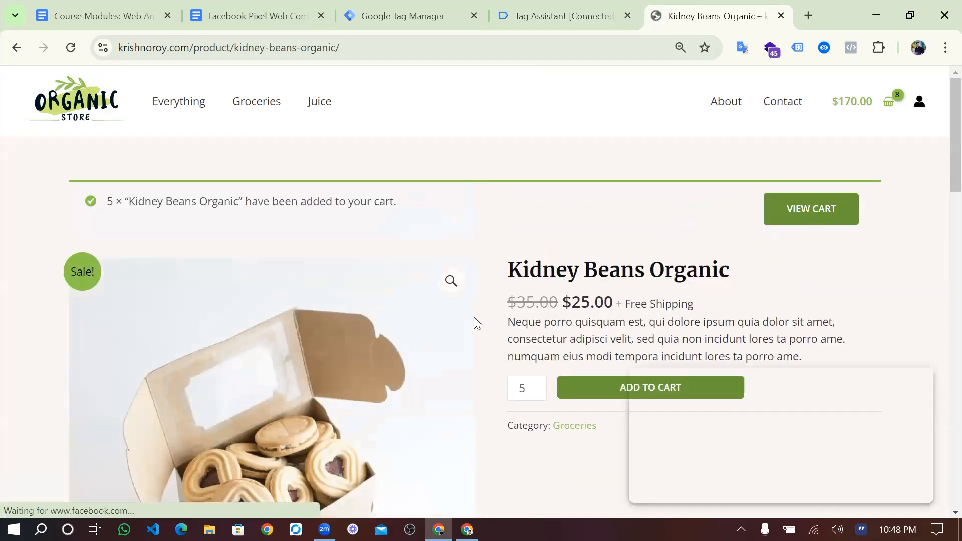
scroll(474, 317, down, 12)
click(186, 284)
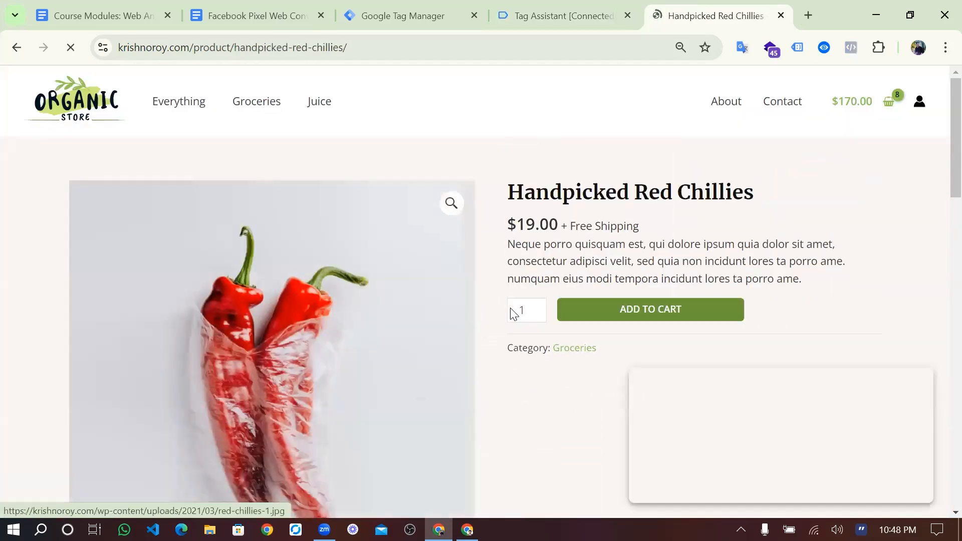
click(537, 307)
click(538, 307)
click(617, 320)
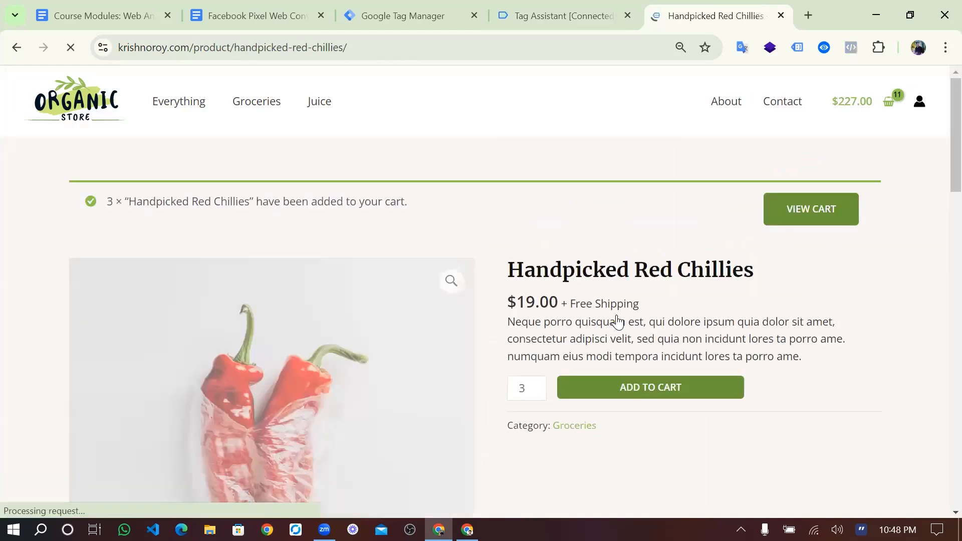
- Check out and place the $227.00 order, then confirm FB-Purchase fired once in Tag Assistant
click(807, 211)
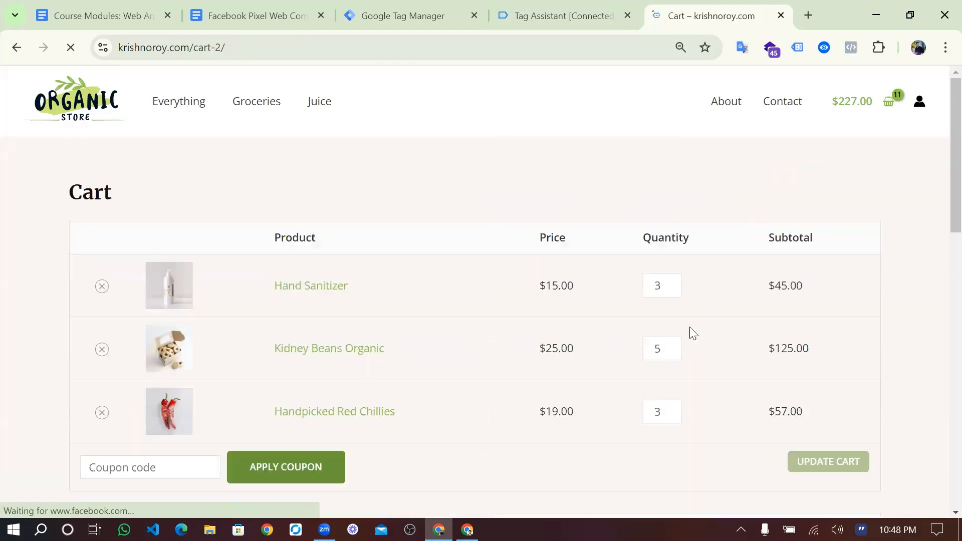
scroll(690, 327, down, 5)
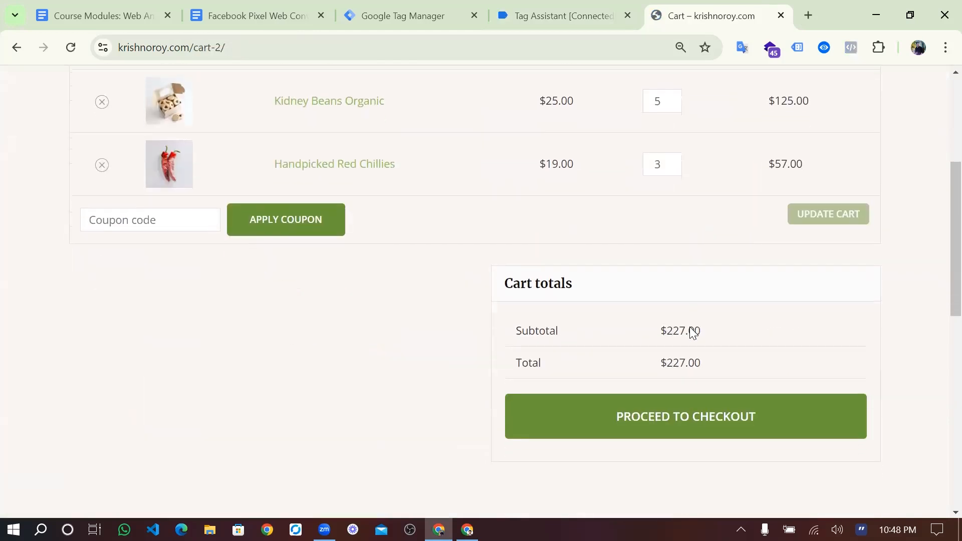
click(588, 427)
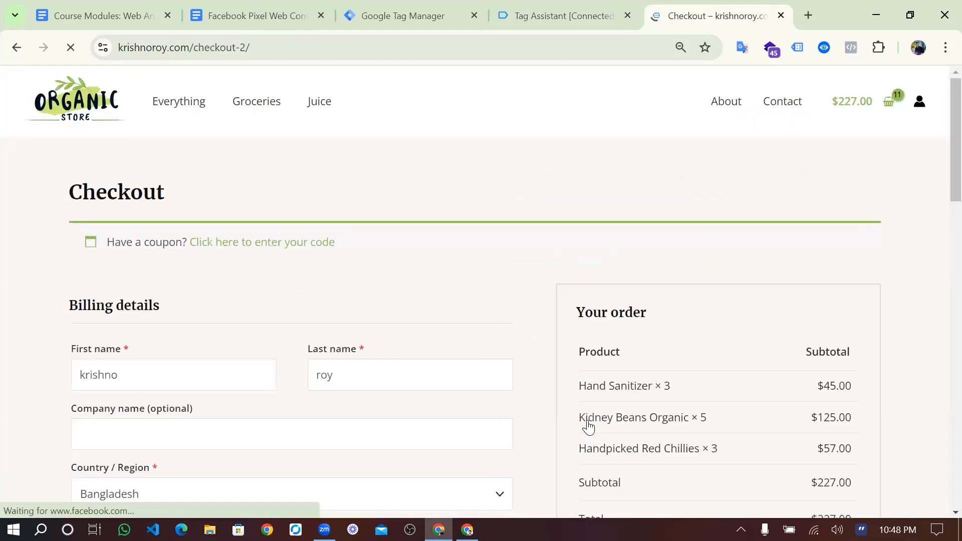
scroll(417, 396, down, 4)
scroll(418, 397, down, 6)
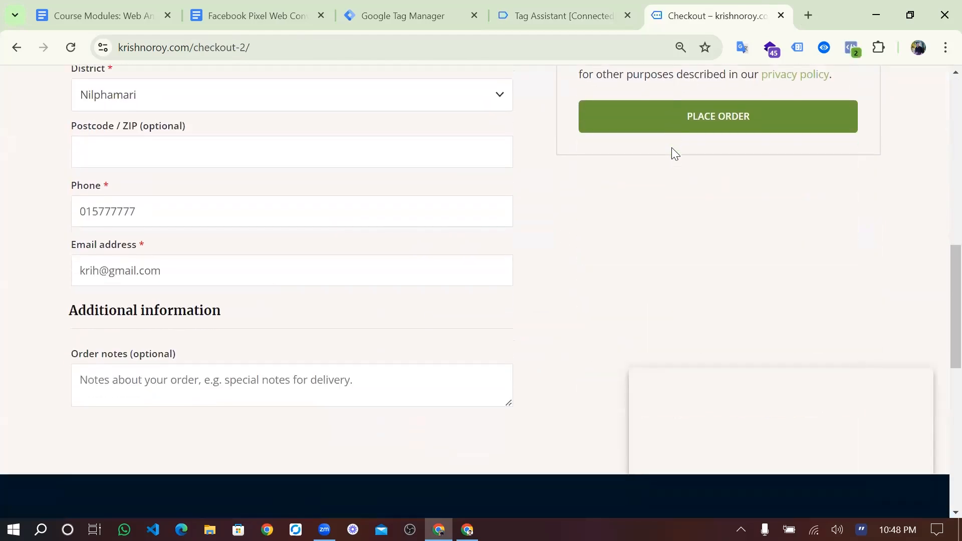
click(697, 118)
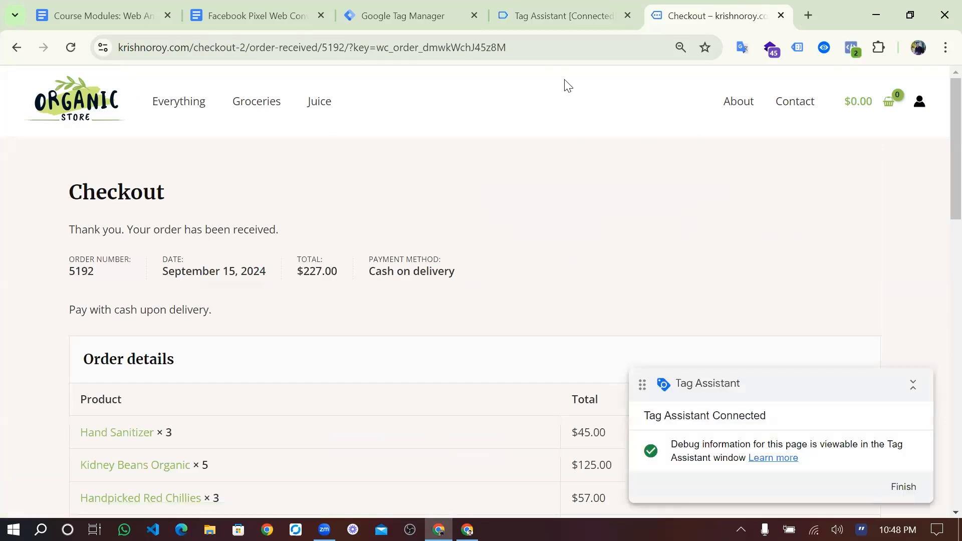
click(566, 17)
scroll(406, 299, down, 3)
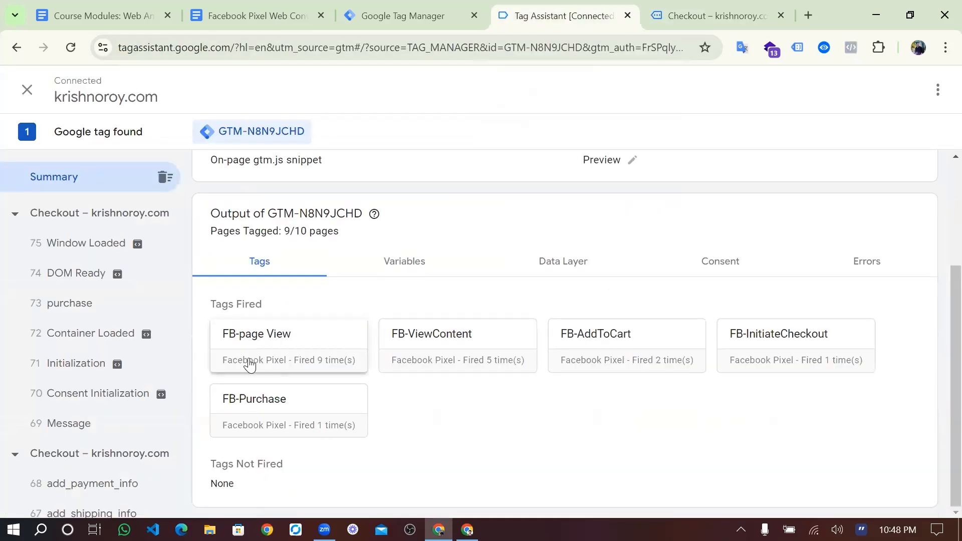
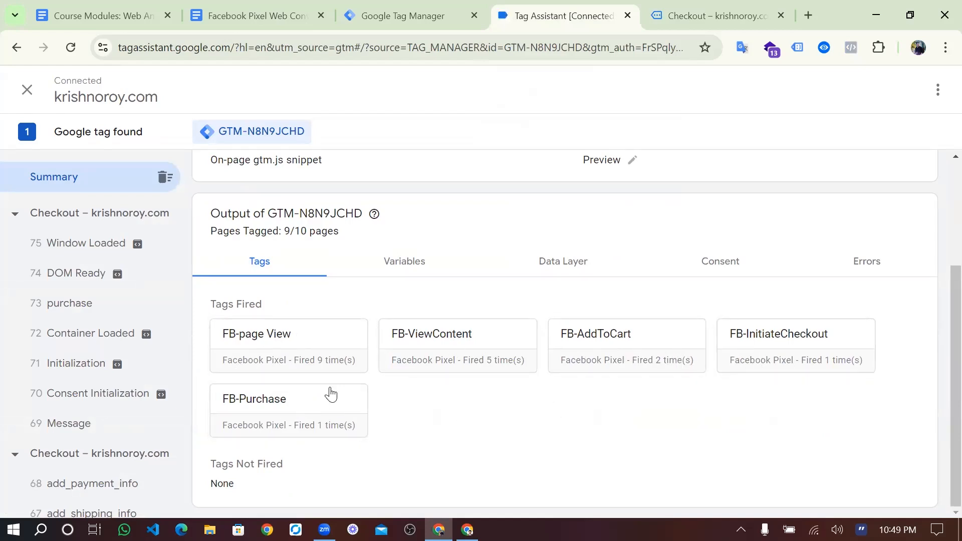
- Open the purchase event's FB-Purchase tag details and check it sent quantity 3,5,3
click(69, 308)
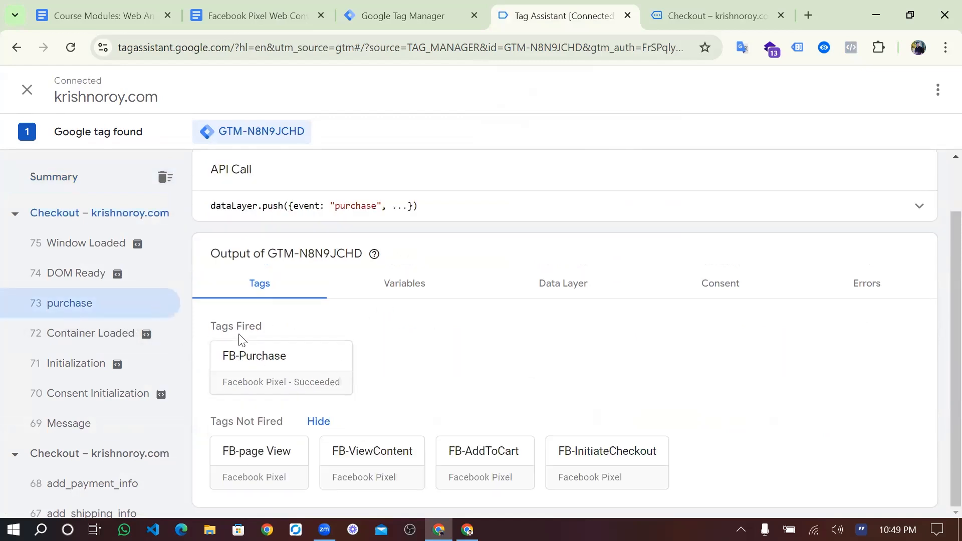
click(264, 359)
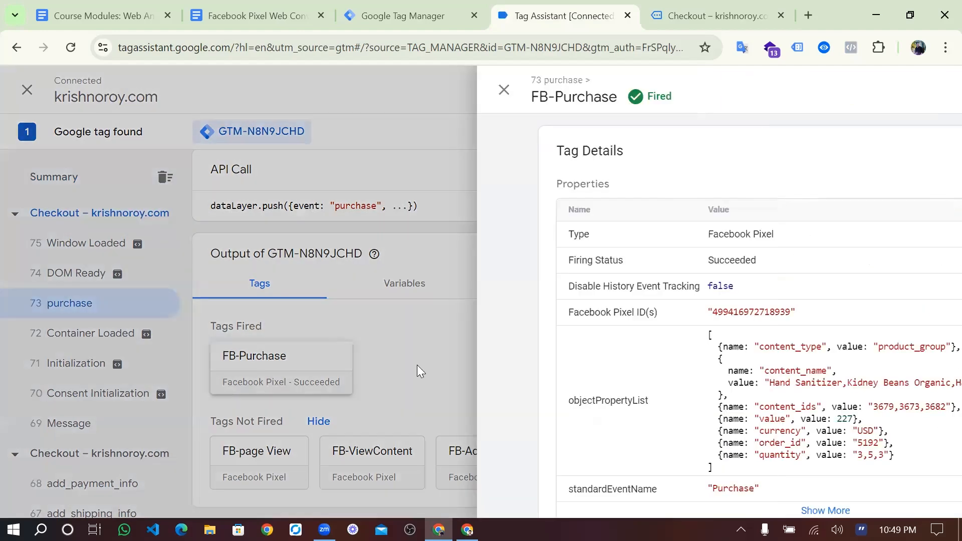
scroll(453, 296, down, 3)
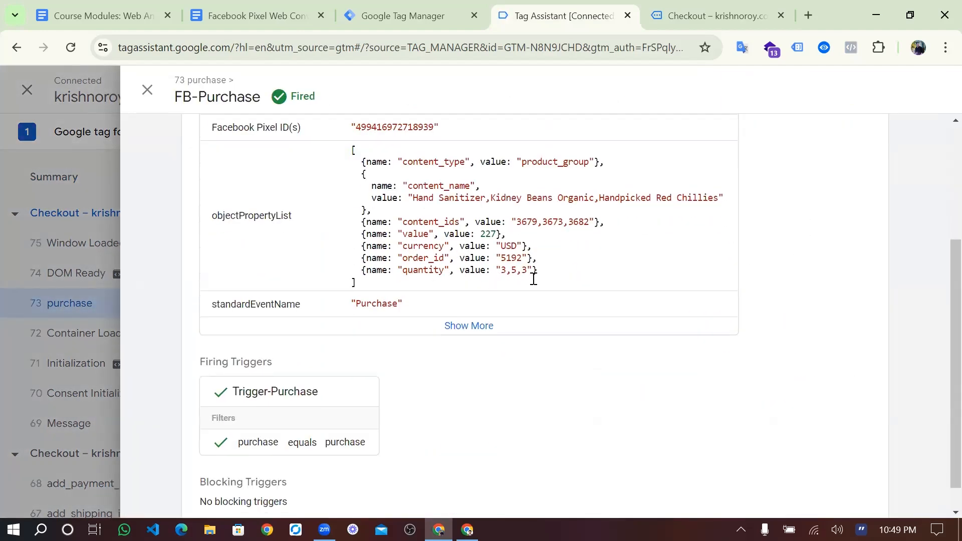
double_click(514, 270)
click(146, 92)
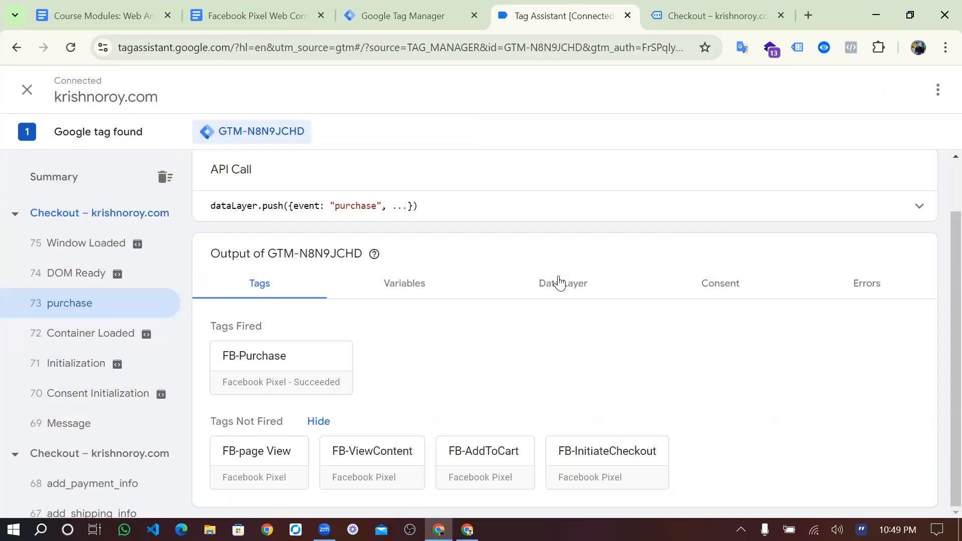
- Review the purchase event's Data Layer values
click(560, 283)
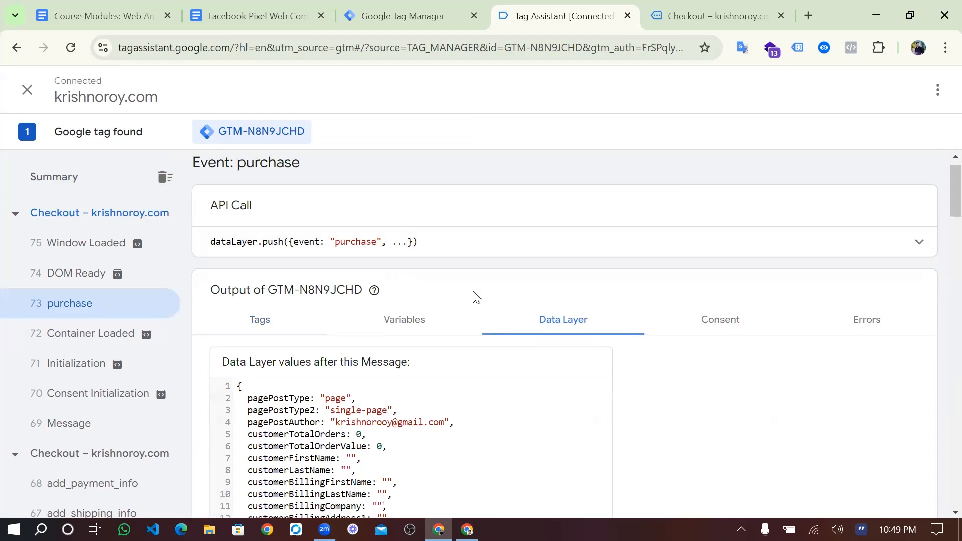
scroll(471, 296, down, 4)
scroll(469, 316, down, 3)
scroll(467, 319, up, 5)
- Scroll through the variables resolved for the purchase event
click(405, 200)
scroll(429, 314, down, 8)
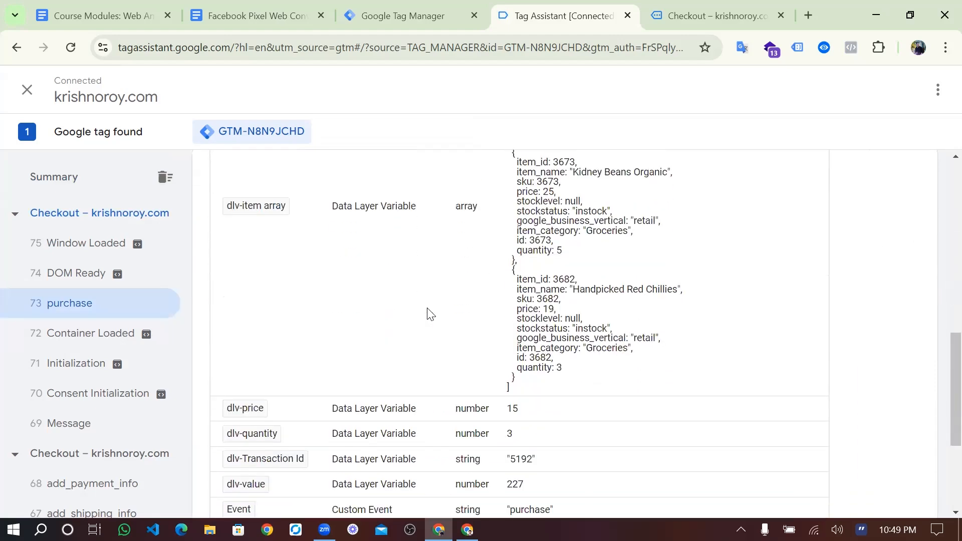
scroll(428, 314, up, 2)
scroll(521, 338, up, 2)
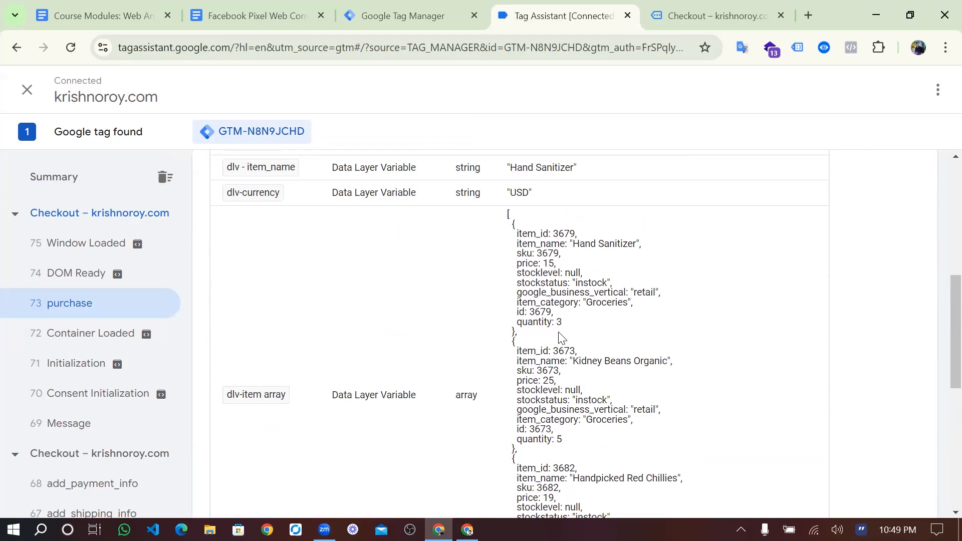
scroll(561, 338, down, 3)
scroll(561, 321, up, 2)
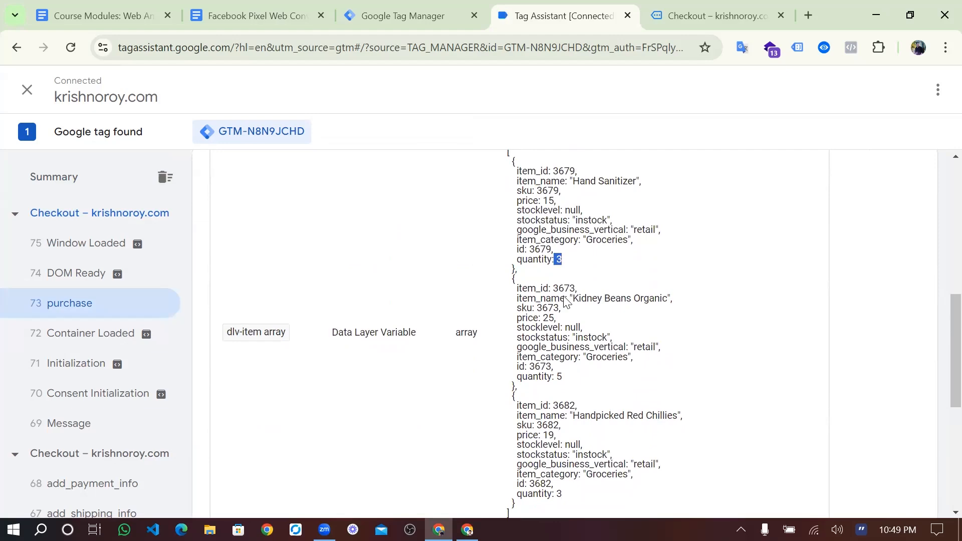
click(562, 377)
scroll(564, 378, down, 3)
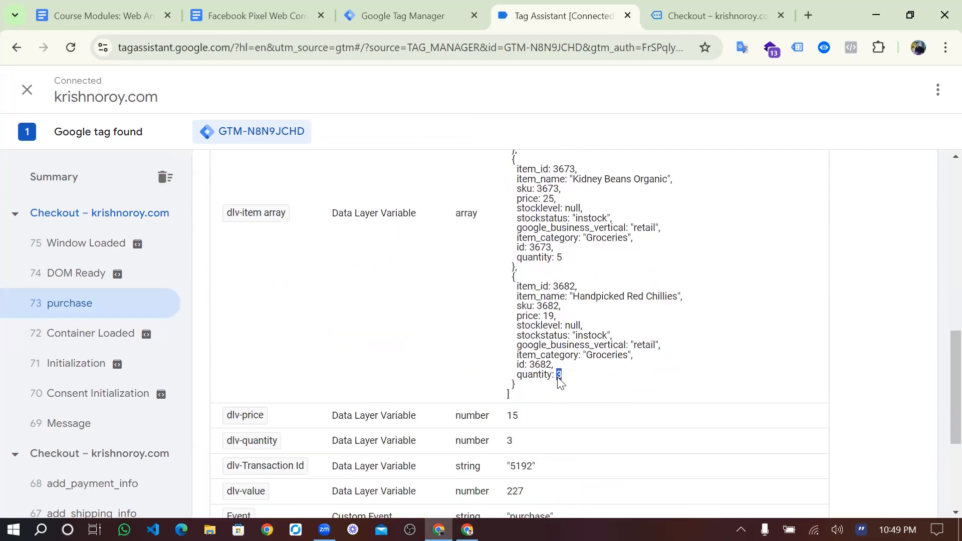
scroll(580, 384, down, 2)
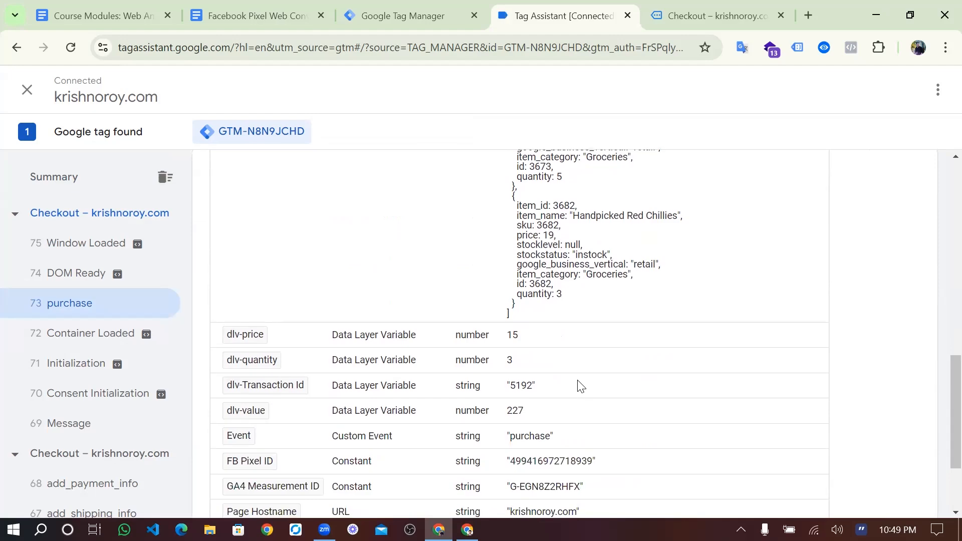
scroll(577, 383, up, 4)
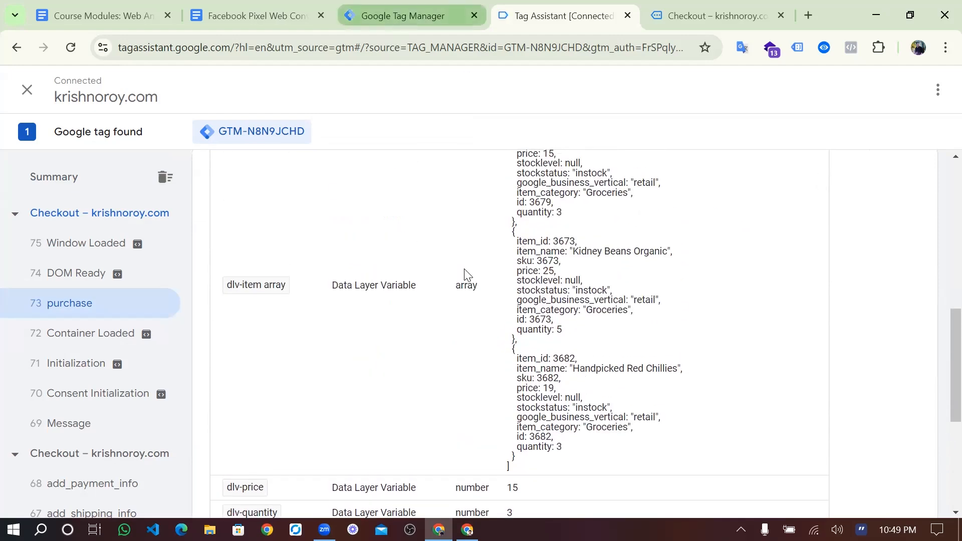
- Glance at Tag Manager, then return to the purchase event's fired tags in Tag Assistant
click(416, 15)
click(541, 6)
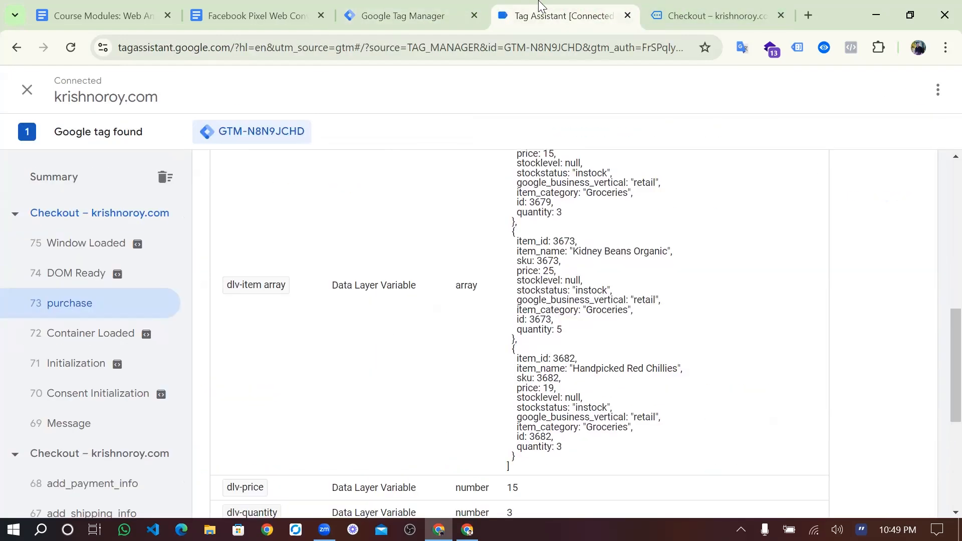
scroll(446, 294, up, 8)
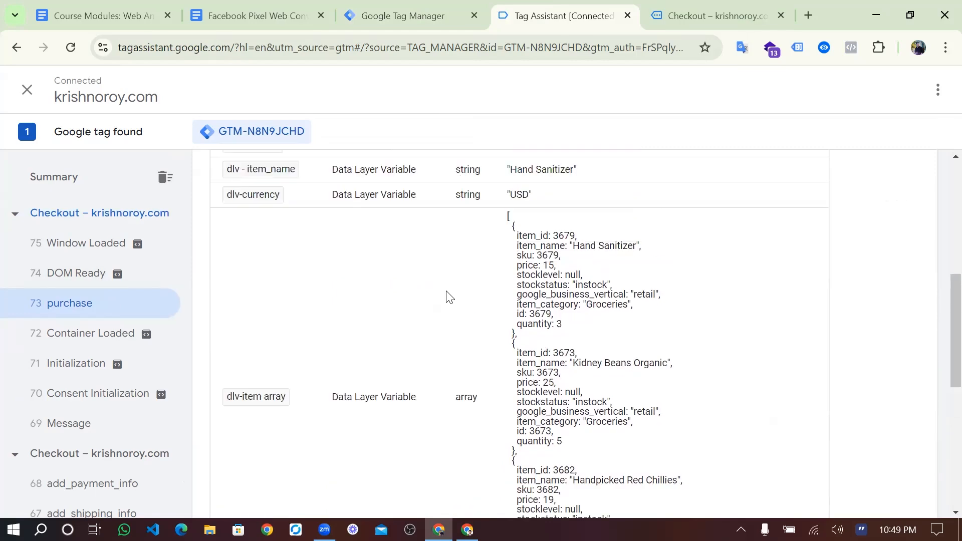
click(289, 249)
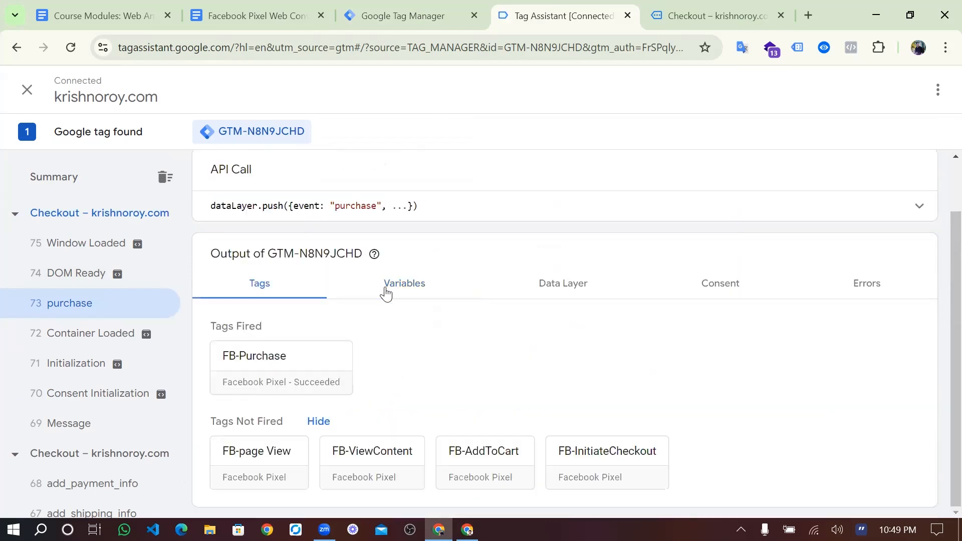
- Inspect the FB-Purchase tag details for quantity 3,5,3, then close them
click(316, 371)
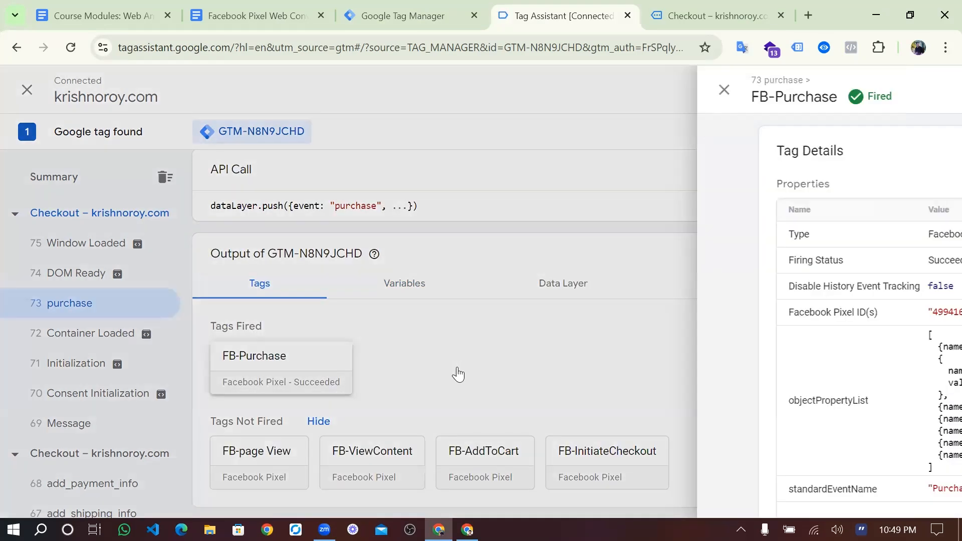
scroll(504, 319, down, 3)
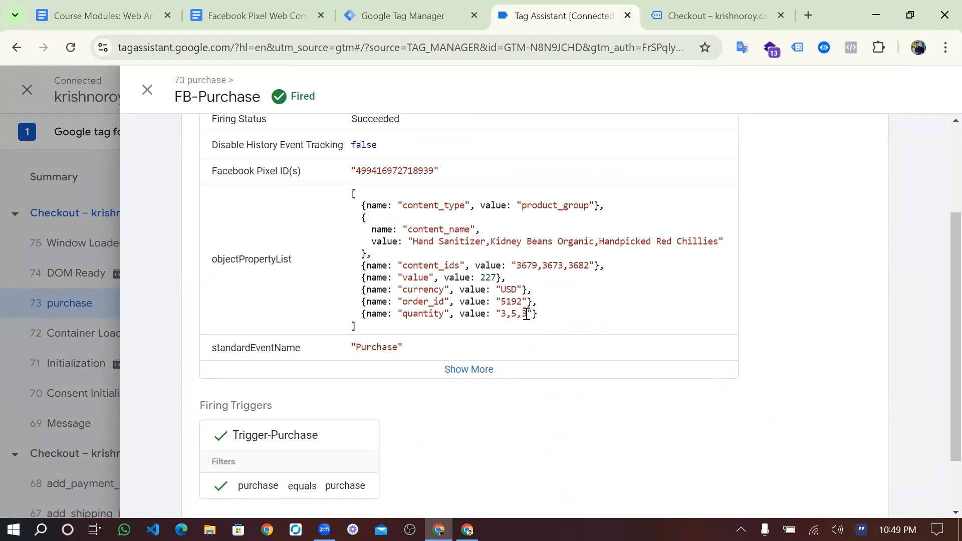
click(405, 6)
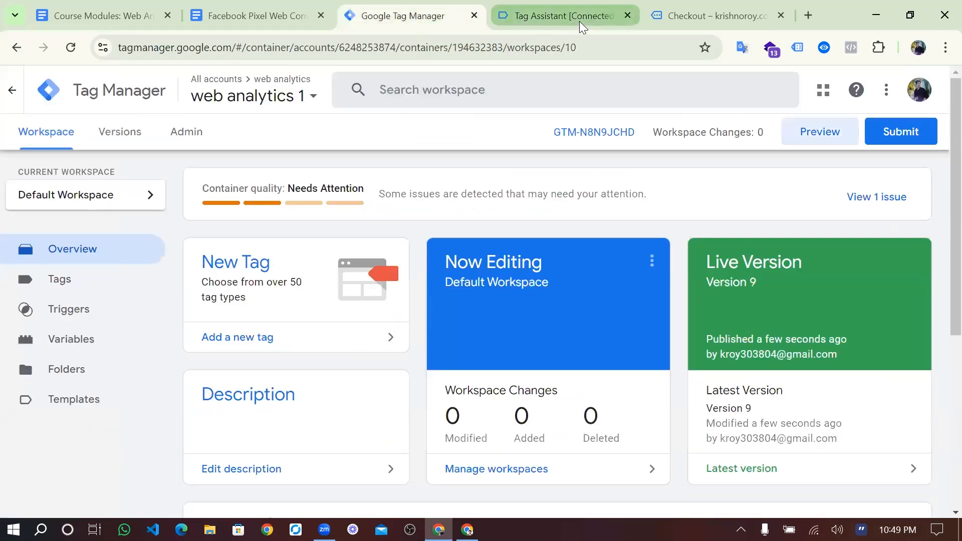
click(580, 21)
scroll(518, 224, up, 3)
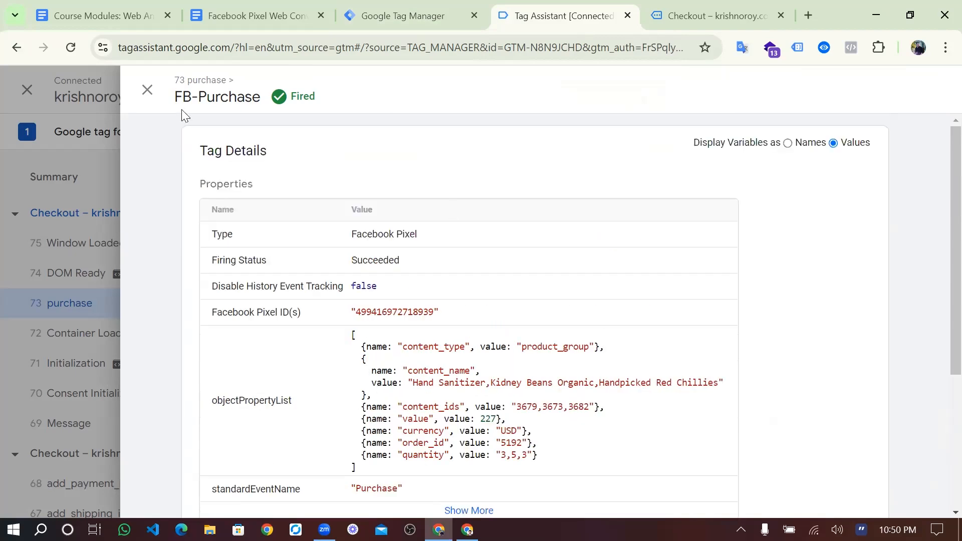
click(153, 93)
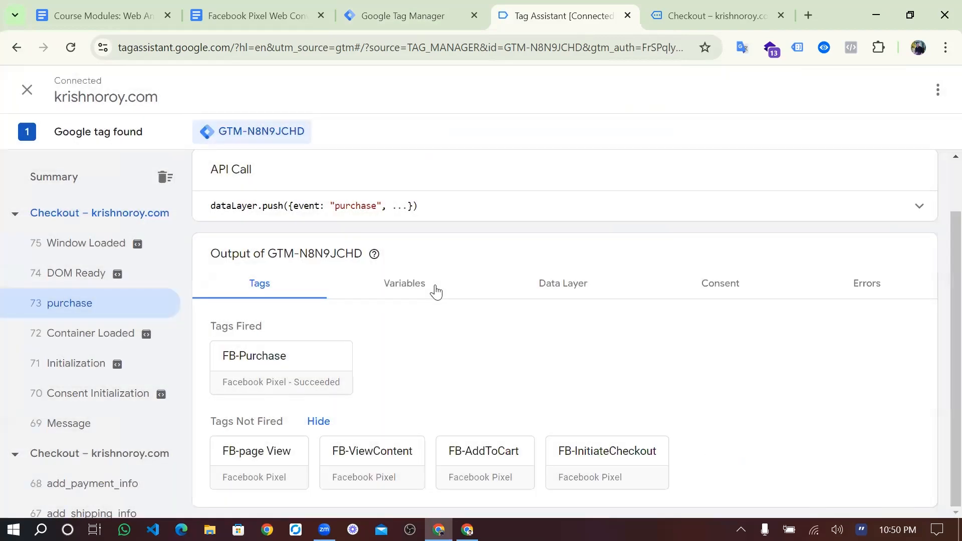
- Scroll the purchase event's variables and check the order value 227
click(434, 289)
scroll(436, 291, down, 3)
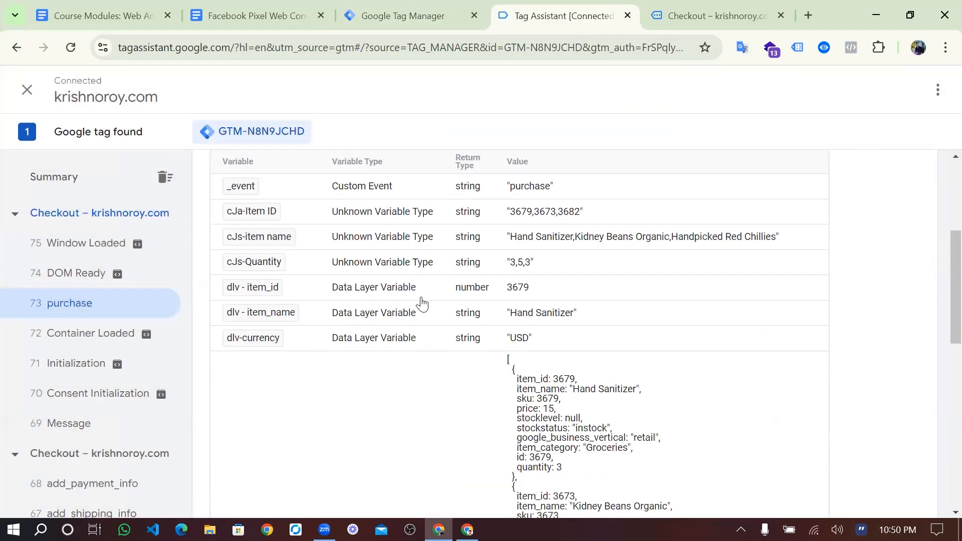
scroll(421, 304, down, 5)
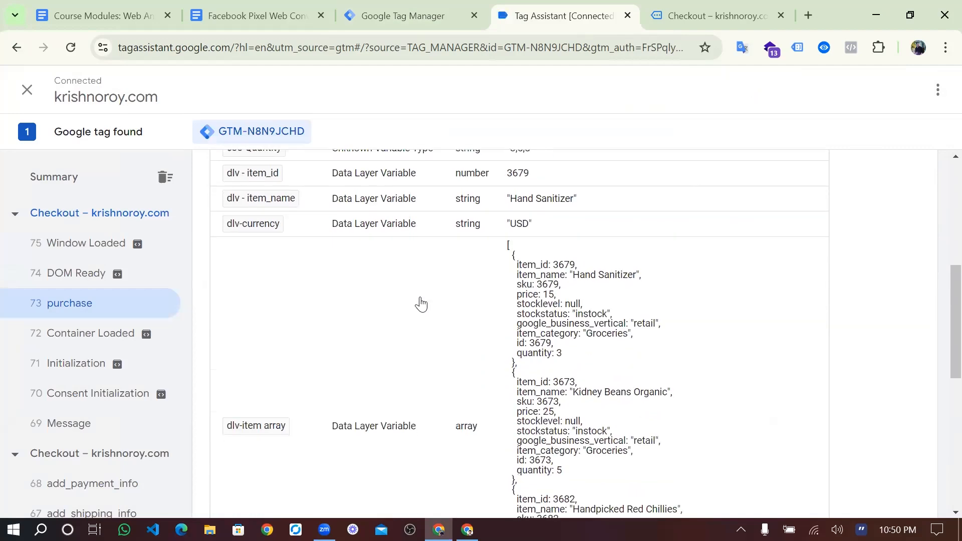
scroll(421, 303, down, 4)
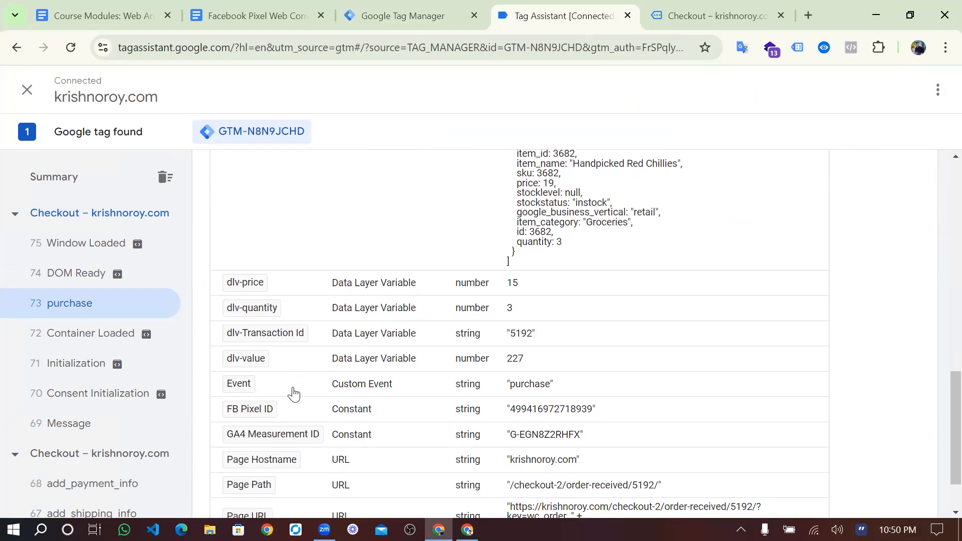
scroll(293, 395, down, 2)
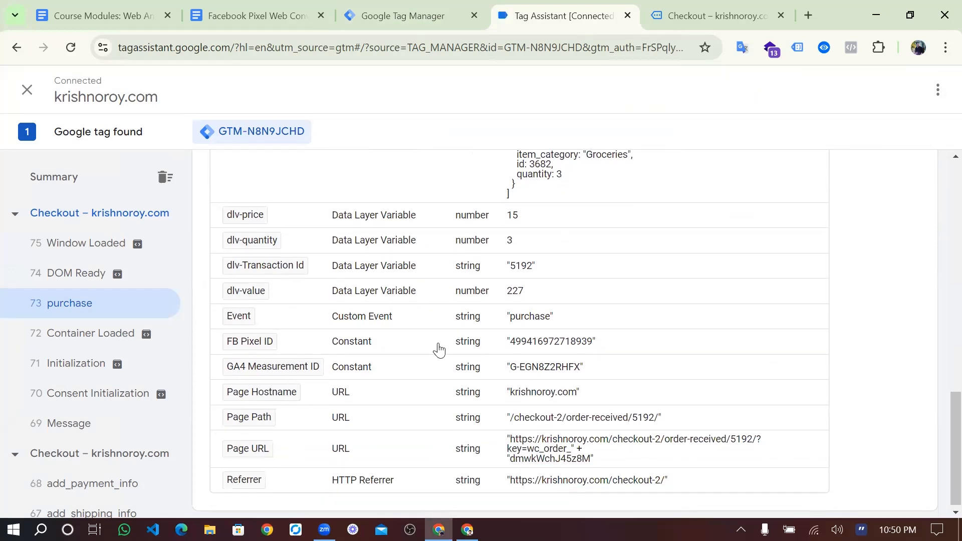
scroll(439, 350, down, 1)
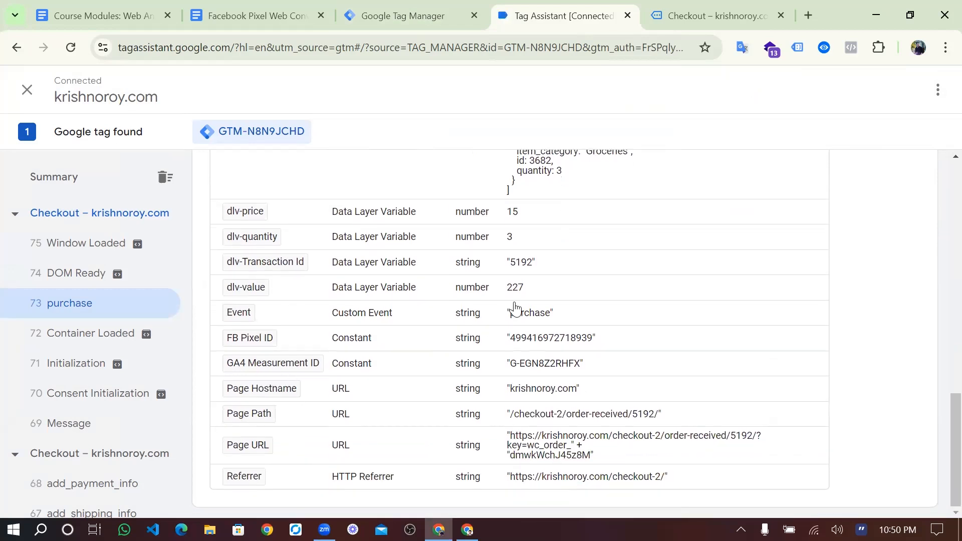
drag(510, 293, 523, 294)
click(524, 298)
scroll(524, 298, up, 2)
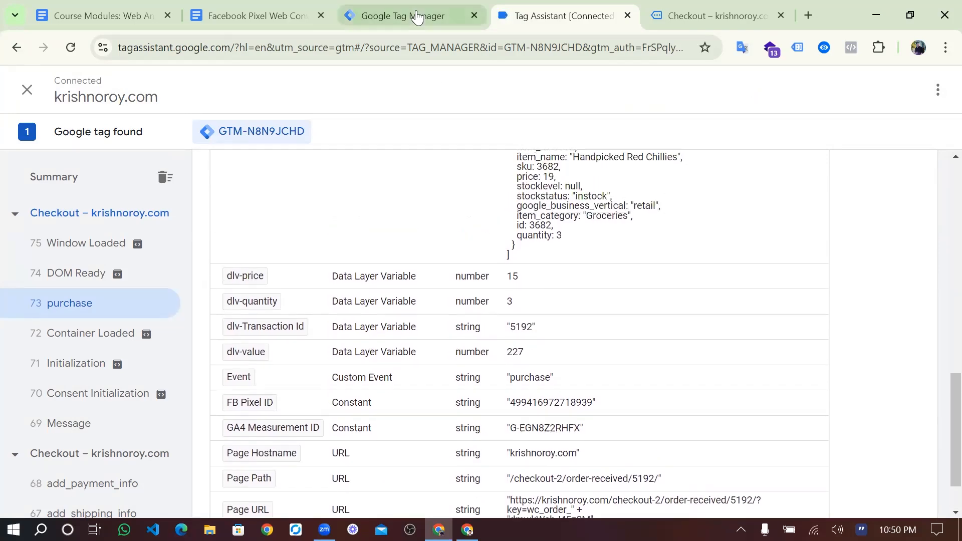
- Compare with Tag Manager, then return to the purchase event's fired and unfired tags
click(416, 17)
click(526, 6)
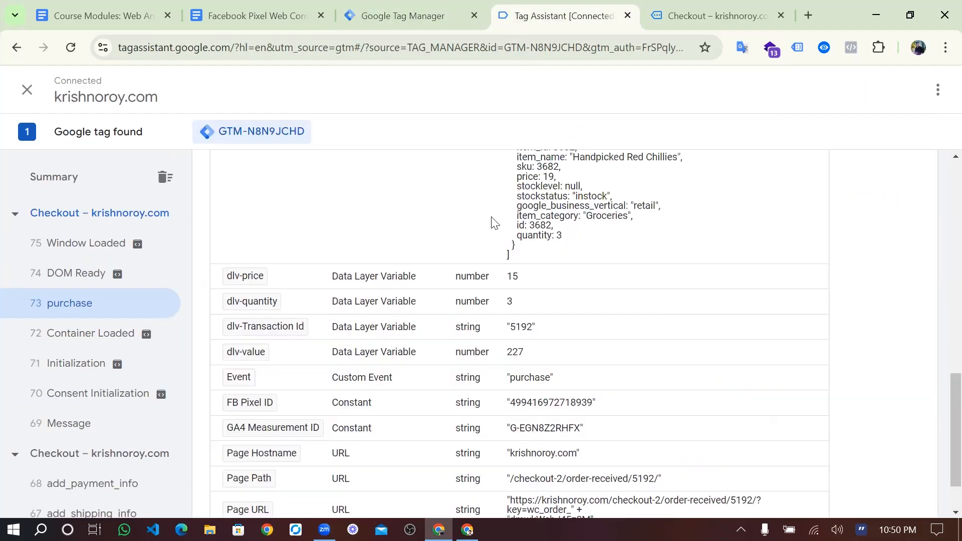
scroll(494, 222, up, 5)
scroll(493, 222, down, 1)
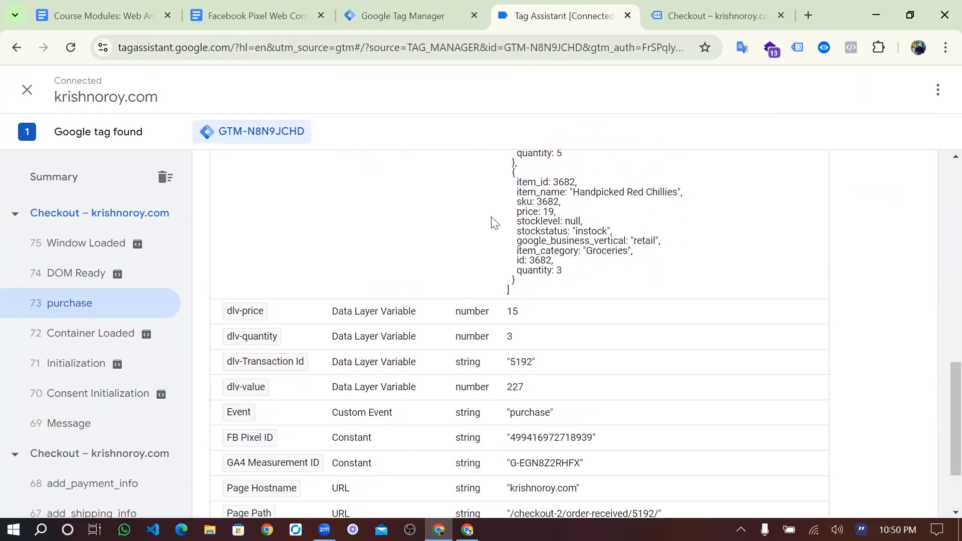
scroll(489, 254, down, 1)
scroll(485, 254, up, 2)
click(414, 6)
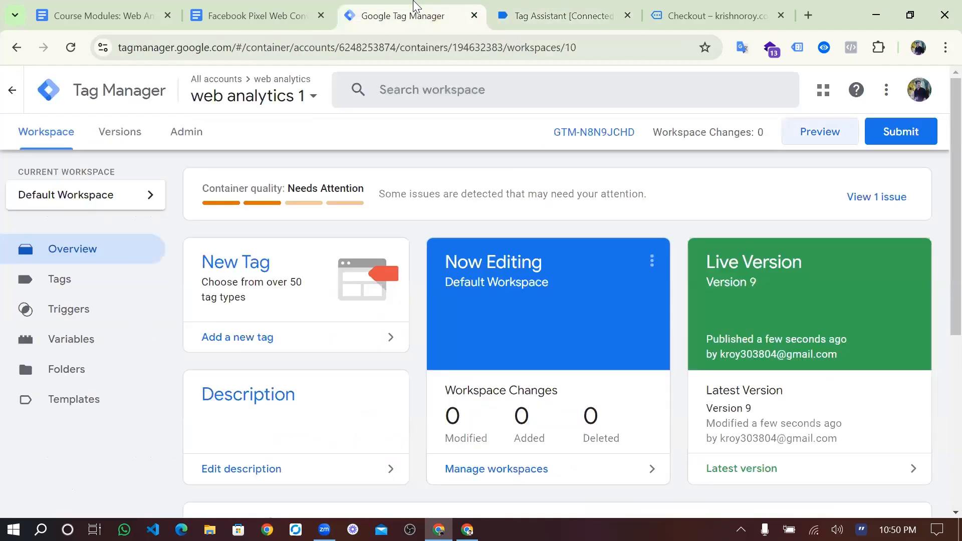
click(521, 8)
scroll(485, 251, up, 4)
scroll(451, 256, up, 3)
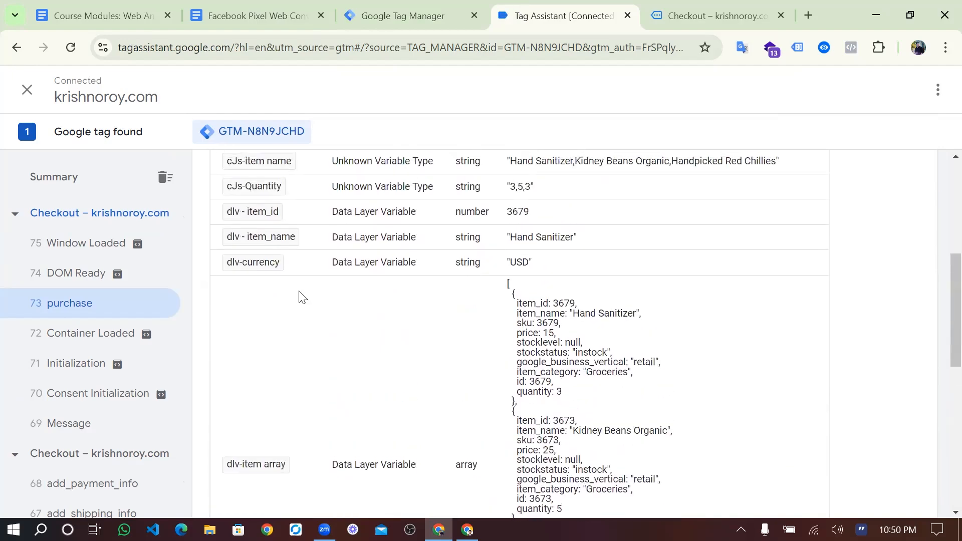
scroll(326, 246, up, 2)
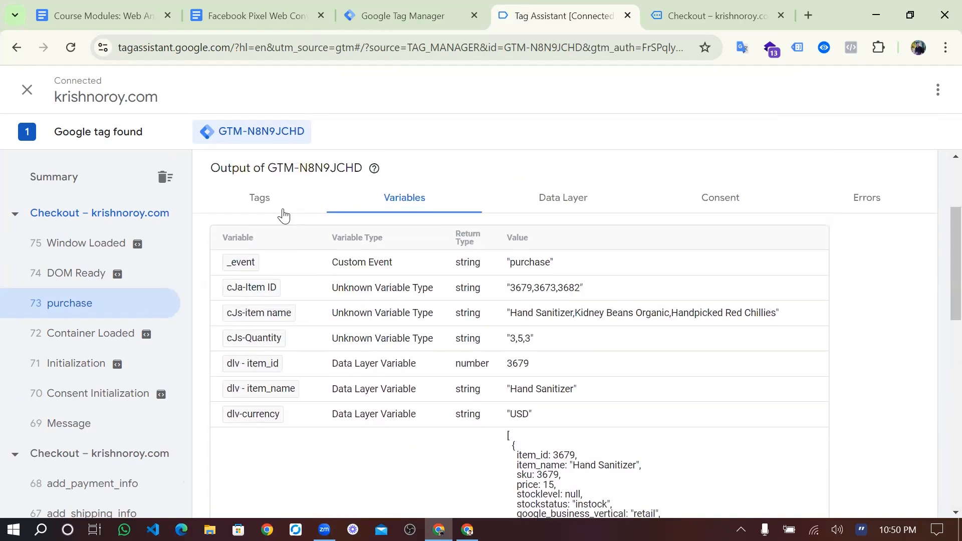
click(282, 204)
- Reopen FB-Purchase, review its order ID, value 227 and product names, then close it
click(315, 358)
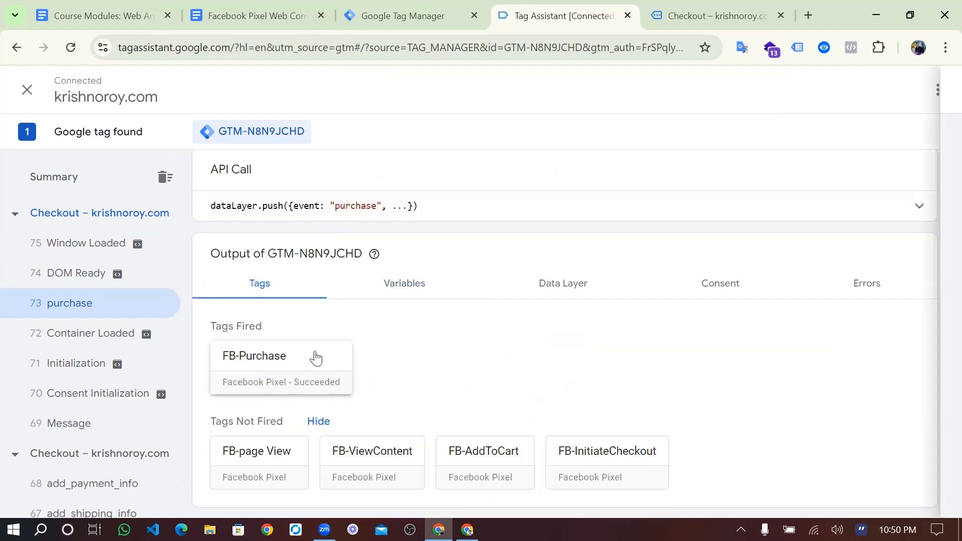
scroll(436, 362, down, 2)
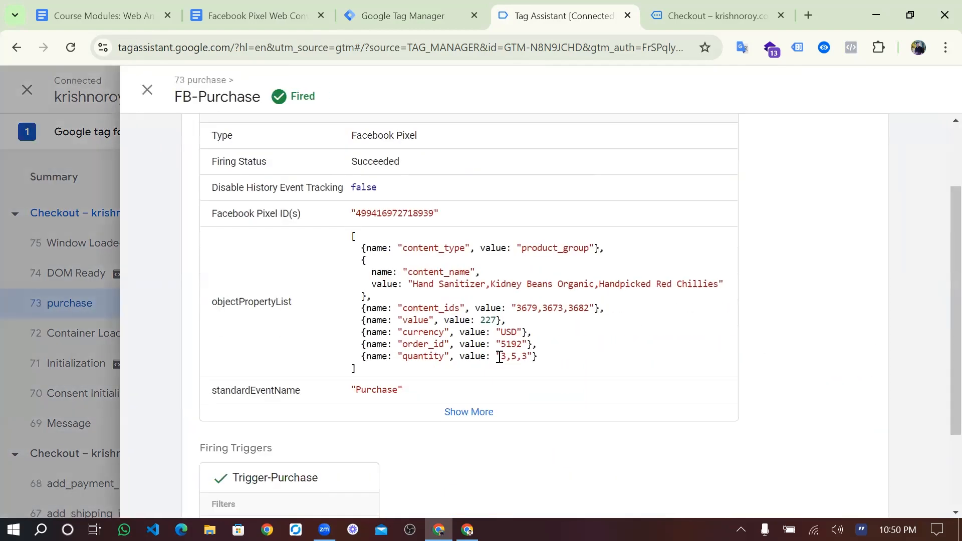
drag(508, 344, 522, 347)
click(522, 346)
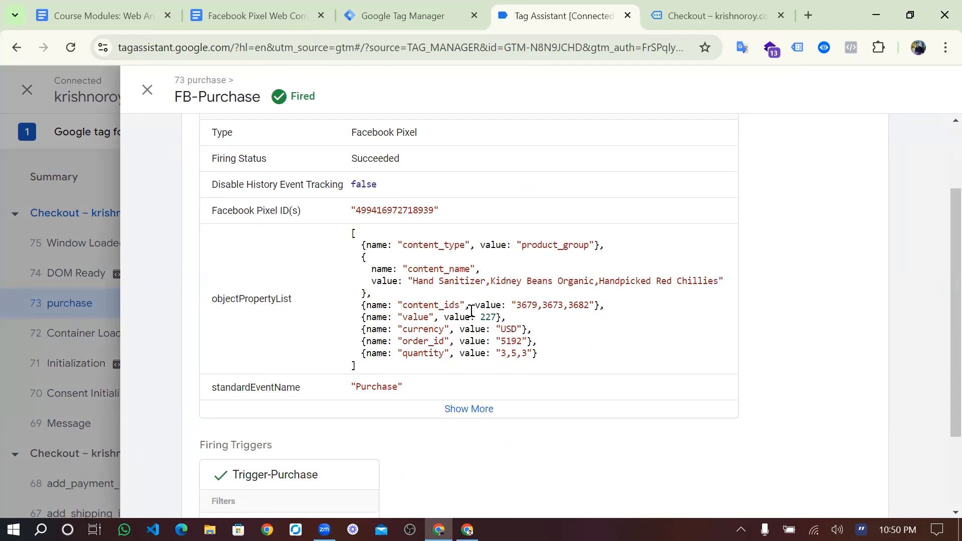
double_click(485, 319)
click(485, 319)
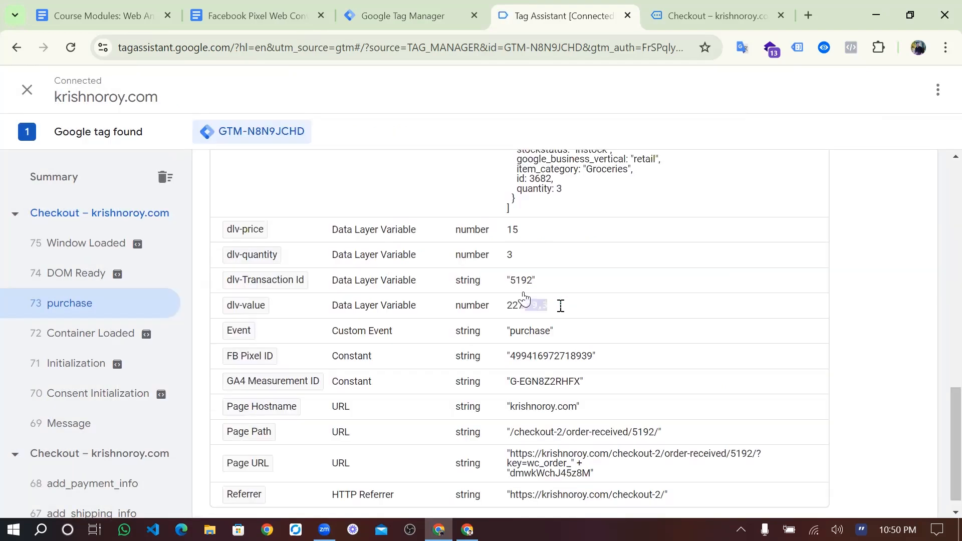
drag(560, 306, 586, 306)
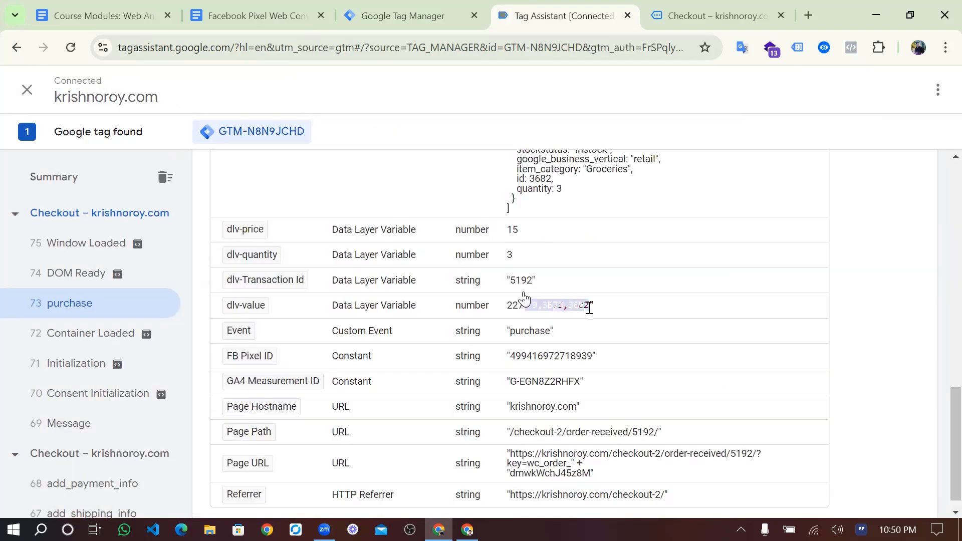
drag(413, 280, 700, 282)
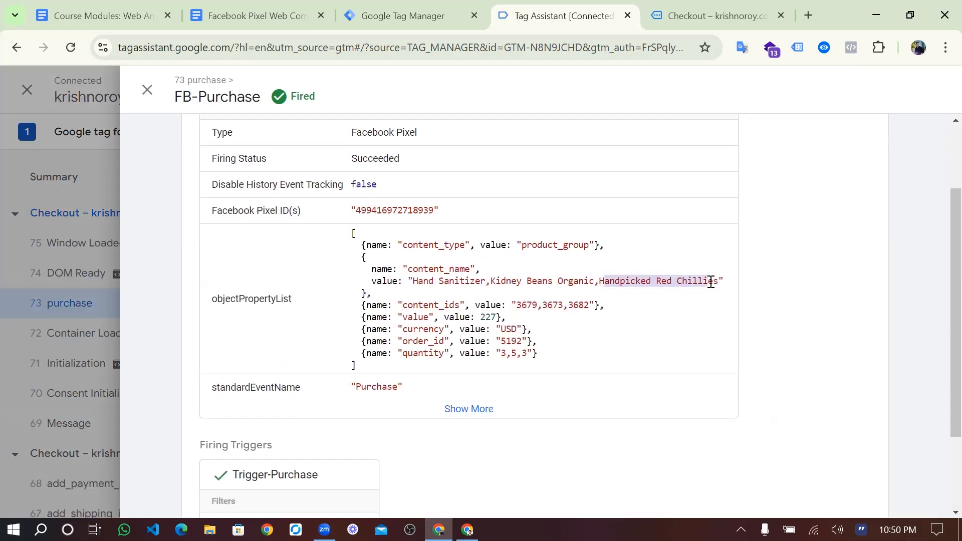
scroll(619, 273, up, 1)
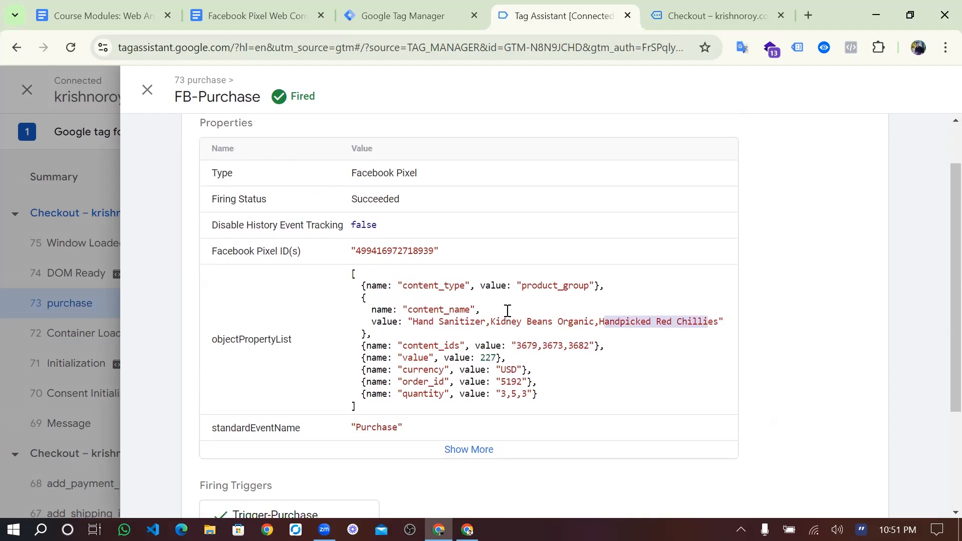
scroll(507, 311, down, 2)
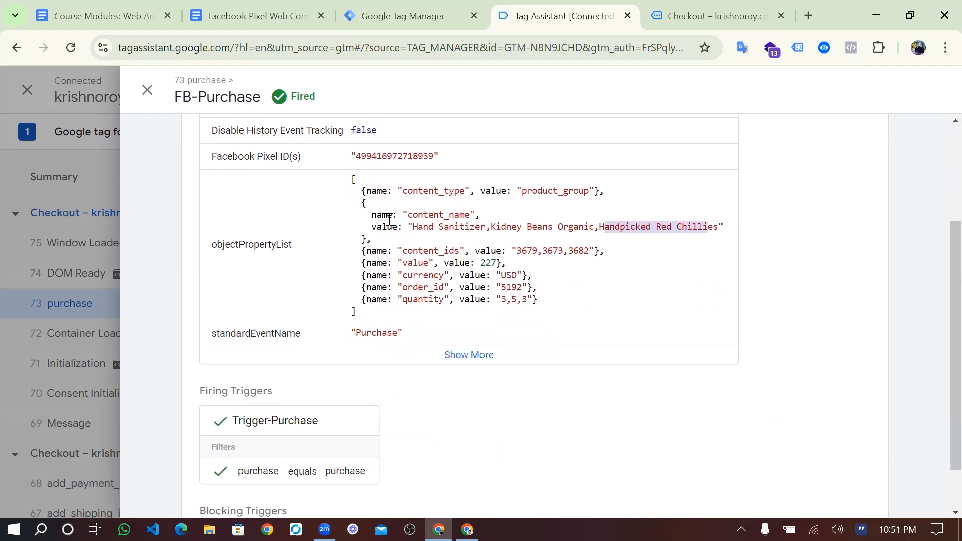
click(148, 90)
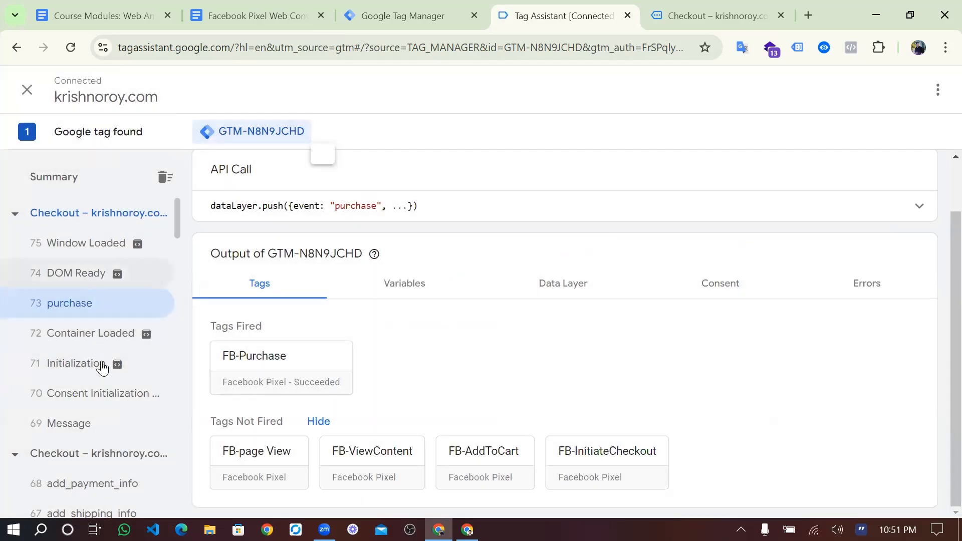
scroll(100, 350, down, 3)
- Open begin_checkout's FB-InitiateCheckout tag and verify value 227 USD, quantities 3,5,3 and Hand Sanitizer
scroll(103, 393, down, 1)
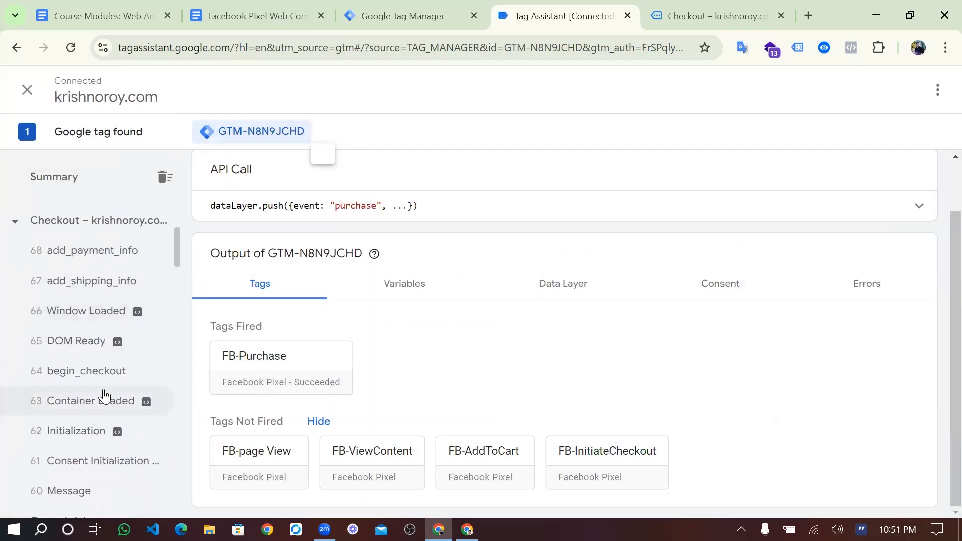
click(104, 368)
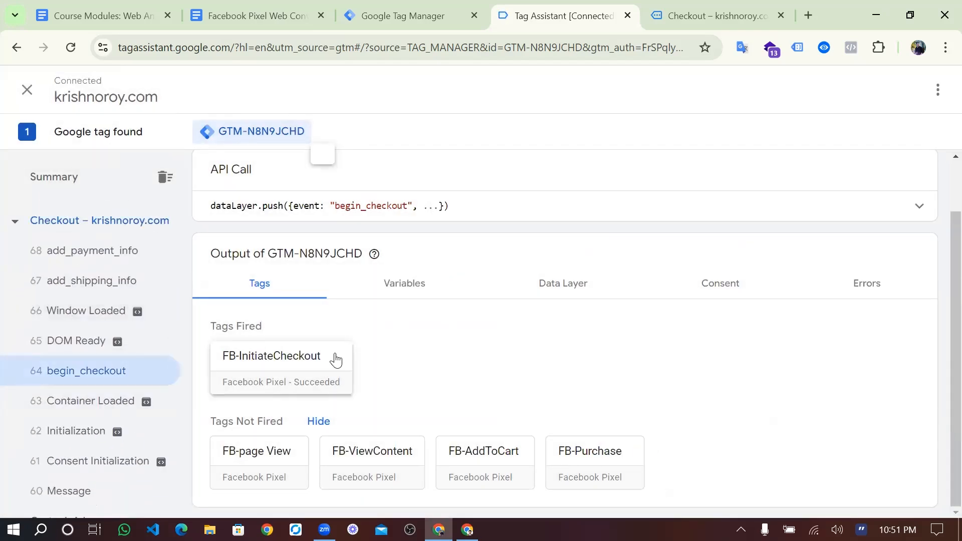
click(305, 360)
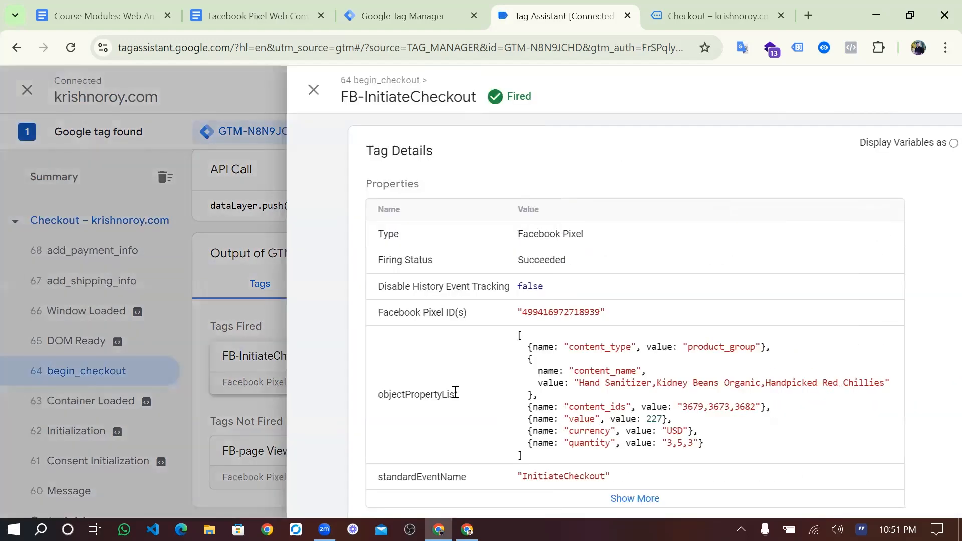
scroll(521, 316, down, 1)
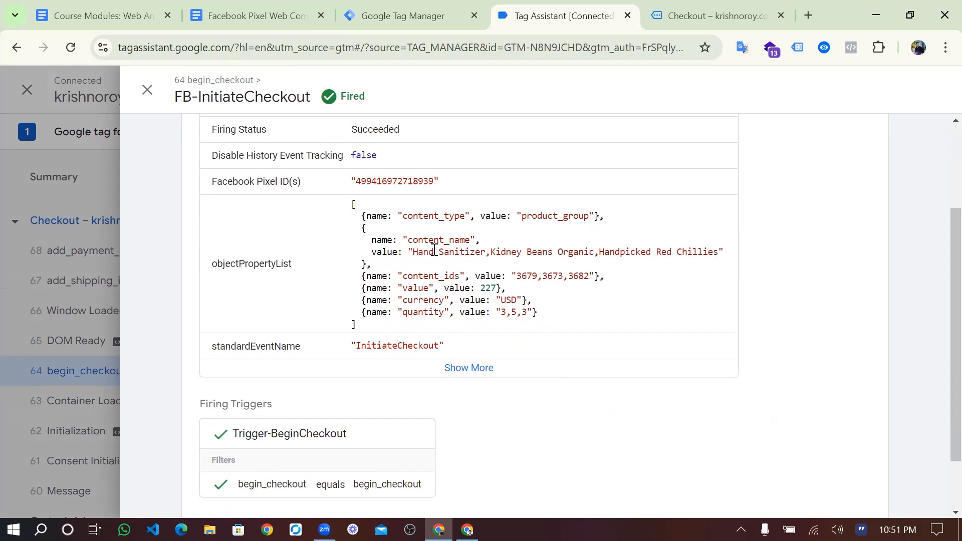
drag(409, 252, 489, 251)
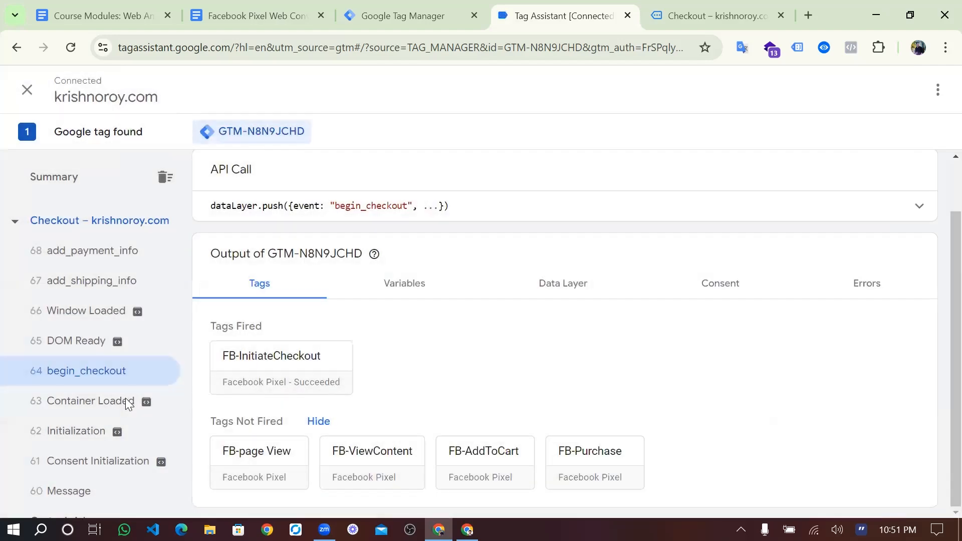
scroll(101, 373, down, 5)
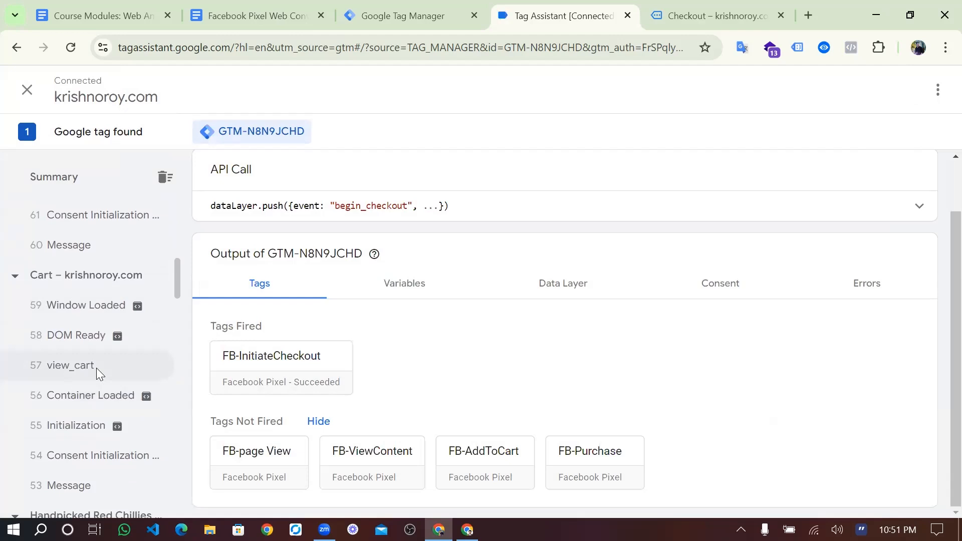
- Move from 57 view_cart, which fired no tags, to 44 add_to_cart where FB-AddToCart succeeded
click(96, 368)
scroll(96, 368, up, 3)
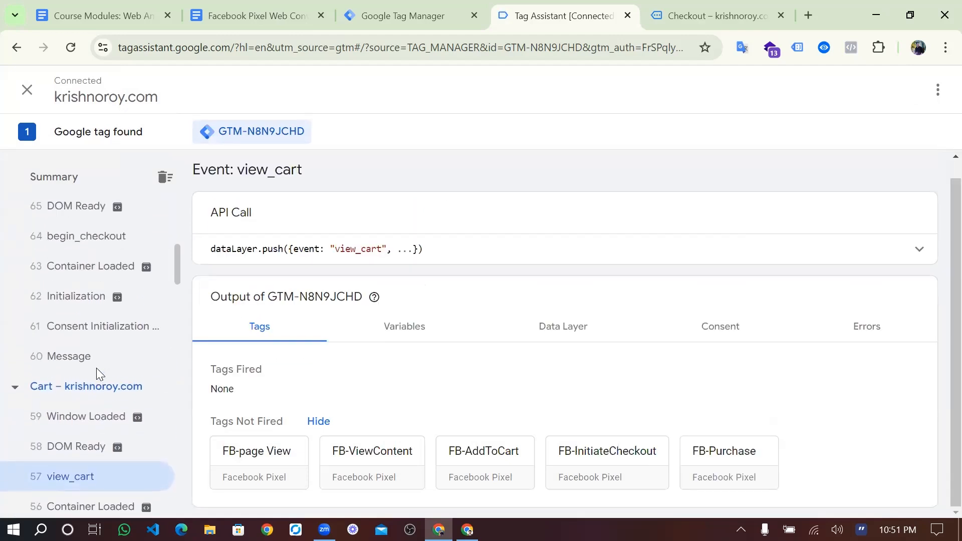
scroll(96, 367, up, 1)
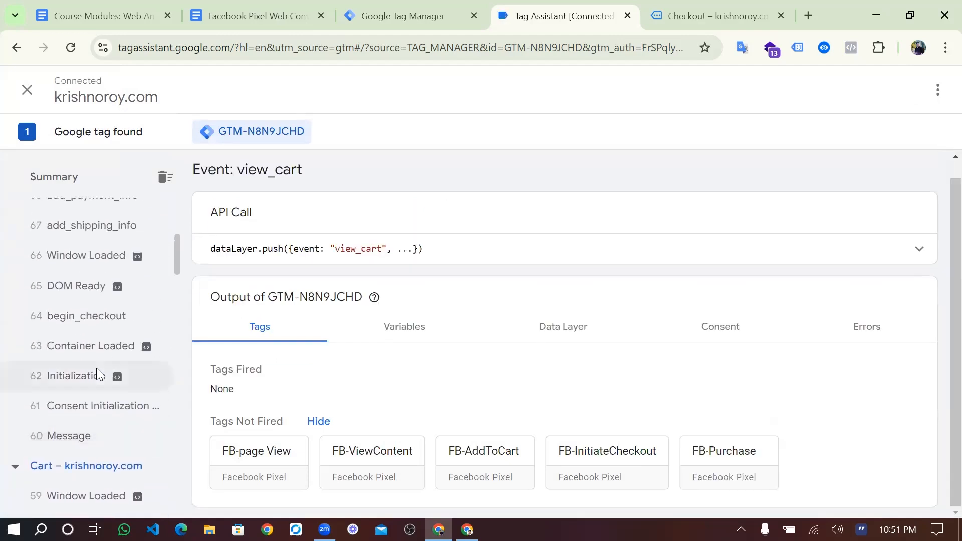
scroll(96, 368, down, 3)
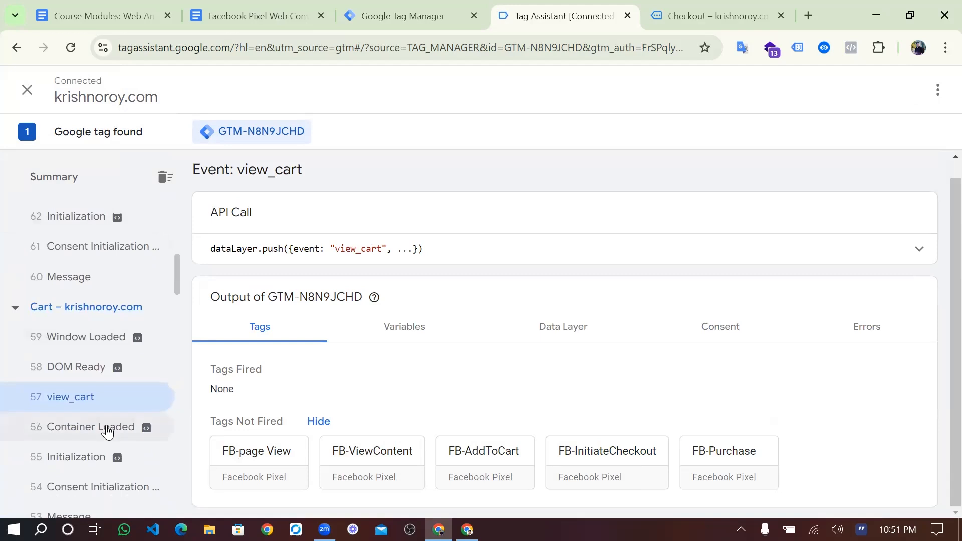
scroll(107, 432, down, 3)
scroll(106, 432, down, 2)
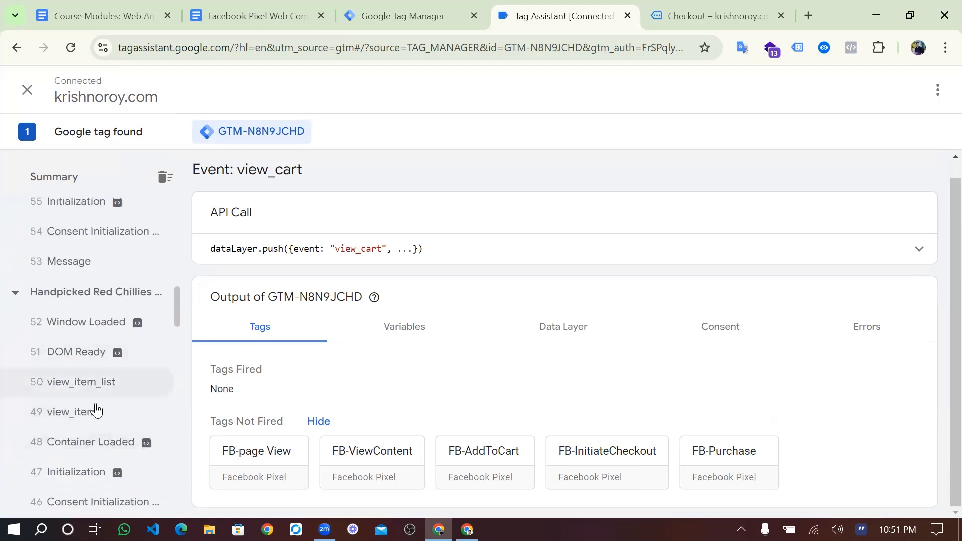
scroll(96, 411, up, 4)
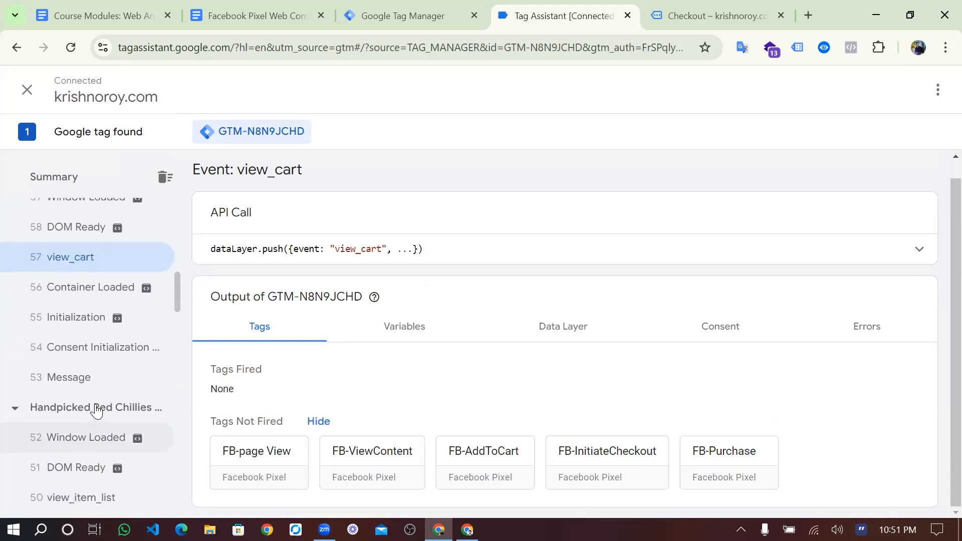
scroll(97, 411, down, 3)
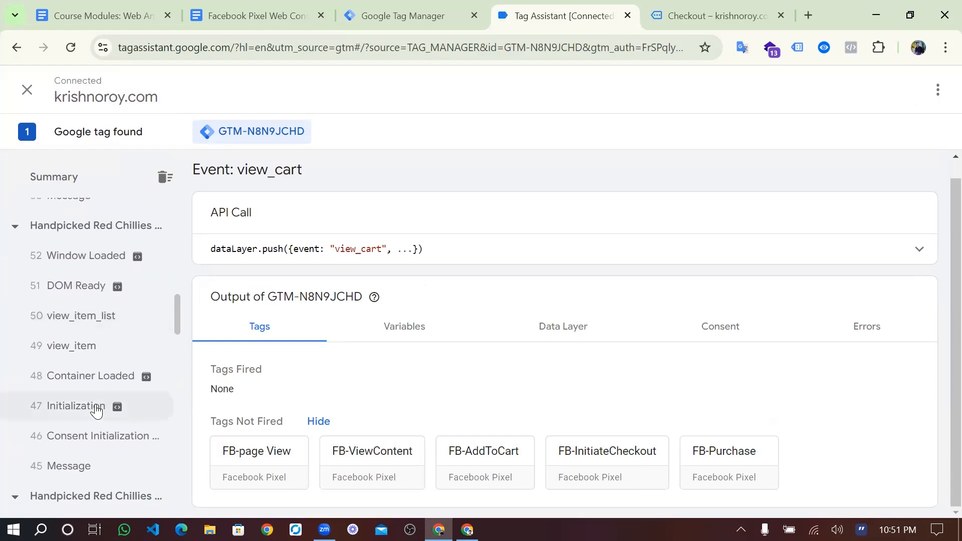
click(97, 415)
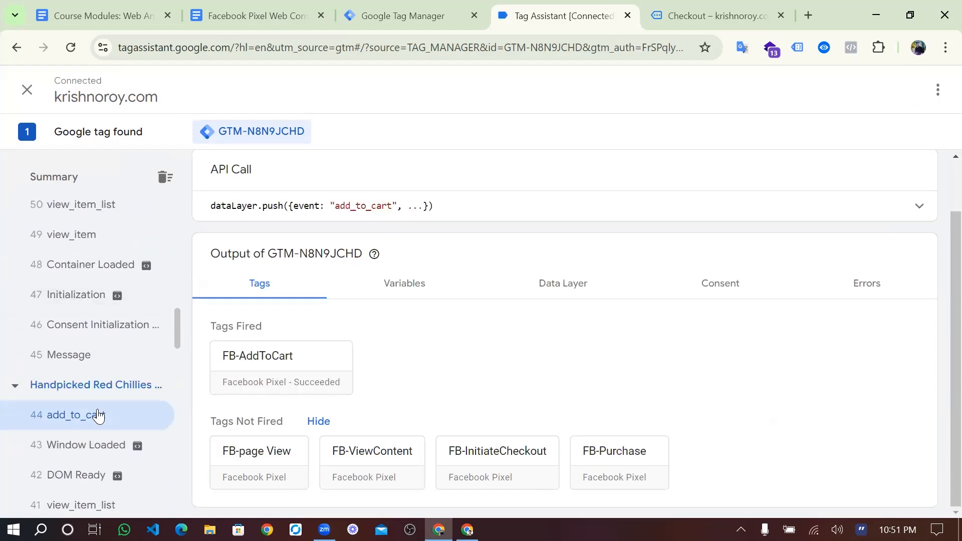
click(286, 371)
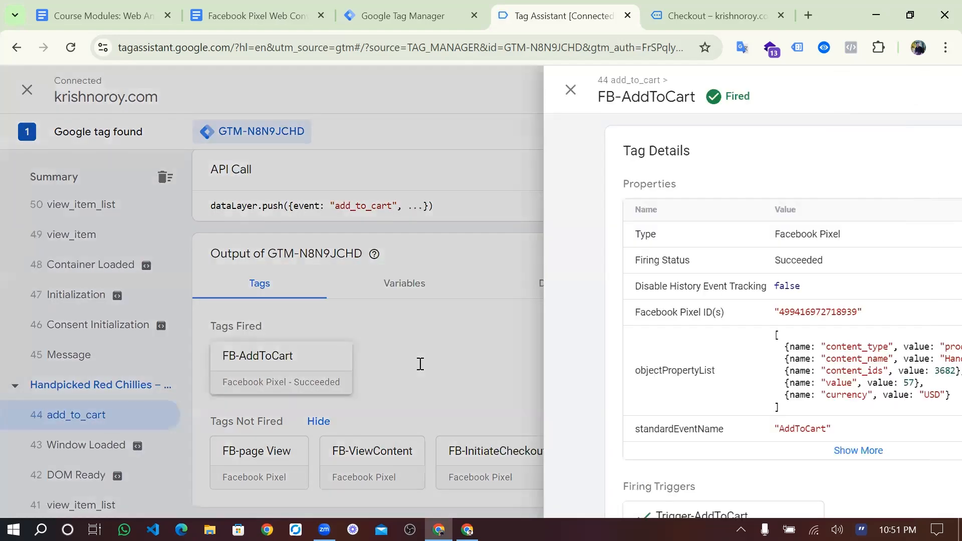
scroll(479, 326, down, 1)
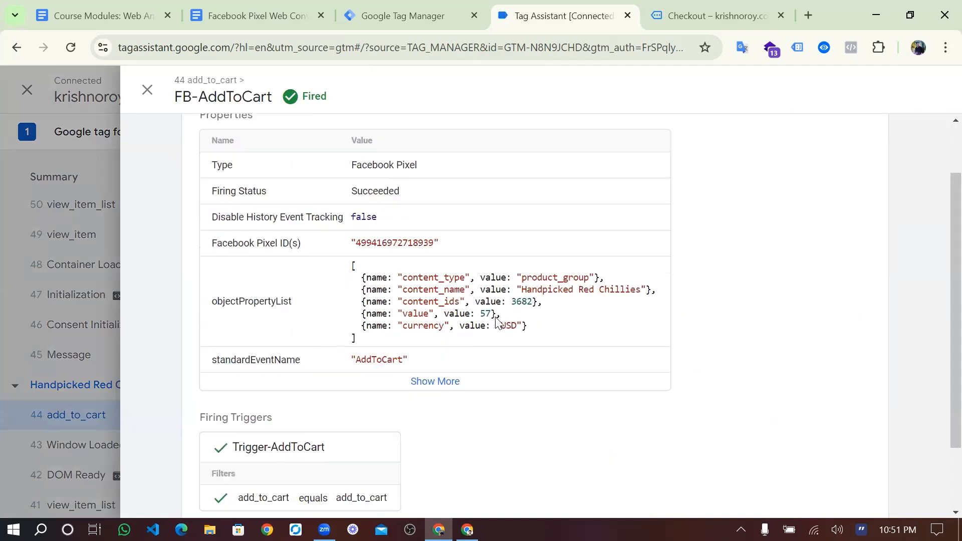
drag(490, 315, 475, 307)
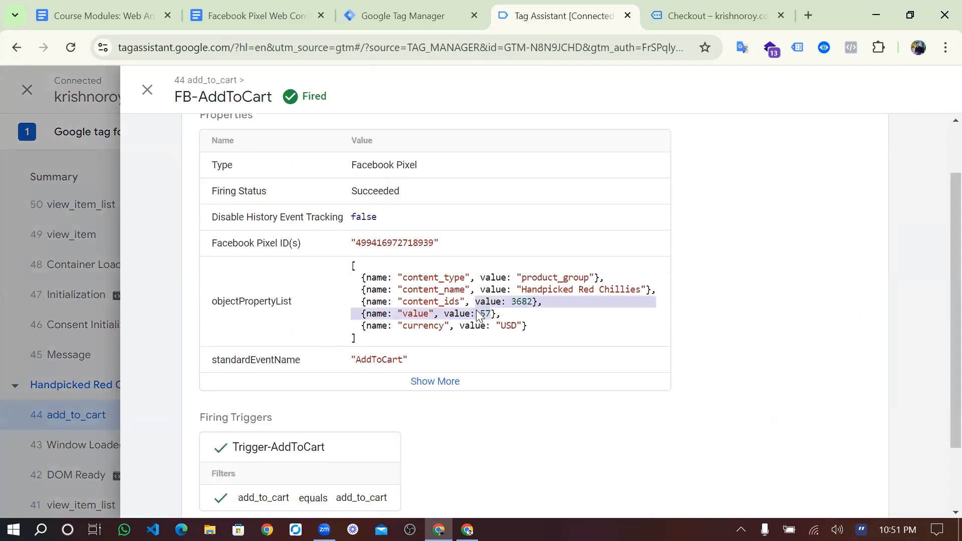
click(267, 167)
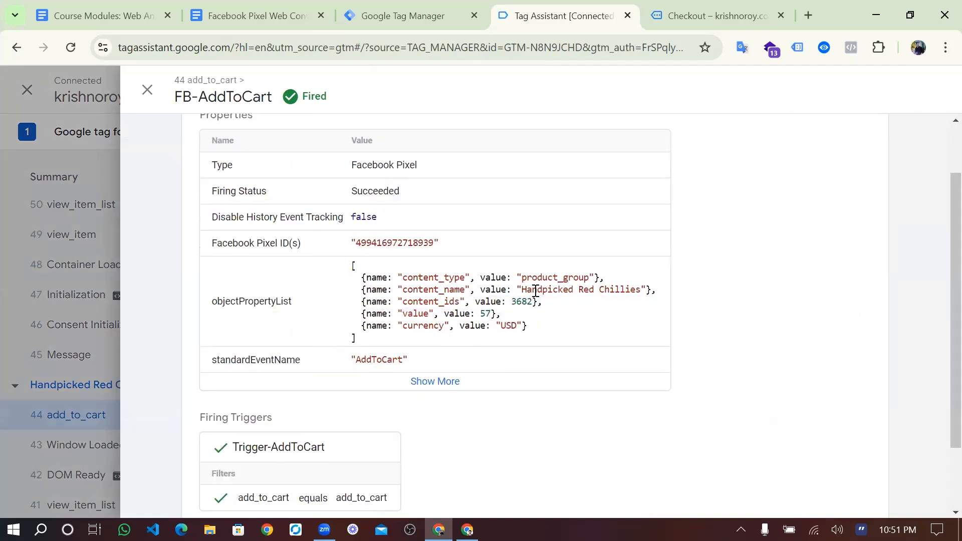
drag(523, 288, 543, 290)
click(136, 89)
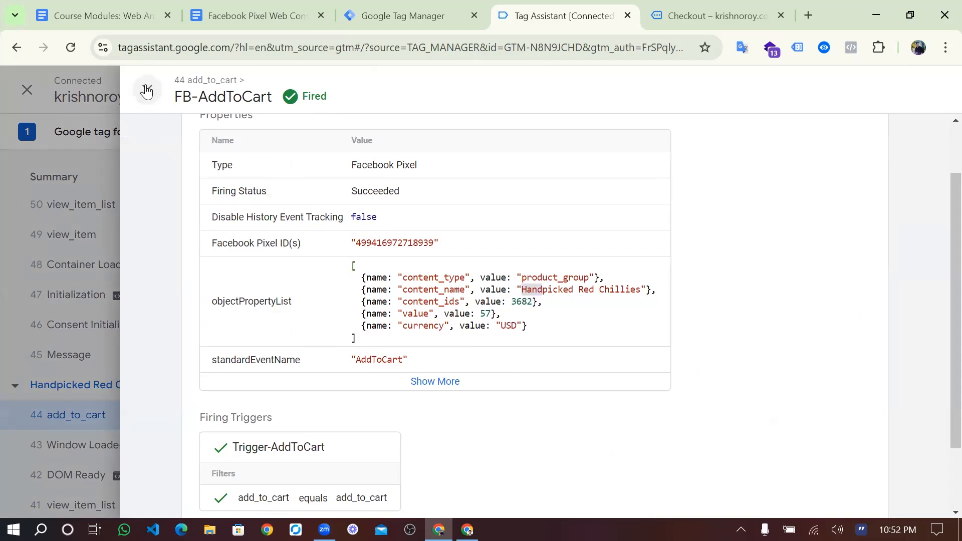
click(104, 343)
key(Escape)
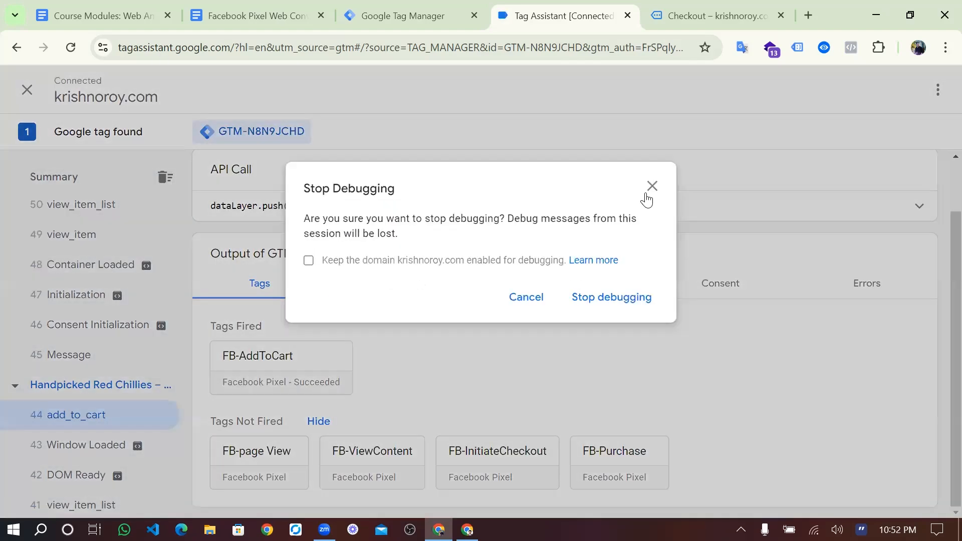
key(Escape)
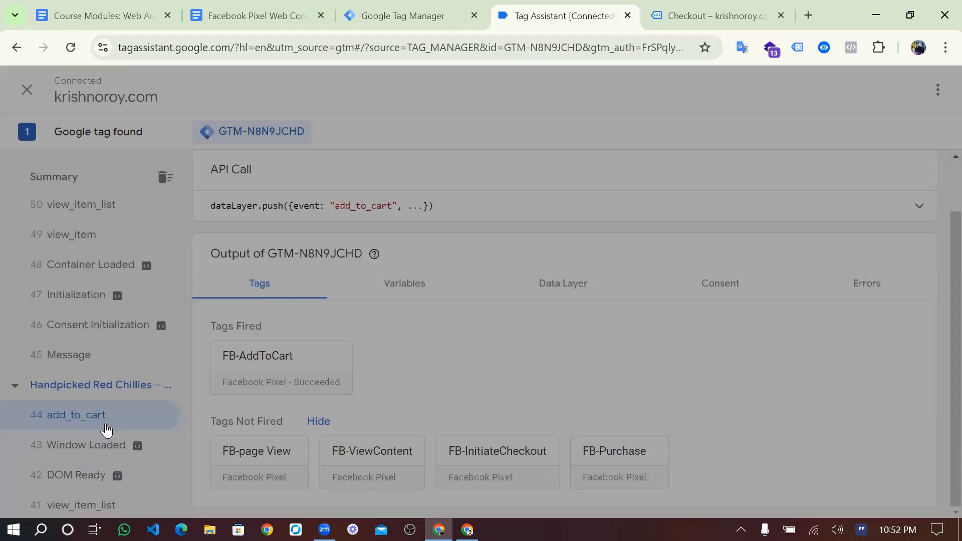
- Go past the Hand Sanitizer add_to_cart event to 13 view_item, where FB-ViewContent fired
scroll(107, 411, down, 7)
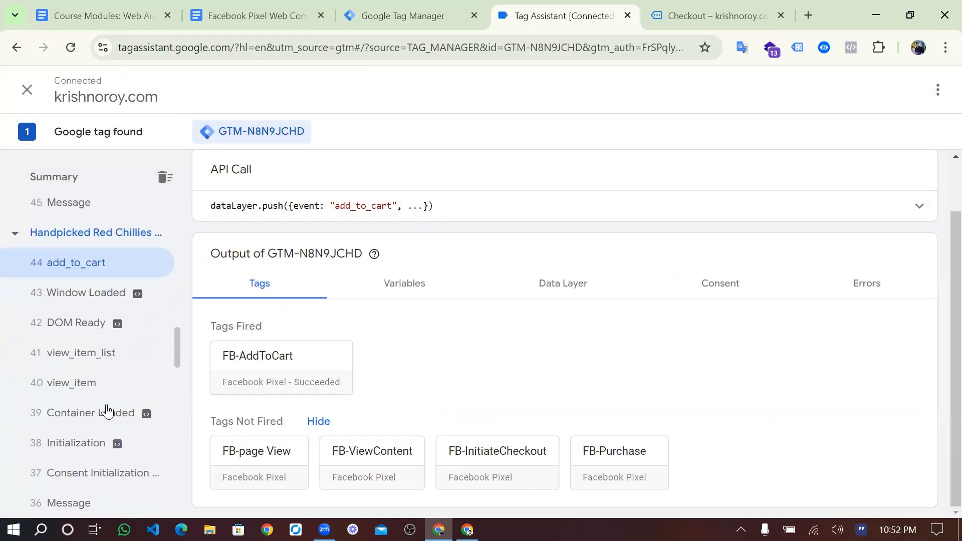
scroll(107, 411, down, 5)
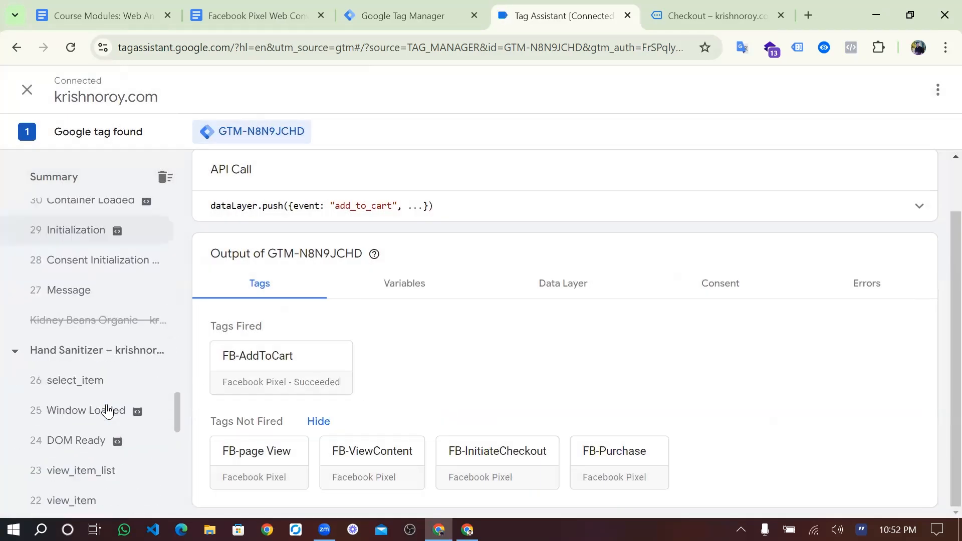
scroll(107, 411, down, 6)
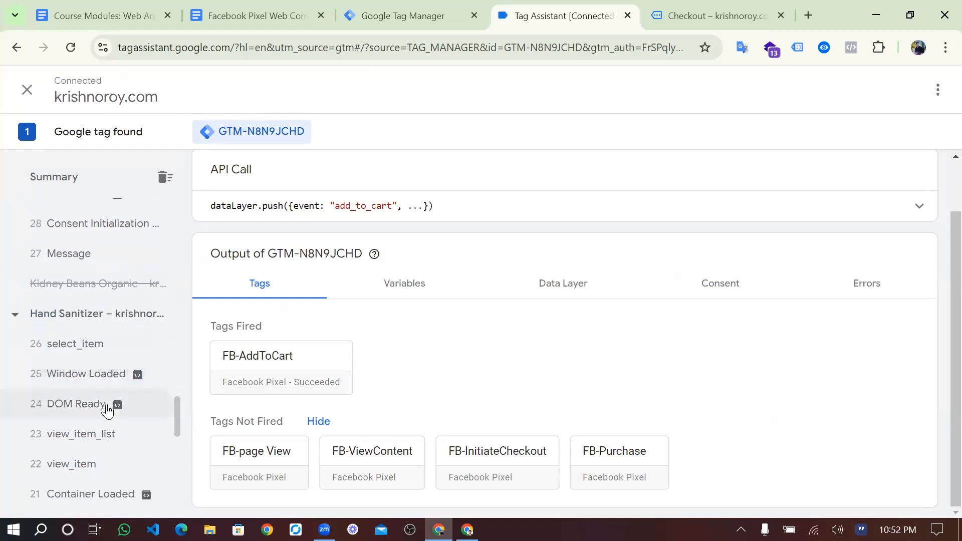
scroll(106, 411, down, 1)
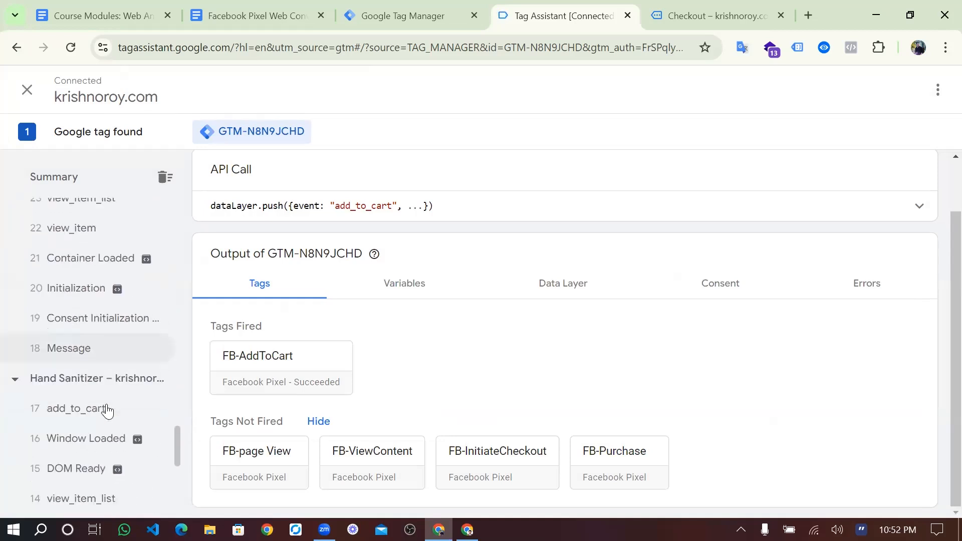
click(79, 414)
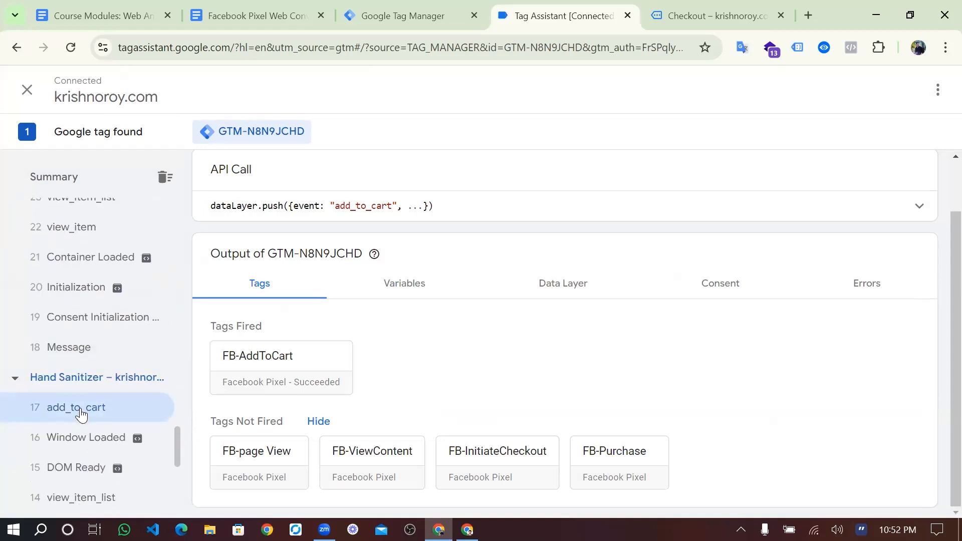
scroll(80, 414, down, 8)
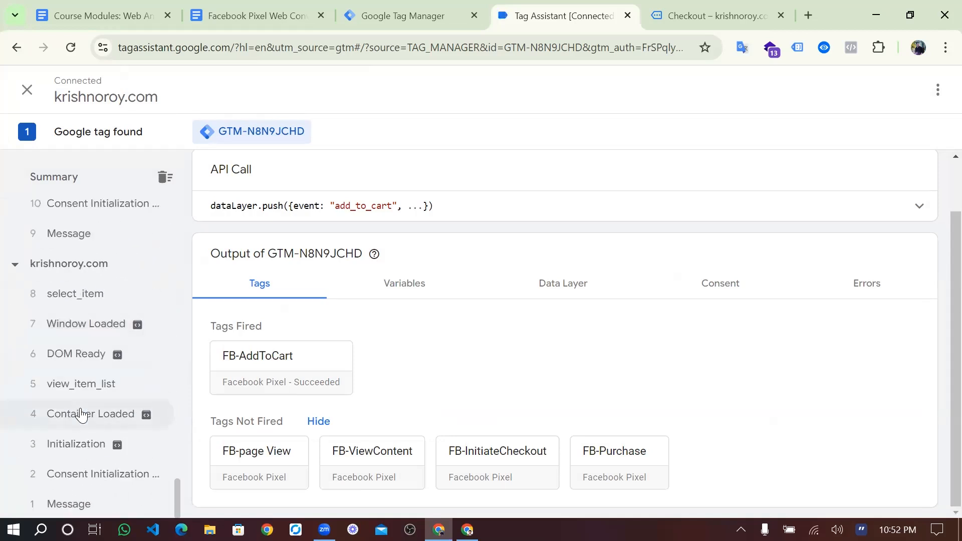
scroll(80, 414, up, 1)
scroll(80, 413, down, 1)
scroll(82, 414, up, 5)
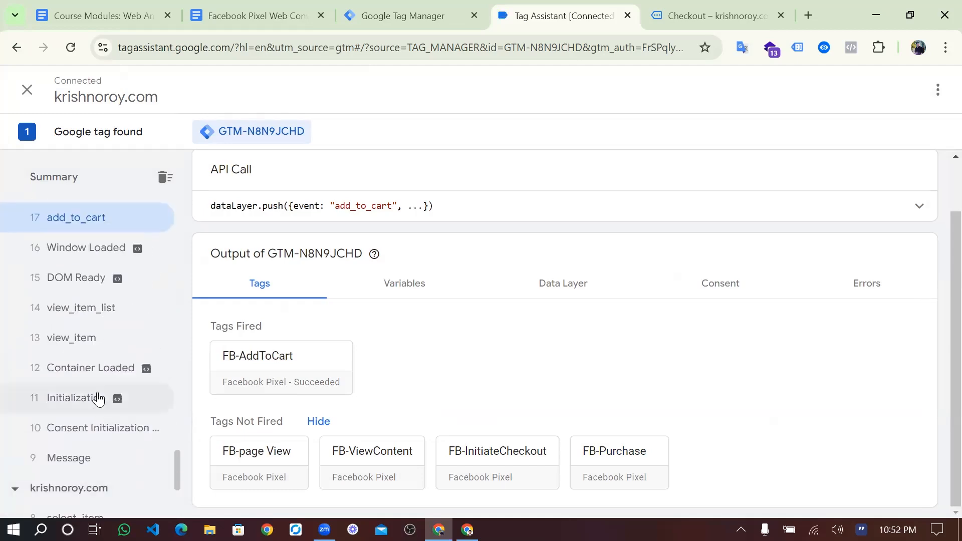
click(94, 340)
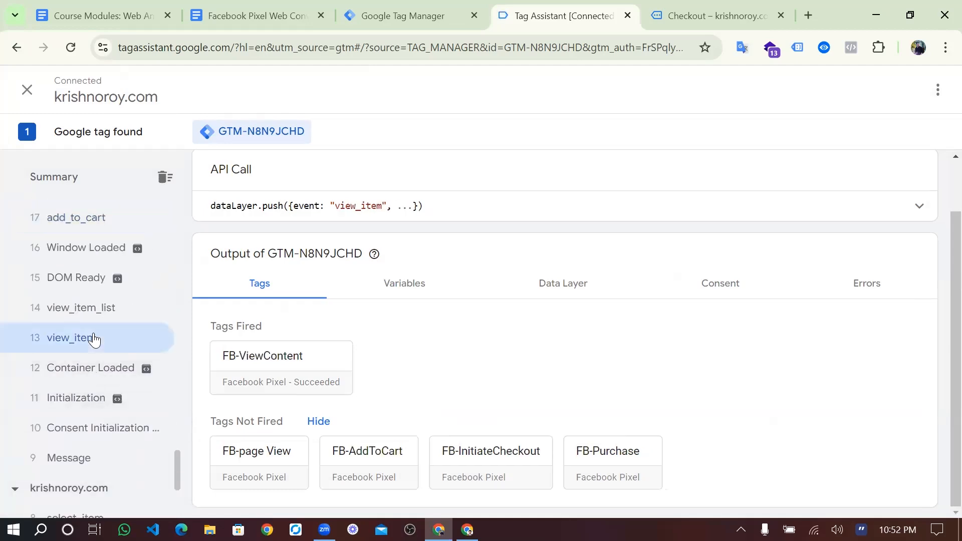
click(293, 366)
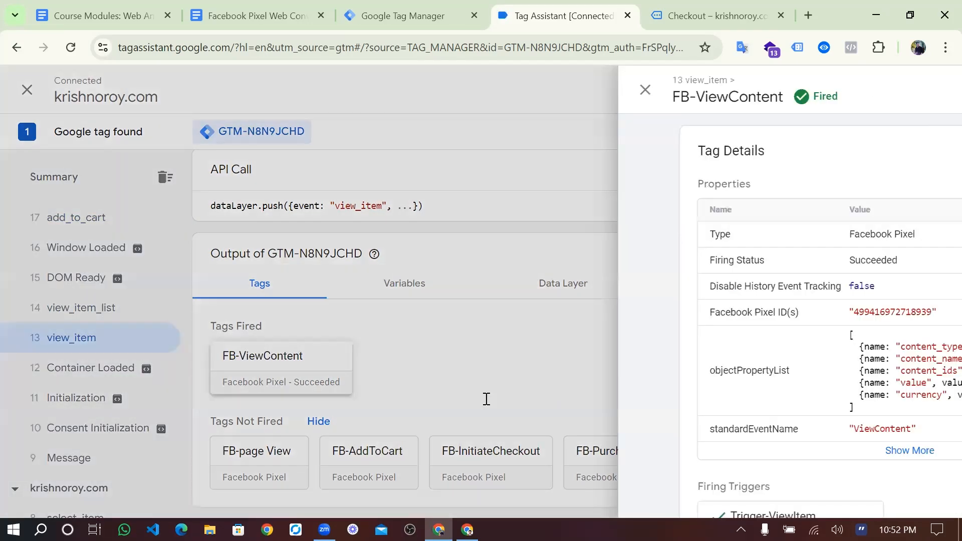
scroll(522, 318, down, 1)
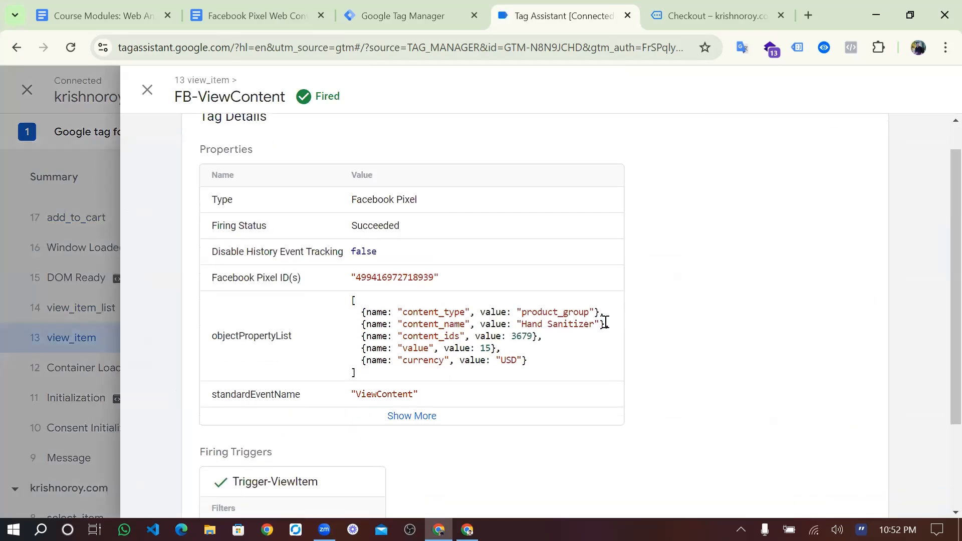
drag(555, 325, 599, 325)
drag(510, 336, 532, 338)
drag(471, 350, 499, 357)
double_click(516, 360)
scroll(550, 376, down, 2)
scroll(551, 375, up, 3)
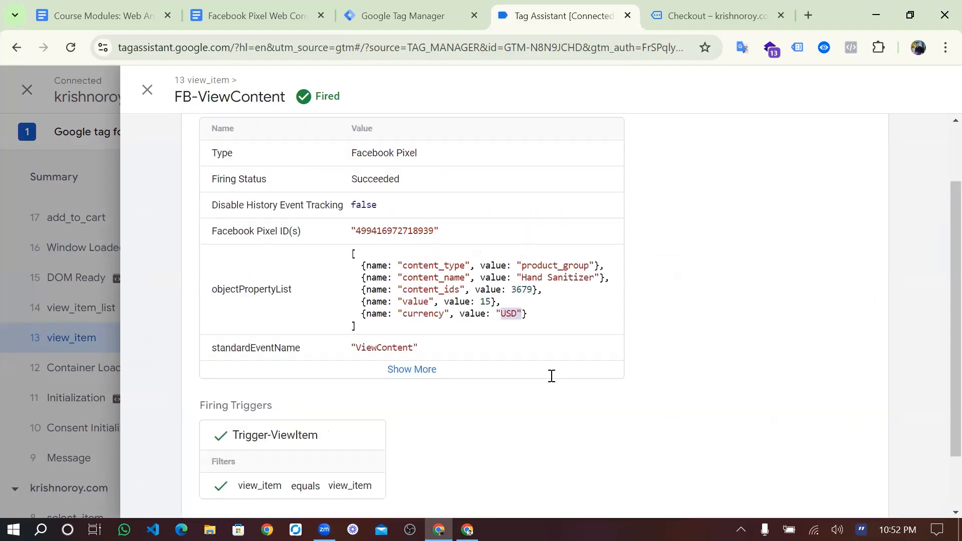
scroll(550, 376, down, 2)
scroll(551, 378, up, 3)
scroll(552, 382, down, 2)
scroll(552, 382, up, 2)
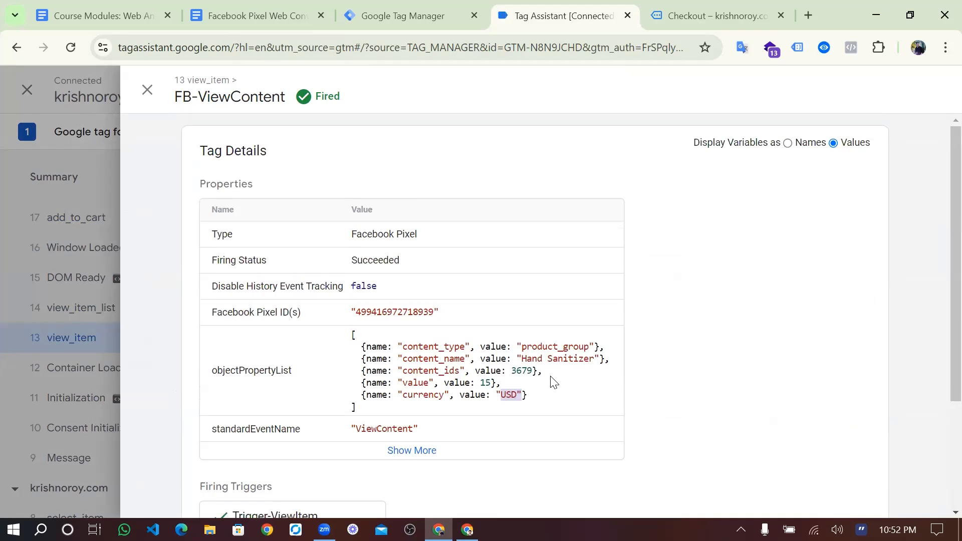
scroll(554, 382, down, 1)
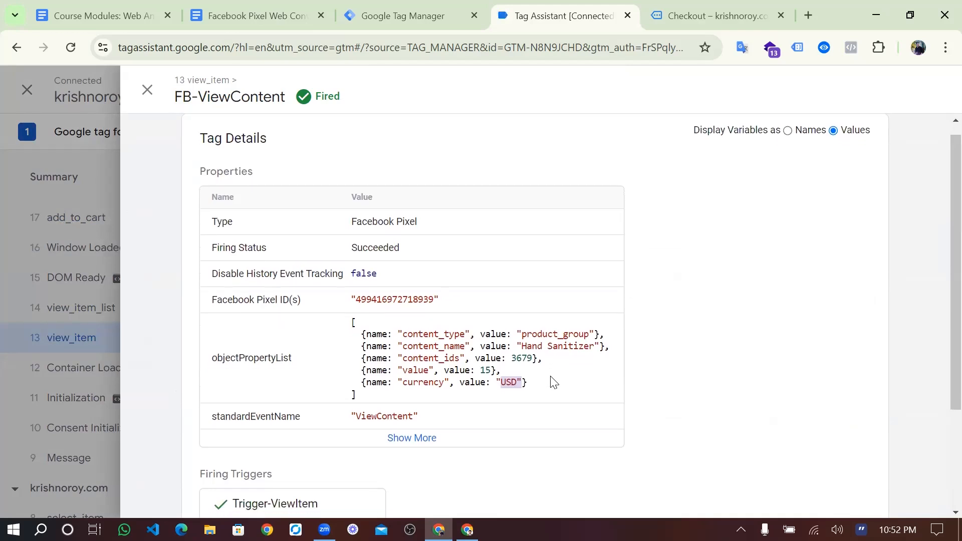
click(490, 375)
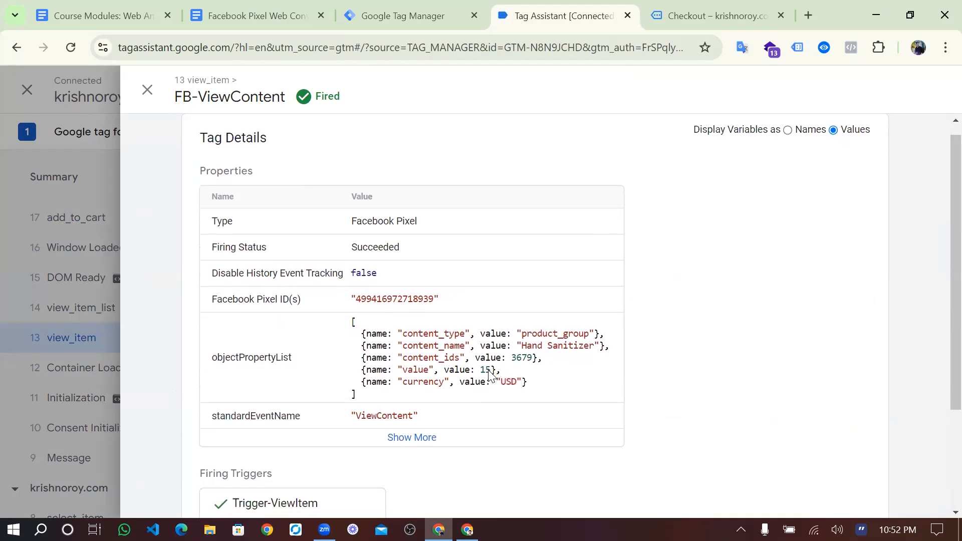
double_click(489, 371)
drag(490, 376, 482, 375)
double_click(480, 371)
double_click(486, 371)
scroll(486, 375, down, 2)
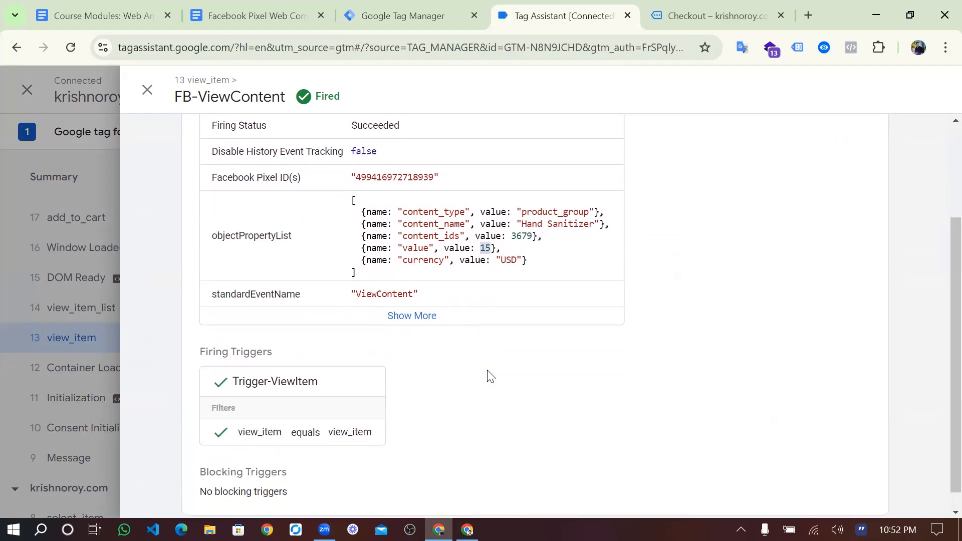
scroll(491, 375, up, 2)
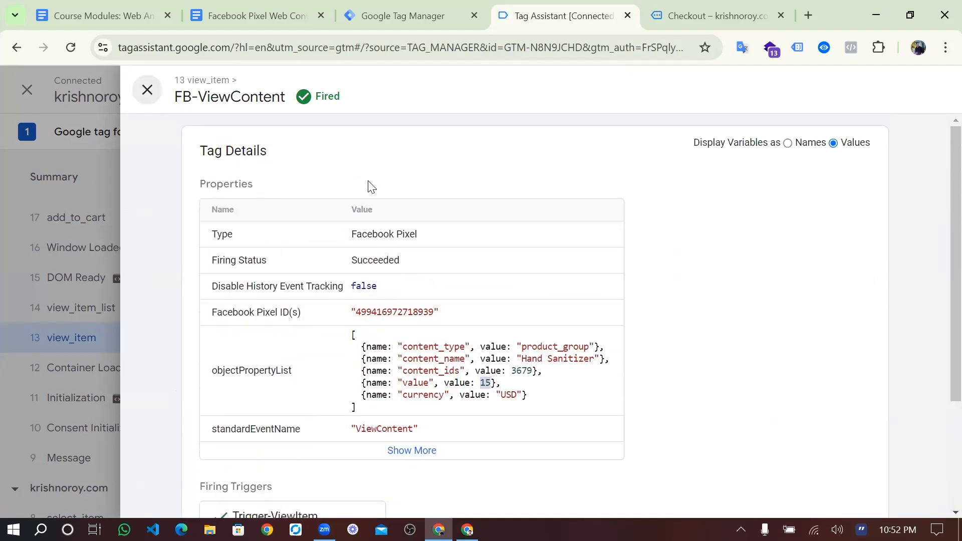
click(147, 90)
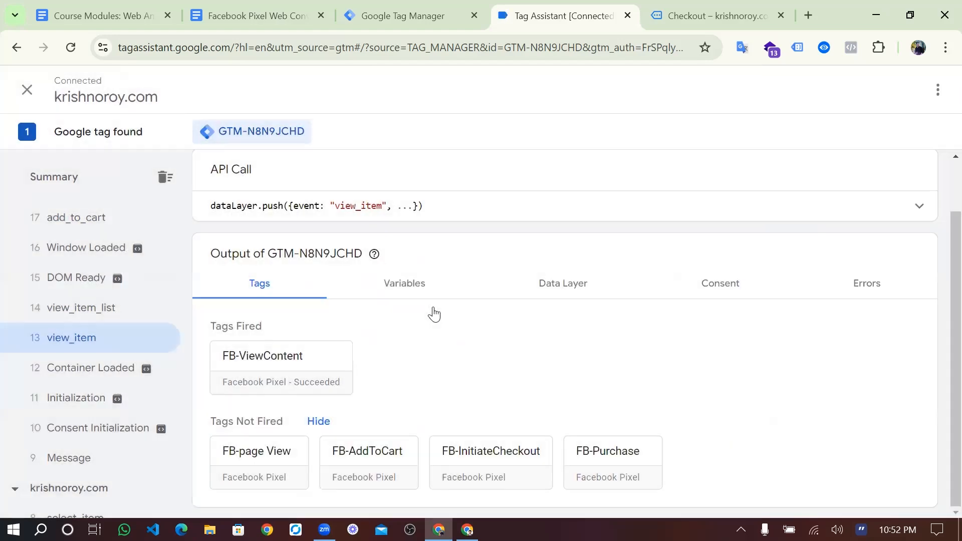
click(407, 15)
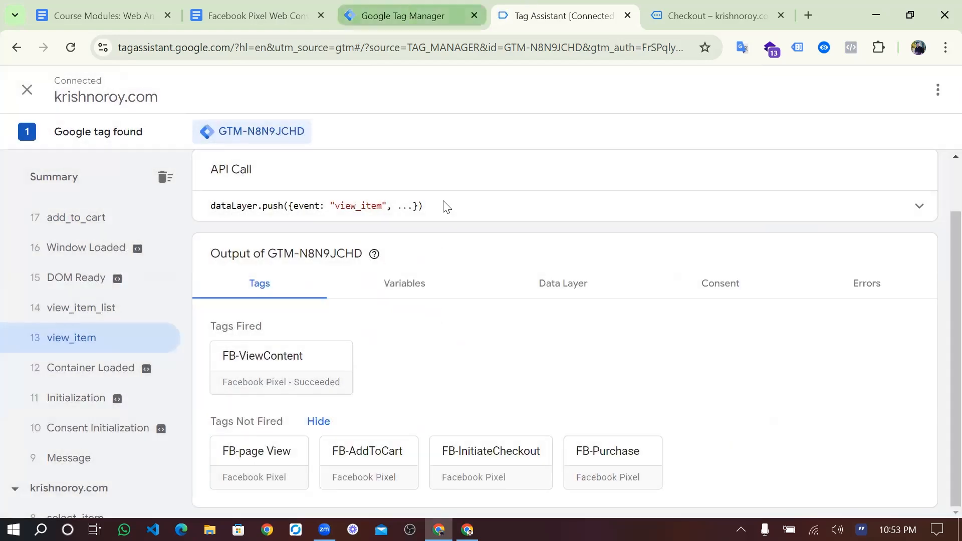
click(586, 16)
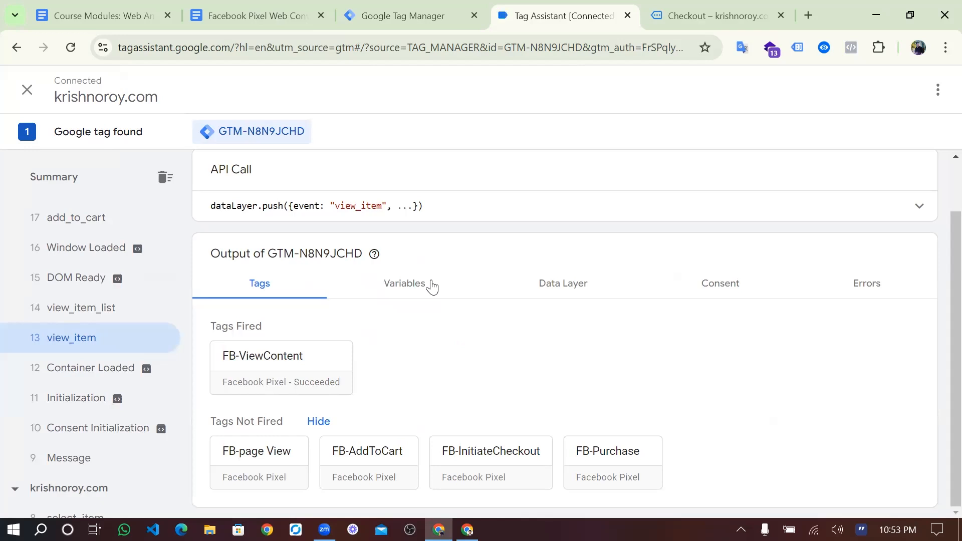
click(714, 20)
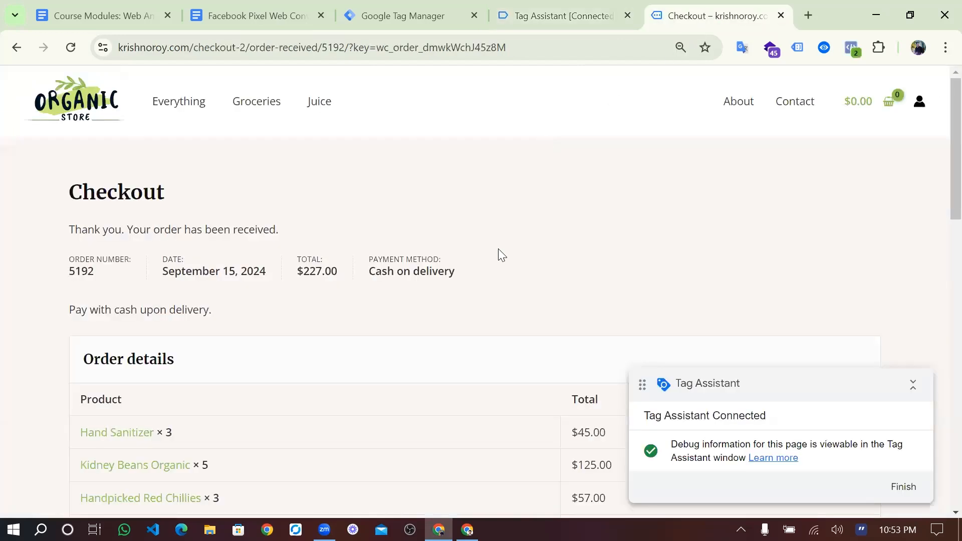
scroll(499, 250, down, 4)
scroll(498, 248, up, 4)
scroll(479, 313, down, 7)
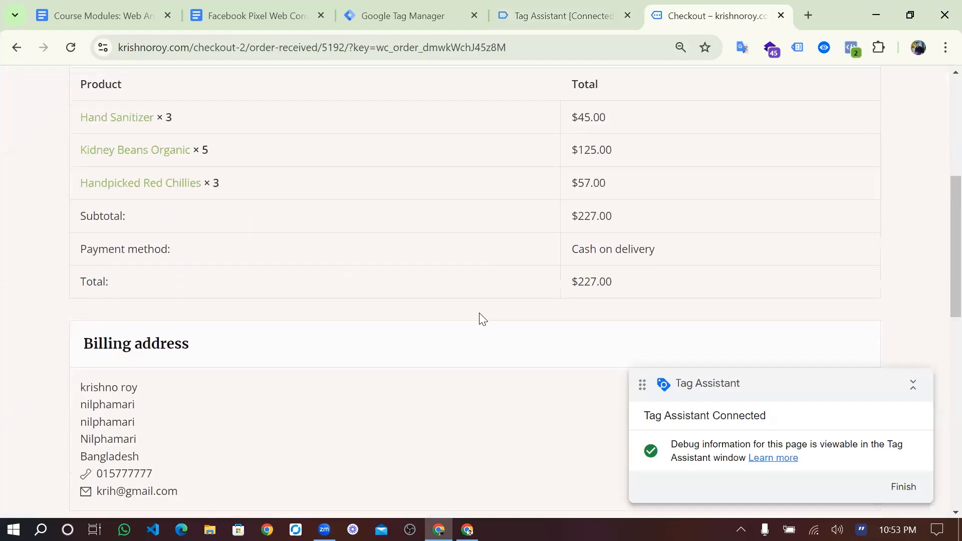
scroll(479, 313, up, 7)
scroll(479, 313, down, 4)
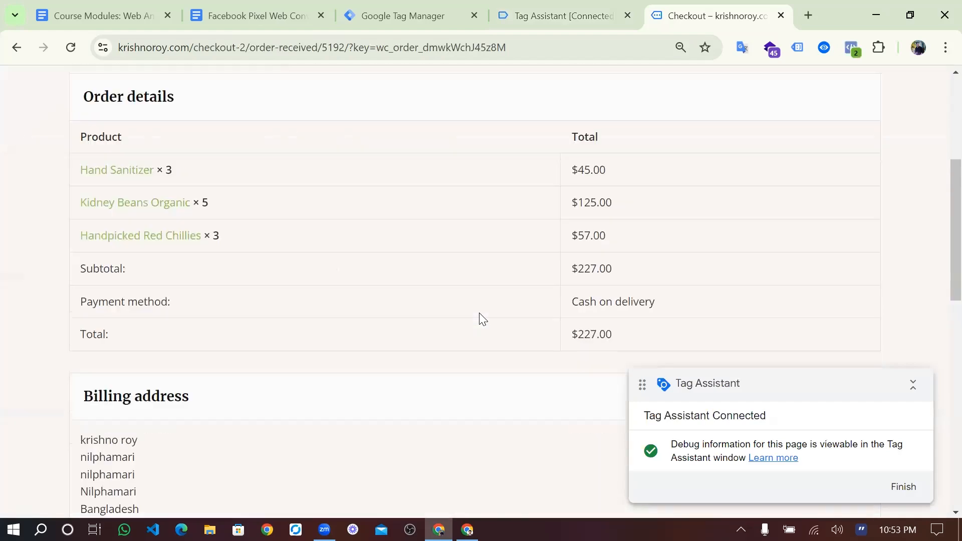
scroll(479, 313, up, 4)
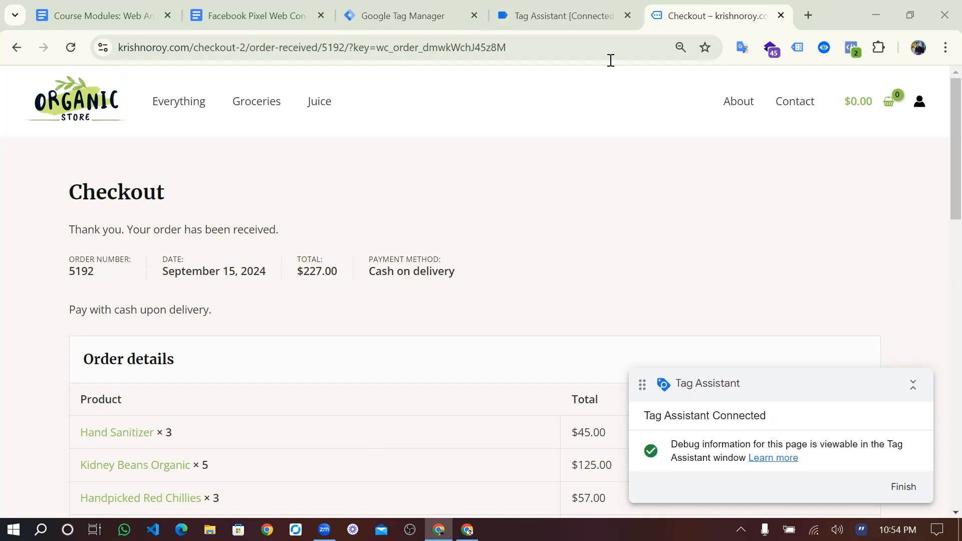
click(540, 20)
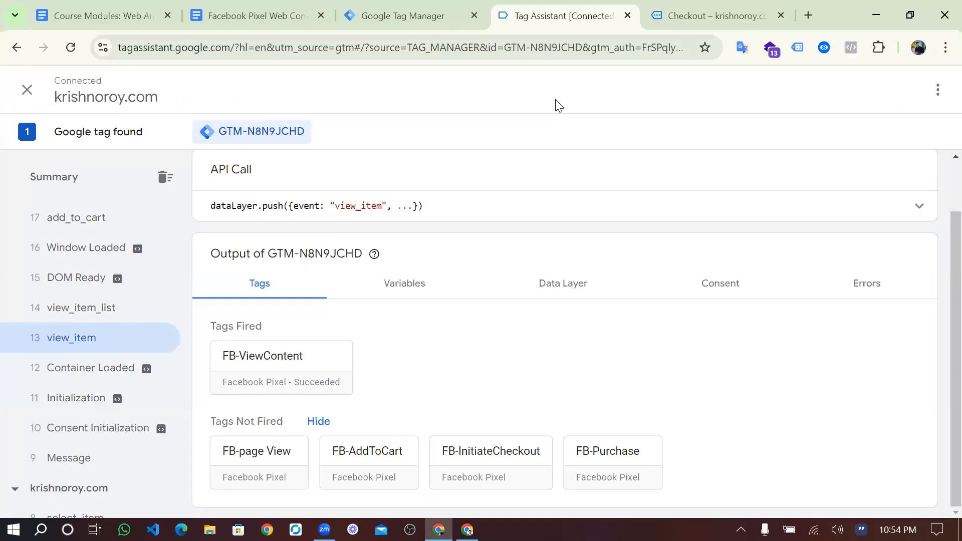
click(667, 8)
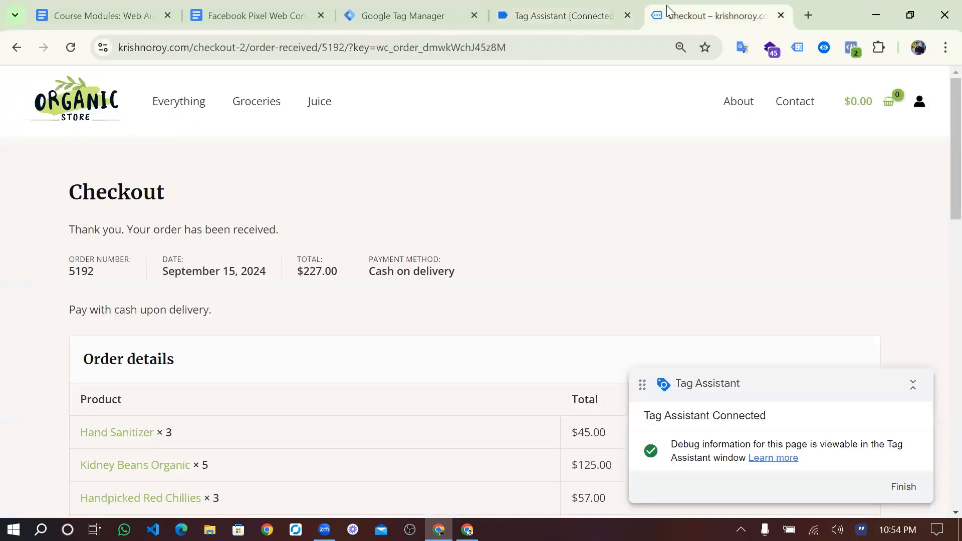
scroll(496, 80, down, 1)
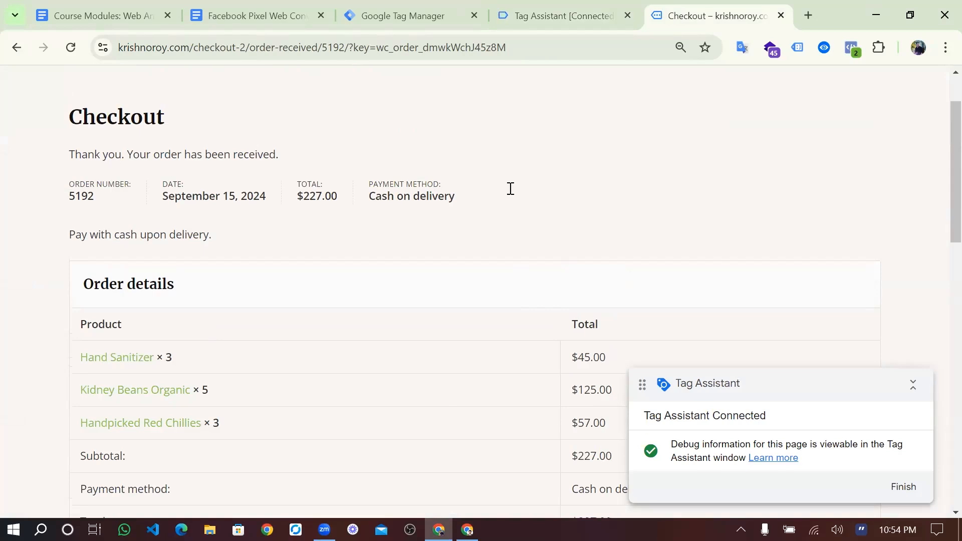
key(ctrl+shift+Tab)
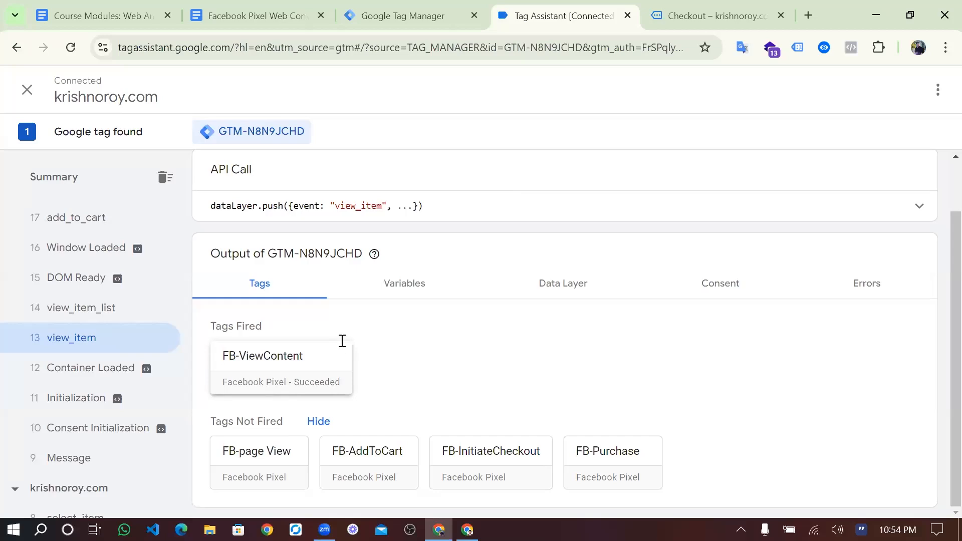
- Show view_item's Variables, noting dlv-quantity is undefined, then scroll the event list upward
click(404, 301)
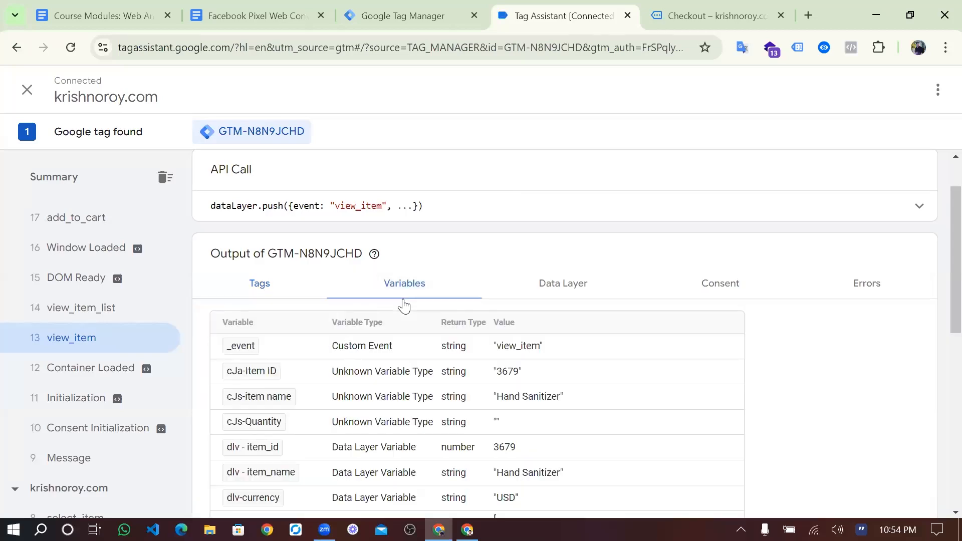
scroll(404, 306, down, 4)
scroll(406, 306, down, 1)
scroll(420, 326, up, 1)
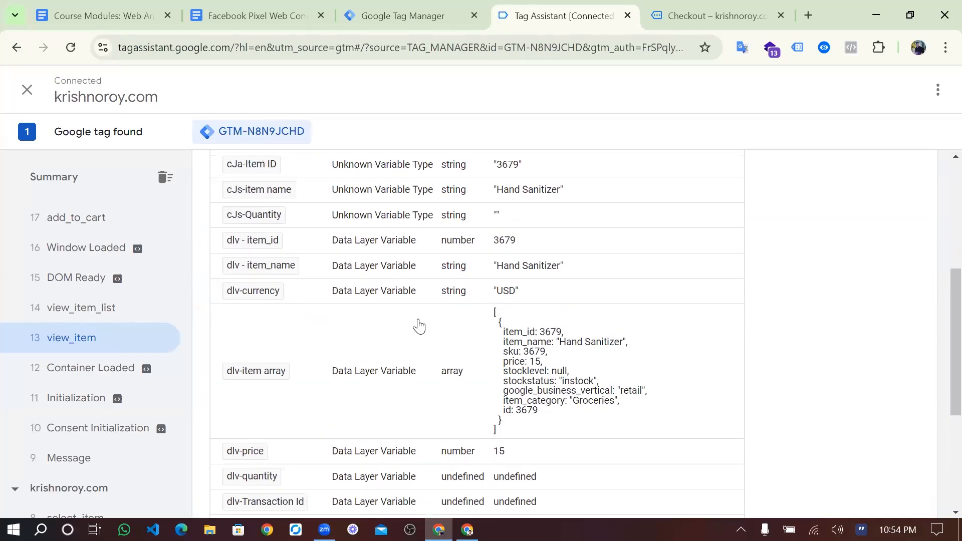
scroll(163, 287, up, 8)
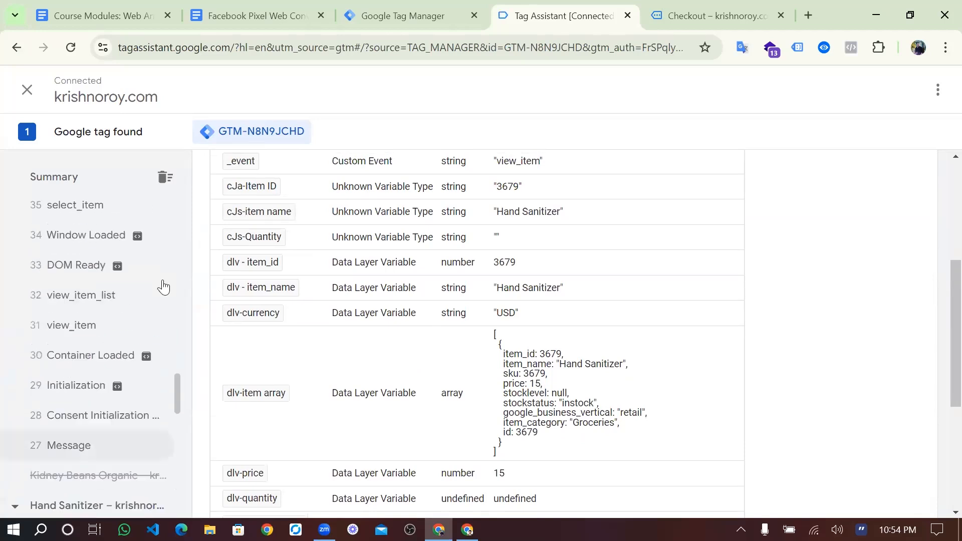
scroll(162, 286, up, 3)
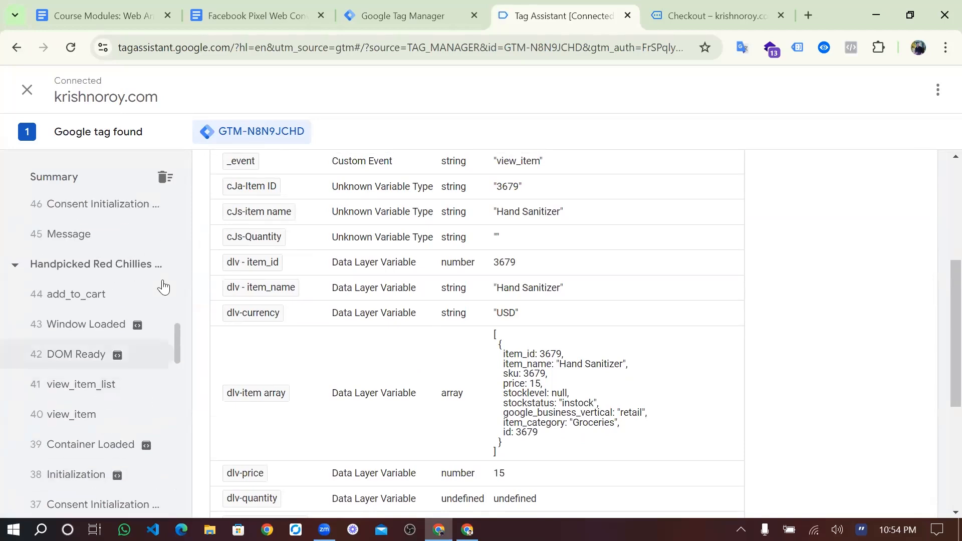
scroll(114, 313, up, 3)
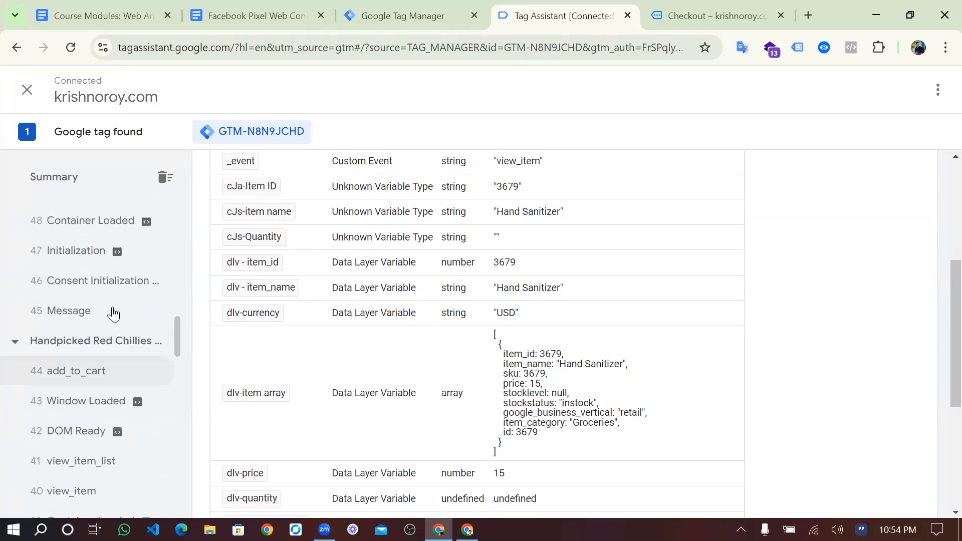
scroll(114, 313, up, 7)
- Open 64 begin_checkout's variables and check the dlv-item array quantities 3, 5, 3 and Hand Sanitizer
scroll(113, 313, up, 3)
click(101, 289)
scroll(420, 329, down, 4)
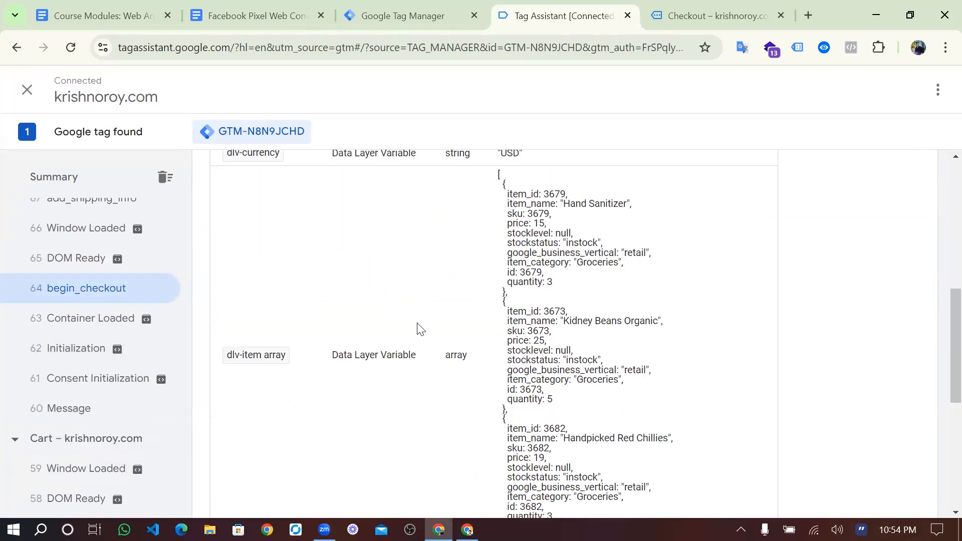
scroll(496, 339, down, 2)
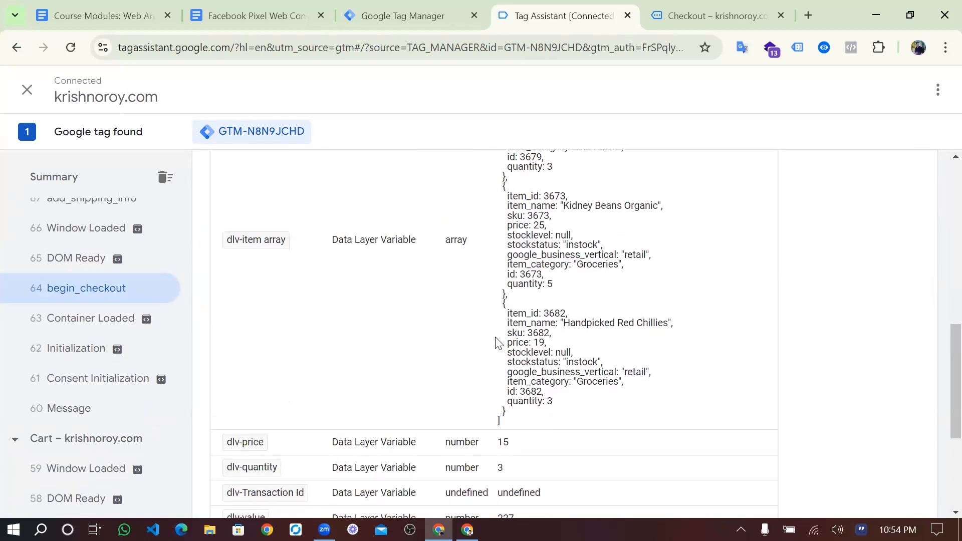
scroll(497, 344, down, 2)
scroll(497, 344, up, 4)
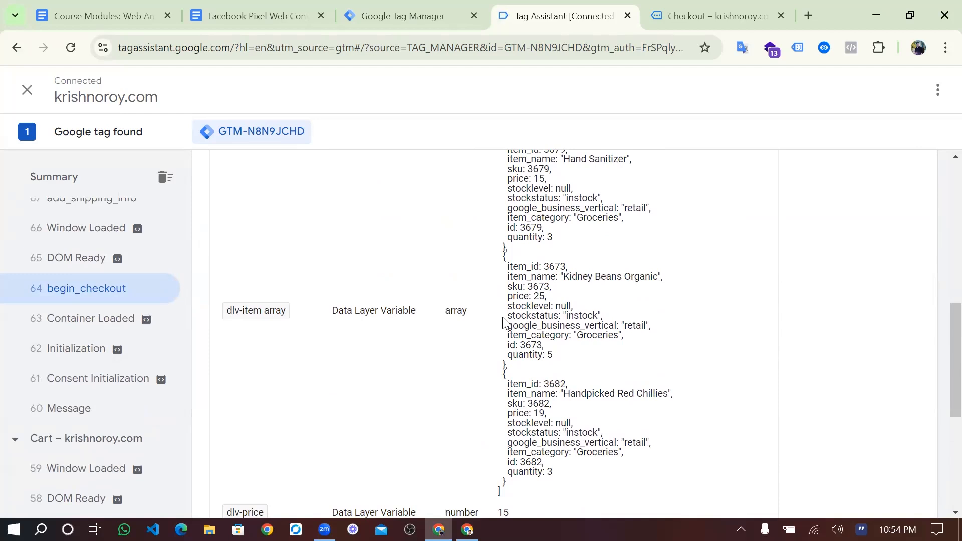
scroll(570, 321, up, 2)
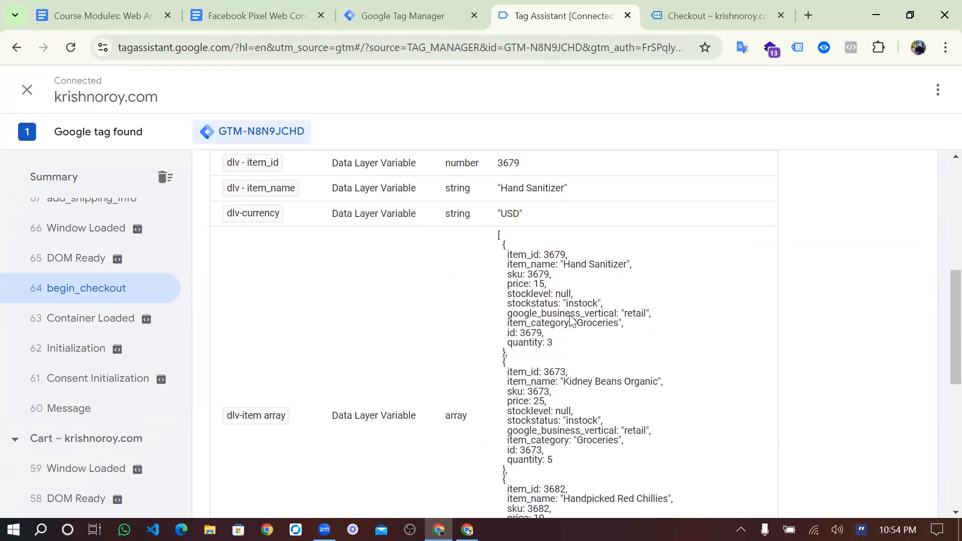
drag(564, 265, 626, 269)
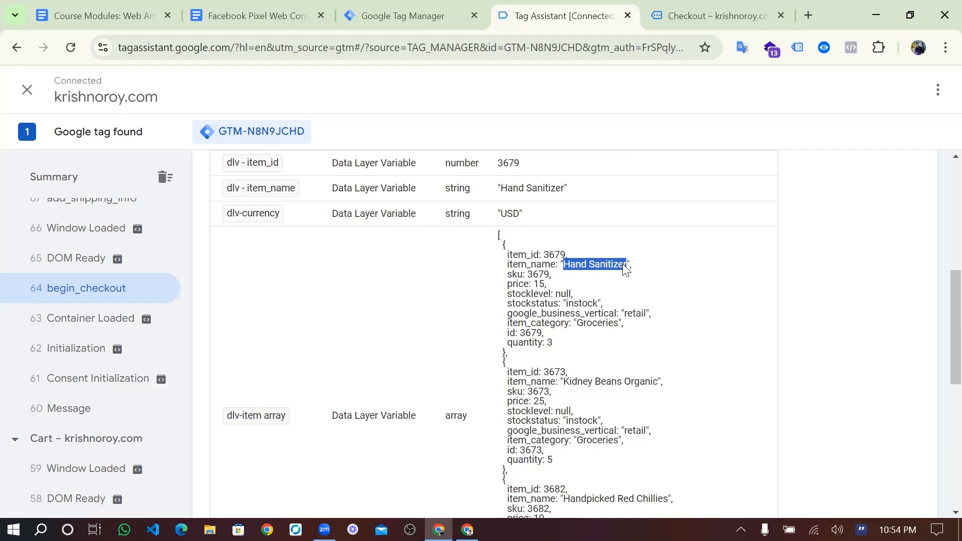
scroll(592, 275, up, 2)
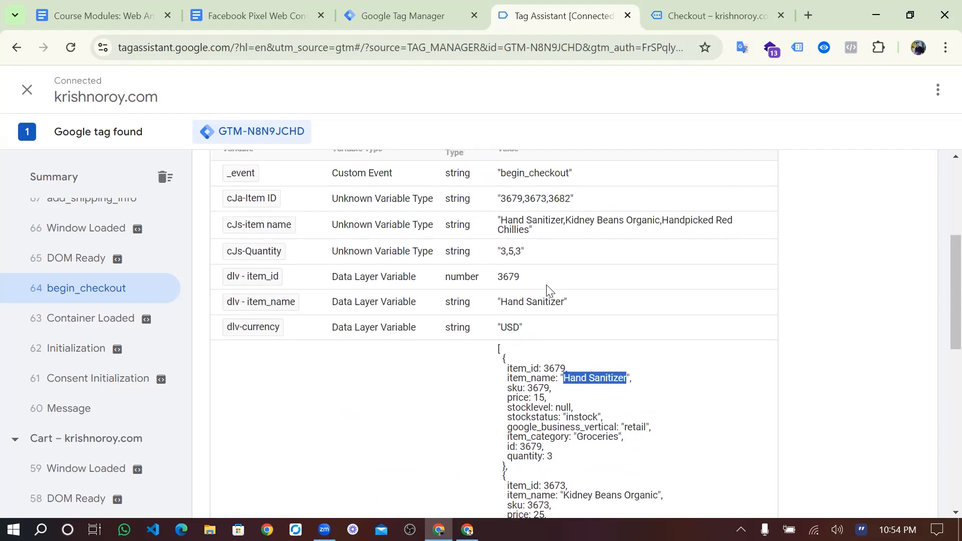
scroll(552, 303, down, 2)
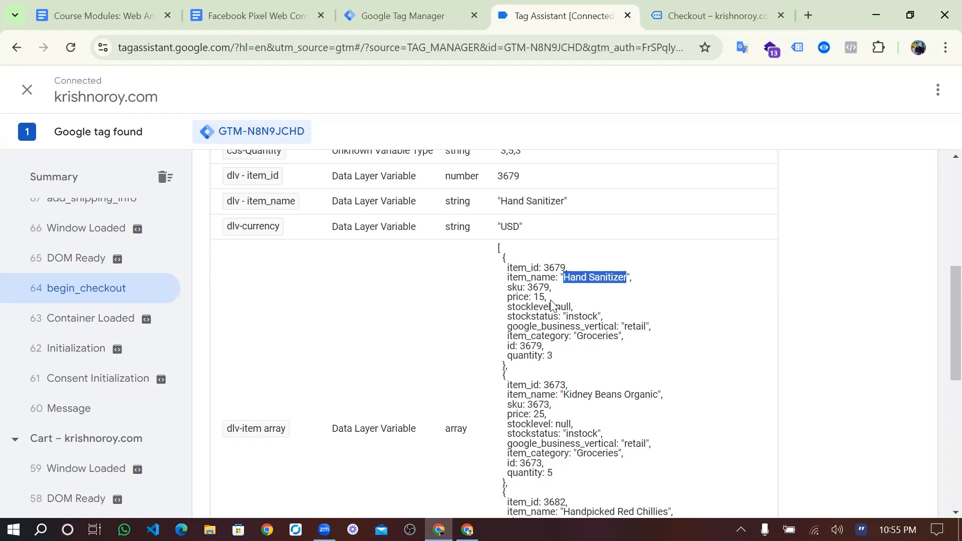
scroll(552, 303, up, 2)
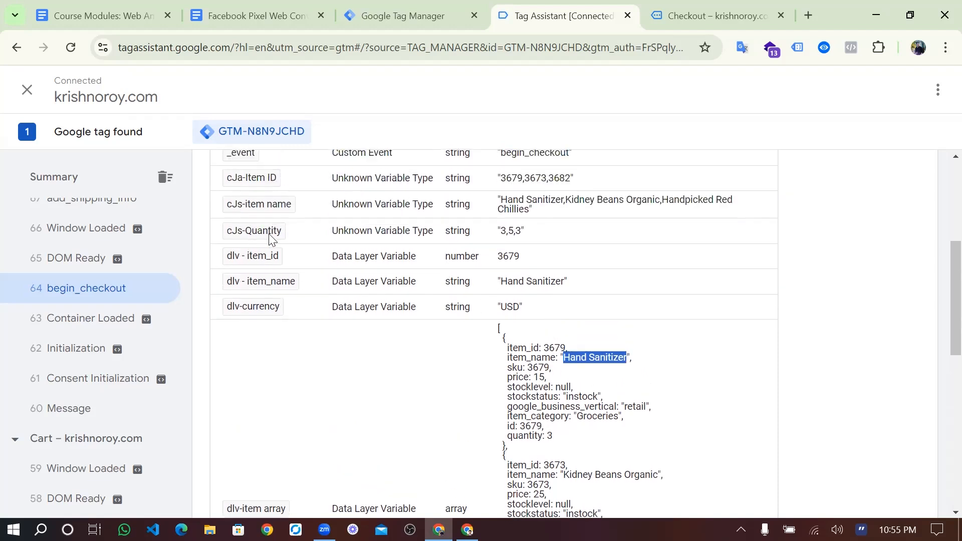
scroll(320, 246, up, 1)
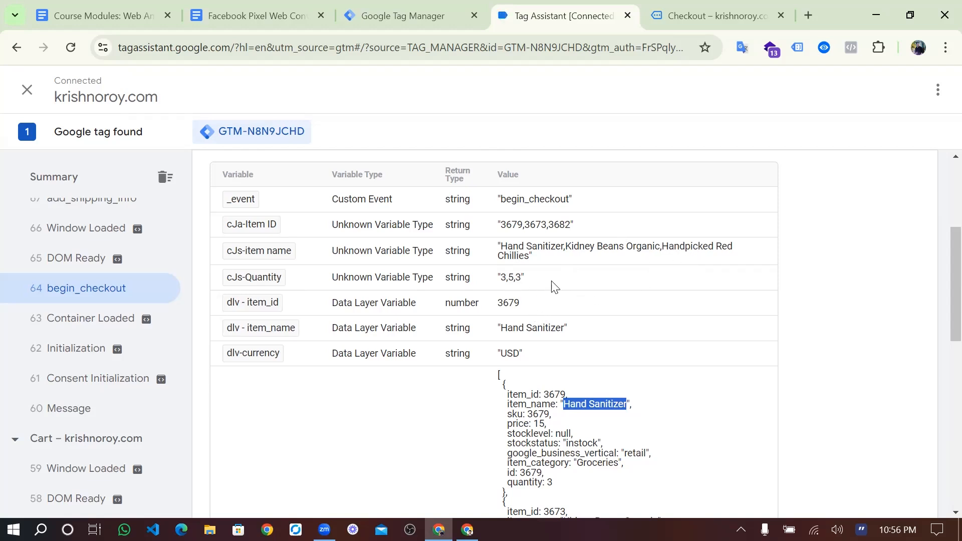
drag(515, 278, 521, 278)
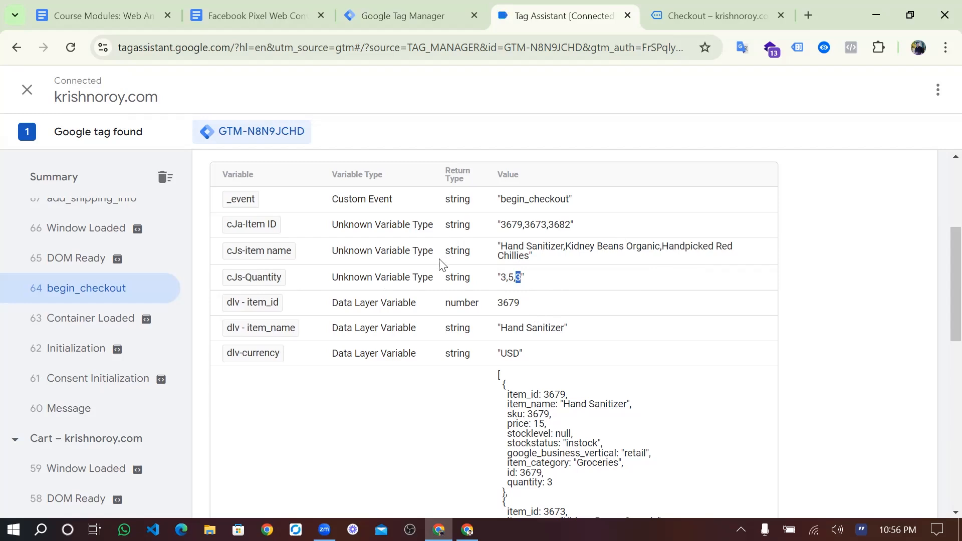
click(365, 6)
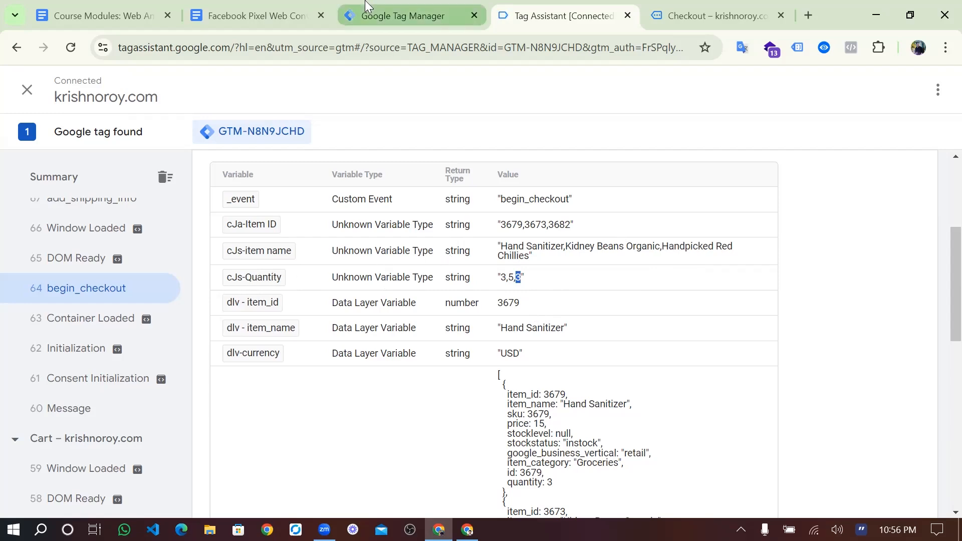
- Attempt to delete the cJs-Quantity variable and dismiss the 'Delete failed' notice citing 2 references
scroll(83, 203, down, 3)
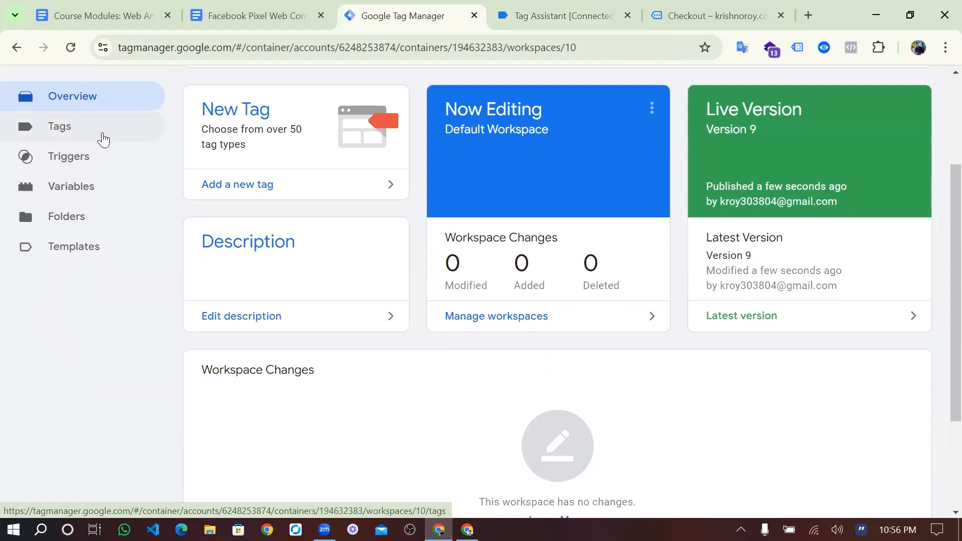
click(102, 138)
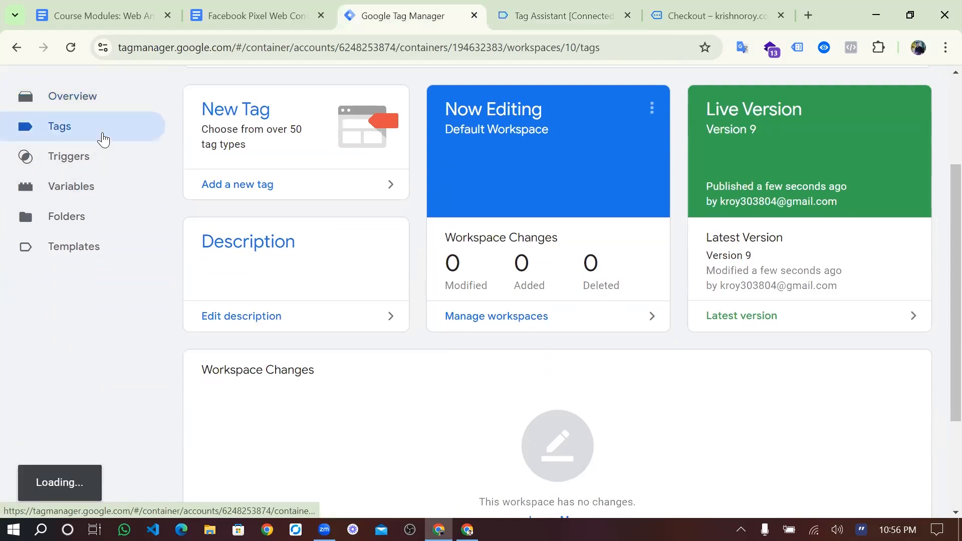
click(88, 188)
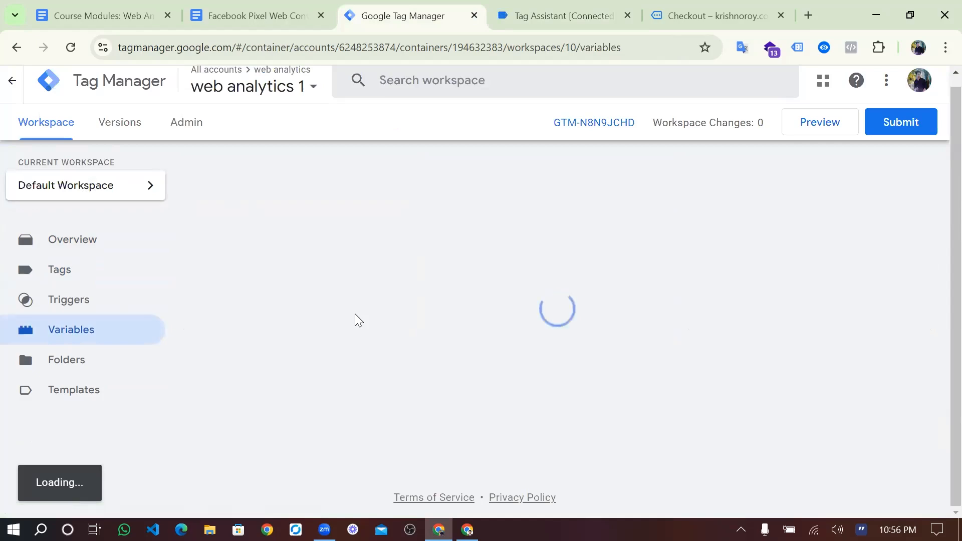
scroll(496, 326, down, 3)
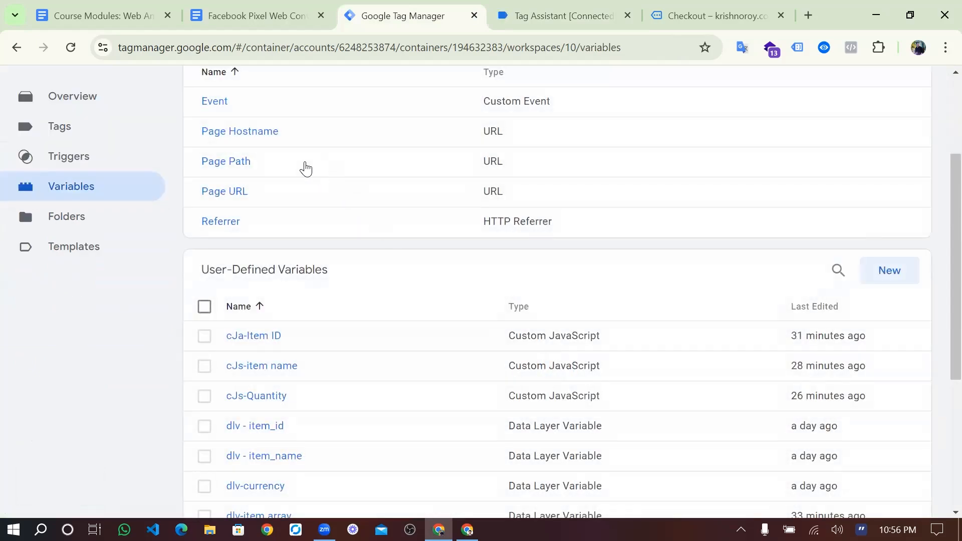
scroll(306, 169, down, 5)
click(205, 167)
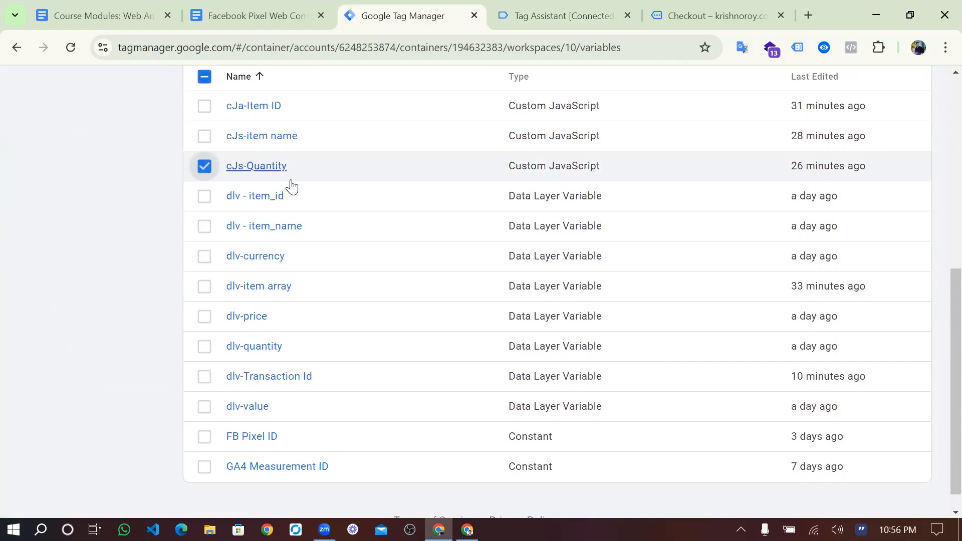
scroll(732, 221, up, 3)
click(901, 176)
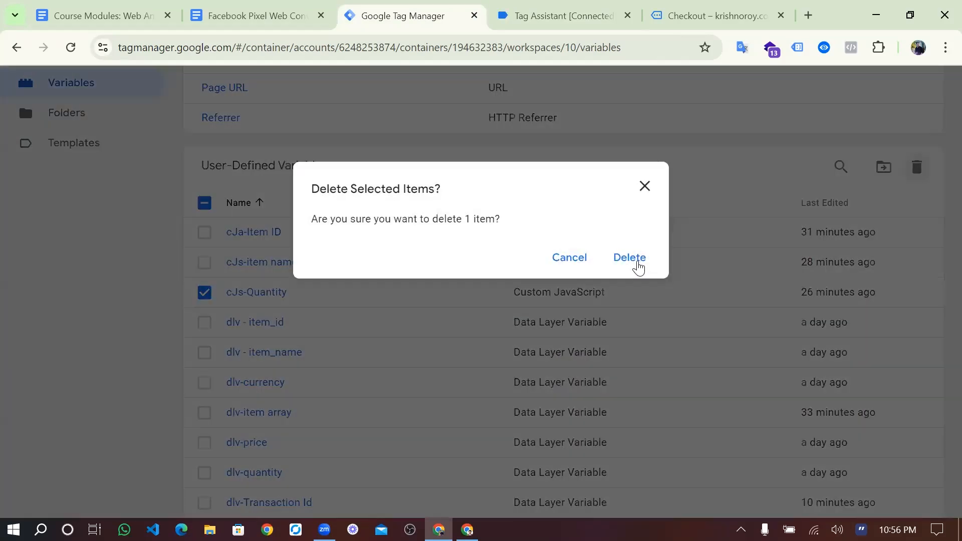
click(636, 262)
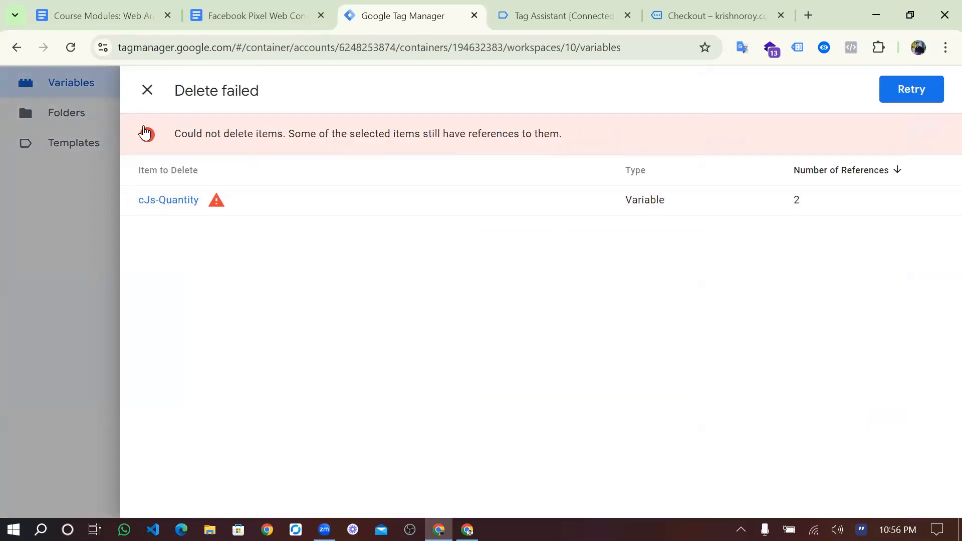
click(147, 90)
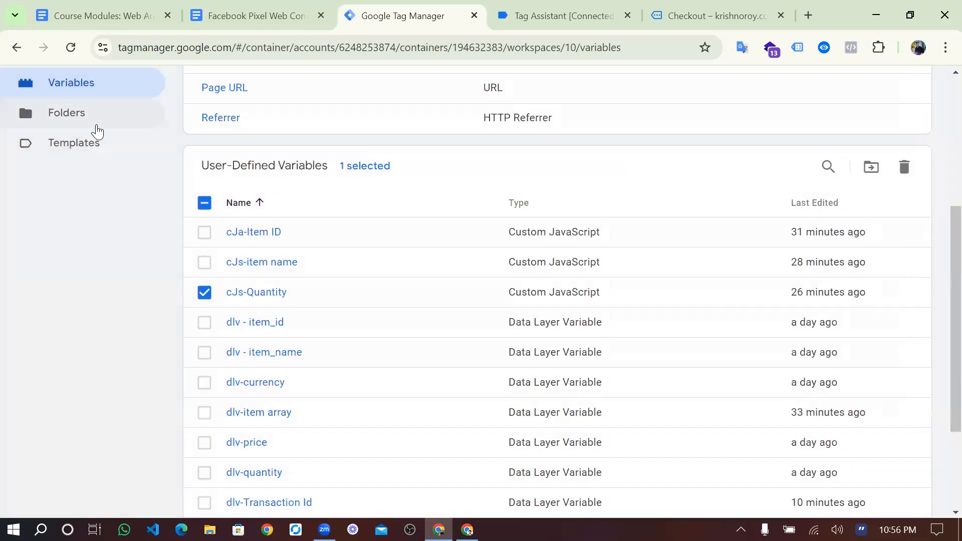
- Remove the quantity object property from the FB-InitiateCheckout tag and save it
scroll(96, 126, up, 2)
click(95, 126)
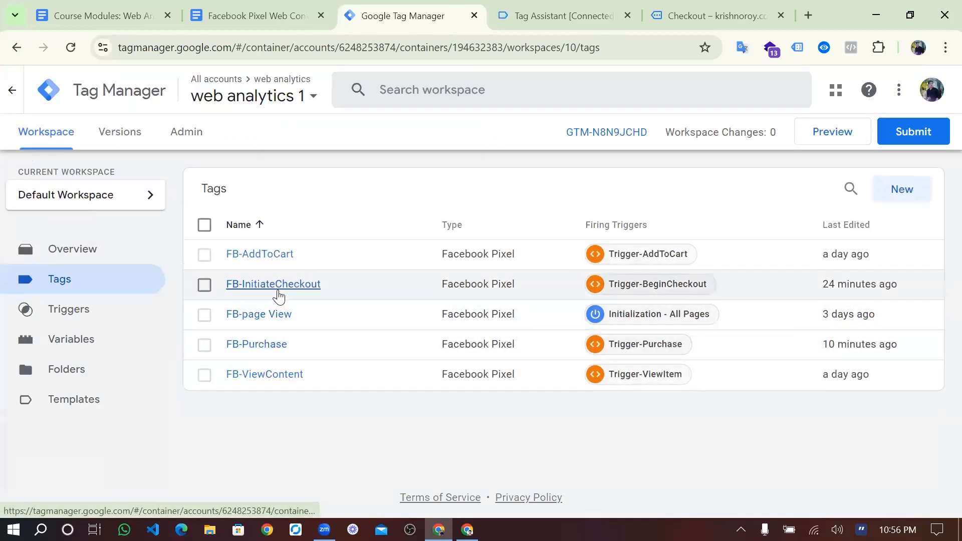
click(274, 284)
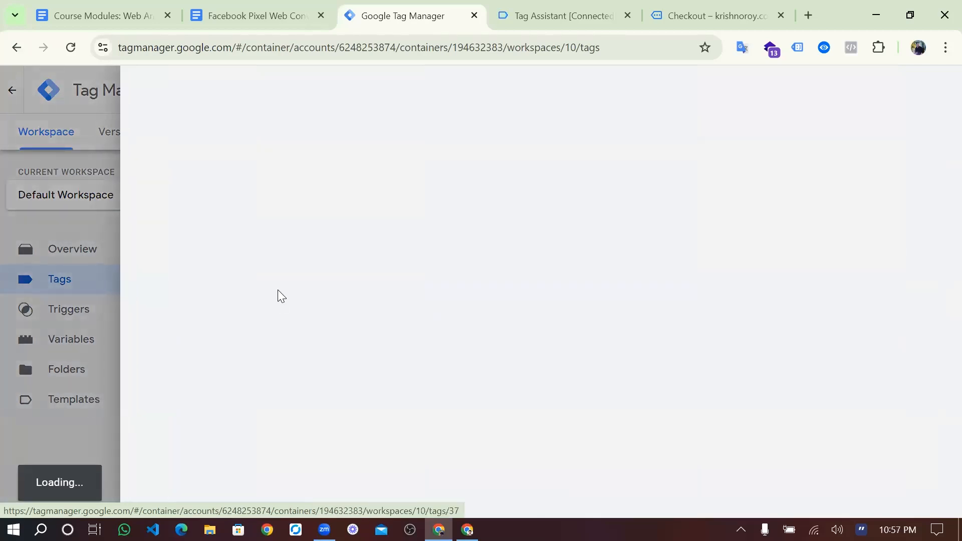
scroll(463, 361, down, 5)
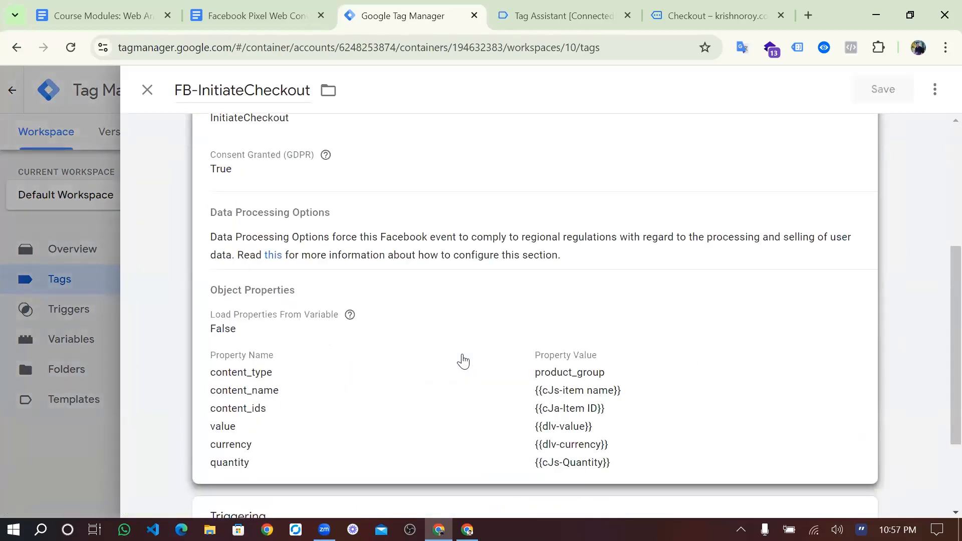
scroll(463, 361, down, 3)
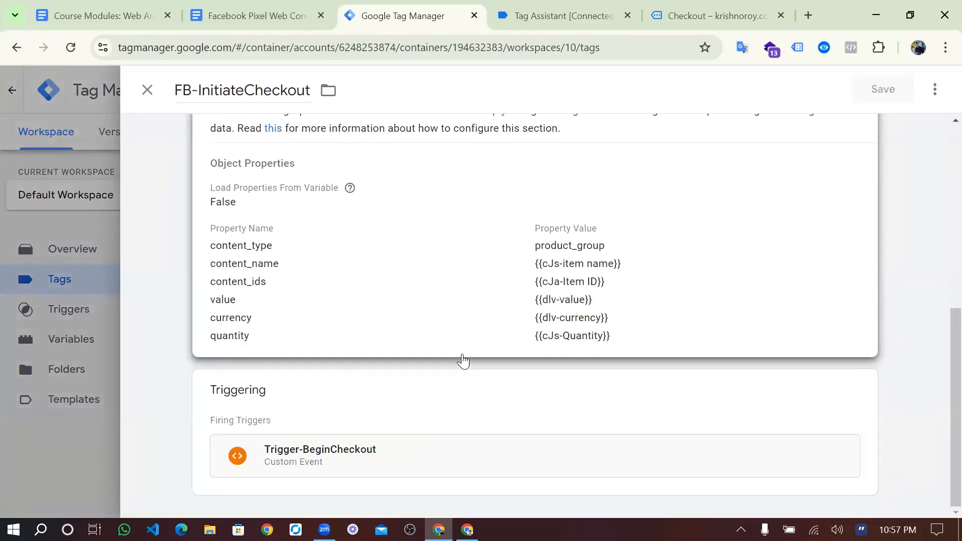
click(483, 270)
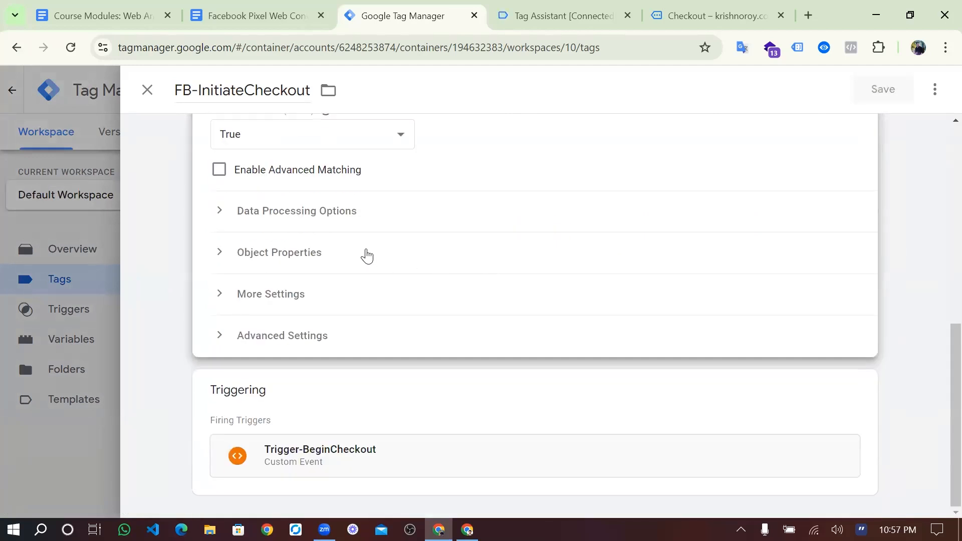
click(367, 256)
scroll(366, 256, down, 4)
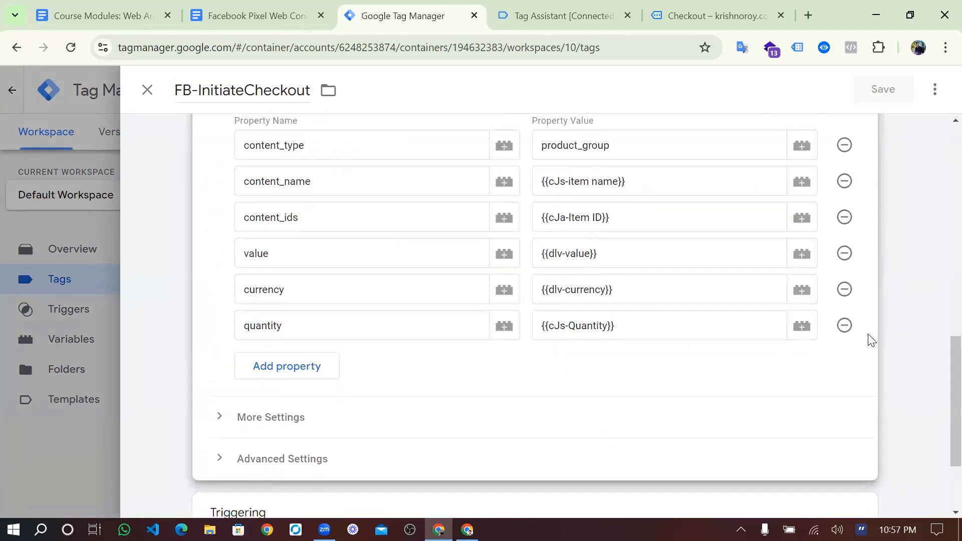
click(844, 326)
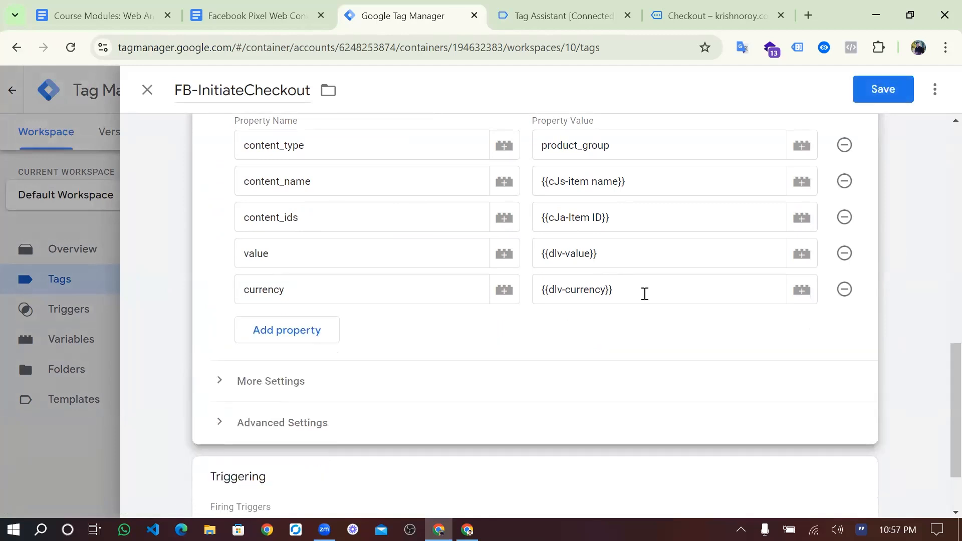
scroll(645, 294, up, 3)
click(867, 97)
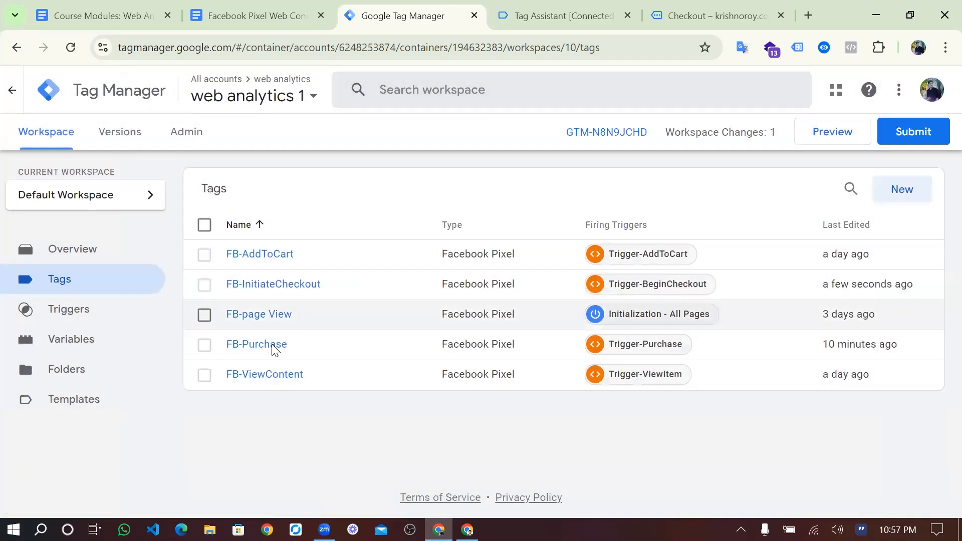
- Remove the quantity object property from the FB-Purchase tag and save it
click(273, 345)
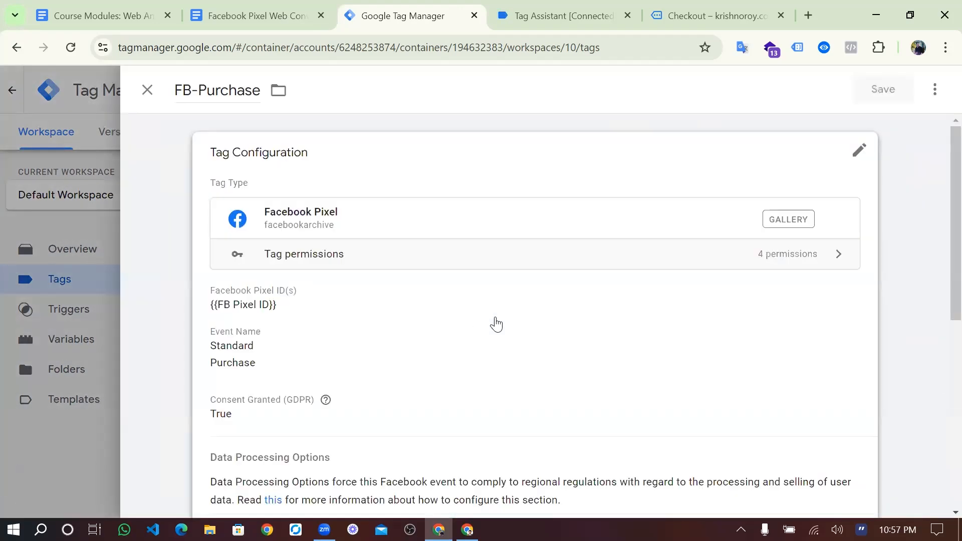
scroll(494, 322, down, 5)
click(539, 228)
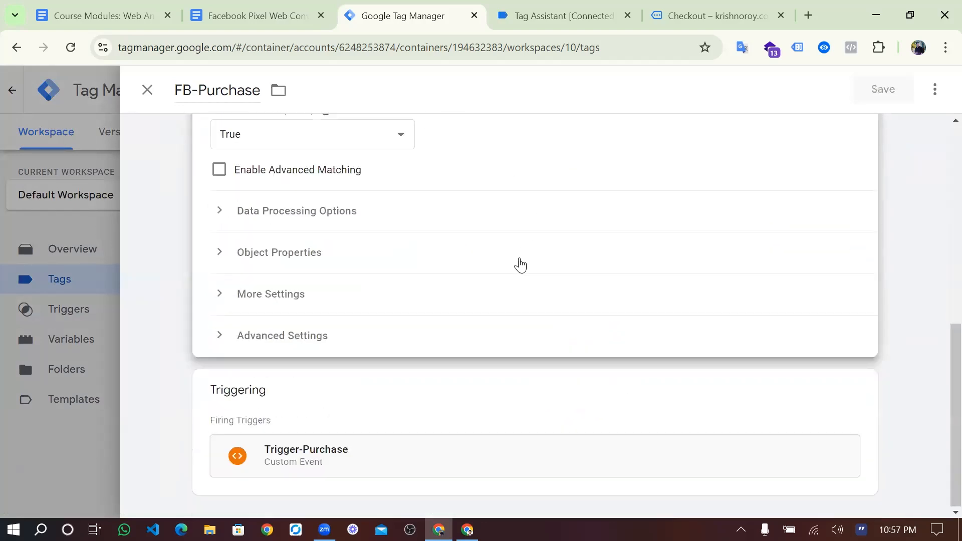
click(534, 260)
scroll(847, 364, down, 5)
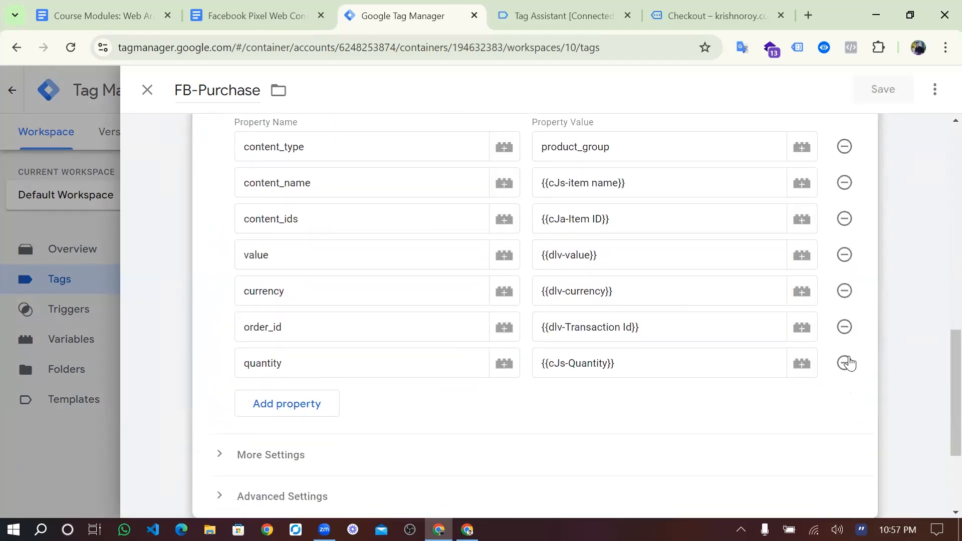
scroll(694, 236, up, 5)
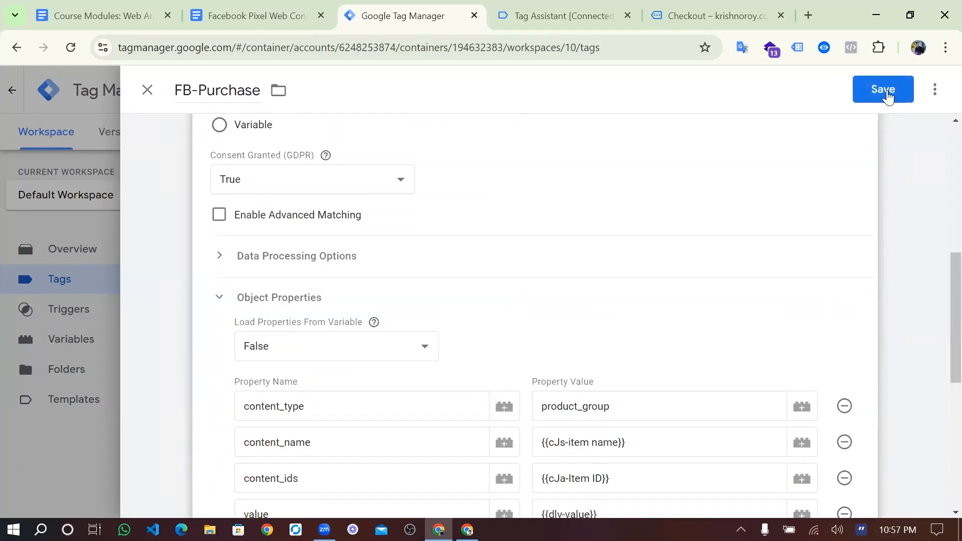
click(888, 90)
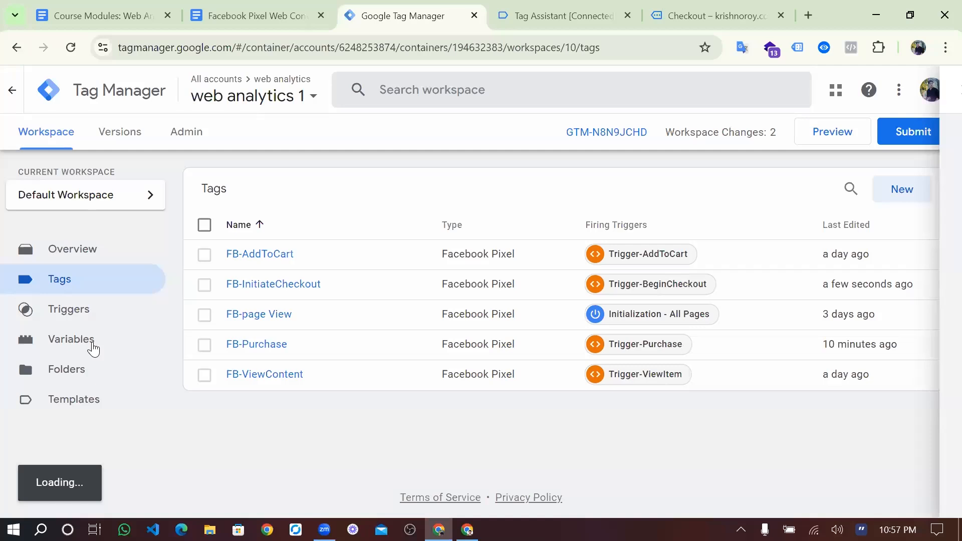
- Delete the cJs-Quantity variable and start a new preview session for the container
click(93, 347)
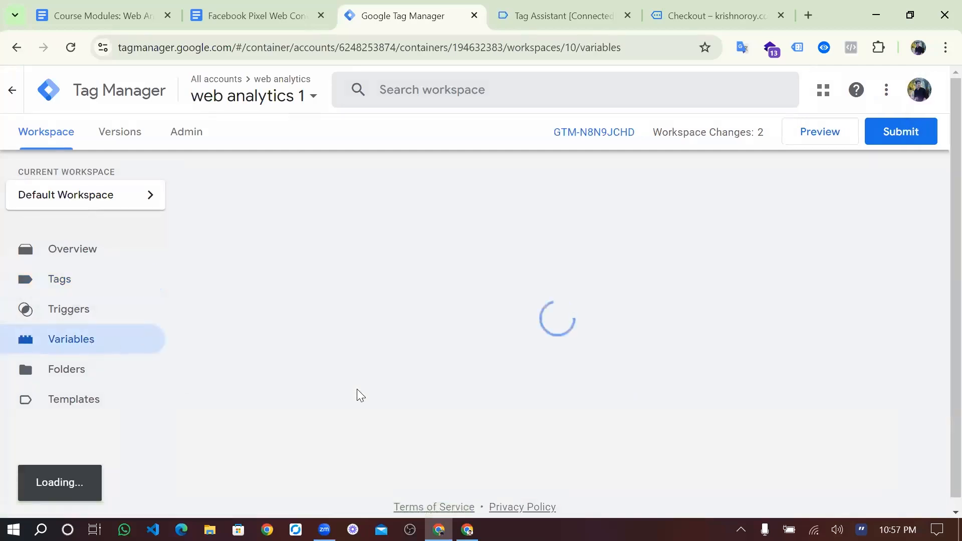
scroll(357, 389, down, 4)
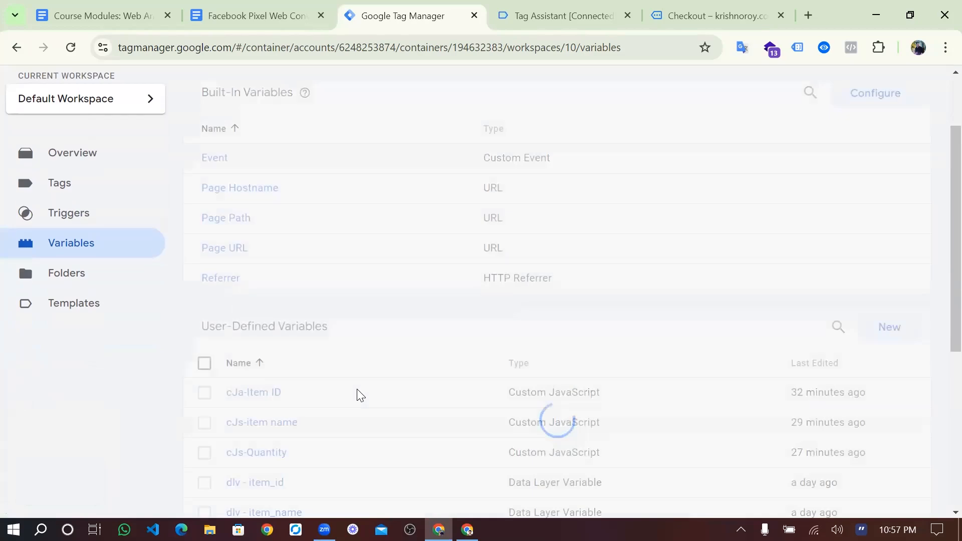
scroll(357, 396, down, 4)
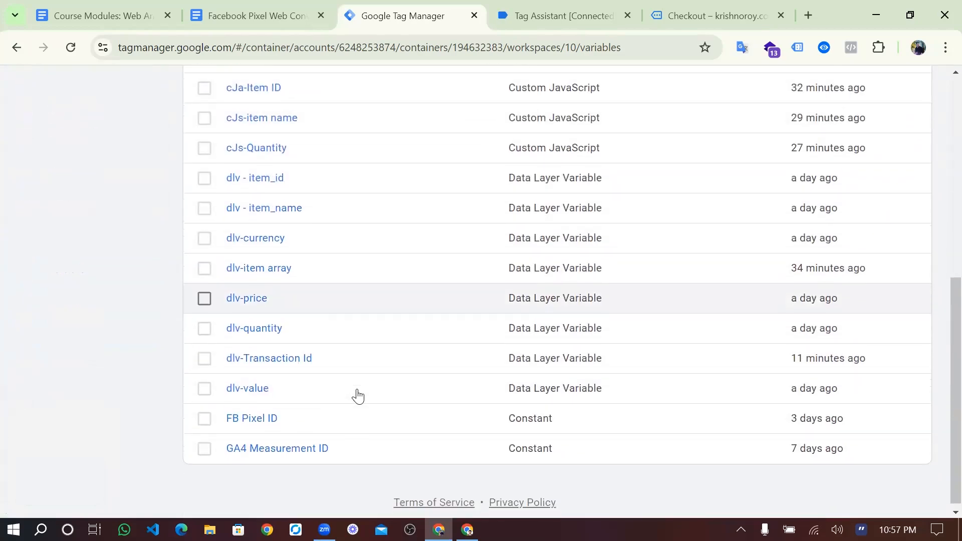
scroll(286, 277, up, 1)
scroll(209, 221, up, 1)
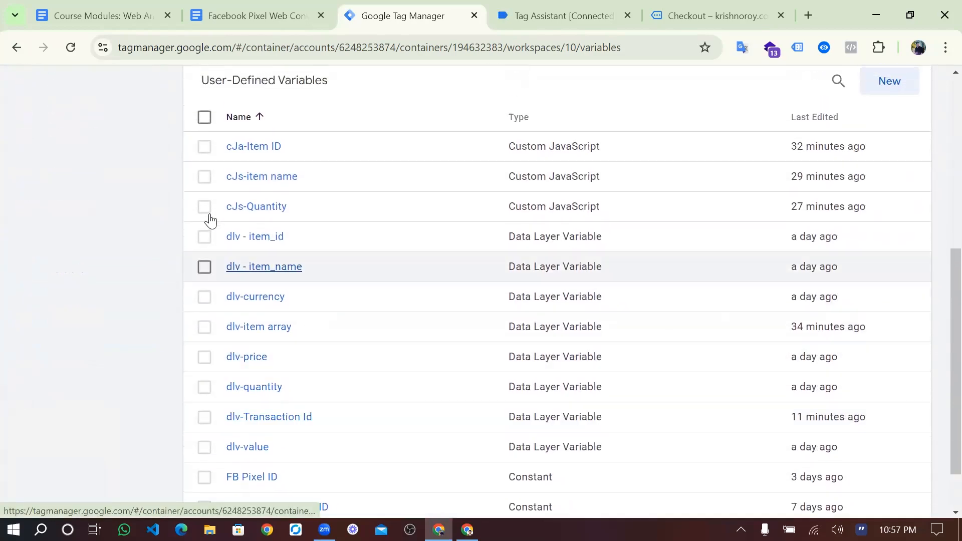
click(204, 209)
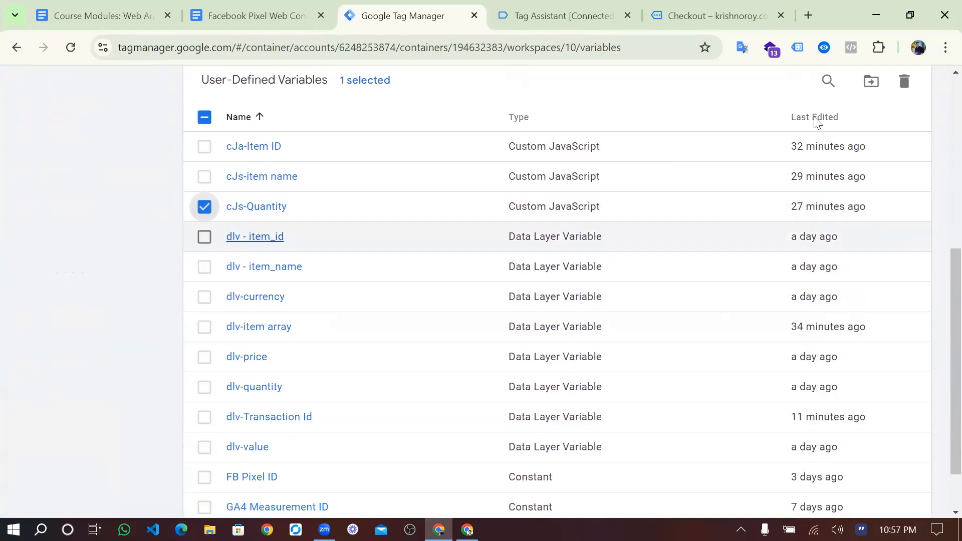
click(903, 84)
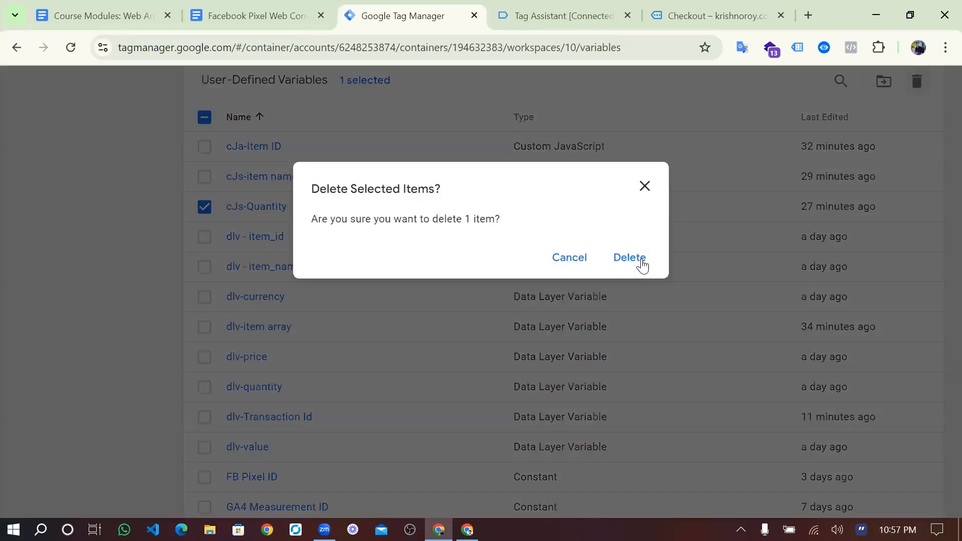
click(630, 258)
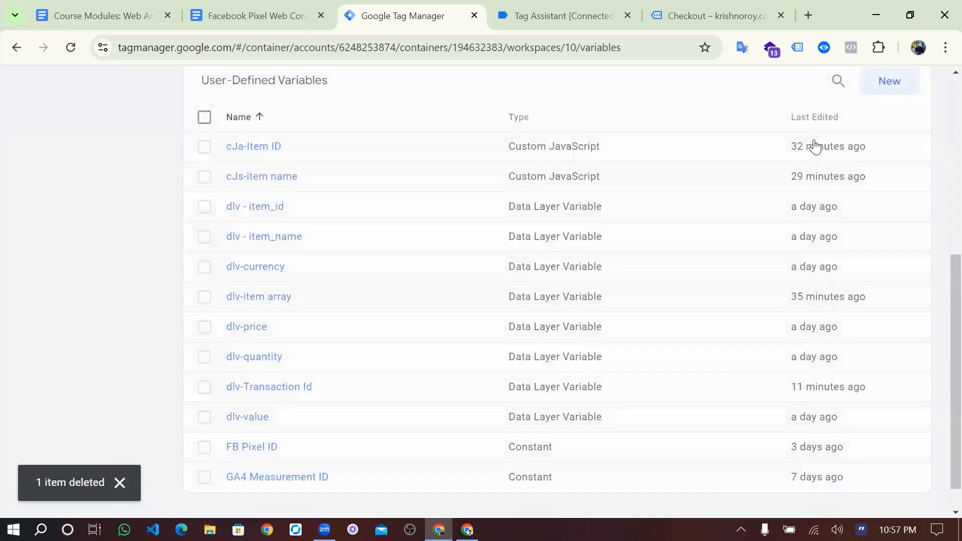
click(814, 141)
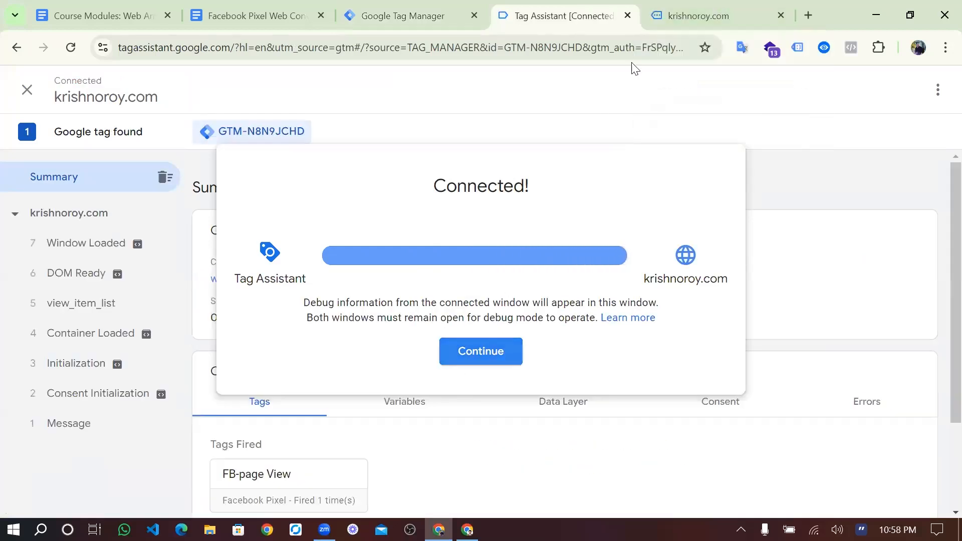
- Continue into the connected store and add 2 Hand Sanitizer to the cart
click(481, 354)
key(ctrl+Tab)
scroll(521, 352, down, 1)
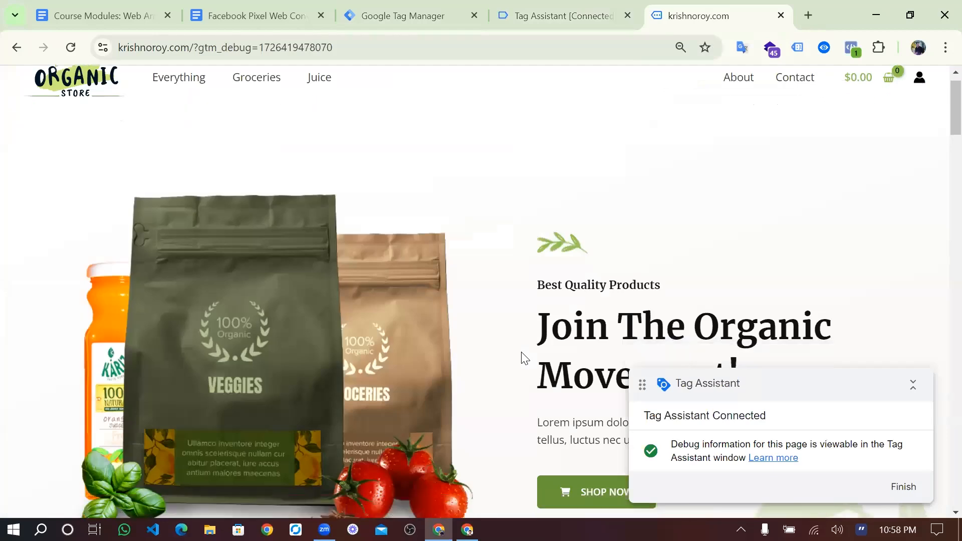
scroll(438, 265, down, 10)
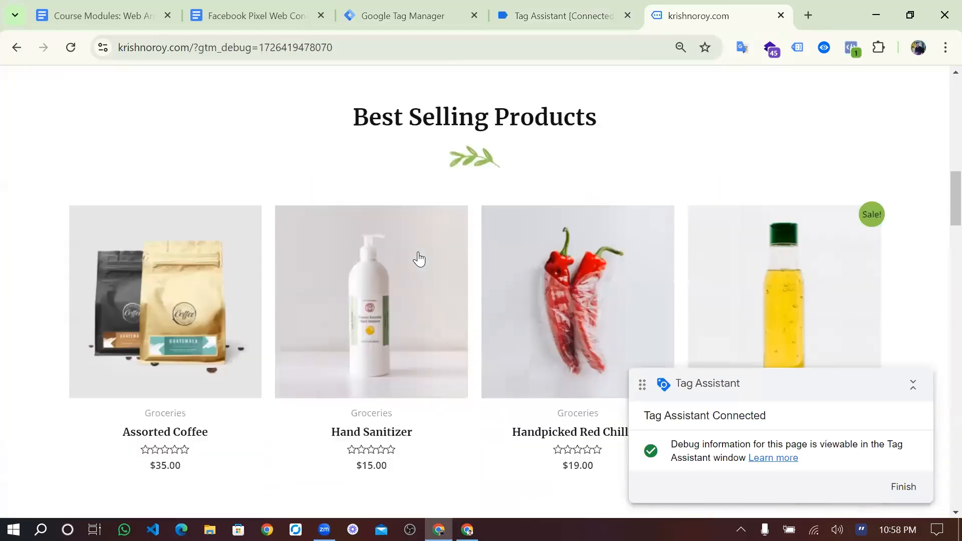
scroll(476, 280, down, 1)
click(537, 308)
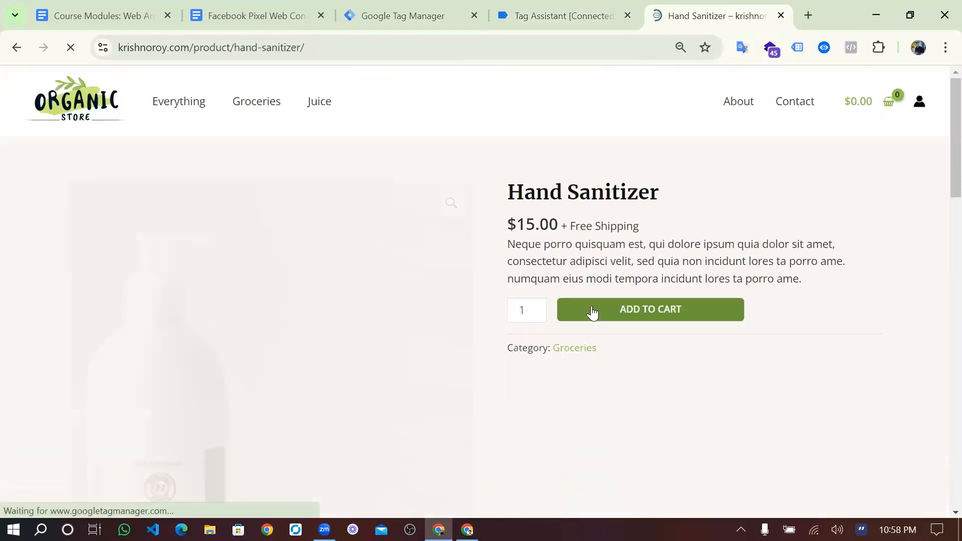
click(537, 307)
click(593, 311)
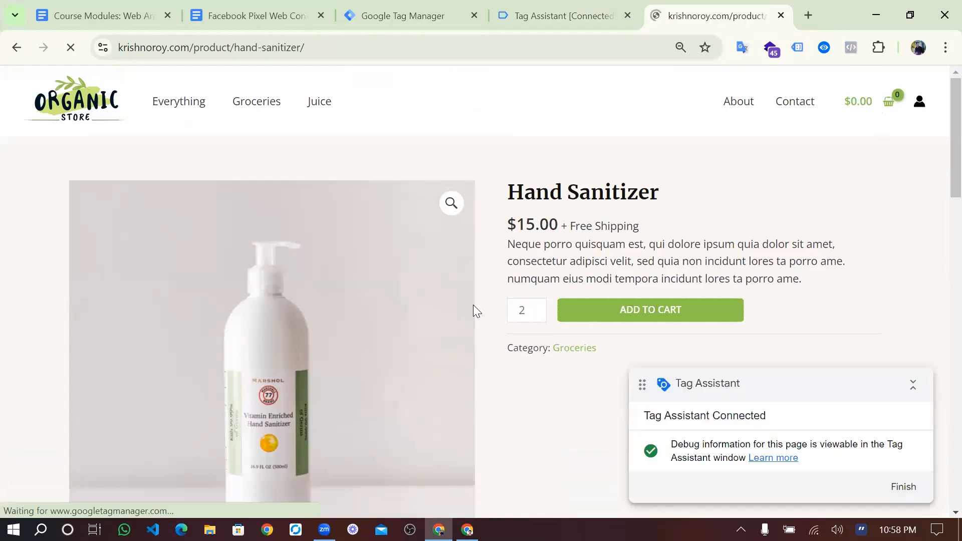
- Add 3 Handpicked Red Chillies and 4 Fresh Organic Honey to the cart
scroll(462, 308, down, 12)
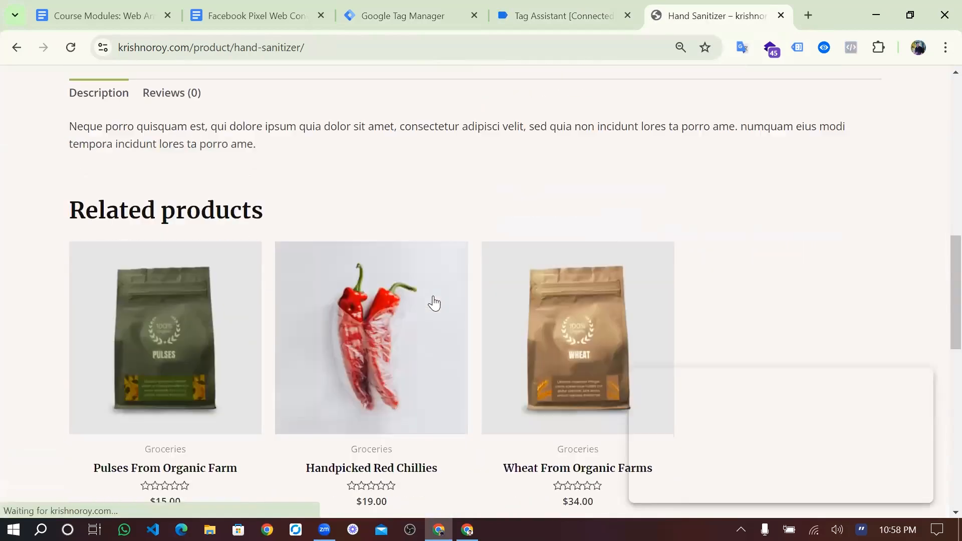
scroll(434, 303, down, 2)
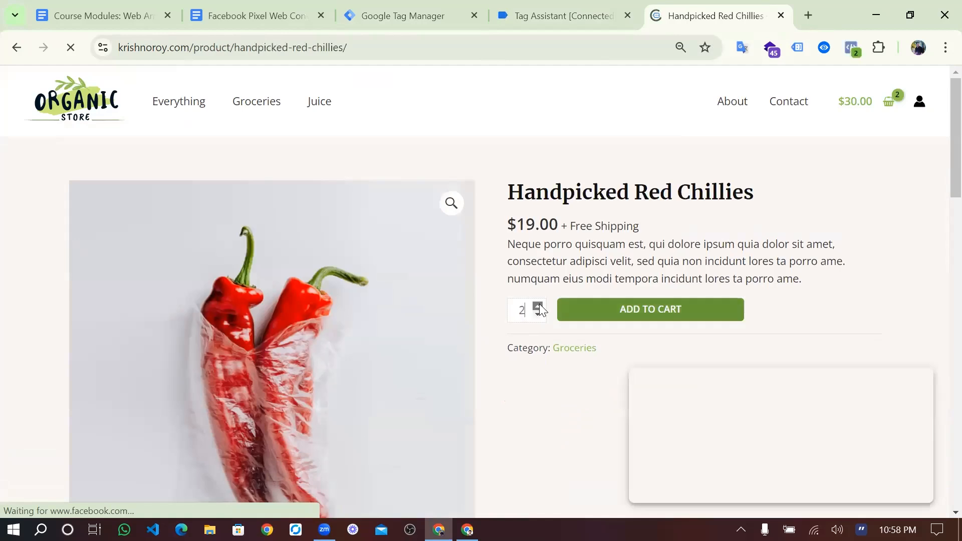
double_click(538, 306)
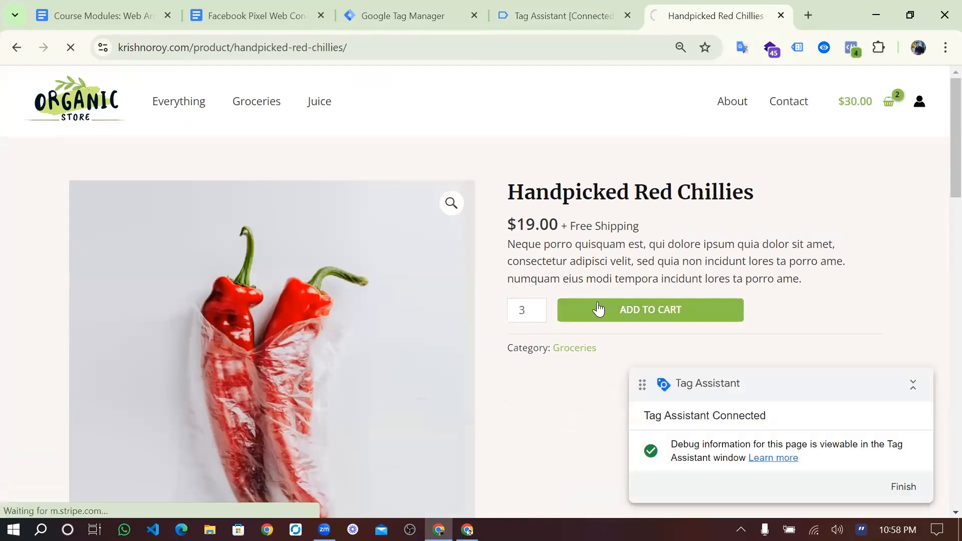
scroll(493, 283, down, 2)
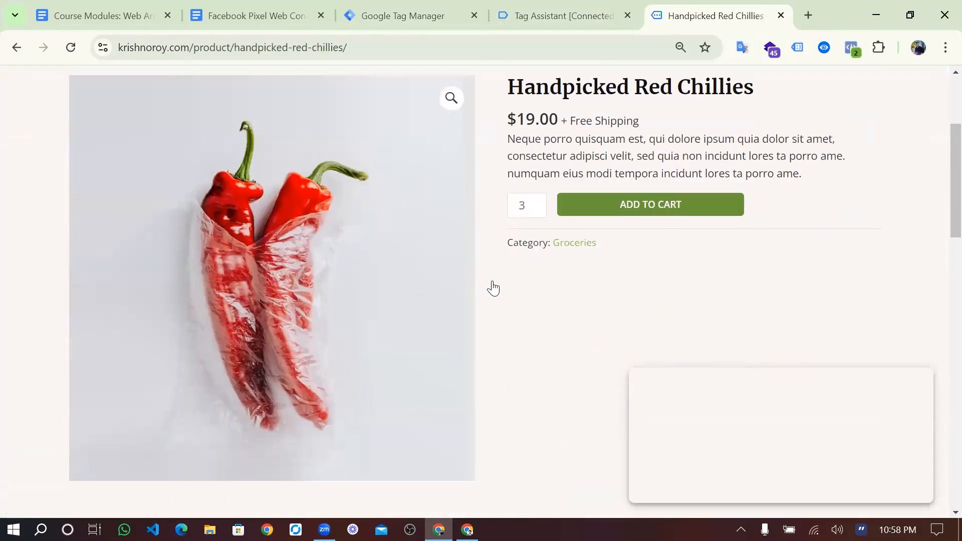
scroll(541, 284, down, 5)
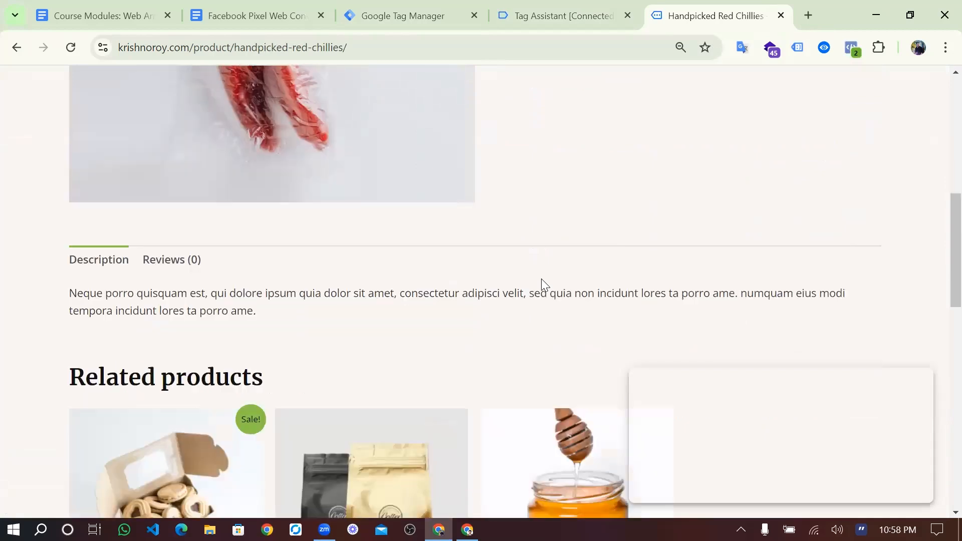
scroll(541, 280, down, 2)
click(541, 302)
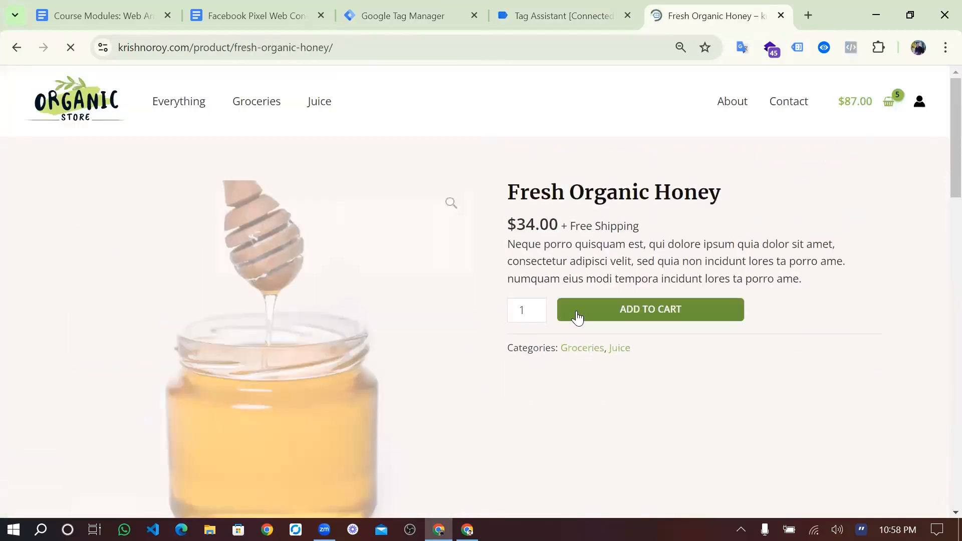
click(538, 303)
click(539, 304)
click(538, 304)
click(595, 311)
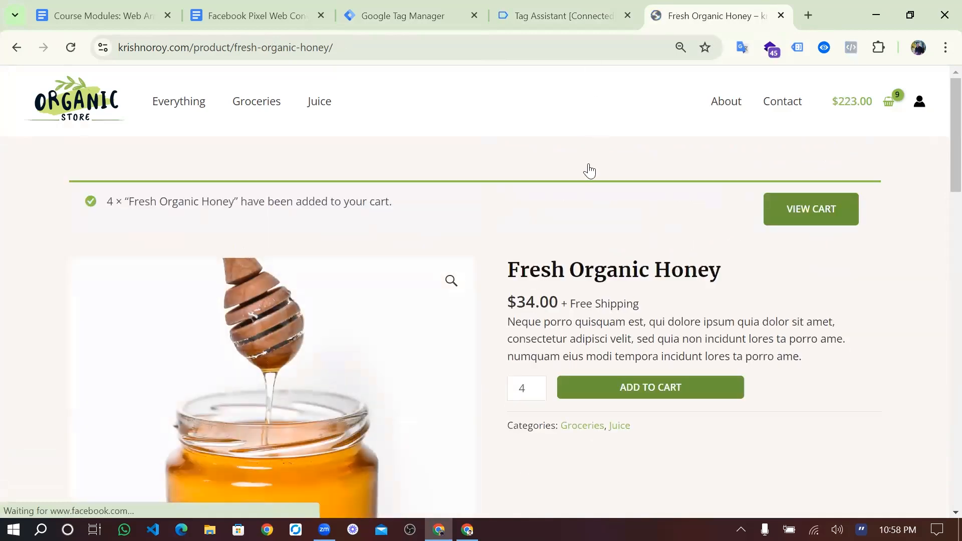
- Check the events recorded so far in Tag Assistant, then return to the honey page
scroll(548, 239, down, 4)
scroll(544, 253, up, 4)
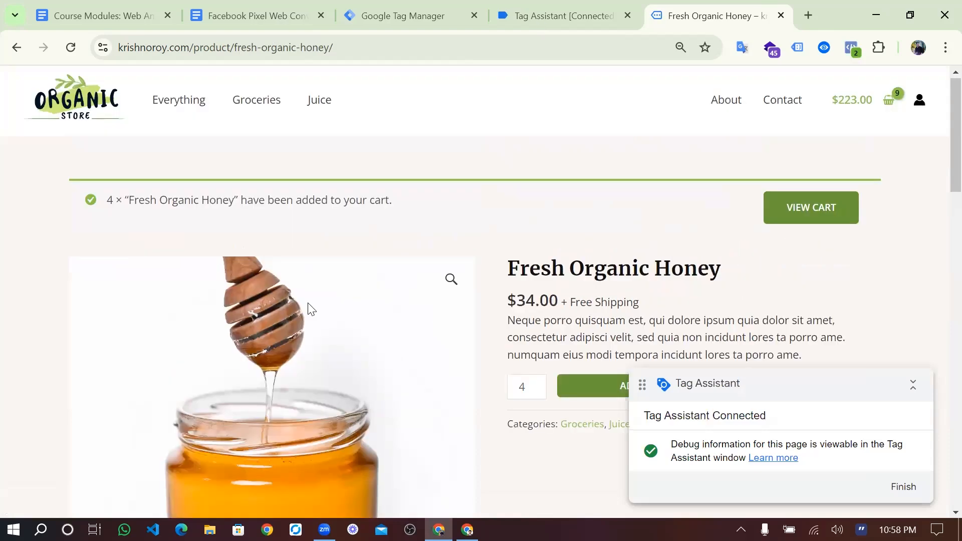
click(564, 15)
scroll(310, 309, down, 3)
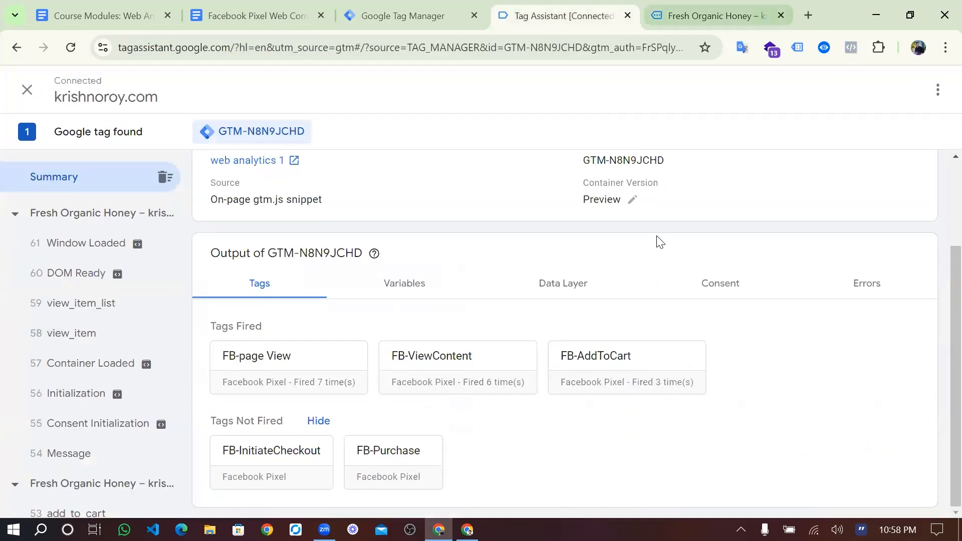
click(711, 15)
scroll(645, 267, down, 4)
scroll(770, 221, up, 4)
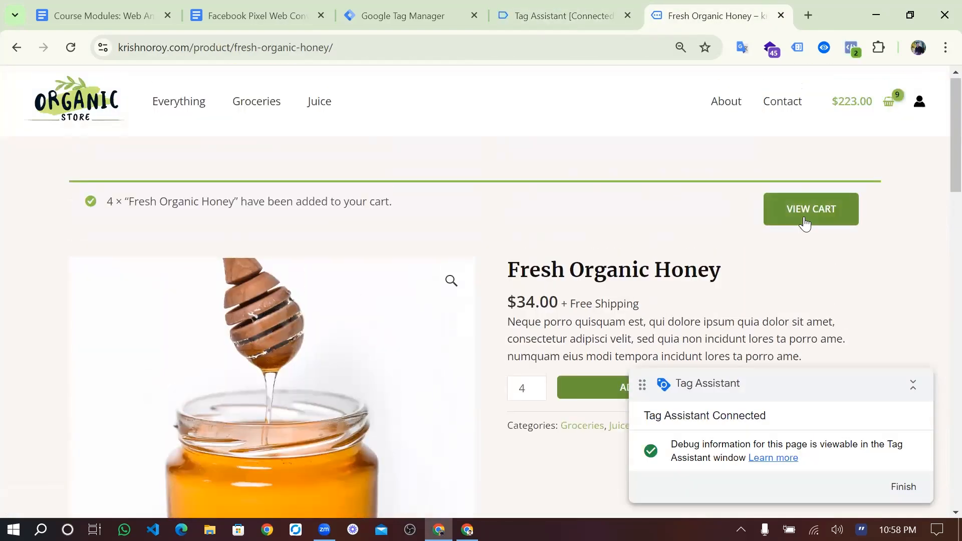
- Go from the cart to checkout and select the begin_checkout event in Tag Assistant
click(805, 223)
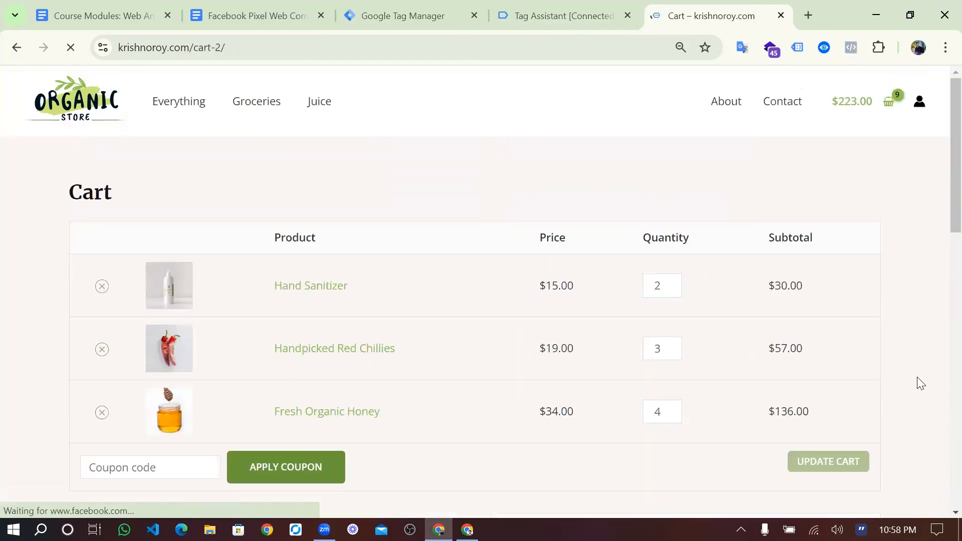
scroll(852, 382, down, 6)
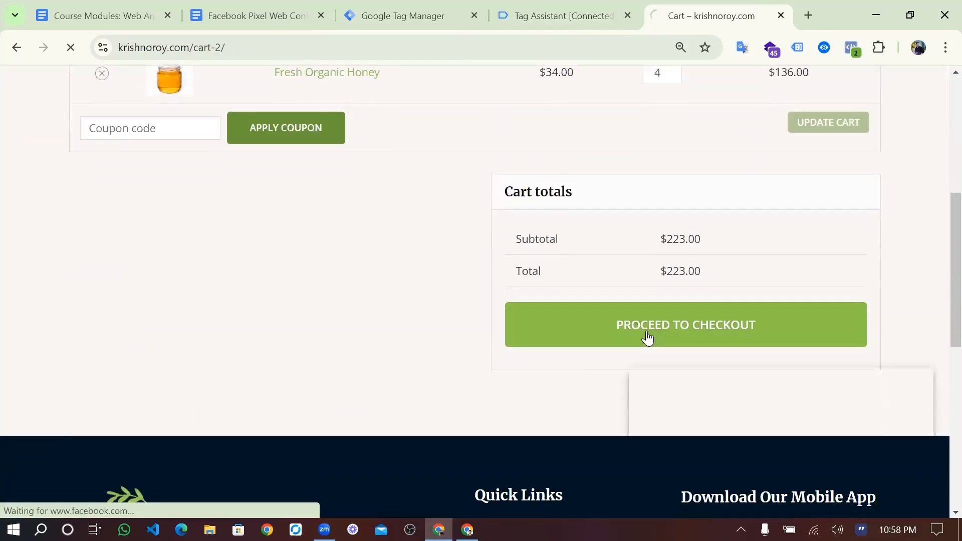
click(647, 337)
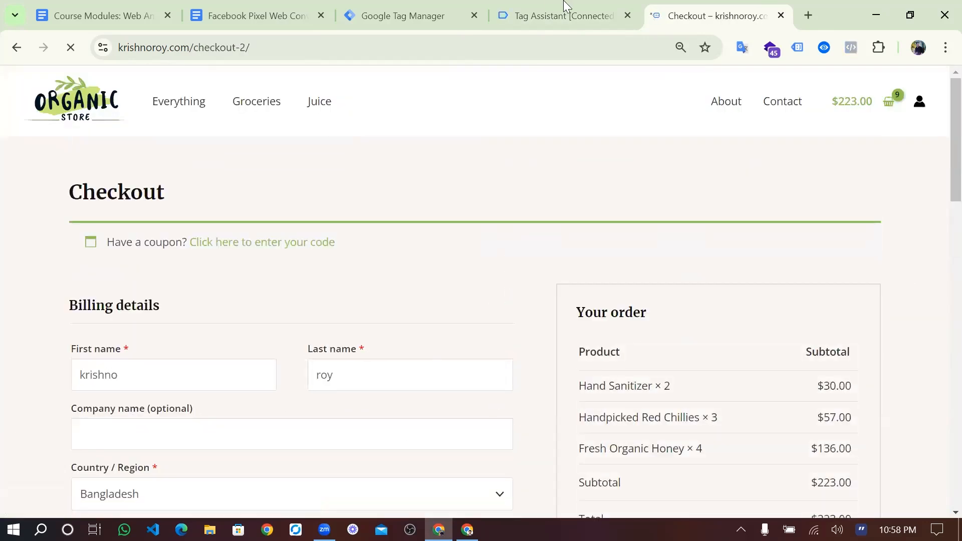
scroll(200, 365, down, 5)
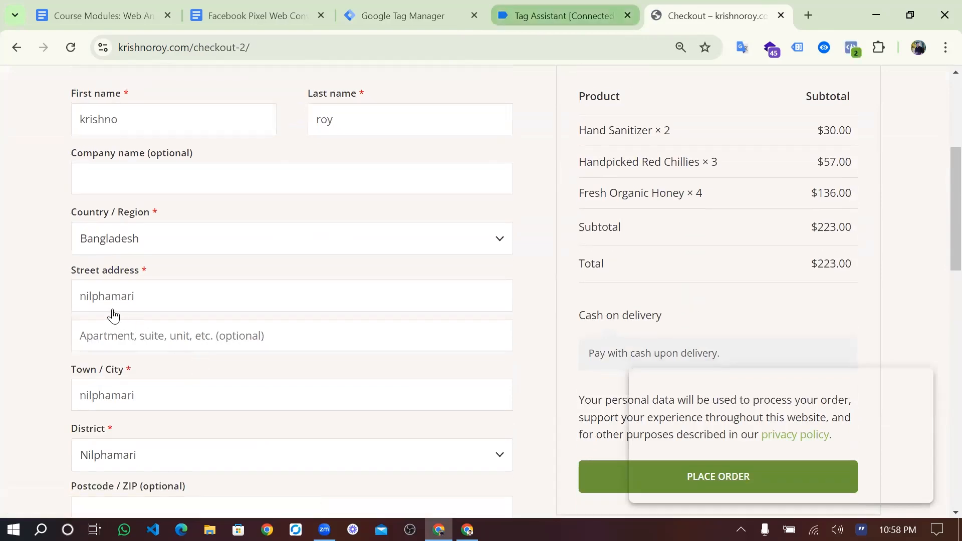
click(564, 16)
click(112, 309)
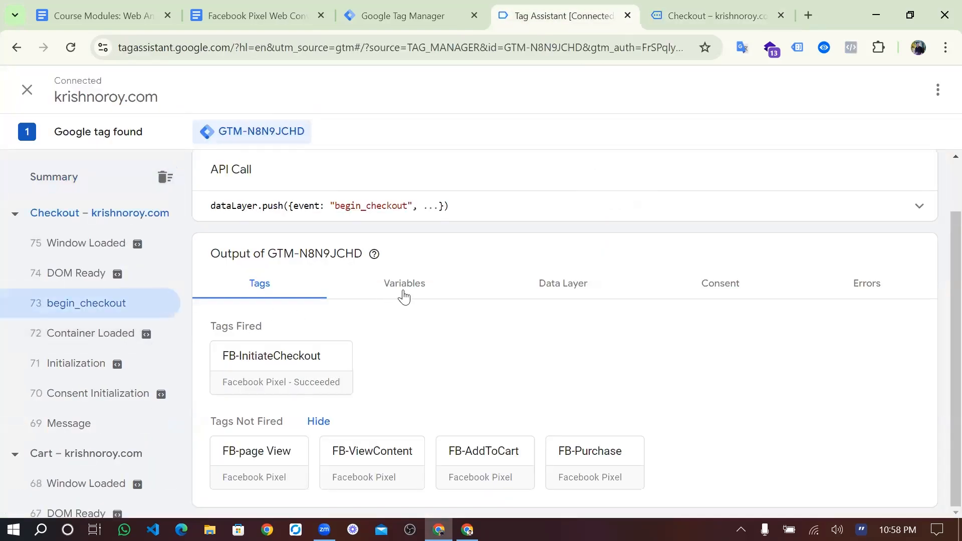
- Review the variable values captured for the begin_checkout event
click(405, 295)
scroll(516, 275, down, 3)
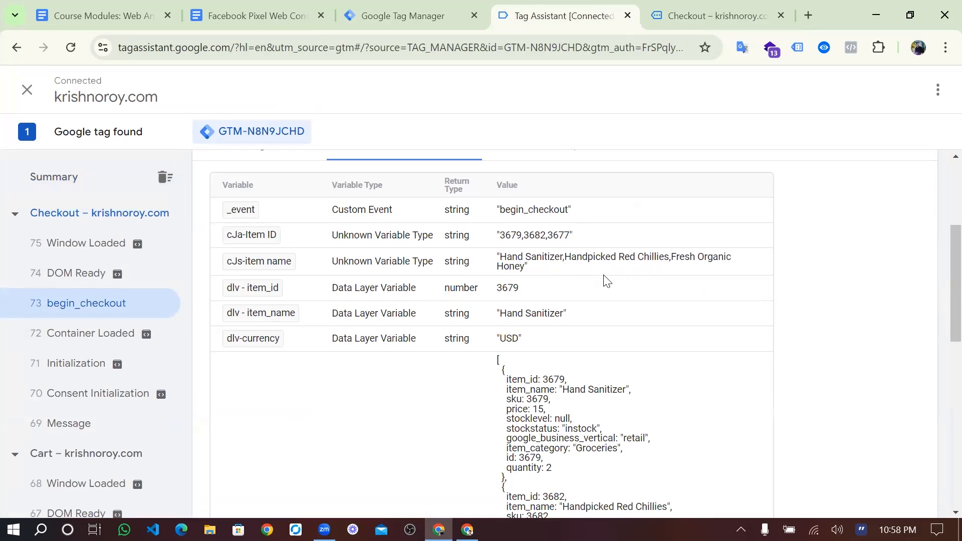
scroll(566, 292, down, 8)
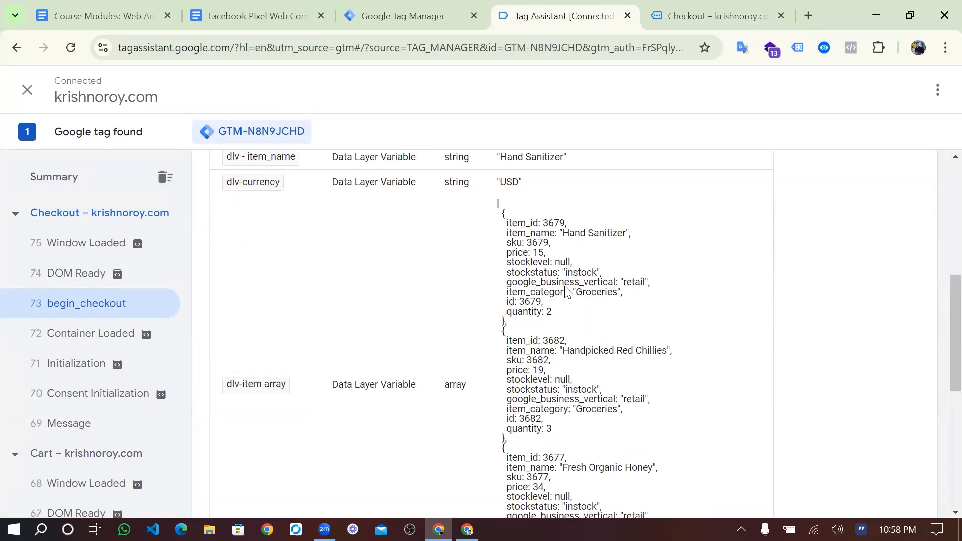
scroll(563, 299, up, 7)
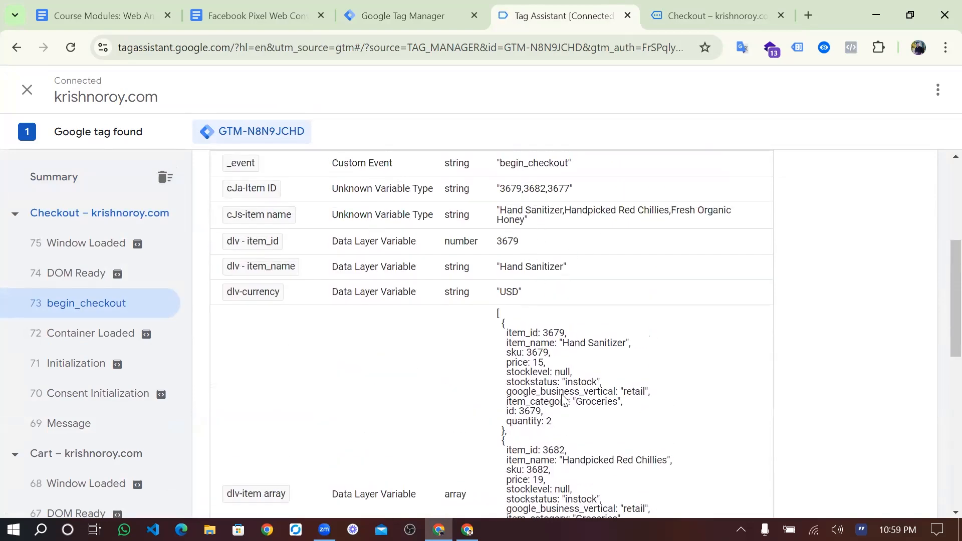
scroll(563, 398, down, 2)
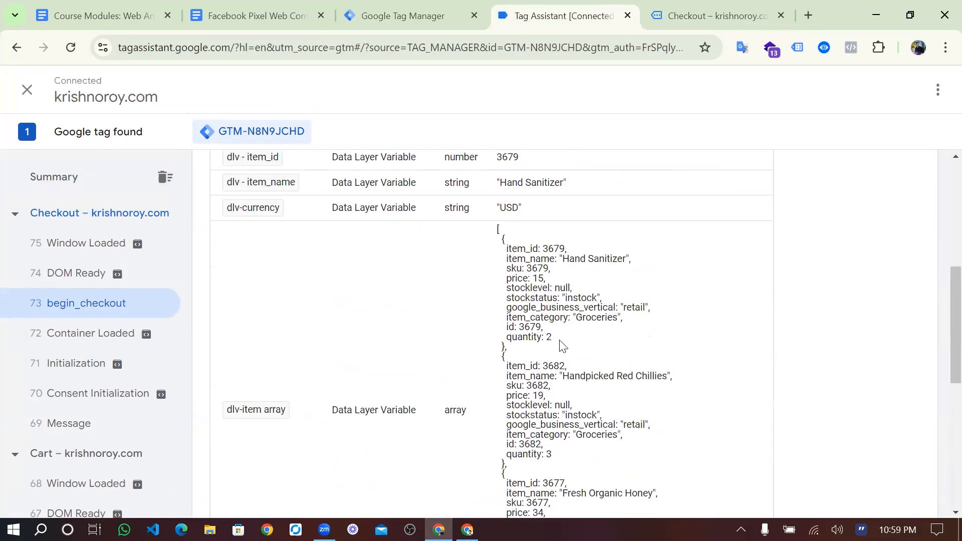
scroll(563, 350, down, 2)
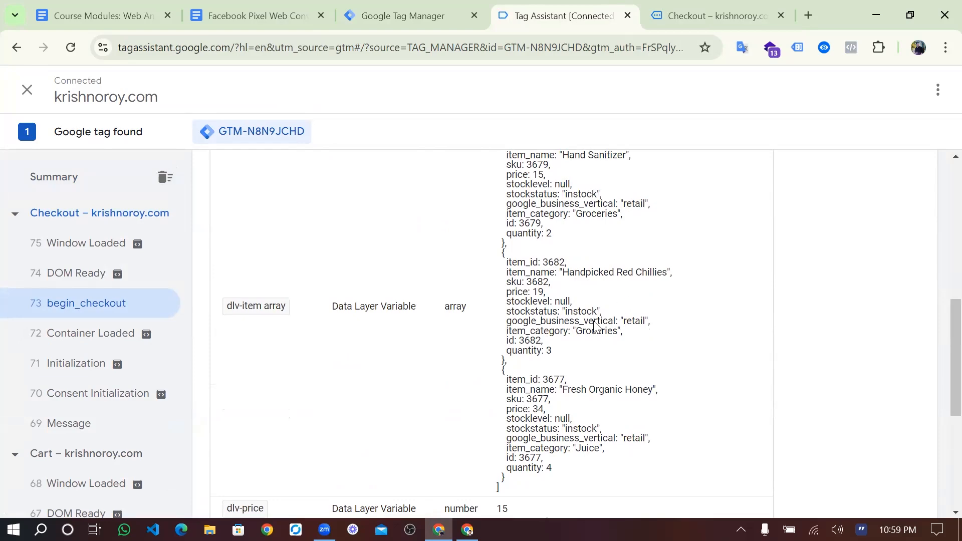
scroll(559, 355, down, 2)
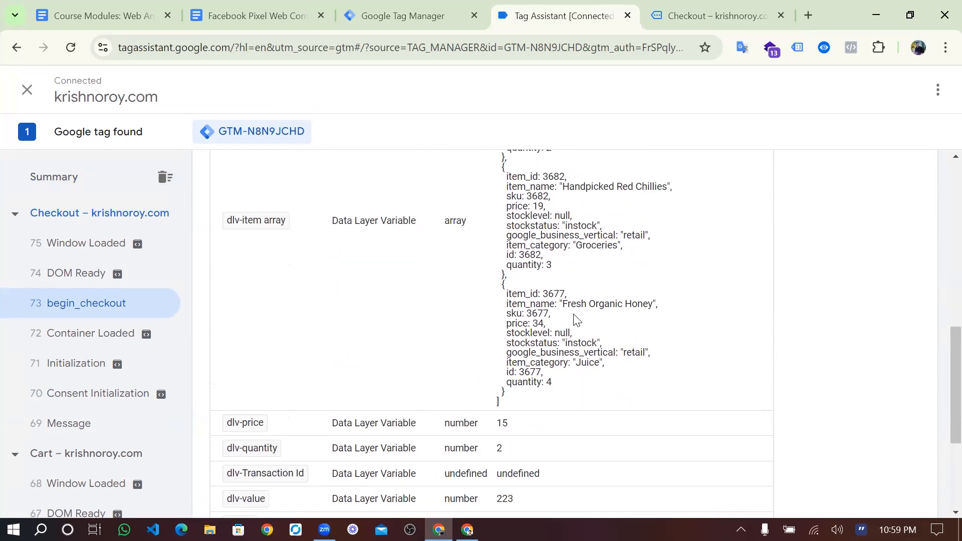
scroll(626, 329, down, 1)
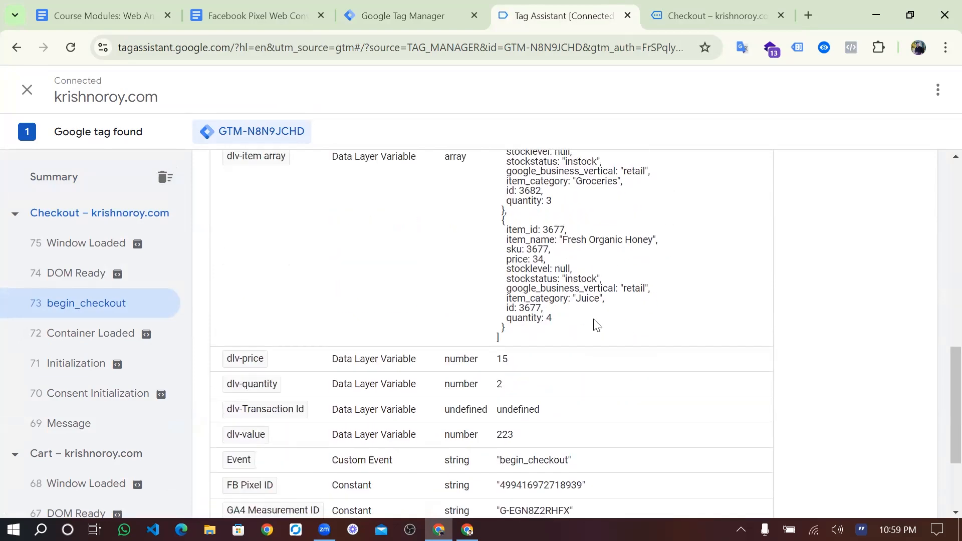
scroll(568, 327, up, 5)
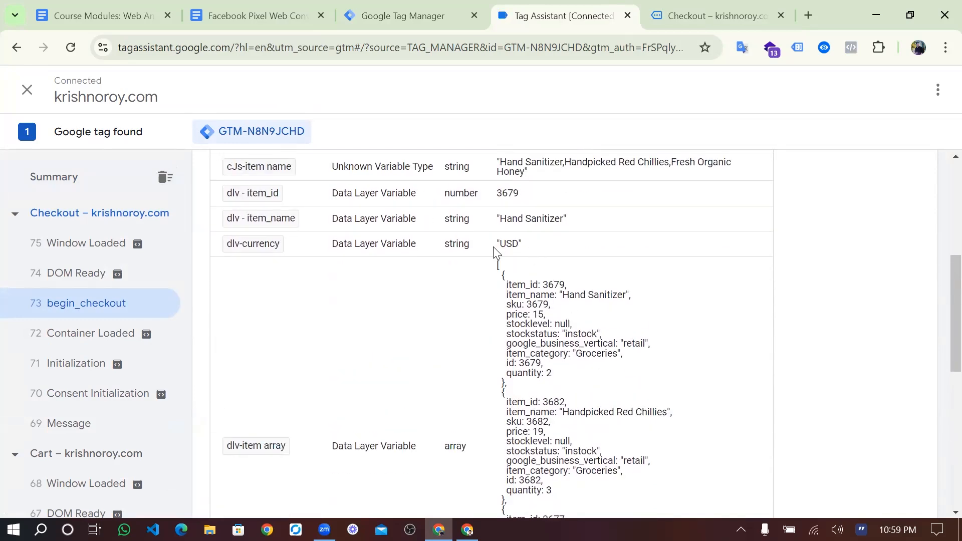
scroll(494, 251, up, 2)
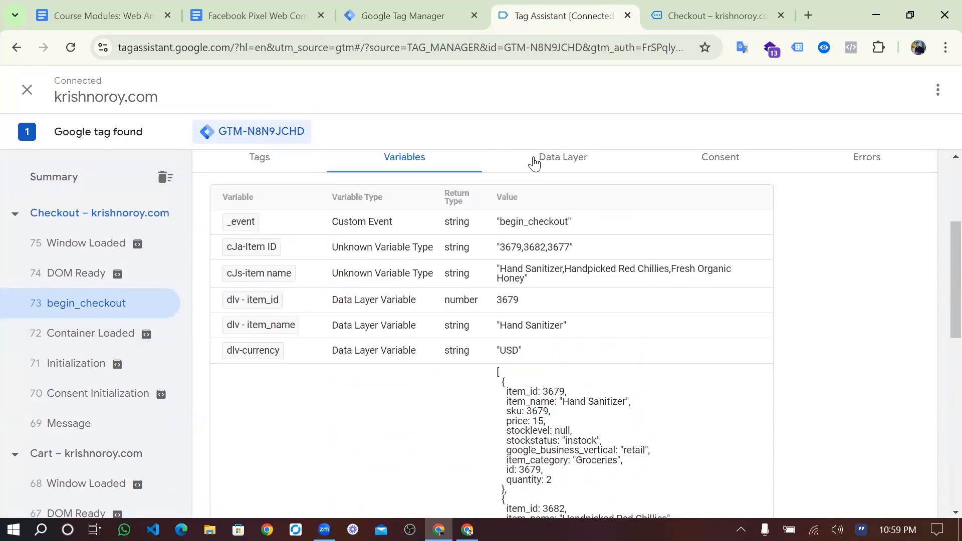
scroll(381, 260, up, 3)
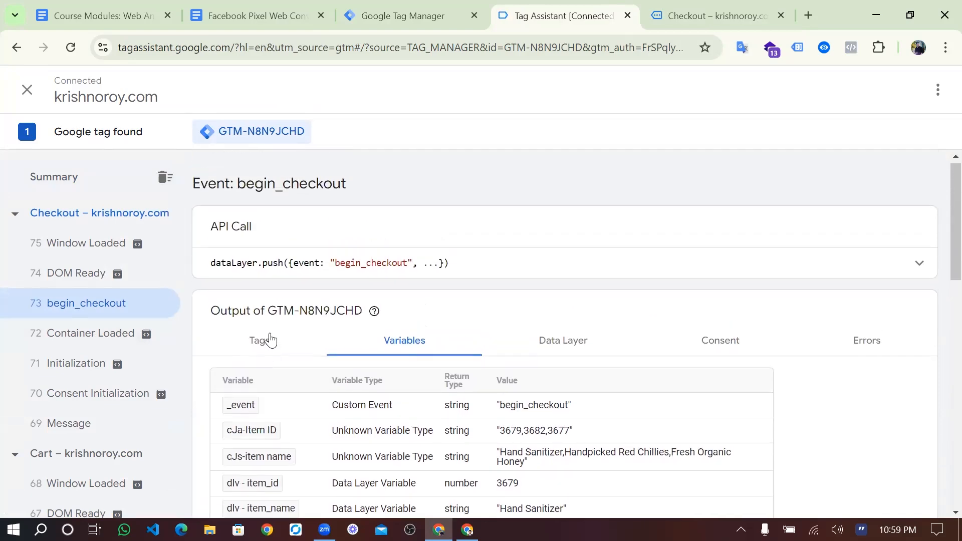
- Review the fired FB-InitiateCheckout tag's properties, close it, and return to Tag Manager
click(270, 340)
scroll(270, 346, down, 1)
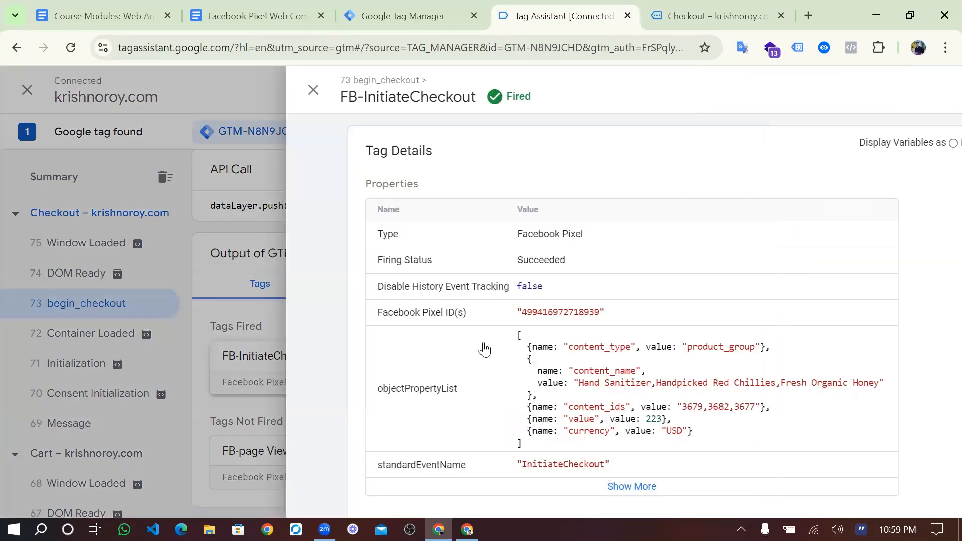
scroll(483, 344, down, 3)
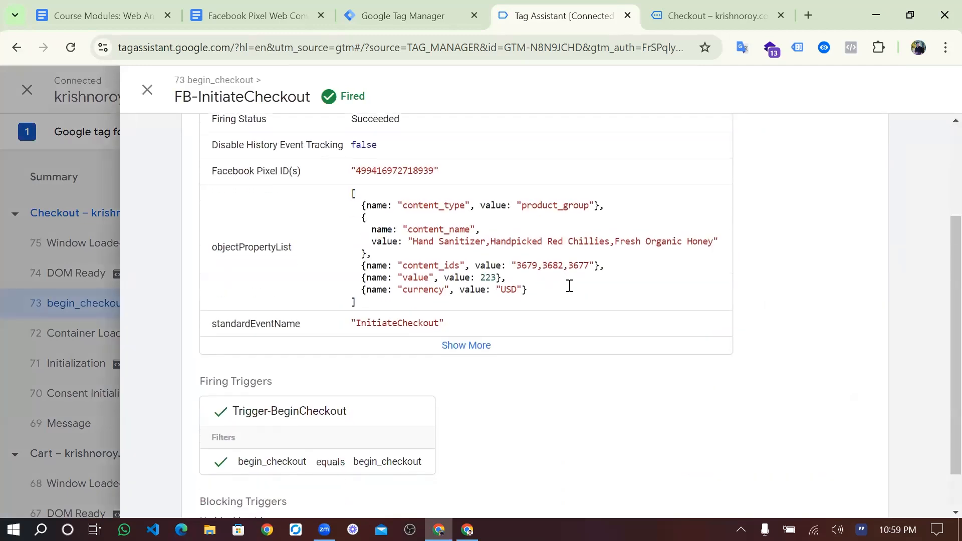
scroll(577, 284, down, 1)
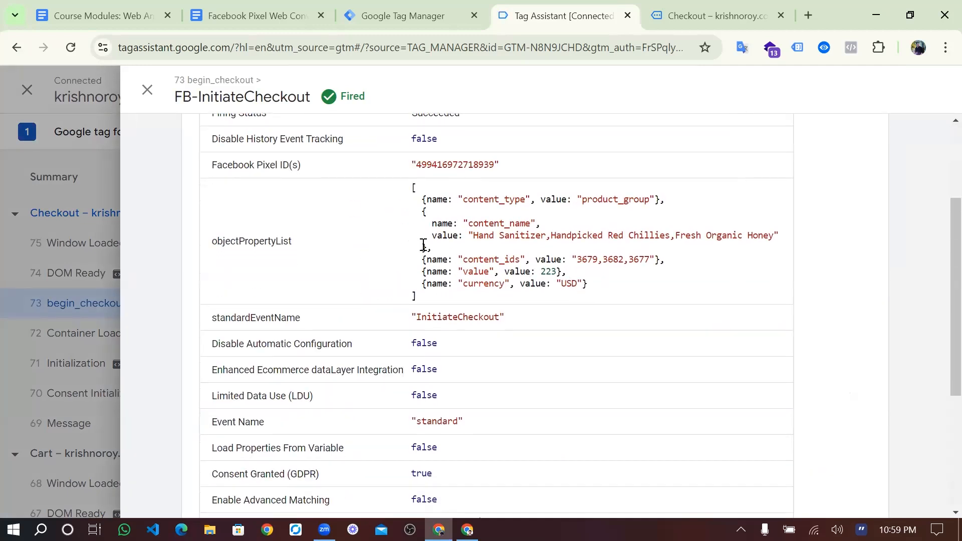
click(148, 92)
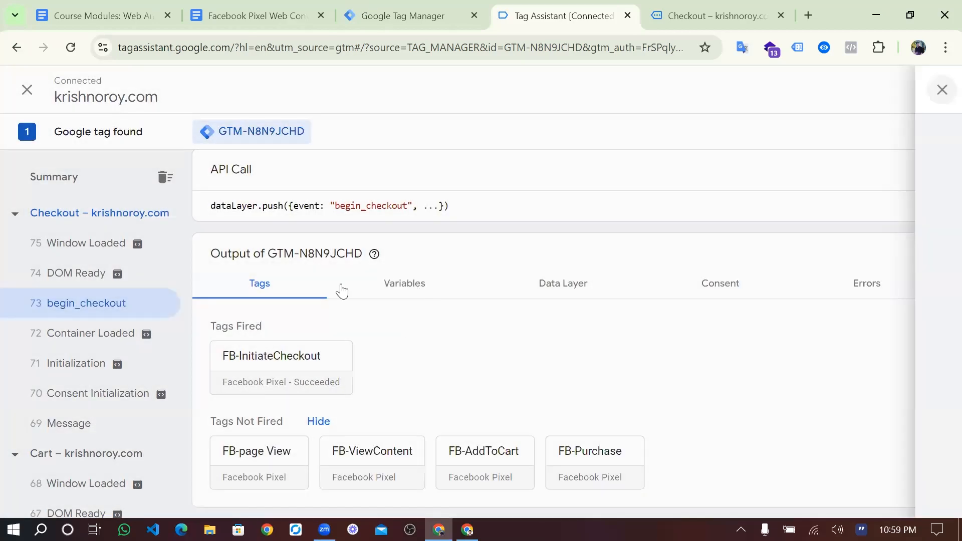
key(ctrl+shift+Tab)
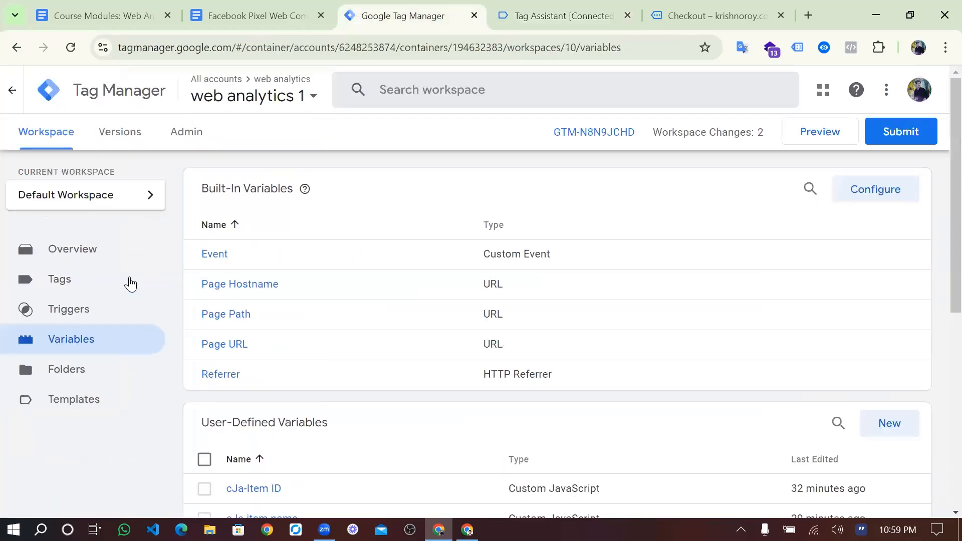
- Open the FB-InitiateCheckout tag for editing and add an empty Object Properties row
click(130, 284)
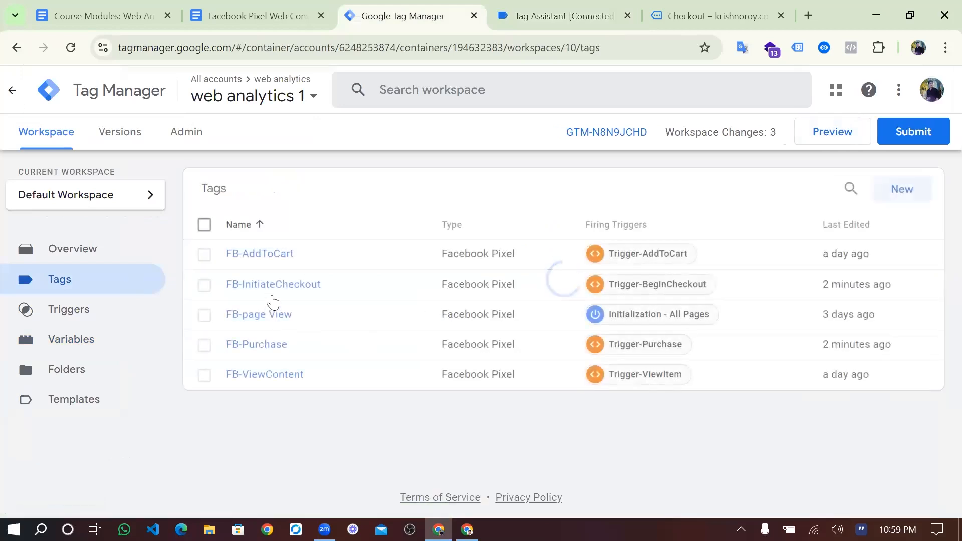
click(273, 299)
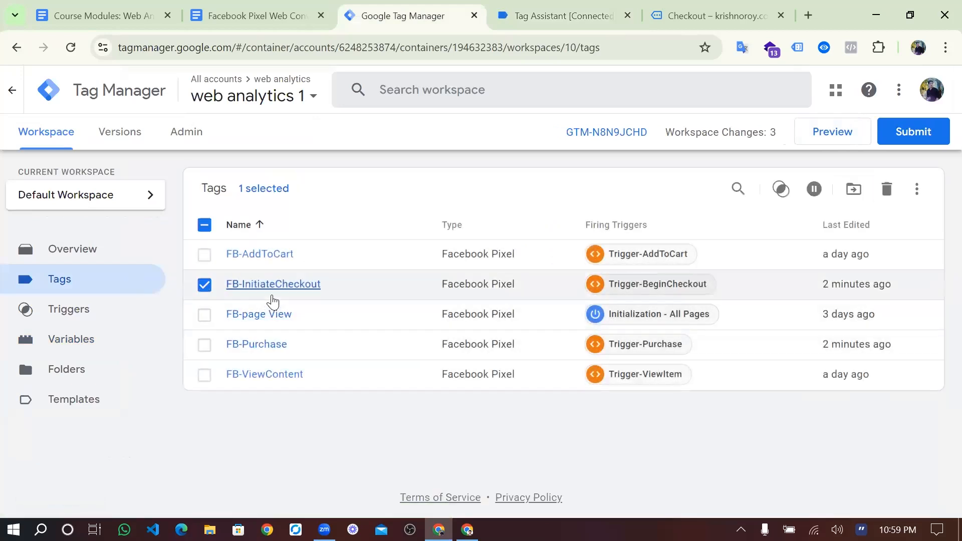
click(491, 299)
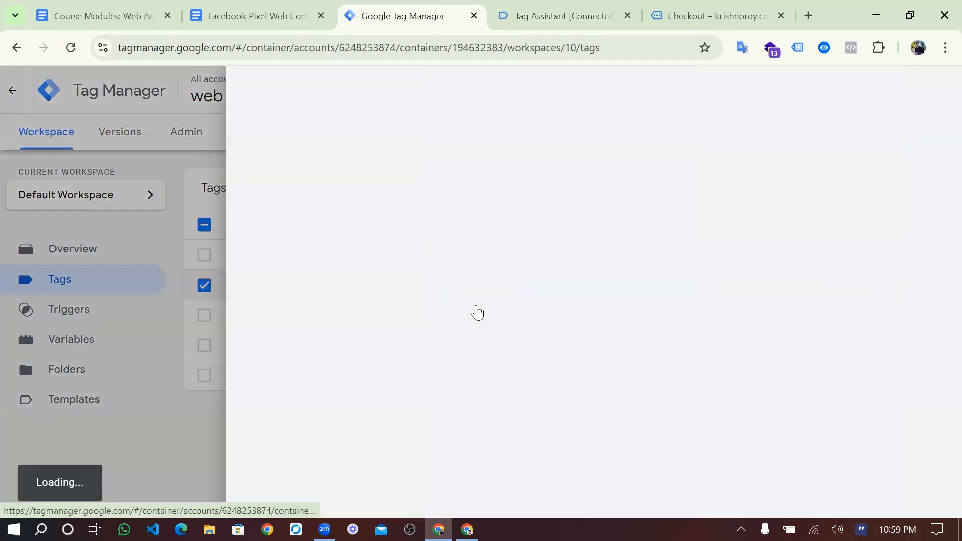
scroll(428, 314, down, 3)
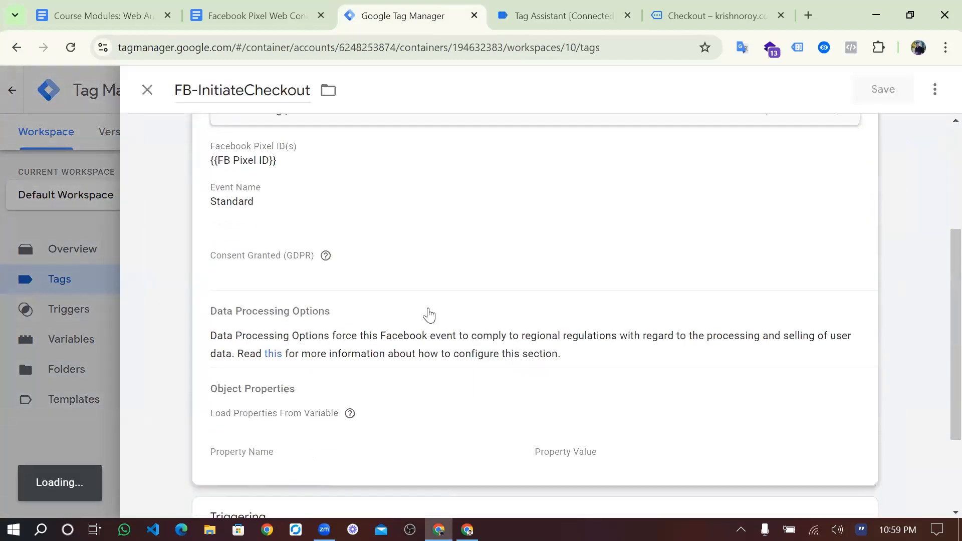
scroll(354, 273, down, 3)
click(356, 253)
scroll(256, 406, down, 3)
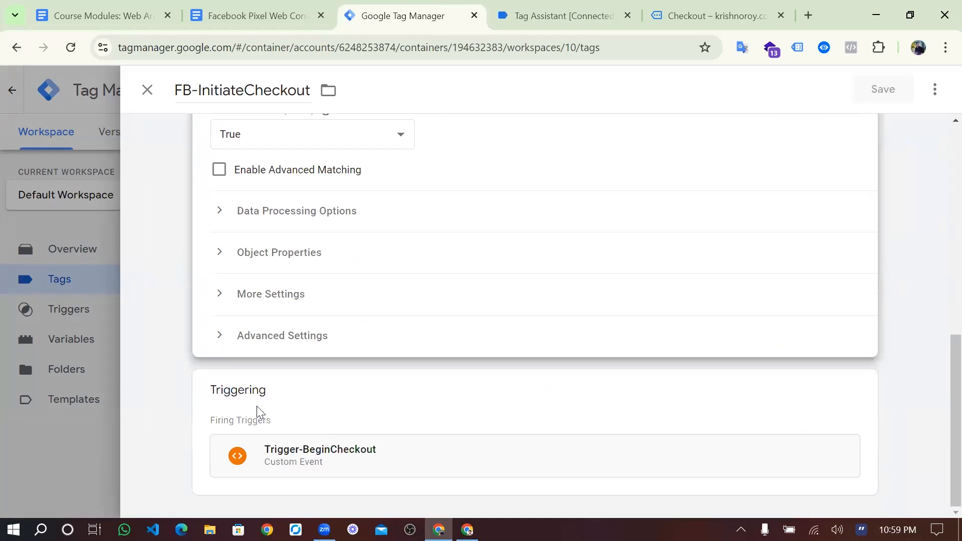
click(280, 253)
scroll(266, 423, down, 2)
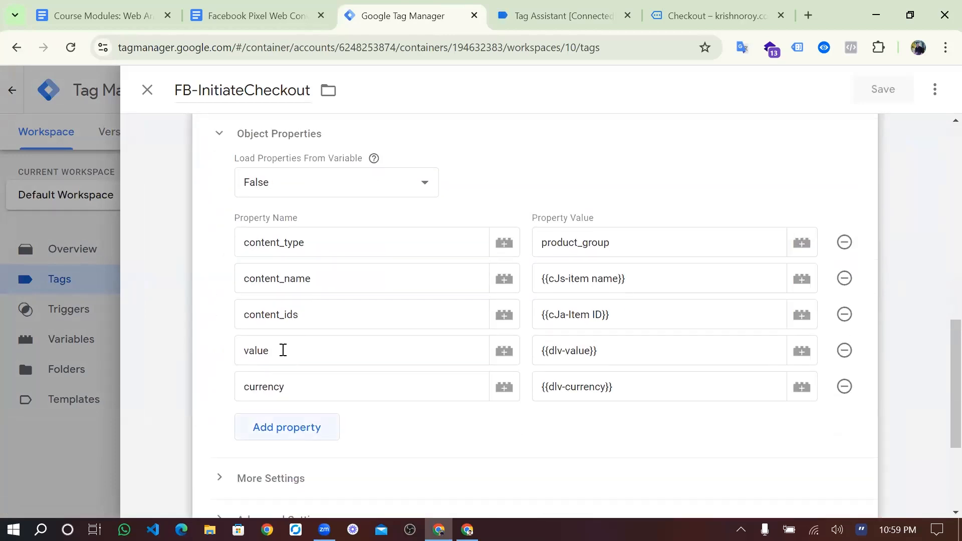
click(287, 427)
scroll(287, 416, down, 1)
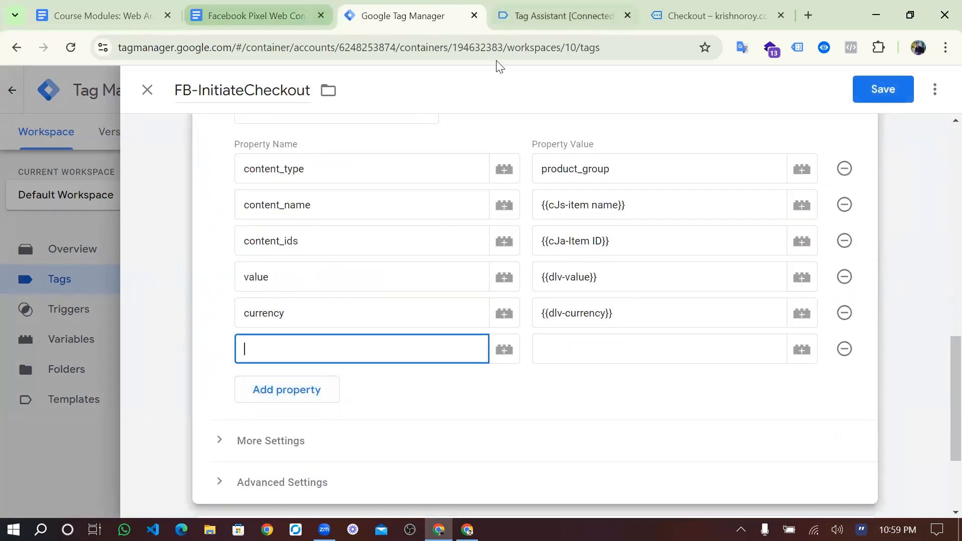
- Set property 'quantity' to {{dlv-quantity}}, save the tag, and start a new preview
key(ctrl+Tab)
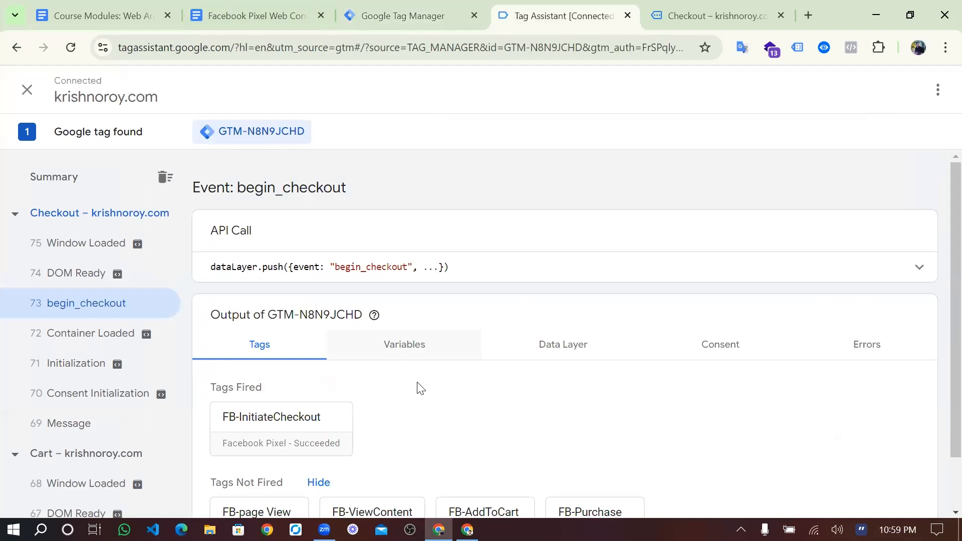
click(405, 344)
scroll(522, 357, down, 5)
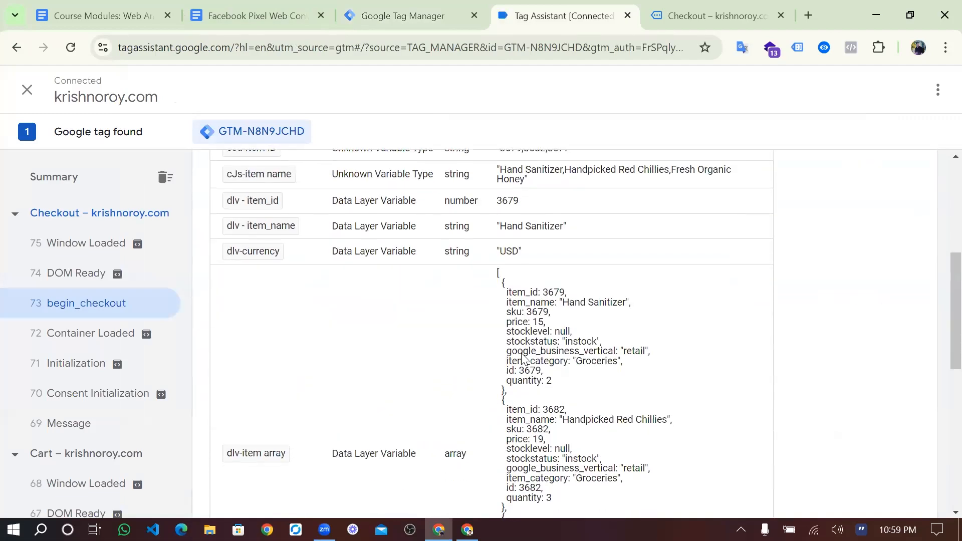
scroll(523, 358, down, 1)
double_click(523, 353)
key(ctrl+c)
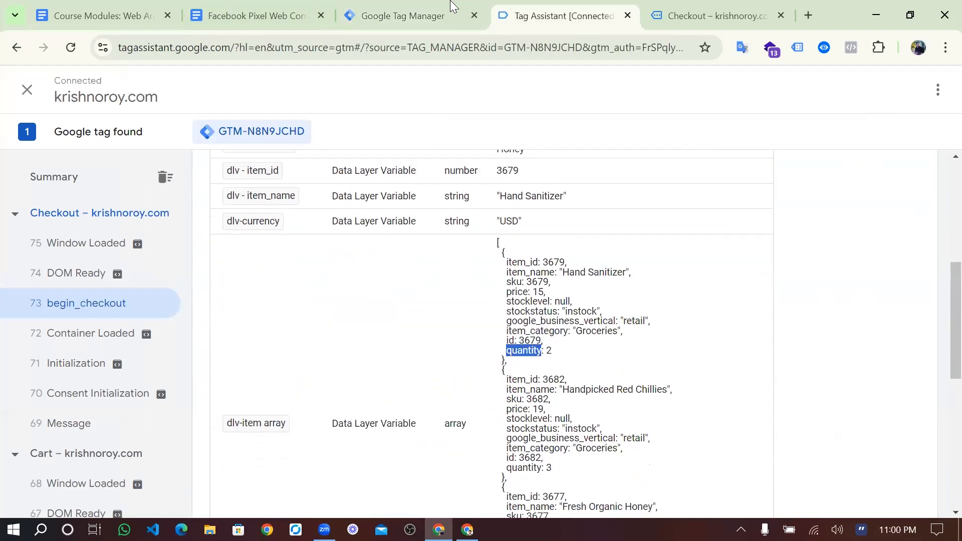
key(ctrl+shift+Tab)
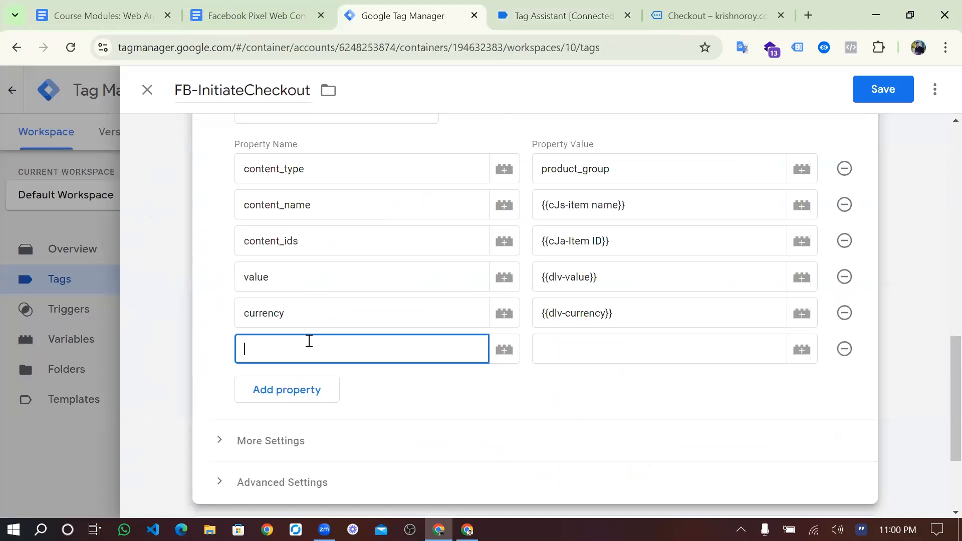
key(ctrl+v)
click(593, 350)
text({{dlv)
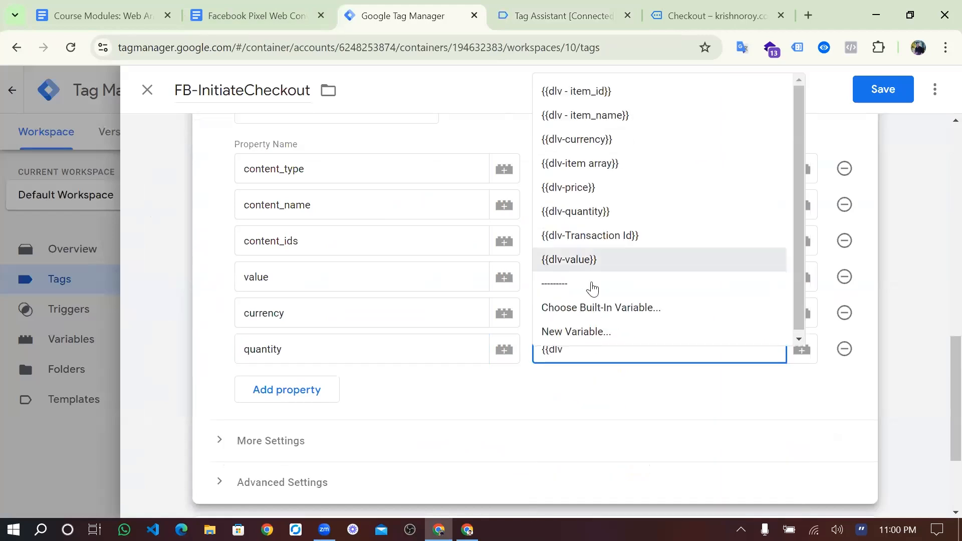
click(593, 213)
click(873, 97)
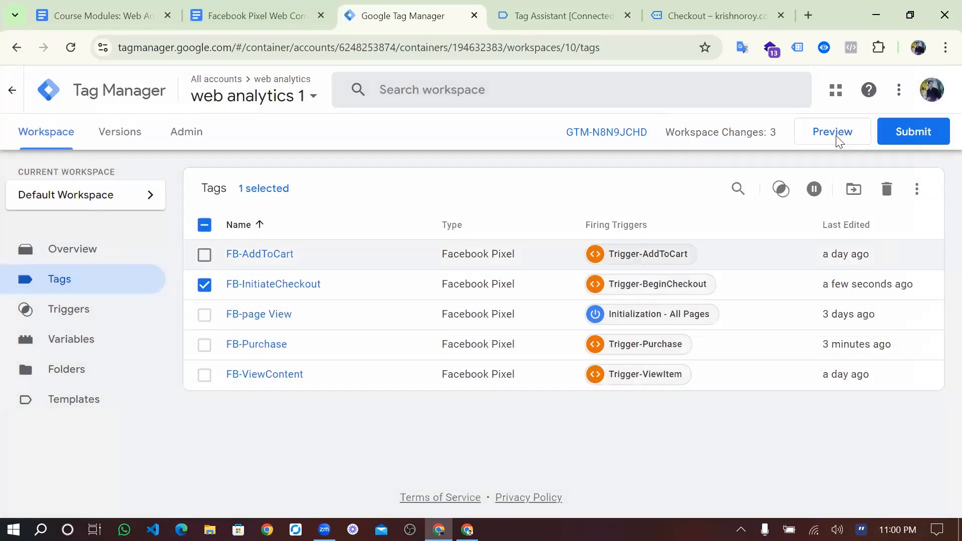
click(836, 136)
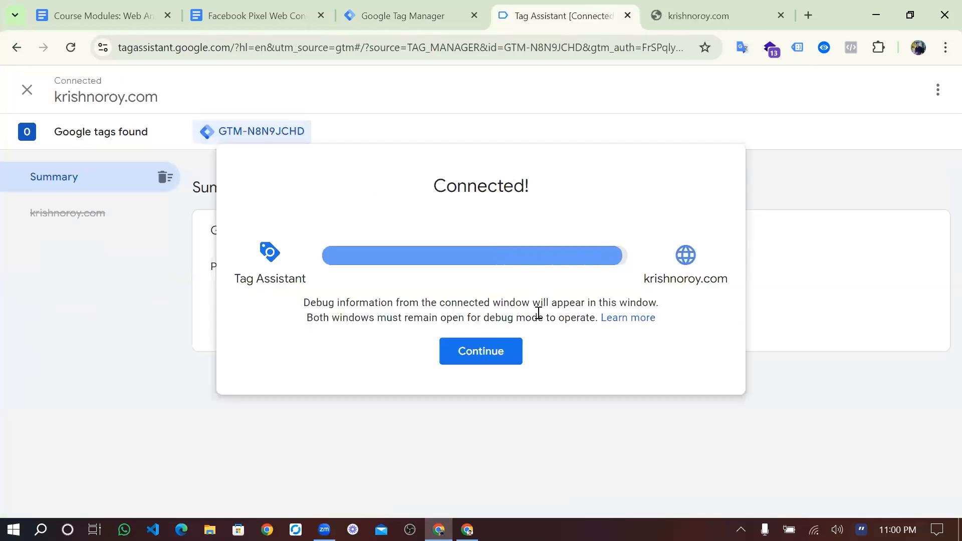
- Open the store's shopping cart in the new debug session and return to Tag Assistant
scroll(884, 111, down, 5)
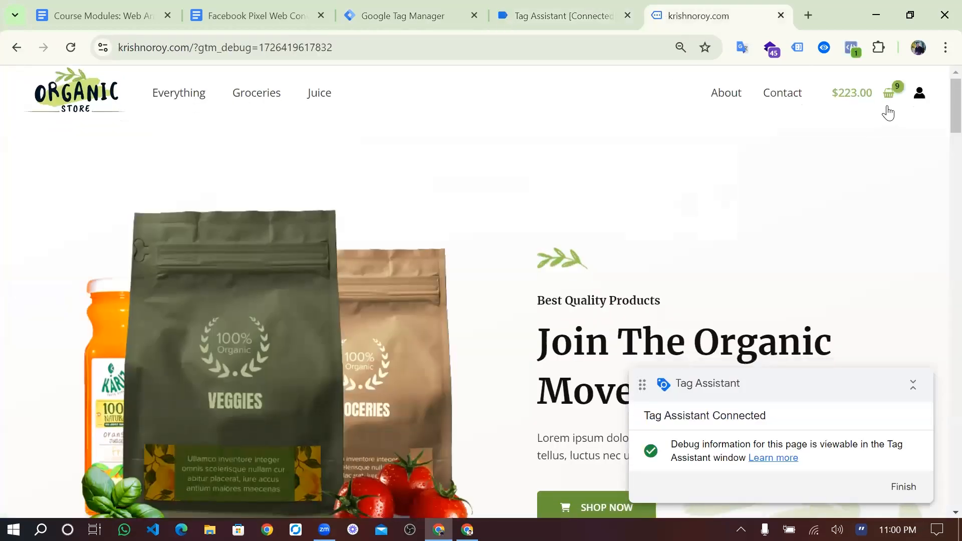
scroll(924, 391, down, 7)
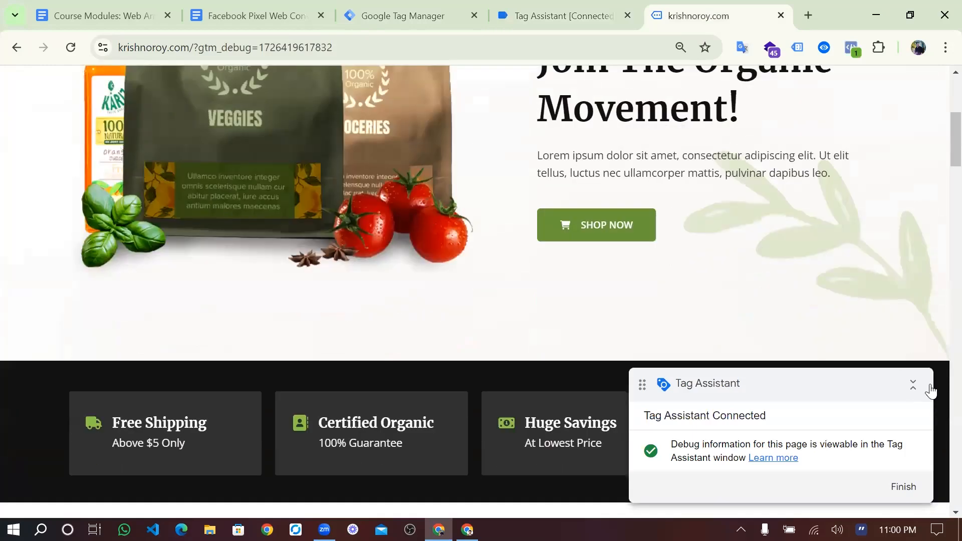
scroll(932, 471, up, 3)
scroll(920, 492, up, 6)
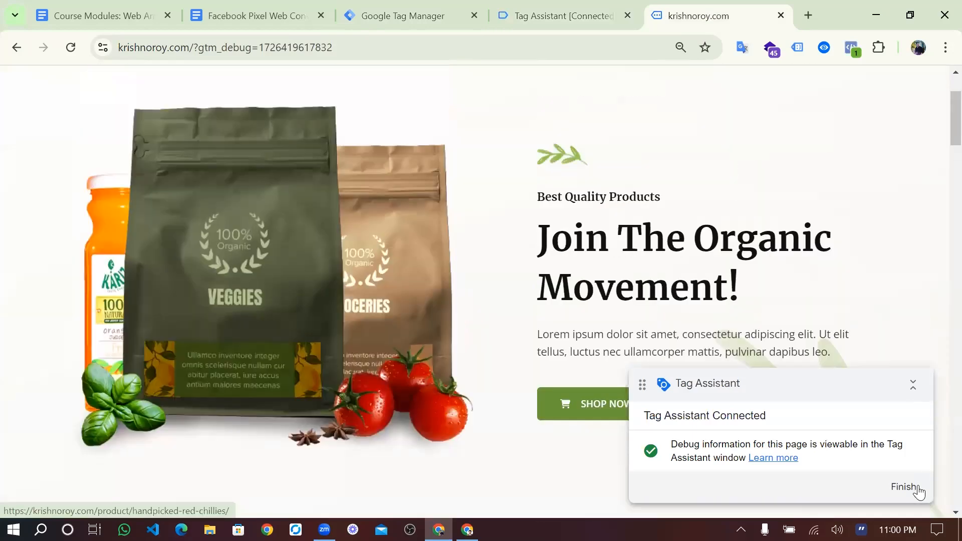
scroll(814, 322, up, 2)
click(902, 102)
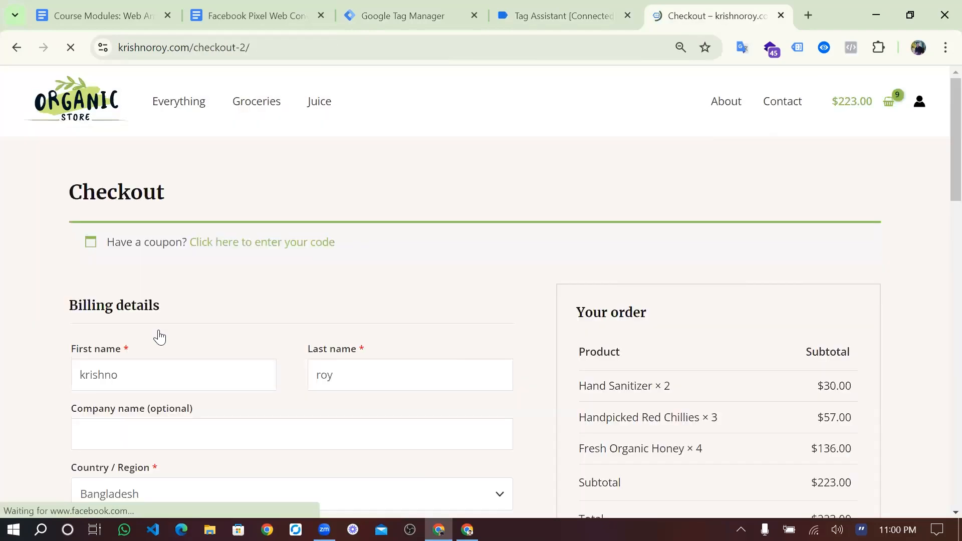
key(ctrl+shift+Tab)
- Inspect FB-InitiateCheckout on begin_checkout: content_name product names and the quantity value 2
click(90, 304)
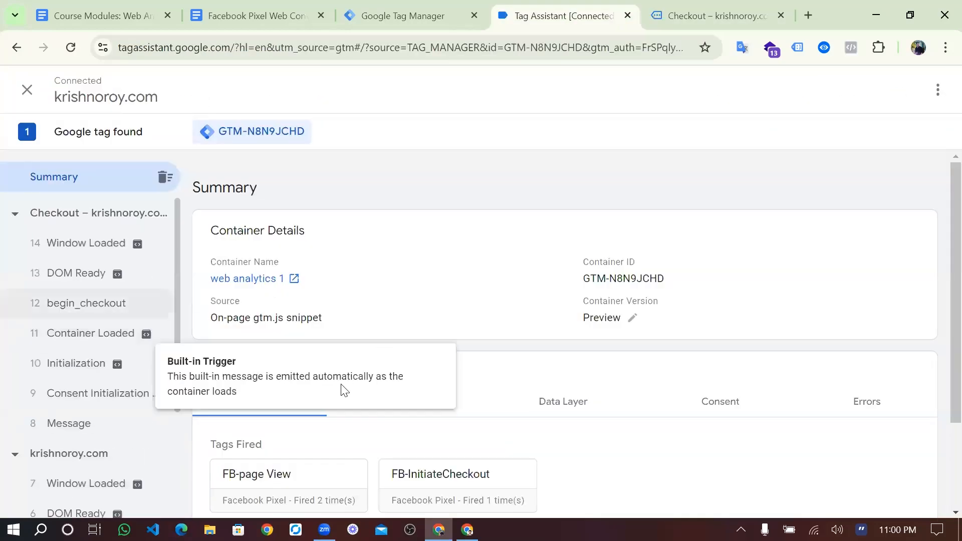
click(282, 414)
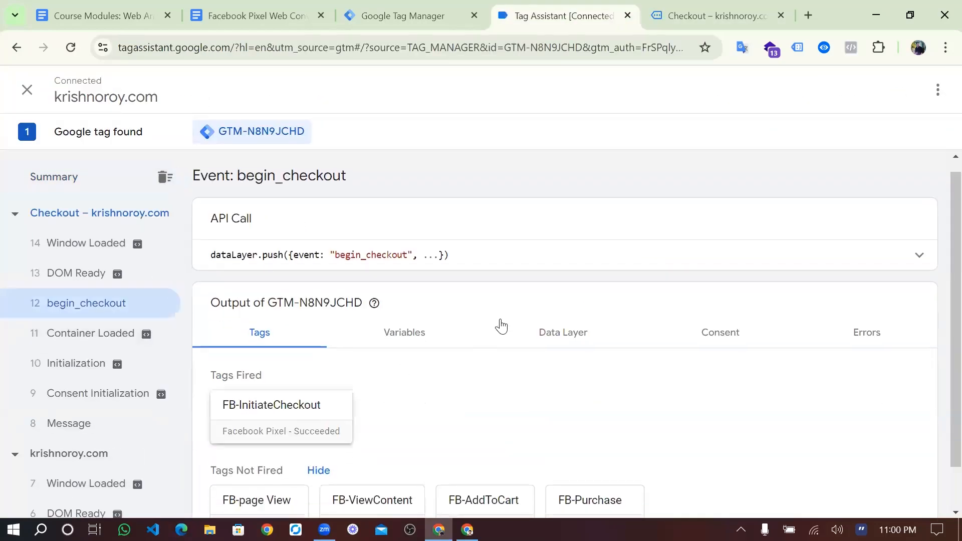
scroll(470, 245, down, 3)
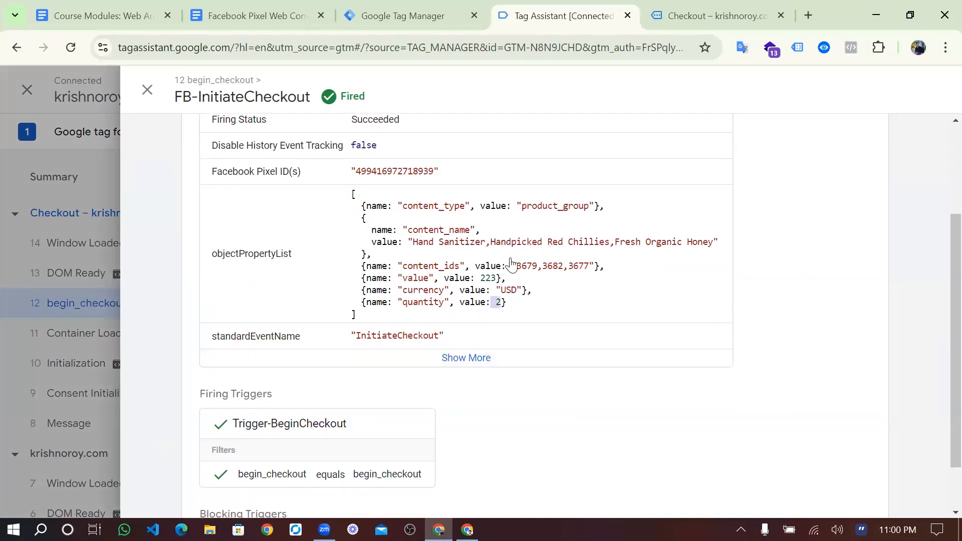
double_click(454, 243)
shift+click(414, 243)
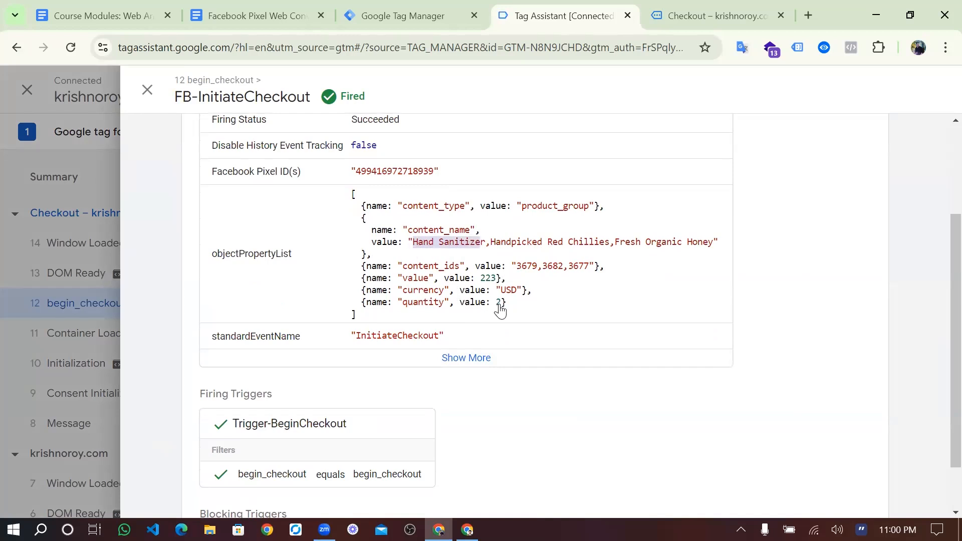
drag(490, 244, 712, 243)
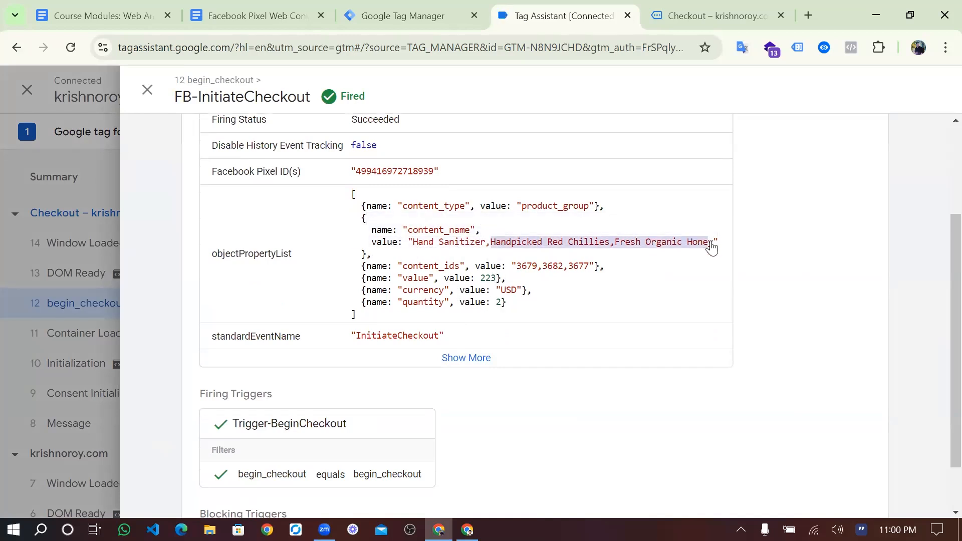
click(505, 306)
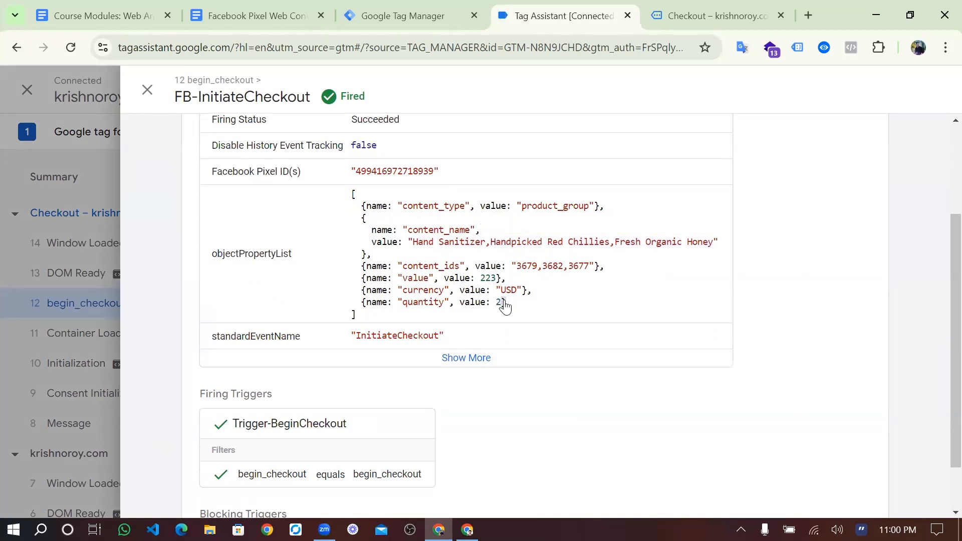
drag(490, 246, 523, 258)
click(495, 310)
drag(496, 303, 521, 310)
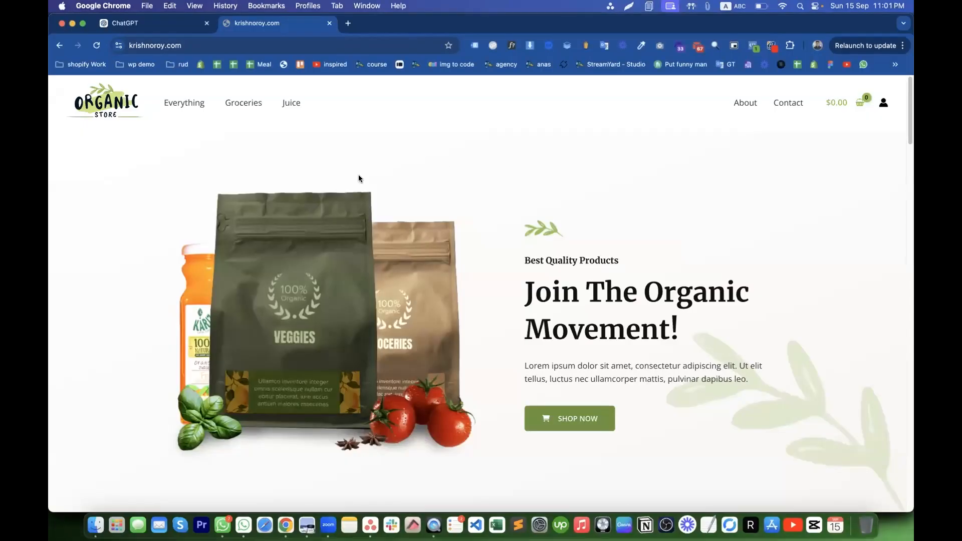
- Scroll down the krishnoroy.com homepage toward the best-selling products
scroll(359, 175, down, 10)
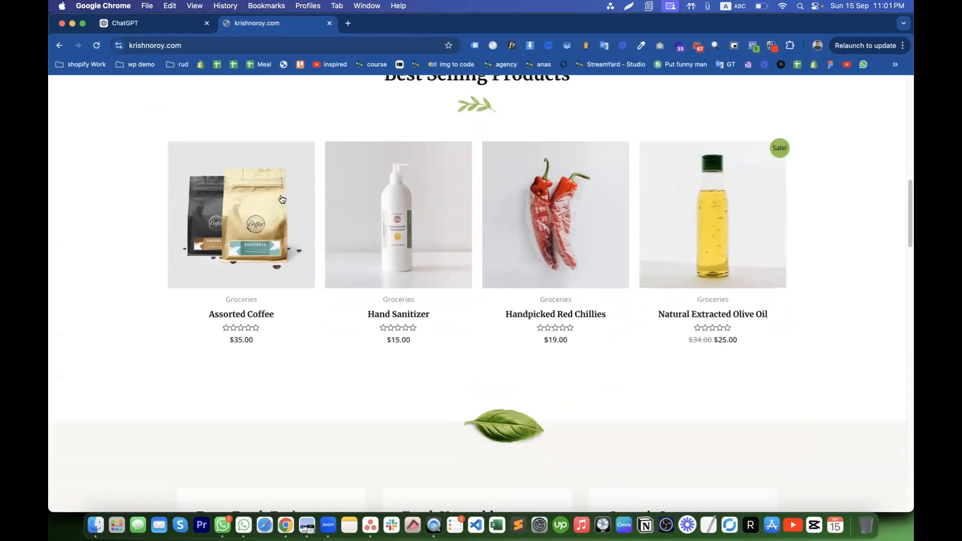
- Open Hand Sanitizer, check its fired pixel events, then open Wheat From Organic Farms
click(397, 316)
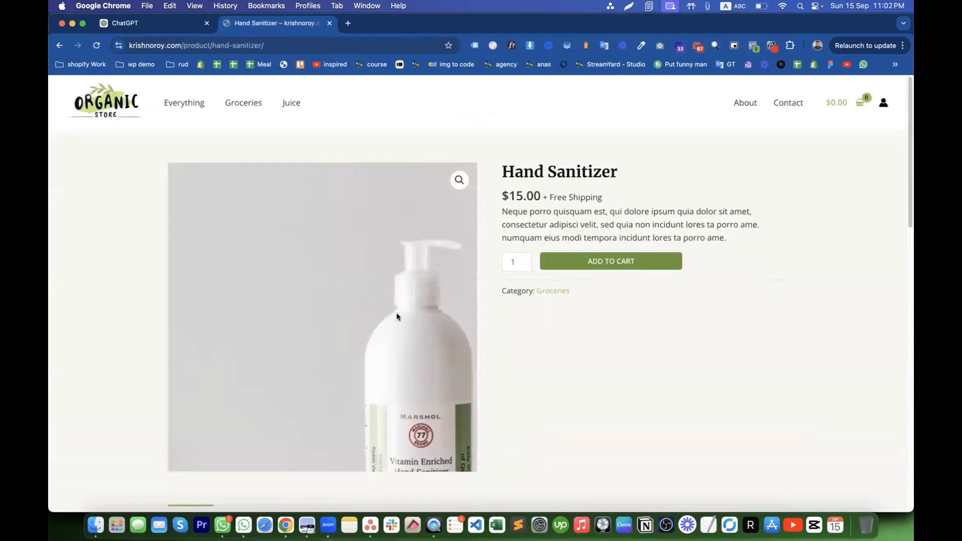
click(753, 47)
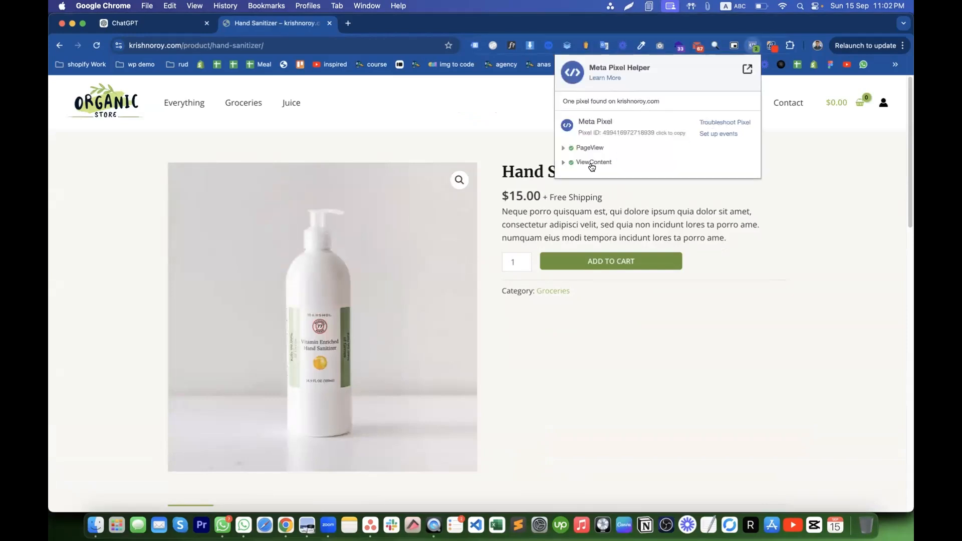
click(654, 212)
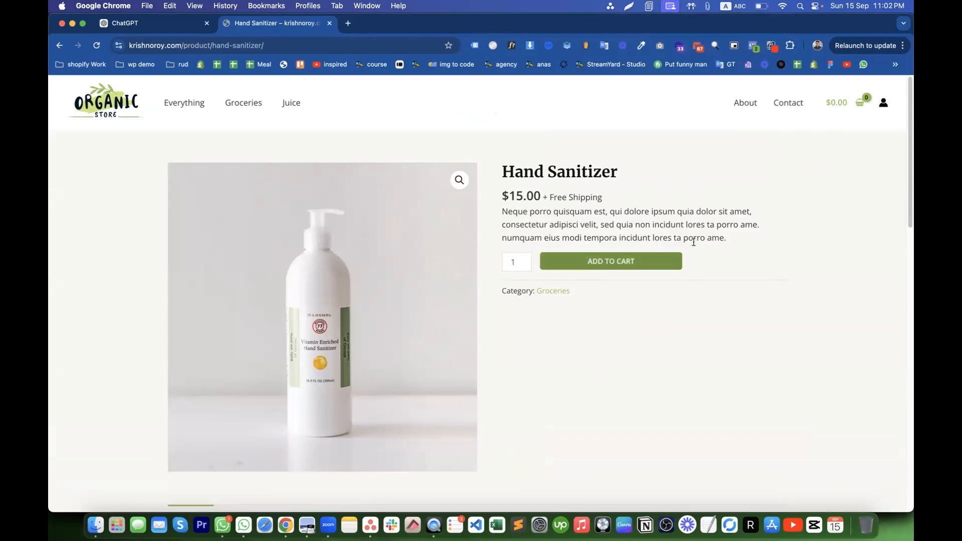
scroll(619, 368, down, 10)
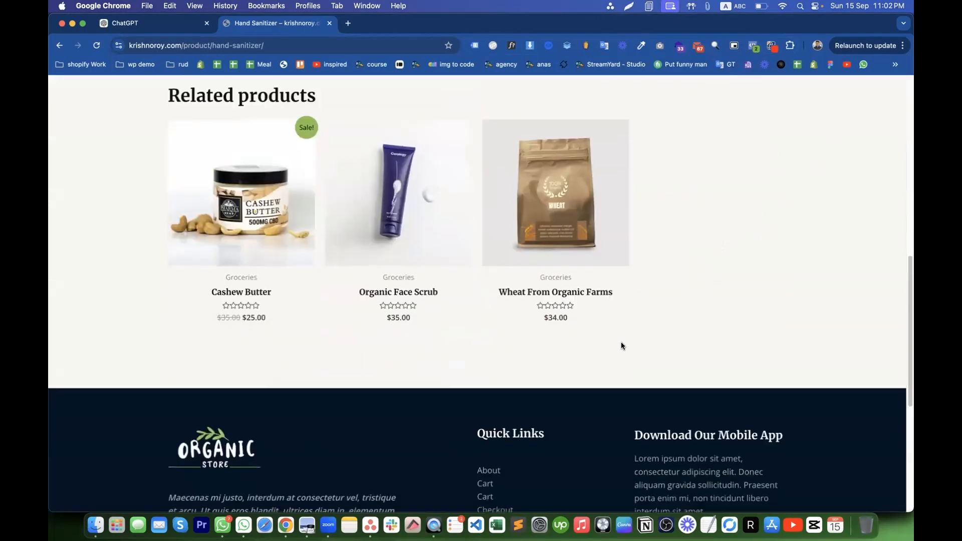
click(541, 287)
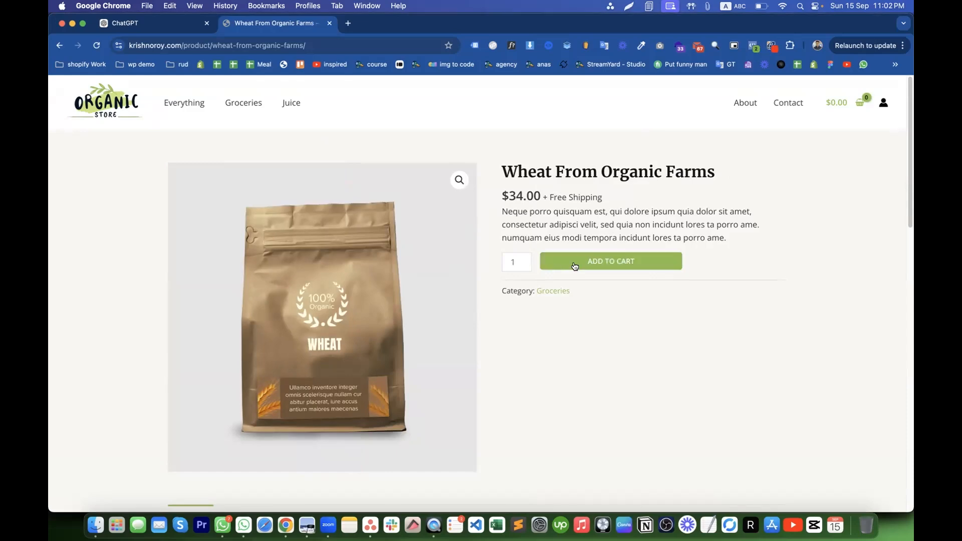
- Add 3 Wheat From Organic Farms to the cart
click(524, 258)
click(524, 259)
click(605, 259)
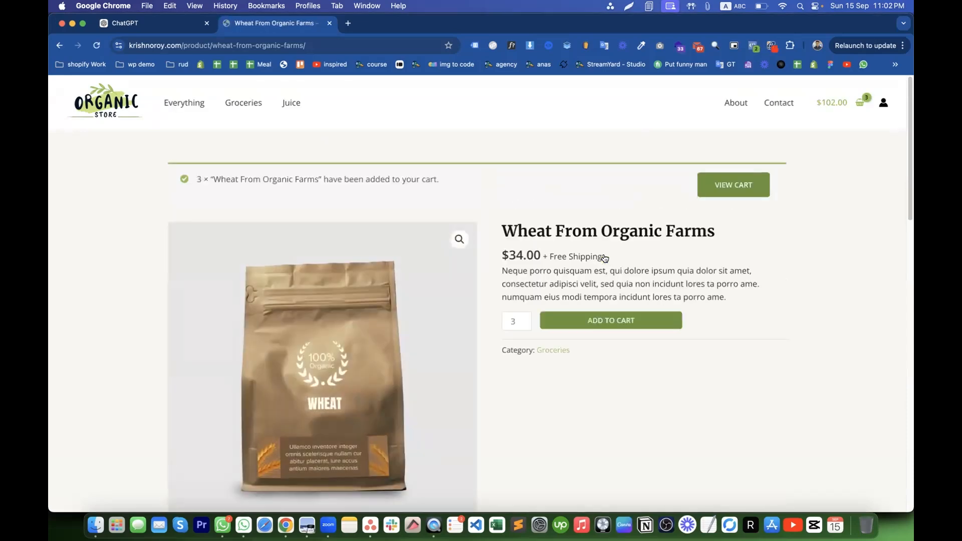
scroll(605, 258, down, 5)
scroll(603, 336, up, 4)
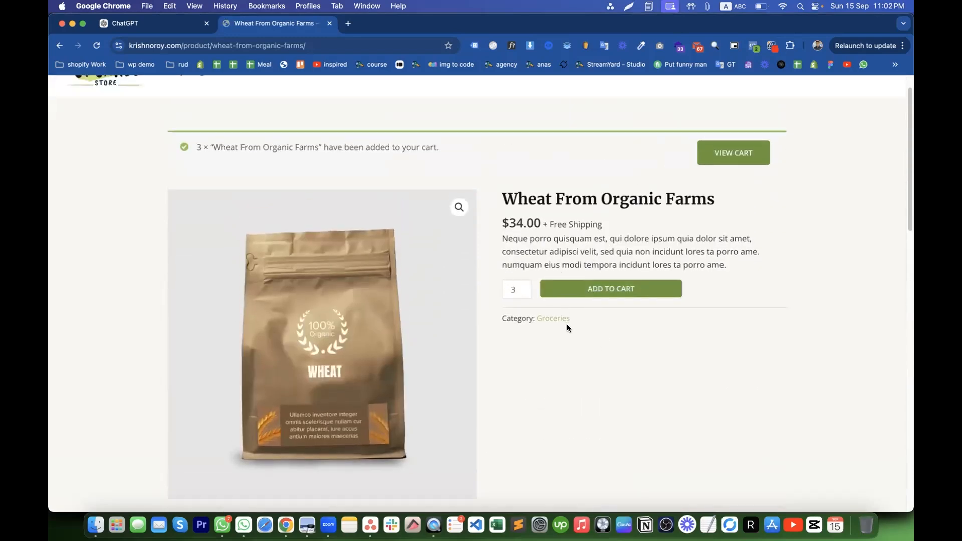
scroll(597, 373, down, 10)
- Open Assorted Coffee and inspect its view_item and view_item_list events in the datalayer checker
click(542, 358)
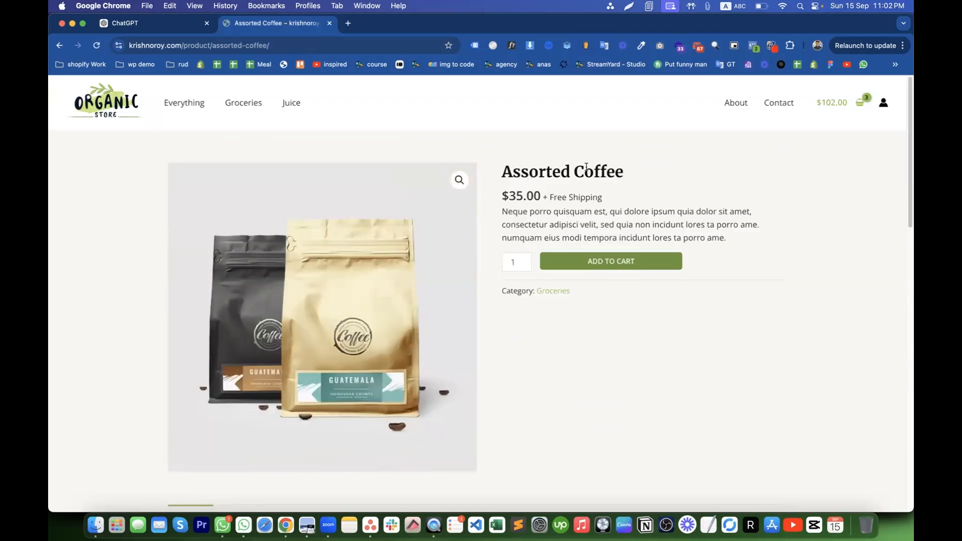
click(551, 47)
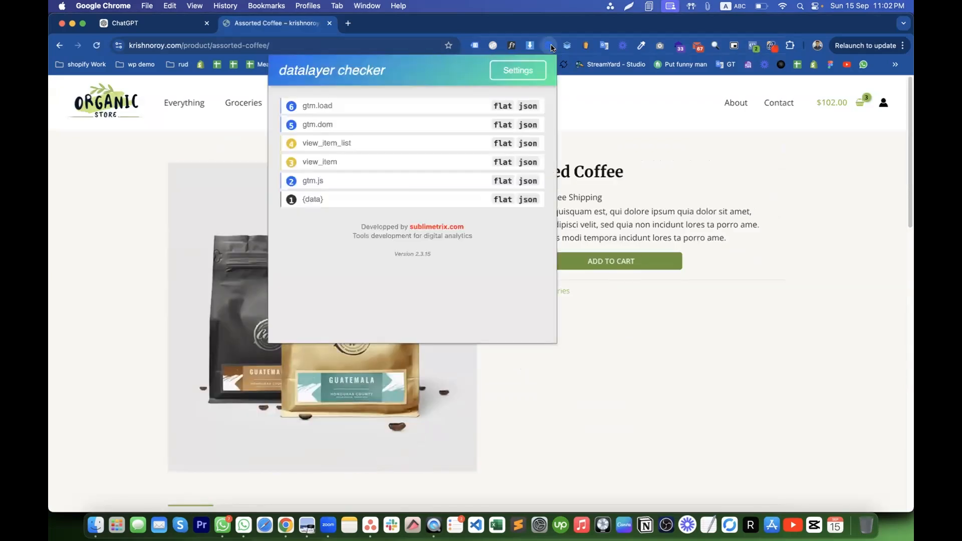
click(321, 162)
scroll(390, 253, down, 5)
scroll(383, 253, up, 5)
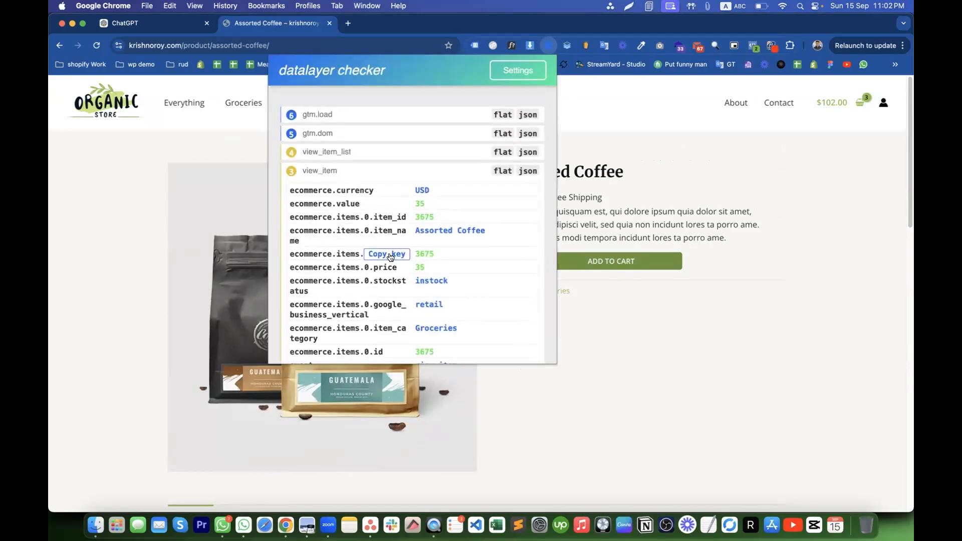
click(337, 144)
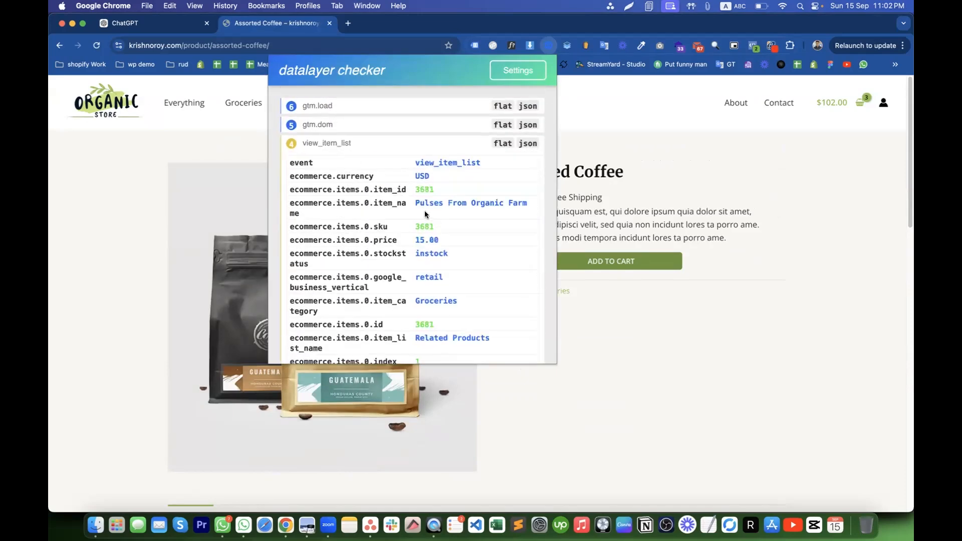
scroll(417, 223, down, 10)
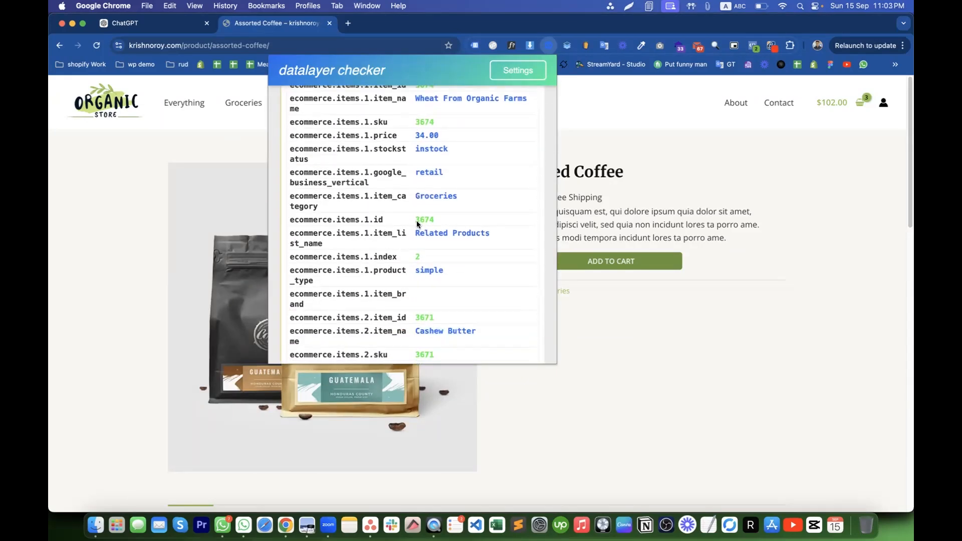
scroll(416, 223, up, 9)
scroll(417, 223, up, 1)
click(639, 186)
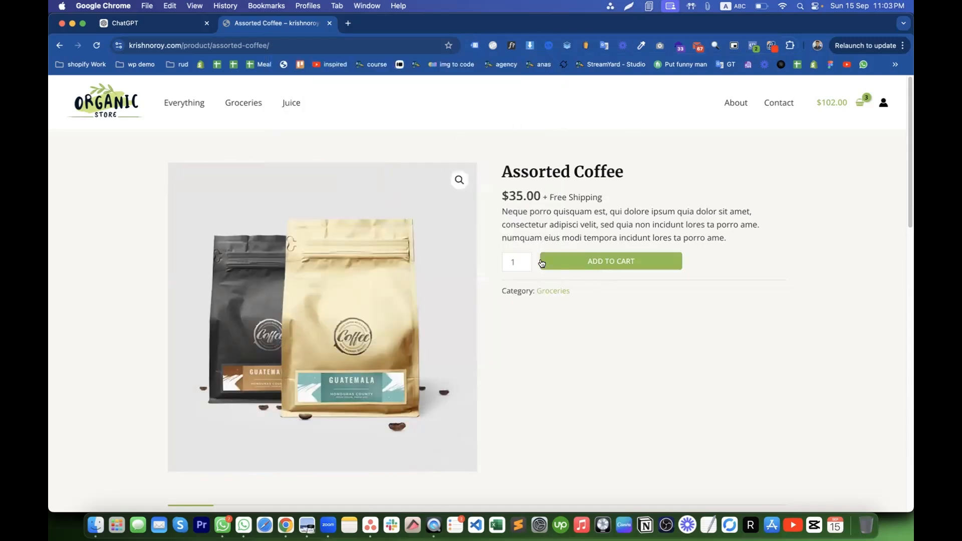
- Add 3 Assorted Coffee to the cart and go to the cart page
click(525, 258)
click(524, 258)
click(591, 260)
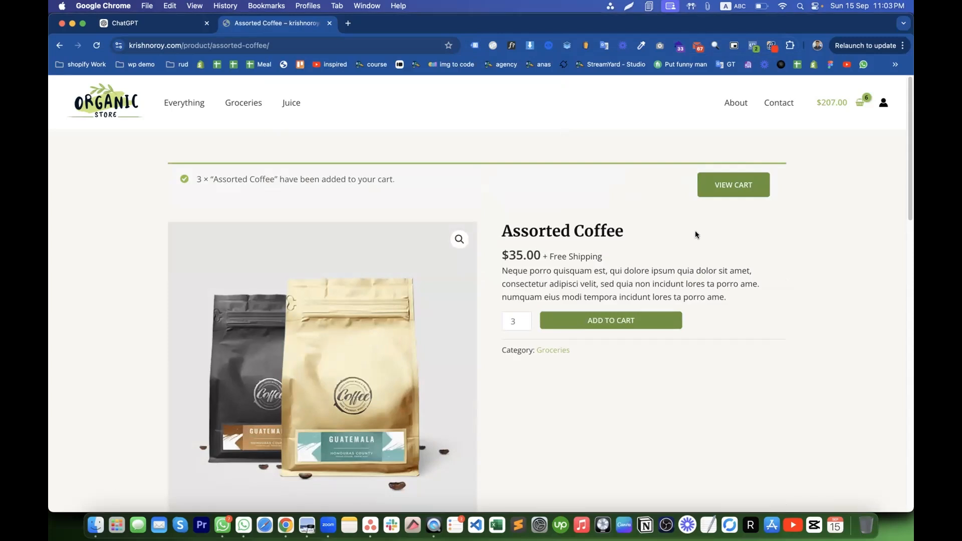
click(729, 186)
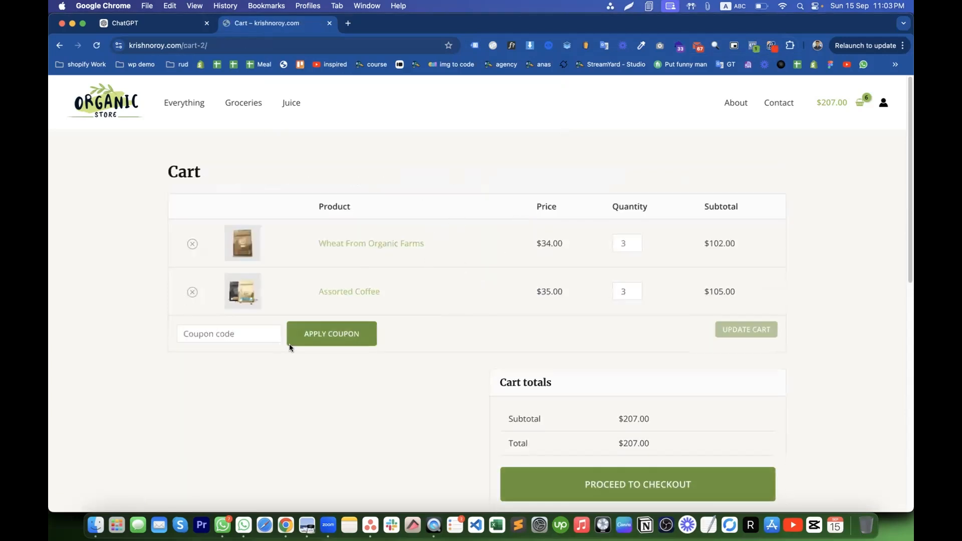
click(550, 48)
click(318, 143)
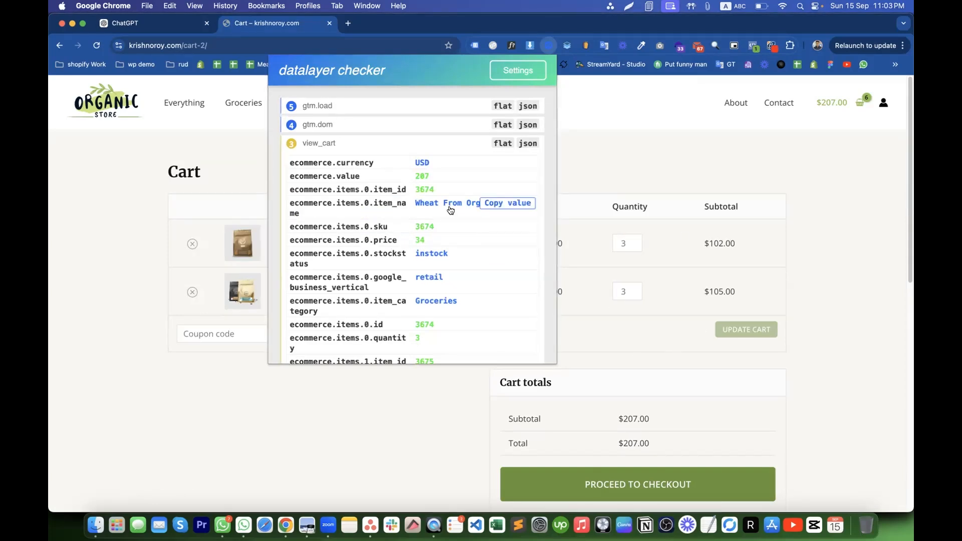
click(647, 141)
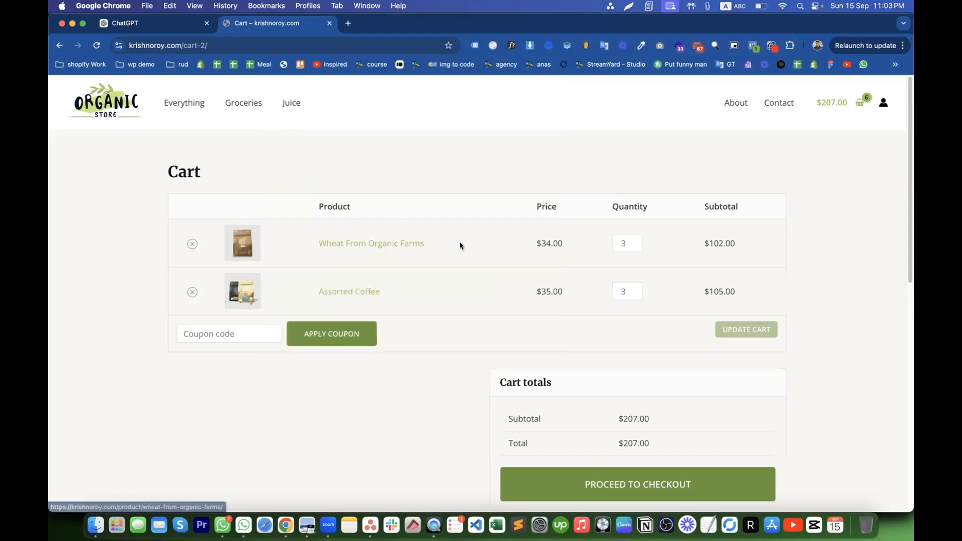
click(549, 45)
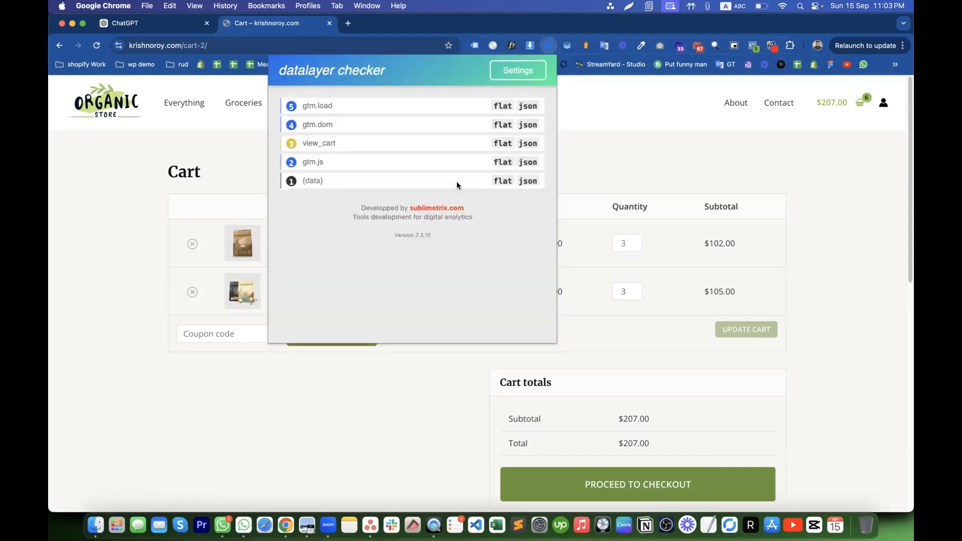
click(320, 146)
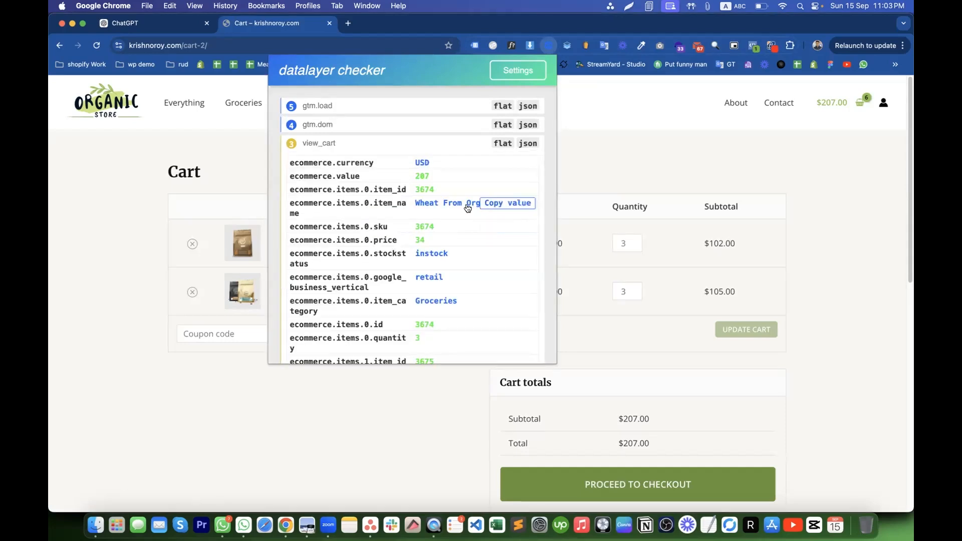
mouse_move(462, 209)
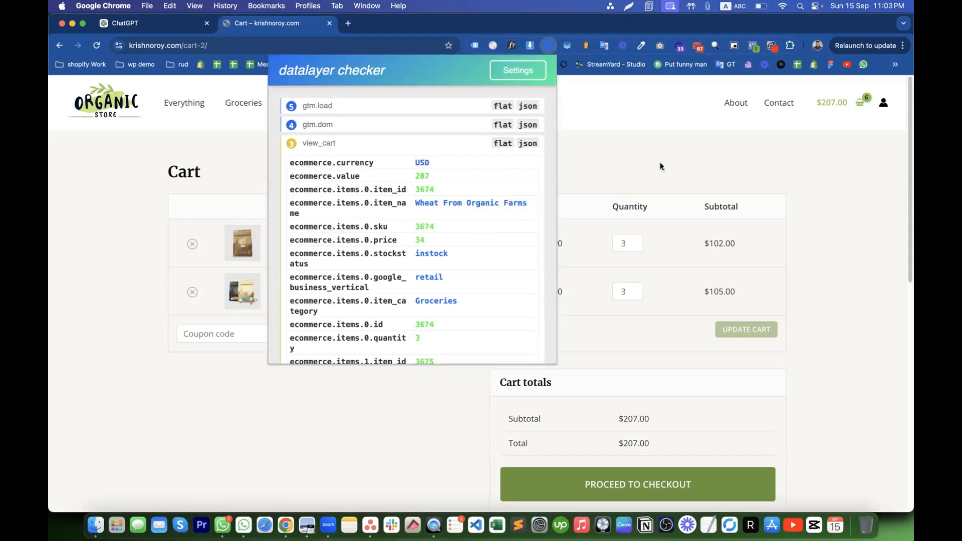
click(640, 166)
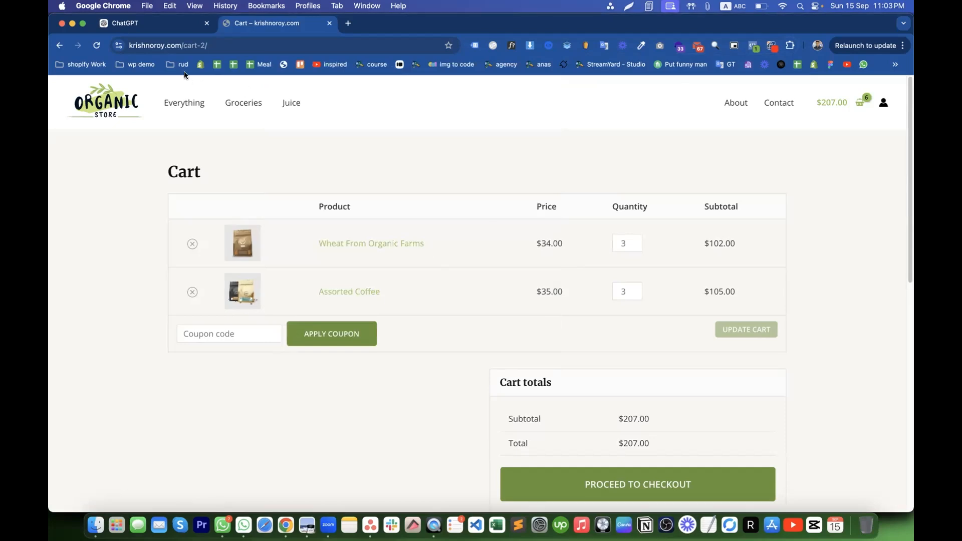
click(582, 489)
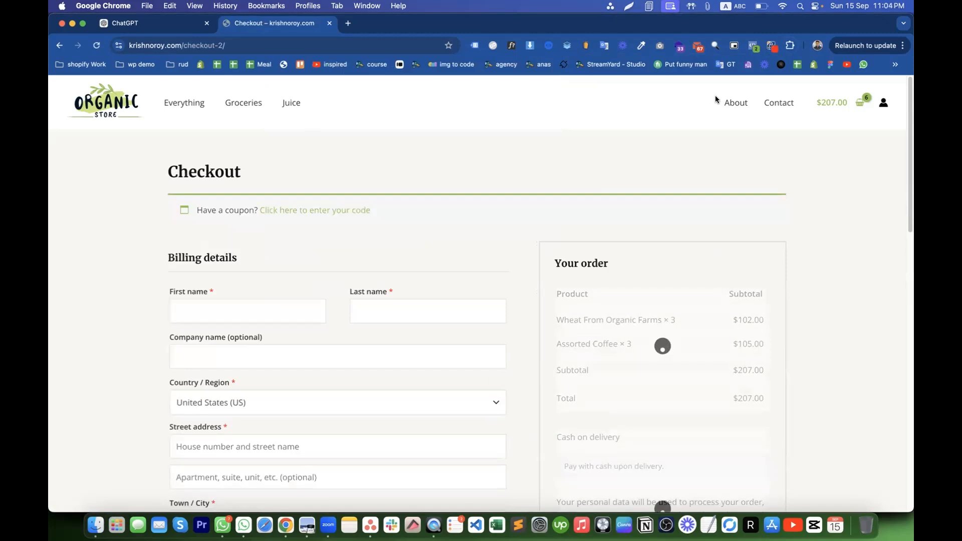
- Highlight the Wheat From Organic Farms × 3 and Assorted Coffee × 3 order rows
scroll(660, 316, down, 5)
scroll(696, 243, up, 4)
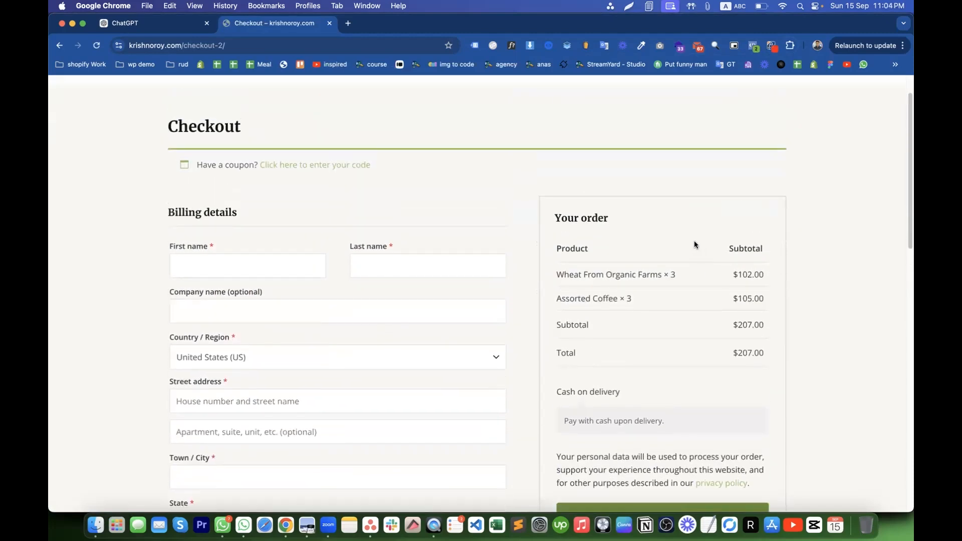
drag(574, 275, 615, 299)
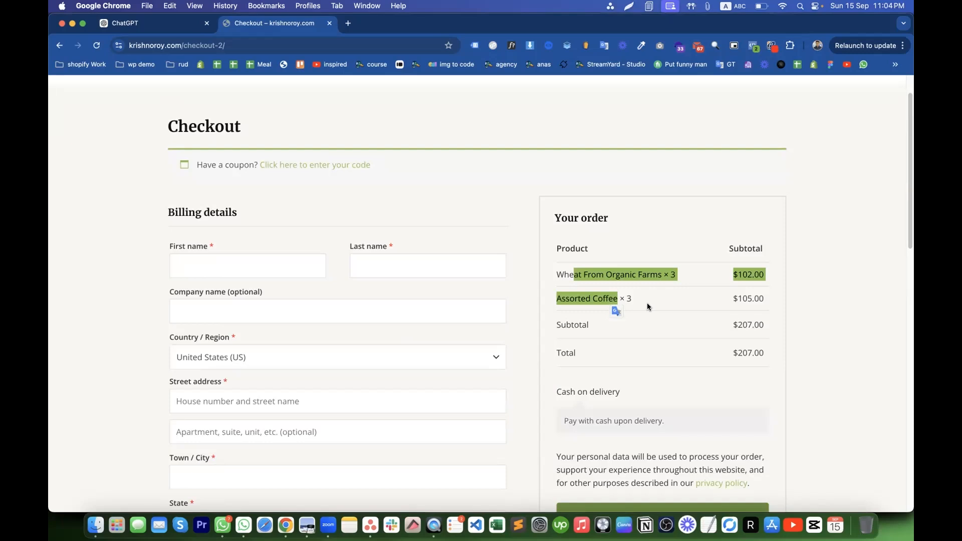
drag(632, 300, 619, 297)
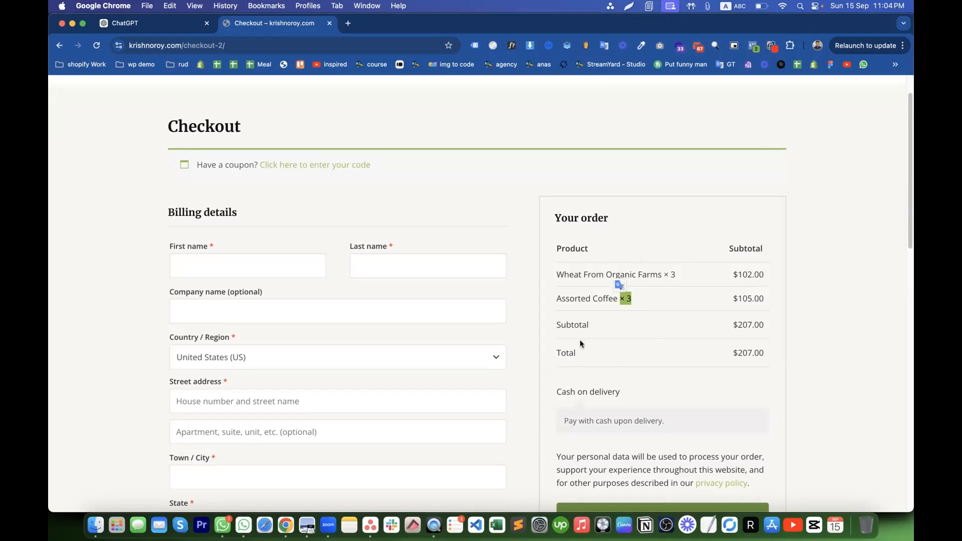
scroll(551, 295, down, 3)
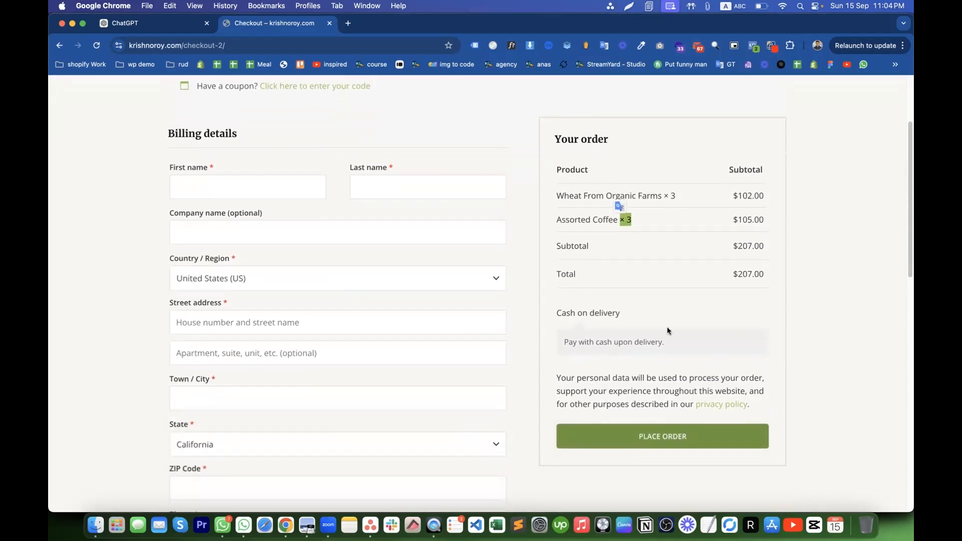
- Inspect begin_checkout's ecommerce data in the datalayer checker, then highlight the Wheat and Assorted Coffee order rows
scroll(609, 248, up, 4)
click(548, 45)
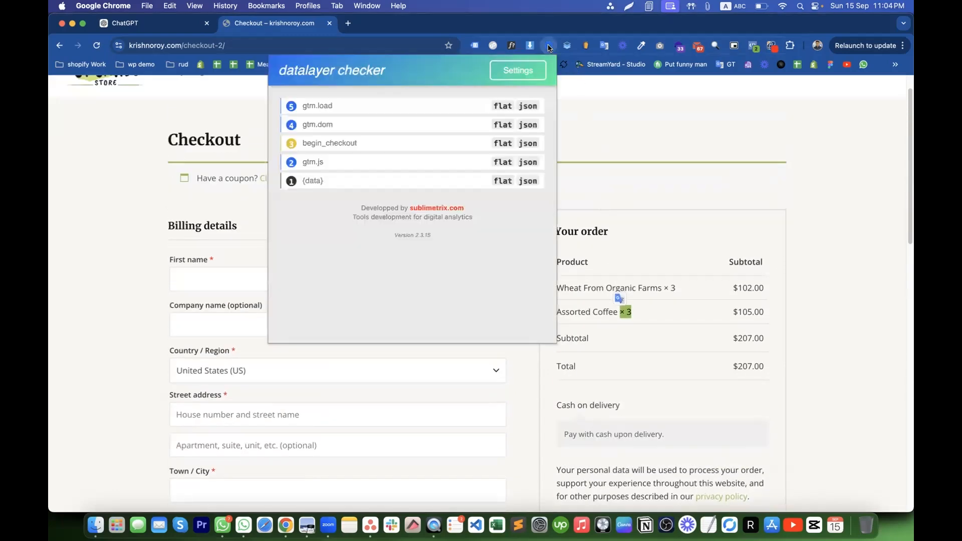
click(314, 147)
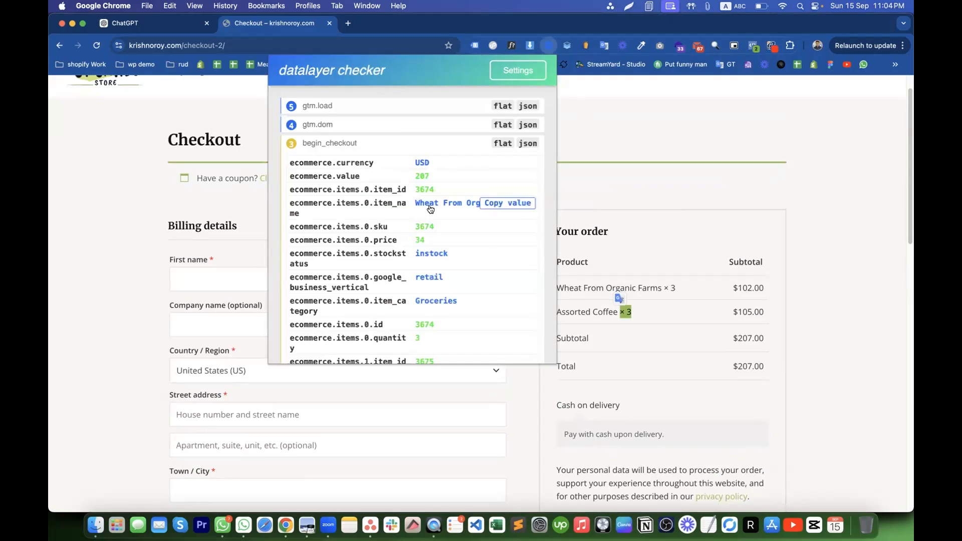
click(595, 321)
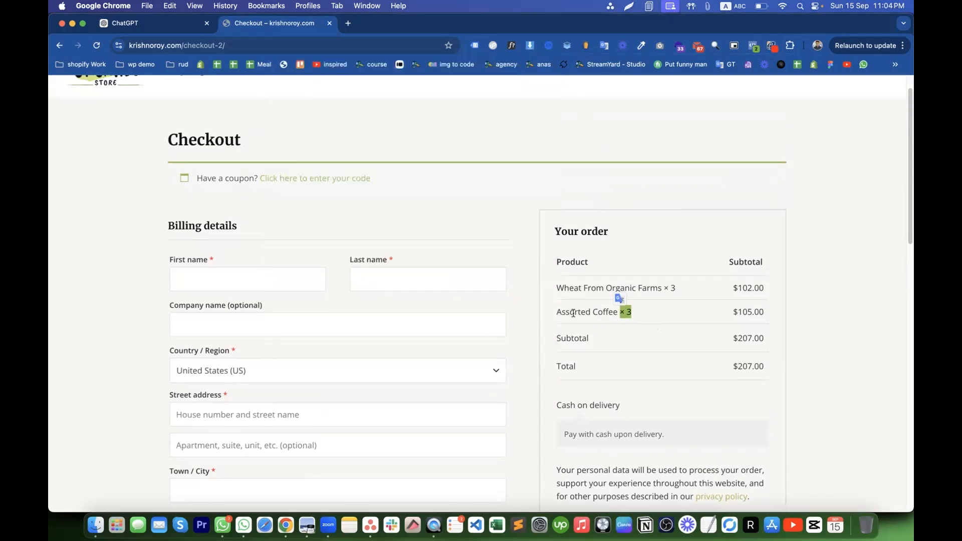
drag(555, 310, 621, 310)
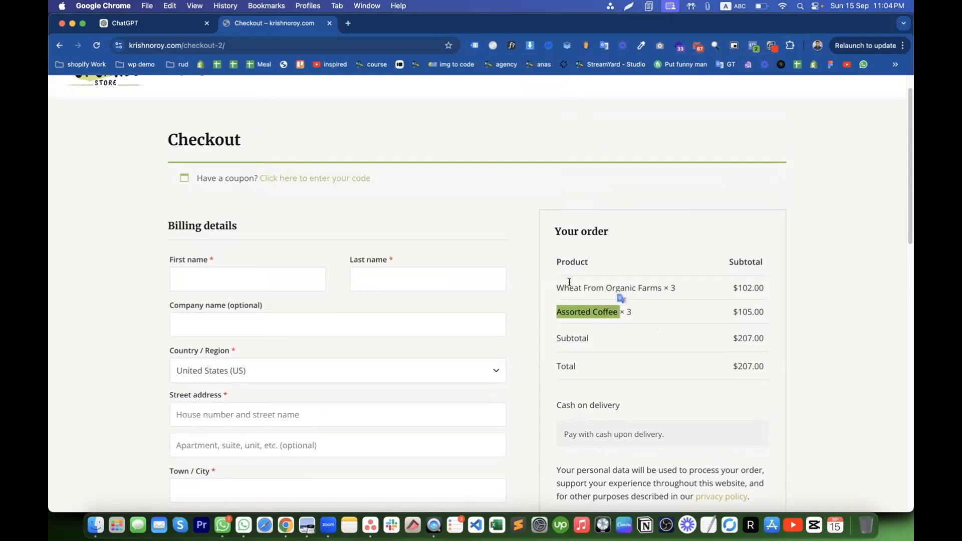
drag(549, 283, 661, 290)
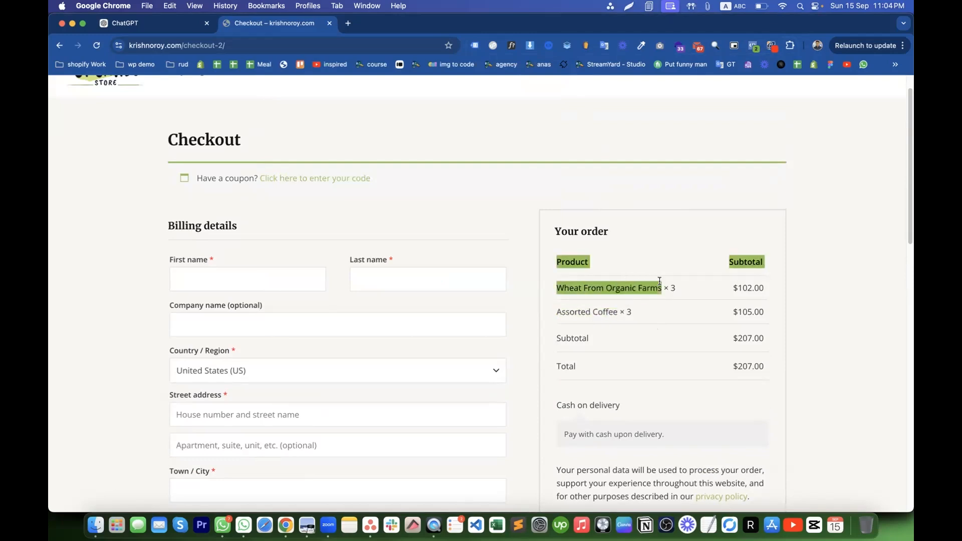
shift+drag(554, 314, 621, 311)
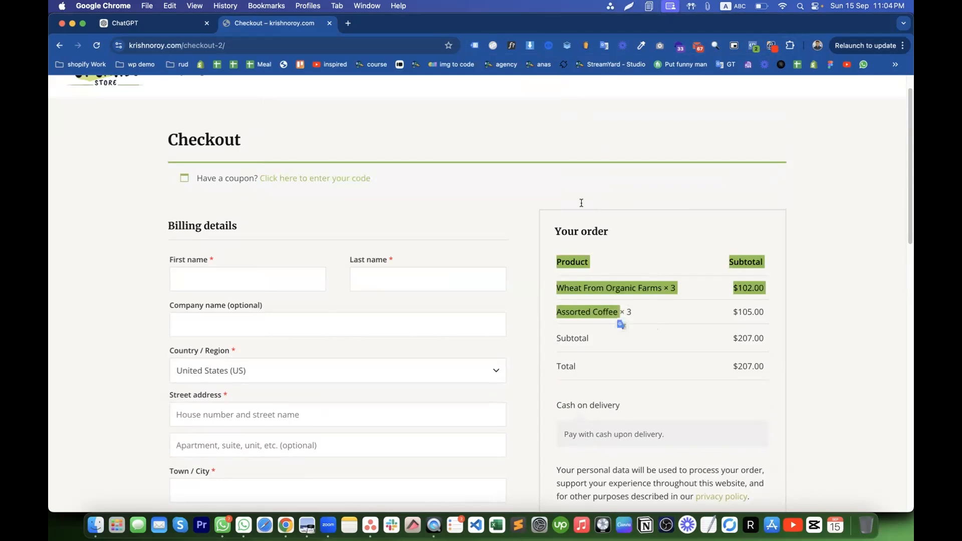
- Match begin_checkout item quantities to the order: Wheat From Organic Farms ×3 ($102.00), Assorted Coffee ×3
click(551, 46)
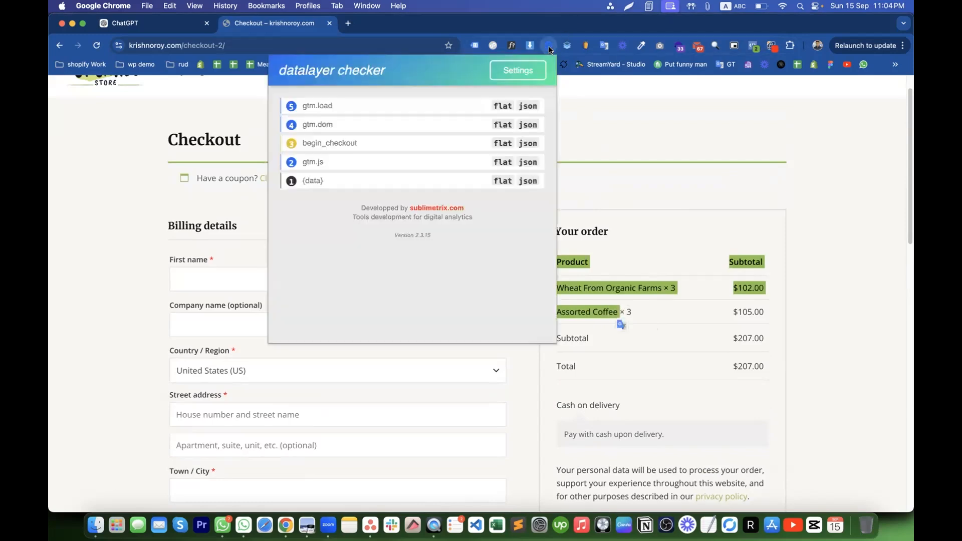
click(317, 143)
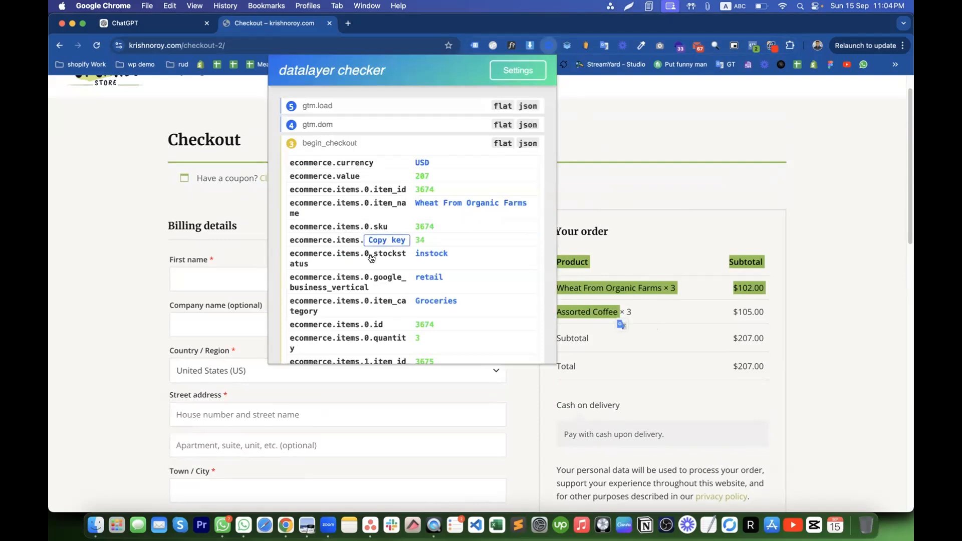
scroll(488, 252, down, 5)
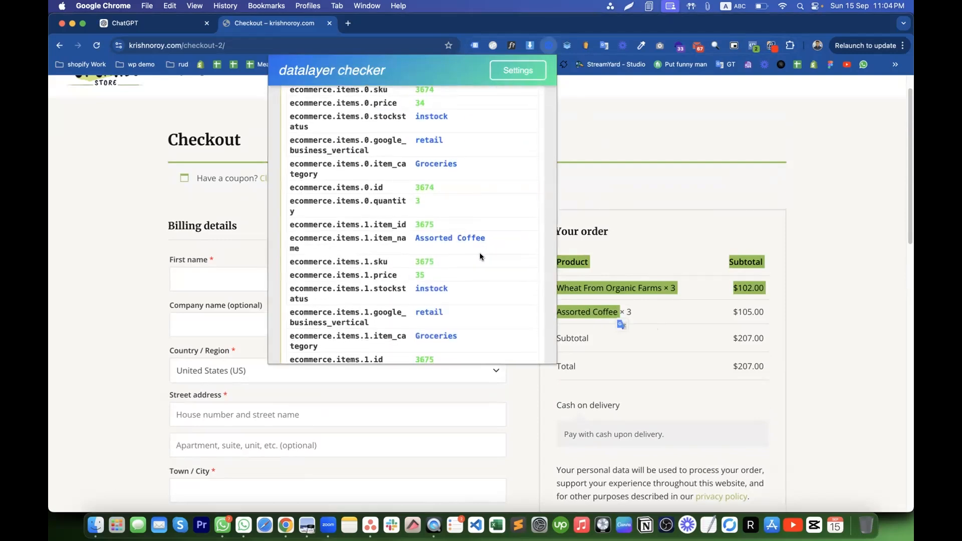
click(605, 167)
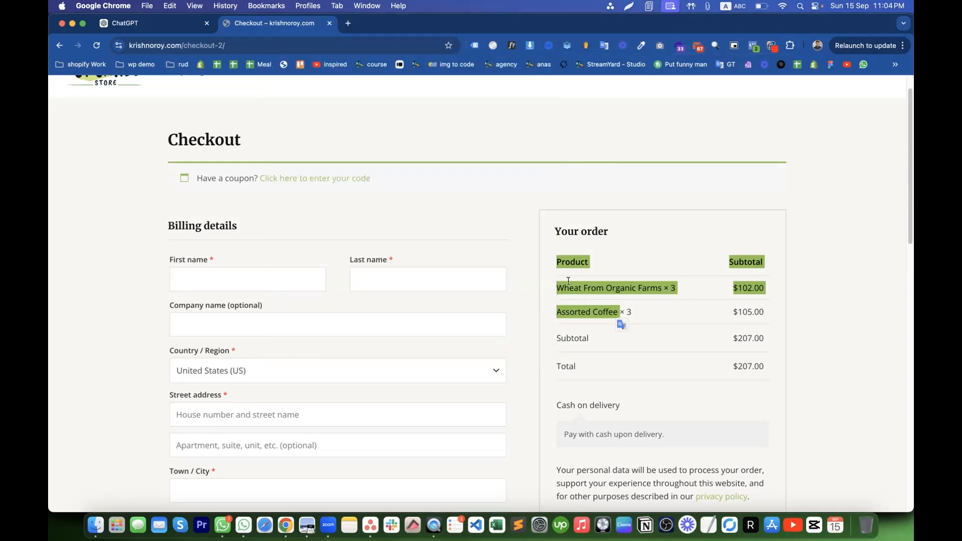
drag(551, 284, 654, 284)
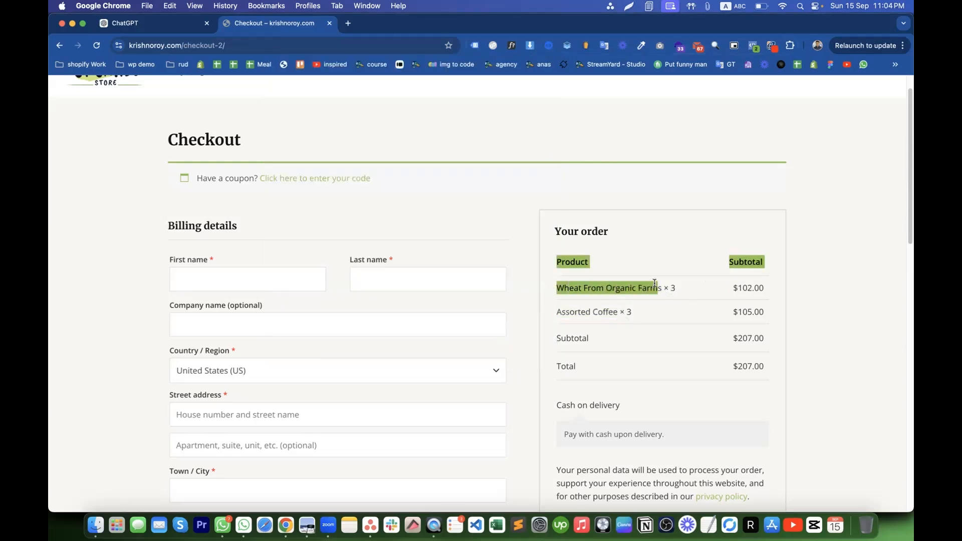
drag(732, 288, 754, 290)
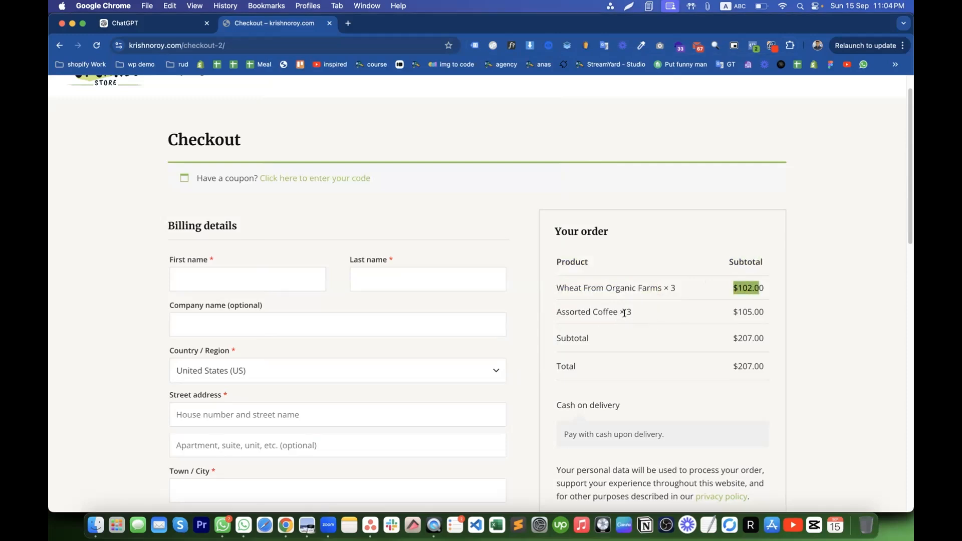
drag(626, 311, 631, 315)
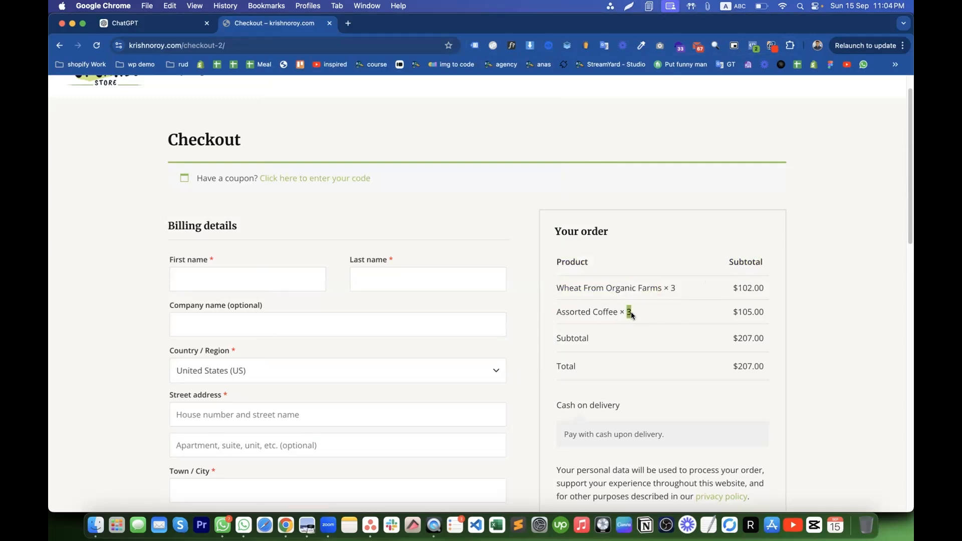
- Review begin_checkout's fields once more, close the checker, and select the order item rows
click(549, 45)
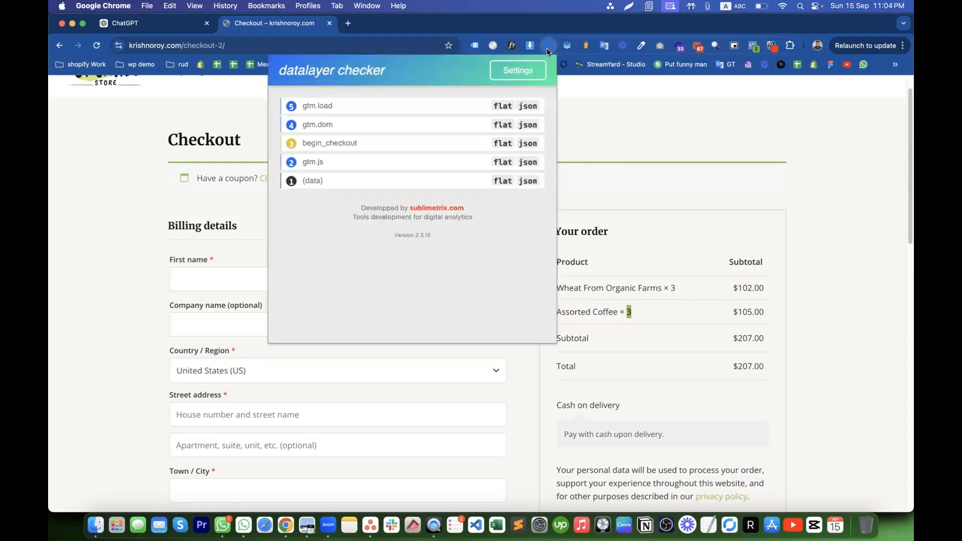
click(310, 144)
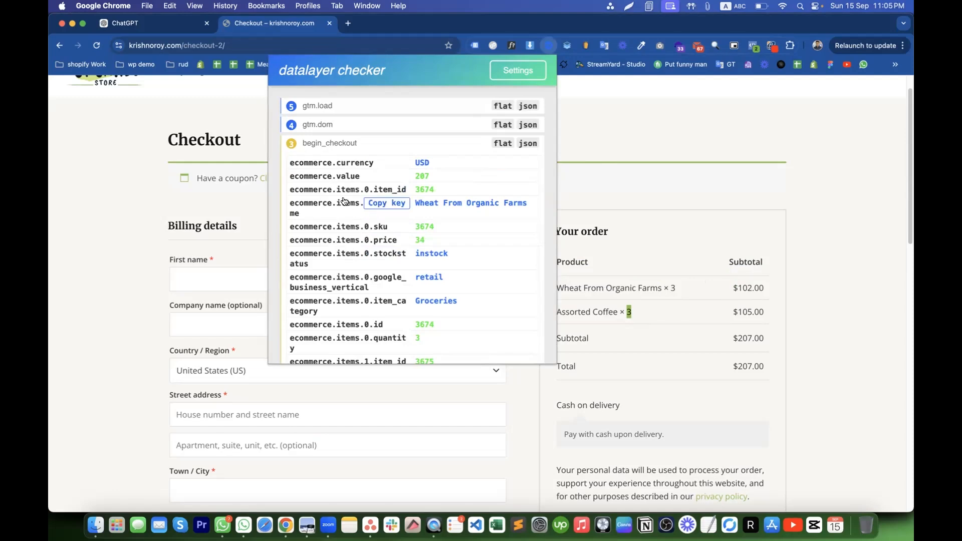
click(688, 311)
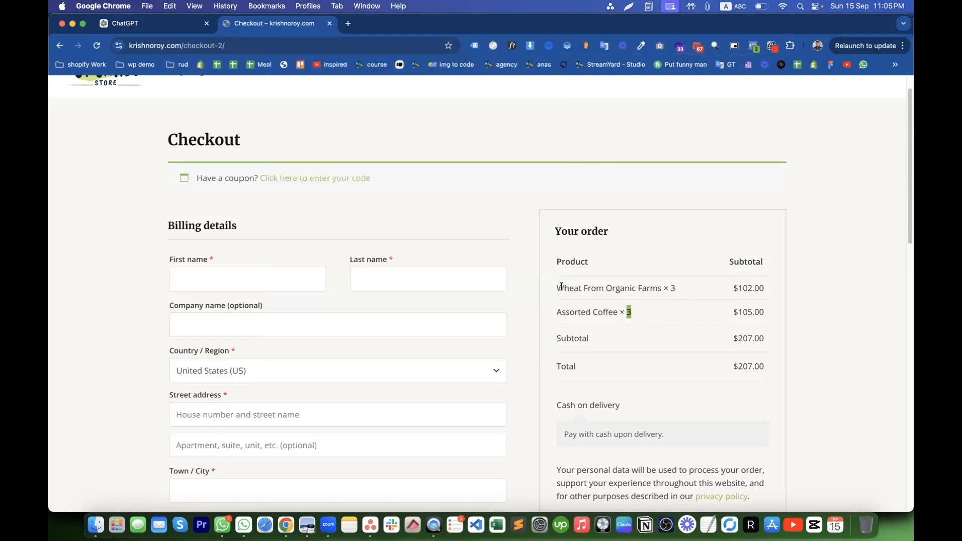
drag(565, 288, 593, 305)
click(567, 45)
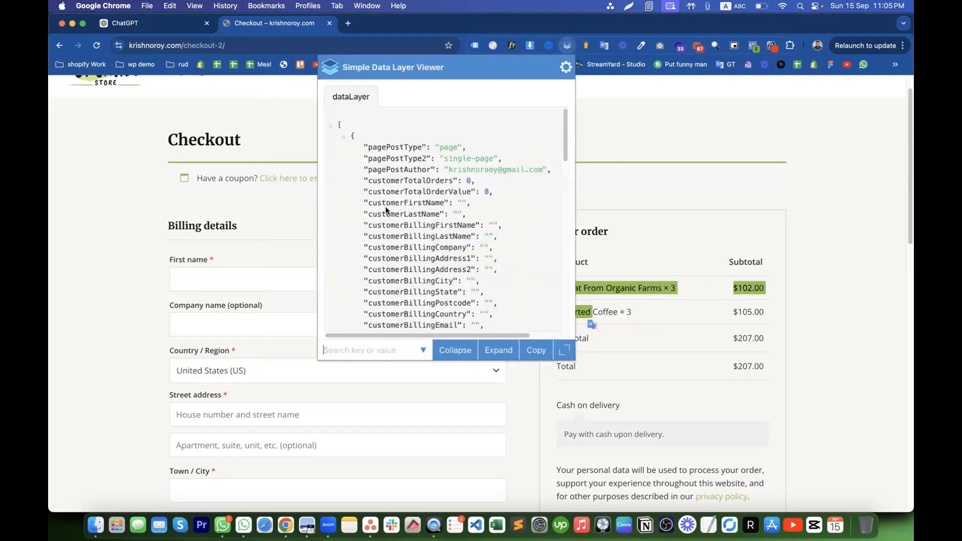
scroll(434, 211, down, 10)
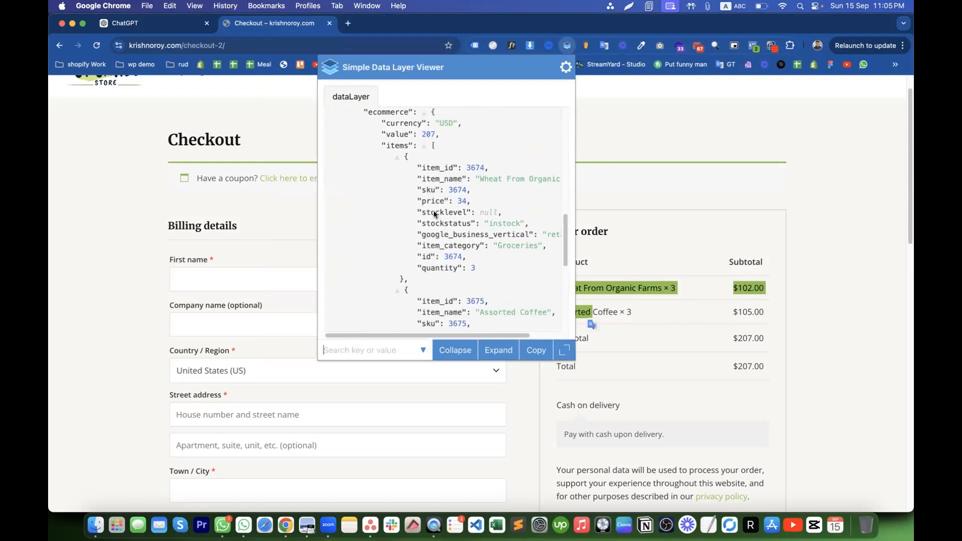
scroll(413, 181, up, 1)
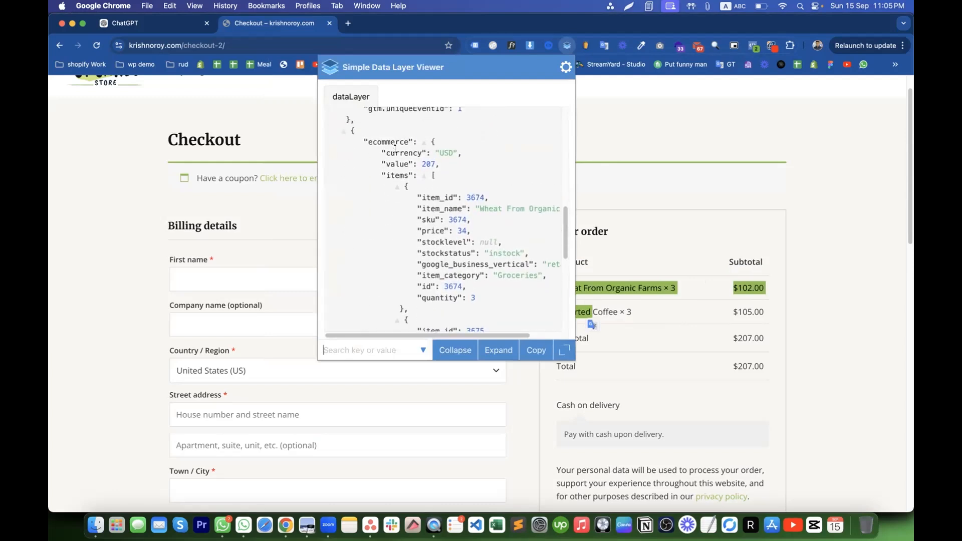
double_click(397, 174)
scroll(439, 226, down, 1)
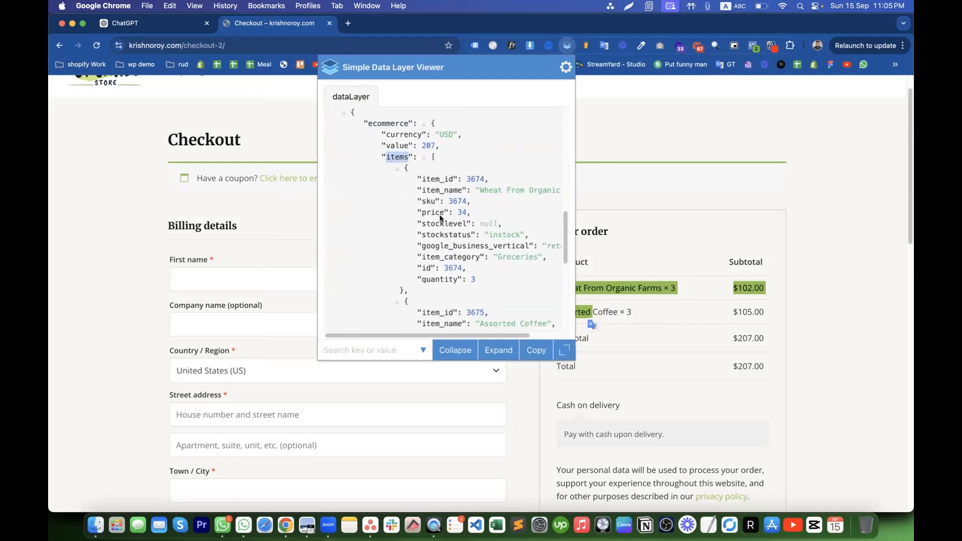
scroll(440, 195, down, 2)
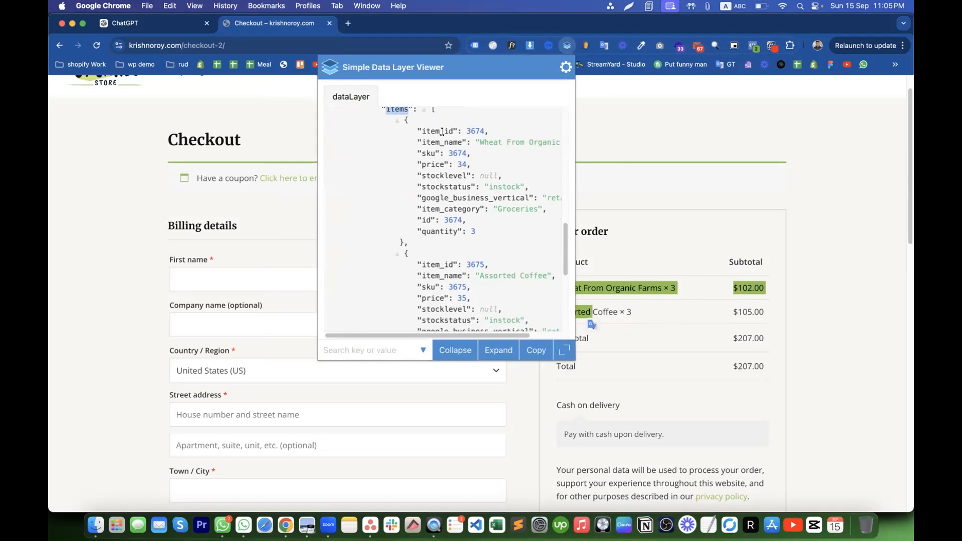
scroll(442, 132, down, 3)
scroll(454, 201, down, 3)
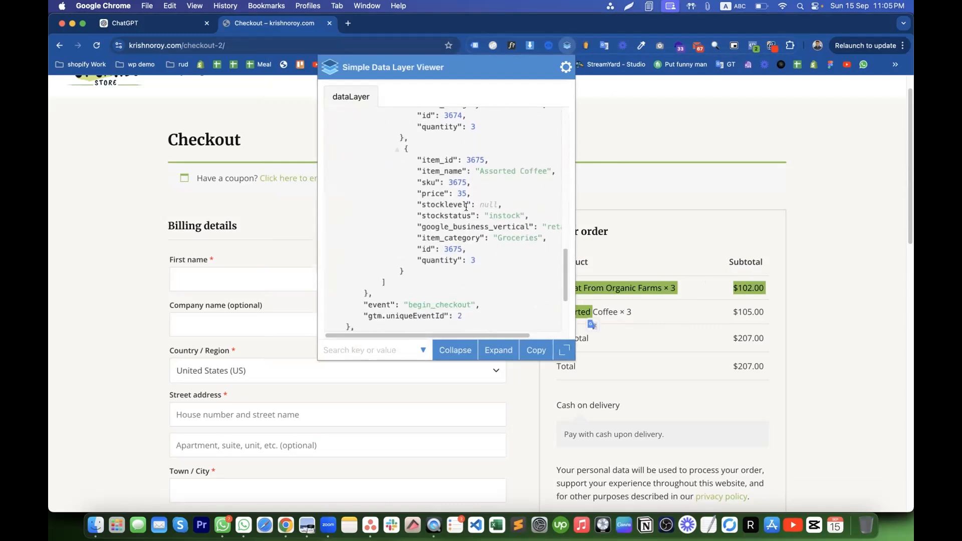
scroll(466, 206, up, 6)
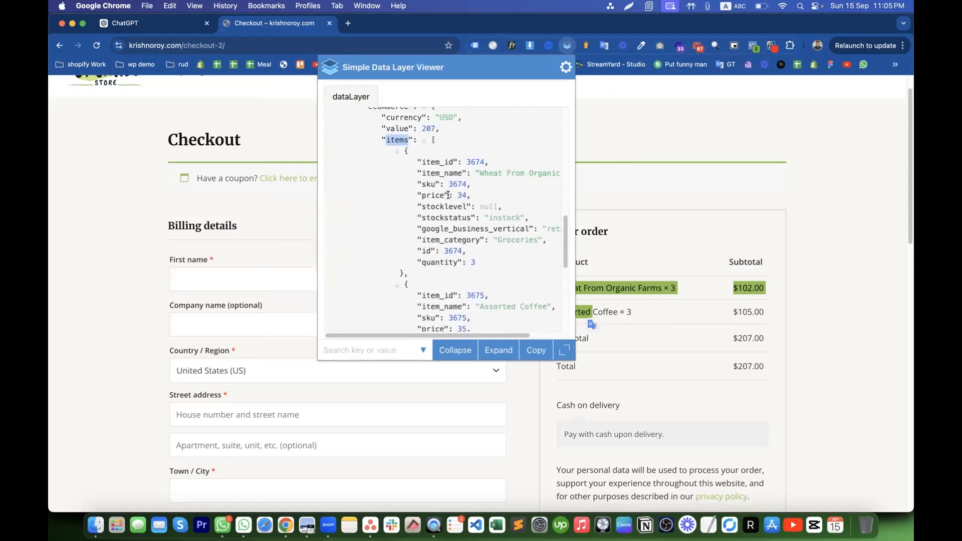
scroll(433, 189, up, 3)
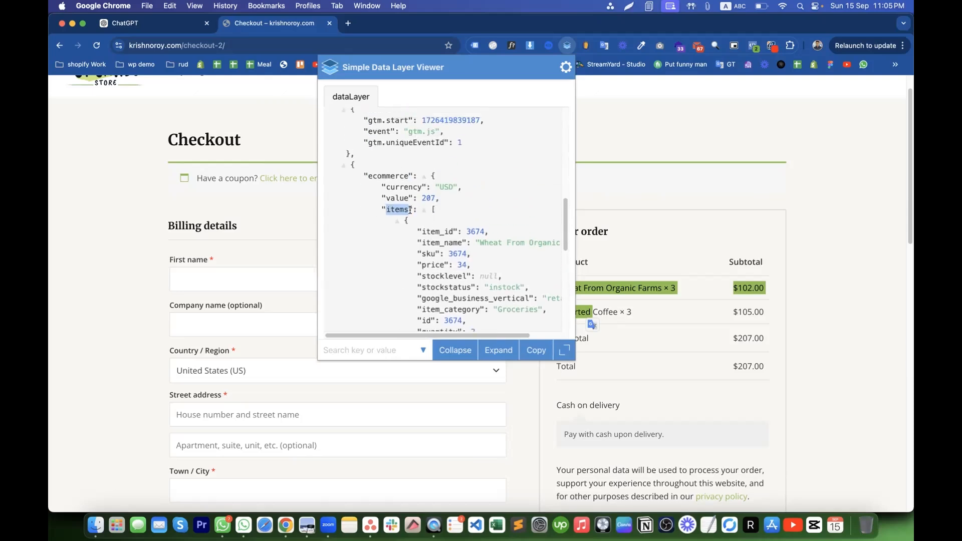
drag(364, 176, 444, 241)
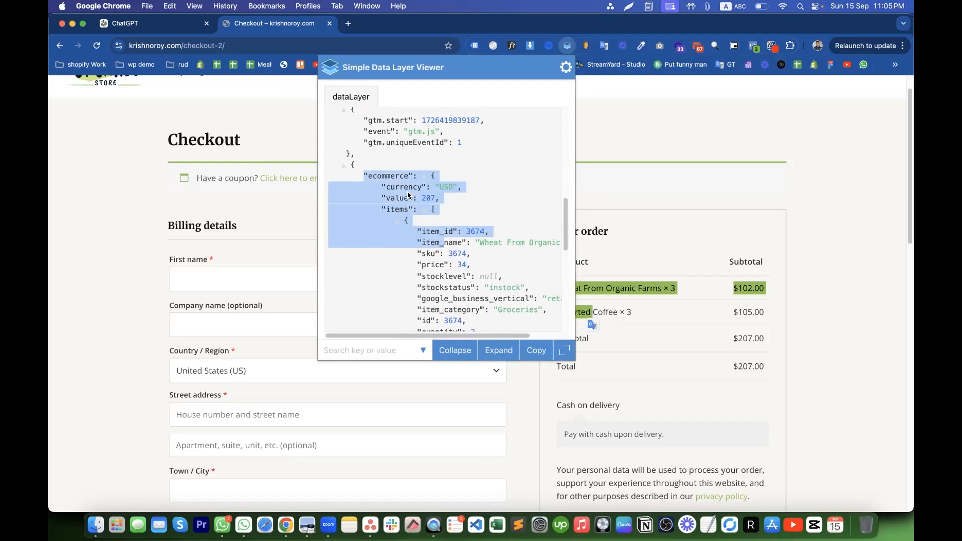
double_click(390, 175)
double_click(398, 209)
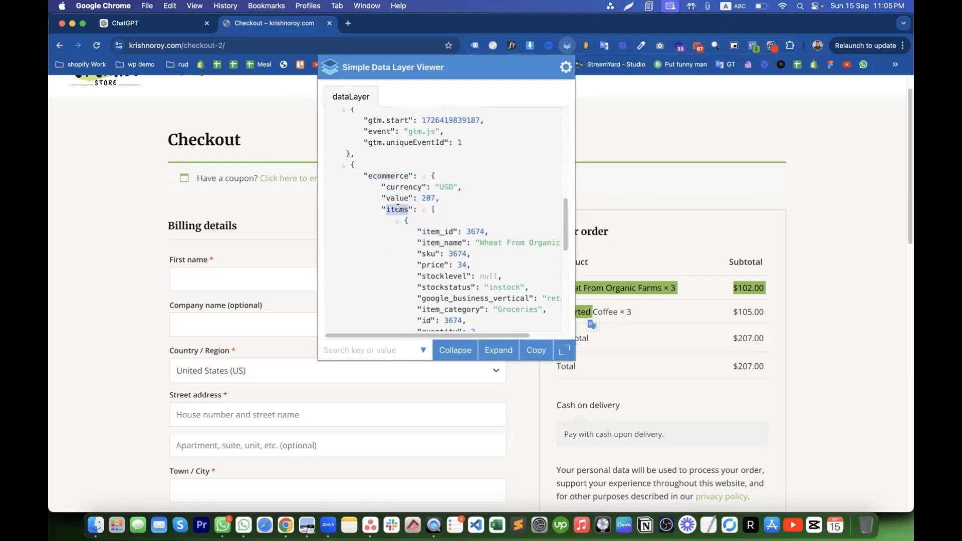
double_click(390, 176)
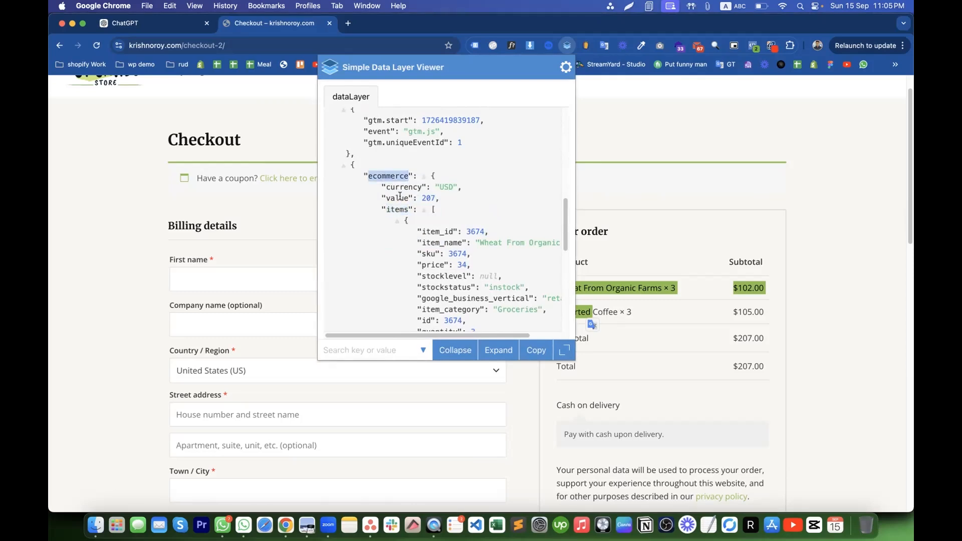
double_click(397, 198)
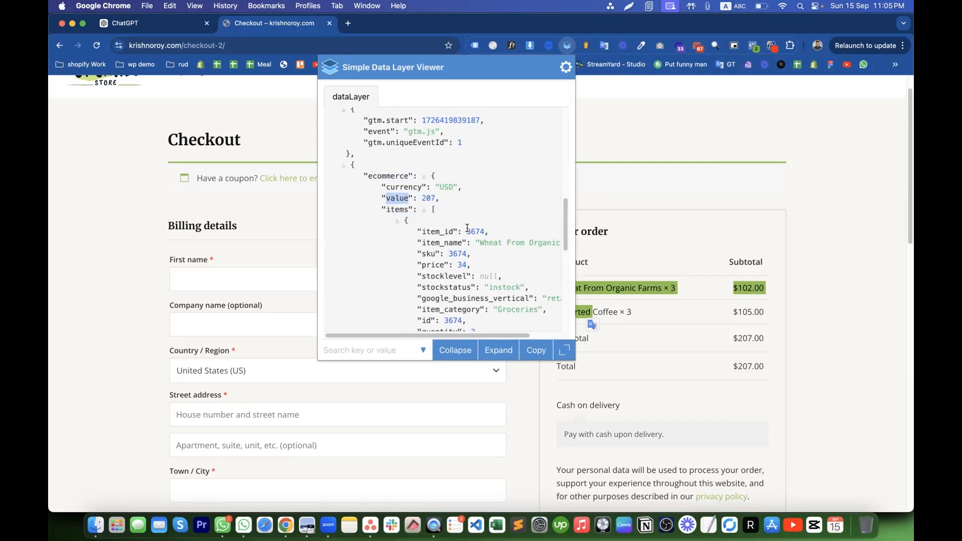
click(382, 172)
drag(363, 174, 471, 268)
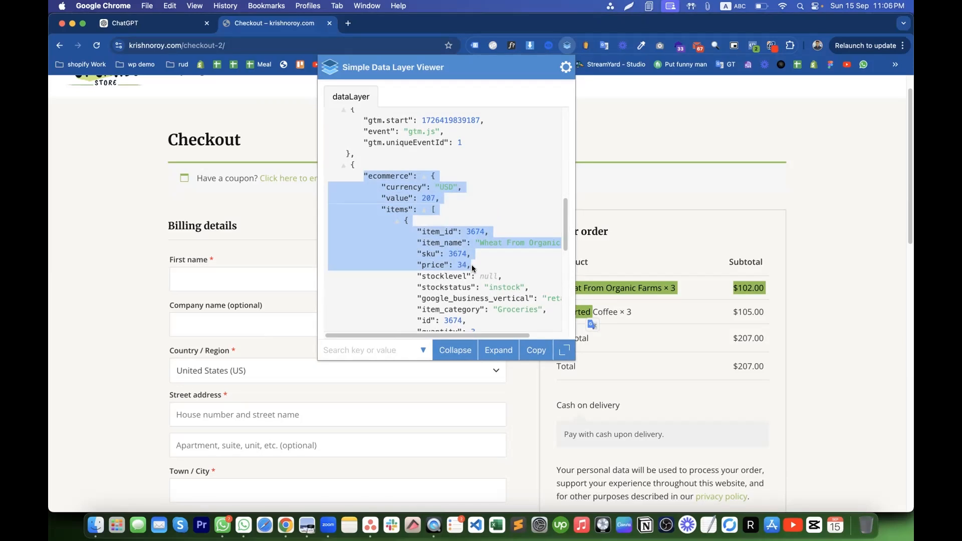
click(423, 236)
drag(369, 175, 457, 251)
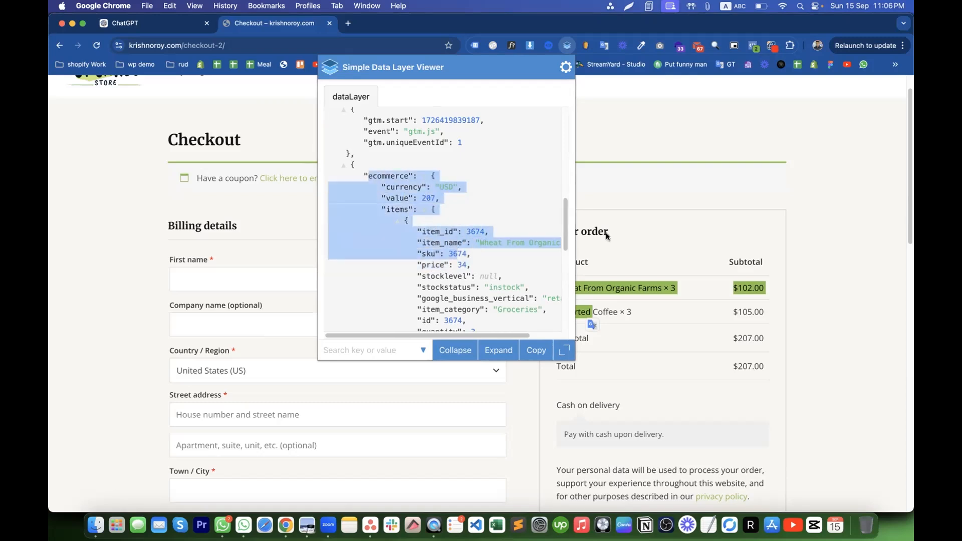
click(642, 221)
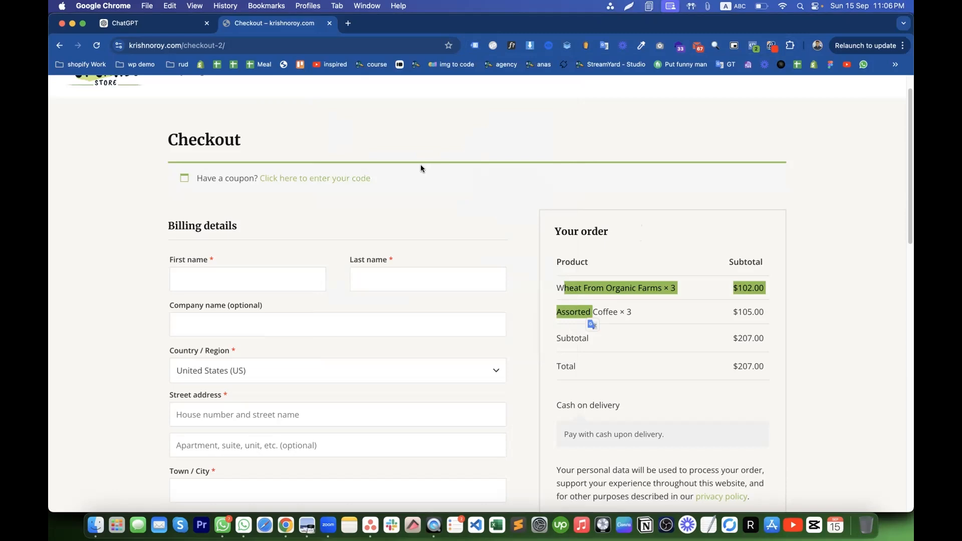
click(549, 45)
click(337, 145)
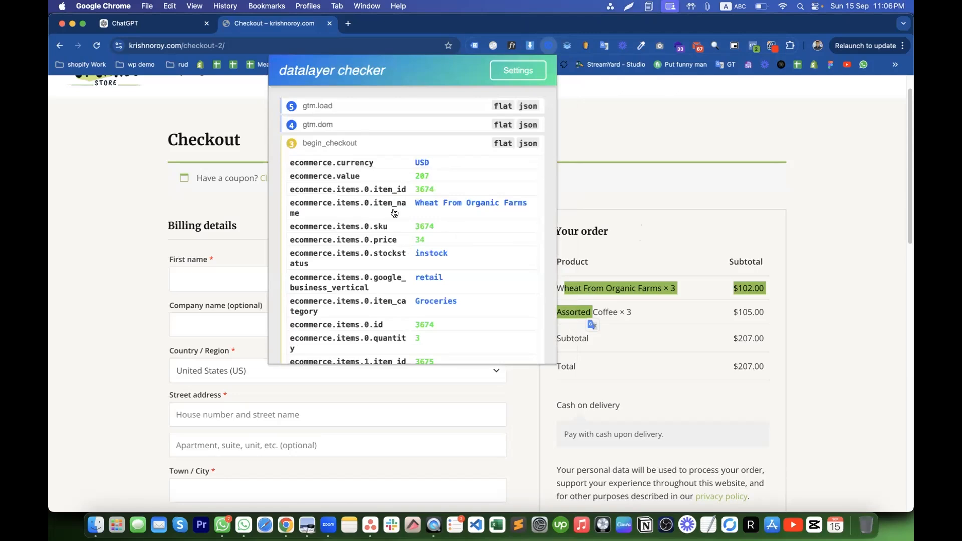
mouse_move(394, 193)
click(623, 193)
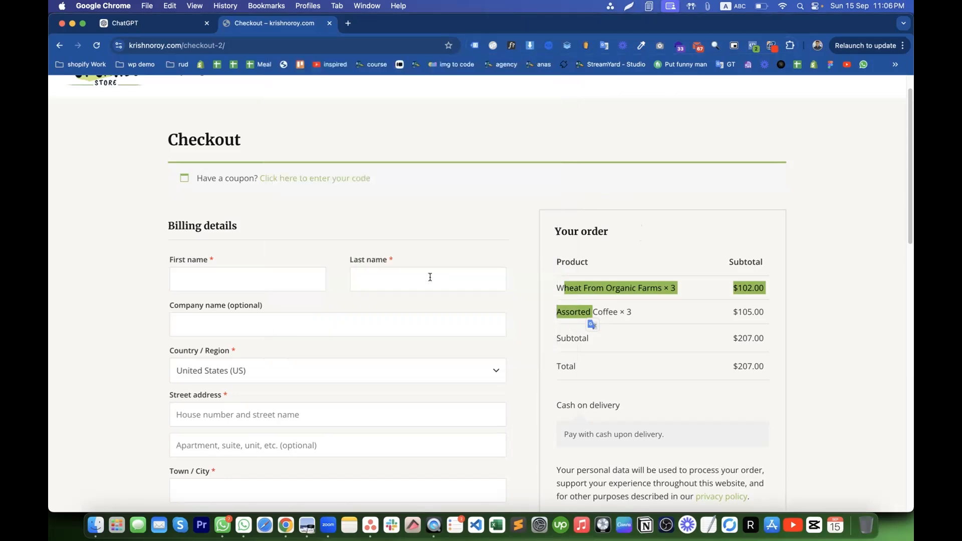
click(569, 274)
scroll(576, 331, down, 3)
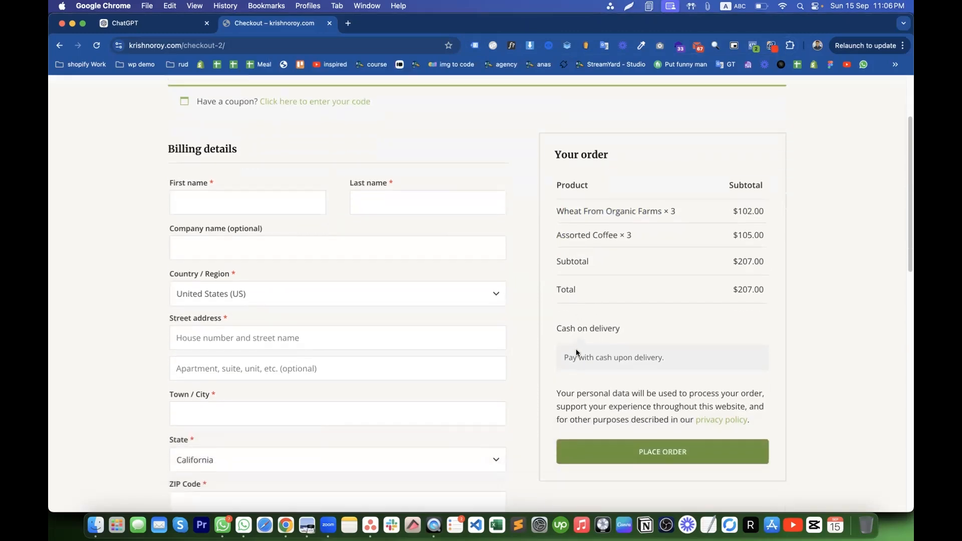
drag(552, 193, 654, 223)
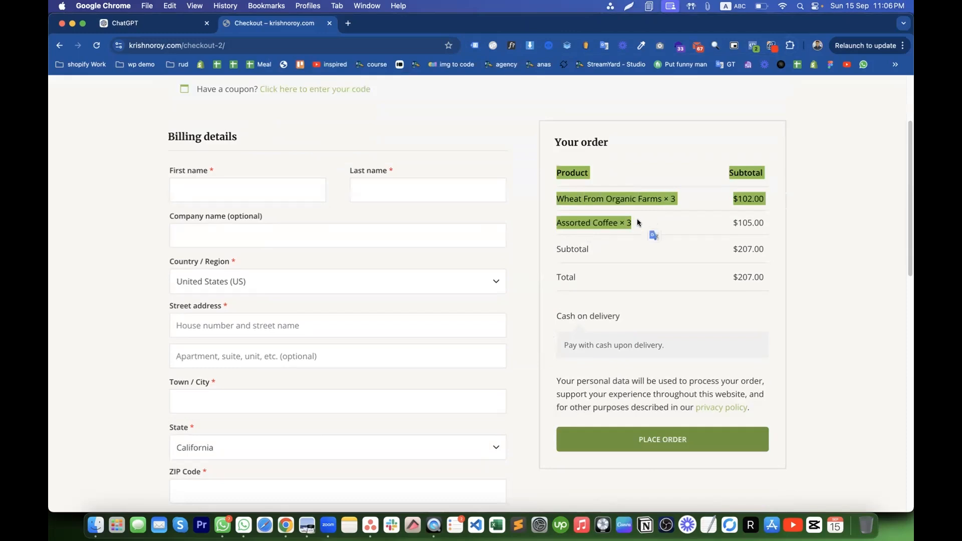
click(549, 45)
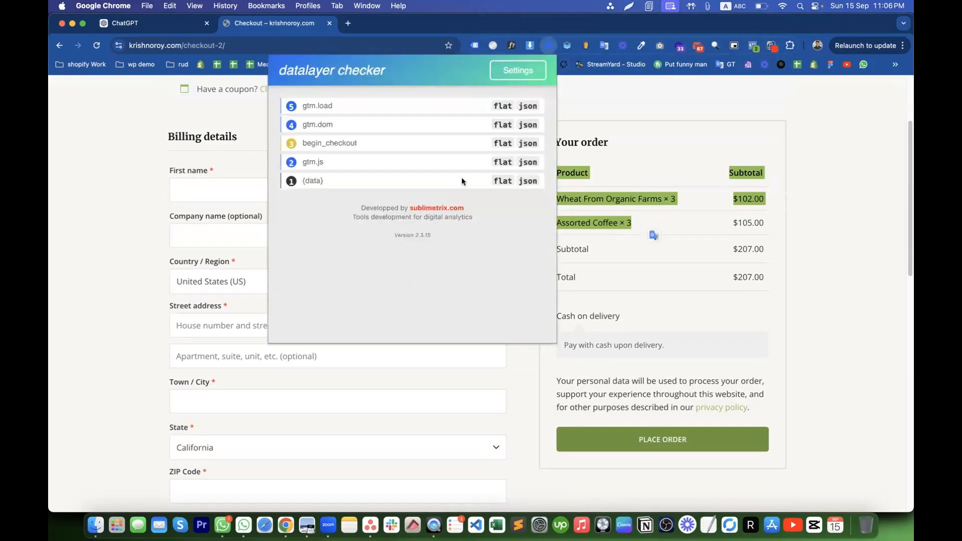
click(352, 143)
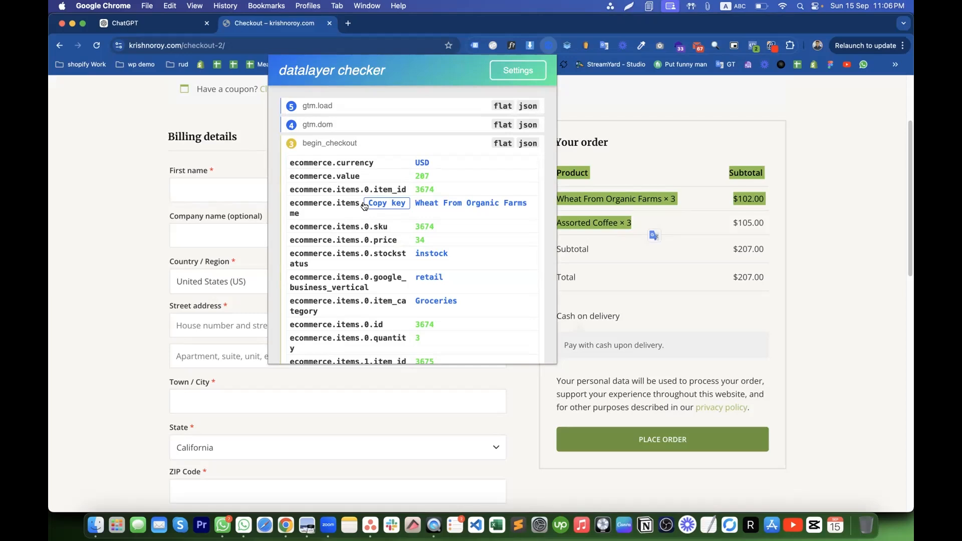
click(626, 147)
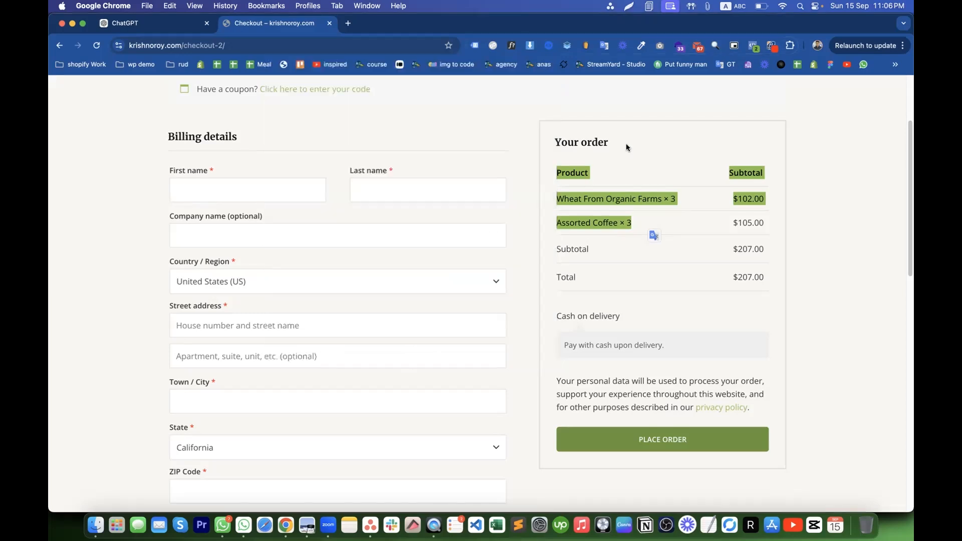
drag(553, 137, 685, 221)
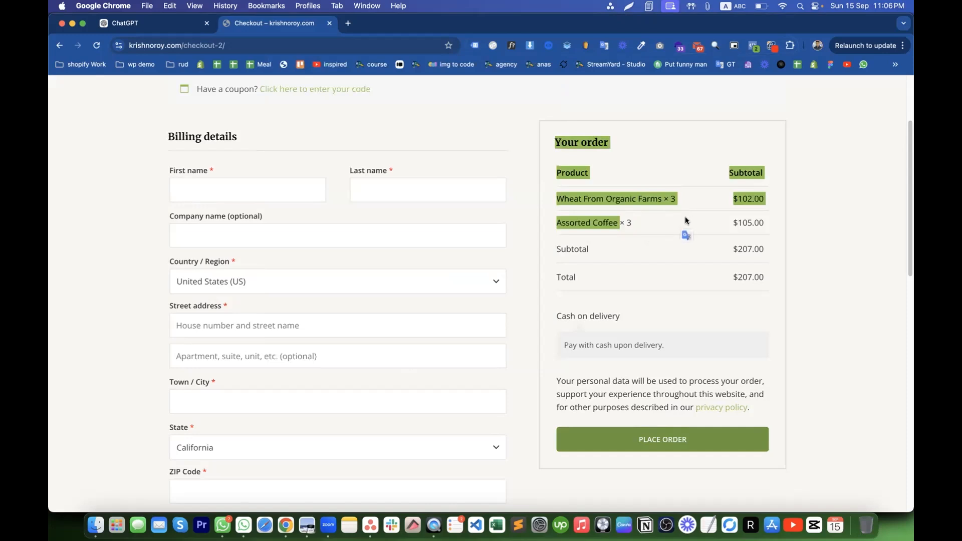
click(627, 277)
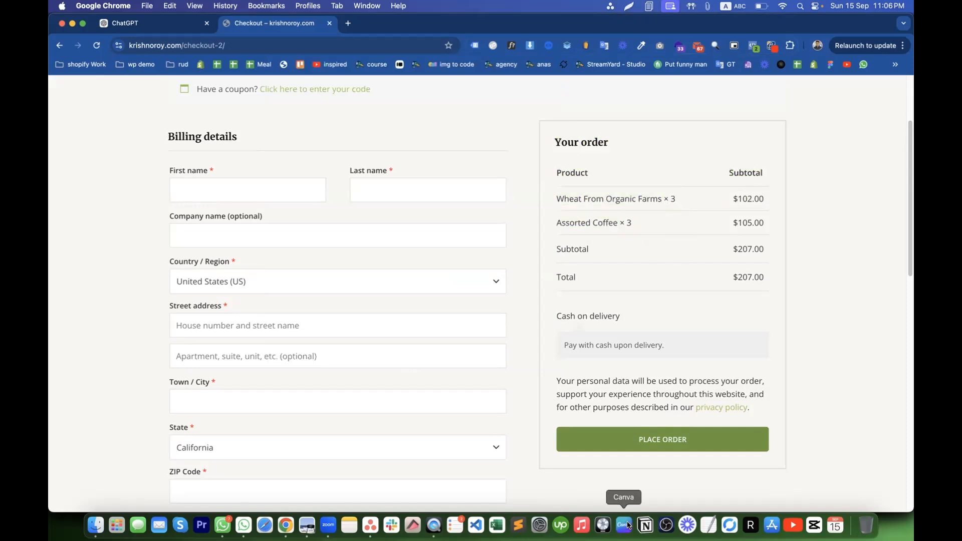
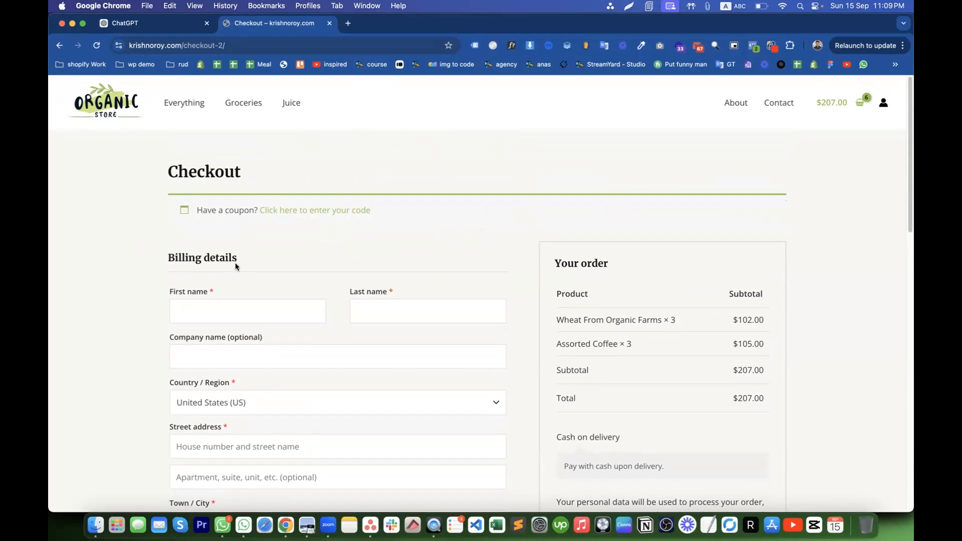
- Check in Meta Pixel Helper that InitiateCheckout fires on the checkout page
click(753, 46)
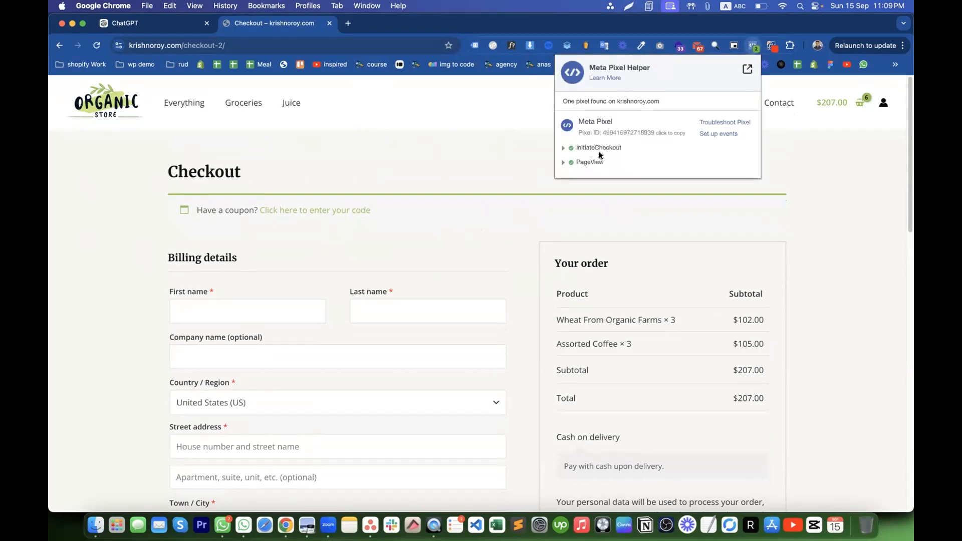
- Go to the Groceries category page and confirm Meta Pixel Helper lists only PageView
click(187, 107)
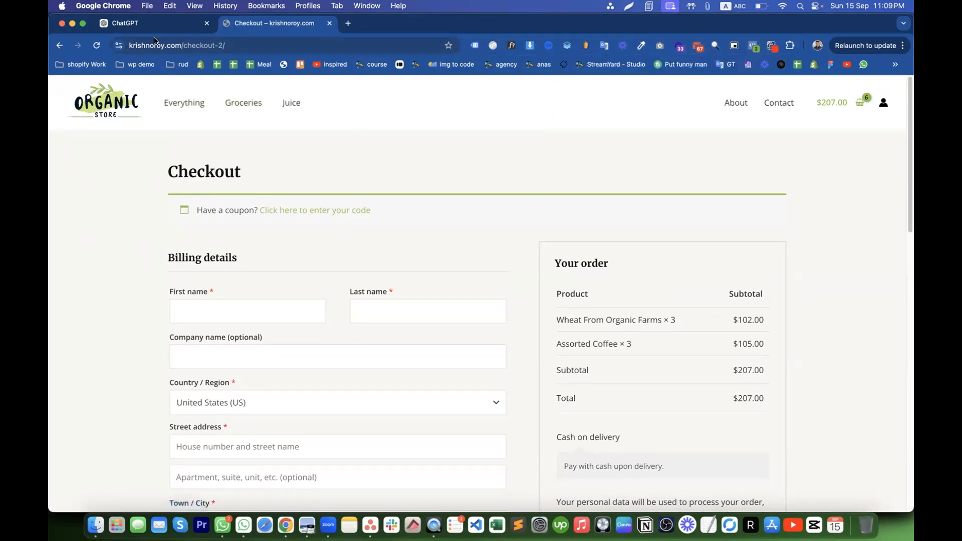
click(241, 105)
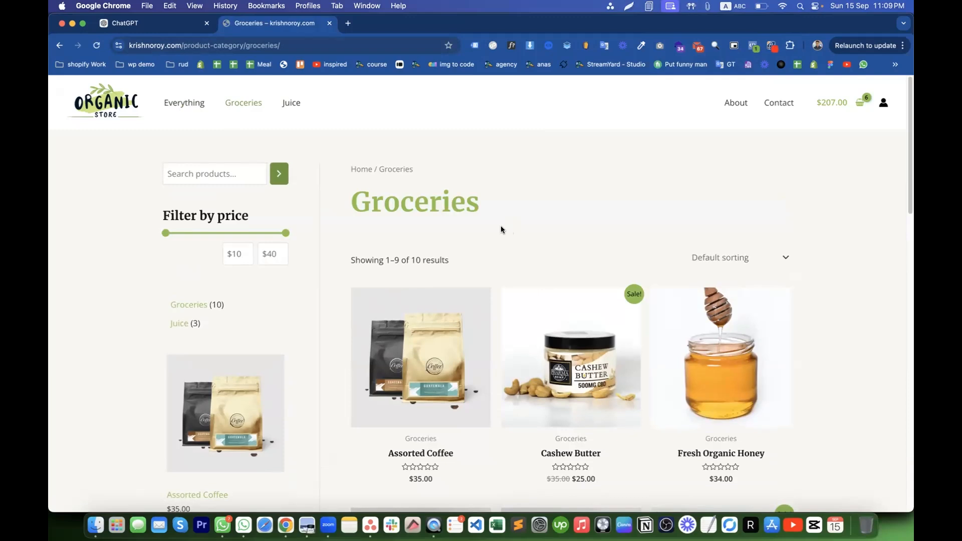
click(753, 46)
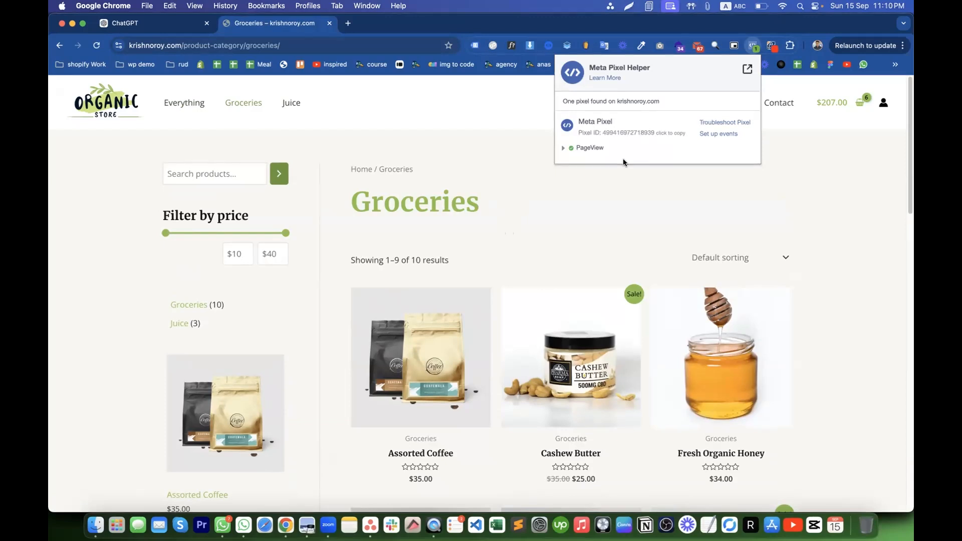
click(510, 158)
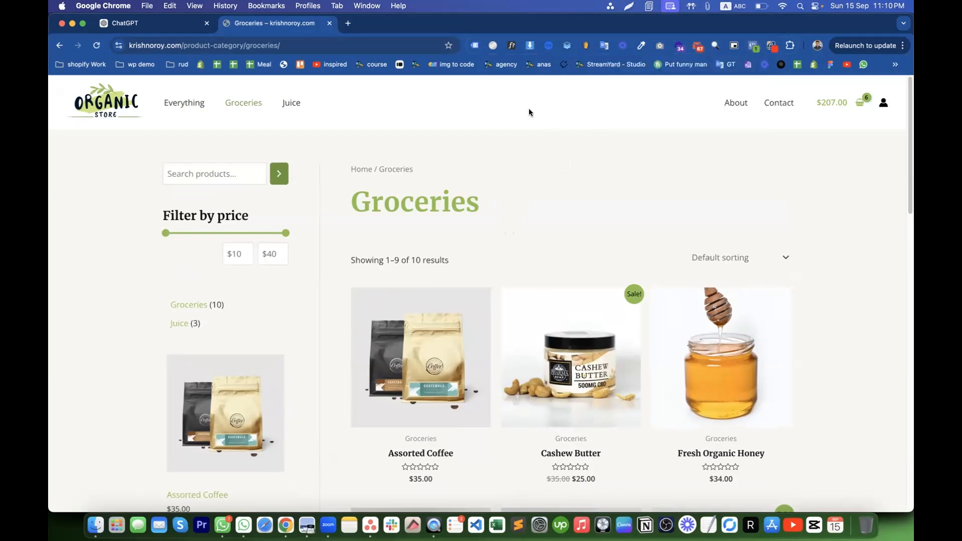
click(753, 47)
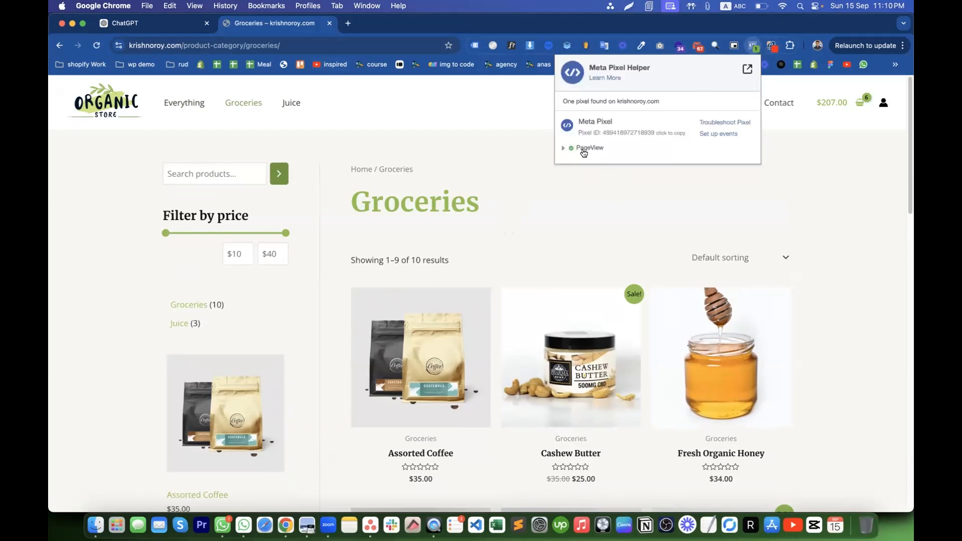
- Highlight the Groceries heading text repeatedly, then switch over to Safari
double_click(419, 205)
click(477, 204)
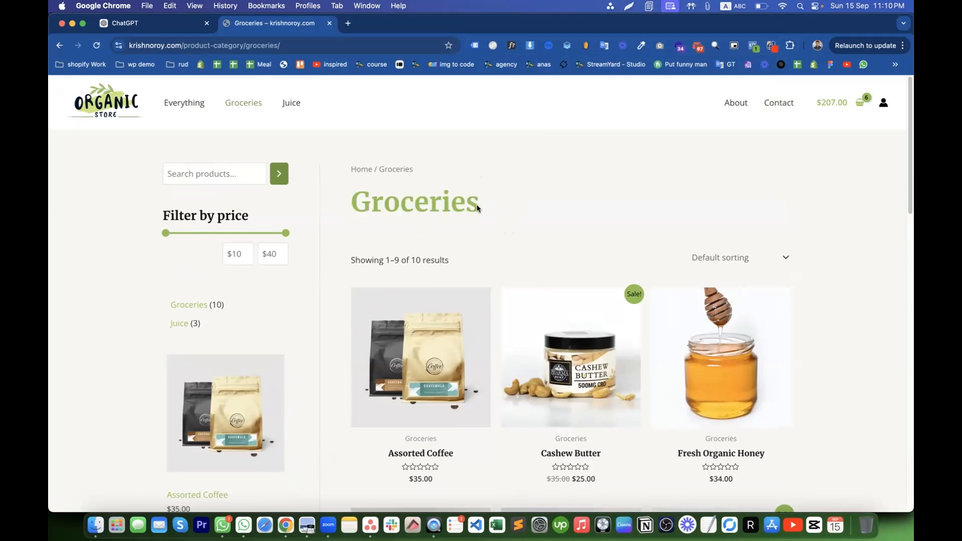
double_click(435, 204)
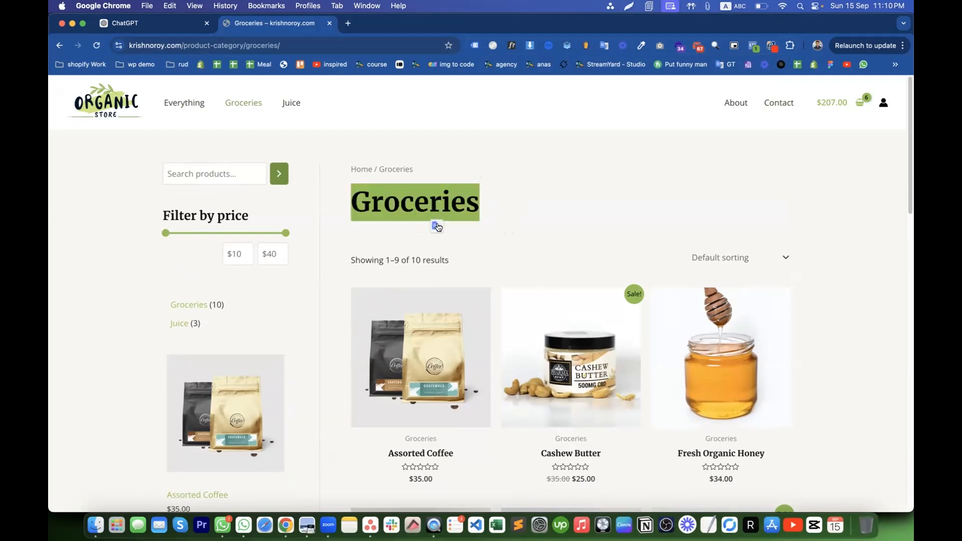
click(437, 226)
click(488, 209)
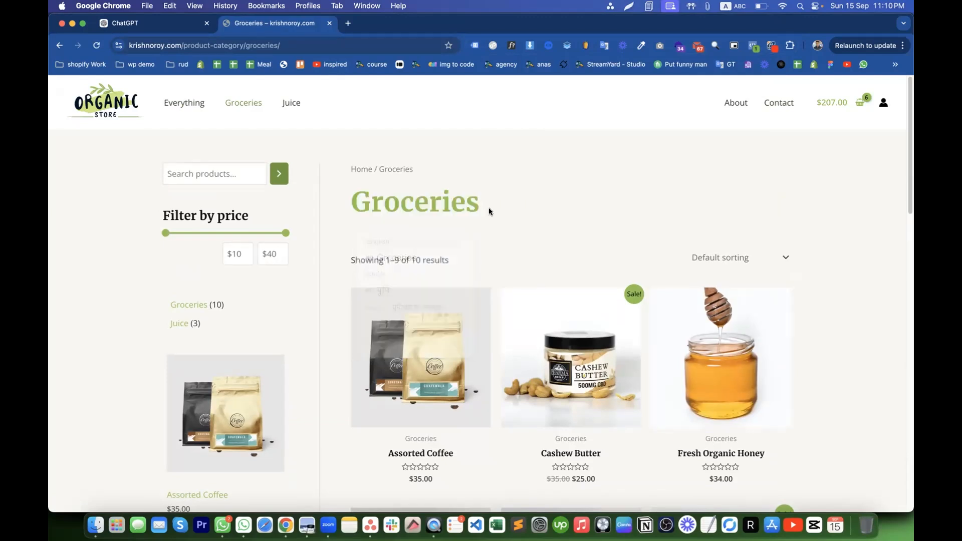
double_click(436, 202)
click(490, 206)
double_click(427, 202)
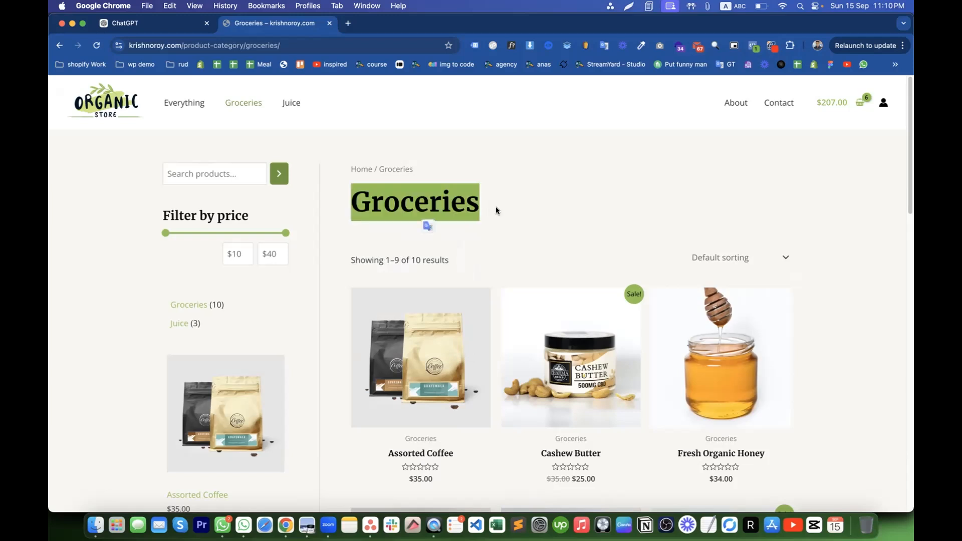
click(482, 202)
double_click(436, 202)
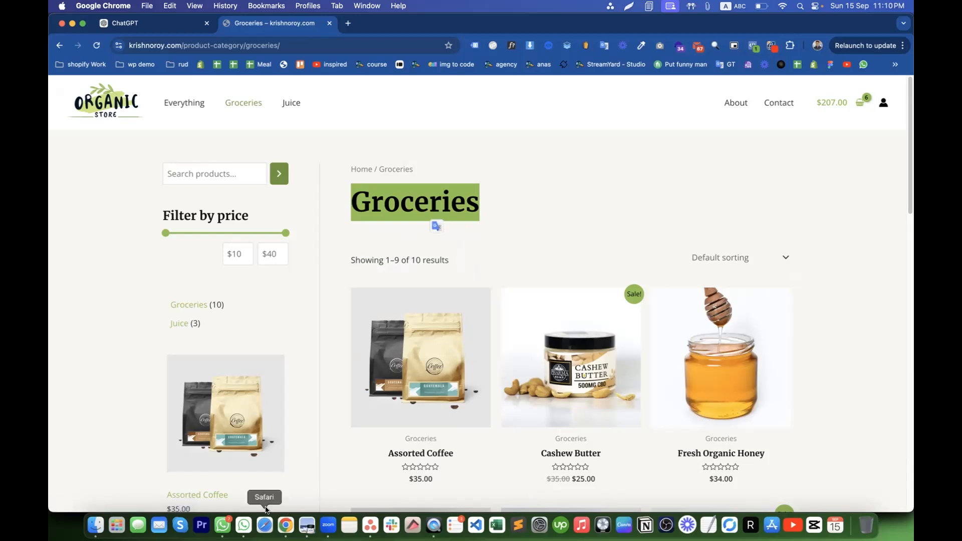
click(264, 524)
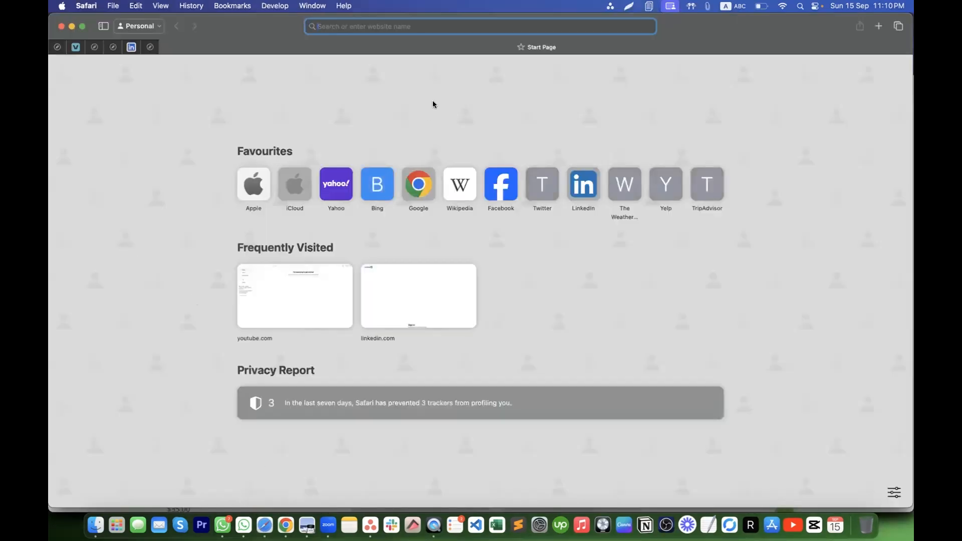
- Search 'even' in Safari's address bar and open the Events Manager dataset page
text(events_manager2/list/dataset/664149482146730/overvi...)
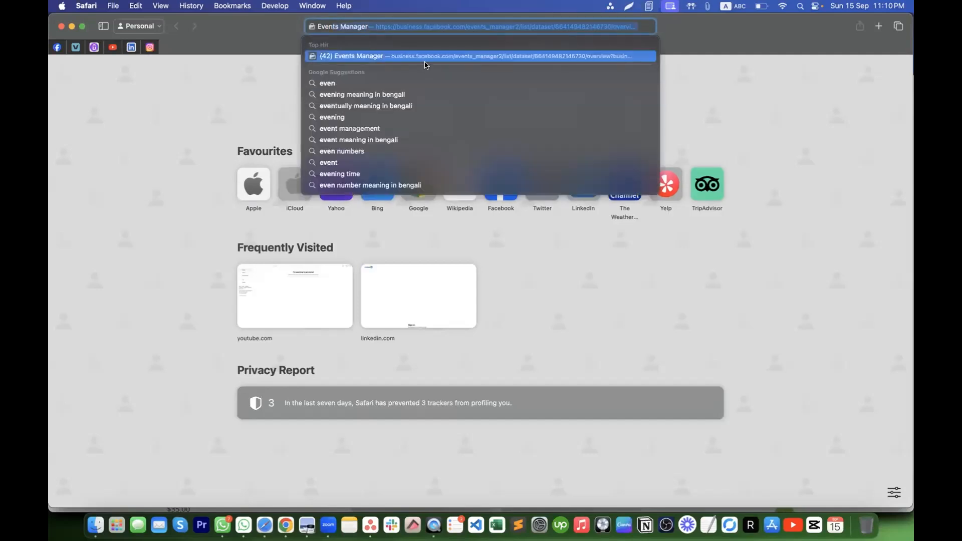
click(423, 58)
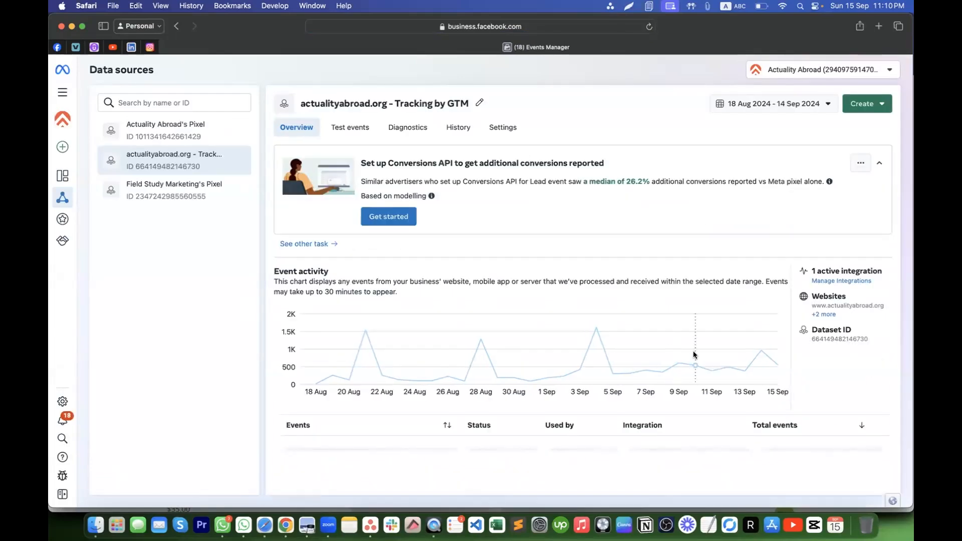
- View all three websites the dataset is installed on, then its Meta Pixel integration marked Active
click(814, 316)
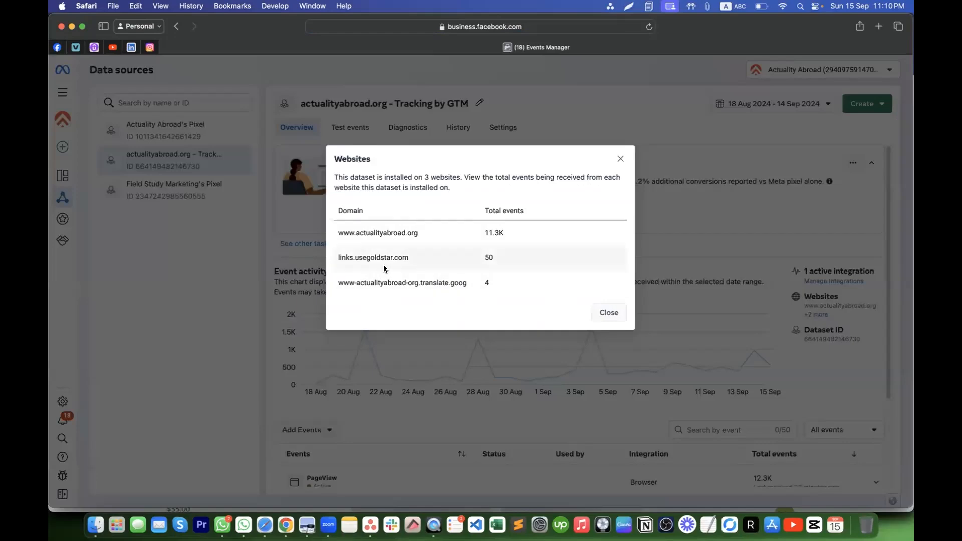
click(609, 313)
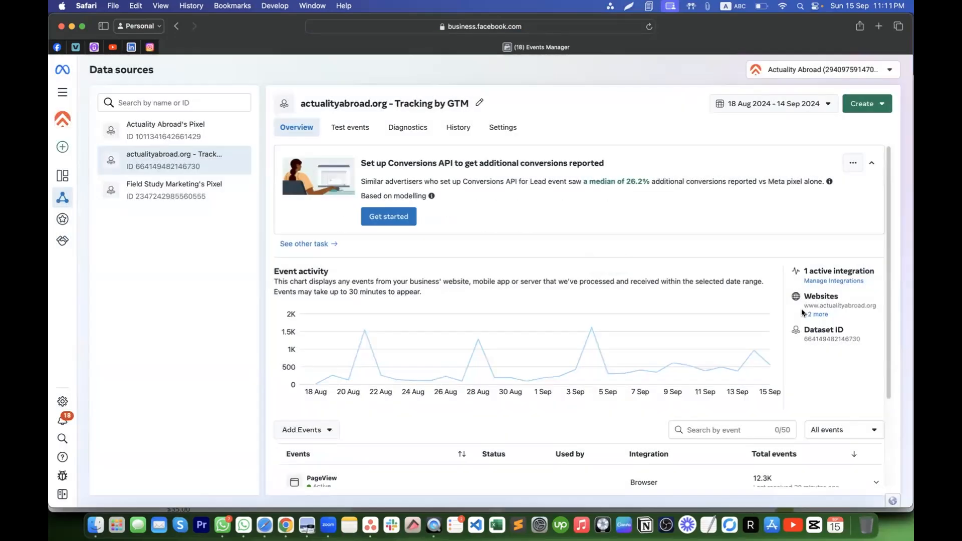
click(821, 281)
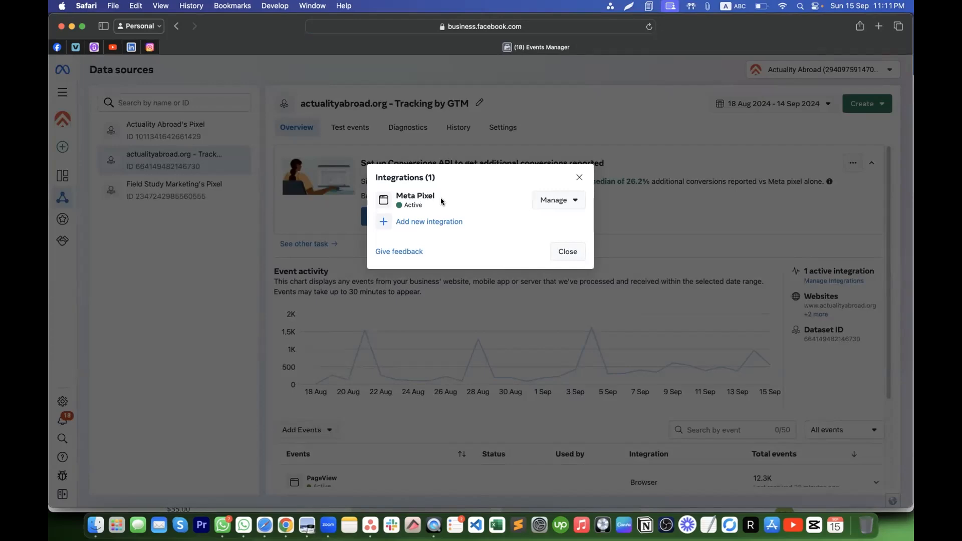
- Close the Integrations dialog and scroll down through the dataset's received events
click(579, 177)
scroll(484, 405, down, 2)
scroll(484, 405, down, 3)
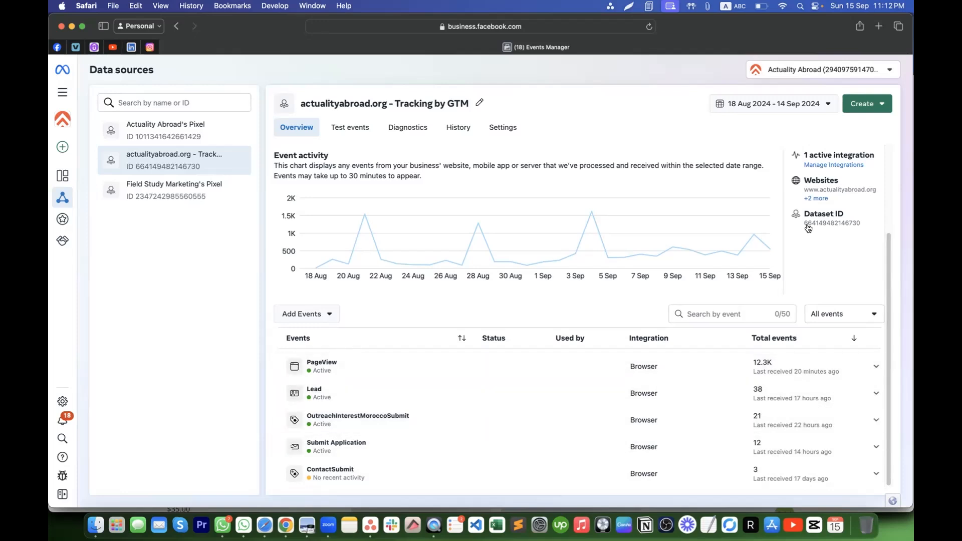
- Browse the dataset's create options and the additional conversions explanation
click(880, 107)
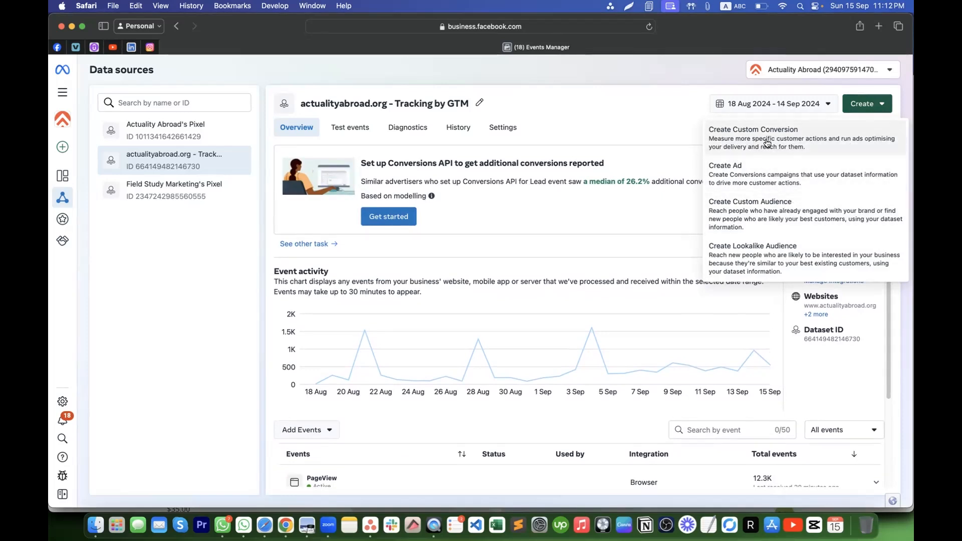
click(647, 339)
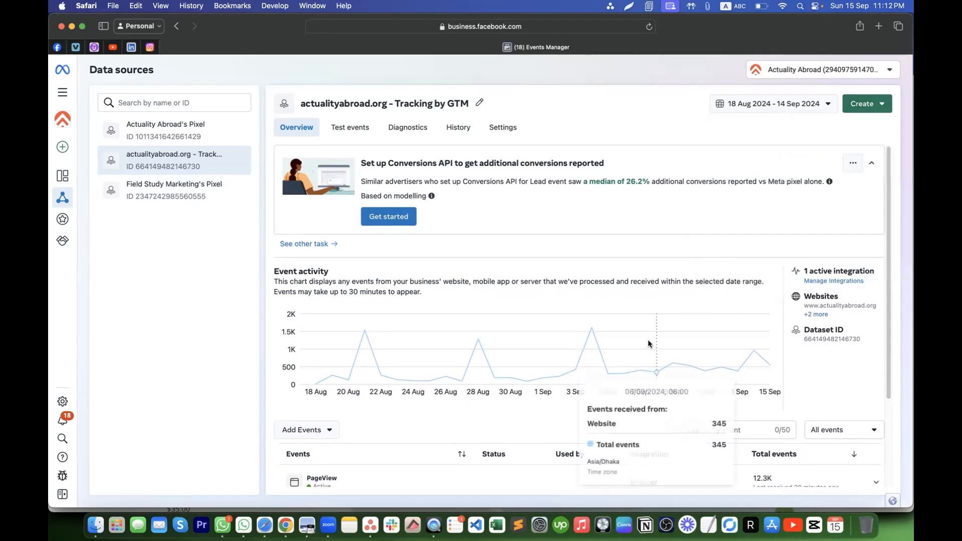
scroll(648, 342, down, 3)
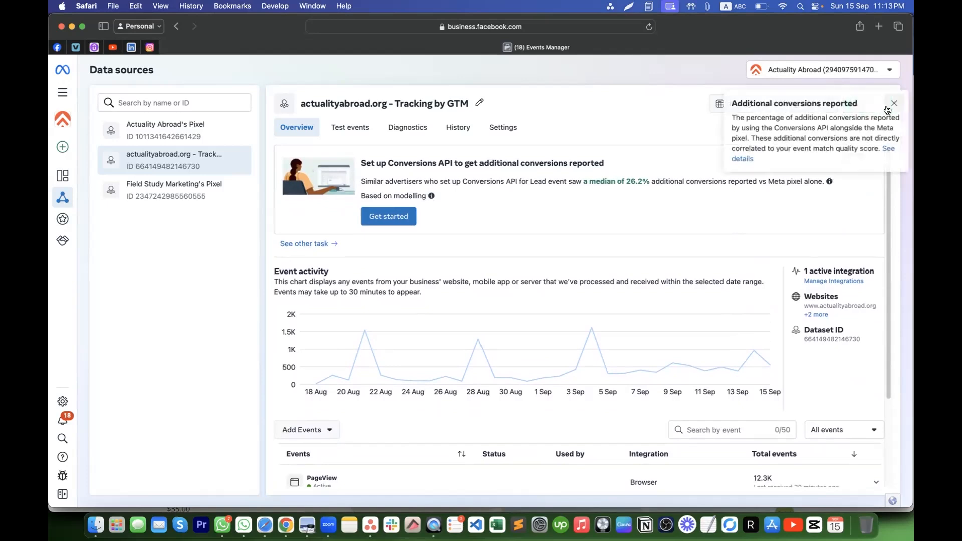
click(890, 107)
click(871, 109)
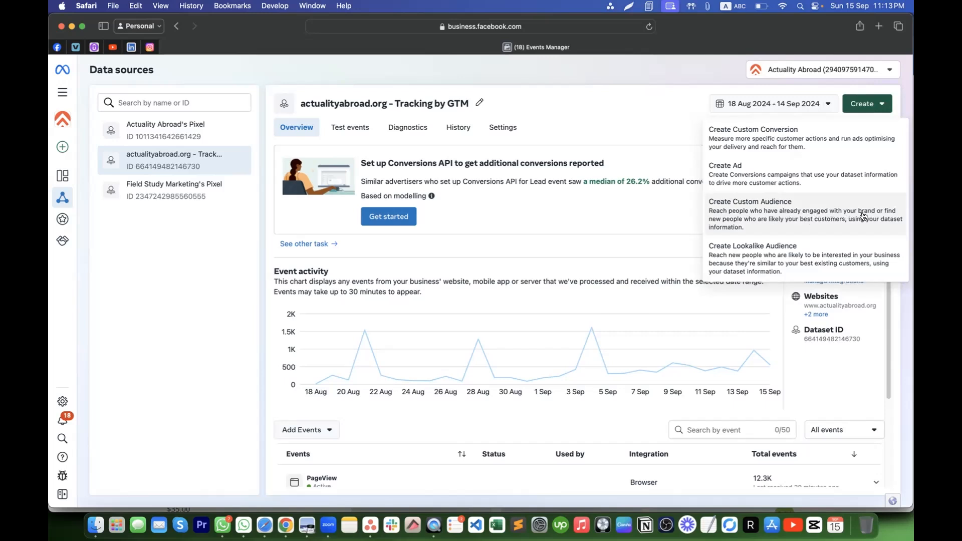
- Expand the OutreachInterestMoroccoSubmit and Lead event details, then collapse both rows
scroll(677, 297, down, 5)
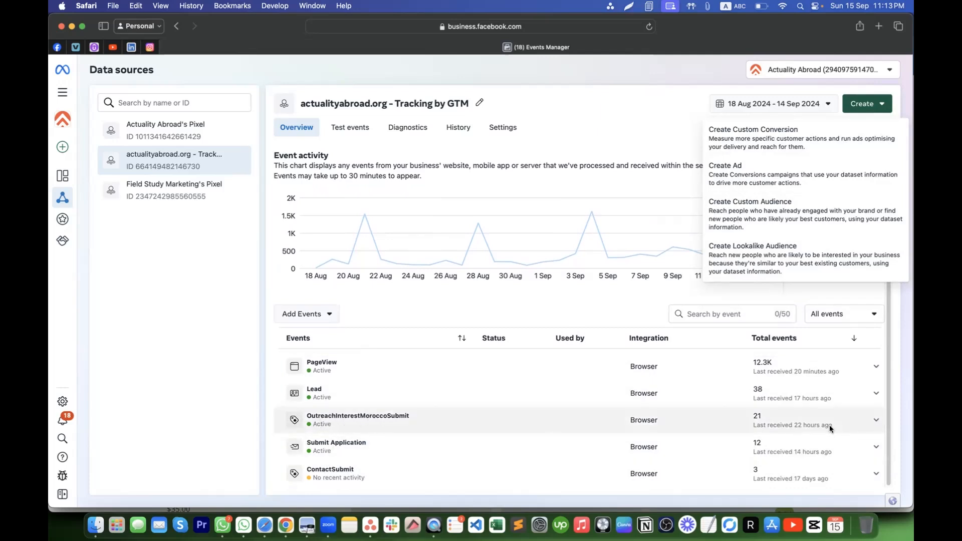
double_click(757, 416)
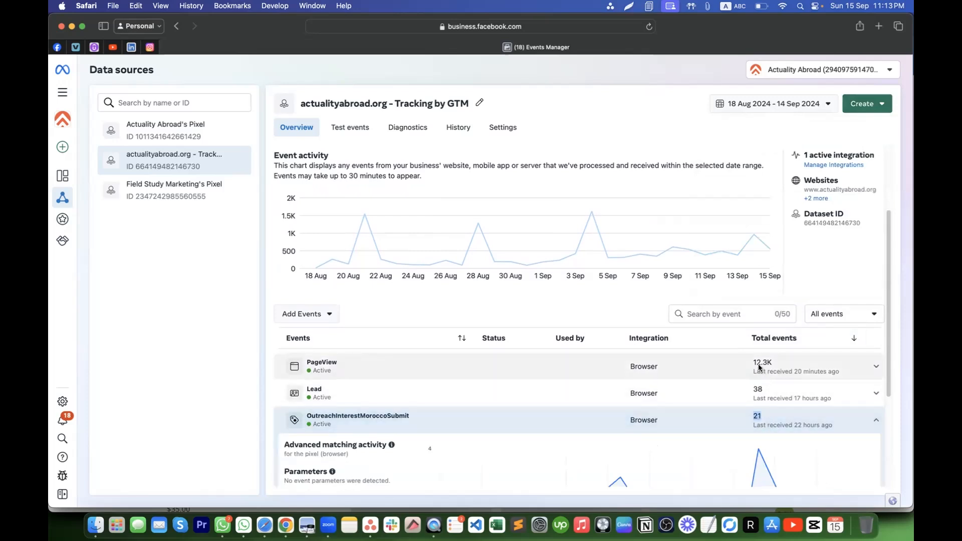
double_click(758, 390)
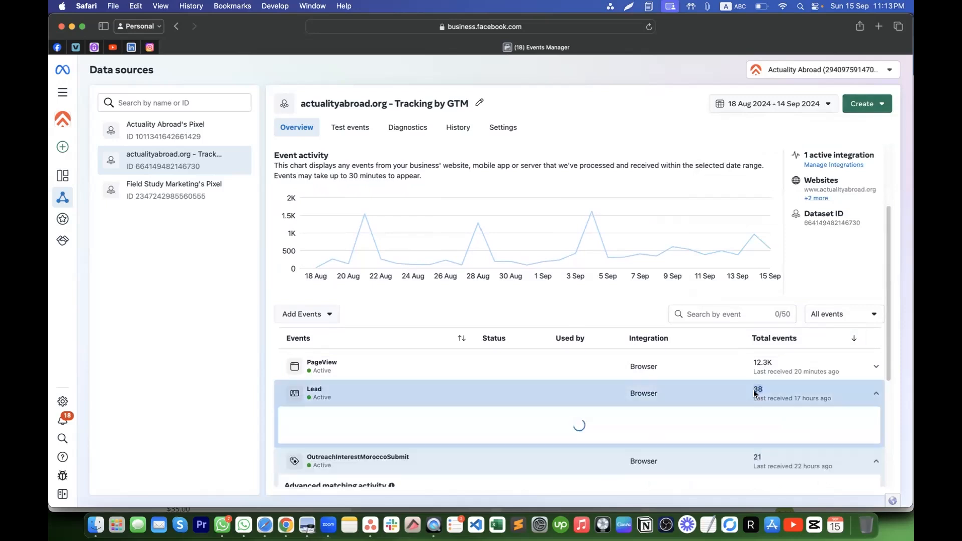
scroll(764, 456, down, 3)
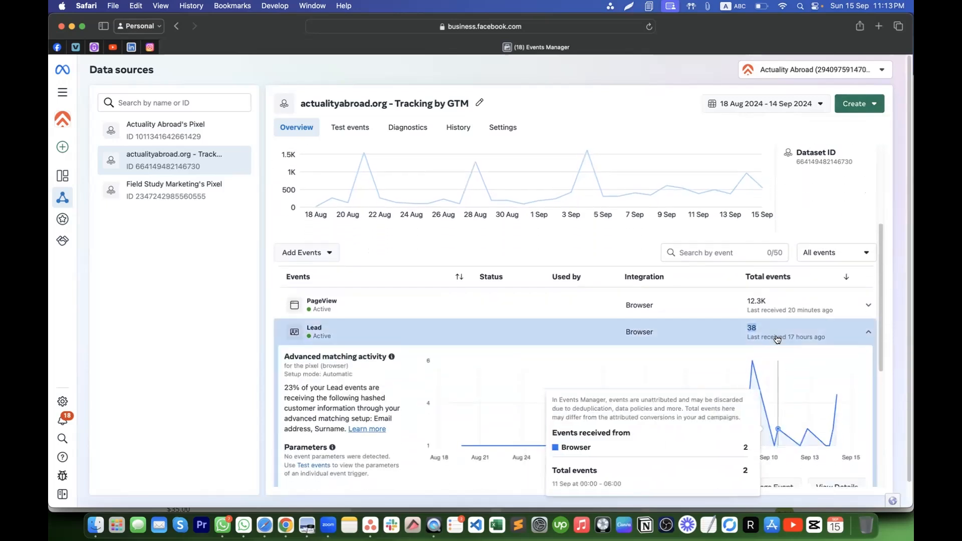
click(778, 340)
click(777, 363)
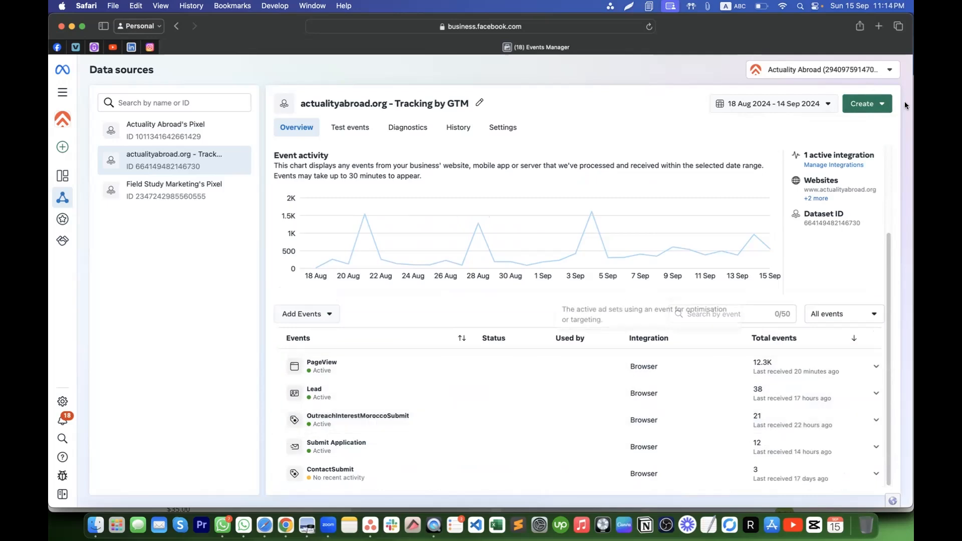
click(867, 104)
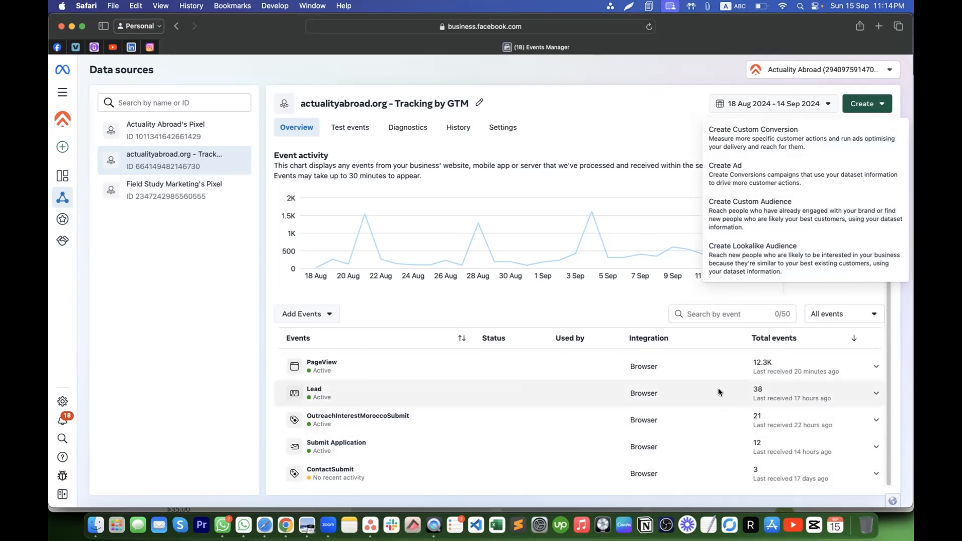
mouse_move(78, 198)
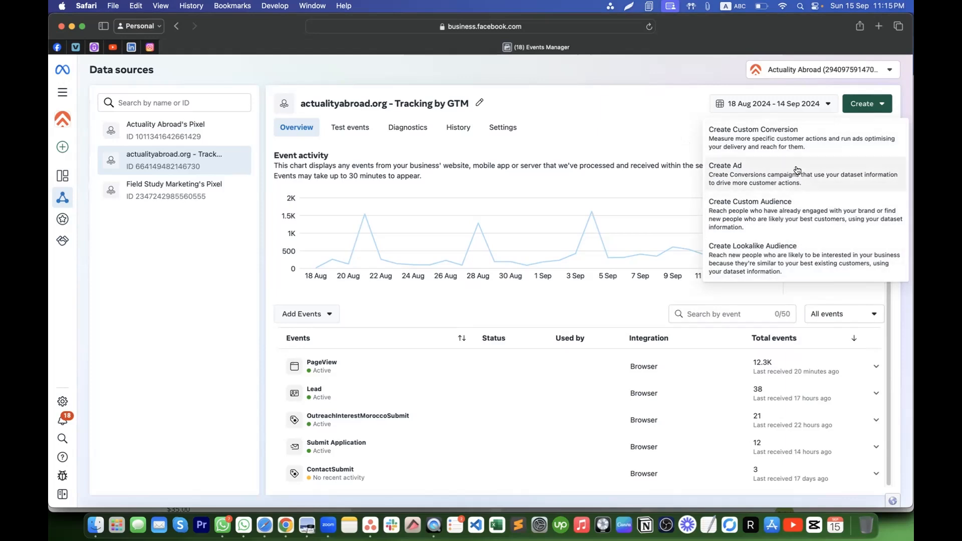
click(675, 110)
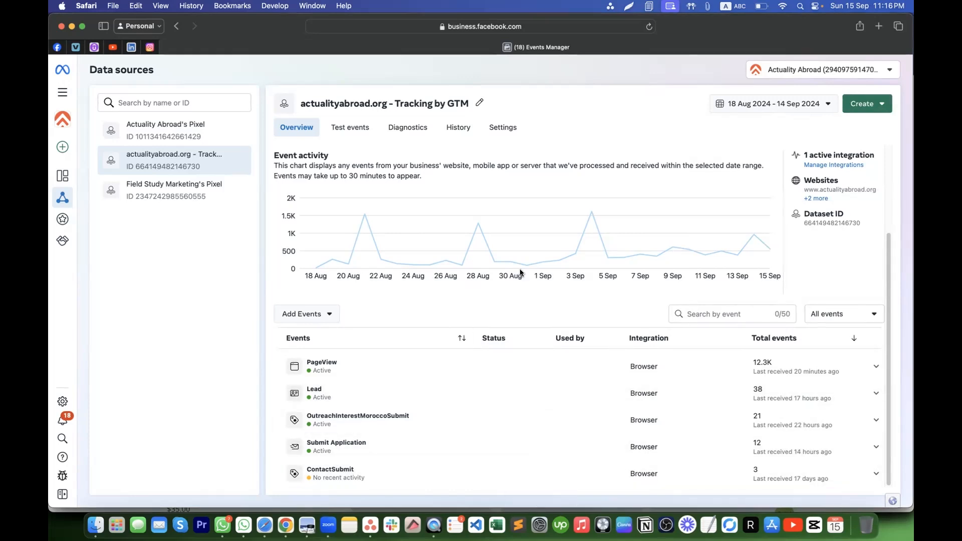
mouse_move(593, 230)
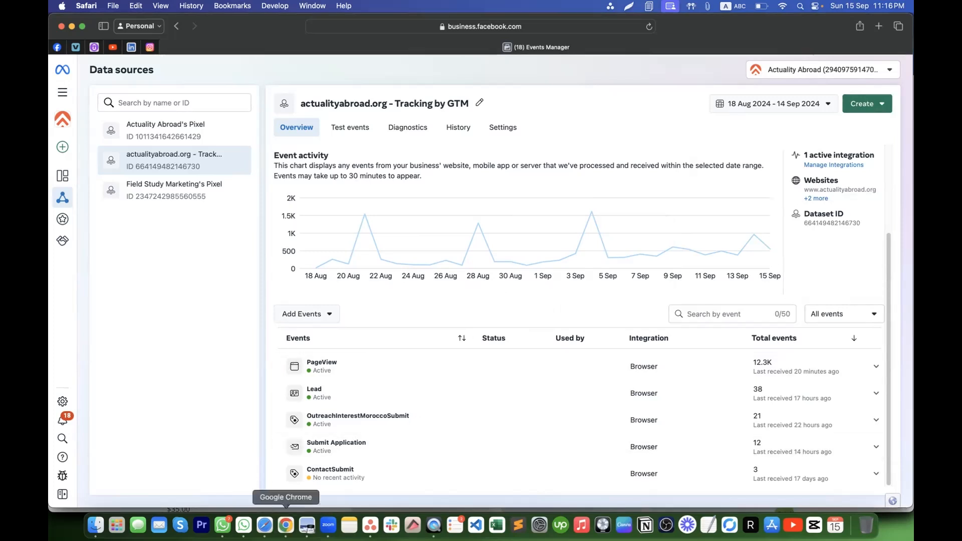
- In Chrome, add a blank tab beside the Groceries page, then bring up WhatsApp
click(286, 525)
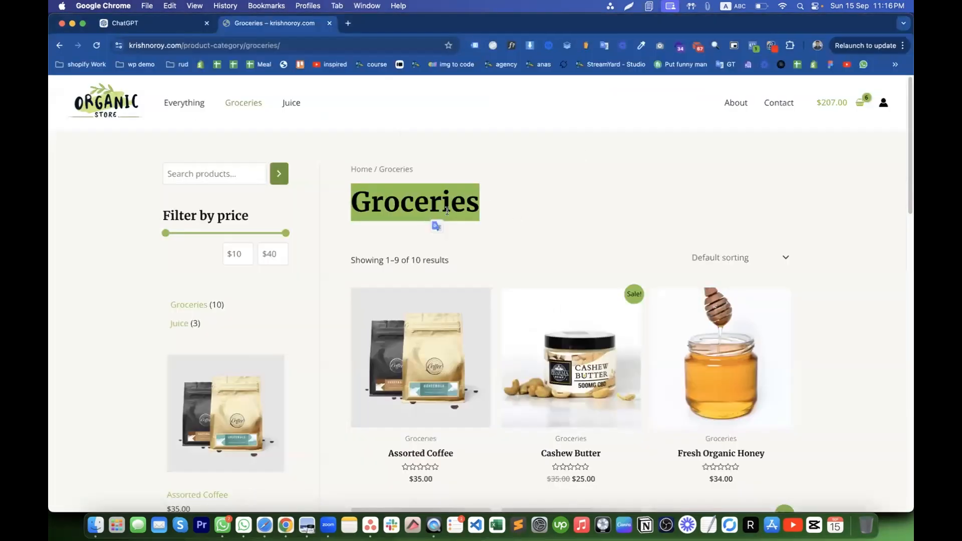
click(347, 24)
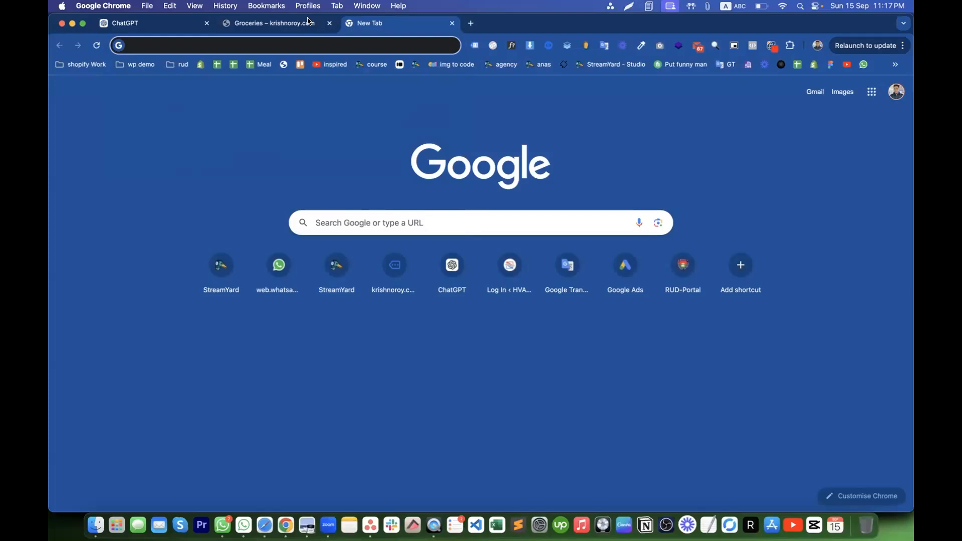
click(292, 24)
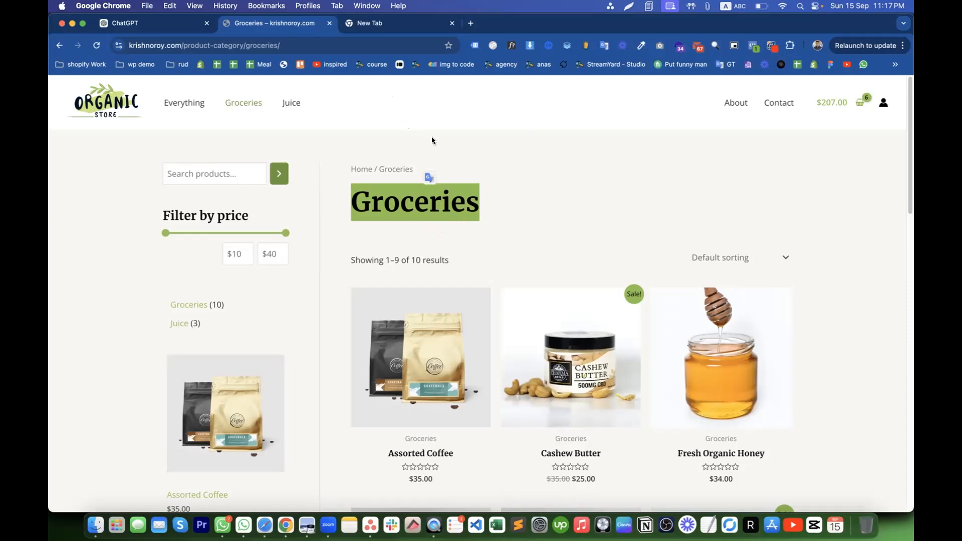
click(396, 24)
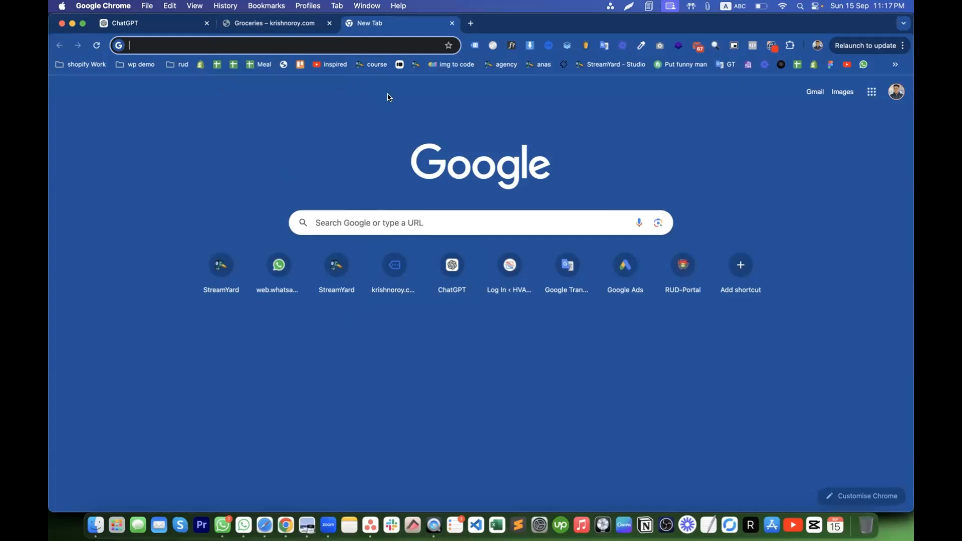
click(298, 21)
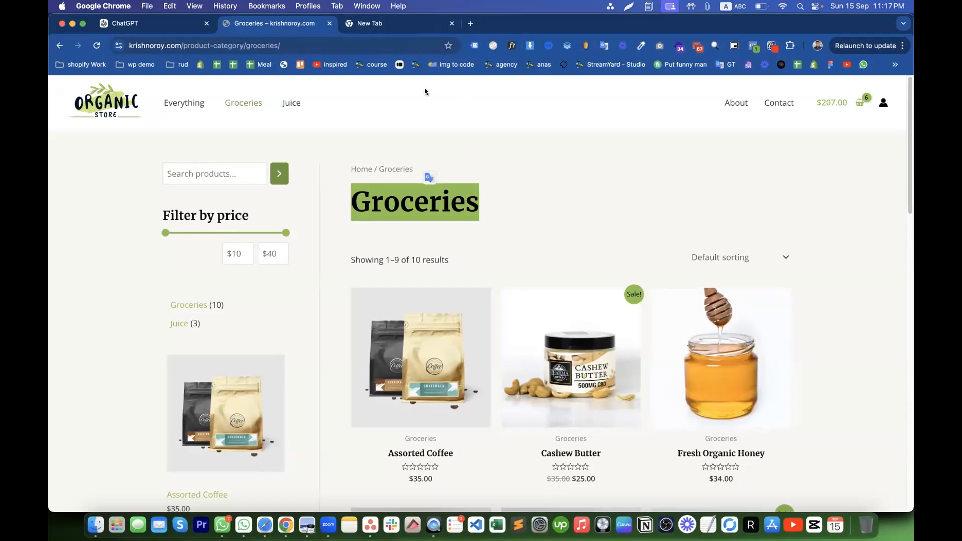
click(223, 525)
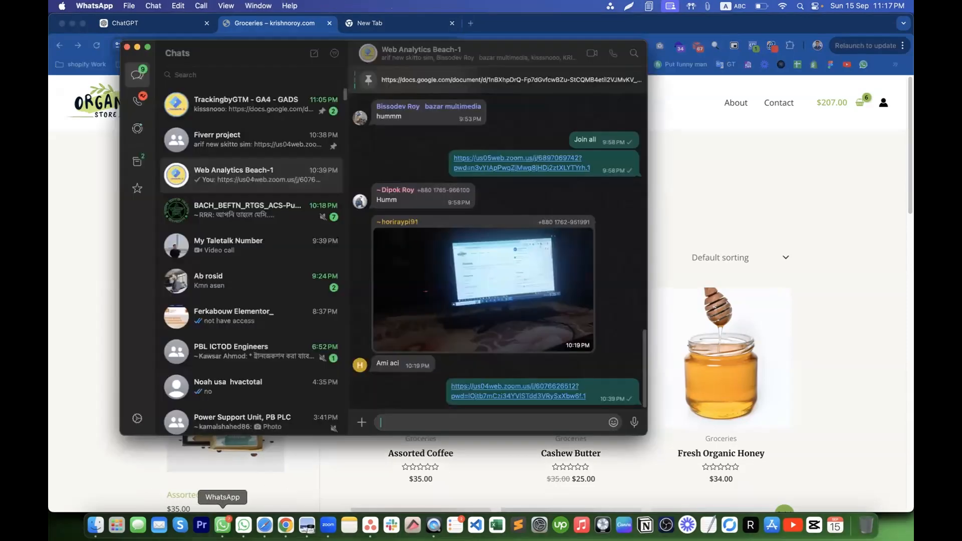
- Open the pinned Facebook Pixel Web Conversion Tracking doc from WhatsApp, skim it, then return to Safari
click(438, 81)
click(441, 283)
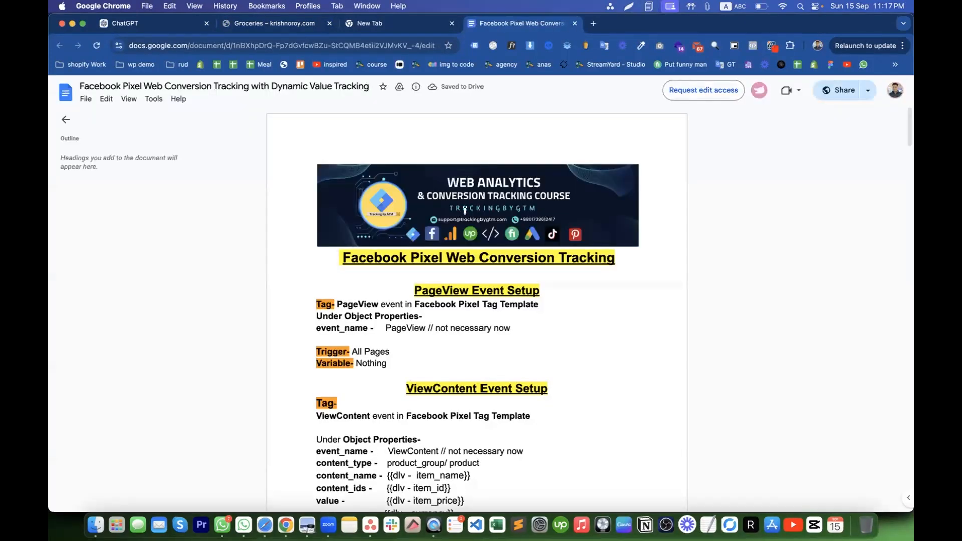
scroll(394, 335, down, 2)
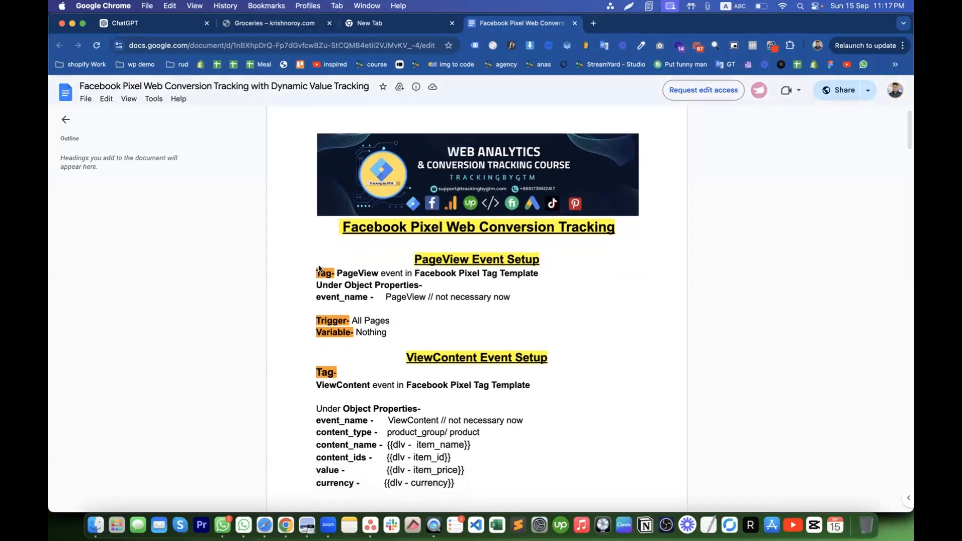
click(264, 525)
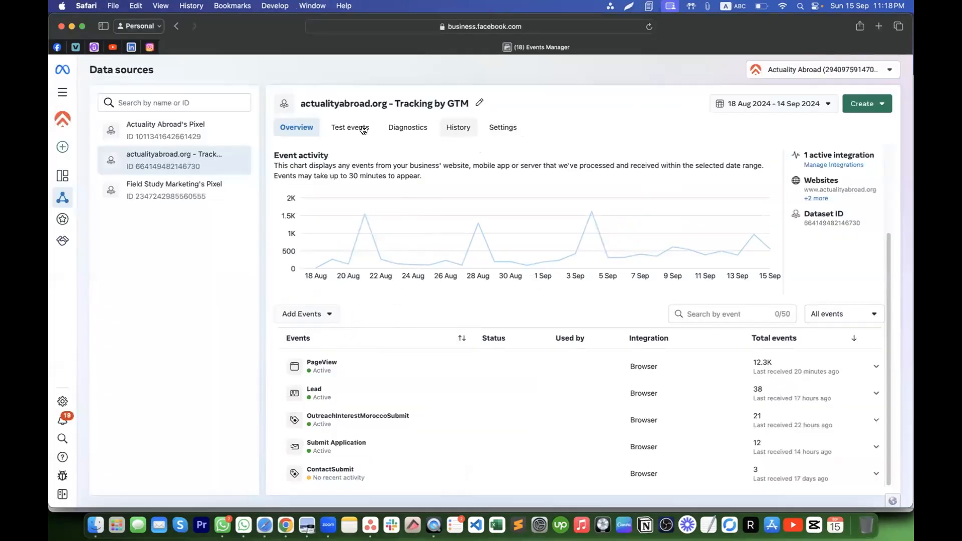
- Open the dataset's Settings tab and copy its Dataset ID to the clipboard
click(495, 128)
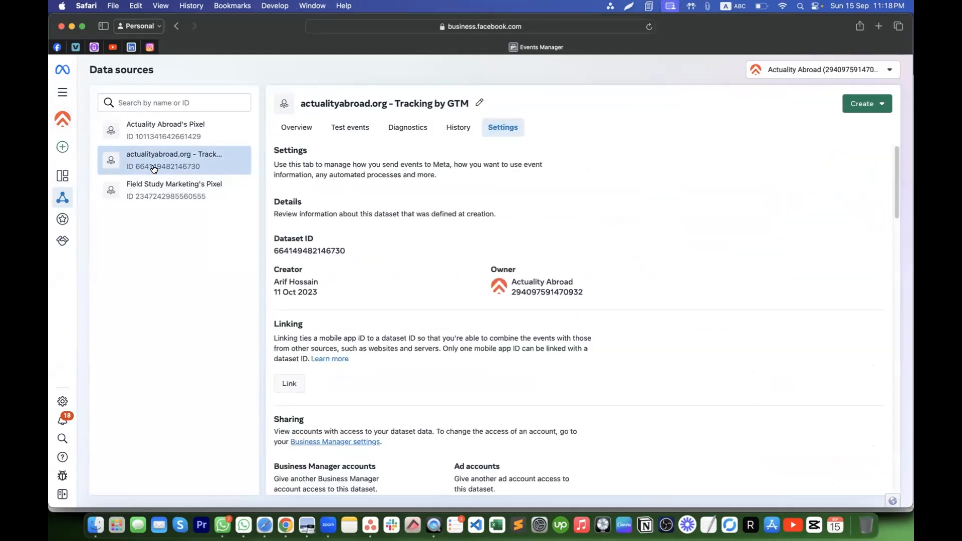
click(292, 251)
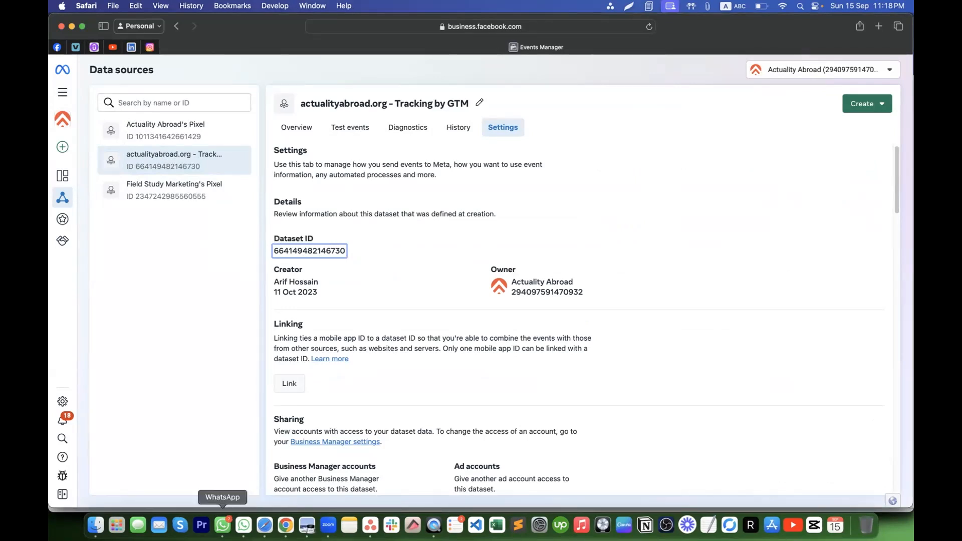
click(223, 524)
click(697, 159)
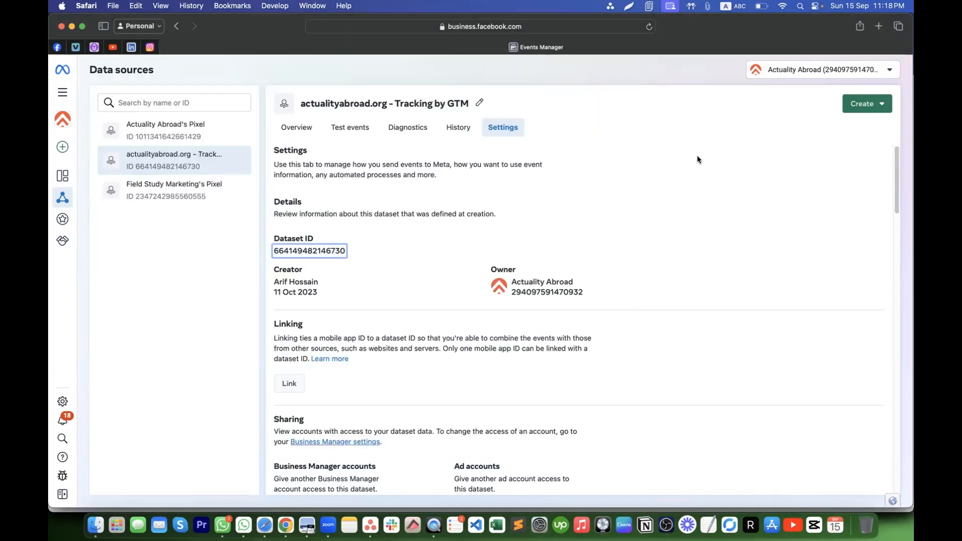